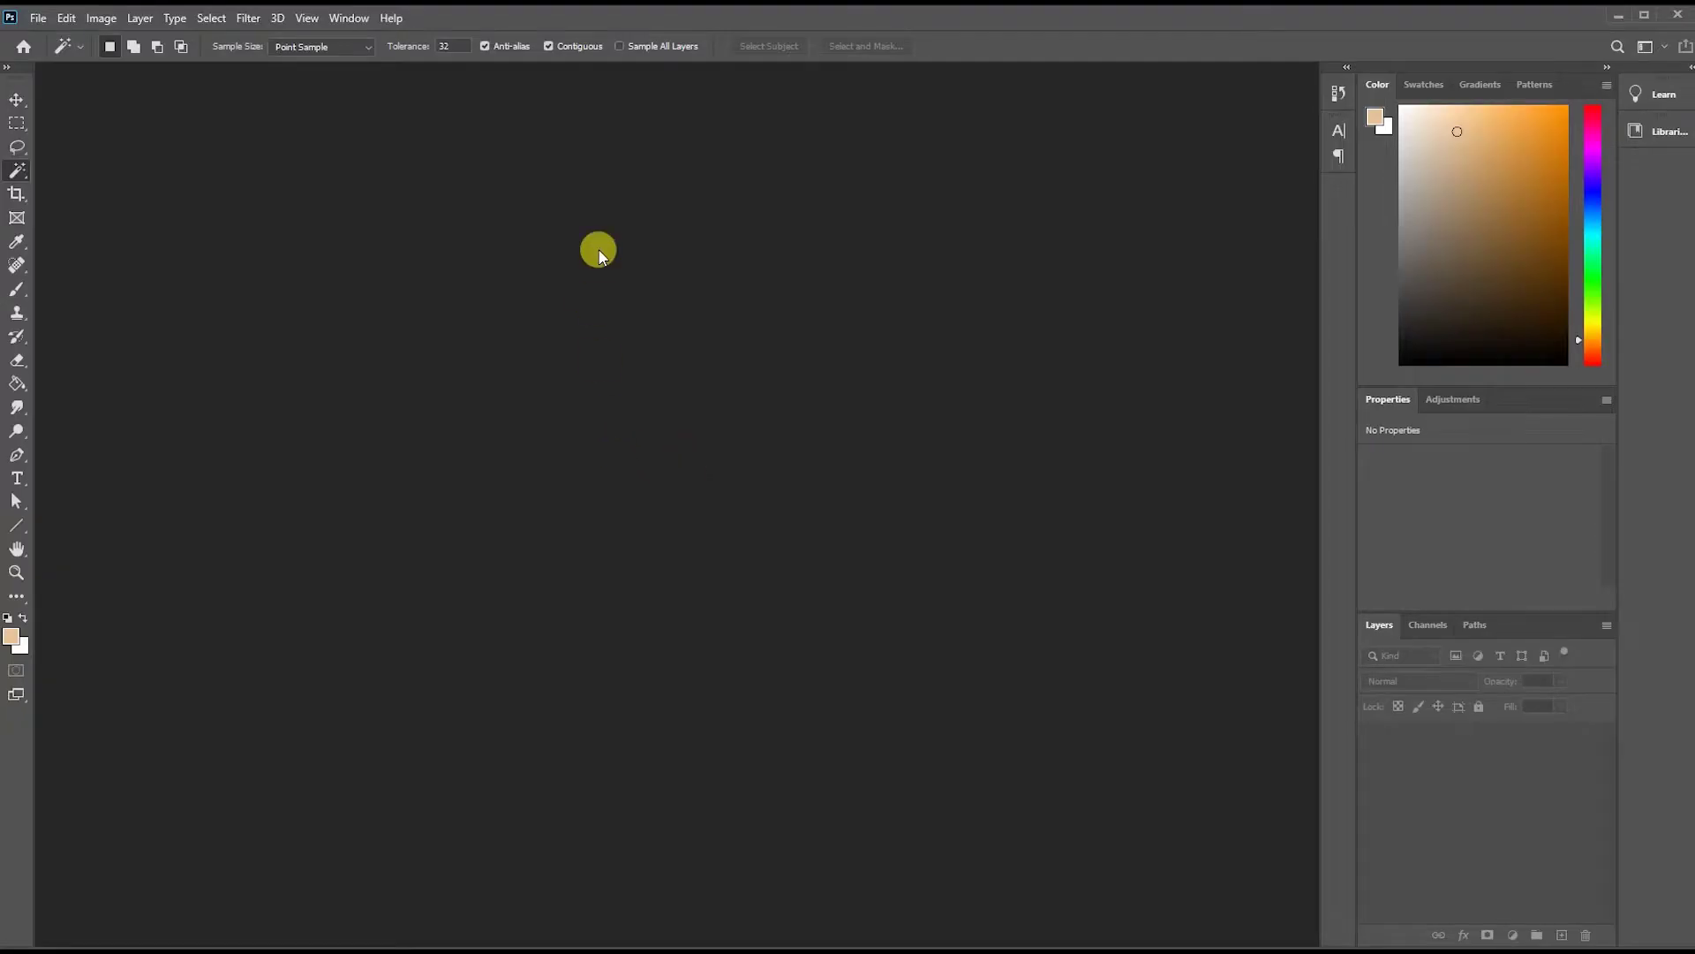
Try out the Move, Rectangular Marquee and colour-based selection tools.
left_click(695, 13)
left_click(17, 100)
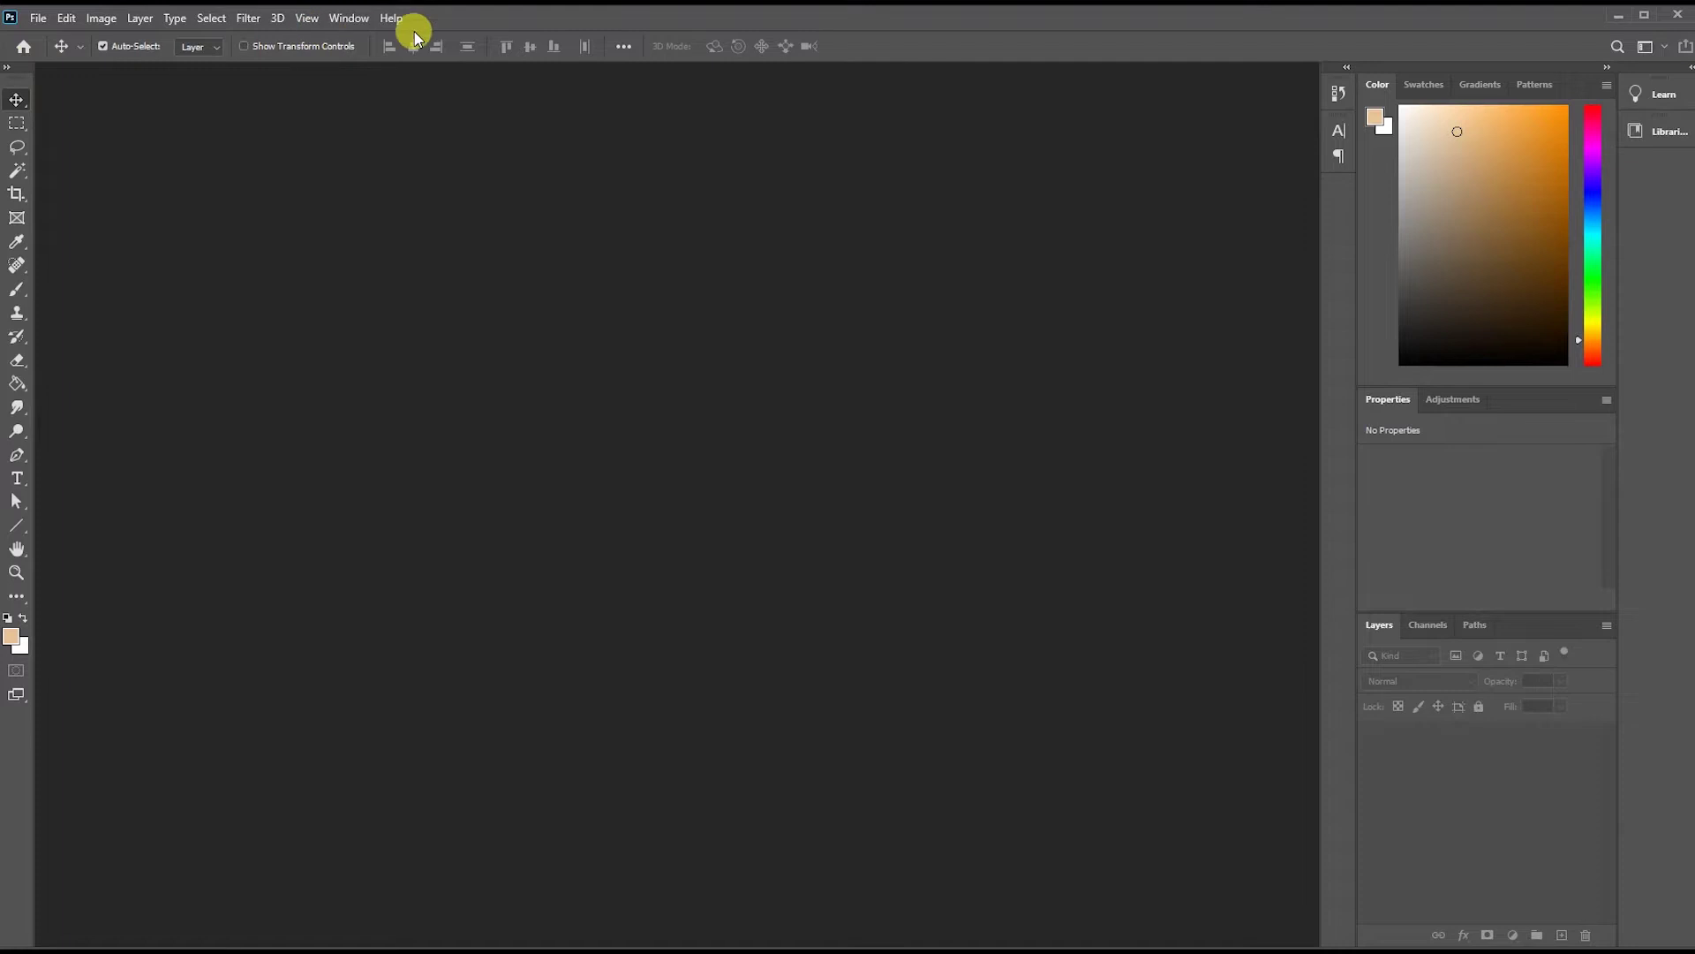
left_click(16, 123)
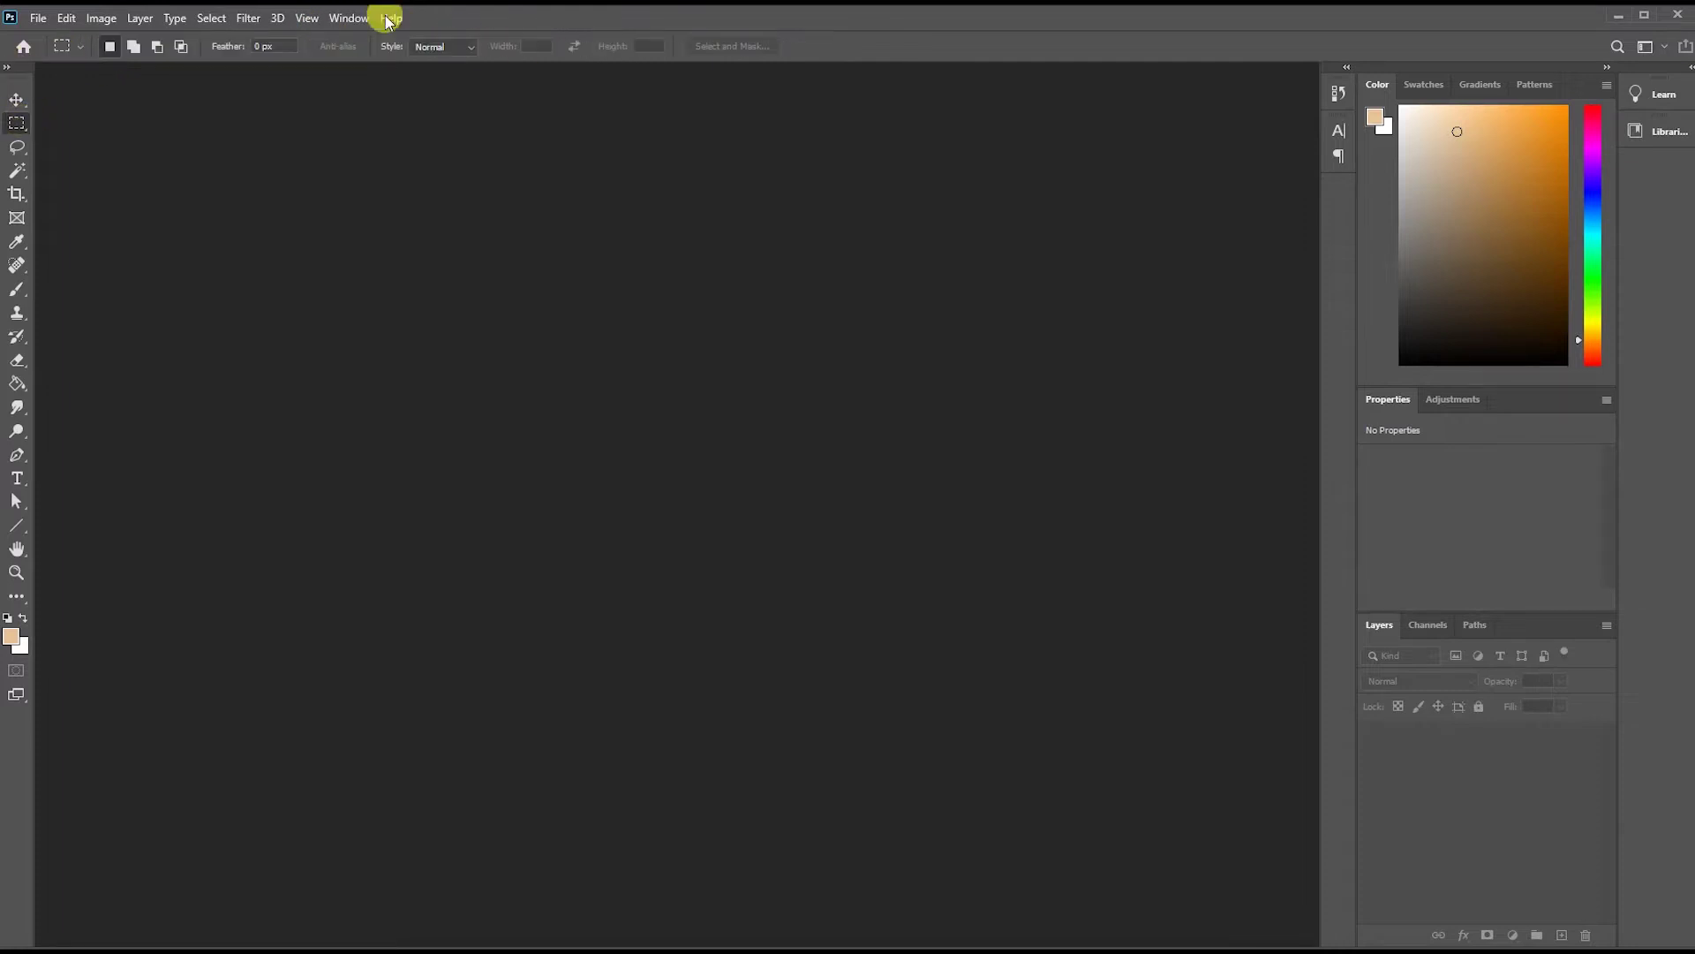
left_click(16, 146)
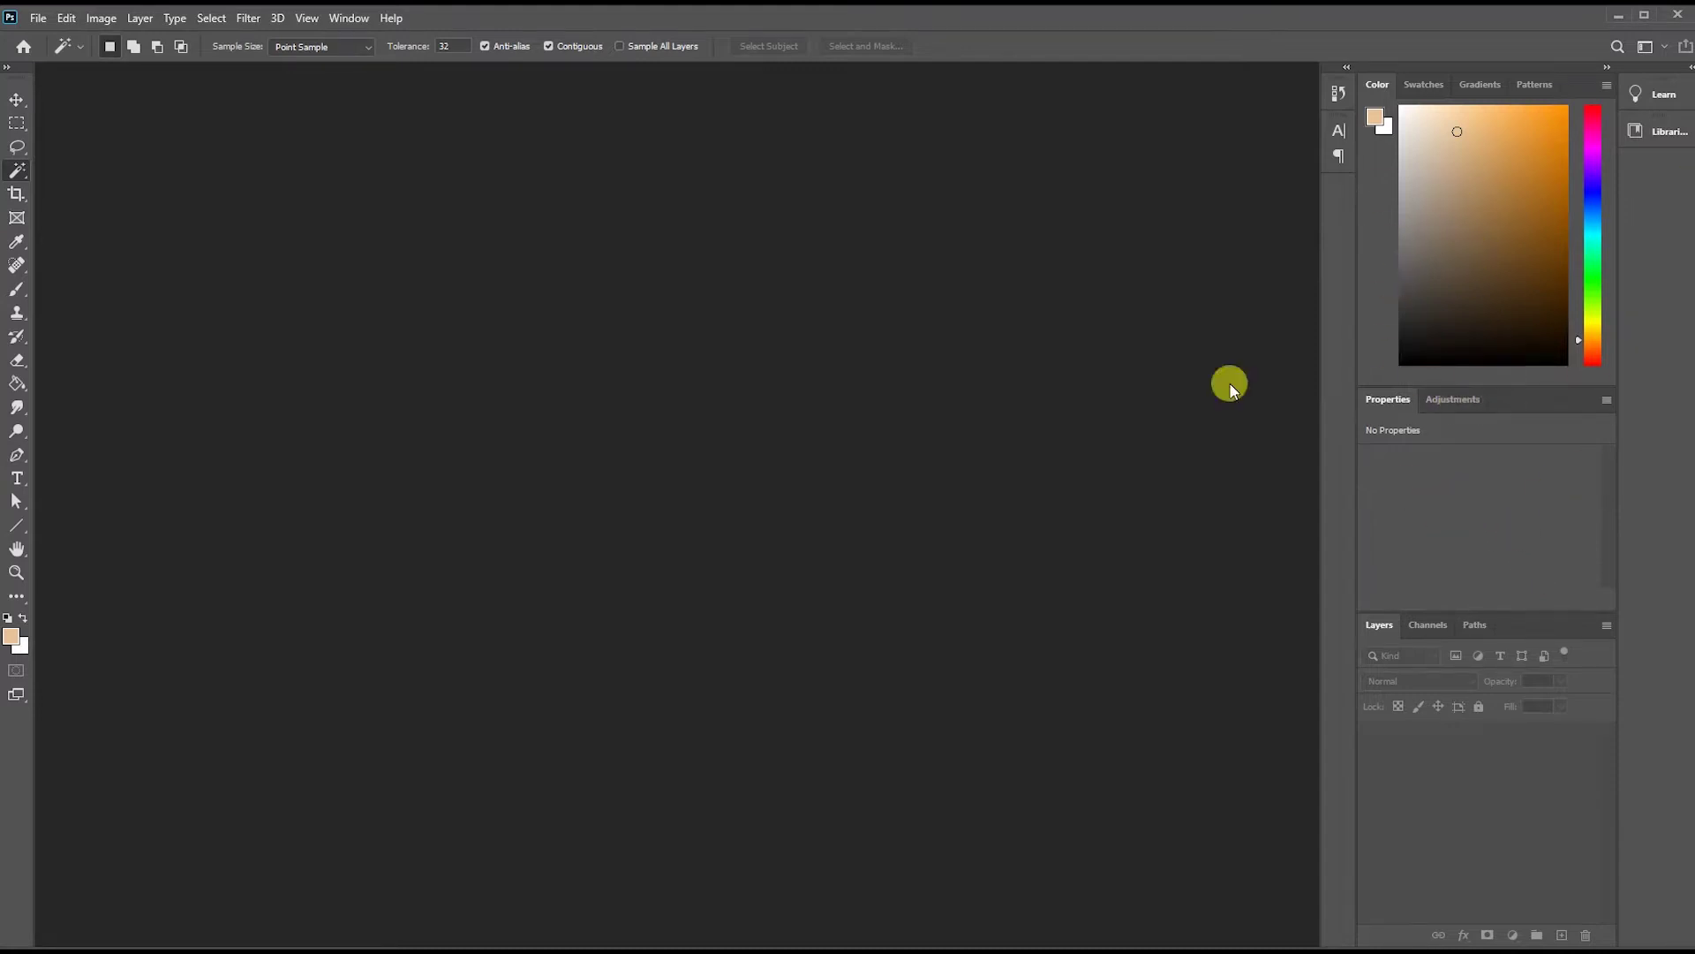
left_click(242, 296)
Start a new document from the File menu and reposition its settings dialog.
left_click(37, 20)
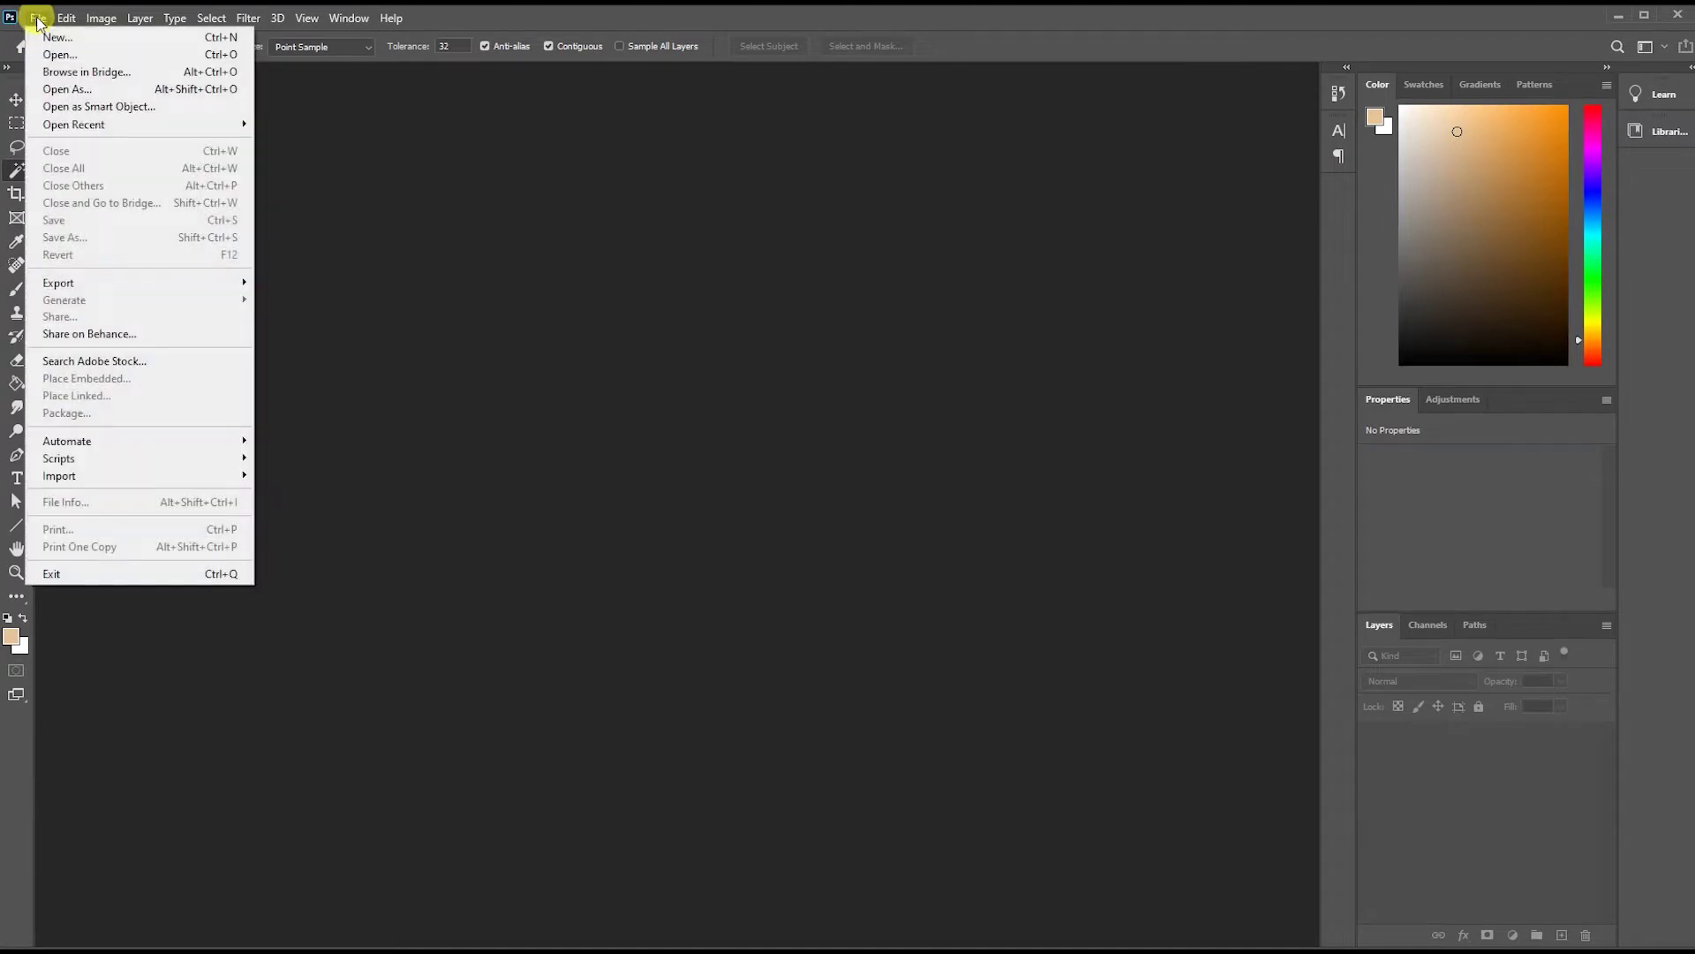
left_click(52, 37)
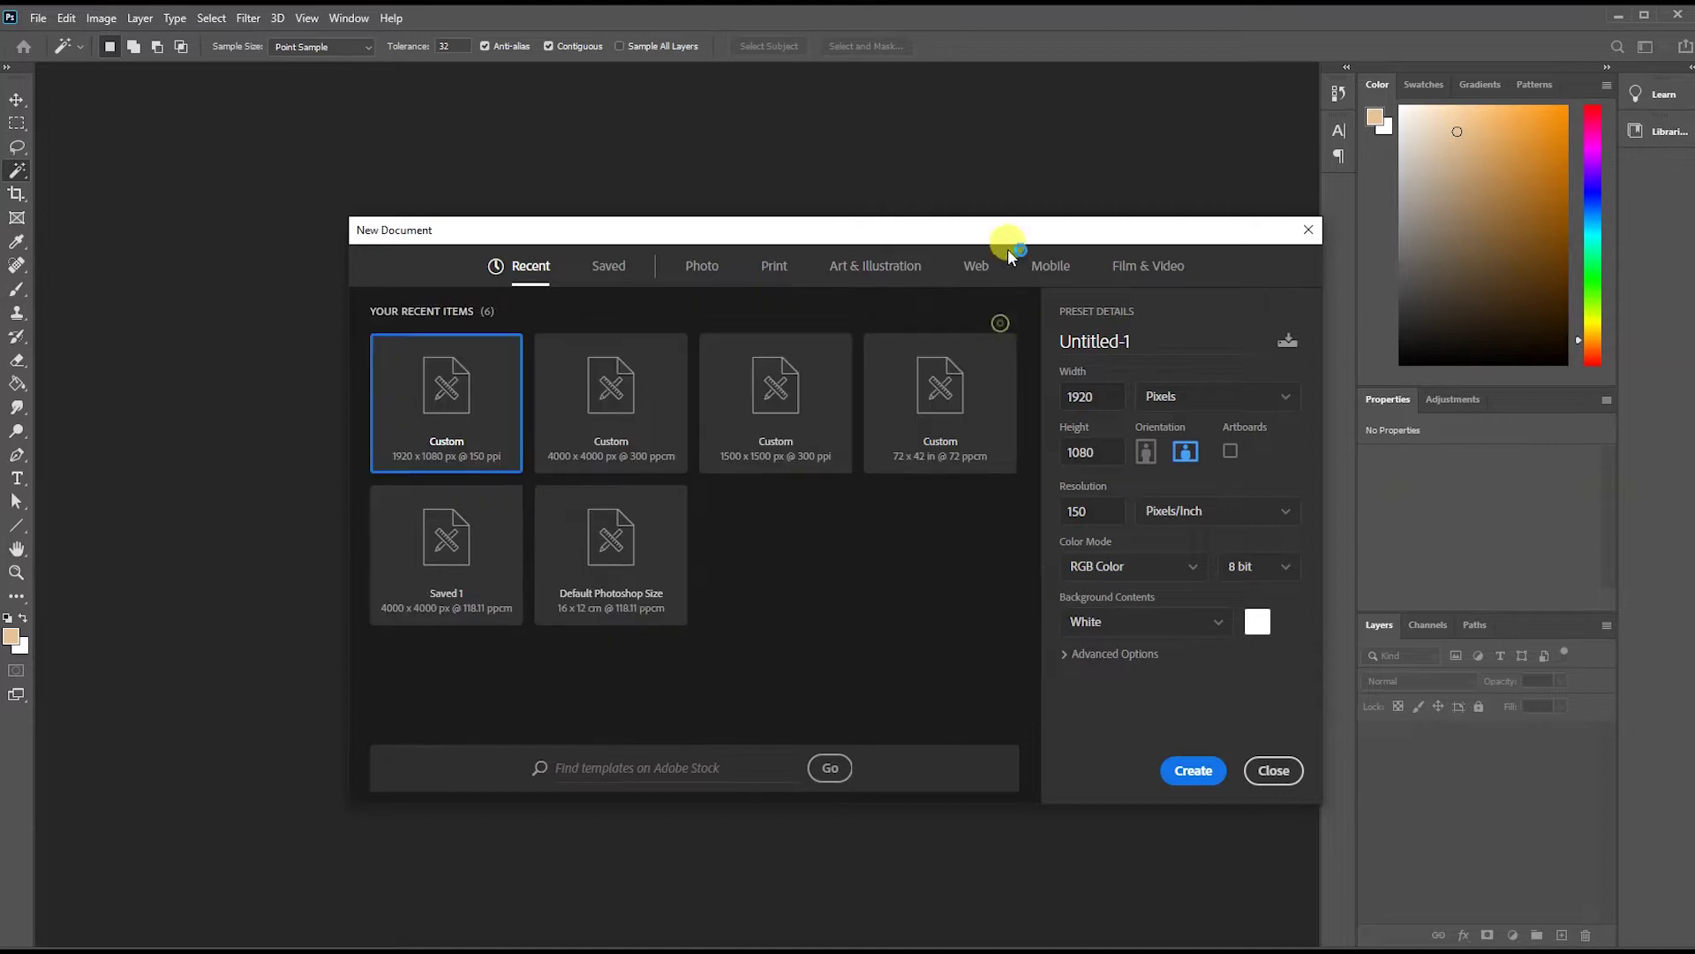
left_click_drag(965, 234, 787, 141)
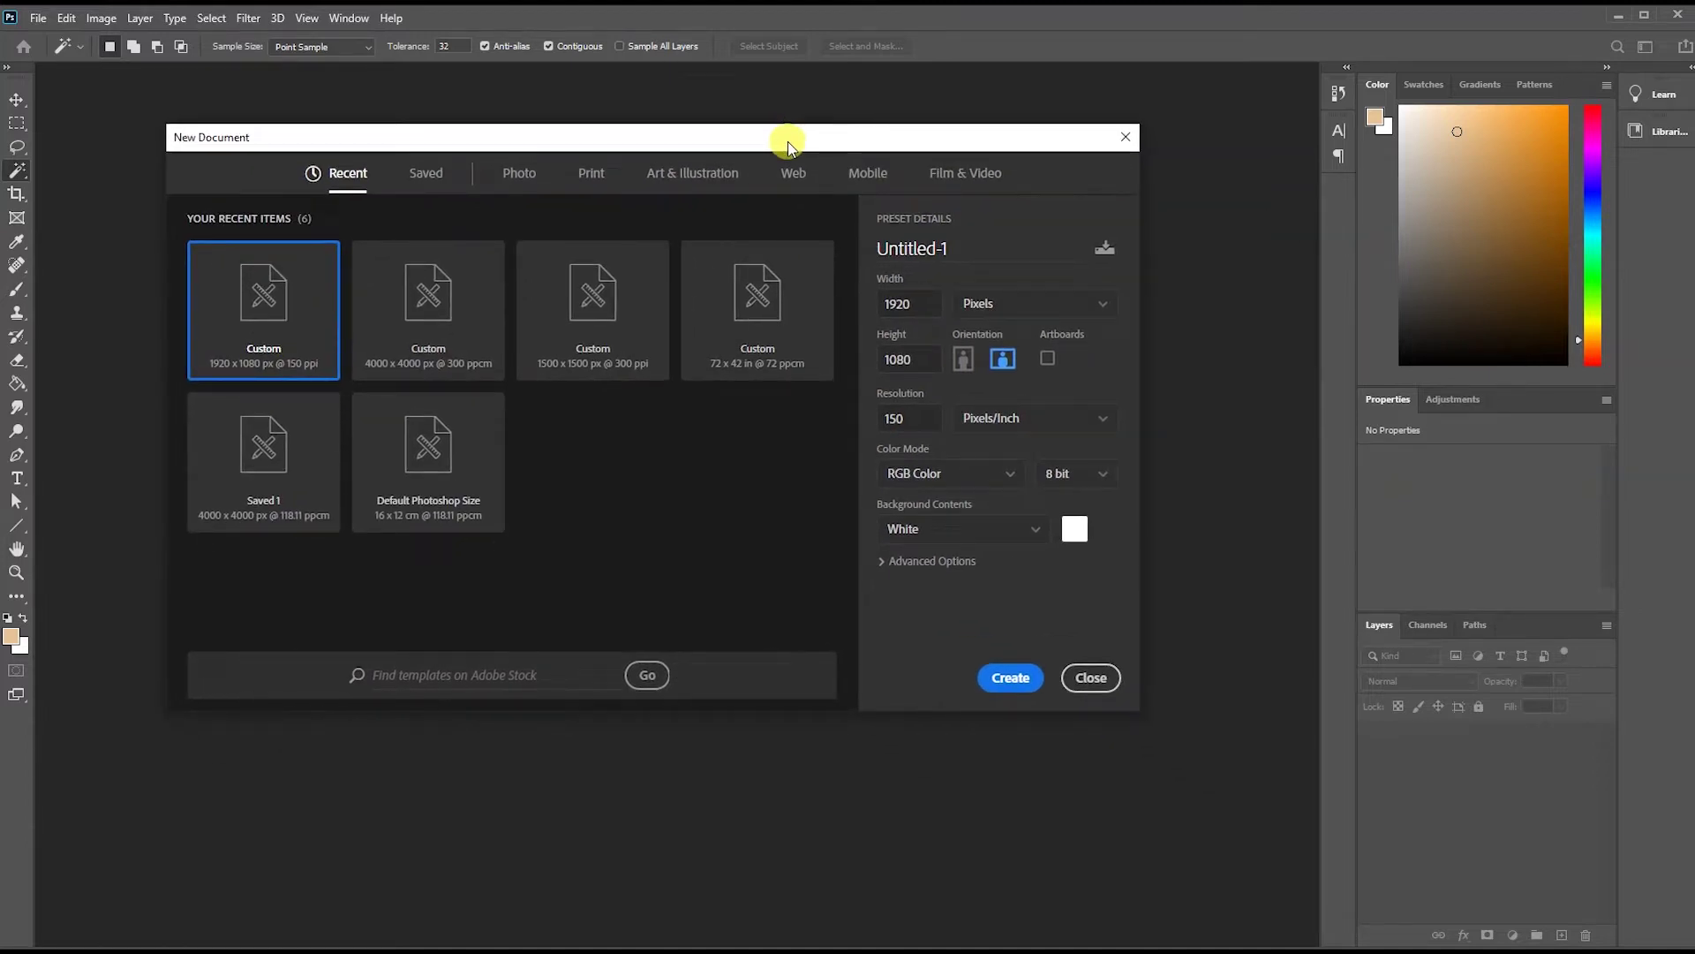
Browse the Photo, Print, Art & Illustration, Web, Mobile and Film & Video presets, ending on Recent.
left_click(521, 178)
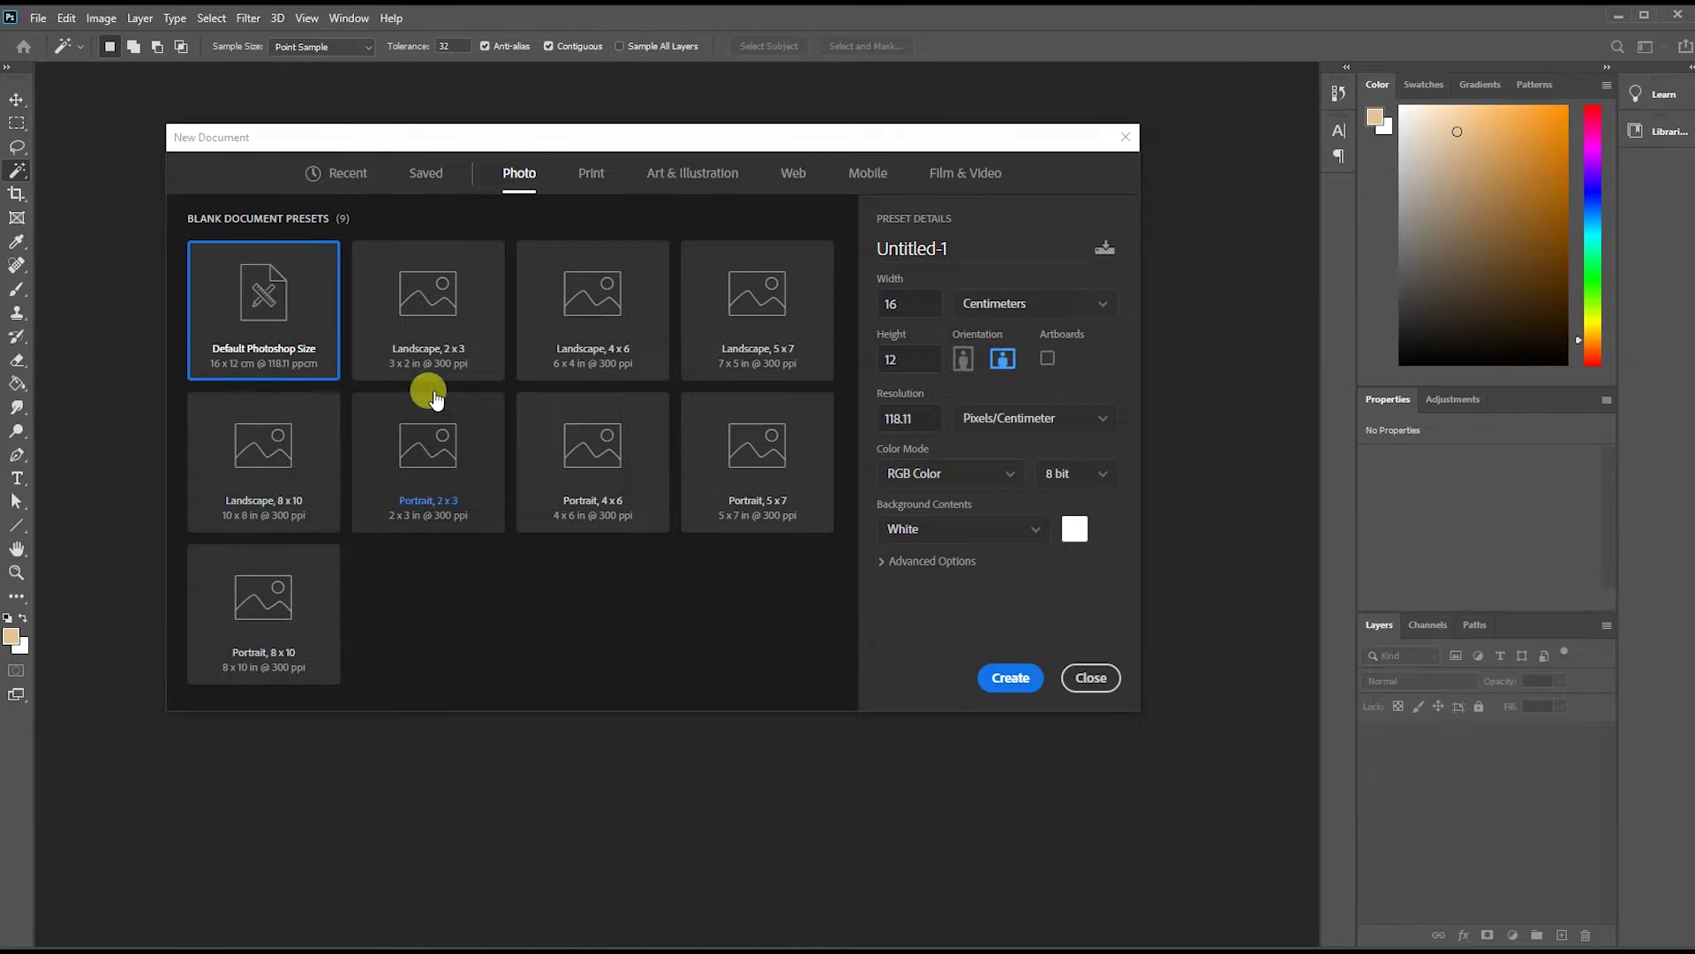
left_click(590, 173)
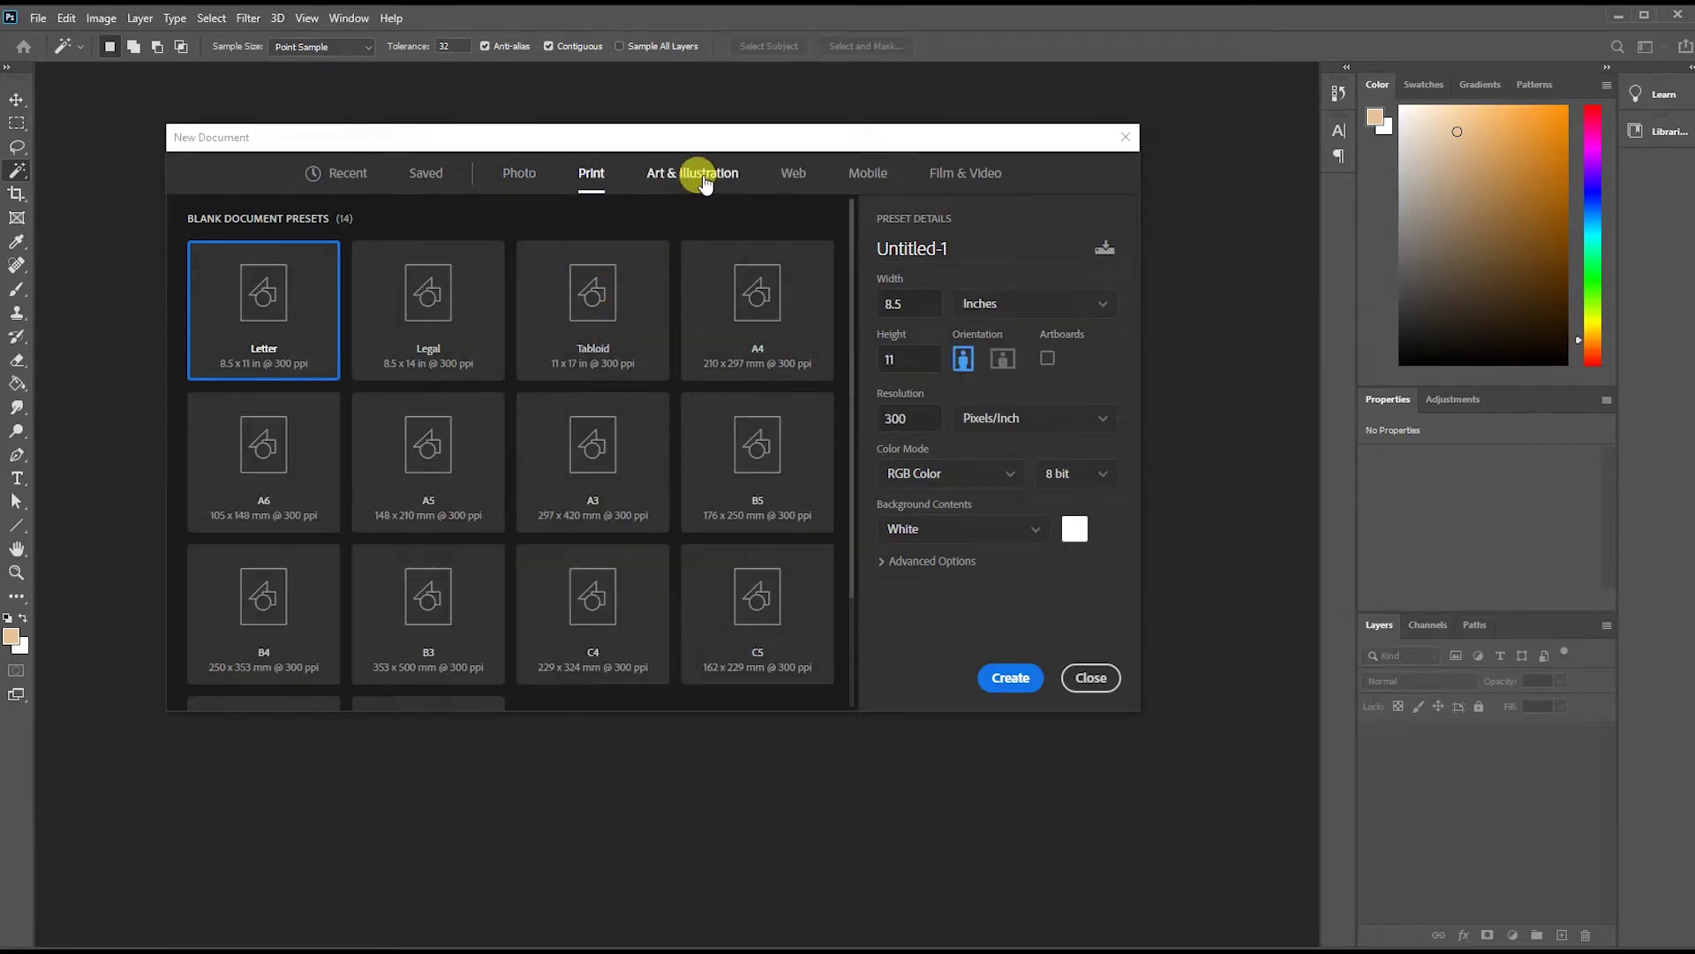
left_click(705, 175)
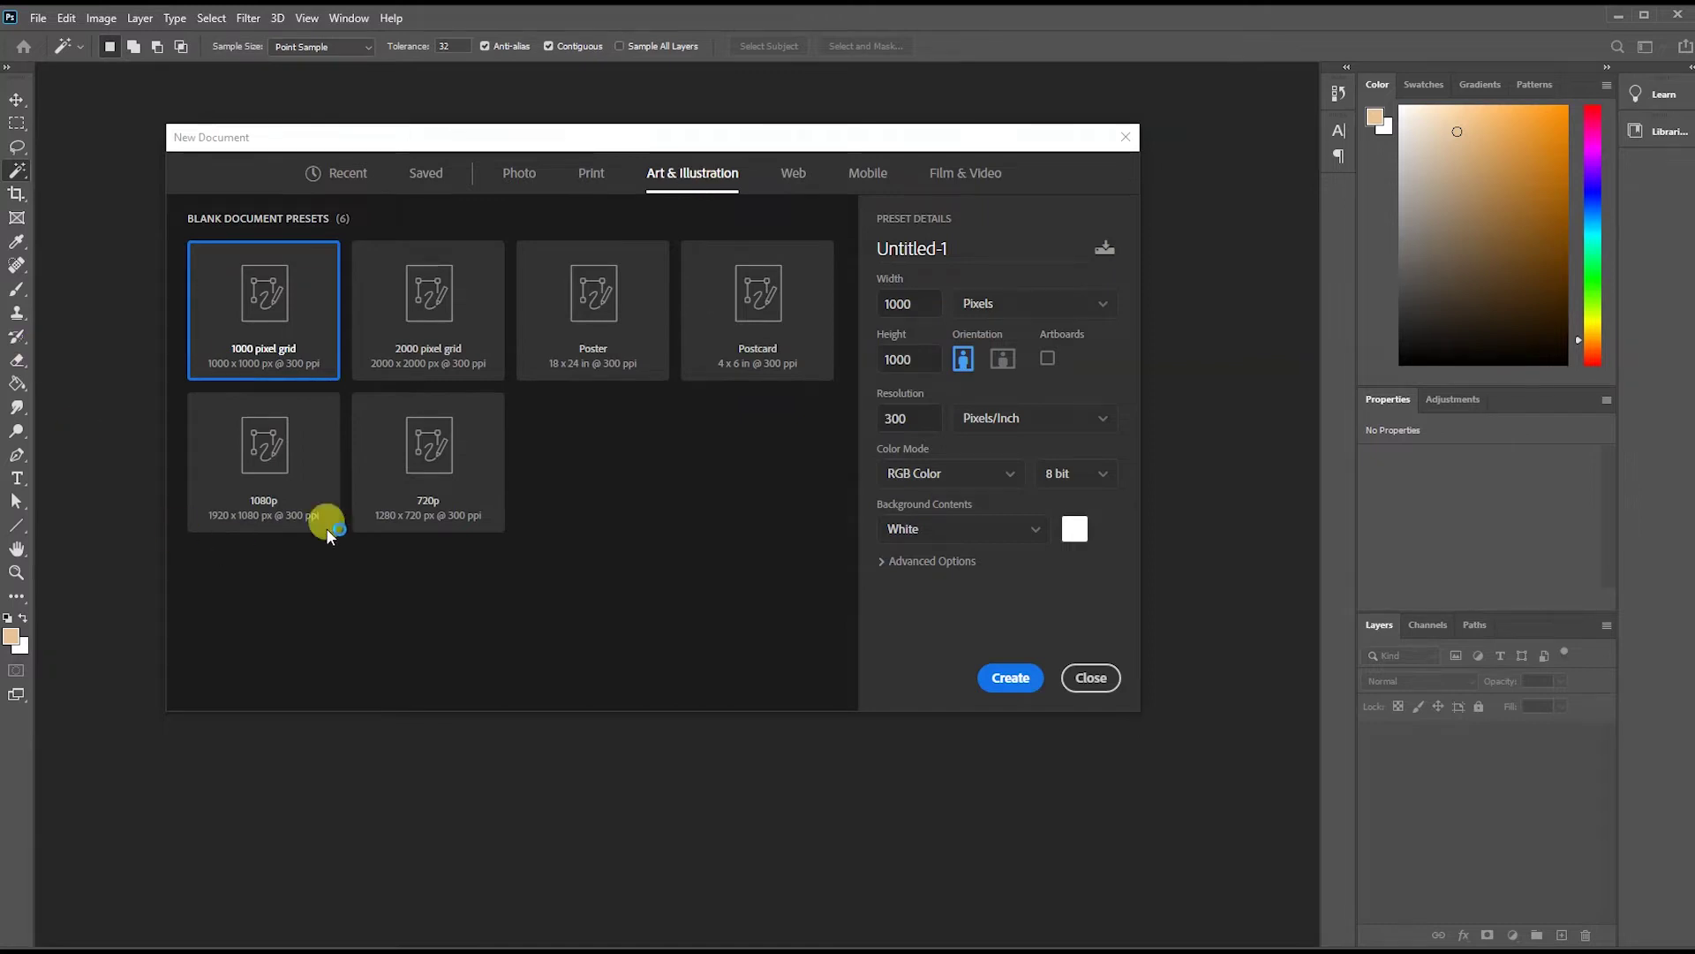
left_click(793, 176)
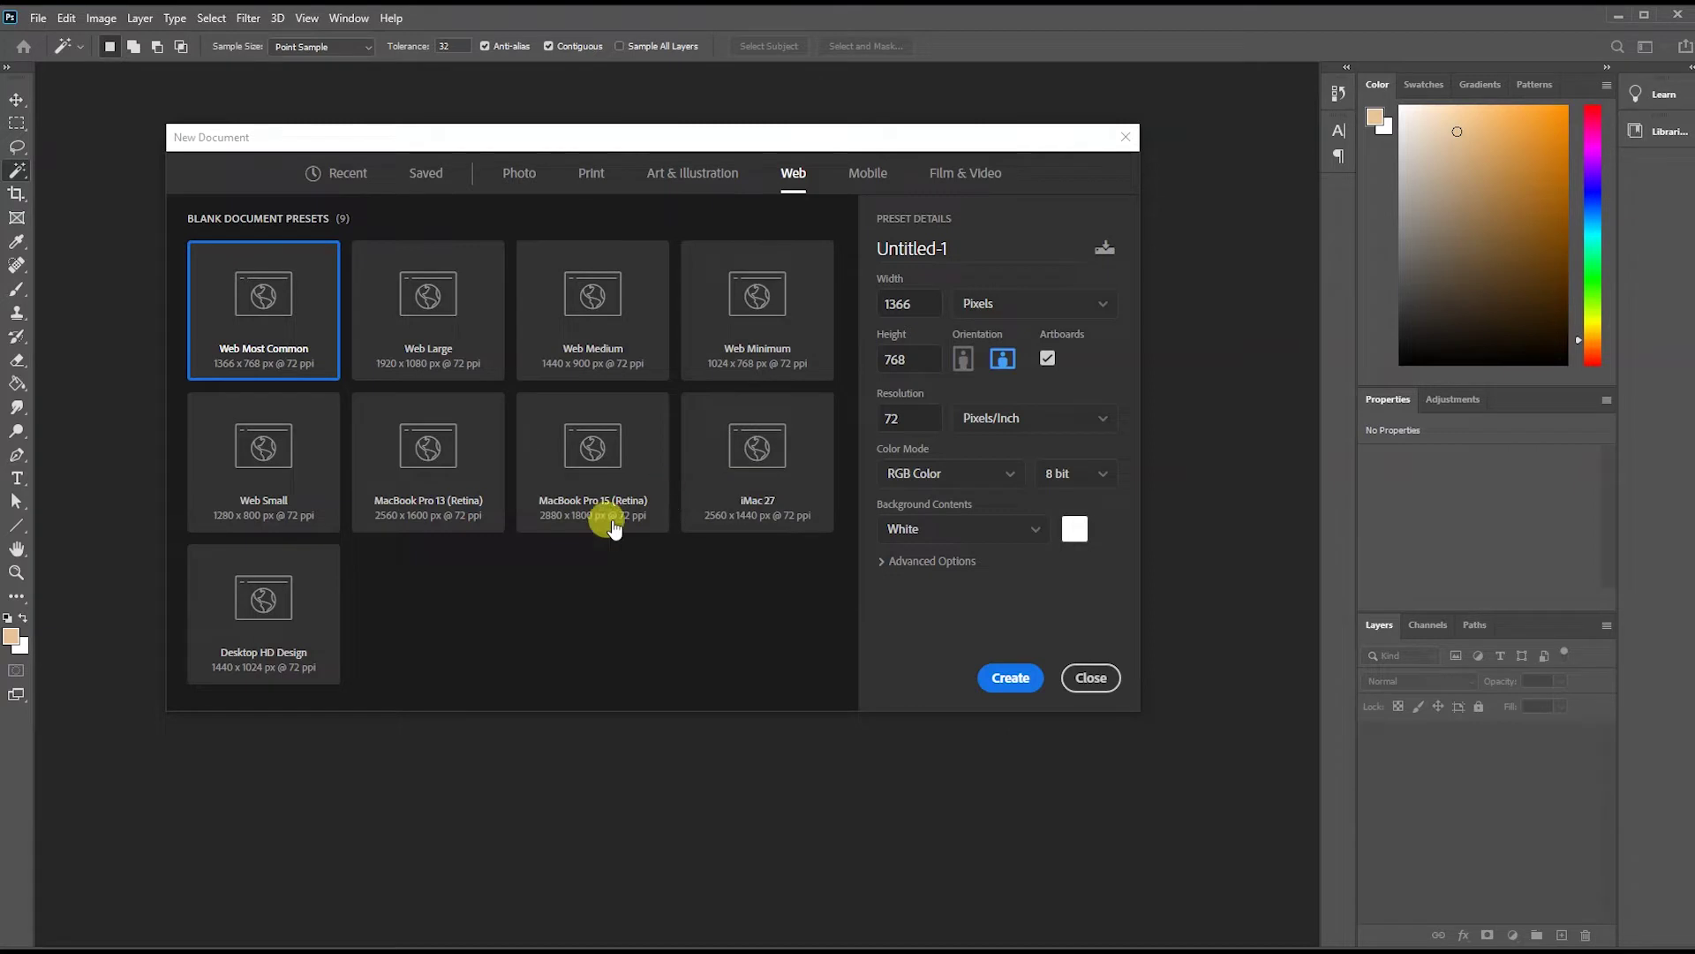
left_click(870, 175)
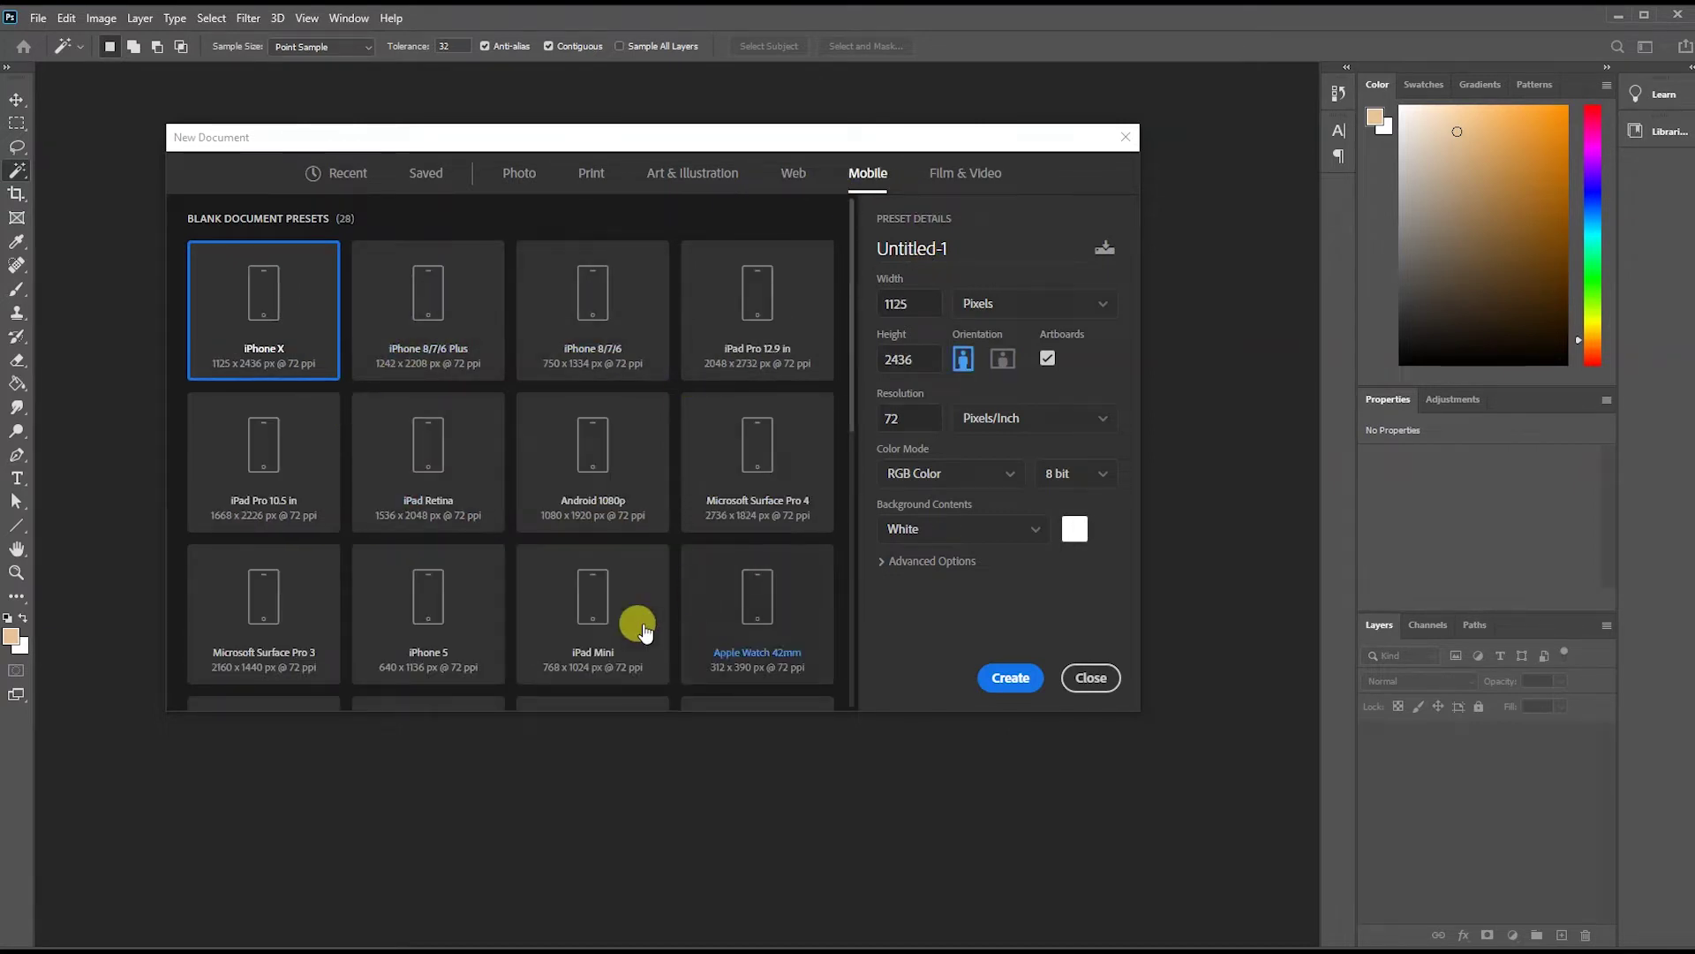
left_click(985, 175)
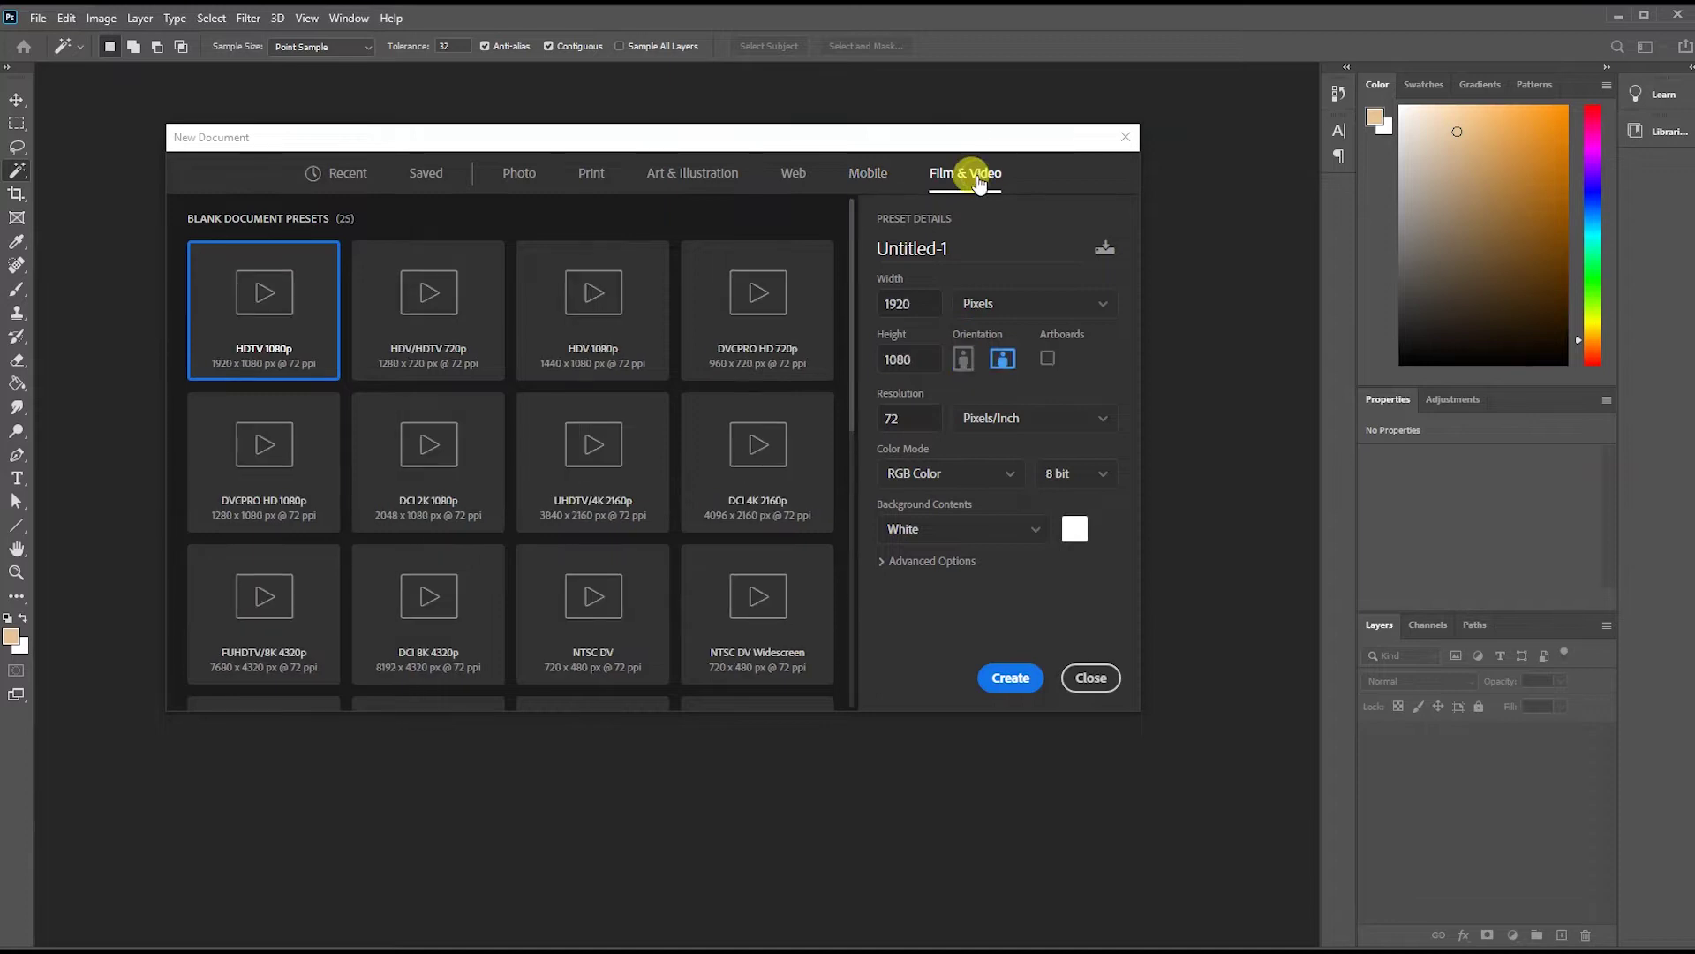
left_click(347, 174)
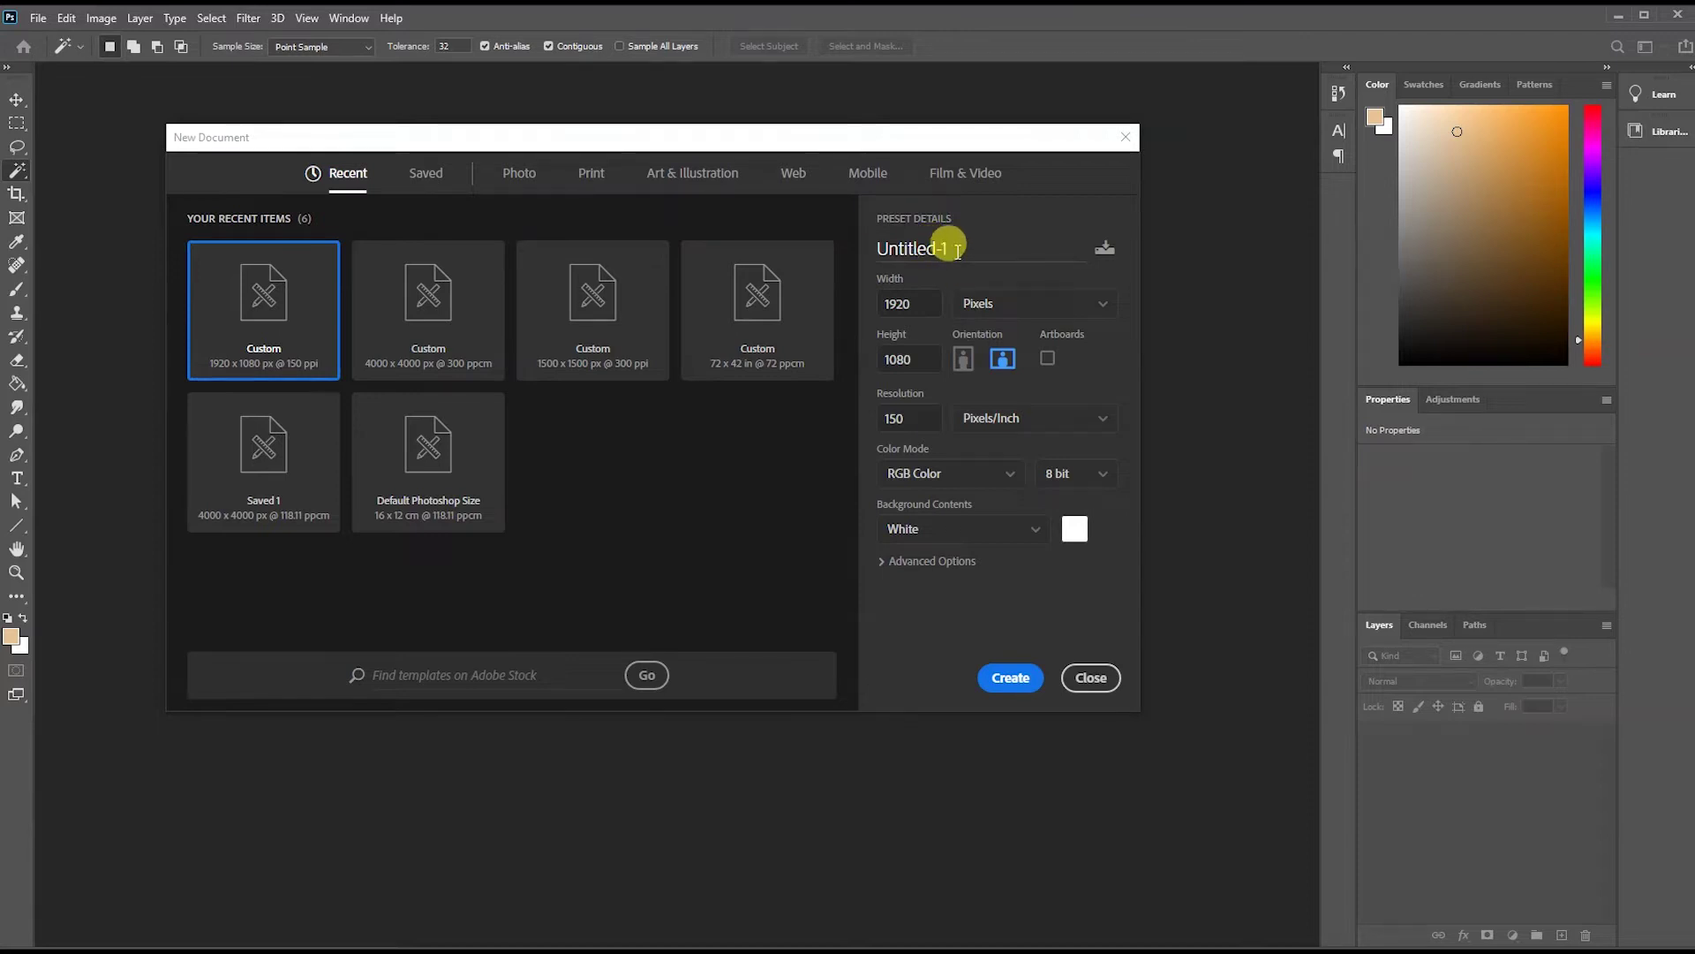
Name the document 'tutorial' and keep the 1920×1080 size in pixels.
double_click(941, 252)
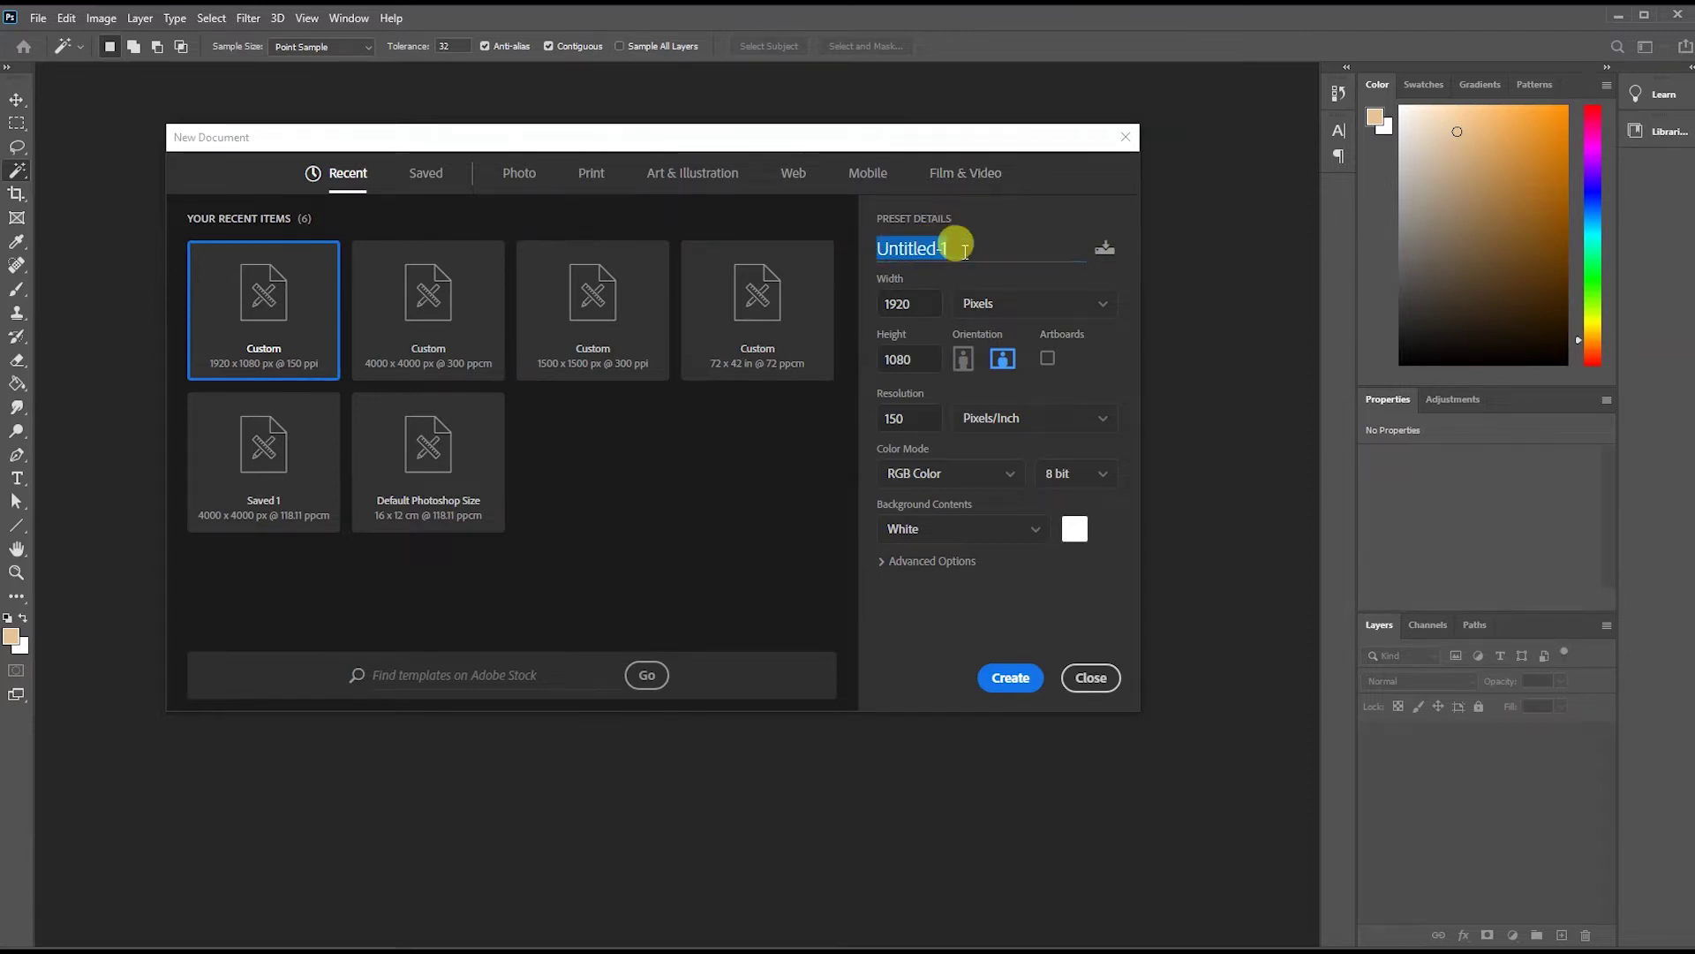
type("tutorial")
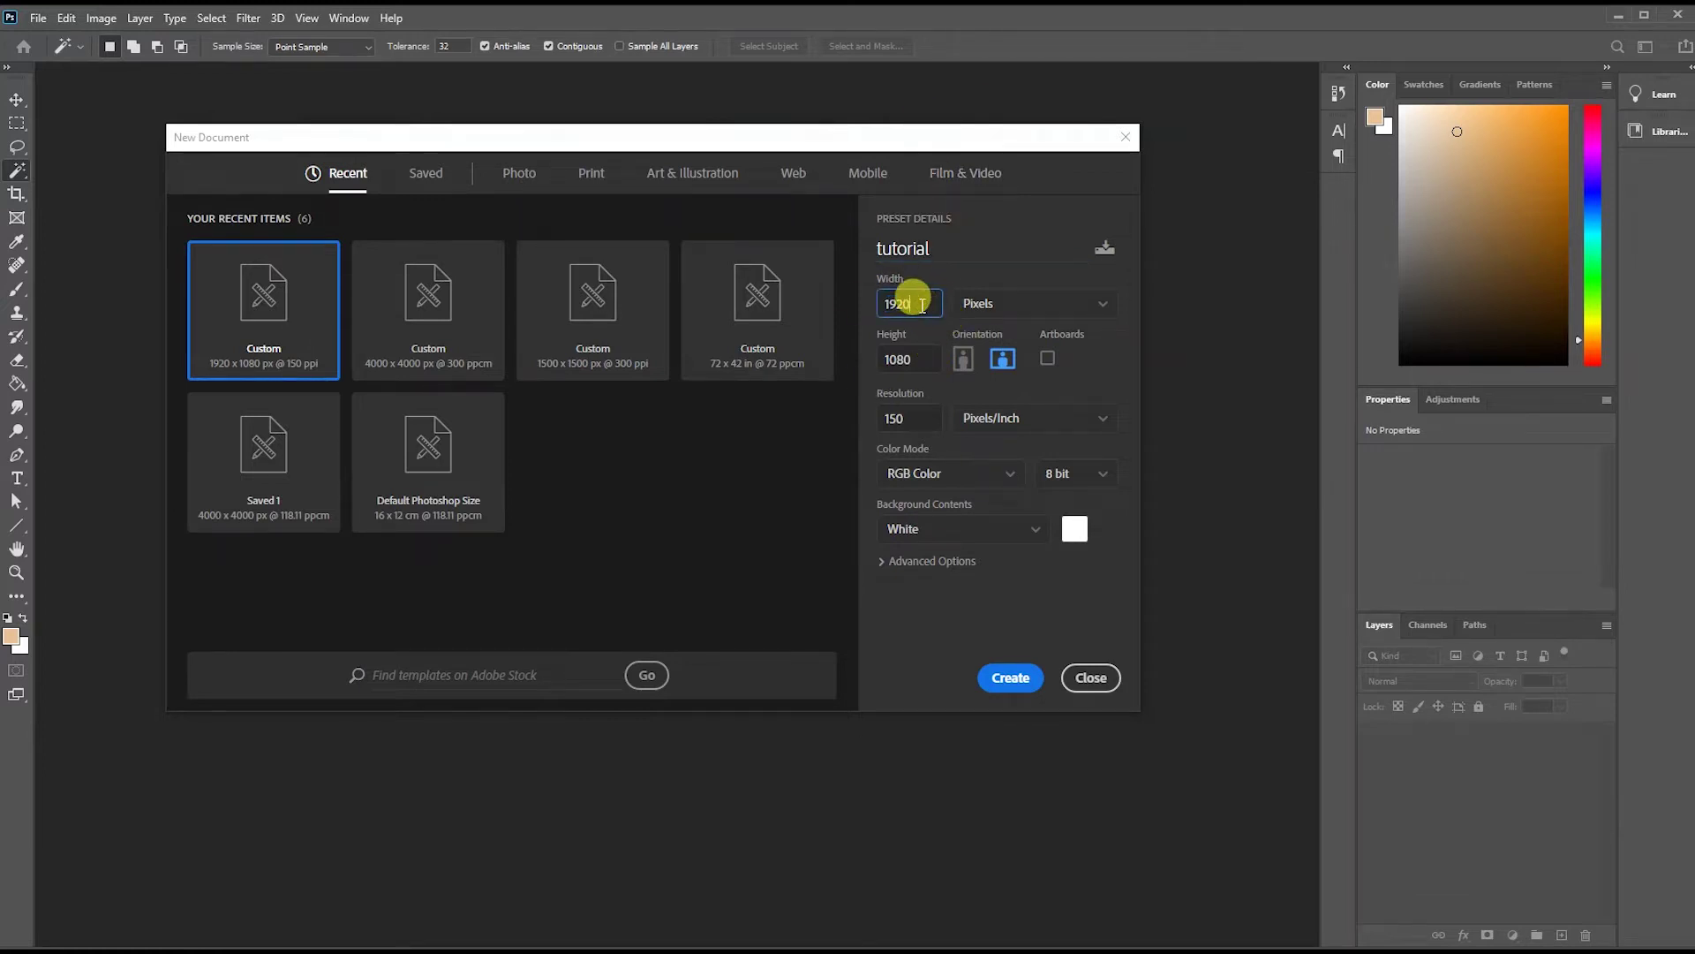
double_click(922, 359)
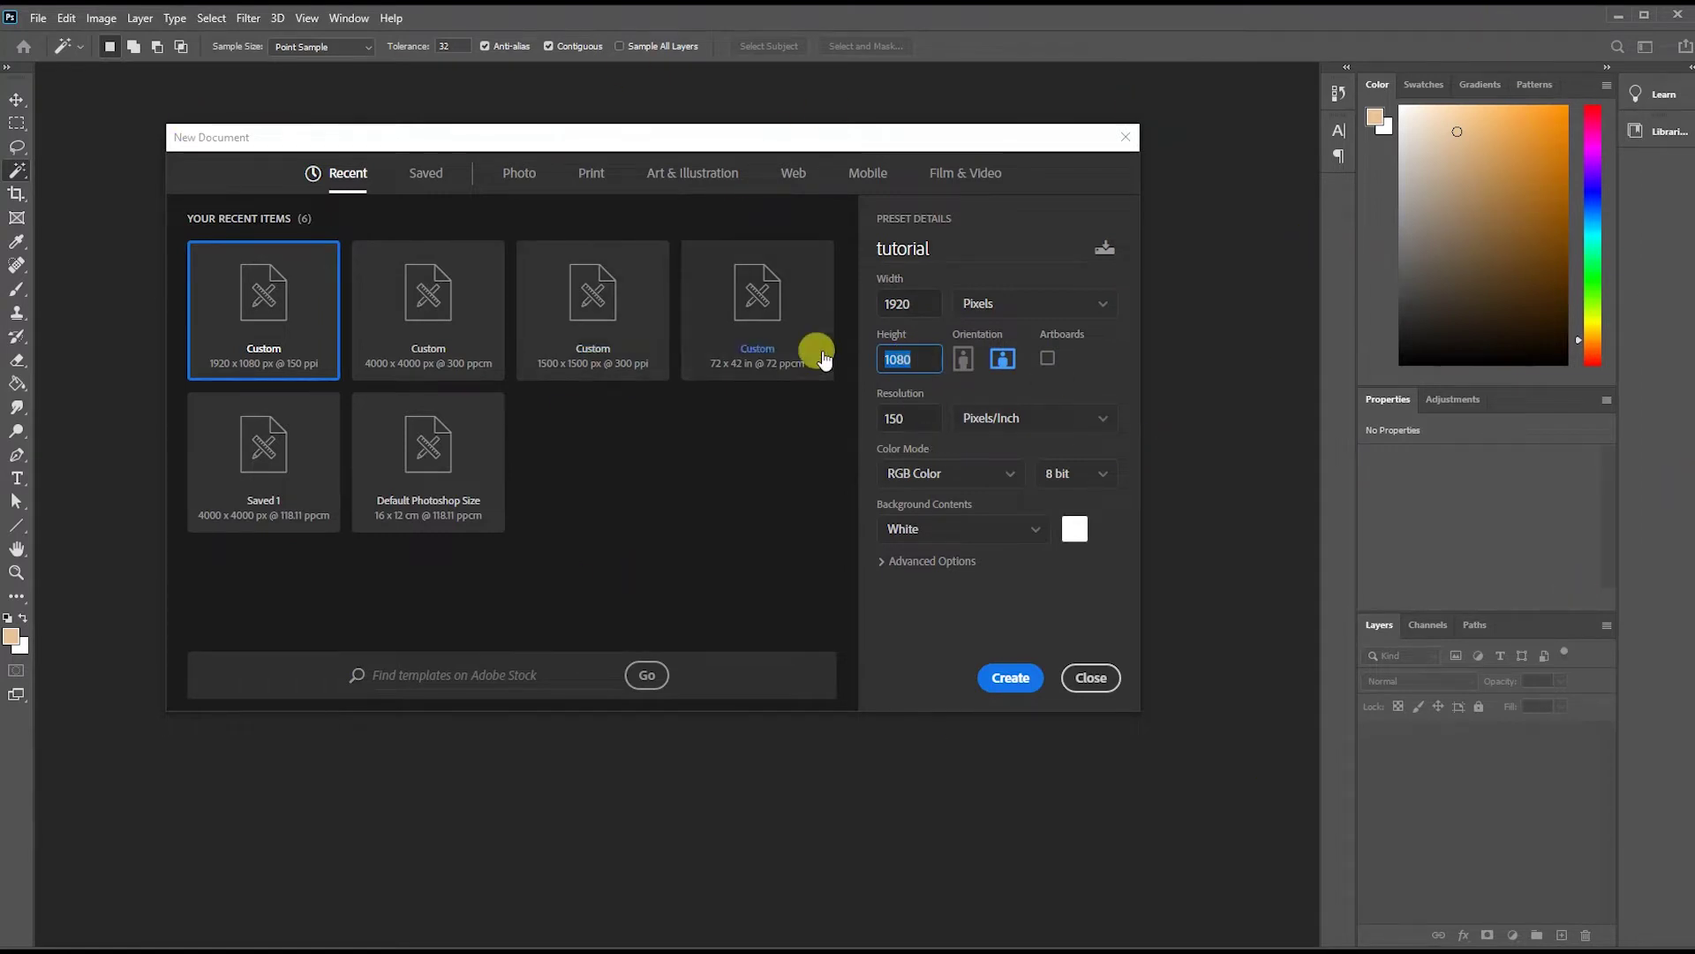
left_click(1100, 306)
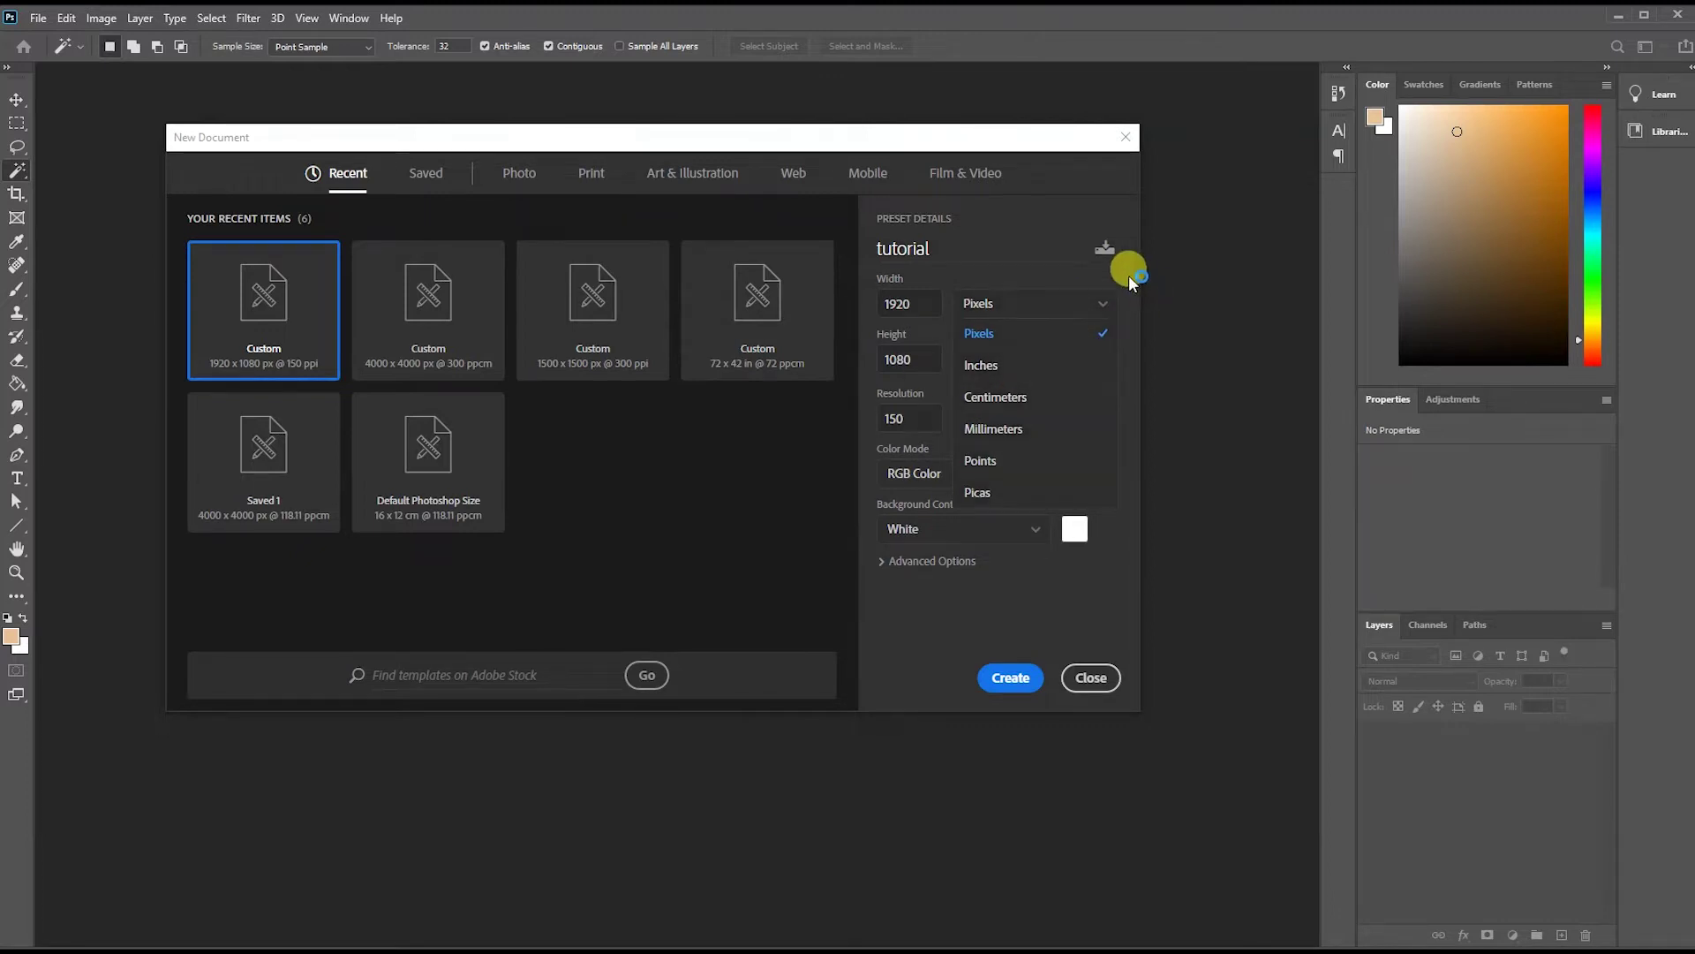
left_click(1127, 272)
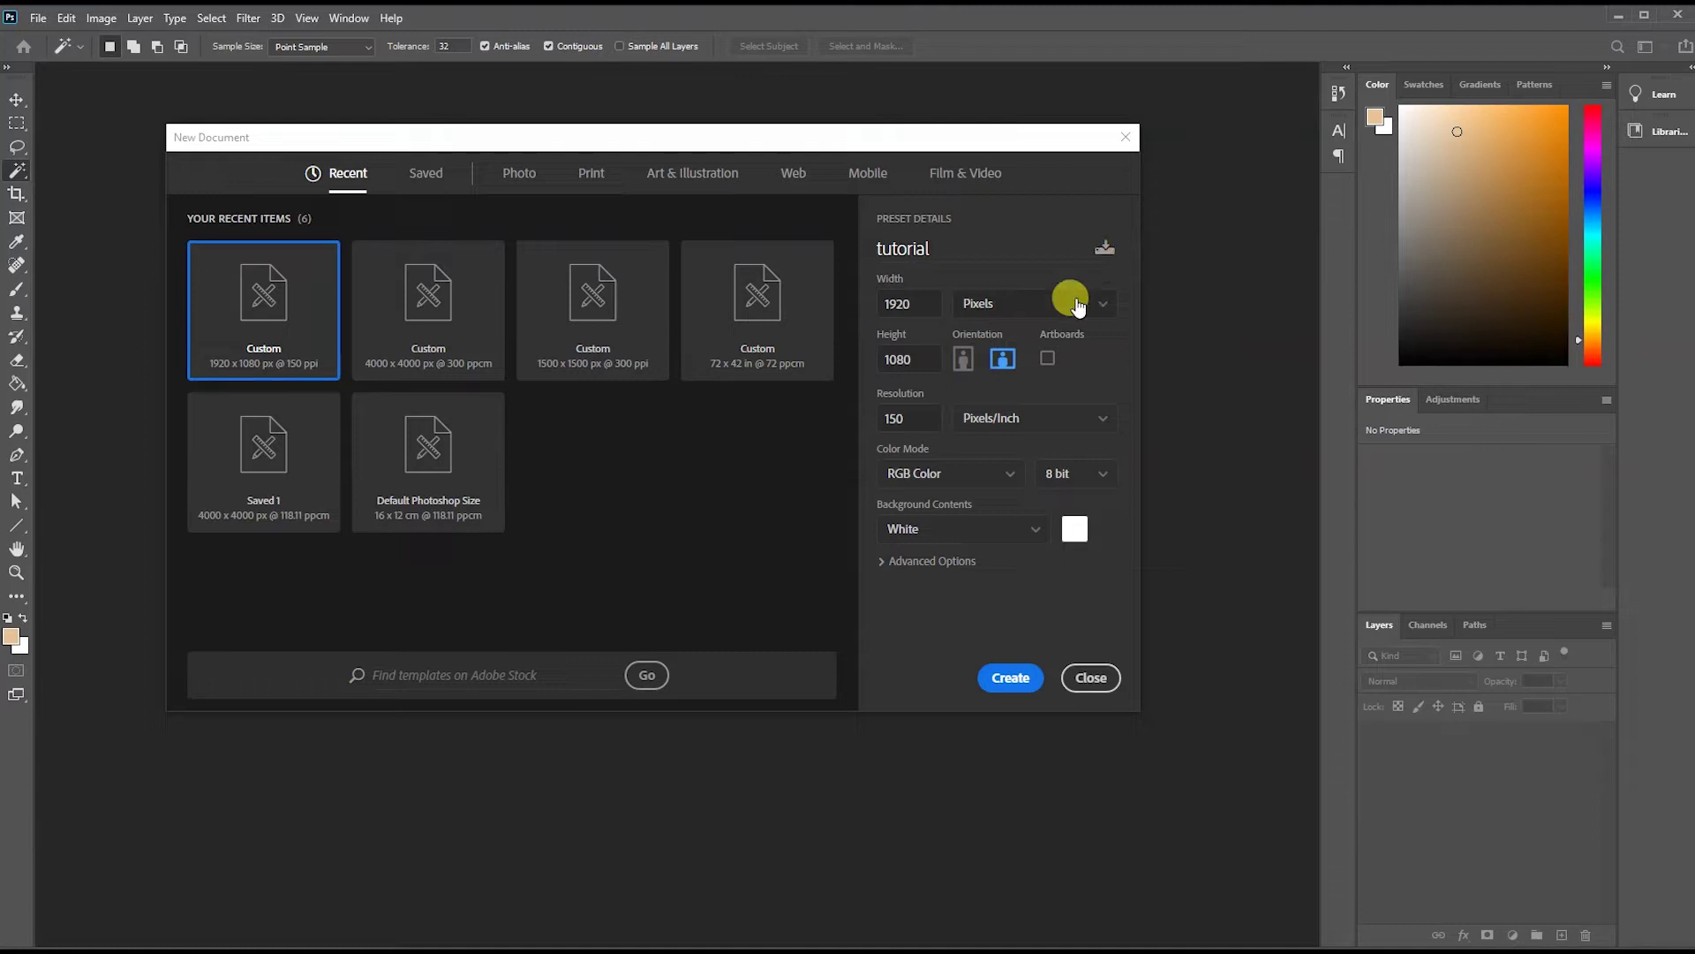
left_click(935, 428)
type("7")
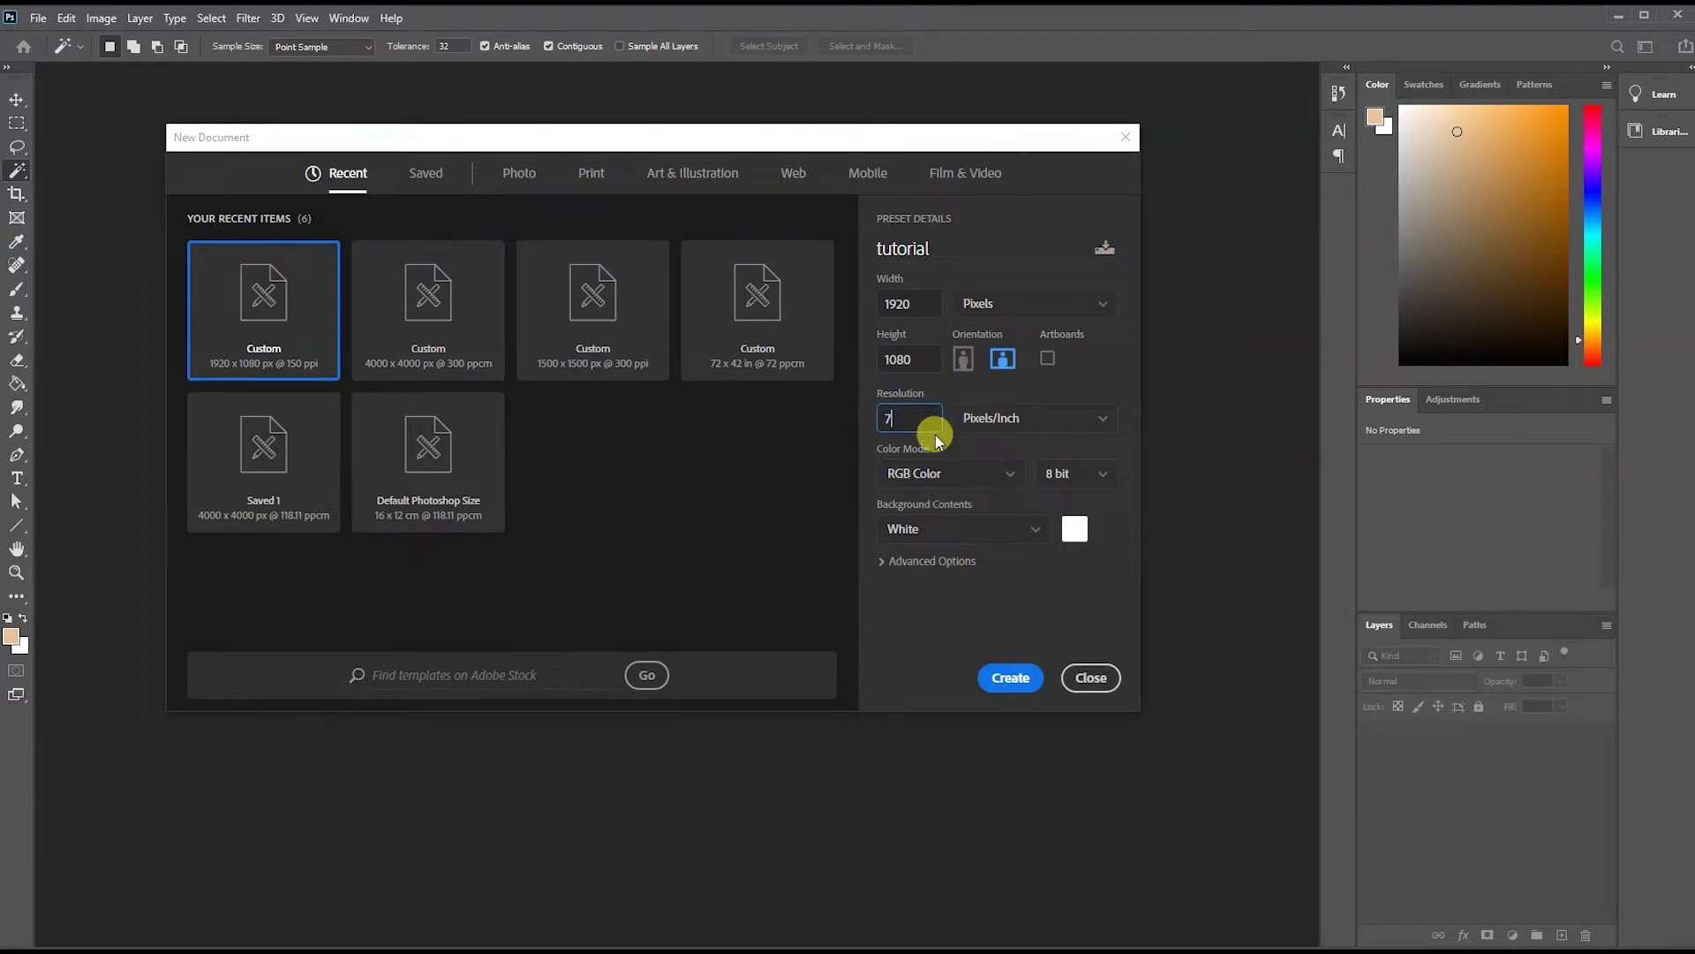
type("2")
Change the resolution from 72 to 300 pixels per inch.
left_click(1110, 378)
left_click_drag(914, 417, 870, 427)
double_click(911, 420)
left_click(919, 421)
left_click(1117, 393)
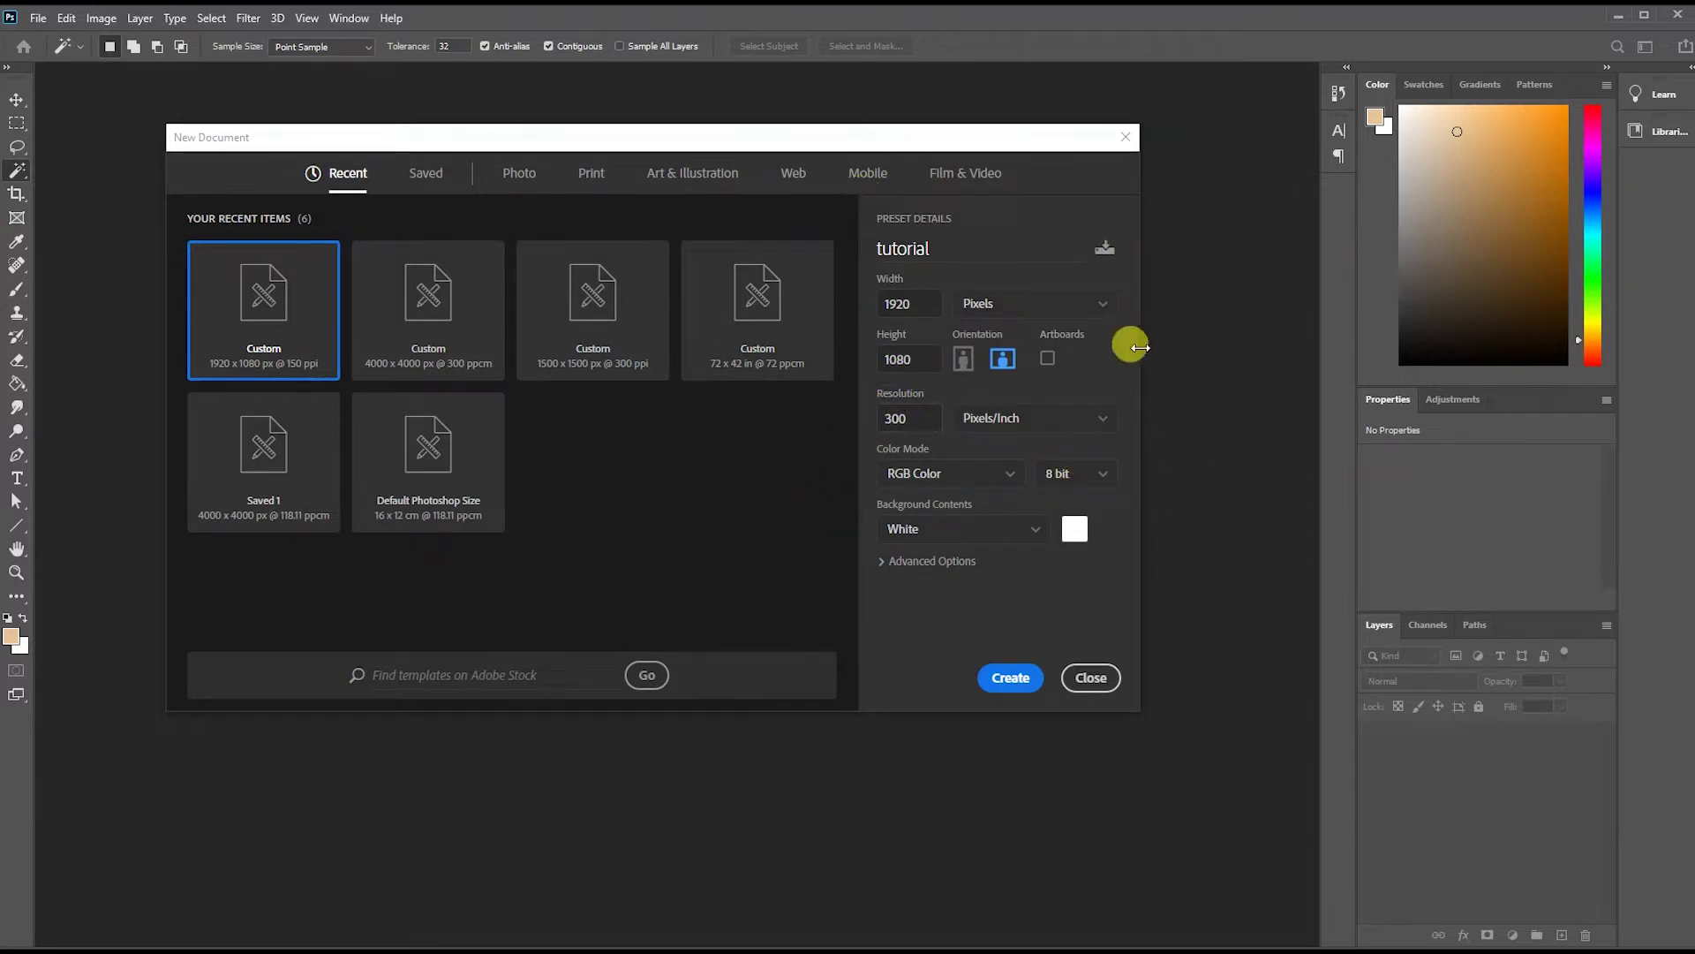
Try CMYK, settle on RGB Color, and create the tutorial document.
left_click(1011, 477)
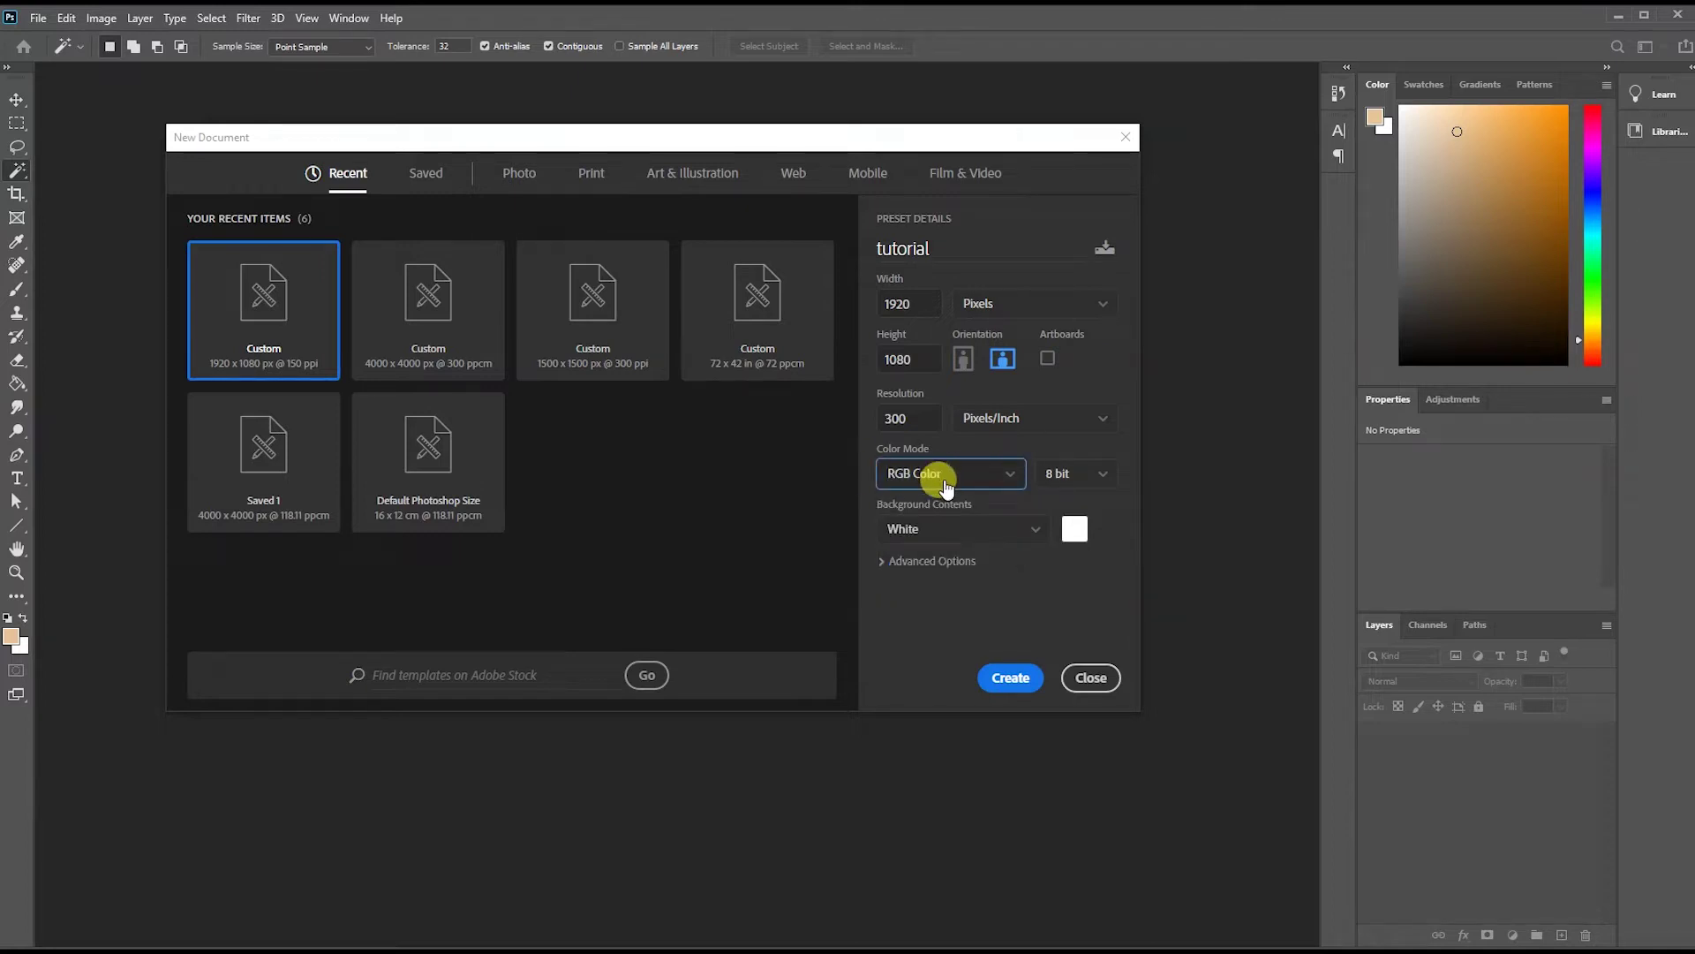
left_click(1000, 474)
left_click(927, 600)
left_click(991, 469)
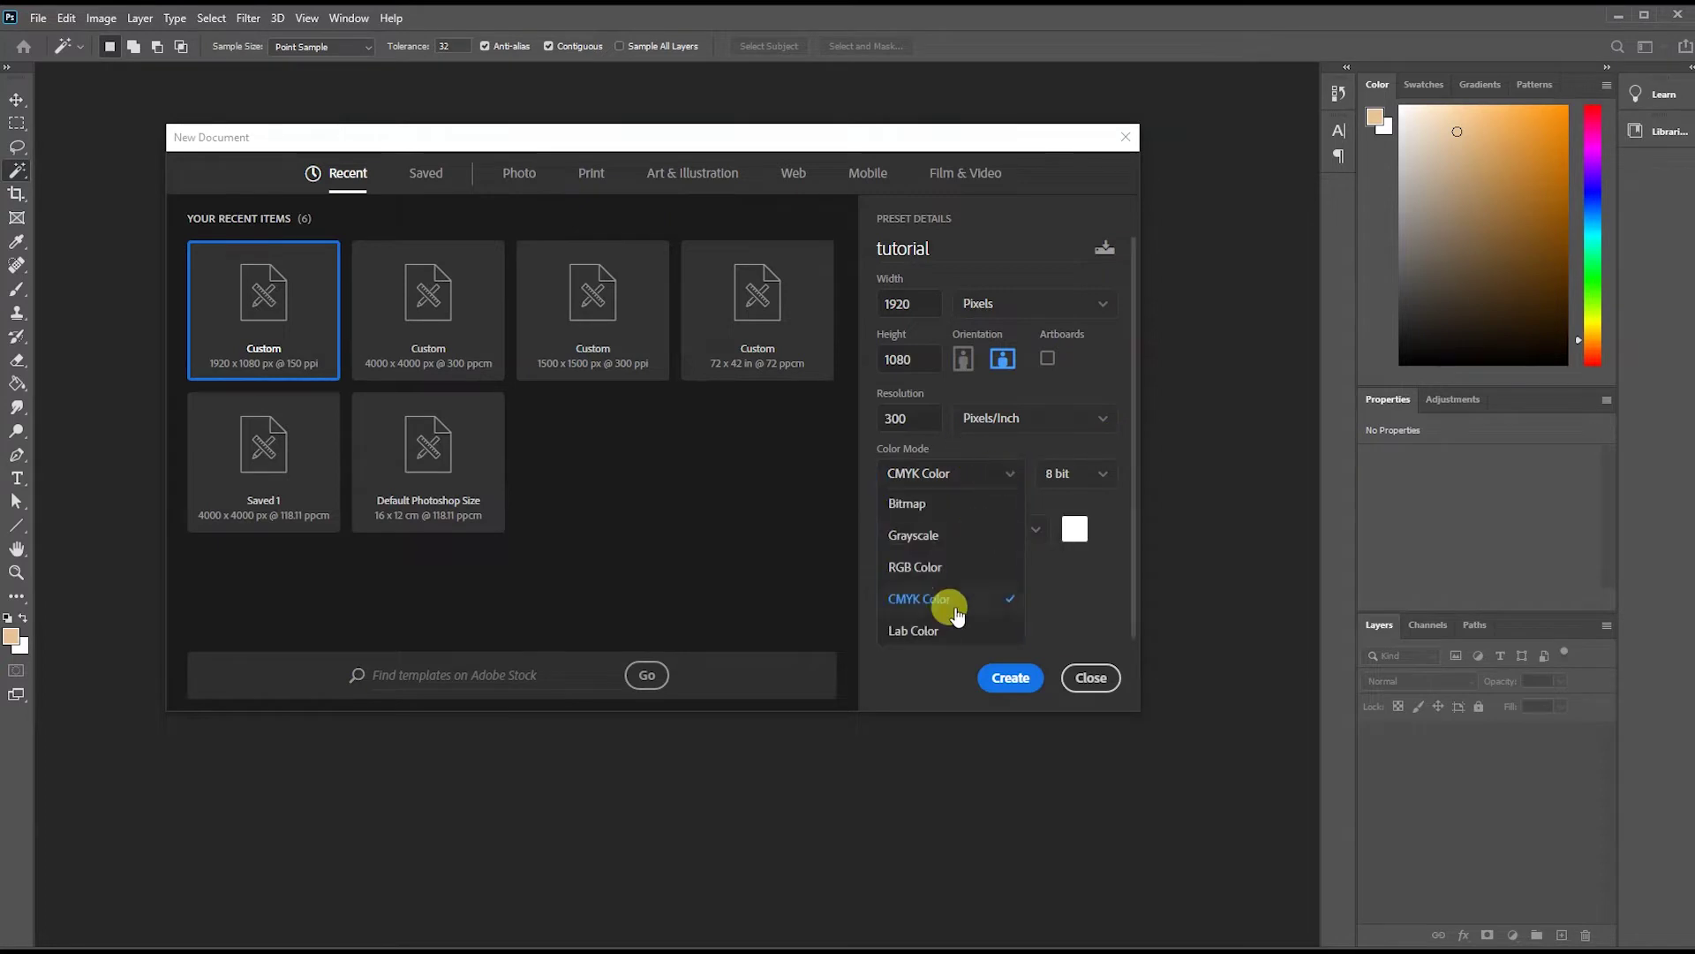
left_click(925, 570)
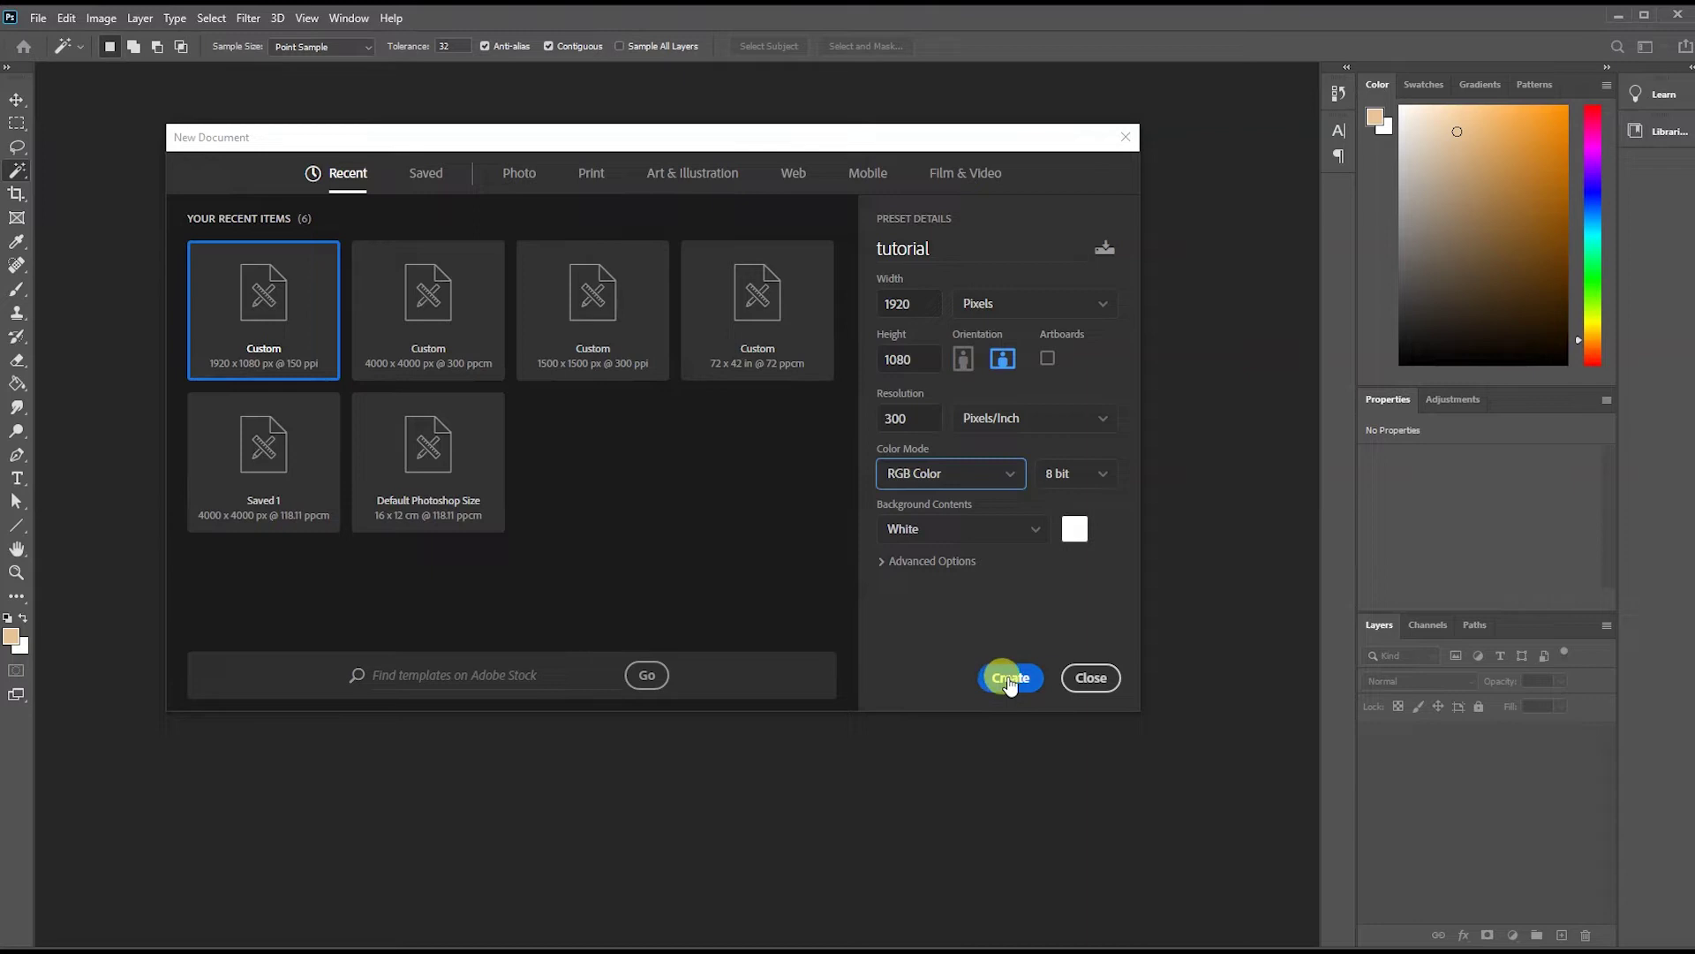
left_click(1009, 677)
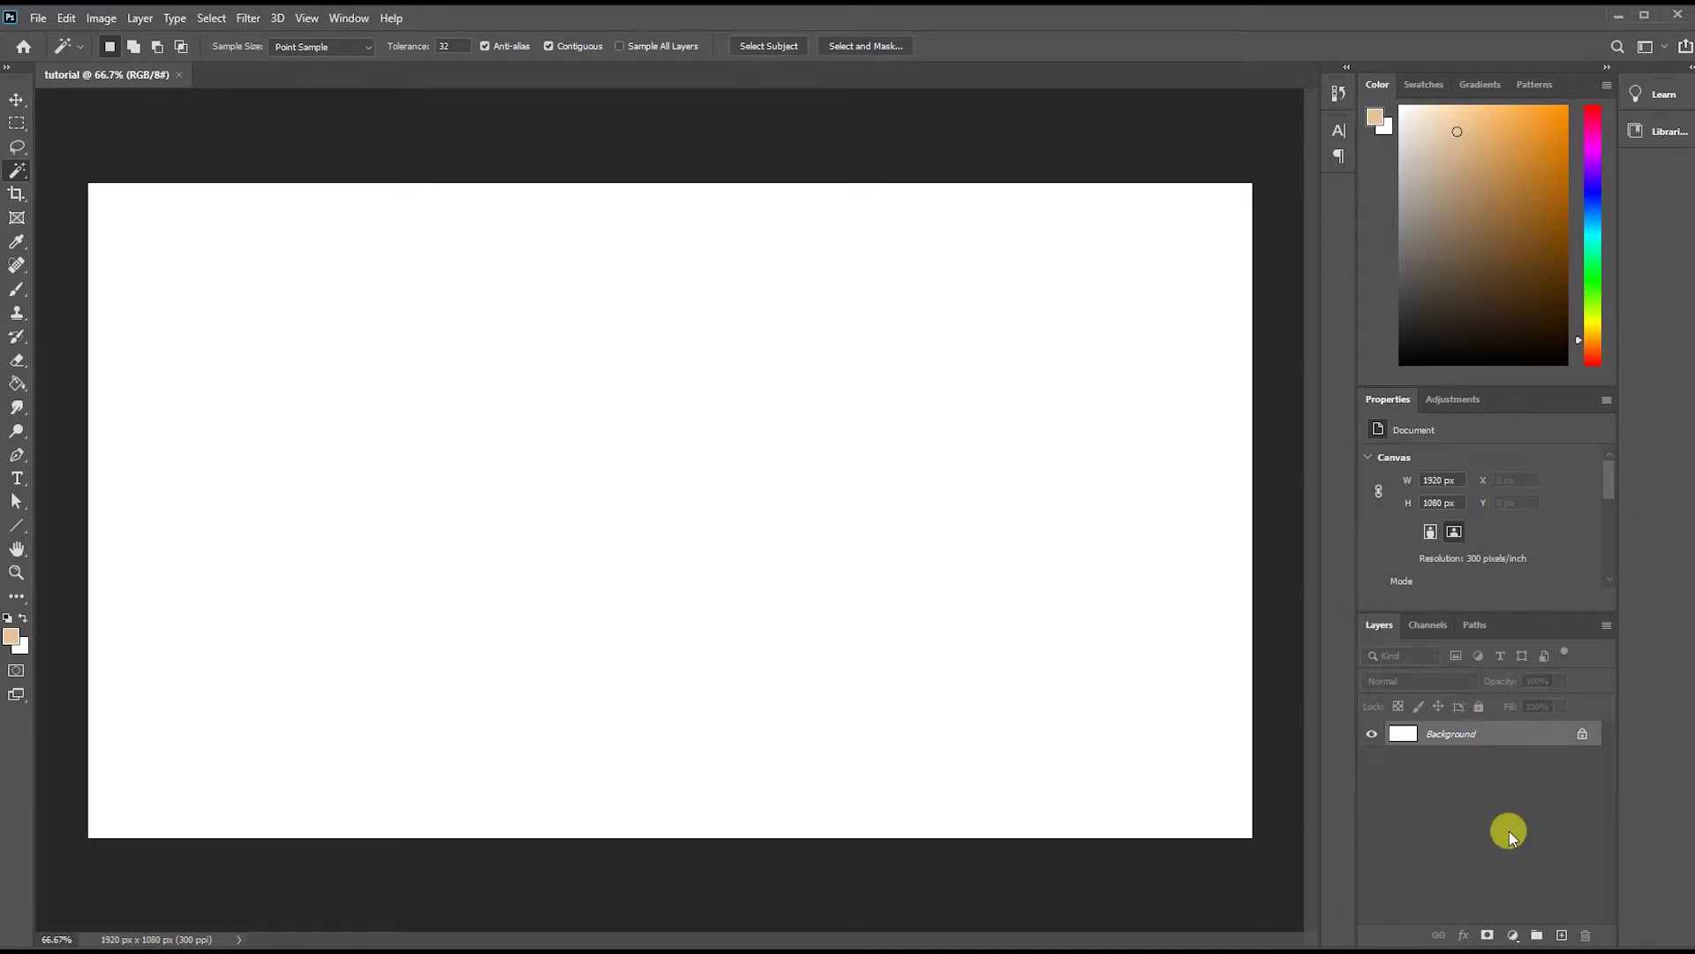
Add two blank layers using the New Layer button in the Layers panel.
left_click(1561, 935)
left_click(1561, 935)
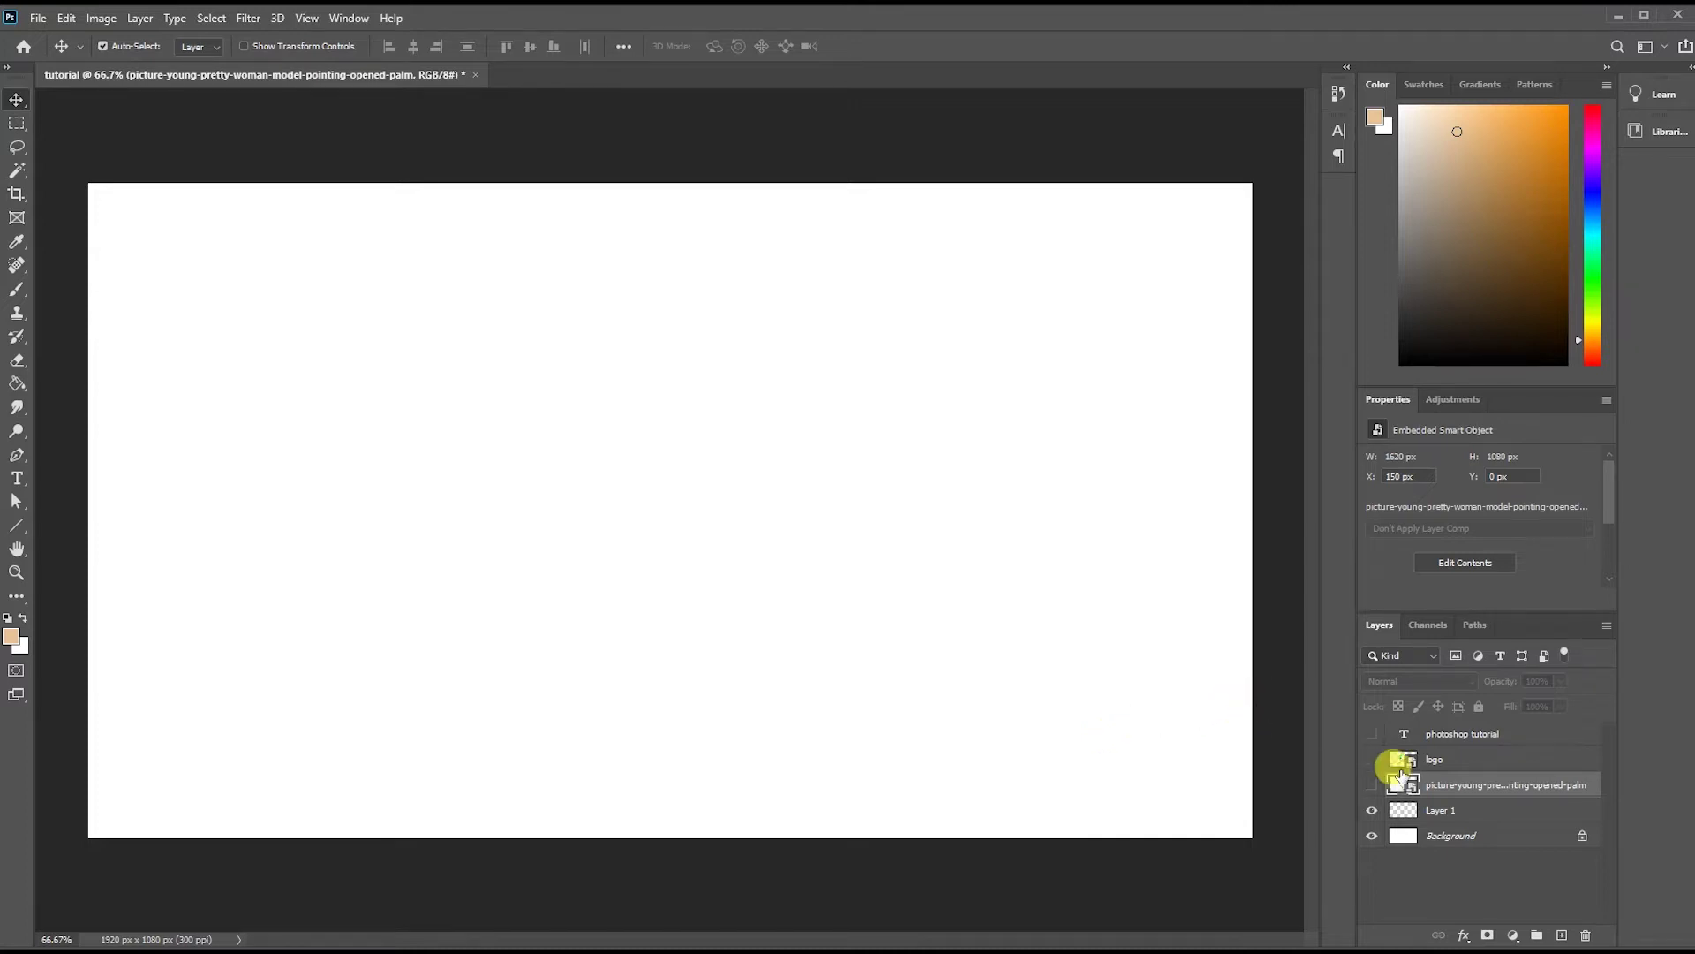
Make the woman photo, Arts logo and PHOTOSHOP TUTORIAL layers visible, then select the logo layer.
left_click(1371, 785)
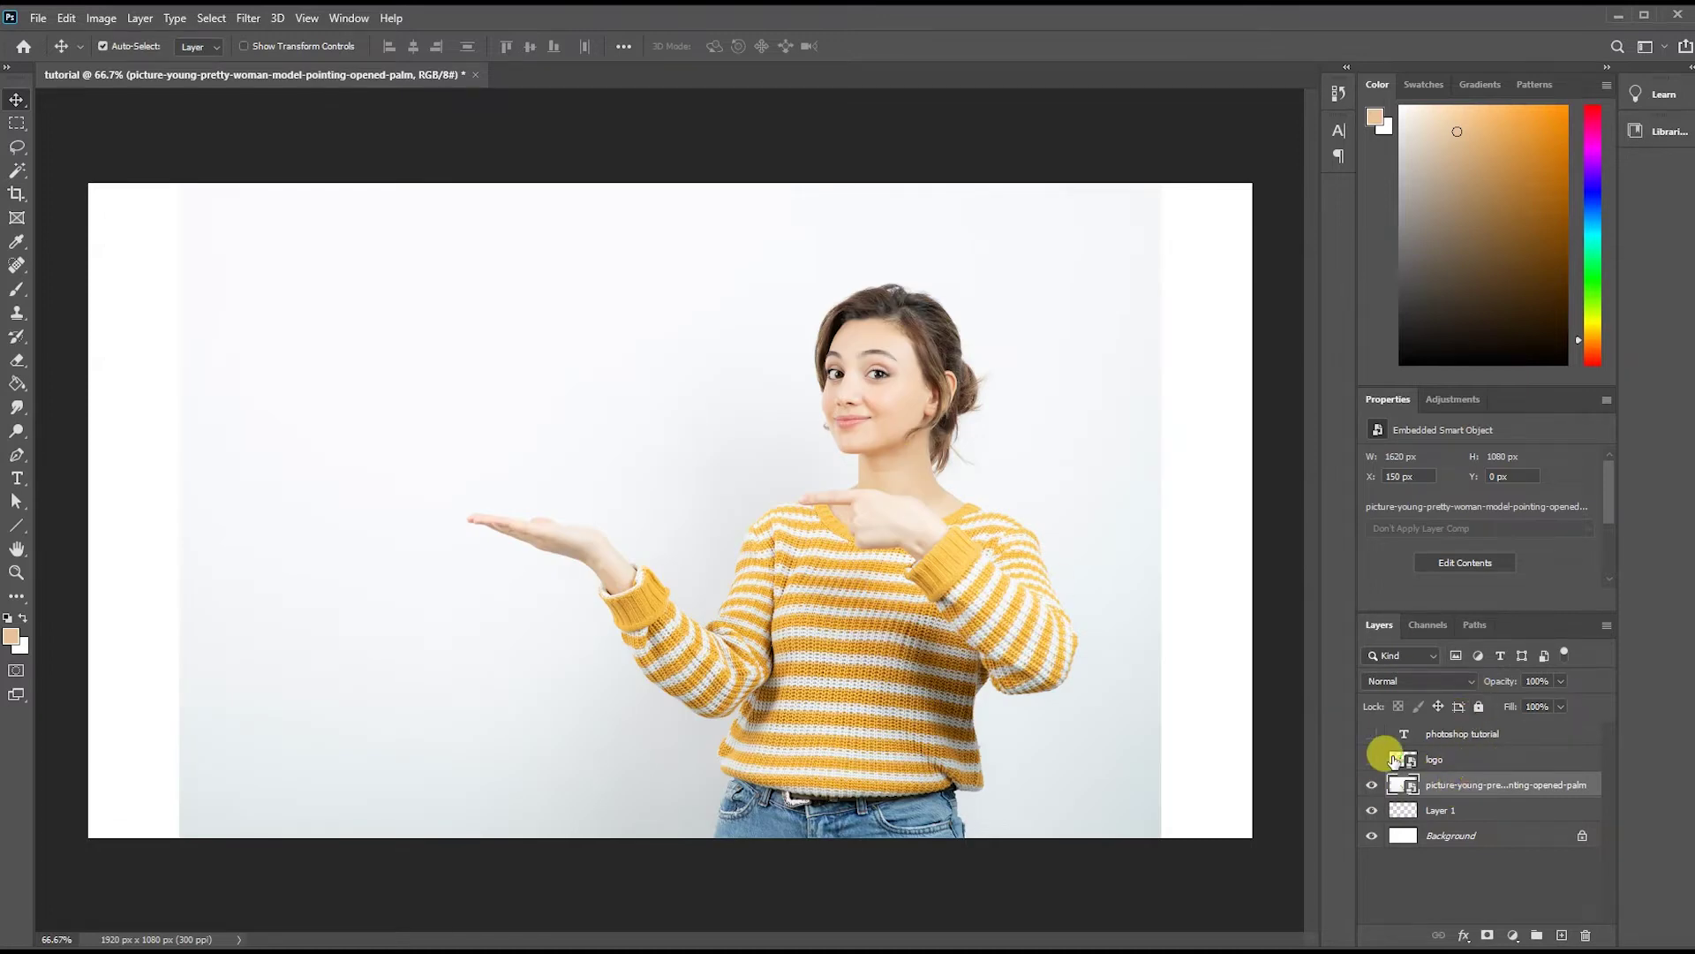
left_click(1372, 759)
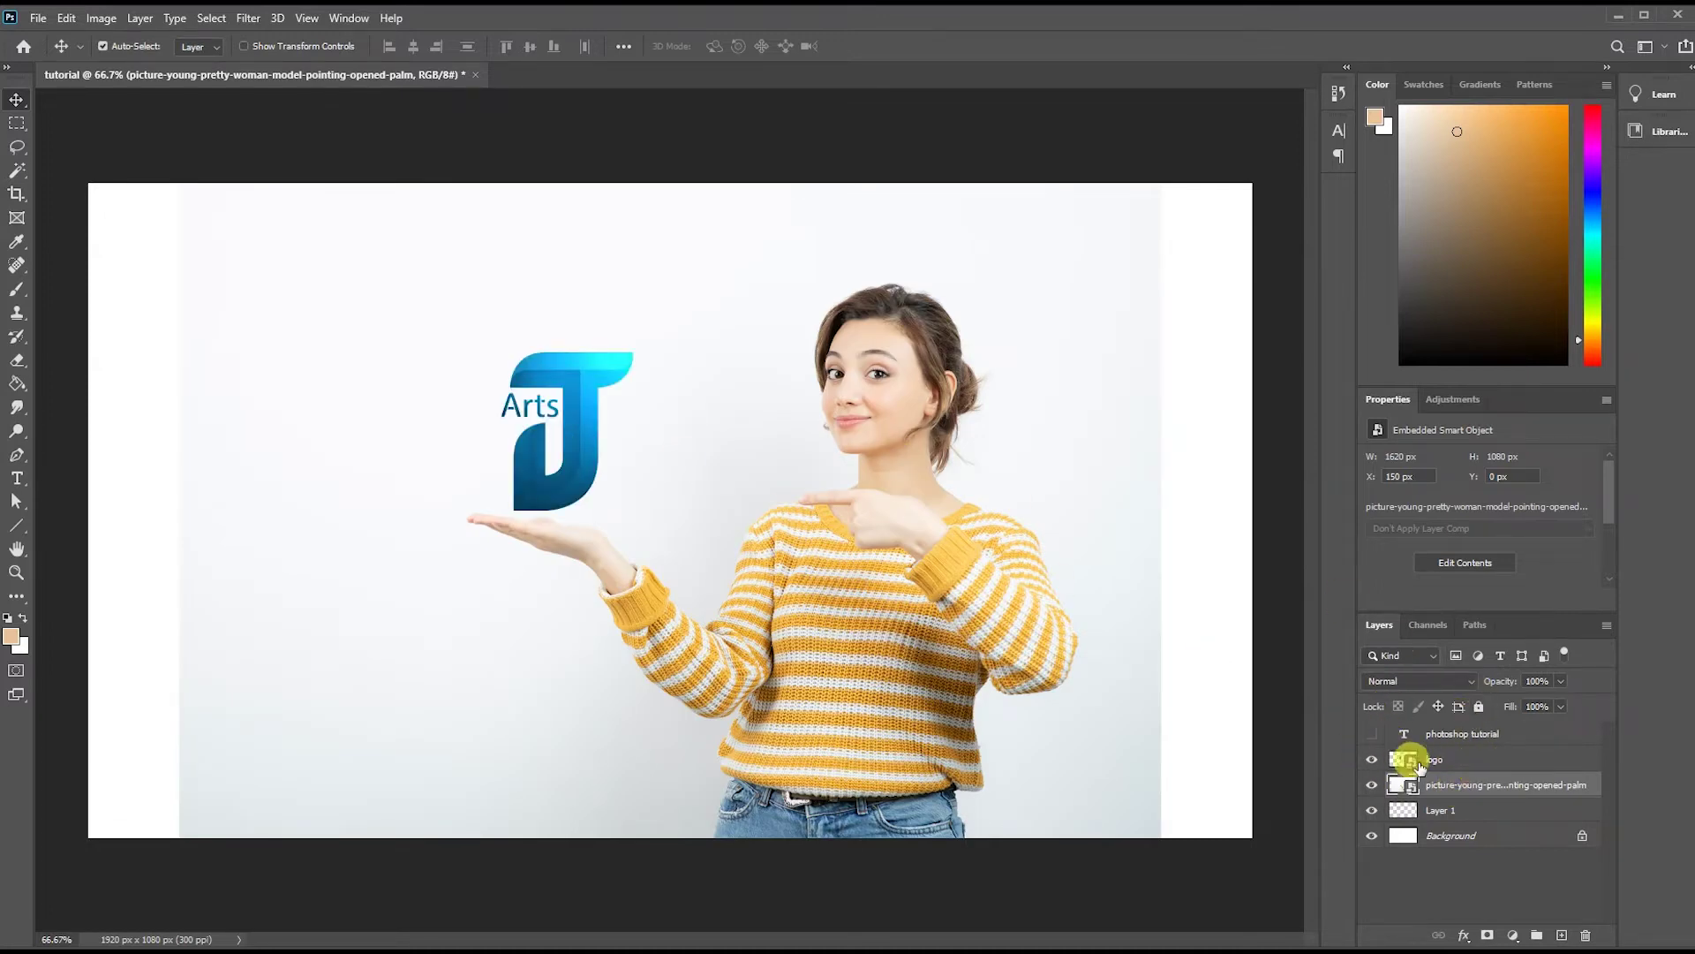
left_click(1371, 734)
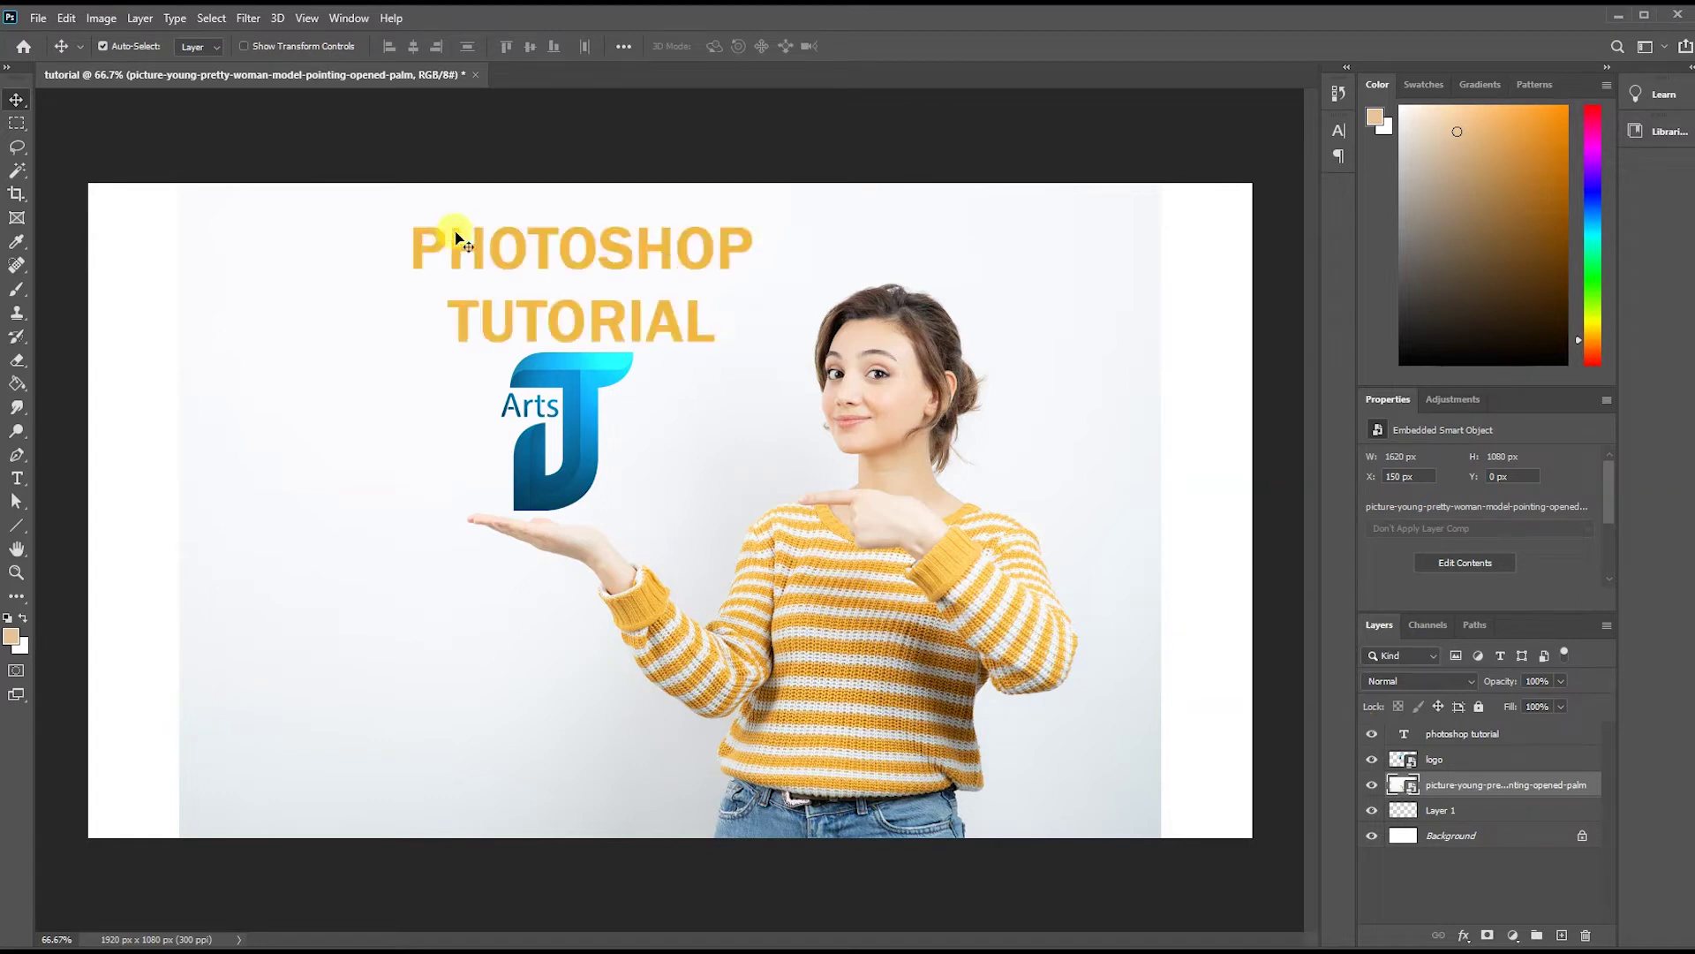
left_click(1455, 737)
left_click(1468, 765)
left_click(1466, 811)
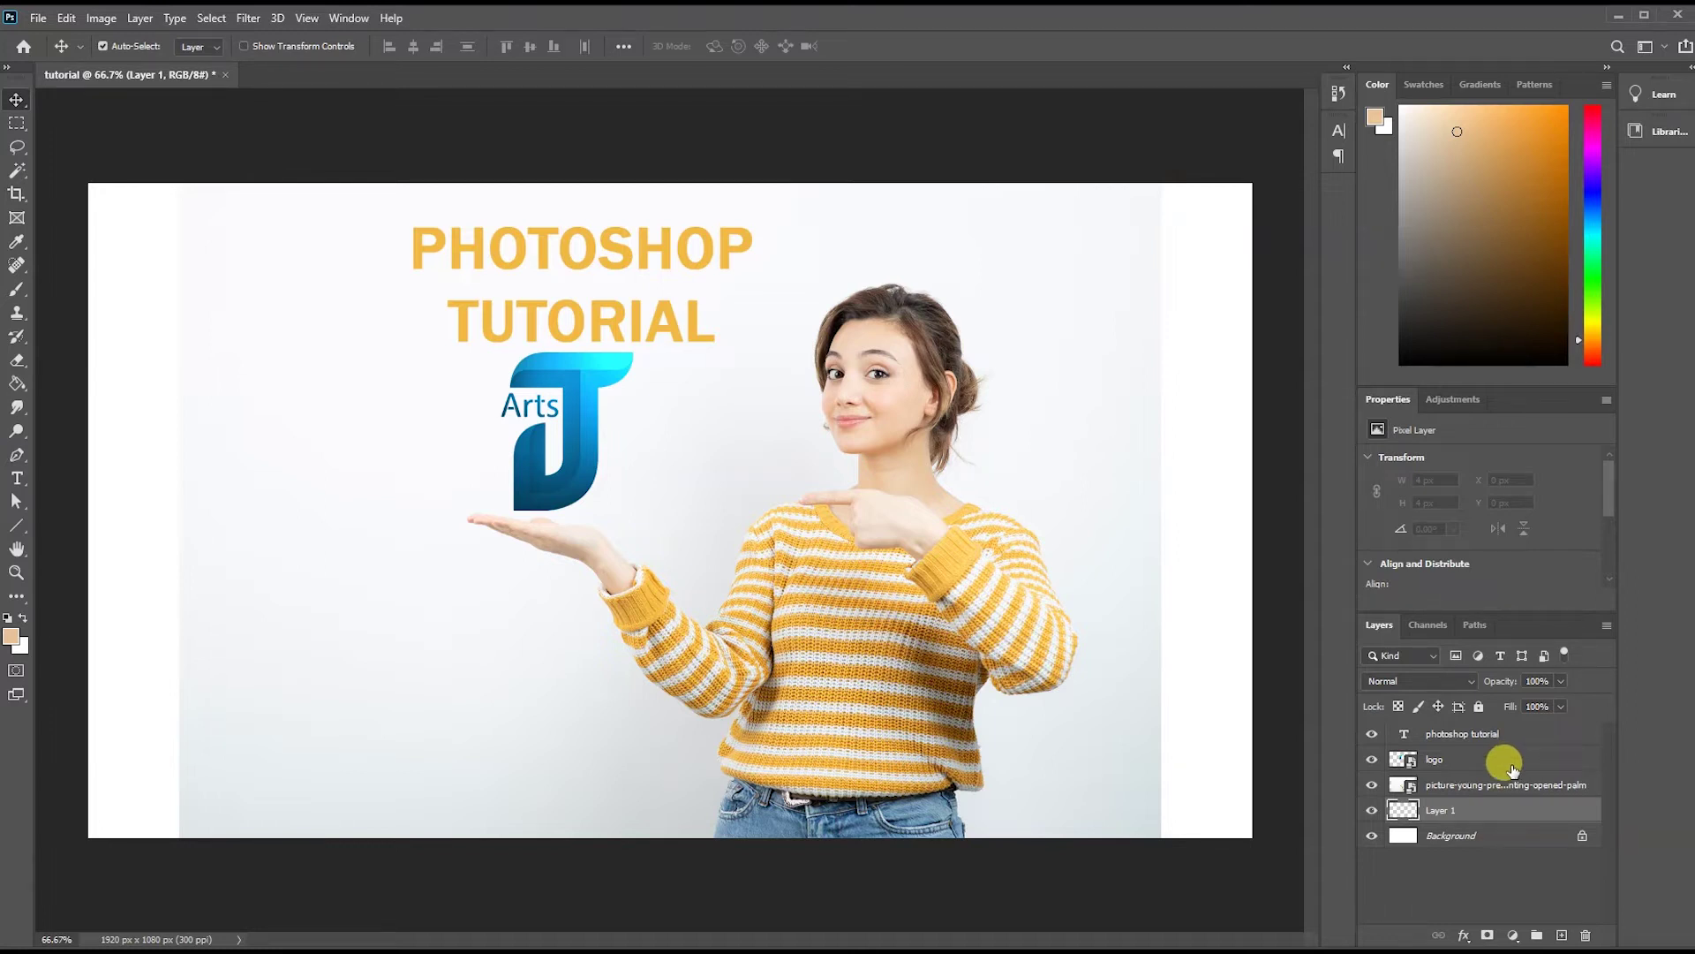
left_click(1512, 761)
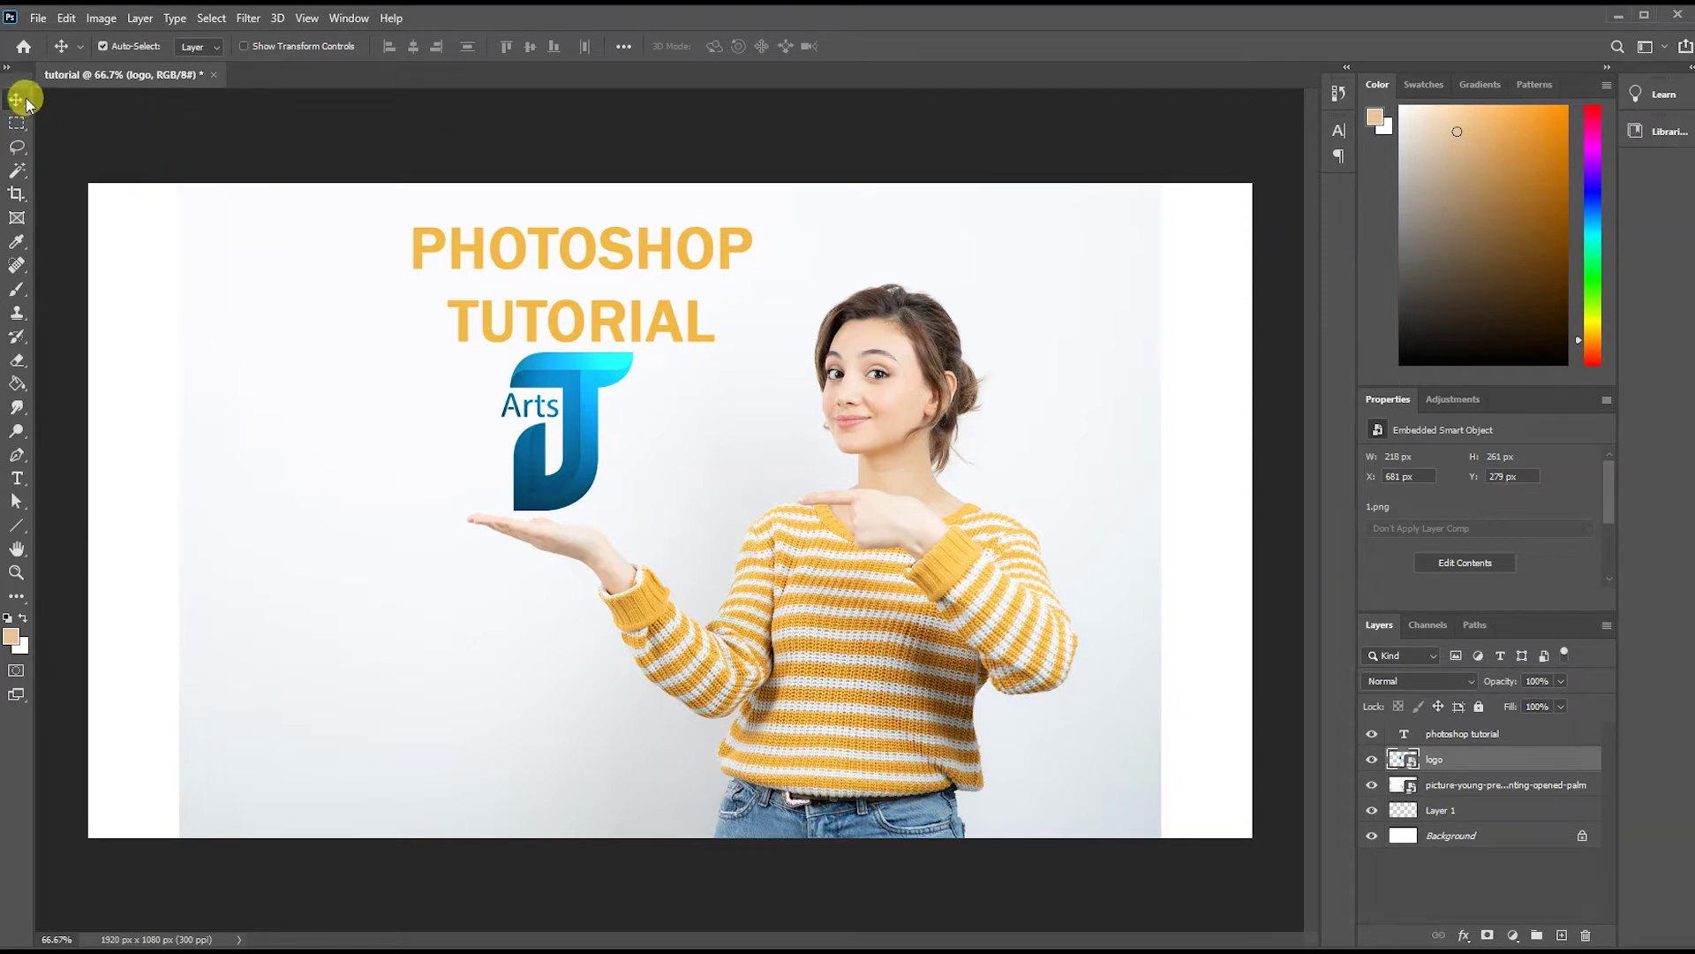
Drag the Arts logo down and right onto the woman's open palm.
left_click(587, 395)
left_click(573, 369)
left_click(574, 389)
mouse_move(573, 390)
left_mouse_down()
mouse_move(651, 504)
mouse_move(394, 558)
mouse_move(614, 392)
left_mouse_up()
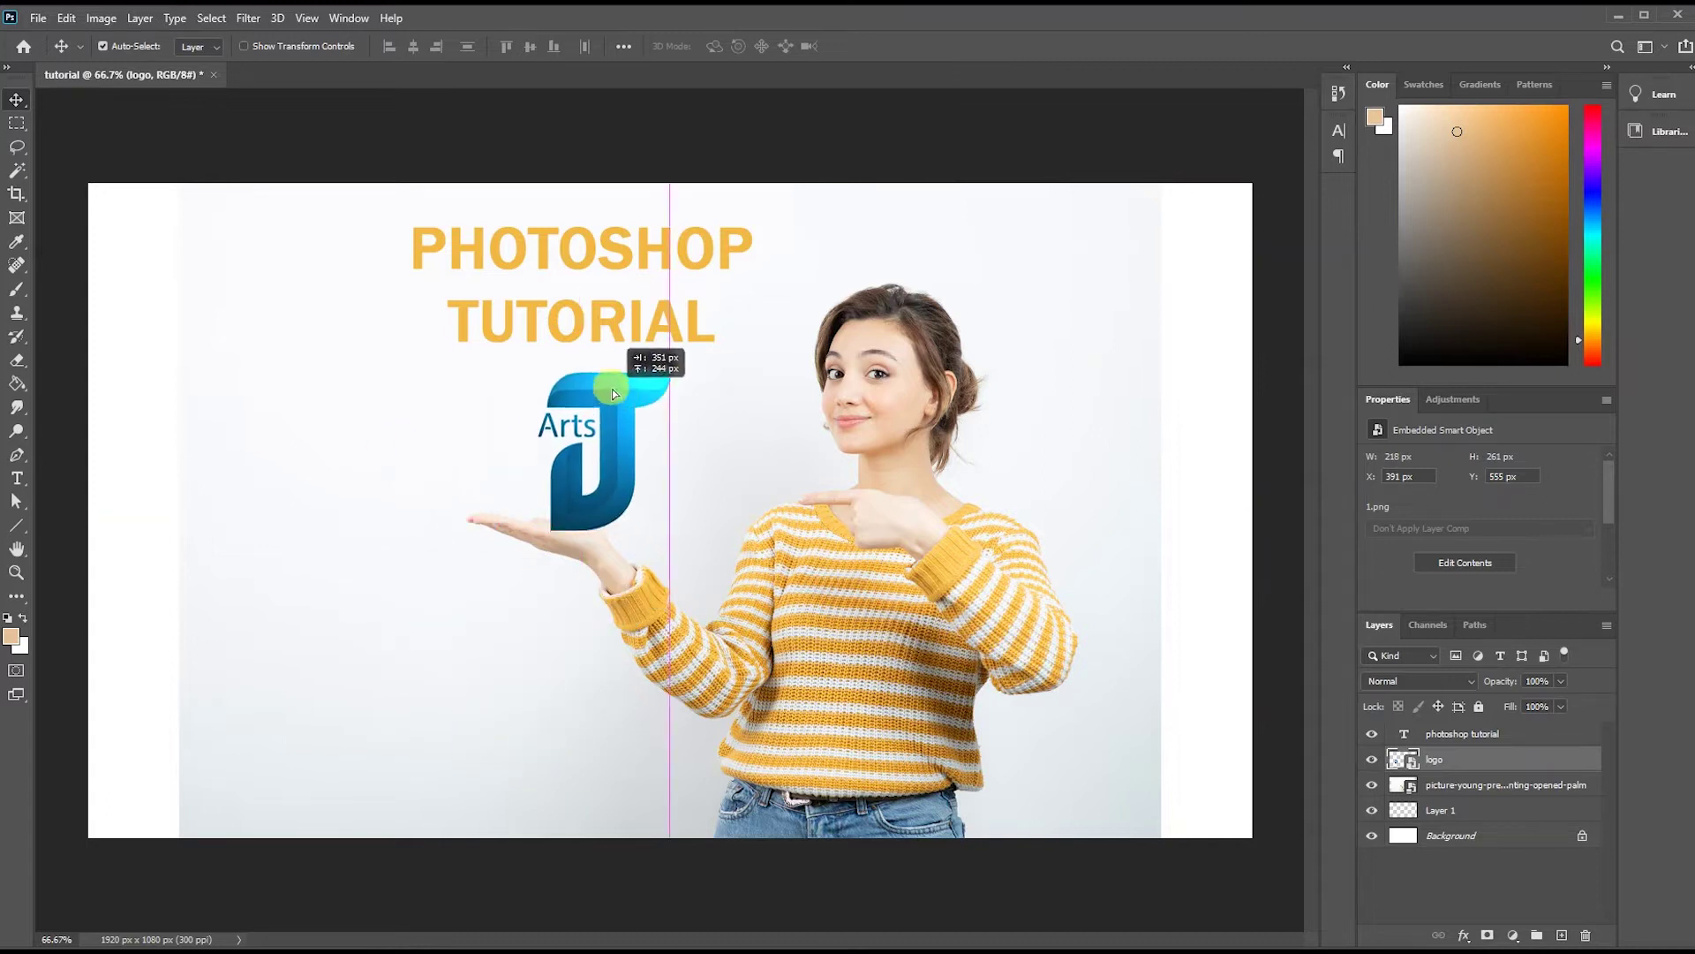
left_click_drag(614, 391, 592, 380)
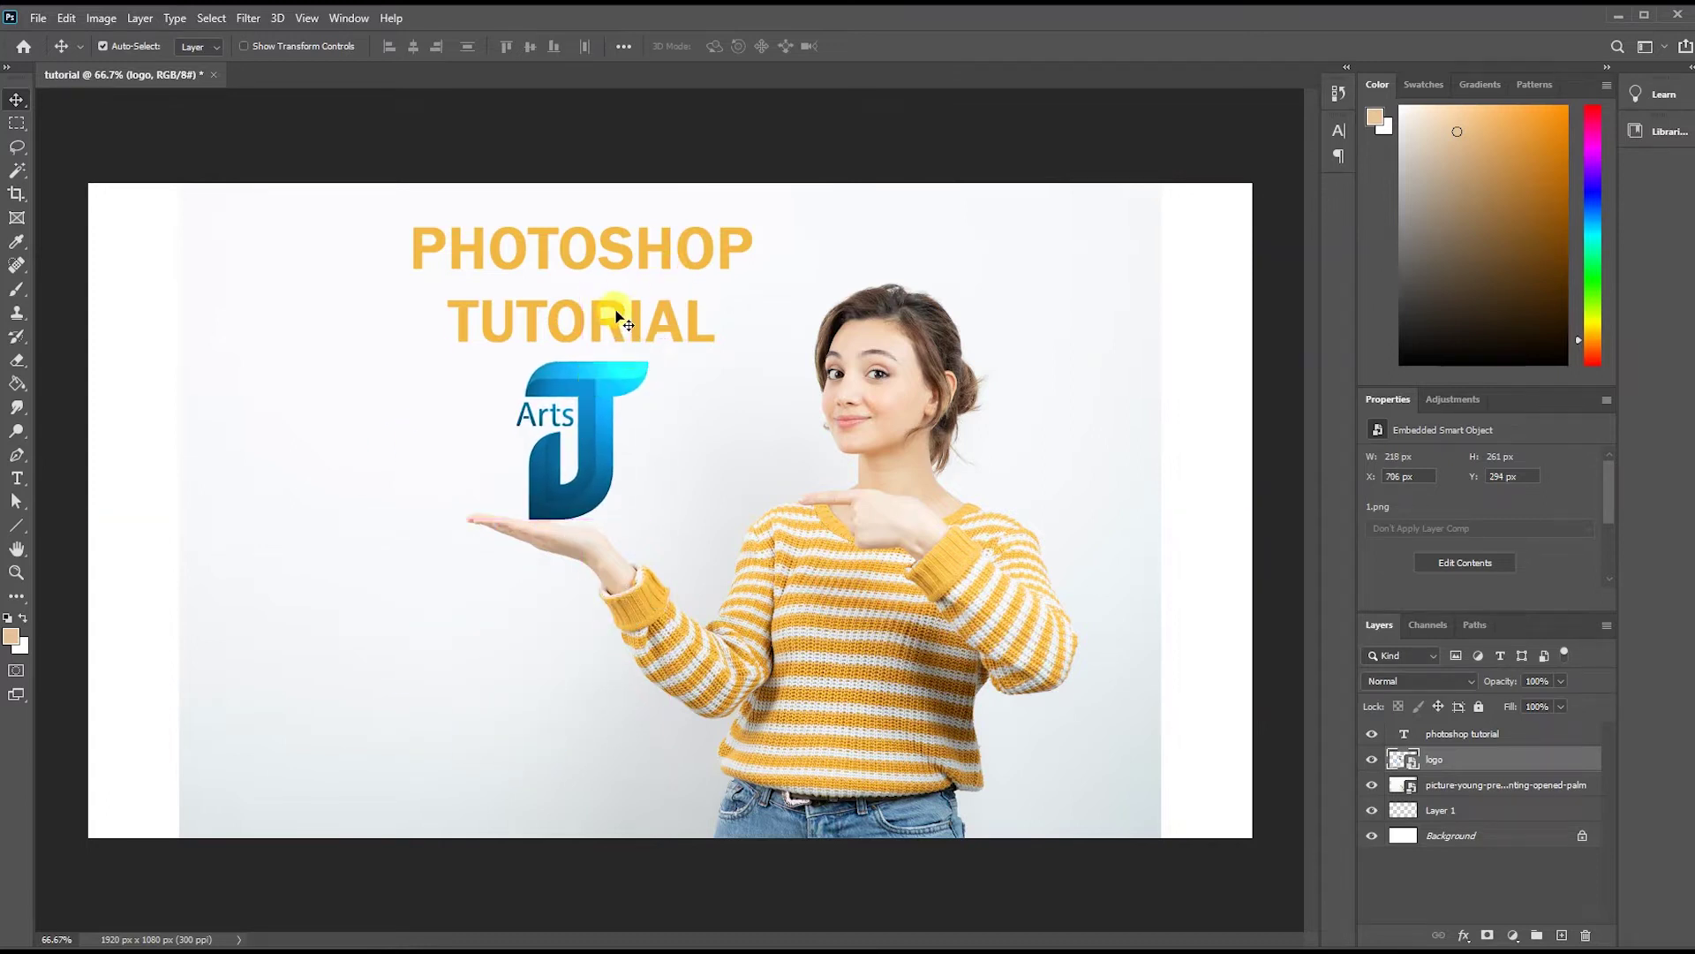
Move the PHOTOSHOP TUTORIAL title down to the lower left, then back to the top.
left_click(619, 316)
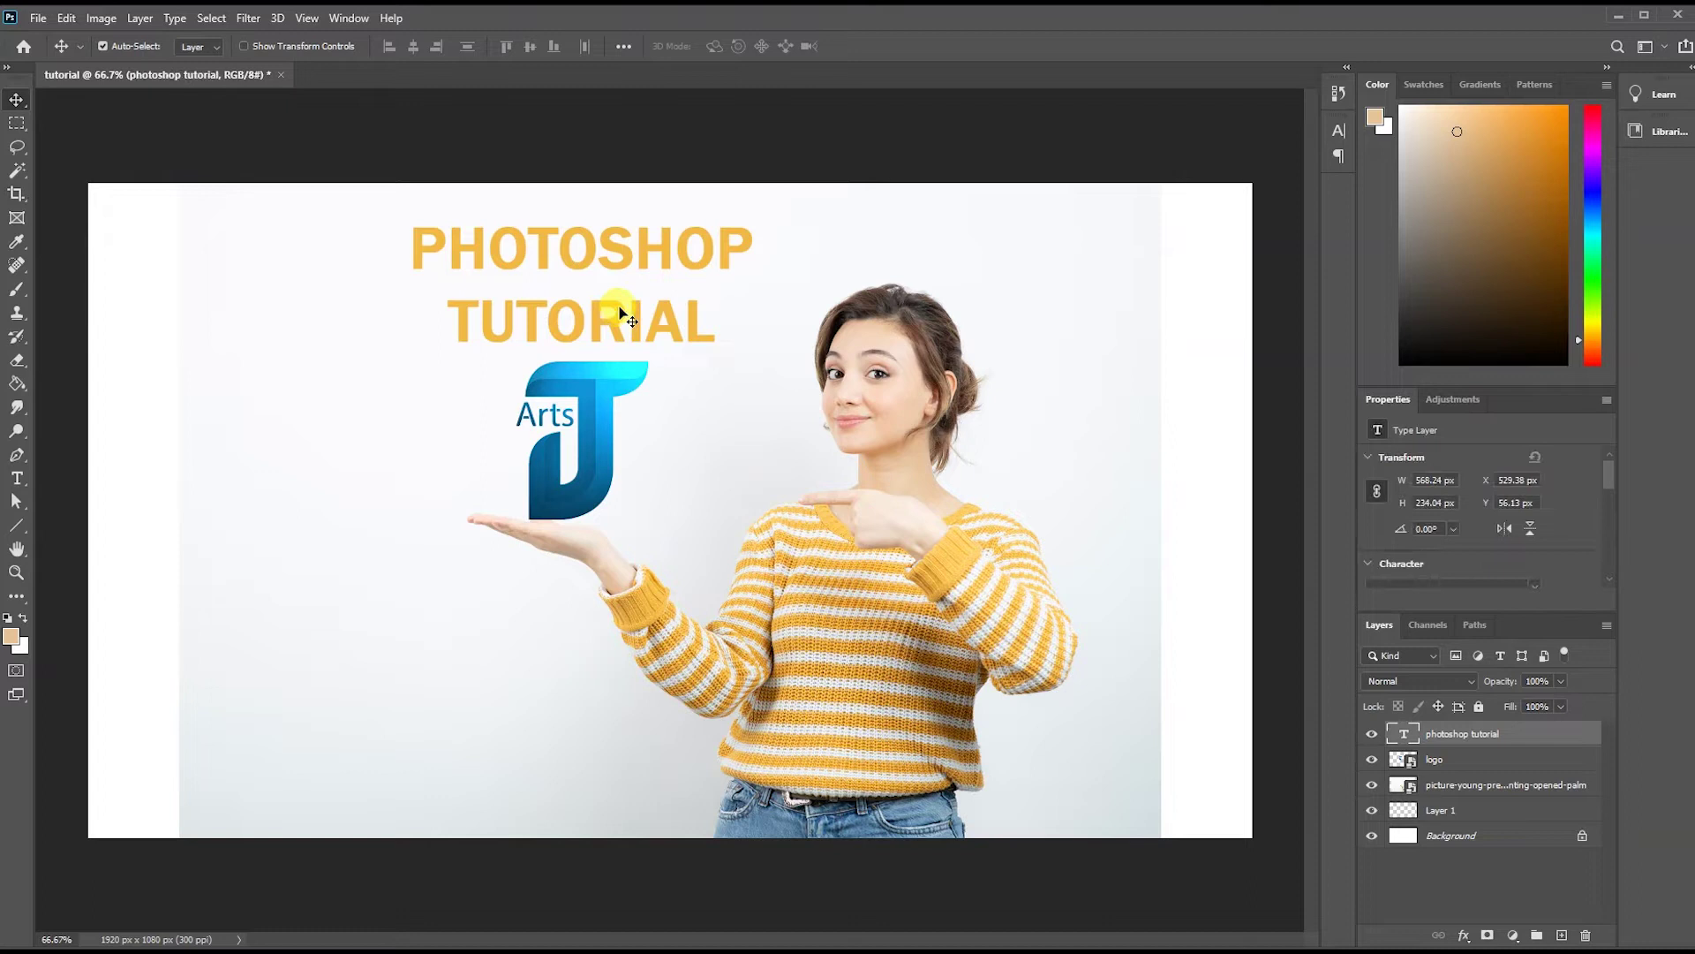
double_click(619, 316)
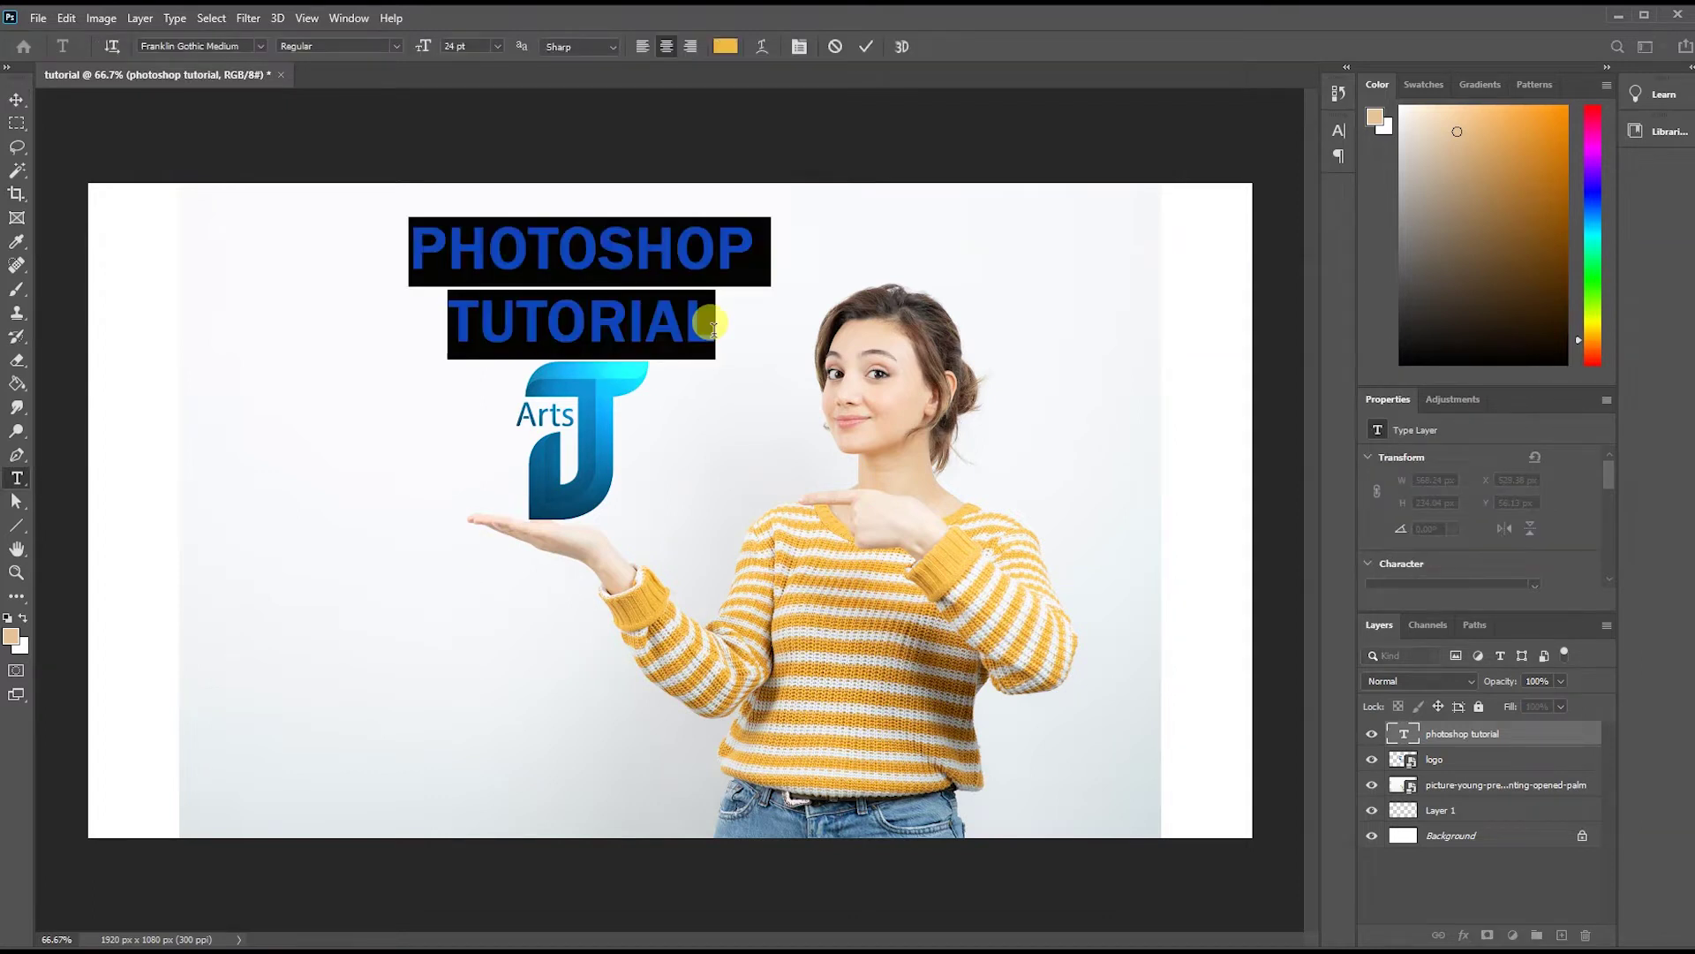
left_click(9, 99)
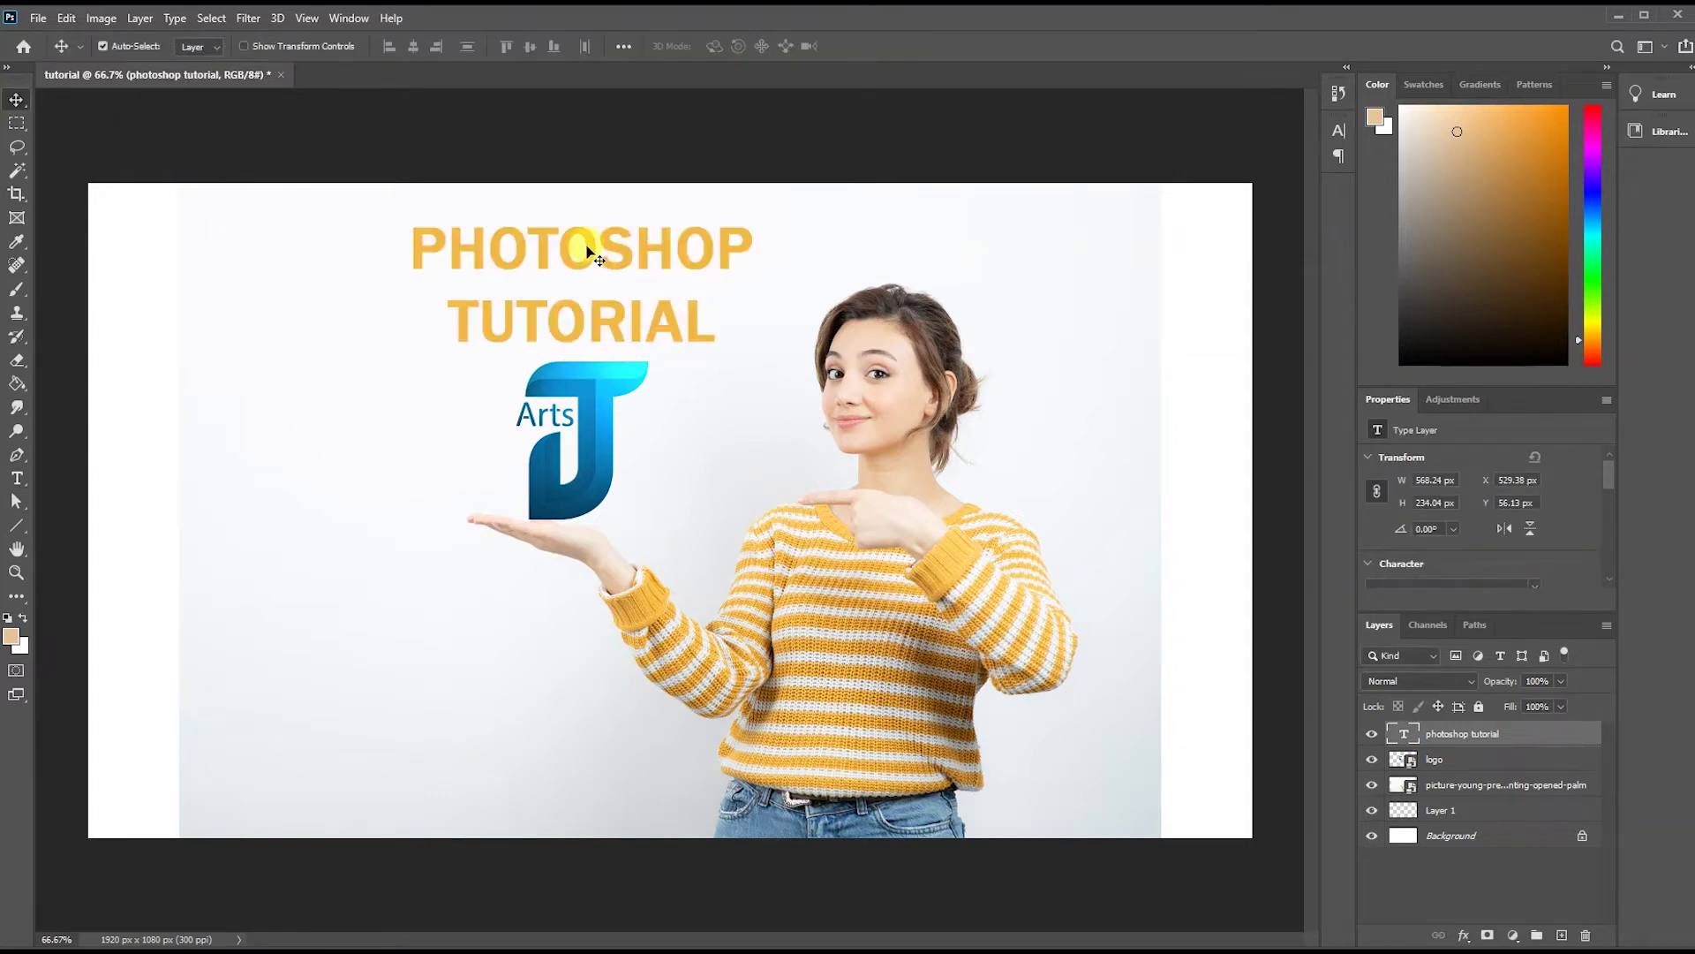
left_click_drag(592, 243, 488, 680)
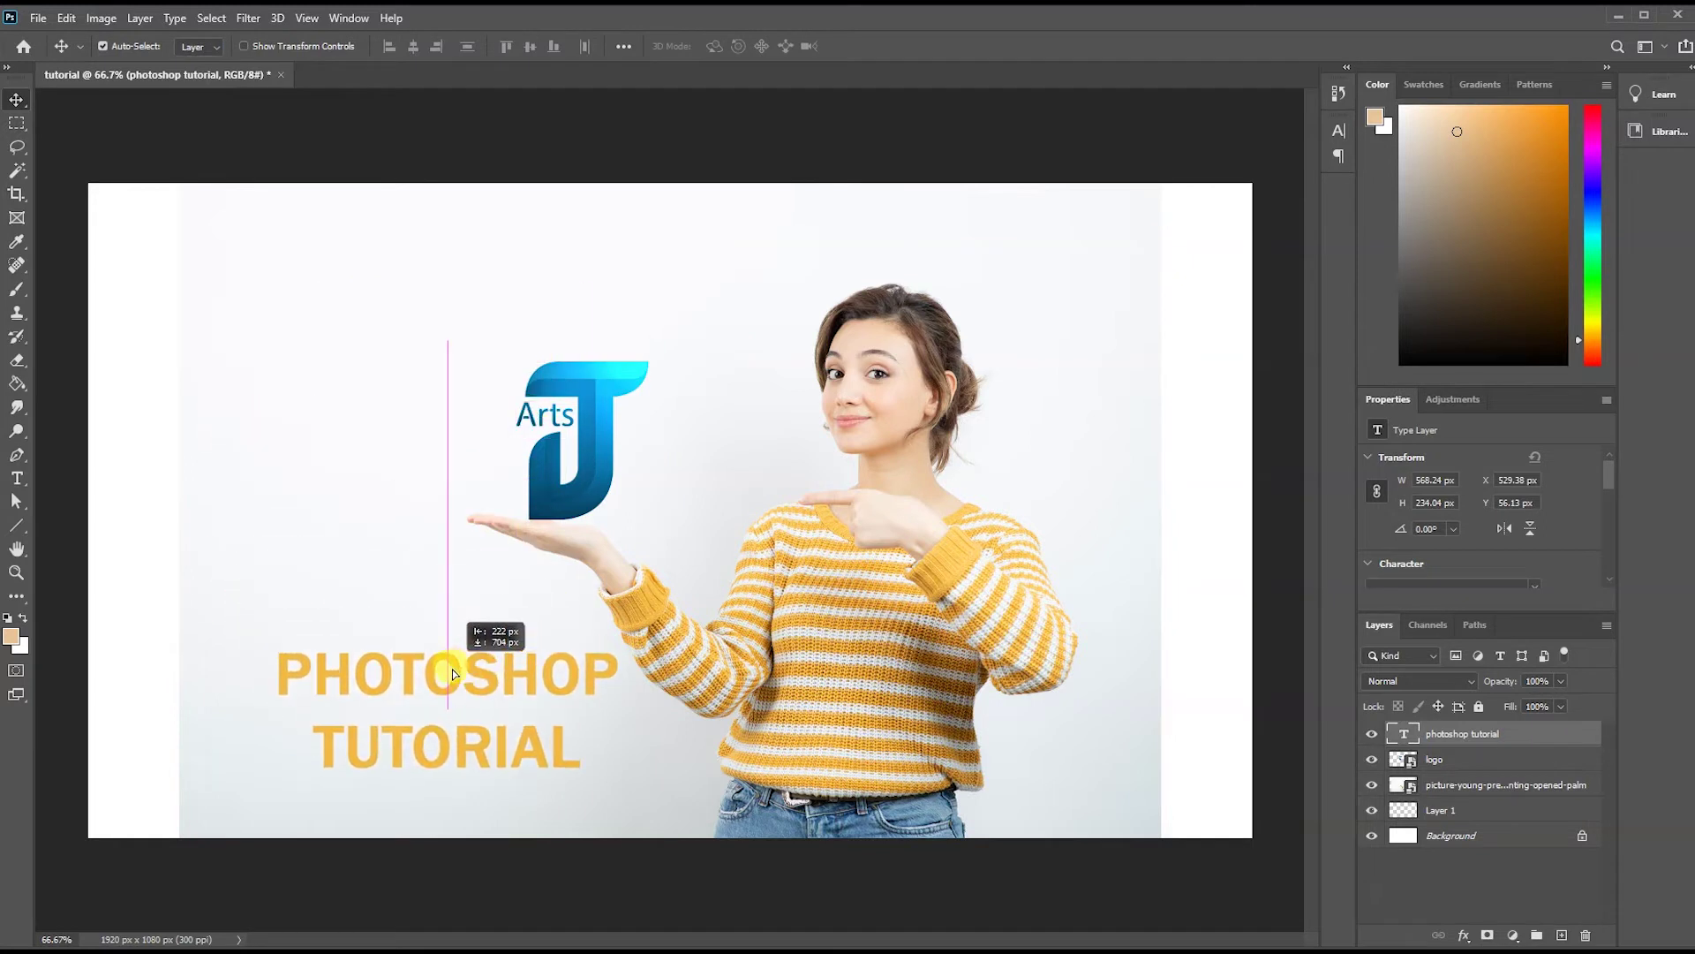
mouse_move(489, 685)
left_mouse_down()
mouse_move(582, 231)
mouse_move(583, 260)
left_mouse_up()
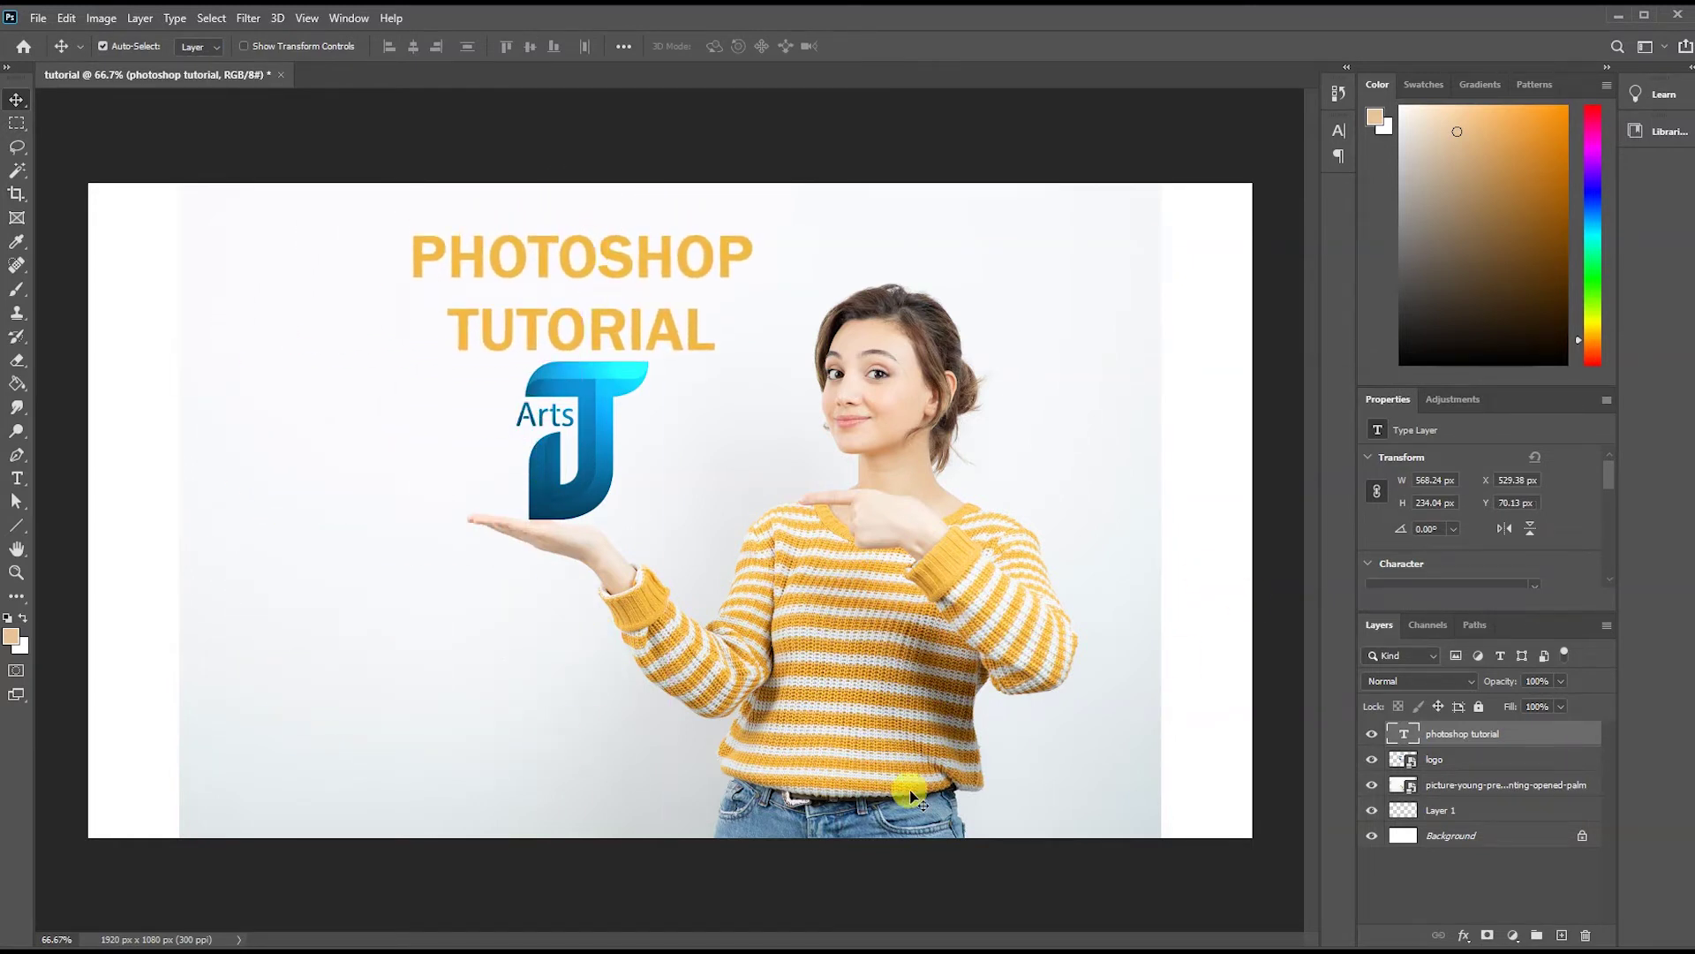
Shift the pointing-woman photo right and Free Transform it smaller beneath the title.
left_click(892, 590)
mouse_move(853, 633)
left_mouse_down()
mouse_move(962, 632)
mouse_move(864, 640)
left_mouse_up()
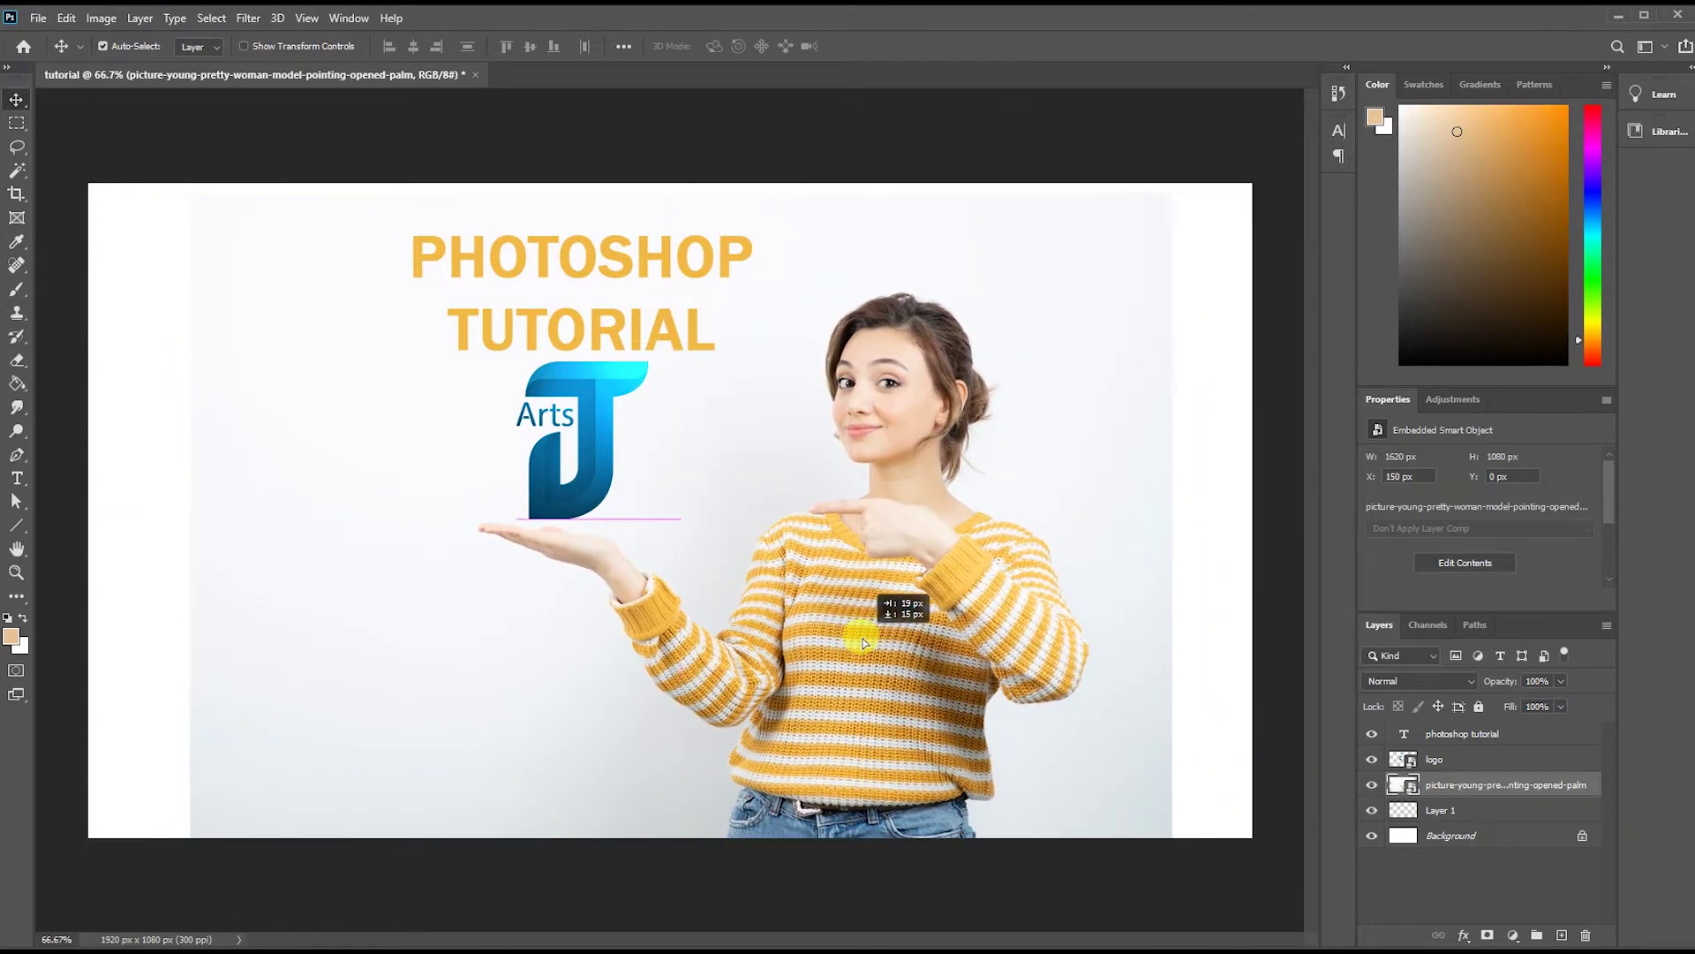
left_click_drag(863, 643, 867, 641)
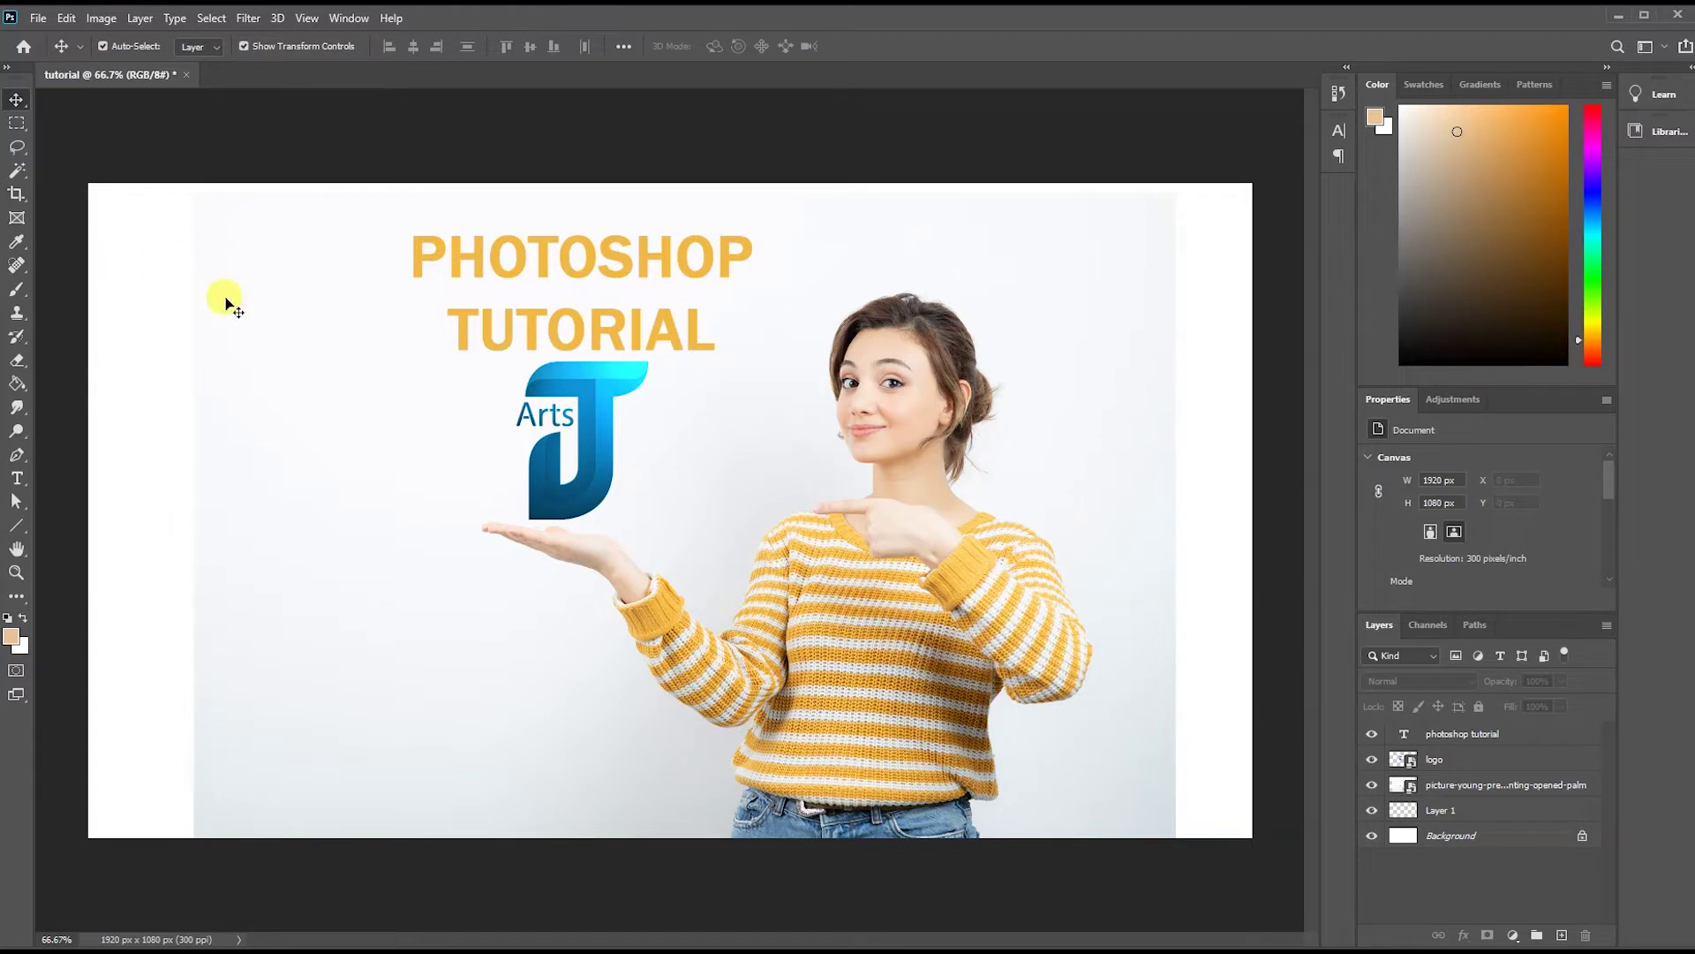
left_click(820, 581)
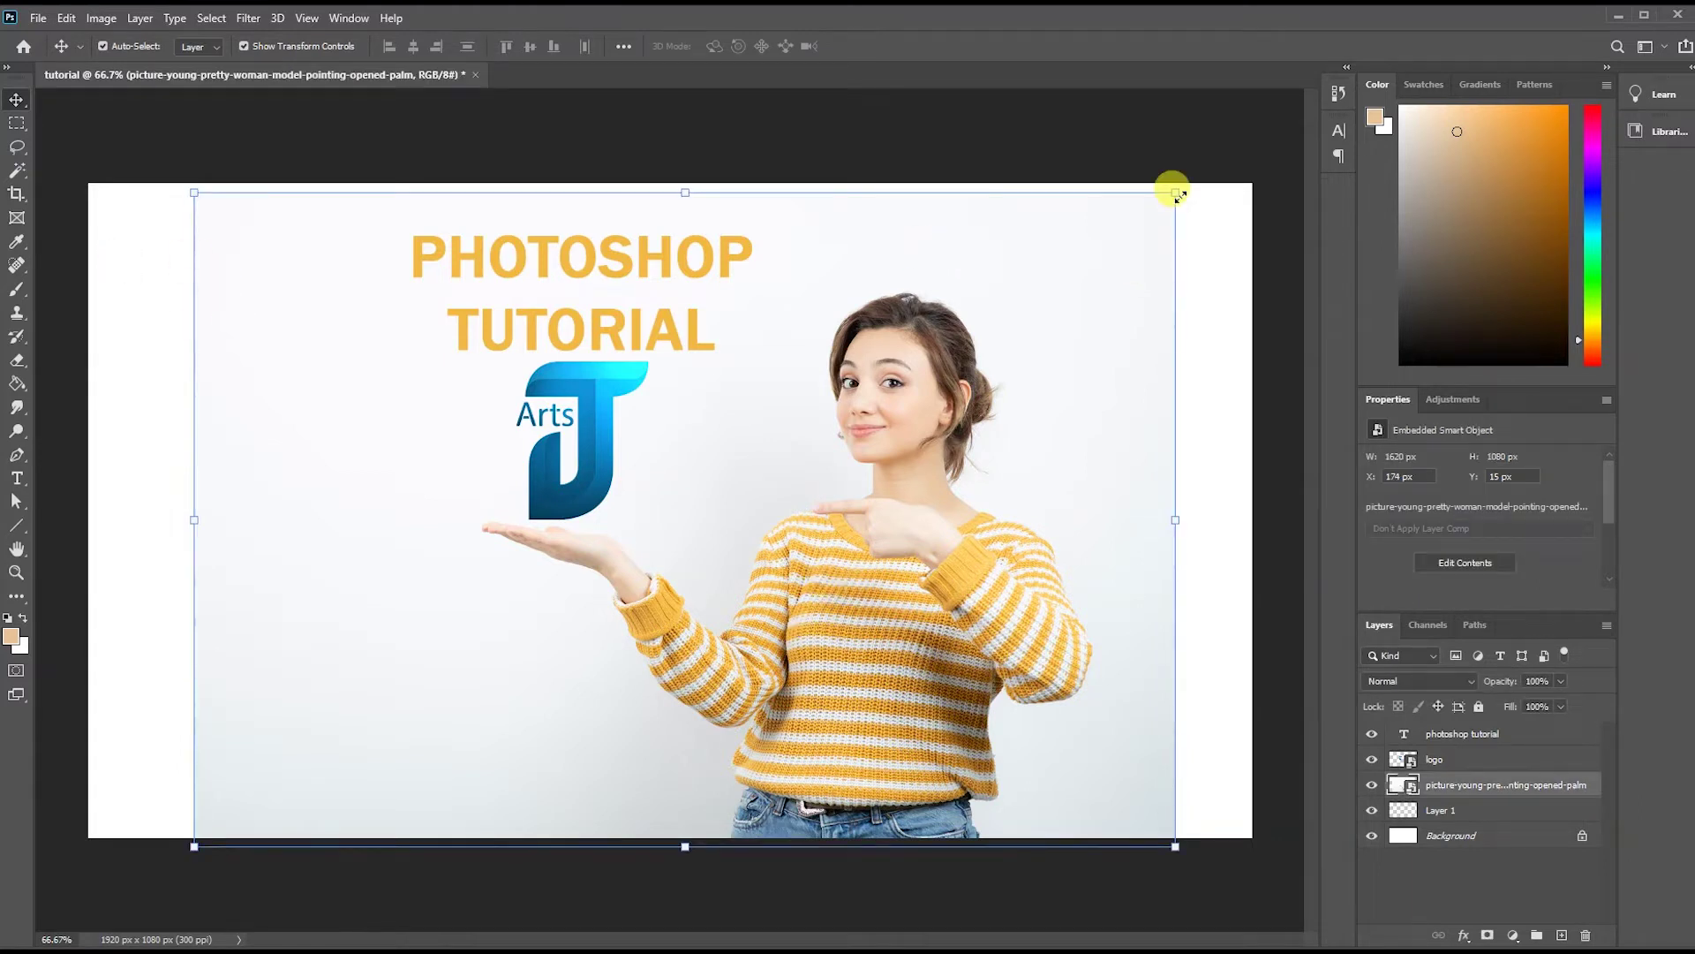
left_click_drag(1177, 192, 853, 520)
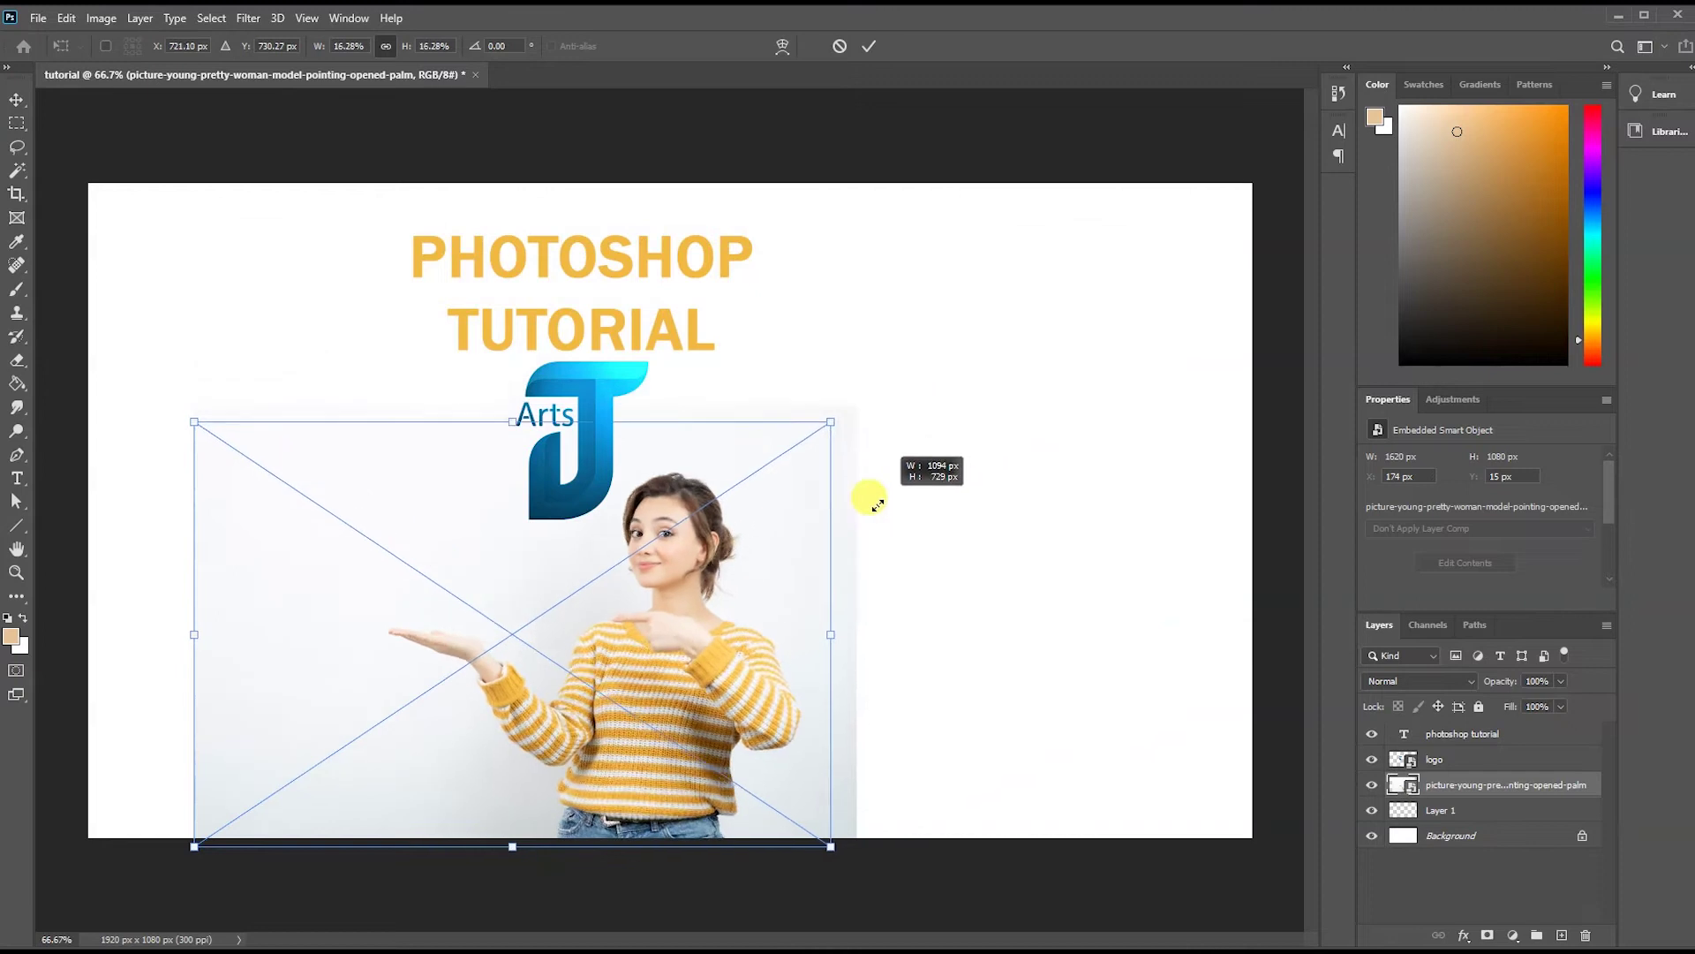
mouse_move(617, 643)
left_mouse_down()
mouse_move(983, 562)
mouse_move(764, 534)
left_mouse_up()
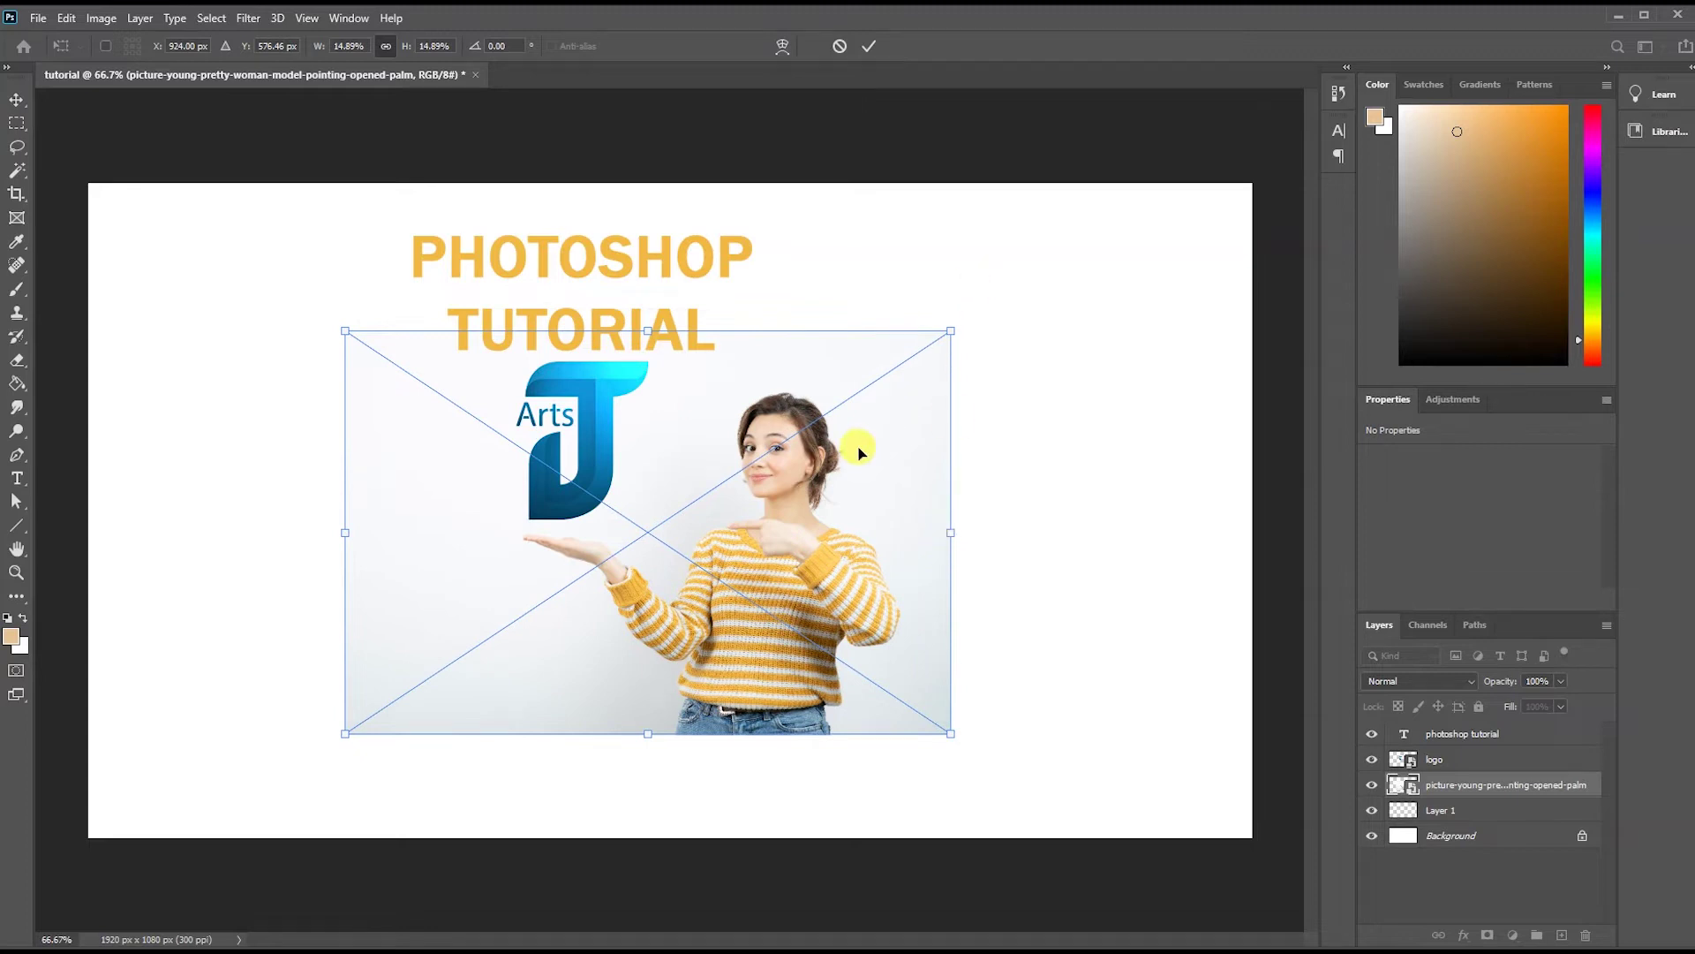
left_click_drag(864, 454, 869, 440)
mouse_move(954, 314)
left_mouse_down()
mouse_move(1088, 251)
mouse_move(1099, 228)
left_mouse_up()
left_click_drag(946, 473, 865, 590)
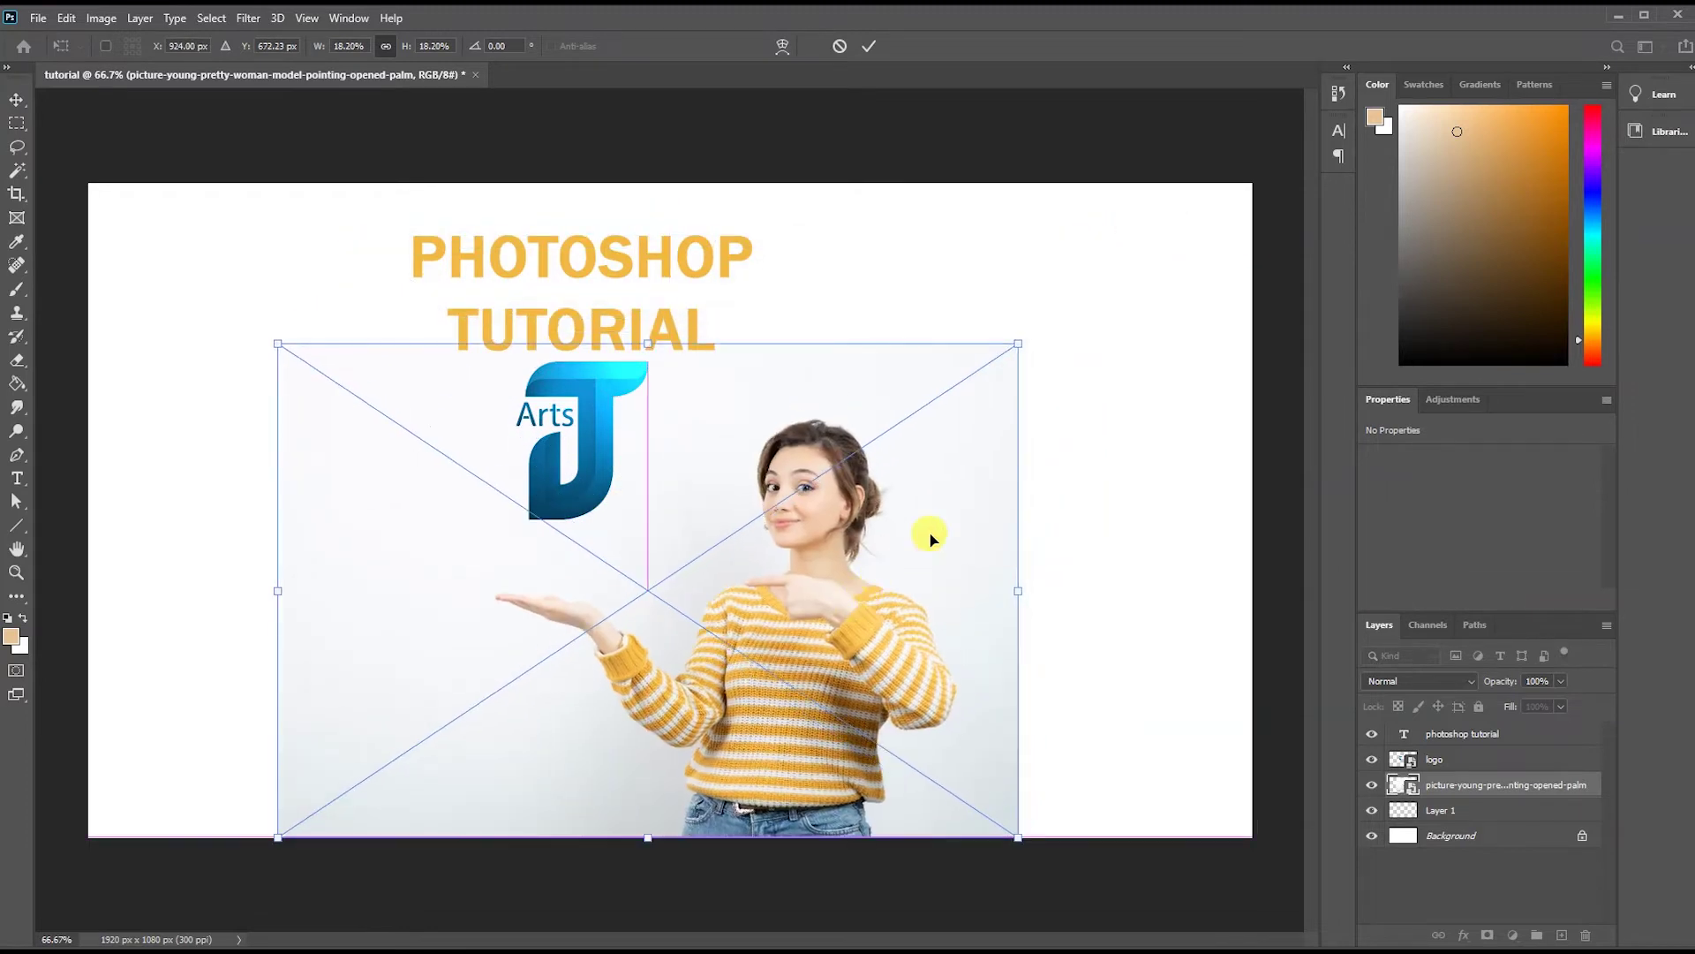
left_click_drag(1018, 340, 1079, 303)
left_click_drag(895, 529, 885, 478)
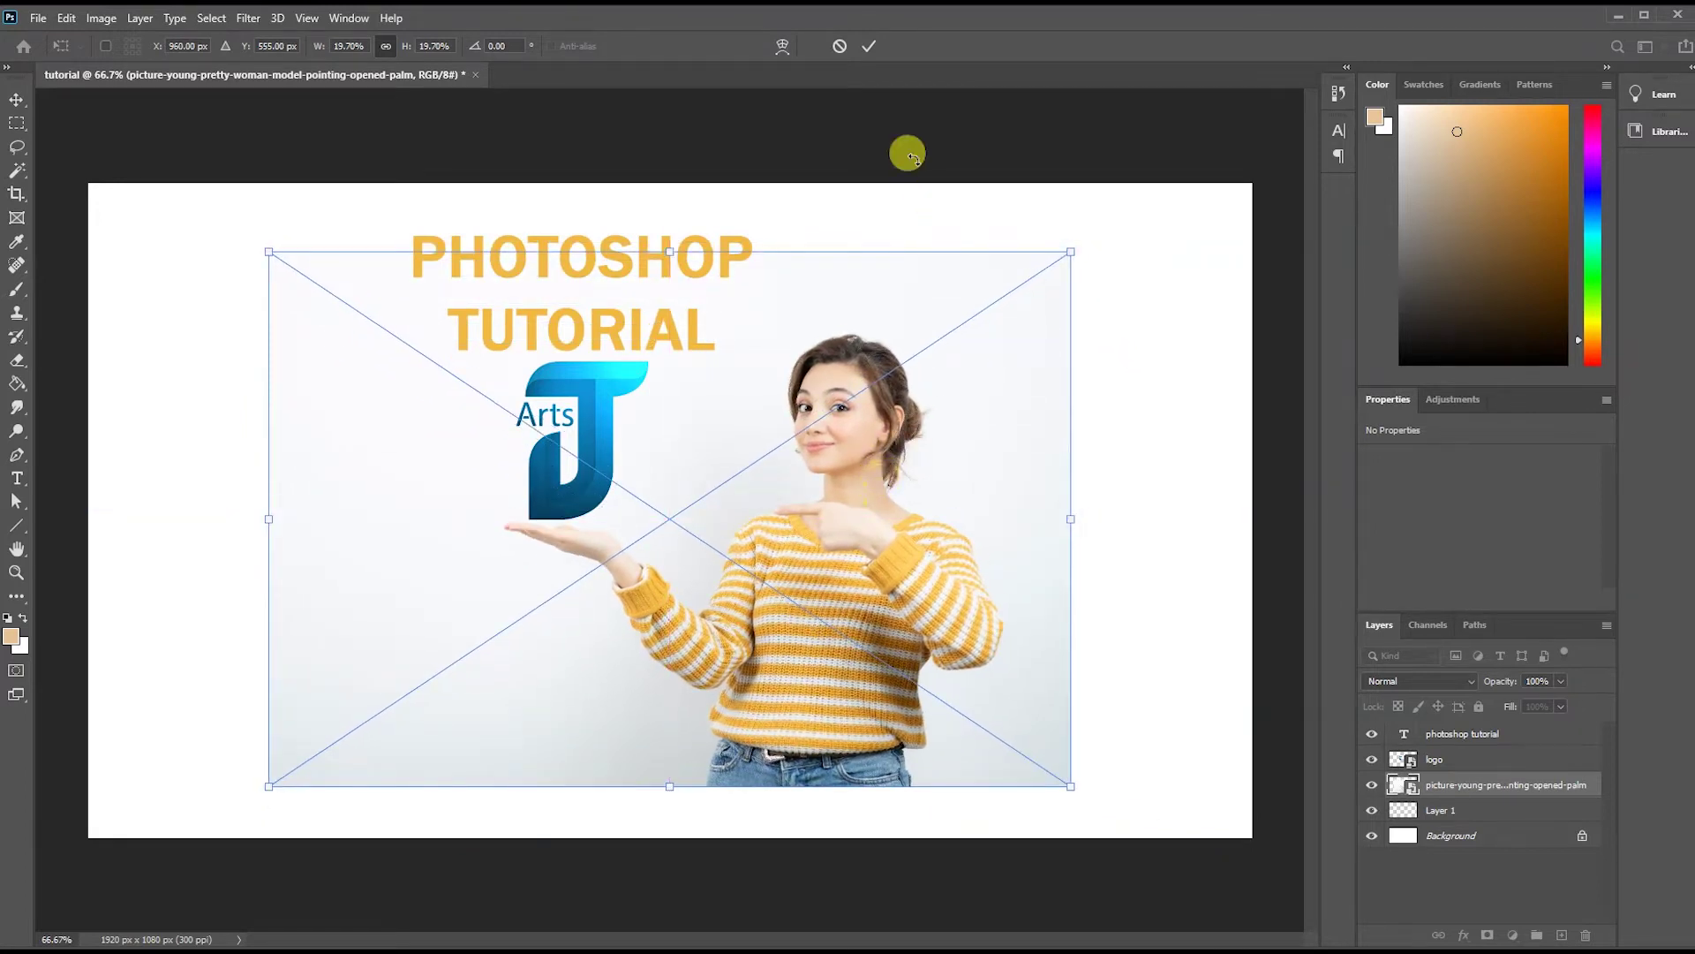
left_click(870, 46)
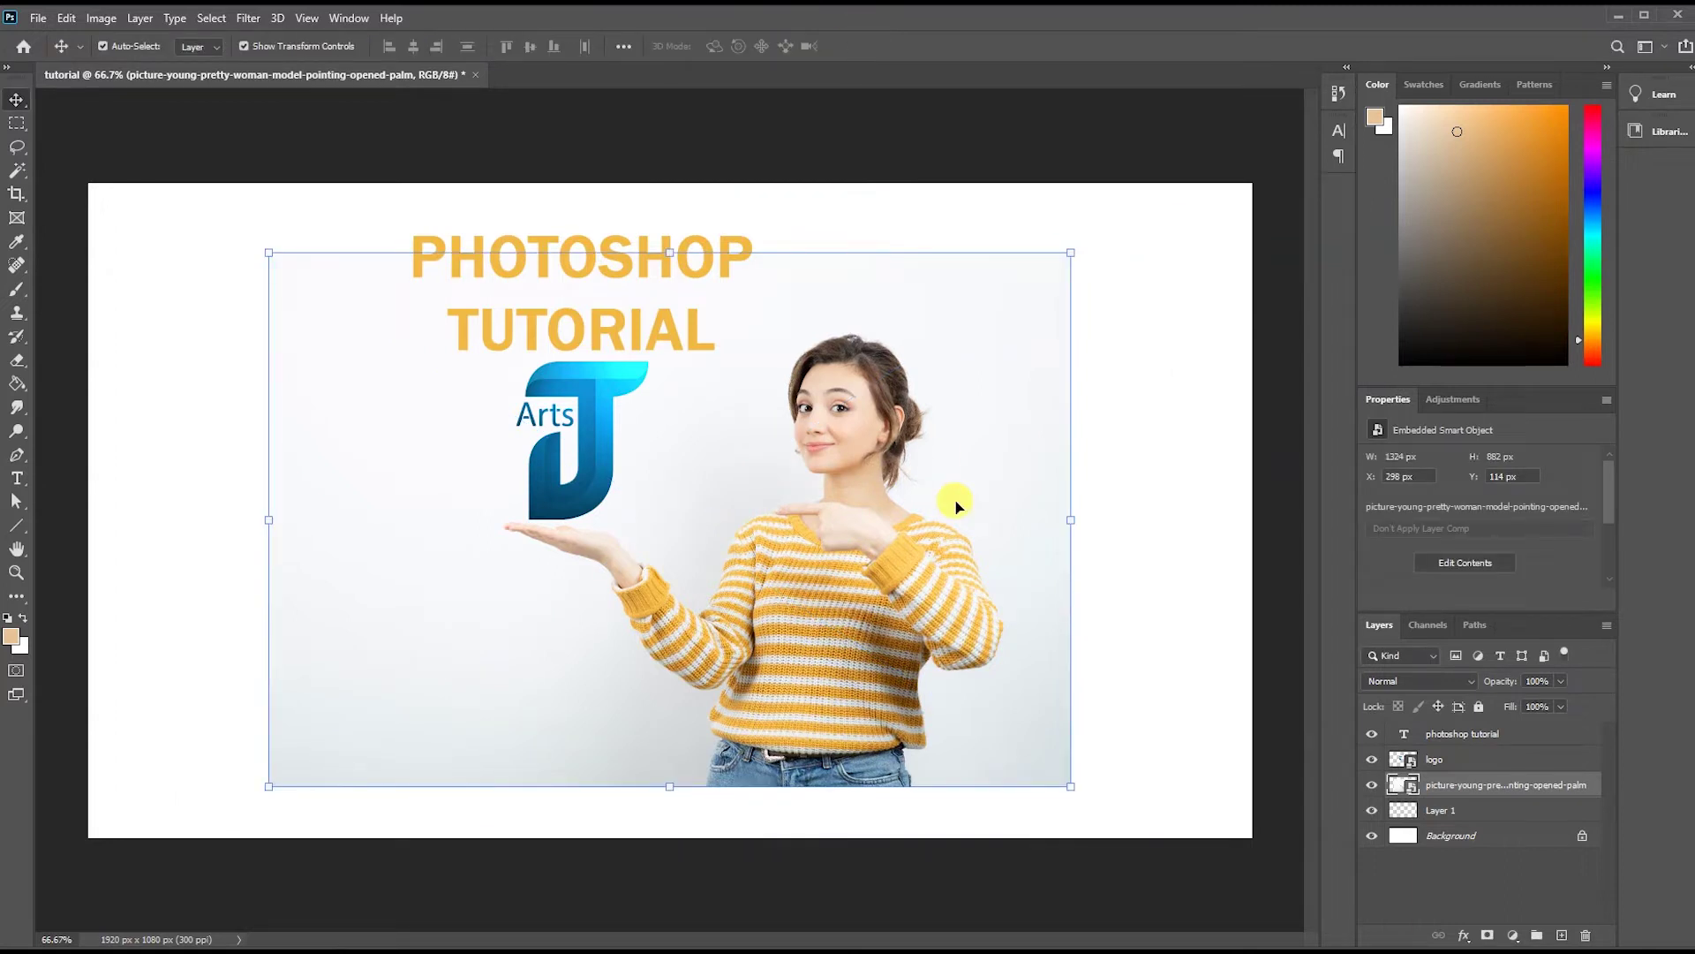
Drag the pink-coat woman photo from File Explorer into the document.
left_click(384, 183)
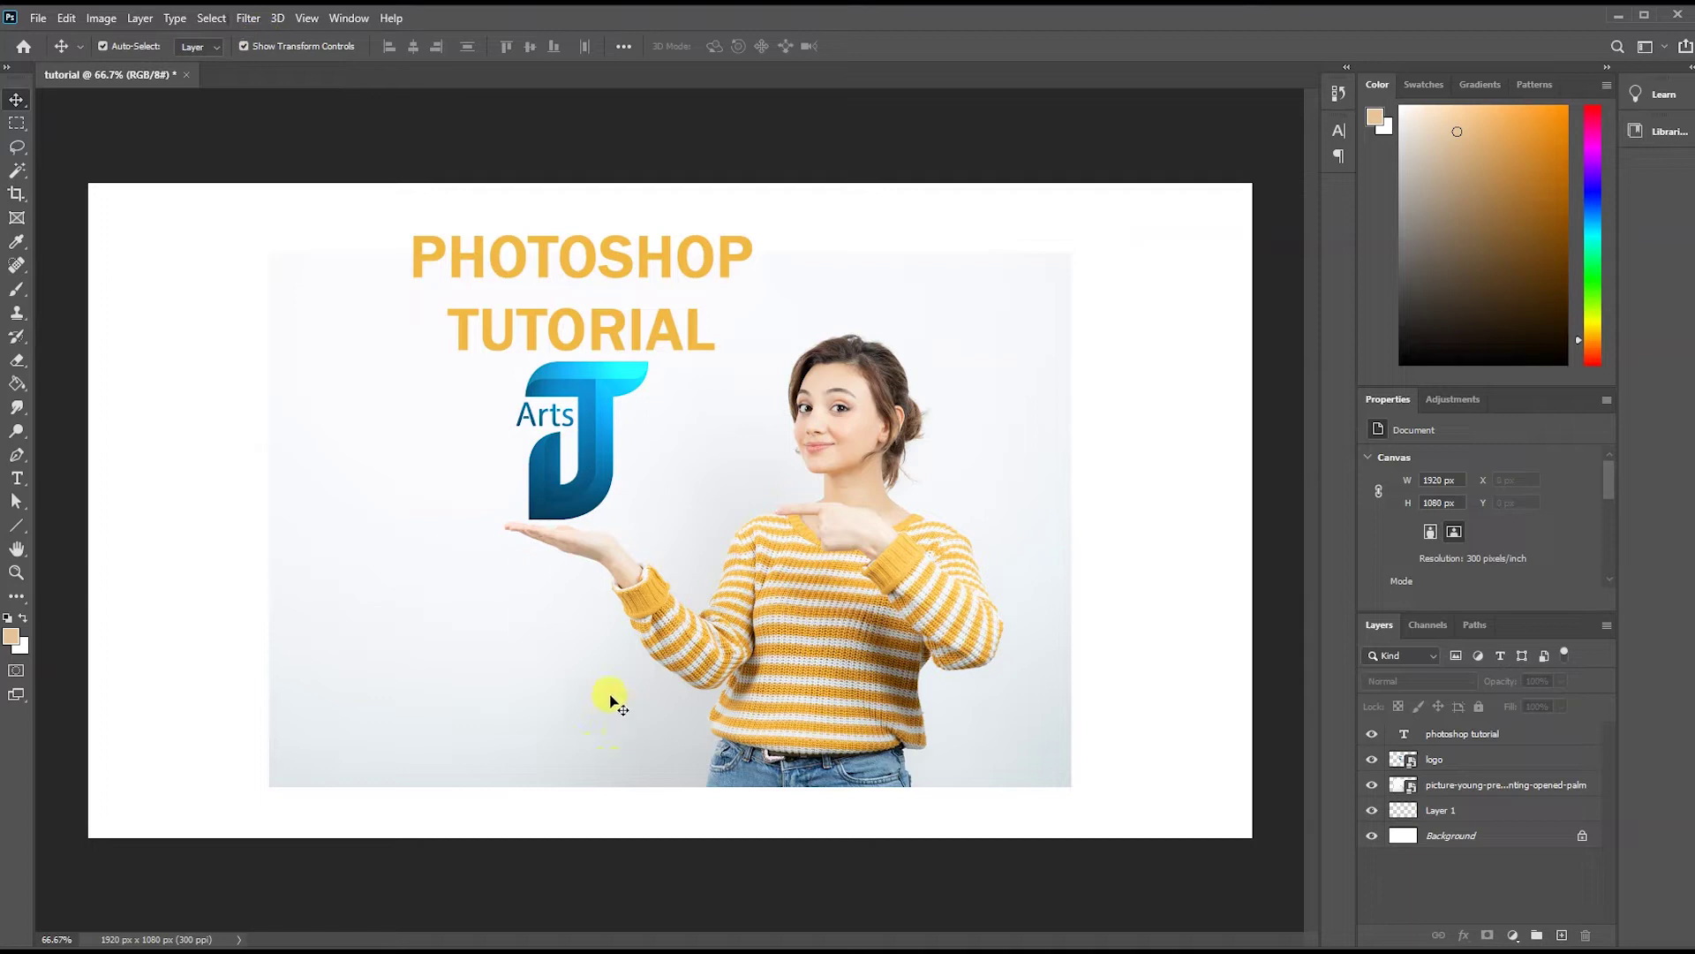
key("alt+Tab")
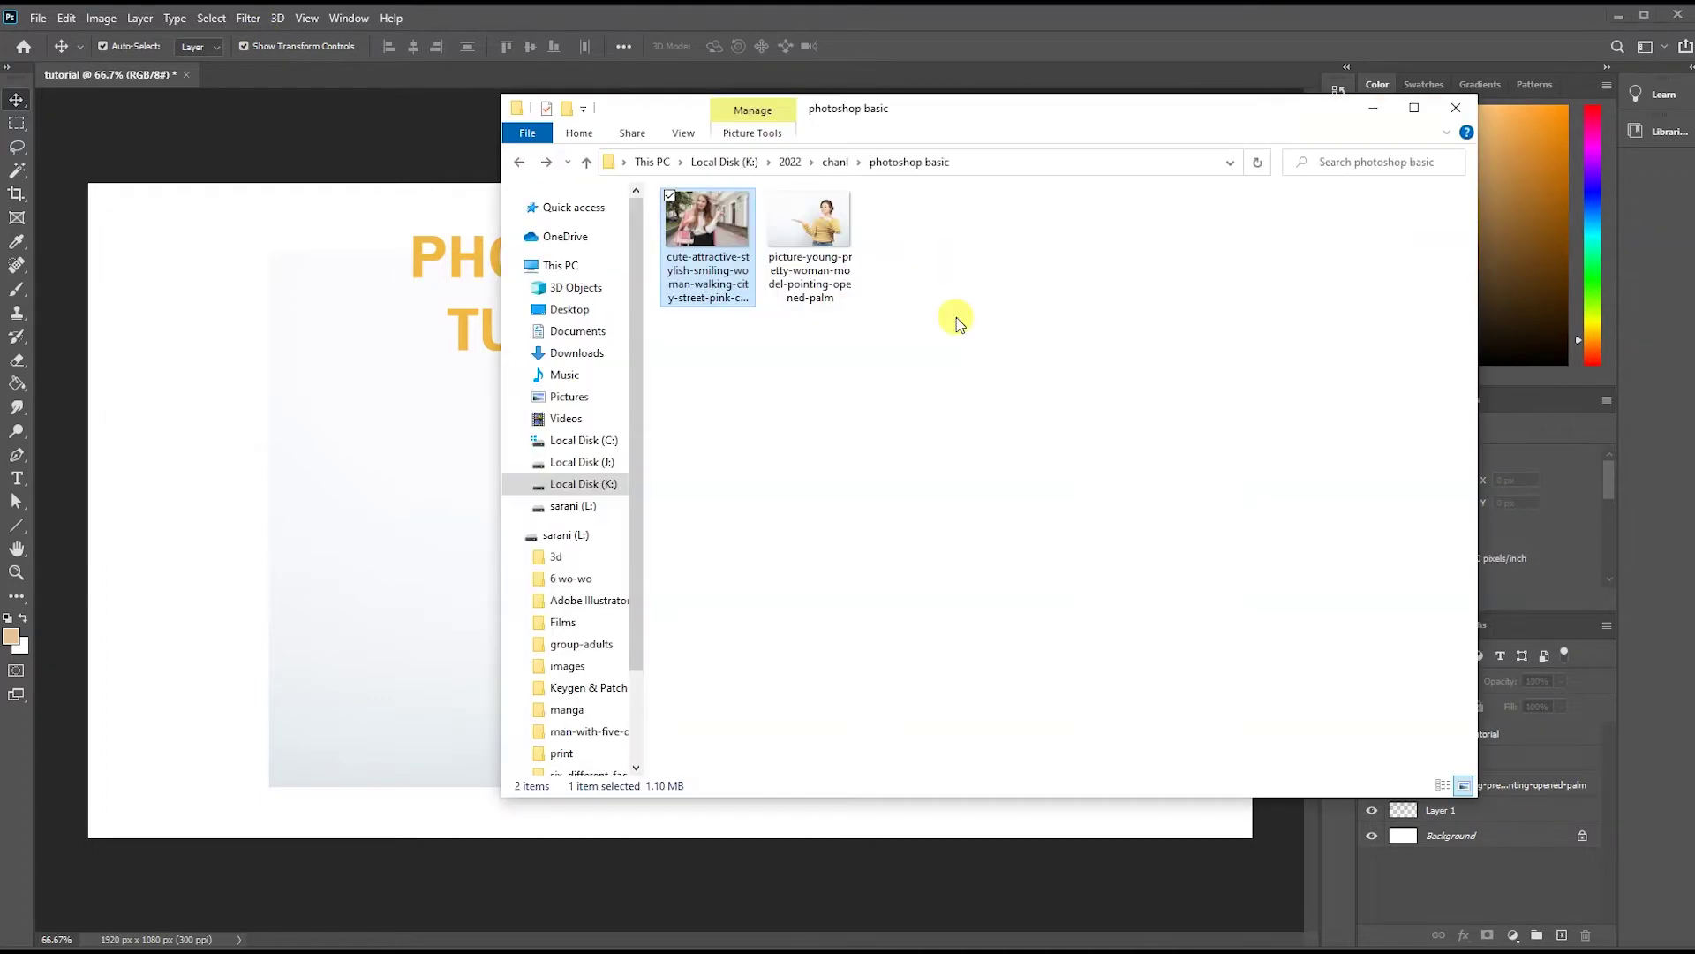
mouse_move(703, 231)
left_mouse_down()
mouse_move(616, 388)
mouse_move(376, 536)
left_mouse_up()
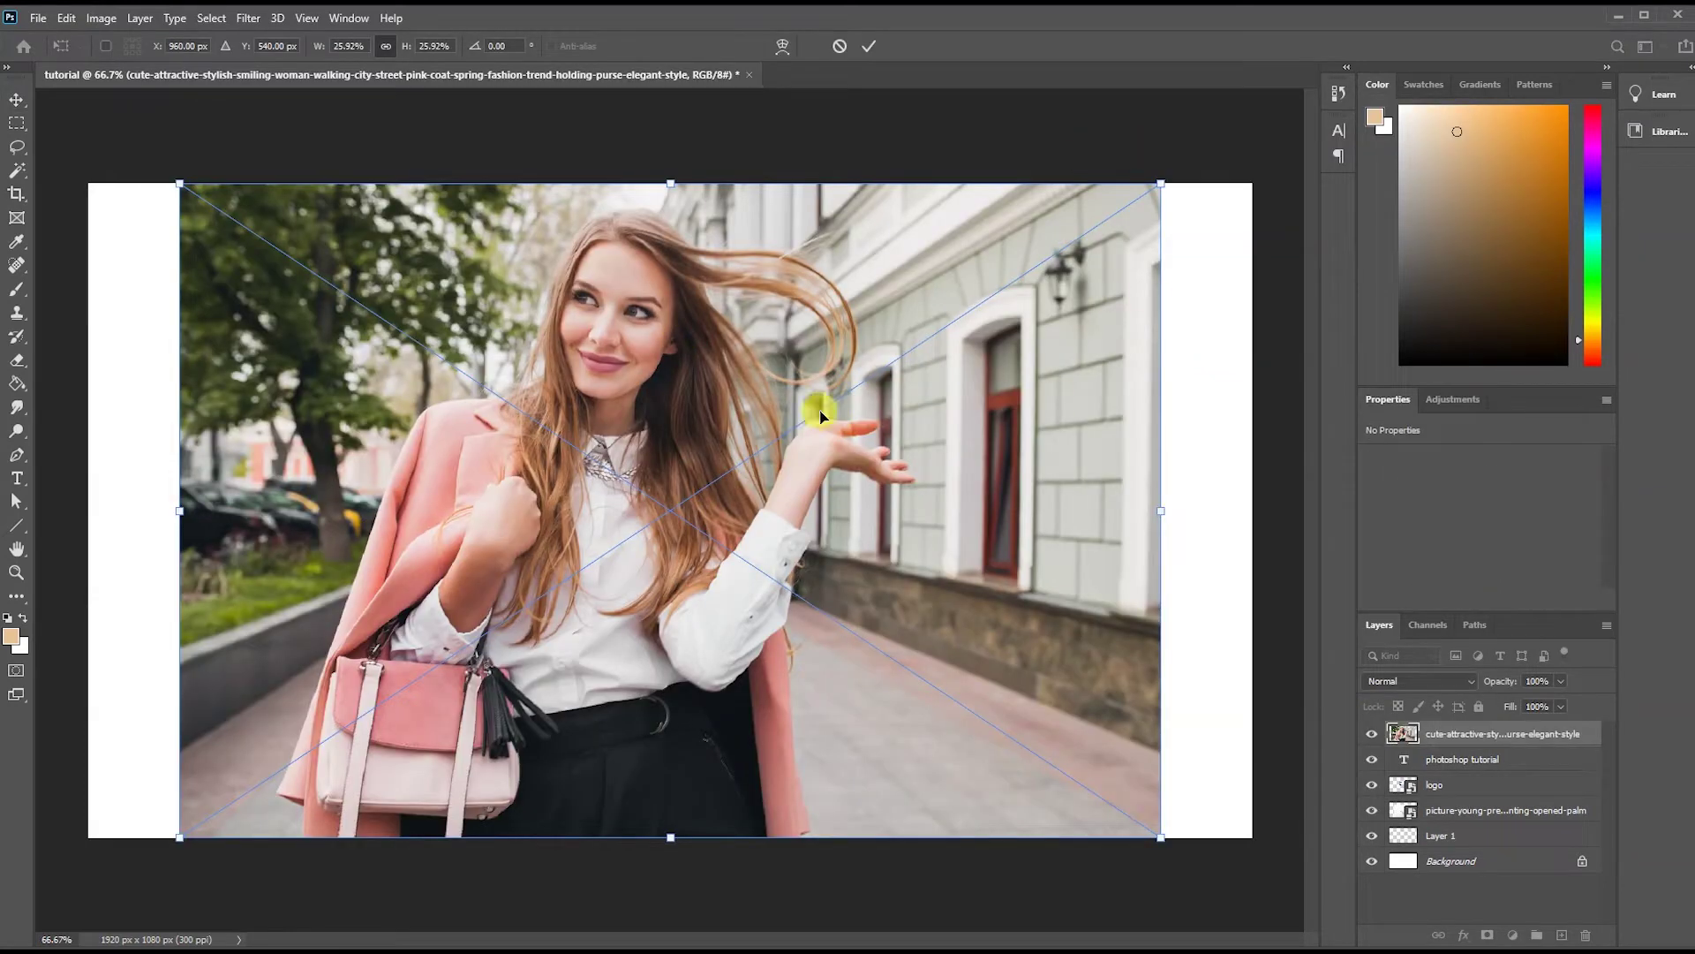
Scale the placed pink-coat photo to cover the canvas, commit it, and enable Auto-Select.
left_click_drag(808, 347, 718, 384)
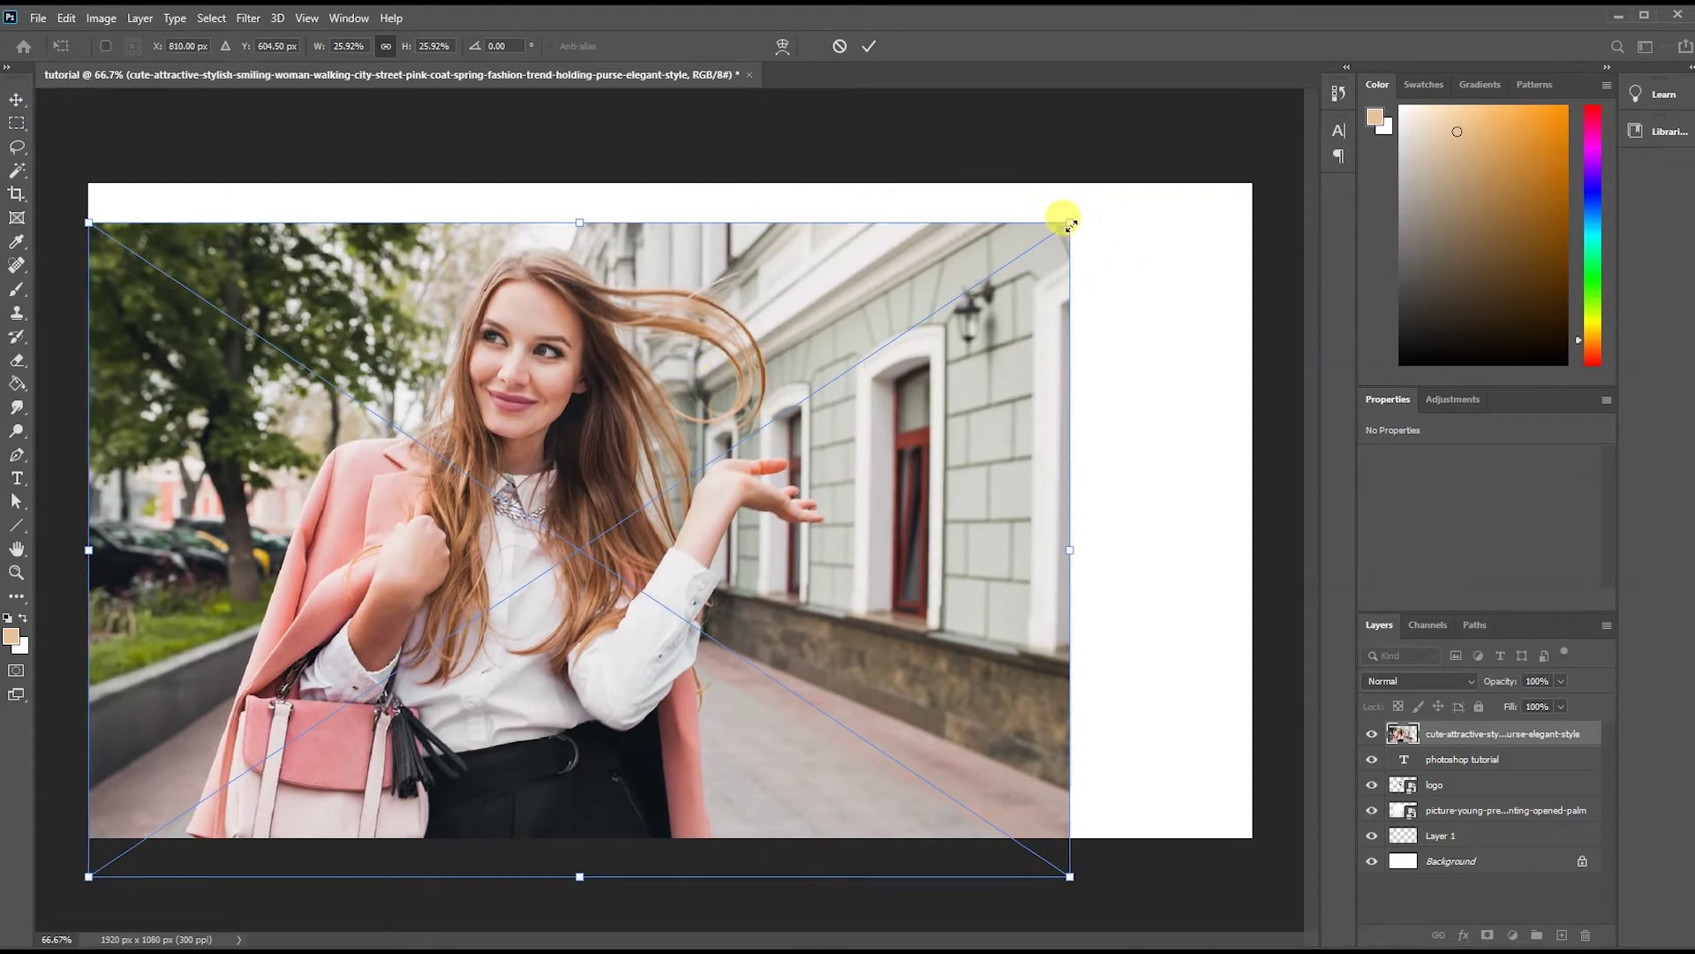
left_click_drag(1070, 223, 1254, 150)
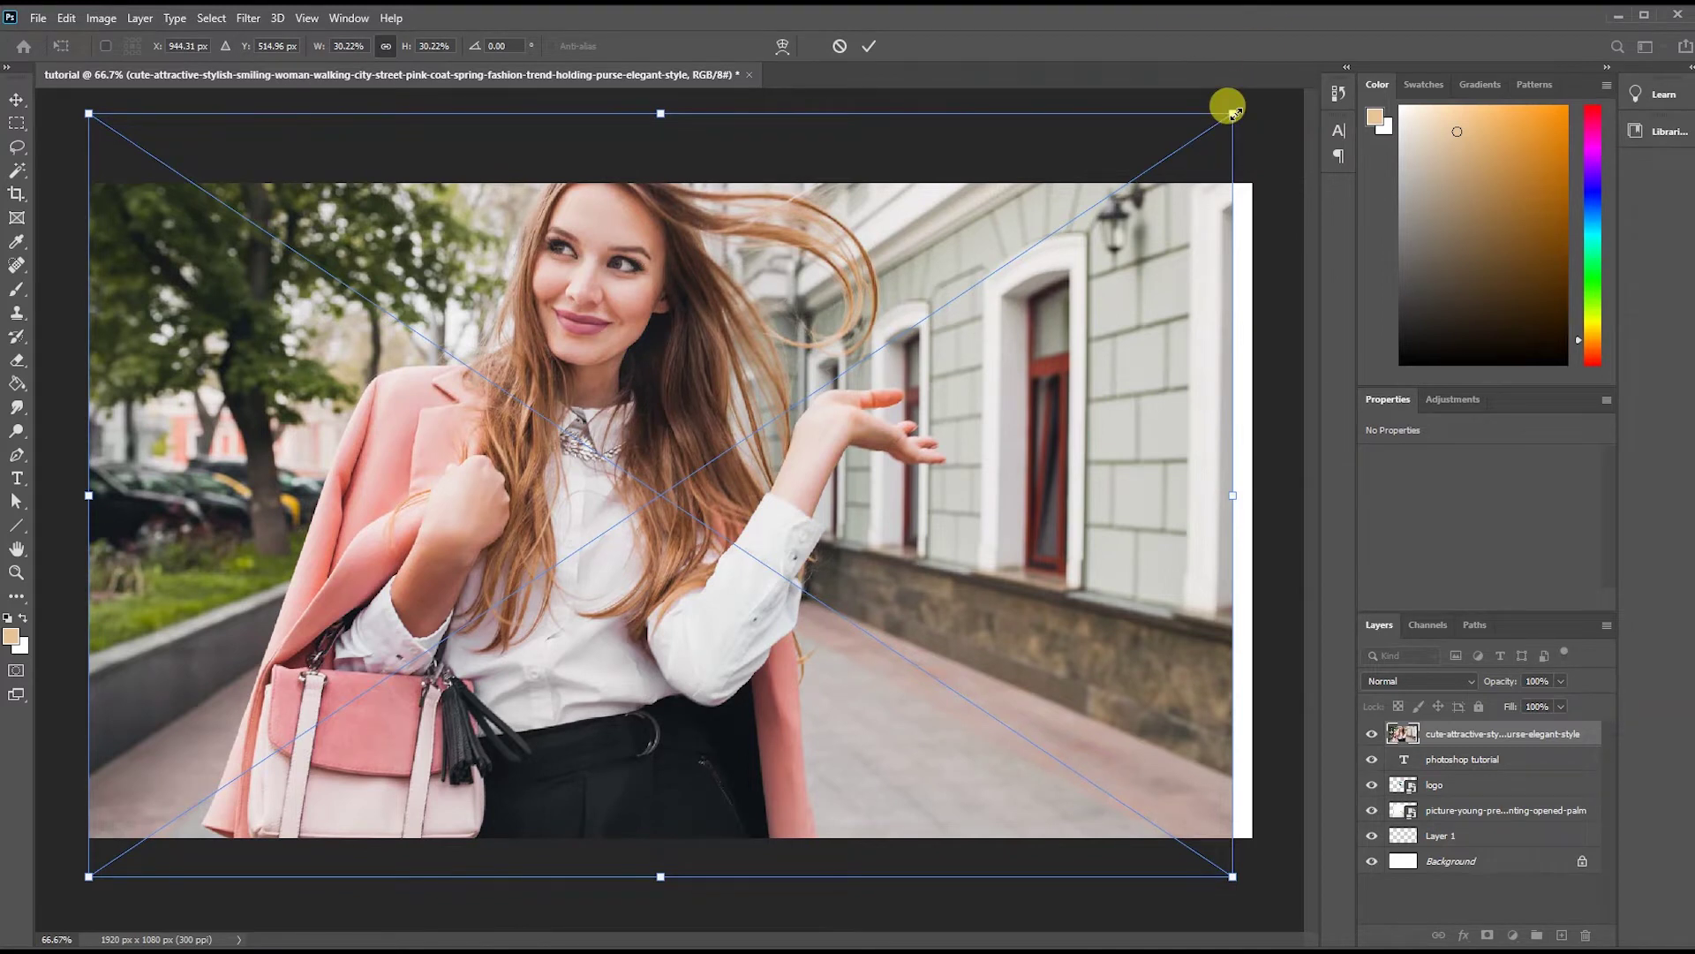
left_click_drag(1234, 112, 1269, 90)
mouse_move(1009, 333)
left_mouse_down()
mouse_move(1009, 405)
mouse_move(1007, 385)
left_mouse_up()
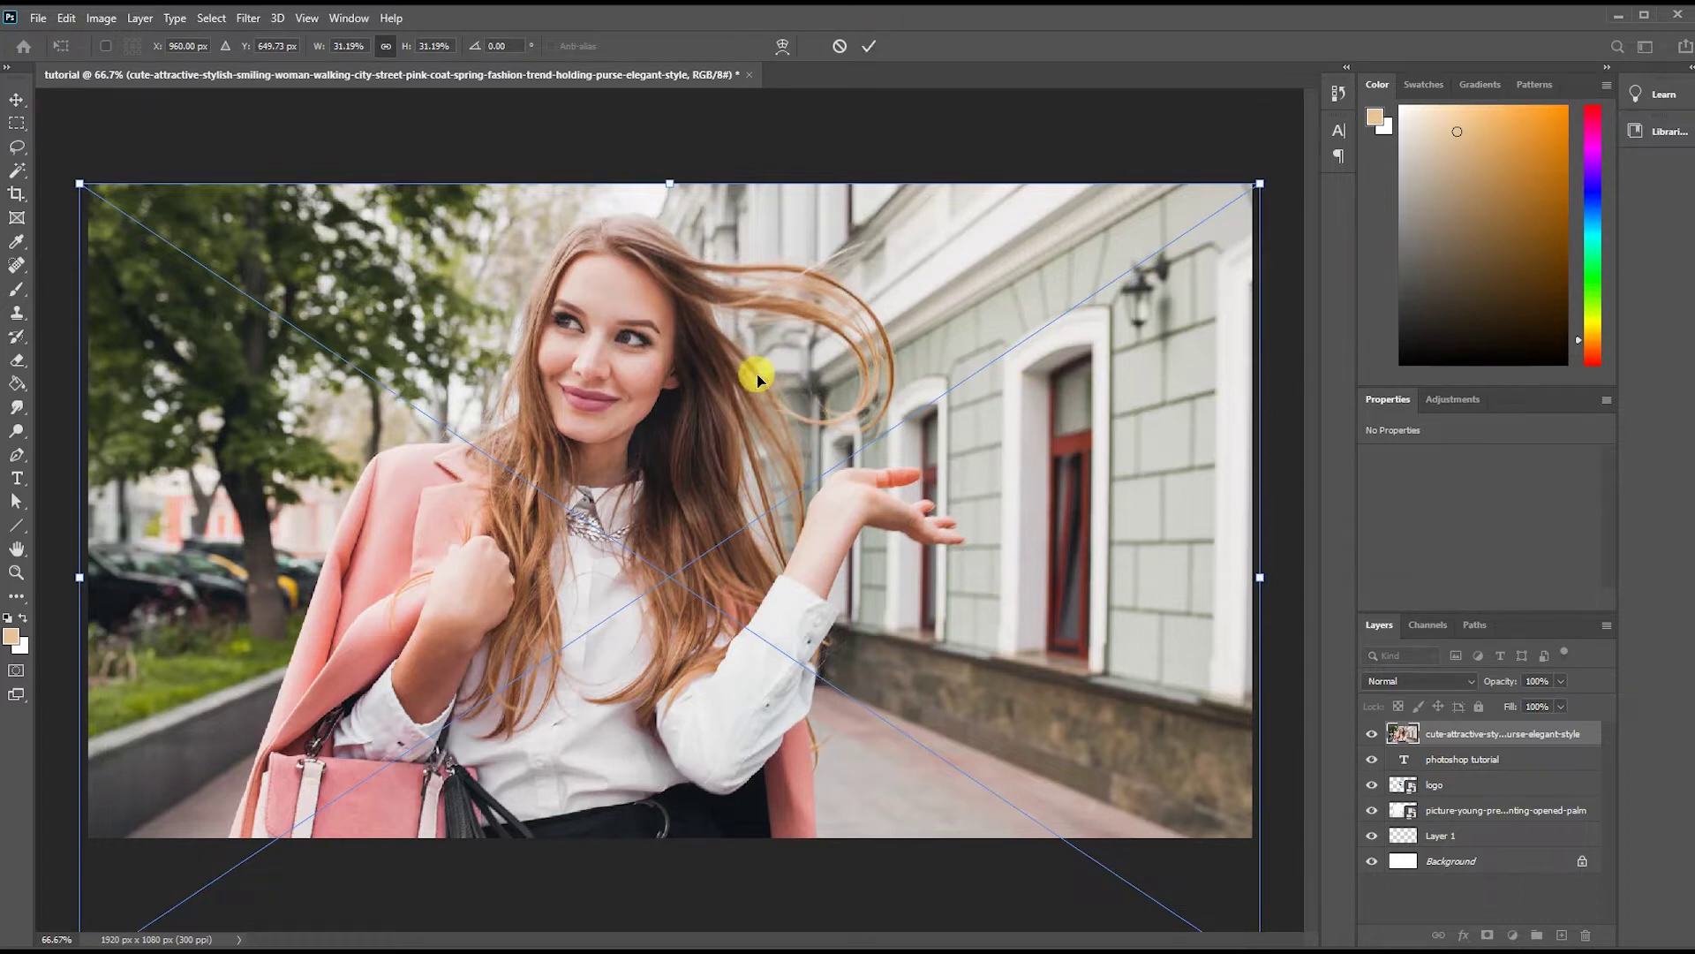
left_click(870, 46)
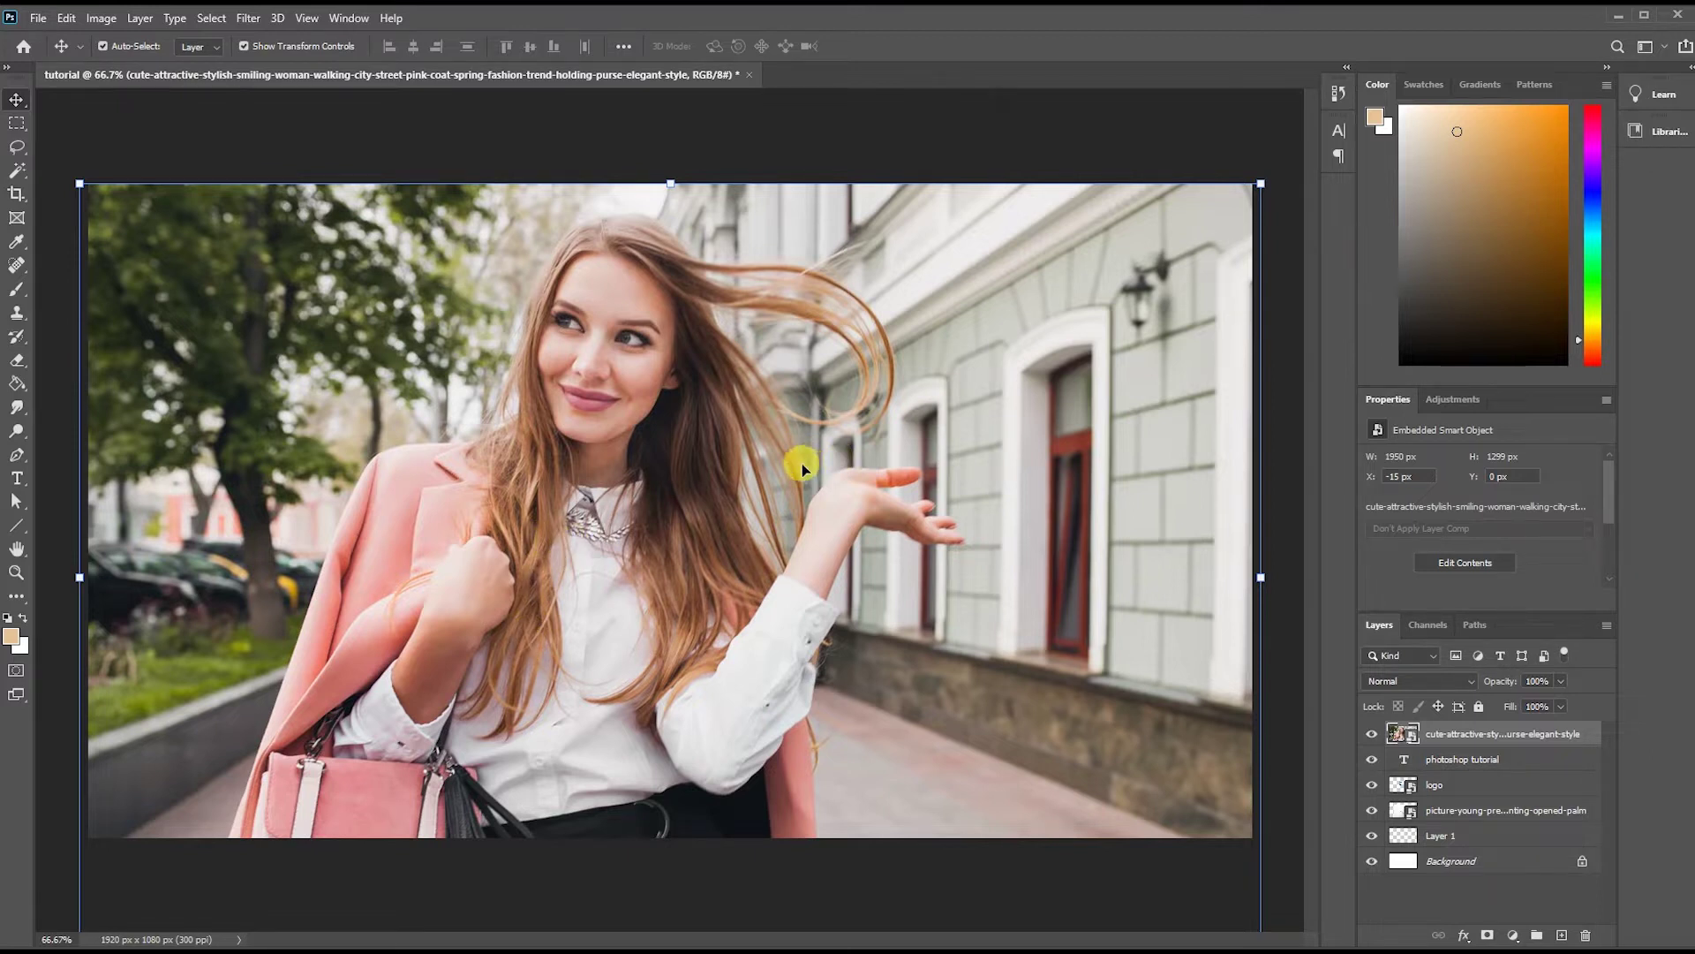
left_click(102, 46)
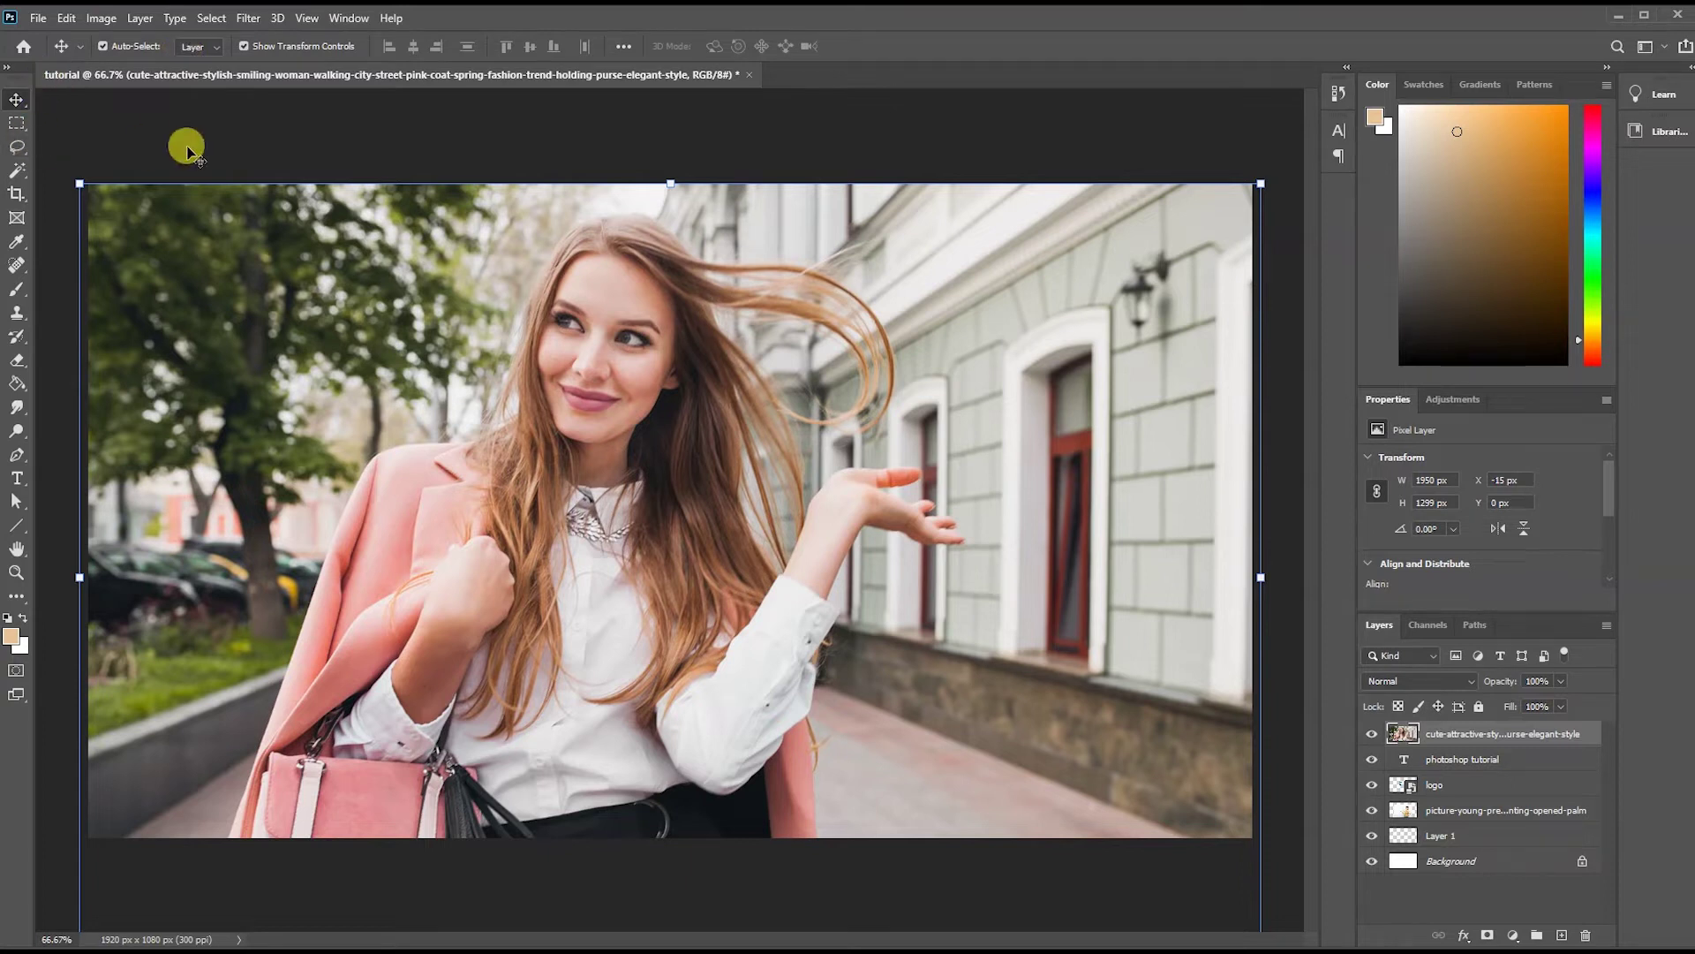
Select the right-hand strip of the pink-coat photo with the Rectangular Marquee and delete it.
left_click(15, 126)
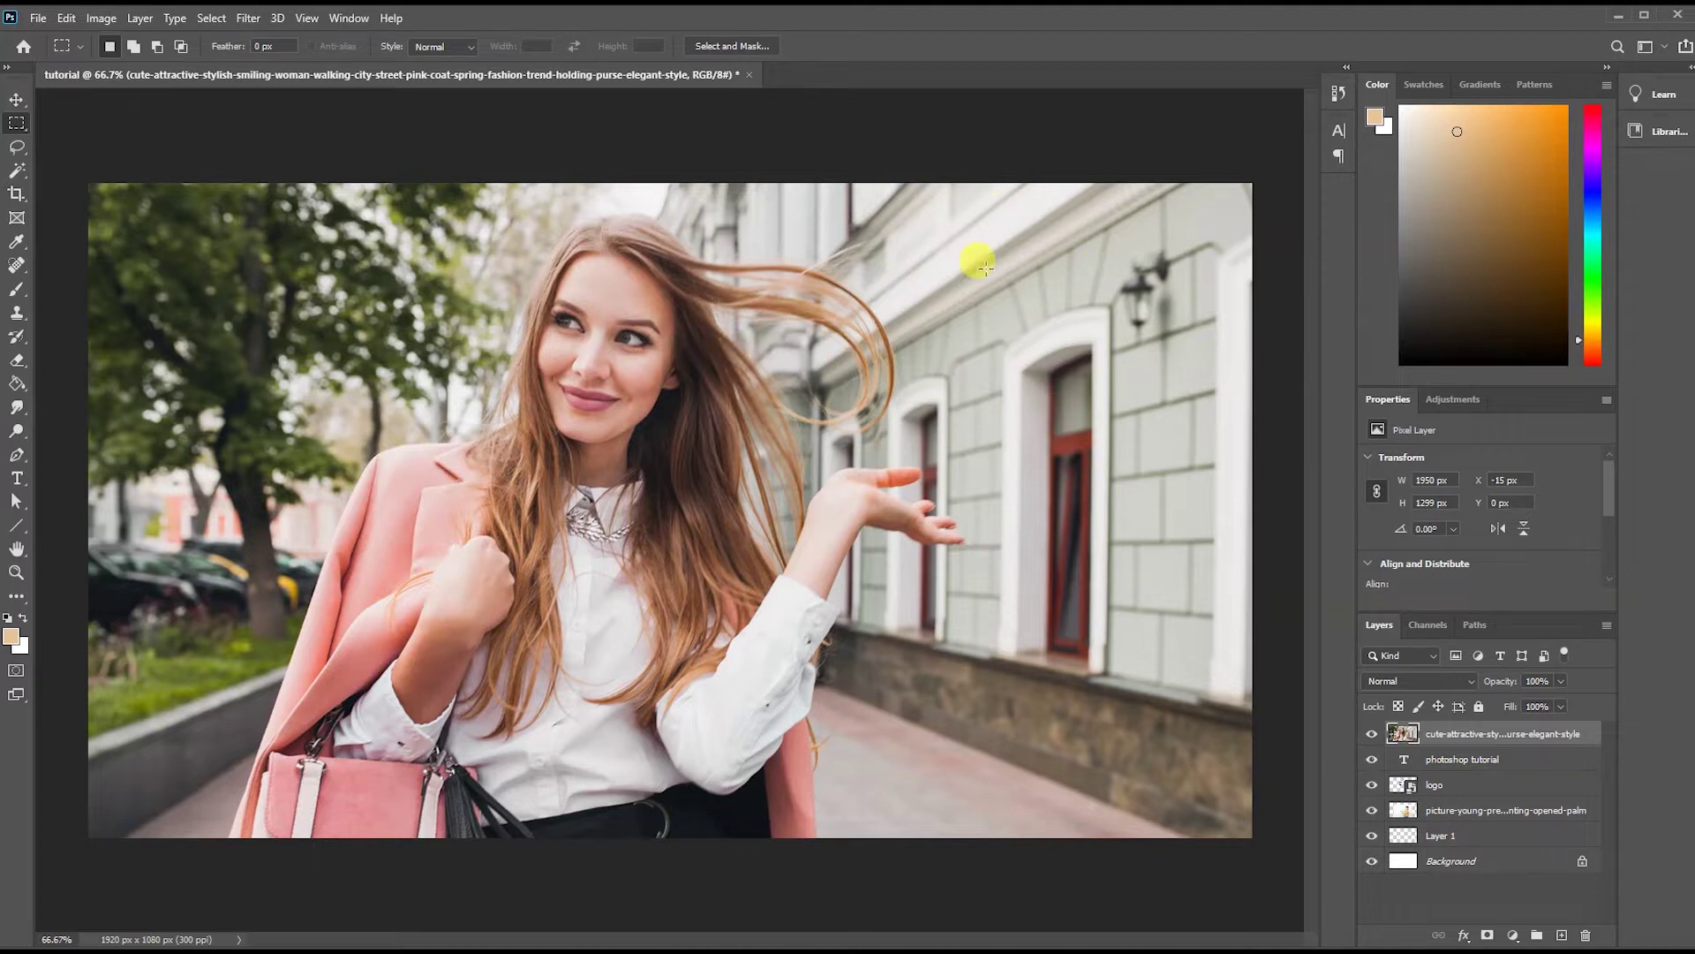
left_click_drag(977, 144, 1146, 316)
left_click(1191, 376)
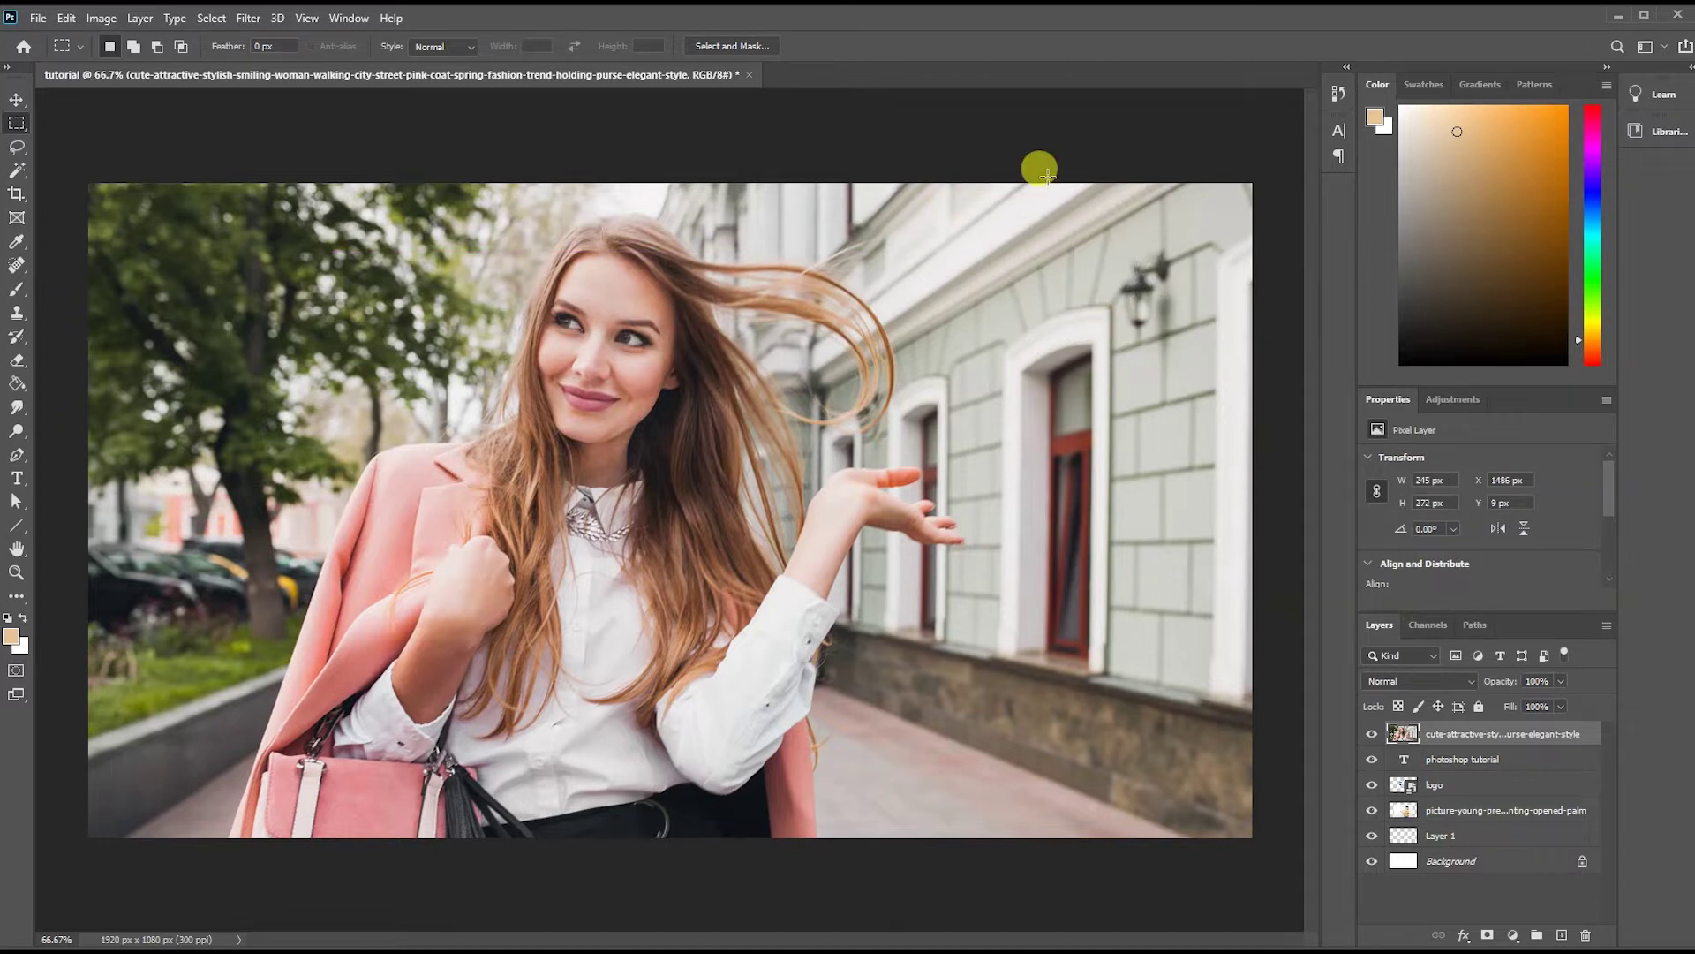
mouse_move(980, 141)
left_mouse_down()
mouse_move(1238, 565)
mouse_move(1287, 897)
left_mouse_up()
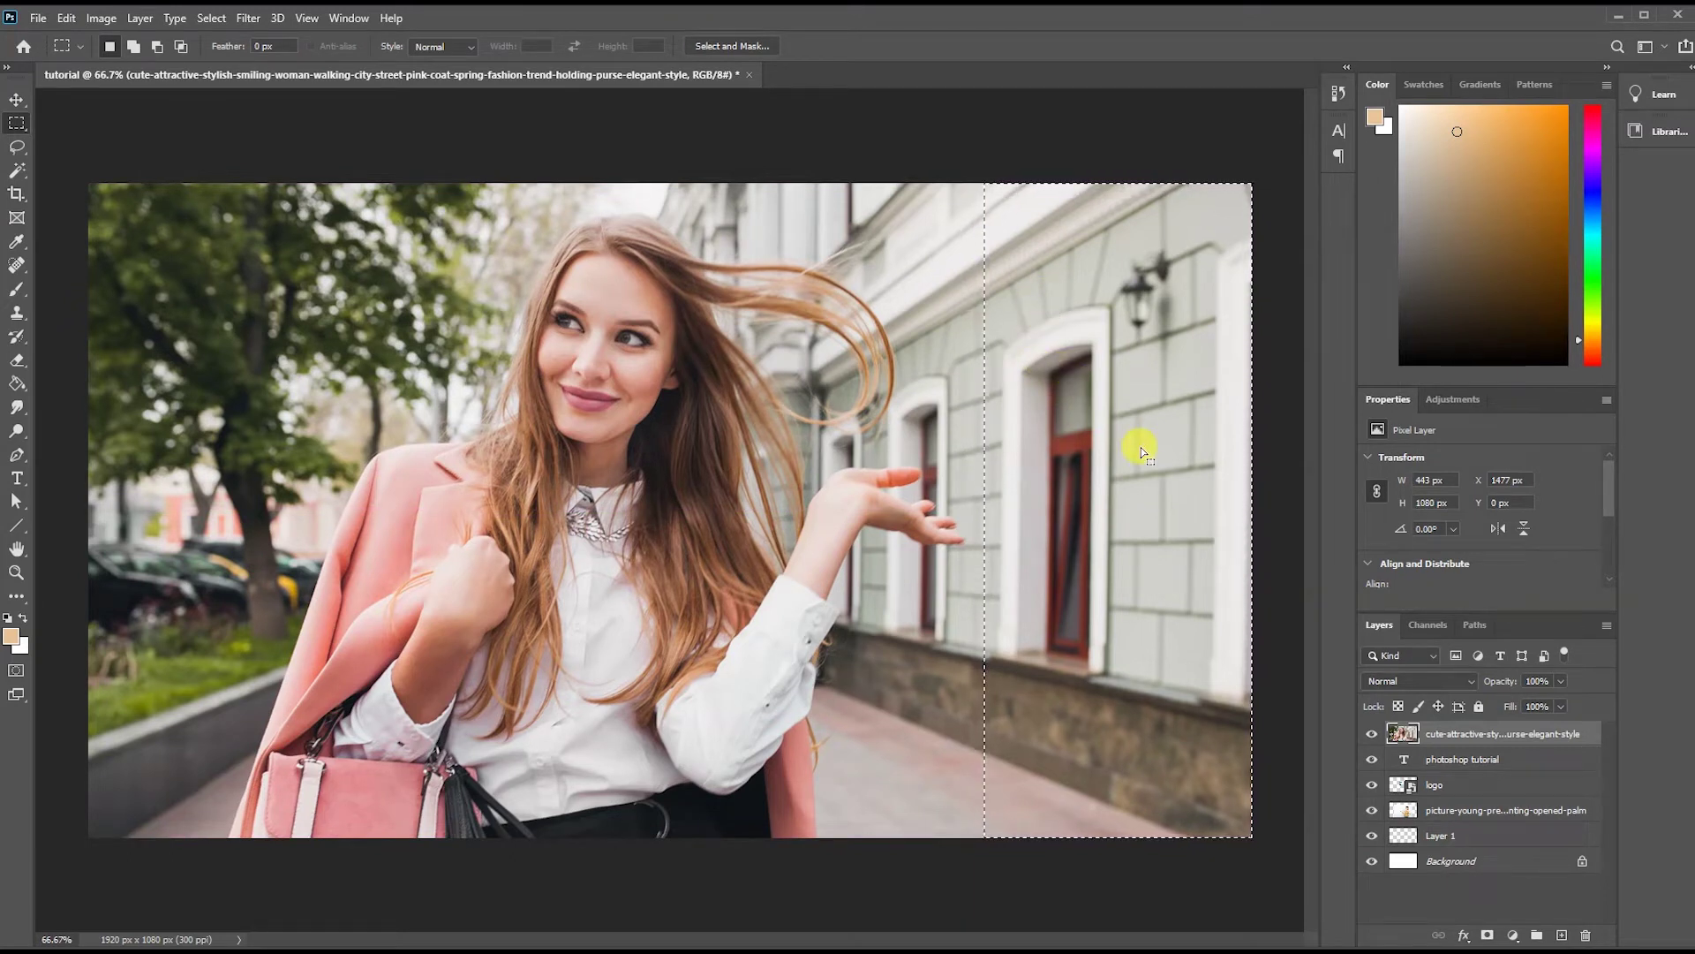
key("Delete")
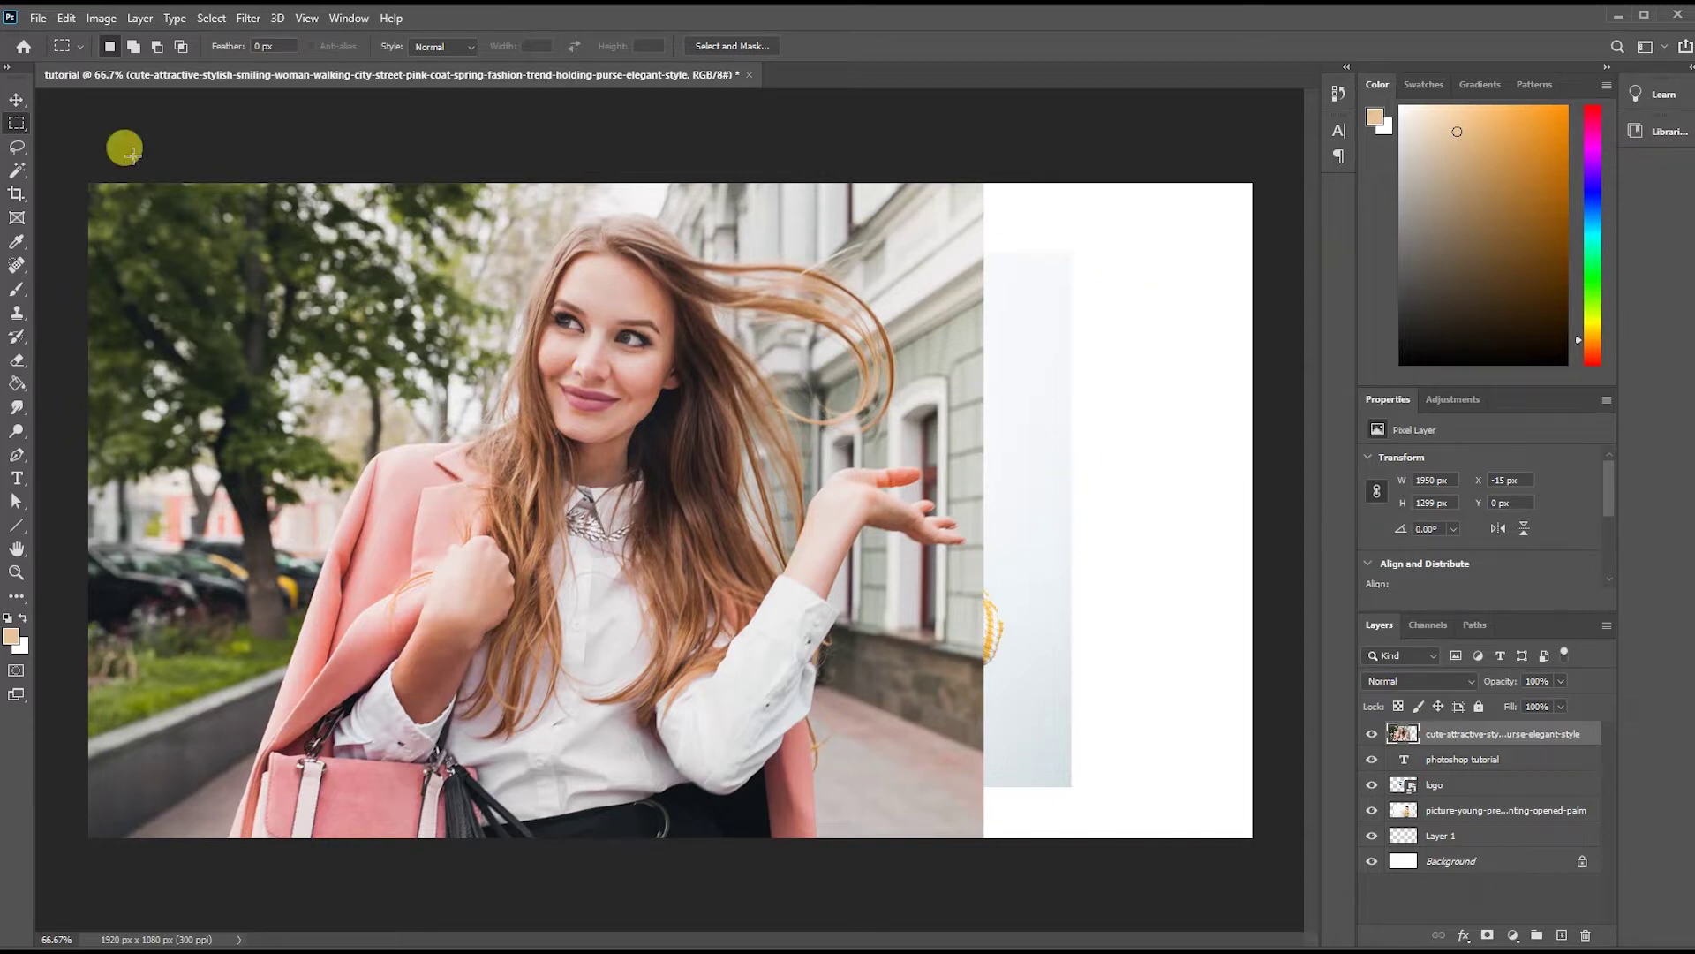
Delete an elliptical selection over the top-left trees, then hide the top four layers.
right_click(15, 132)
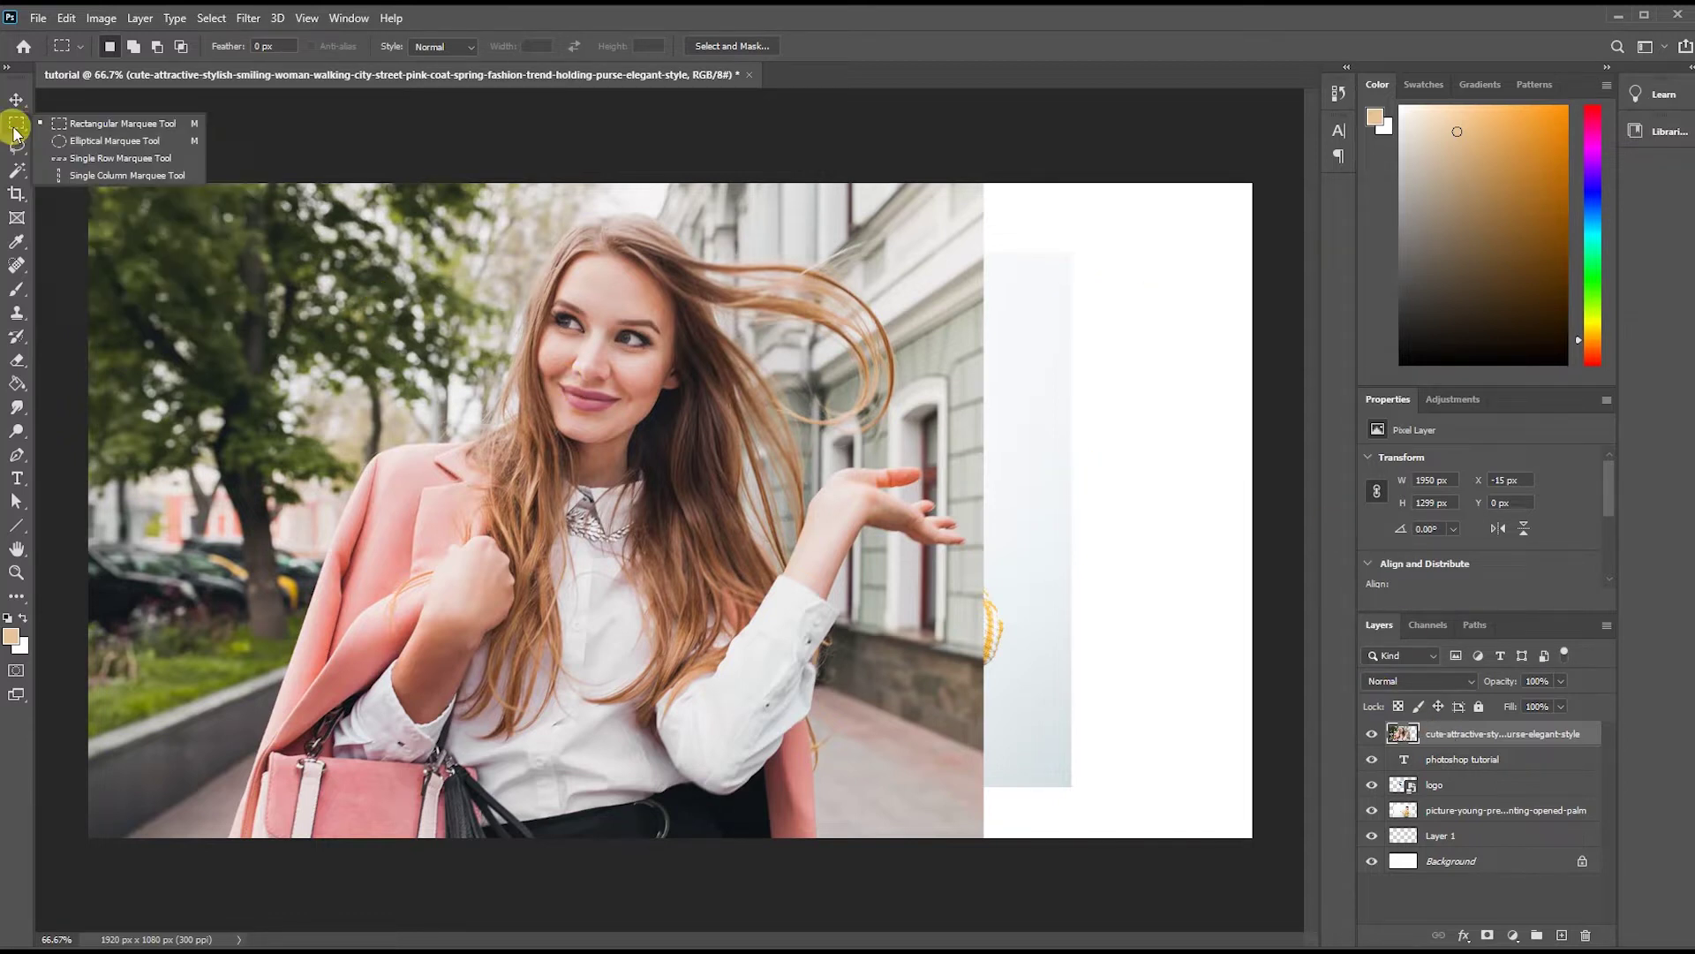
left_click(106, 141)
mouse_move(128, 216)
left_mouse_down()
mouse_move(280, 359)
mouse_move(380, 354)
left_mouse_up()
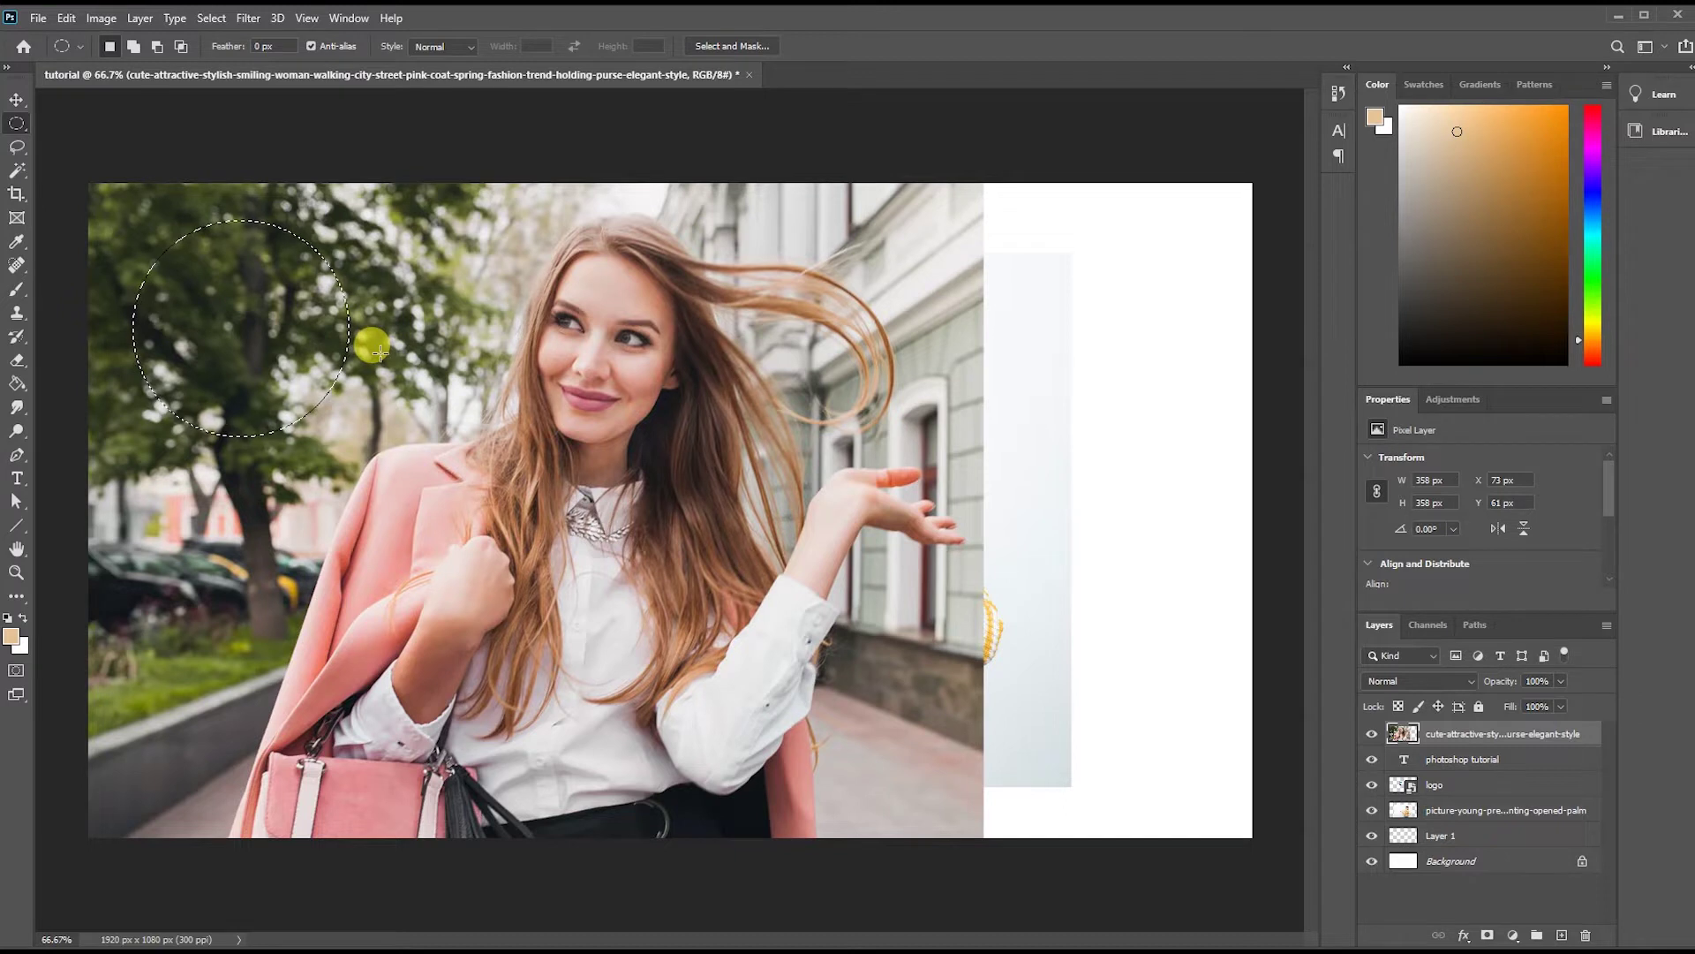
key("Delete")
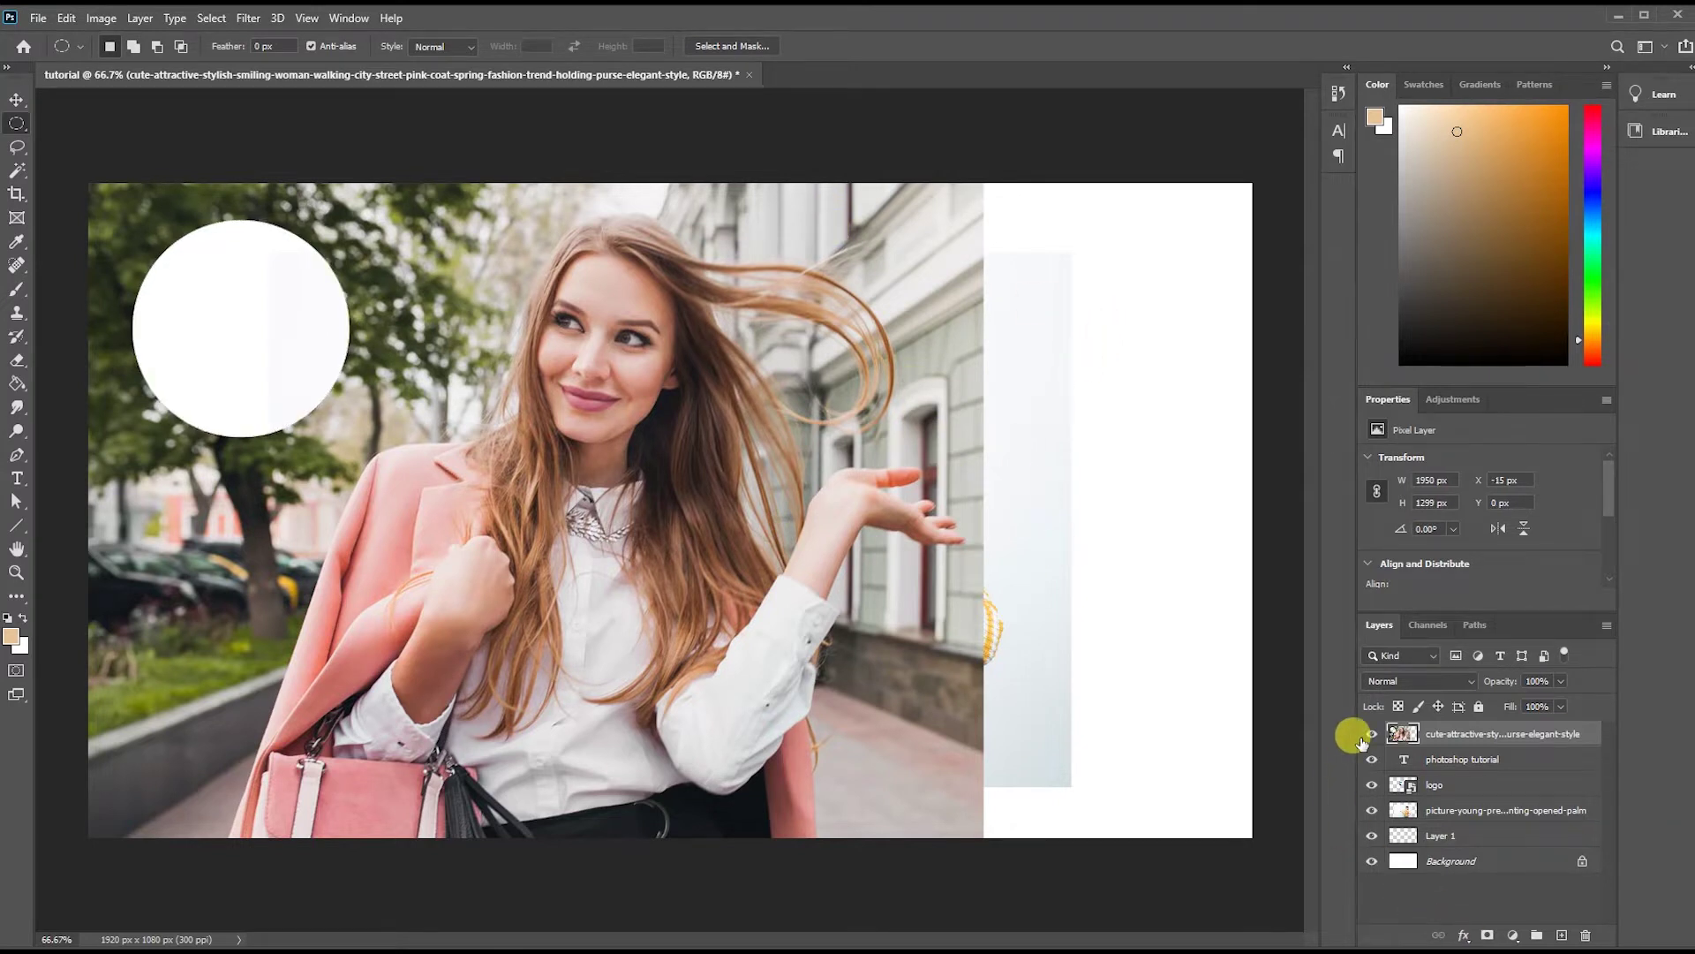
left_click_drag(1371, 734, 1371, 810)
left_click(1439, 835)
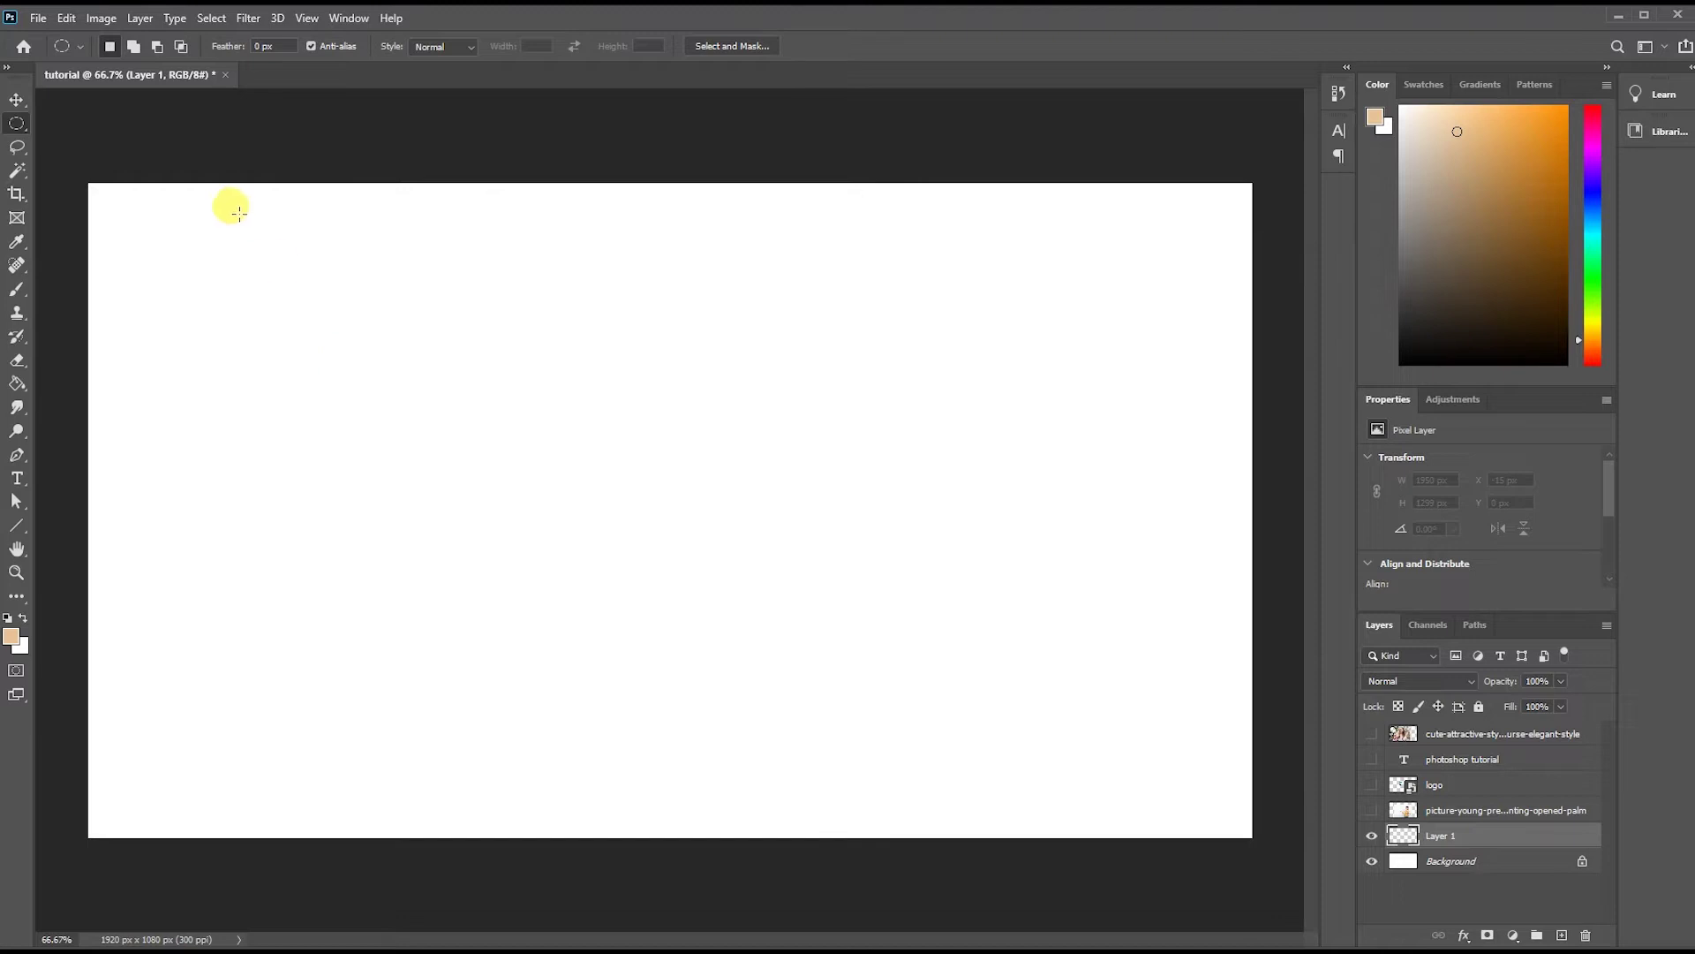
Draw a rectangular selection on the blank canvas and fill it with saturated blue.
right_click(19, 126)
left_click(88, 124)
left_click_drag(442, 393, 602, 530)
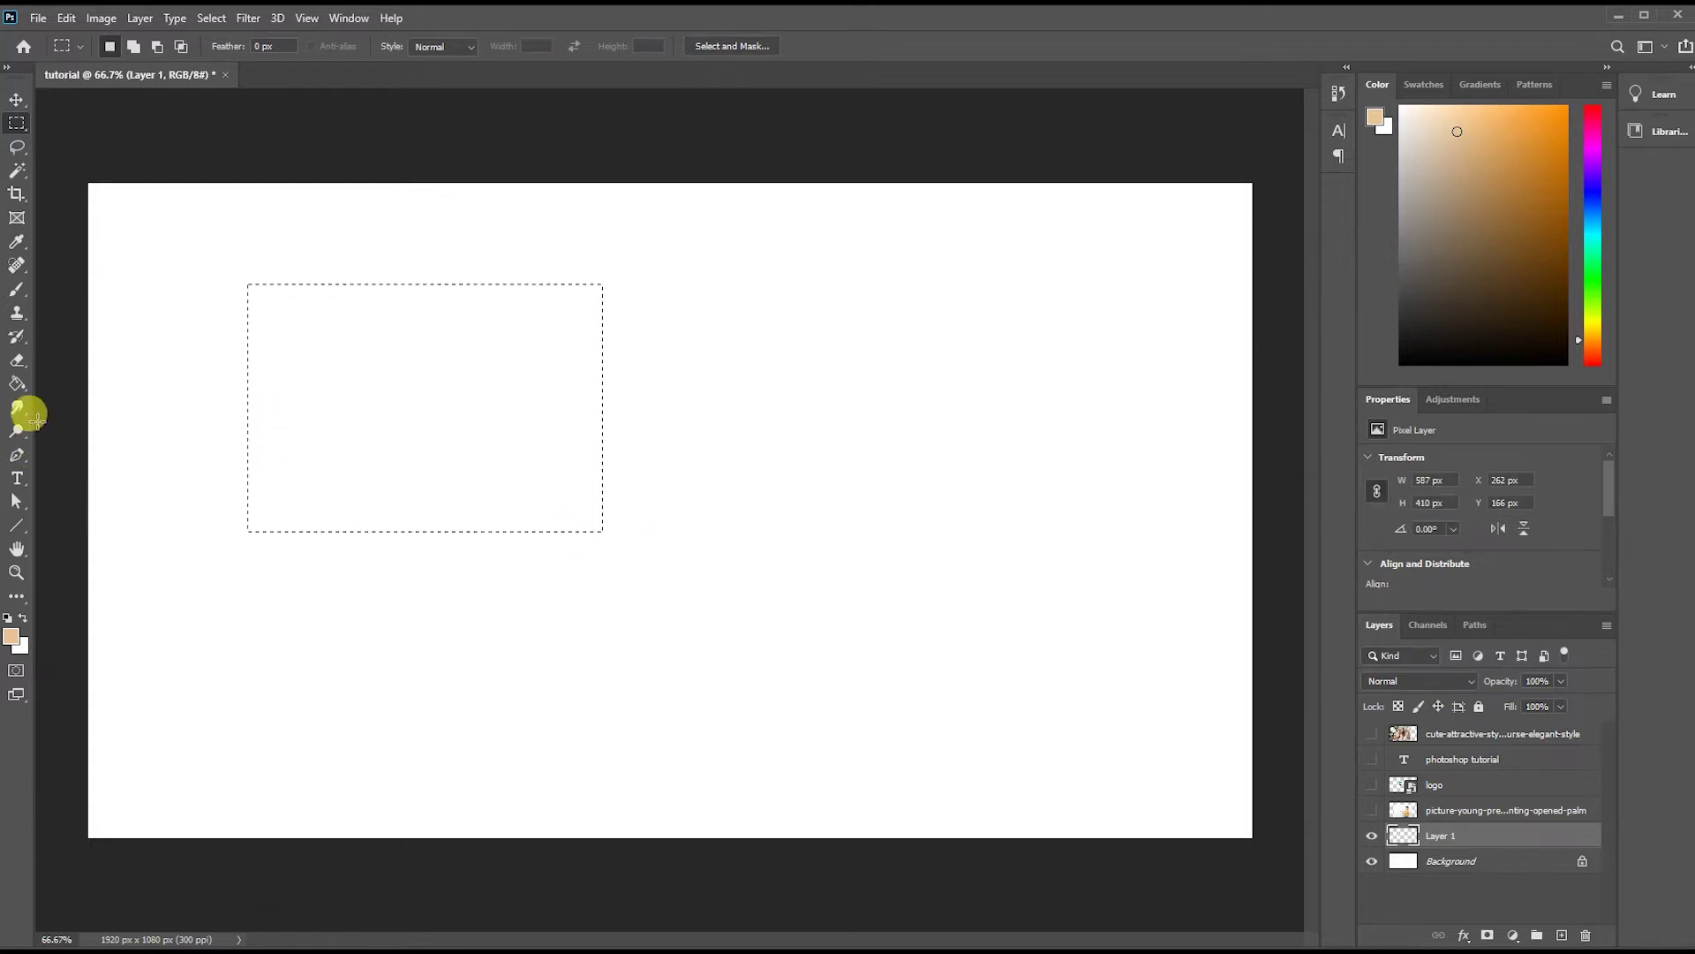
left_click(16, 386)
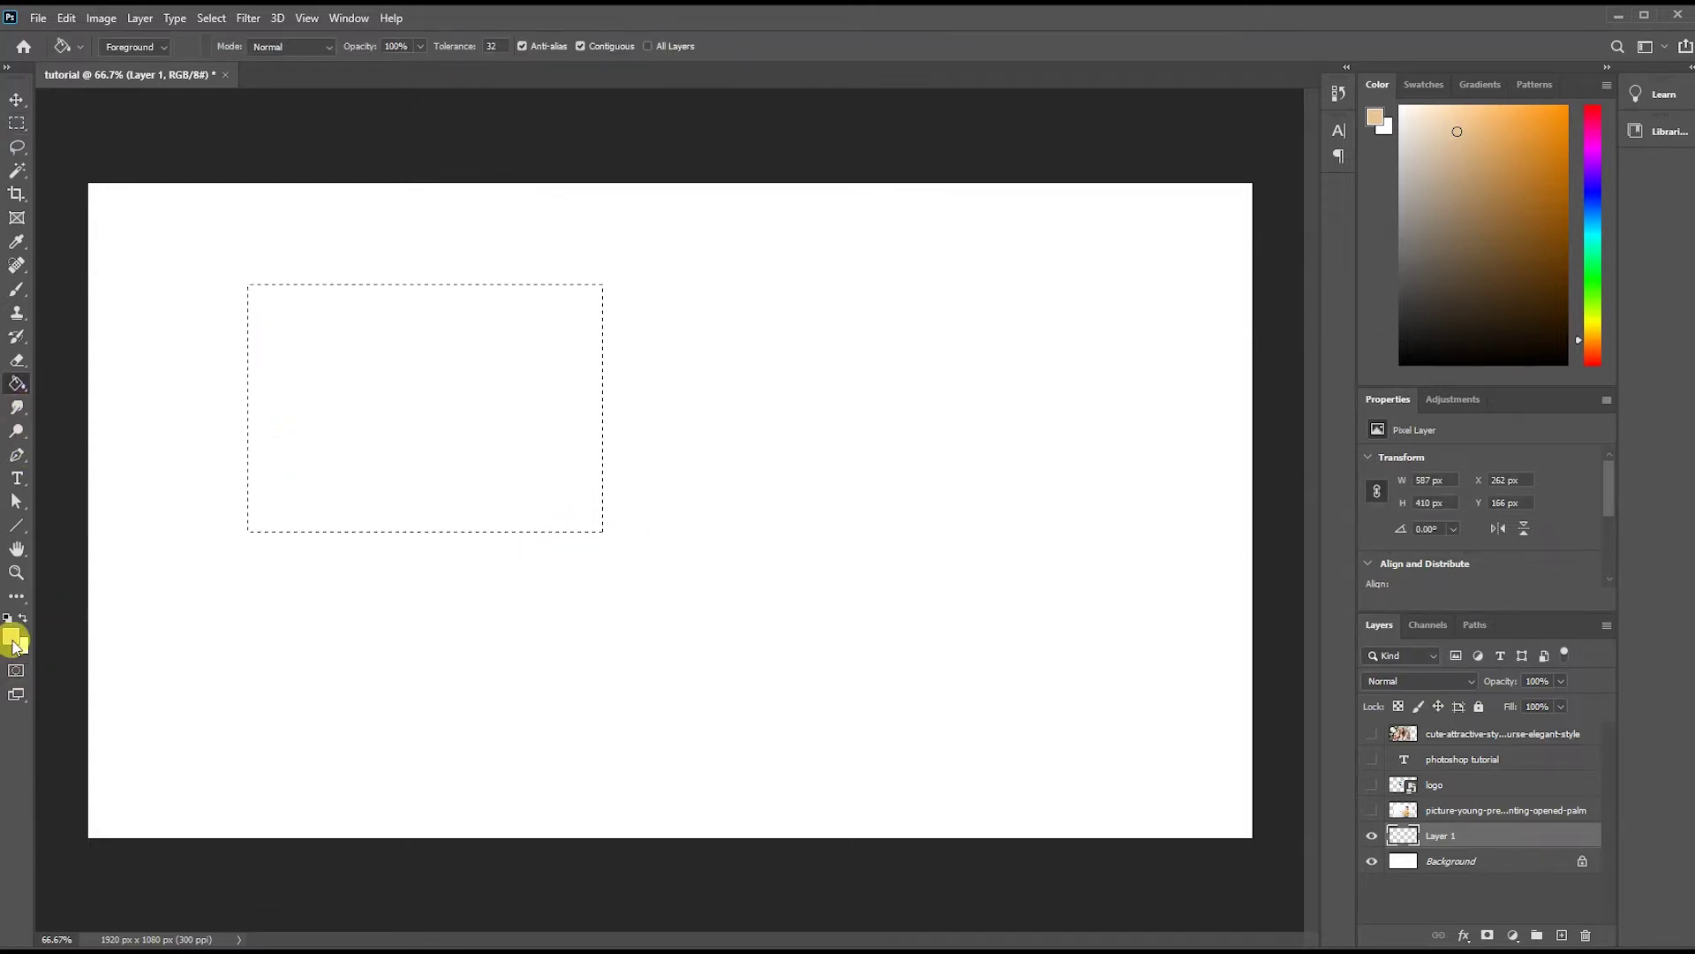
left_click(1583, 205)
left_click_drag(1533, 190, 1575, 155)
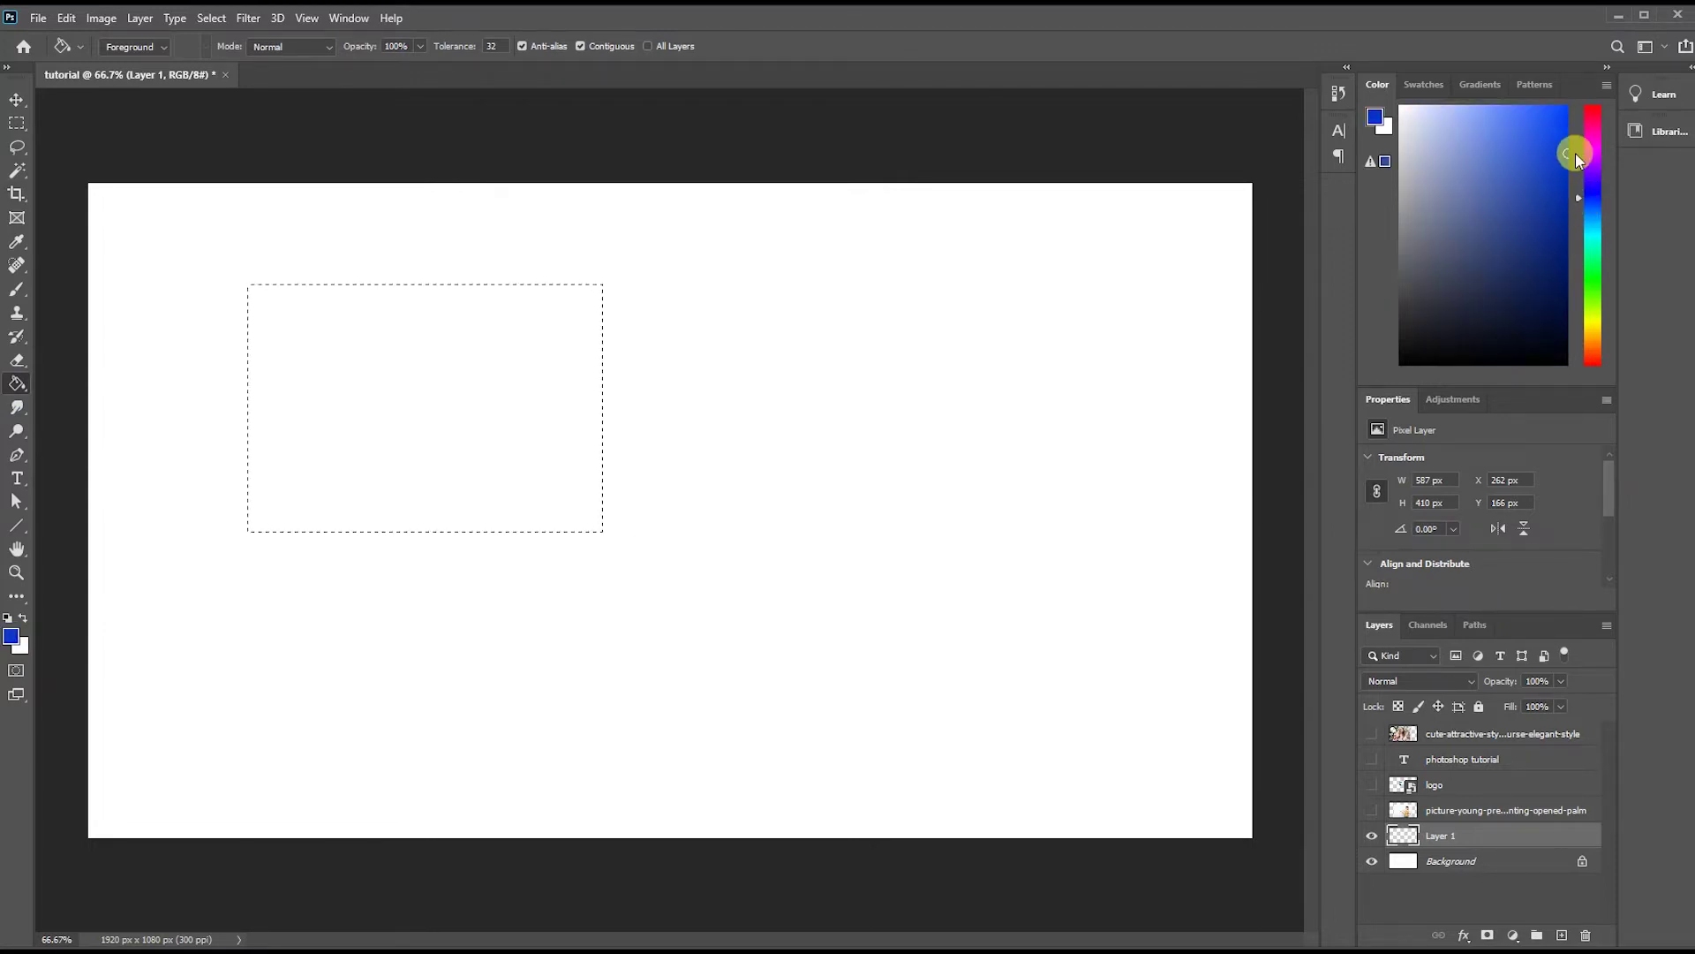
left_click(453, 411)
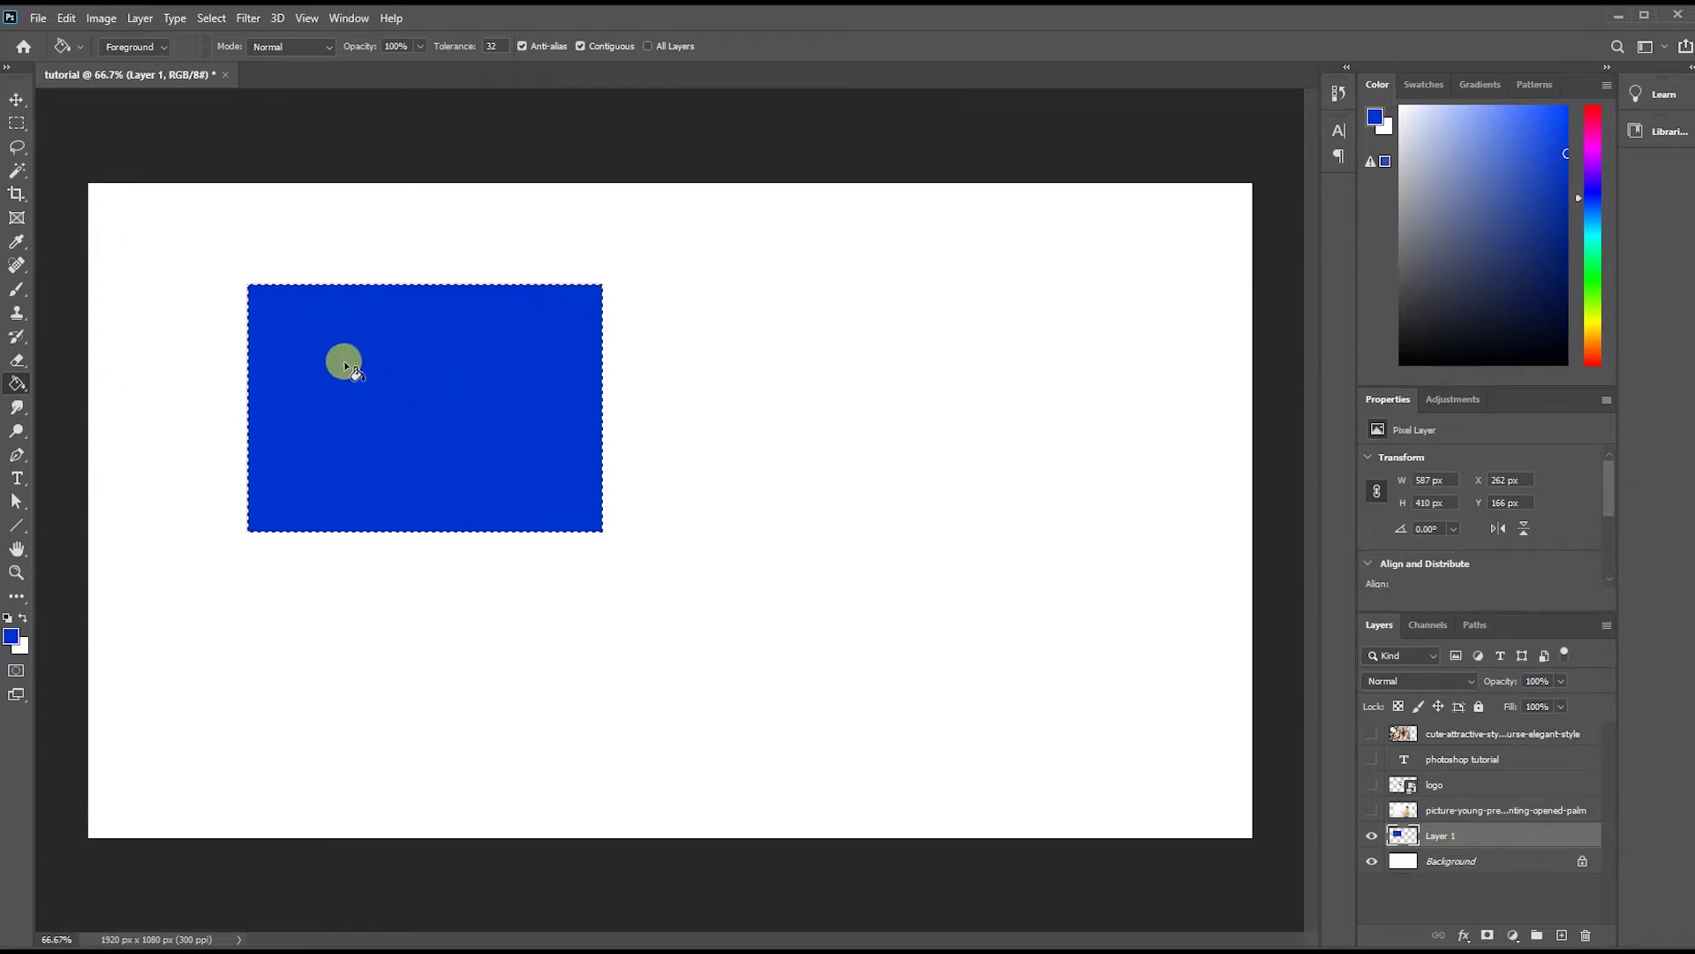
Add a circular selection overlapping the rectangle's corner and fill it yellow.
left_click(17, 123)
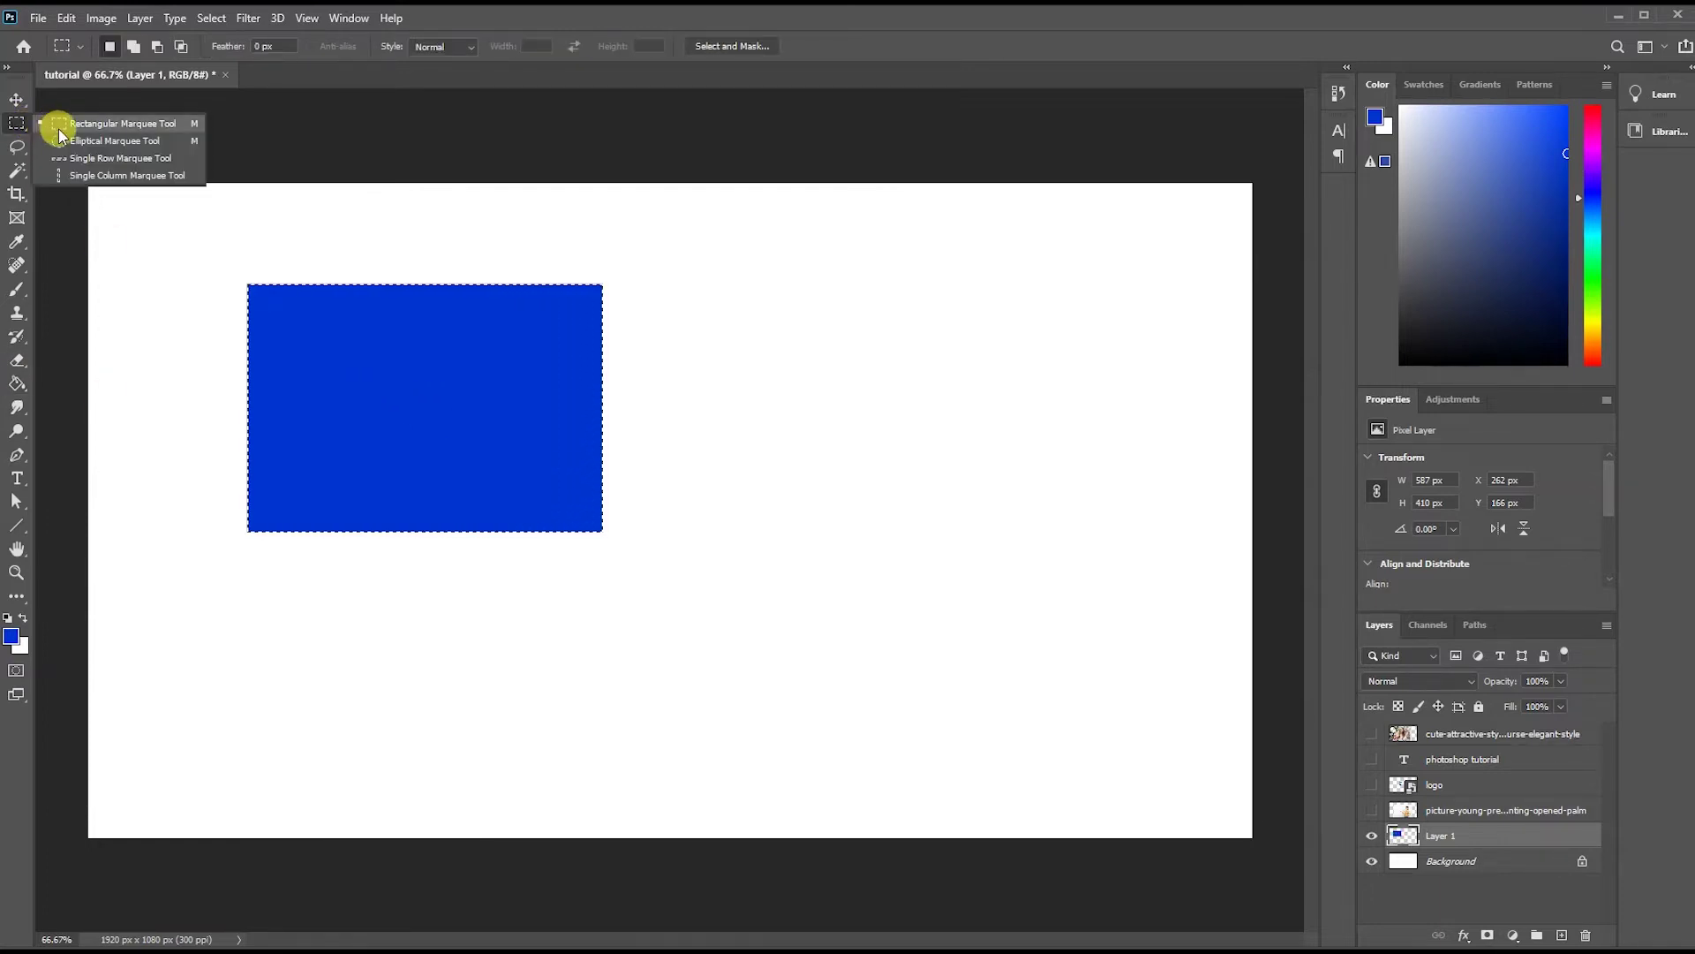
left_click(106, 141)
left_click_drag(749, 628, 968, 617)
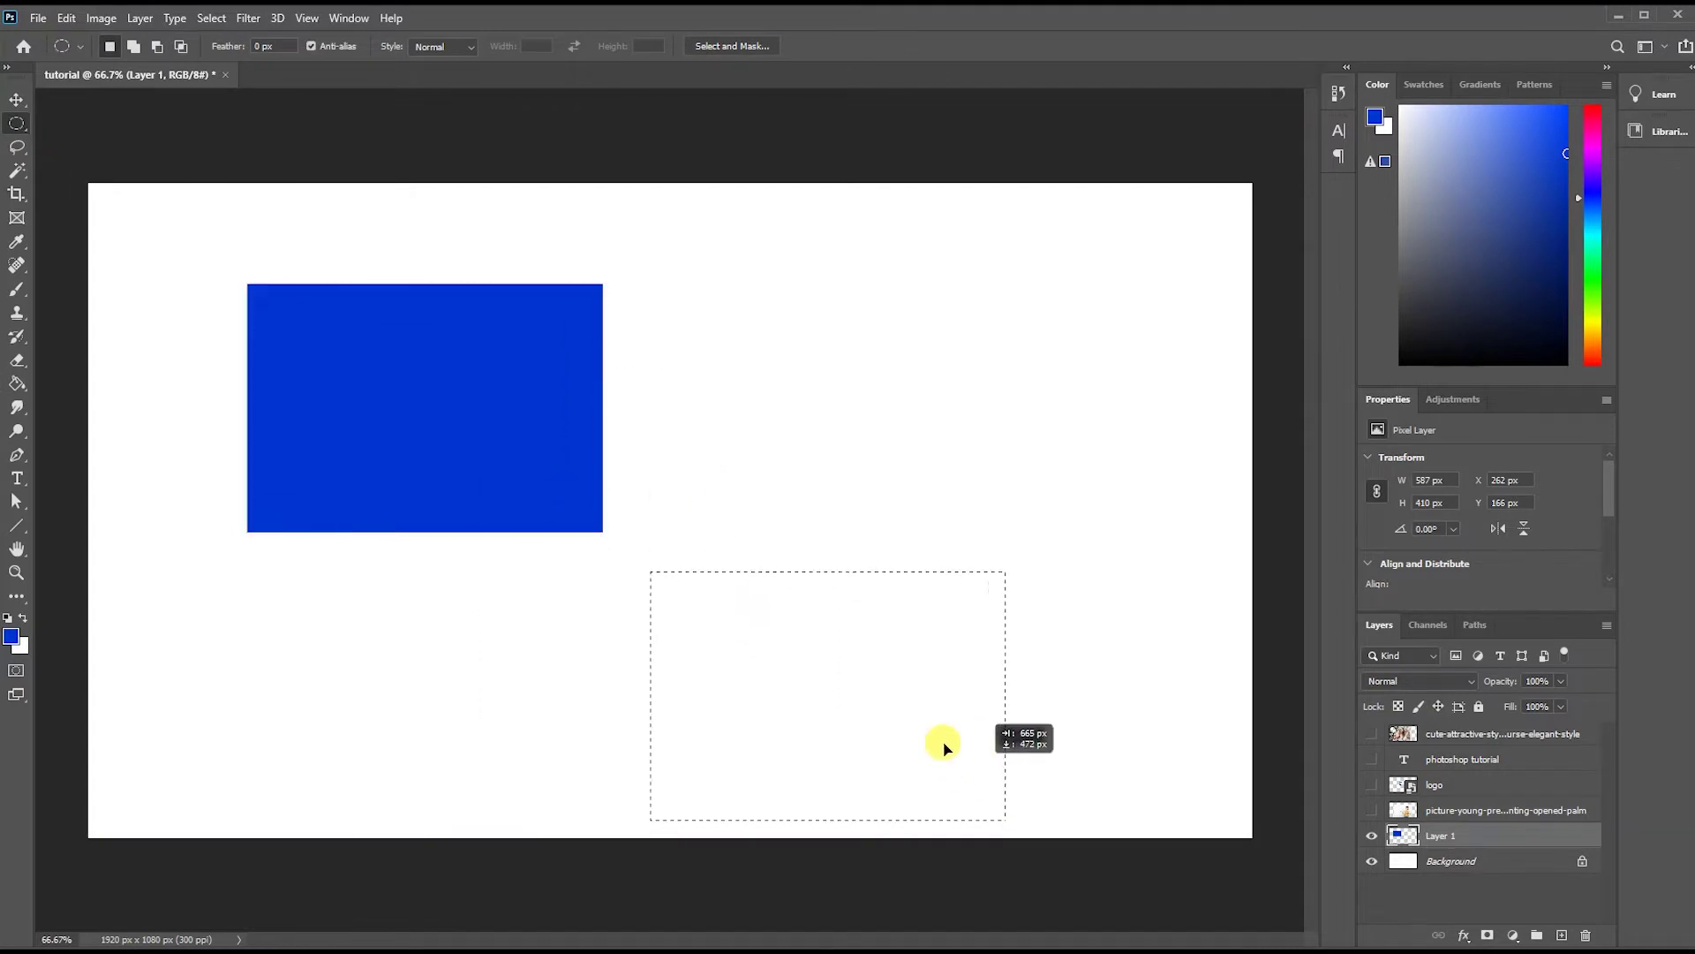
left_click_drag(606, 500, 794, 711)
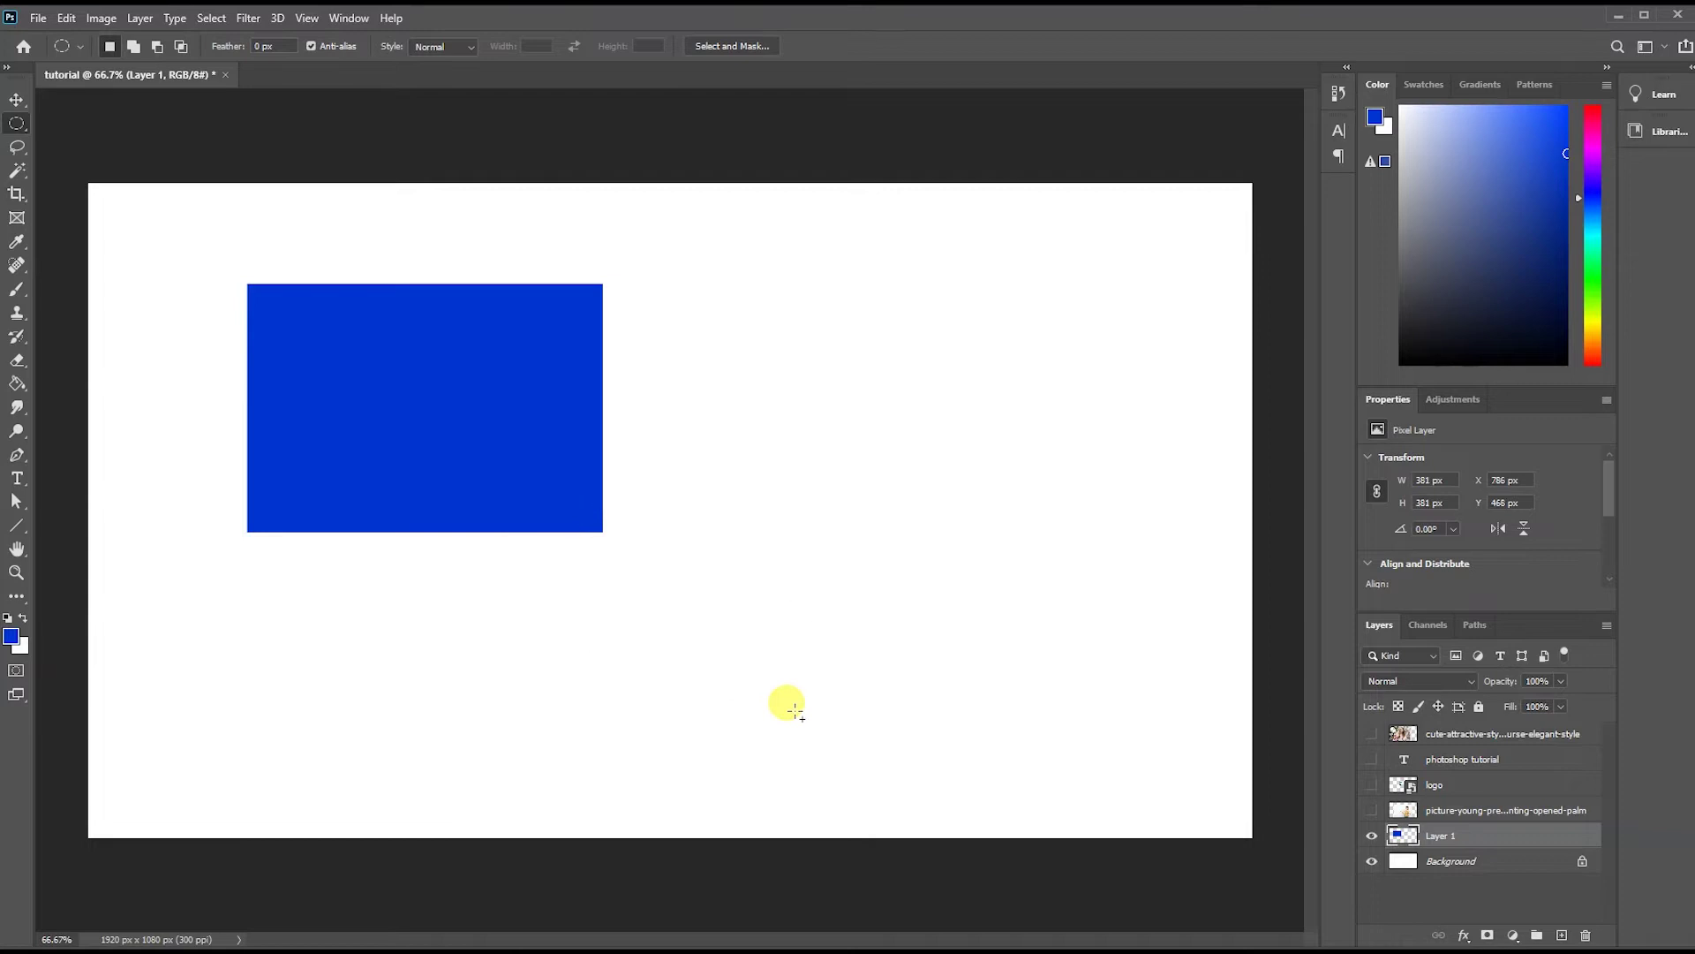
left_click(1598, 328)
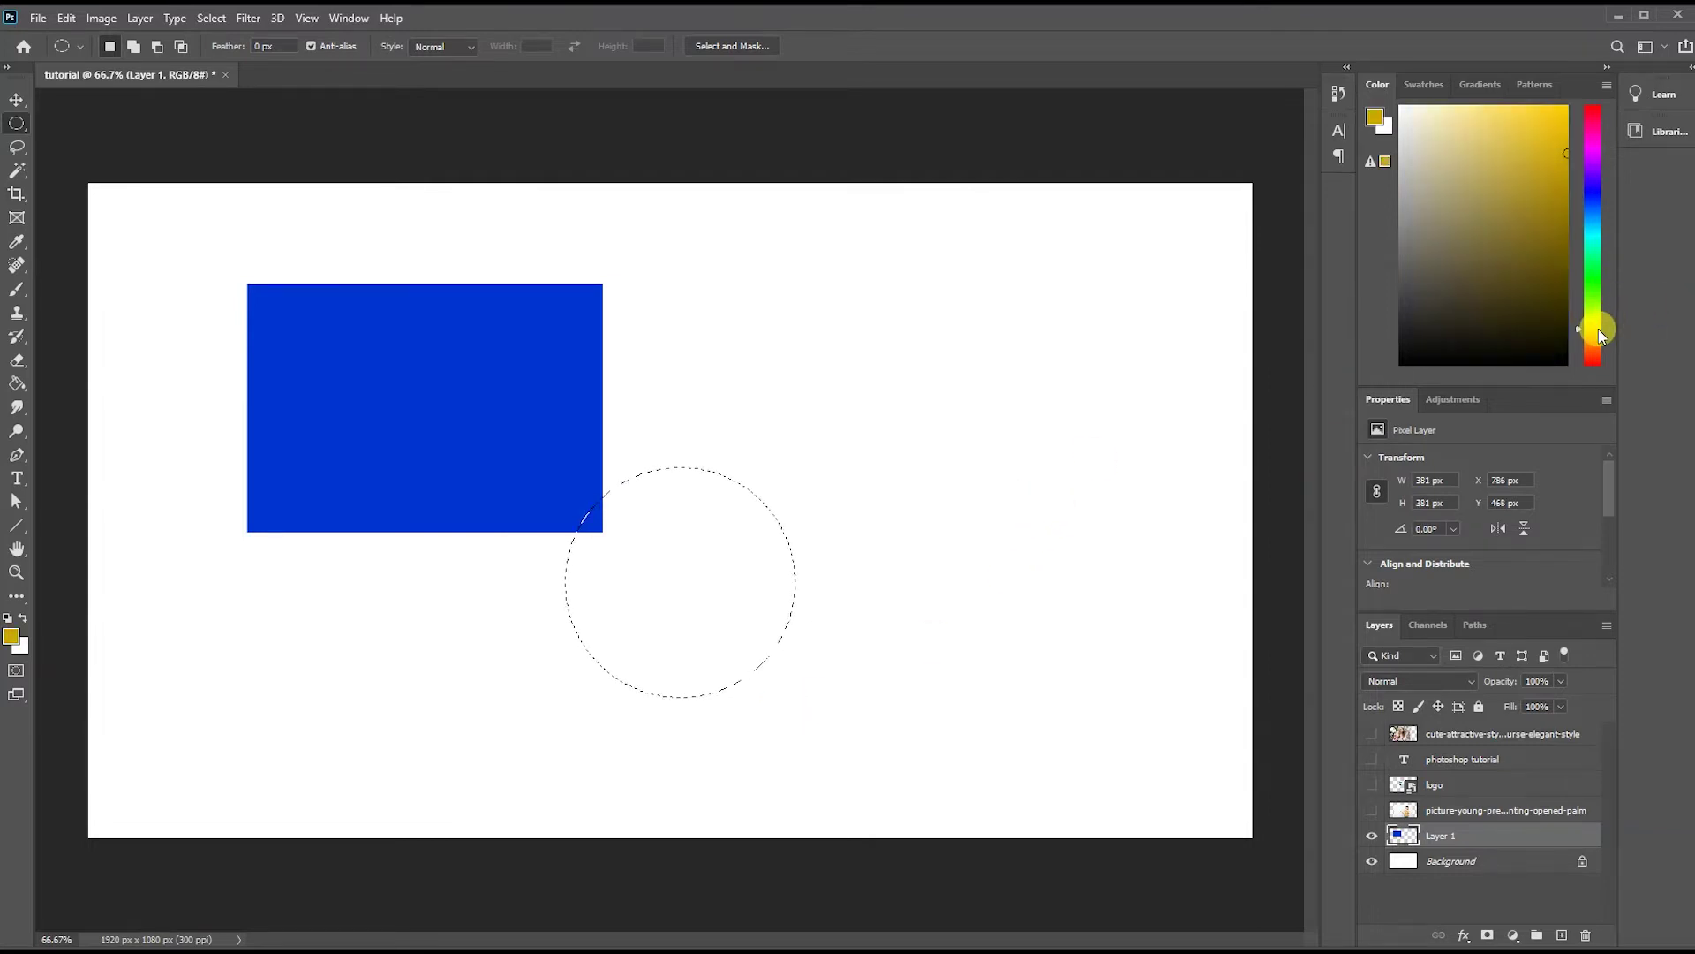
left_click(16, 389)
left_click(636, 579)
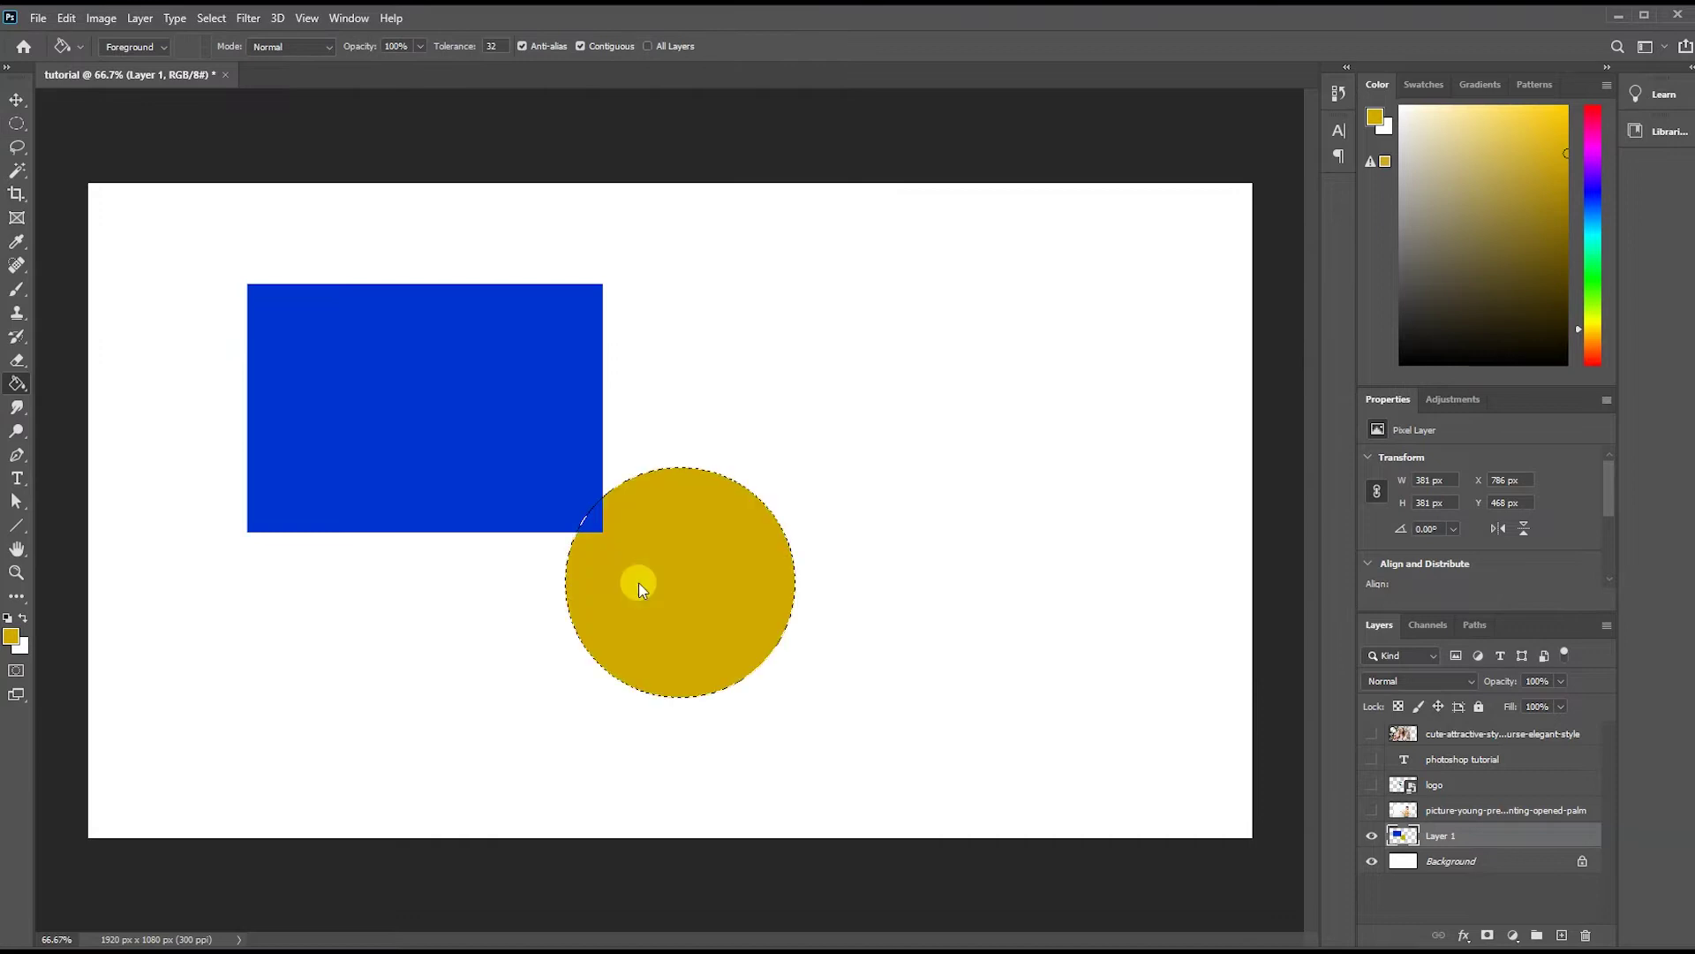
left_click(34, 122)
Move the blue rectangle and yellow circle on Layer 1 to the right.
left_click(800, 604)
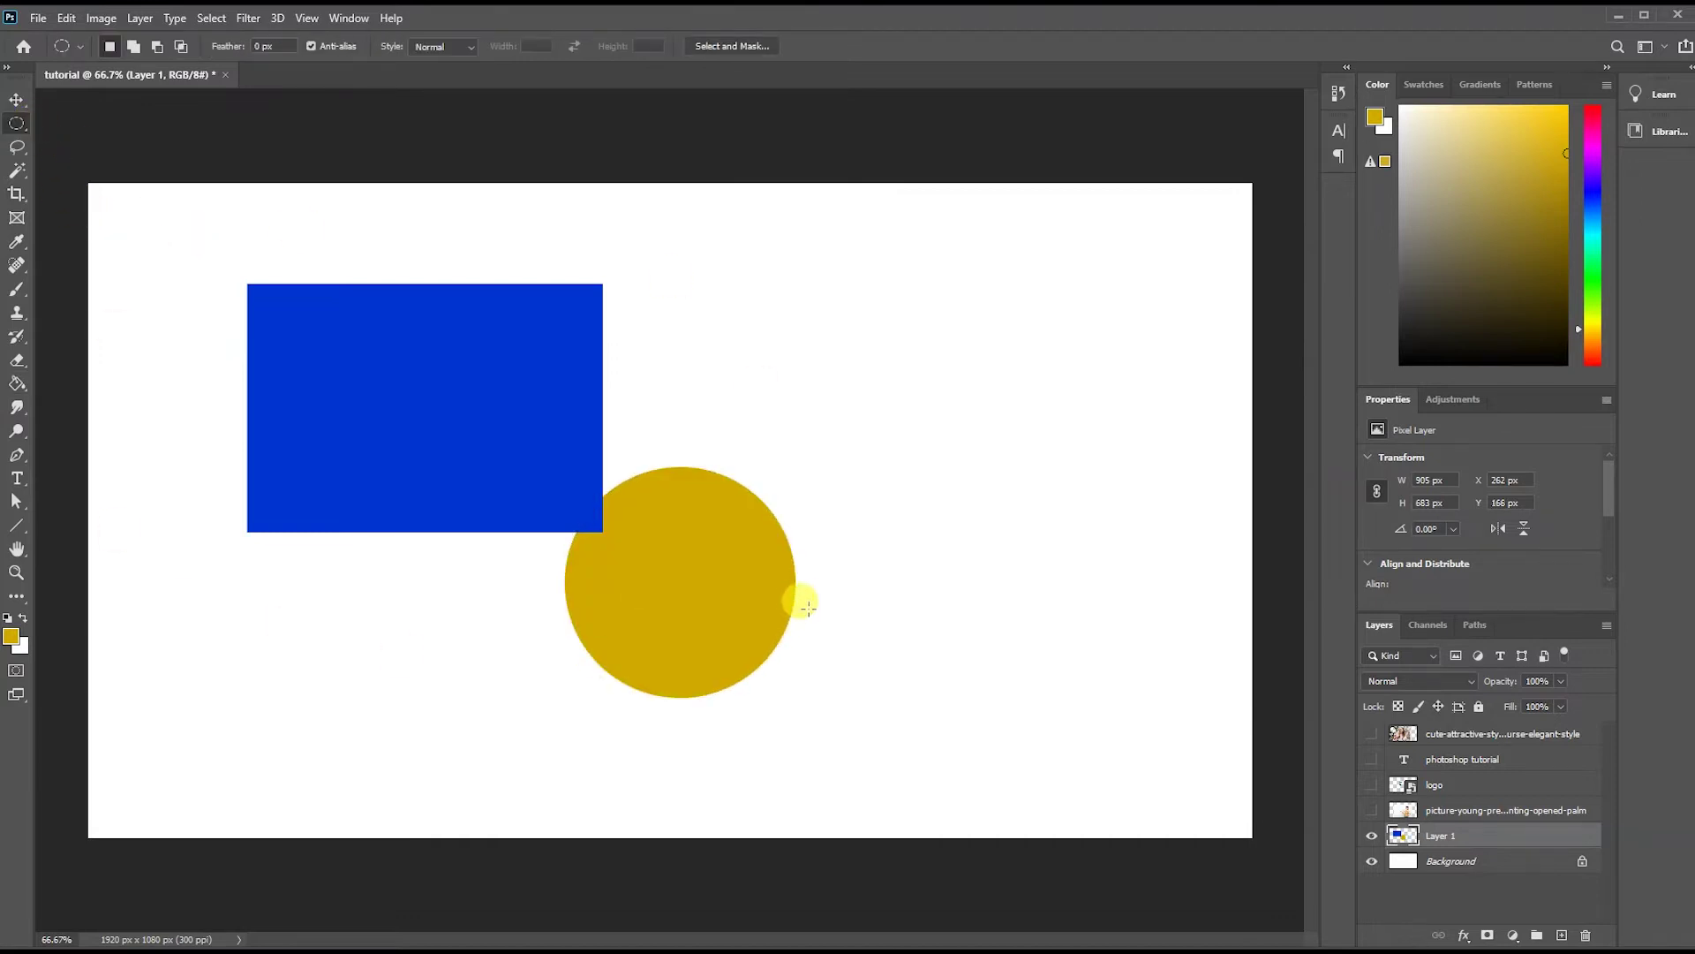
left_click(16, 99)
mouse_move(412, 413)
left_mouse_down()
mouse_move(603, 424)
mouse_move(578, 433)
left_mouse_up()
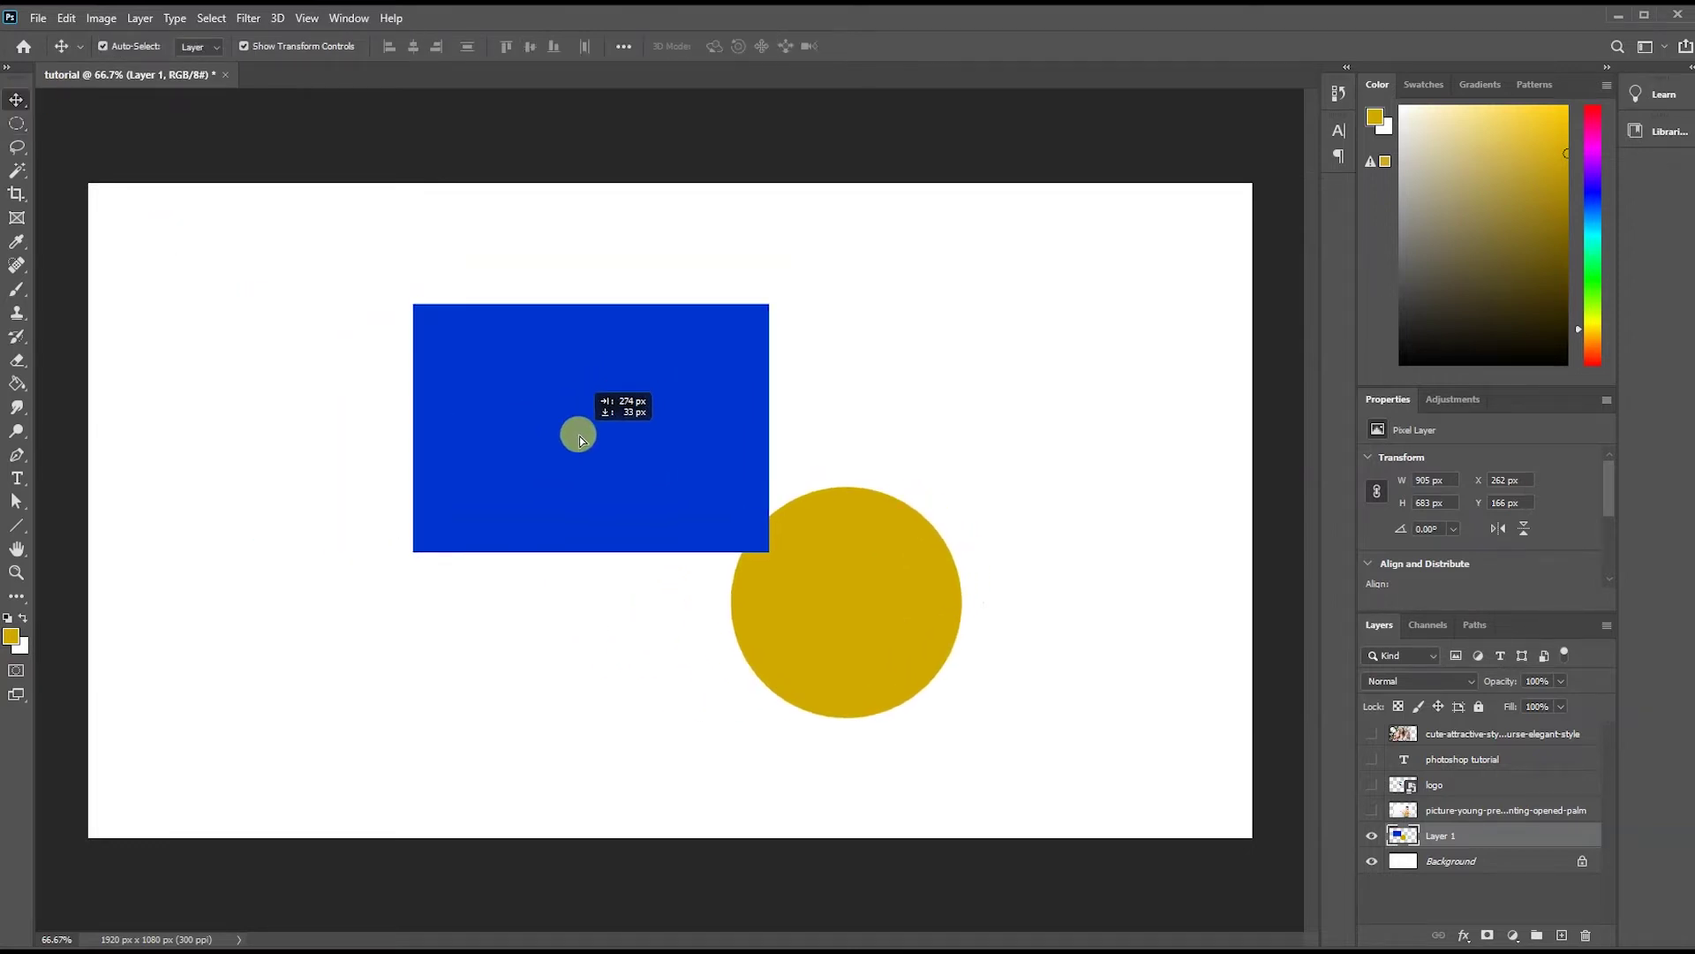
Lasso a selection around the woman's head and hair.
left_click(1046, 389)
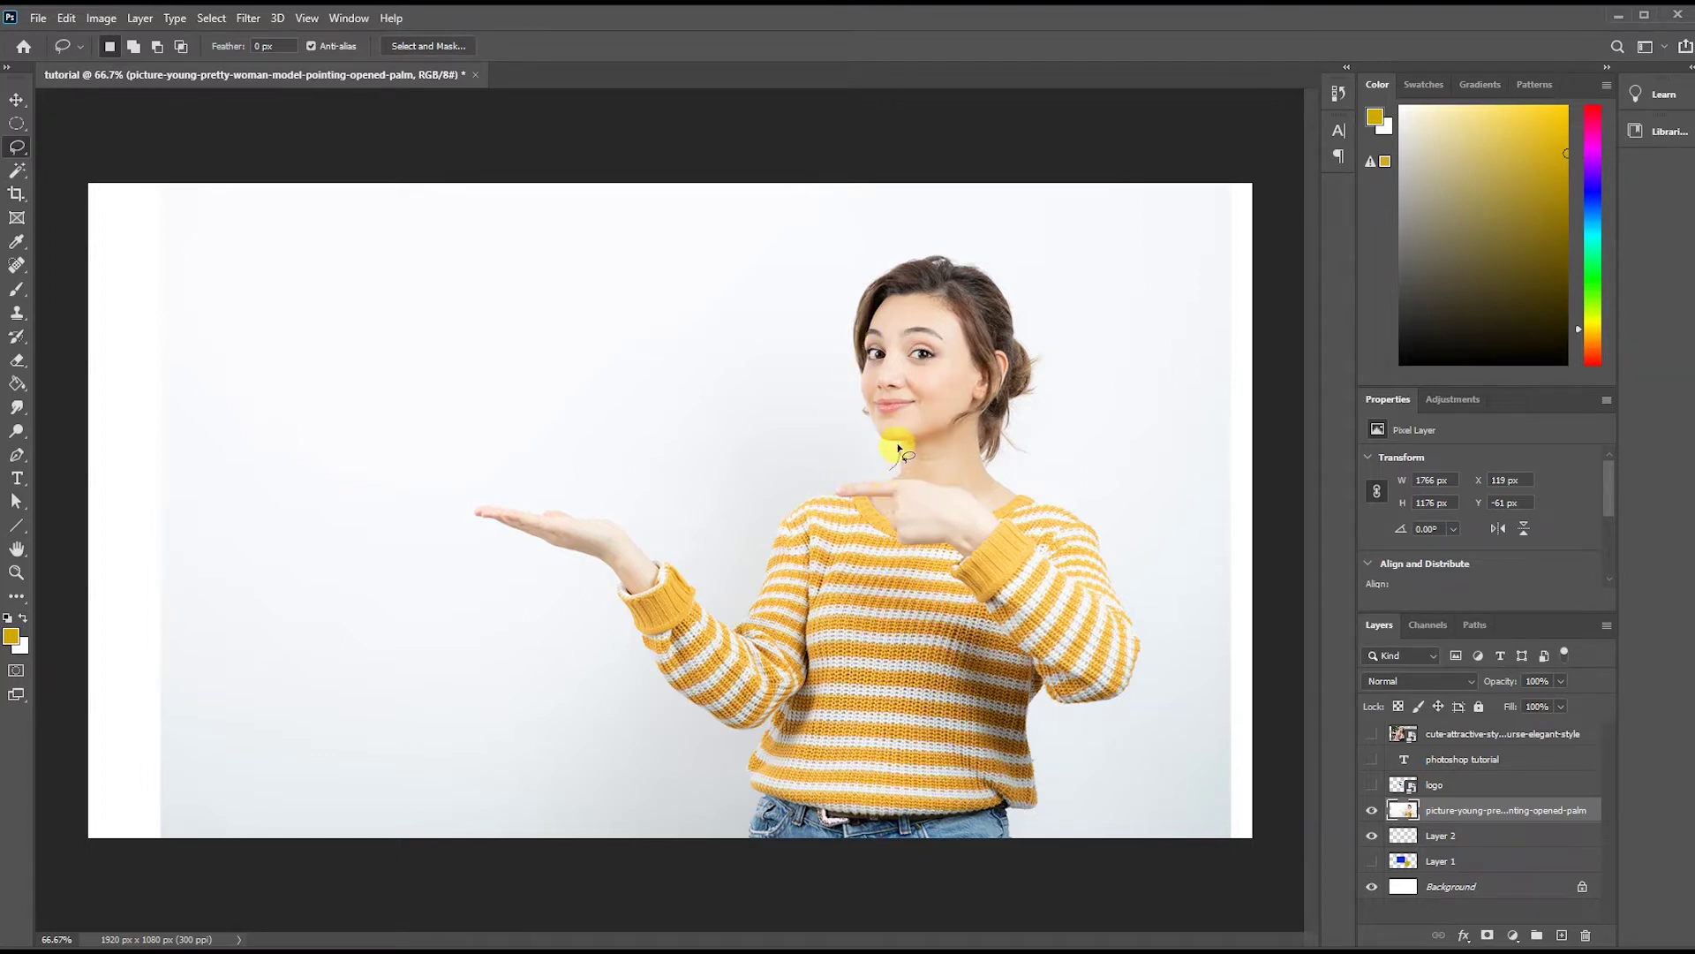
left_click_drag(855, 358, 857, 305)
left_click_drag(999, 291, 1035, 369)
left_click_drag(858, 462, 865, 467)
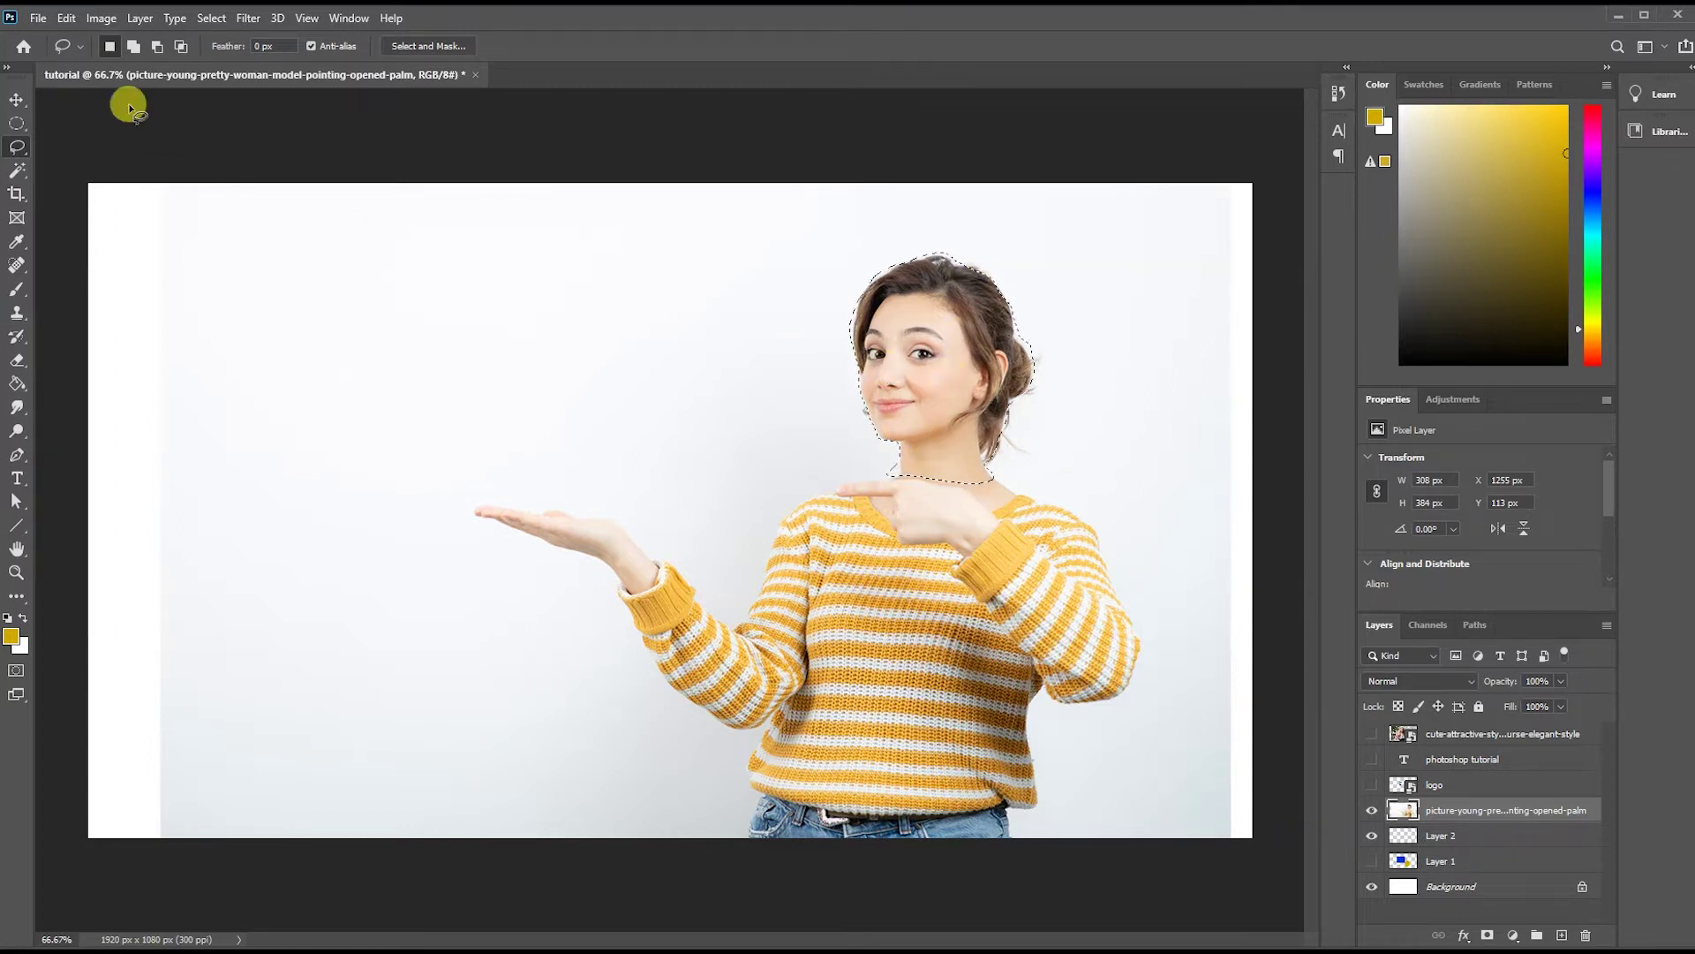
Copy and paste the head onto new Layer 3, hiding the original photo.
left_click(66, 19)
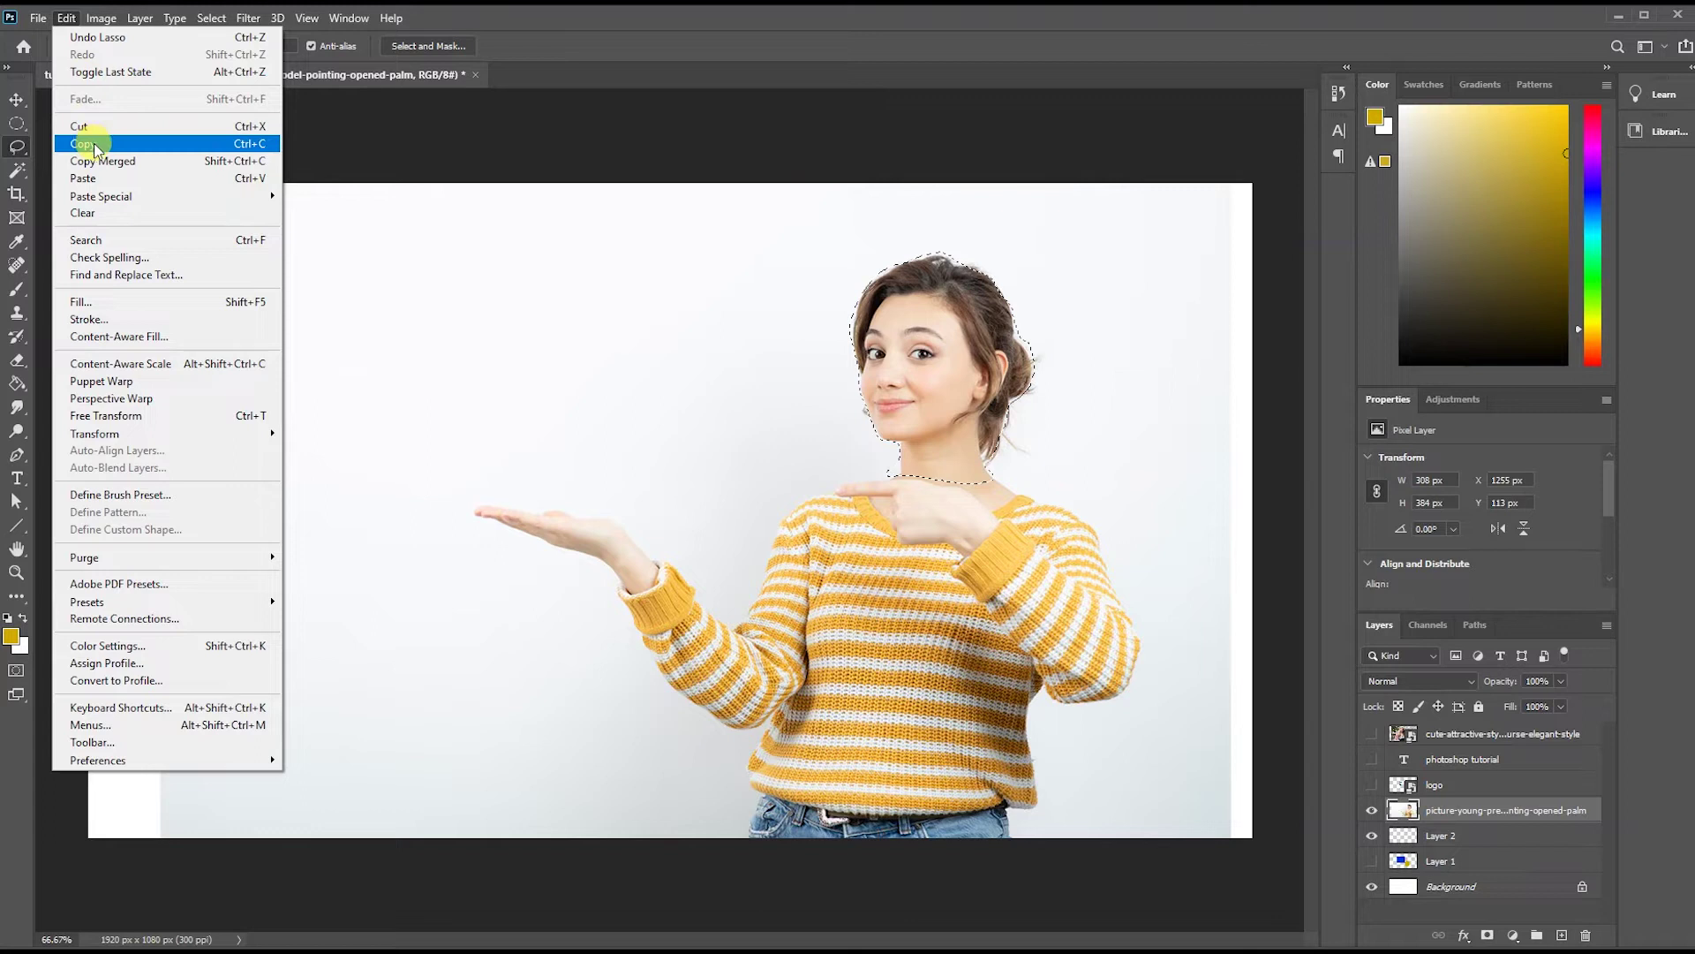
left_click(95, 144)
left_click(67, 18)
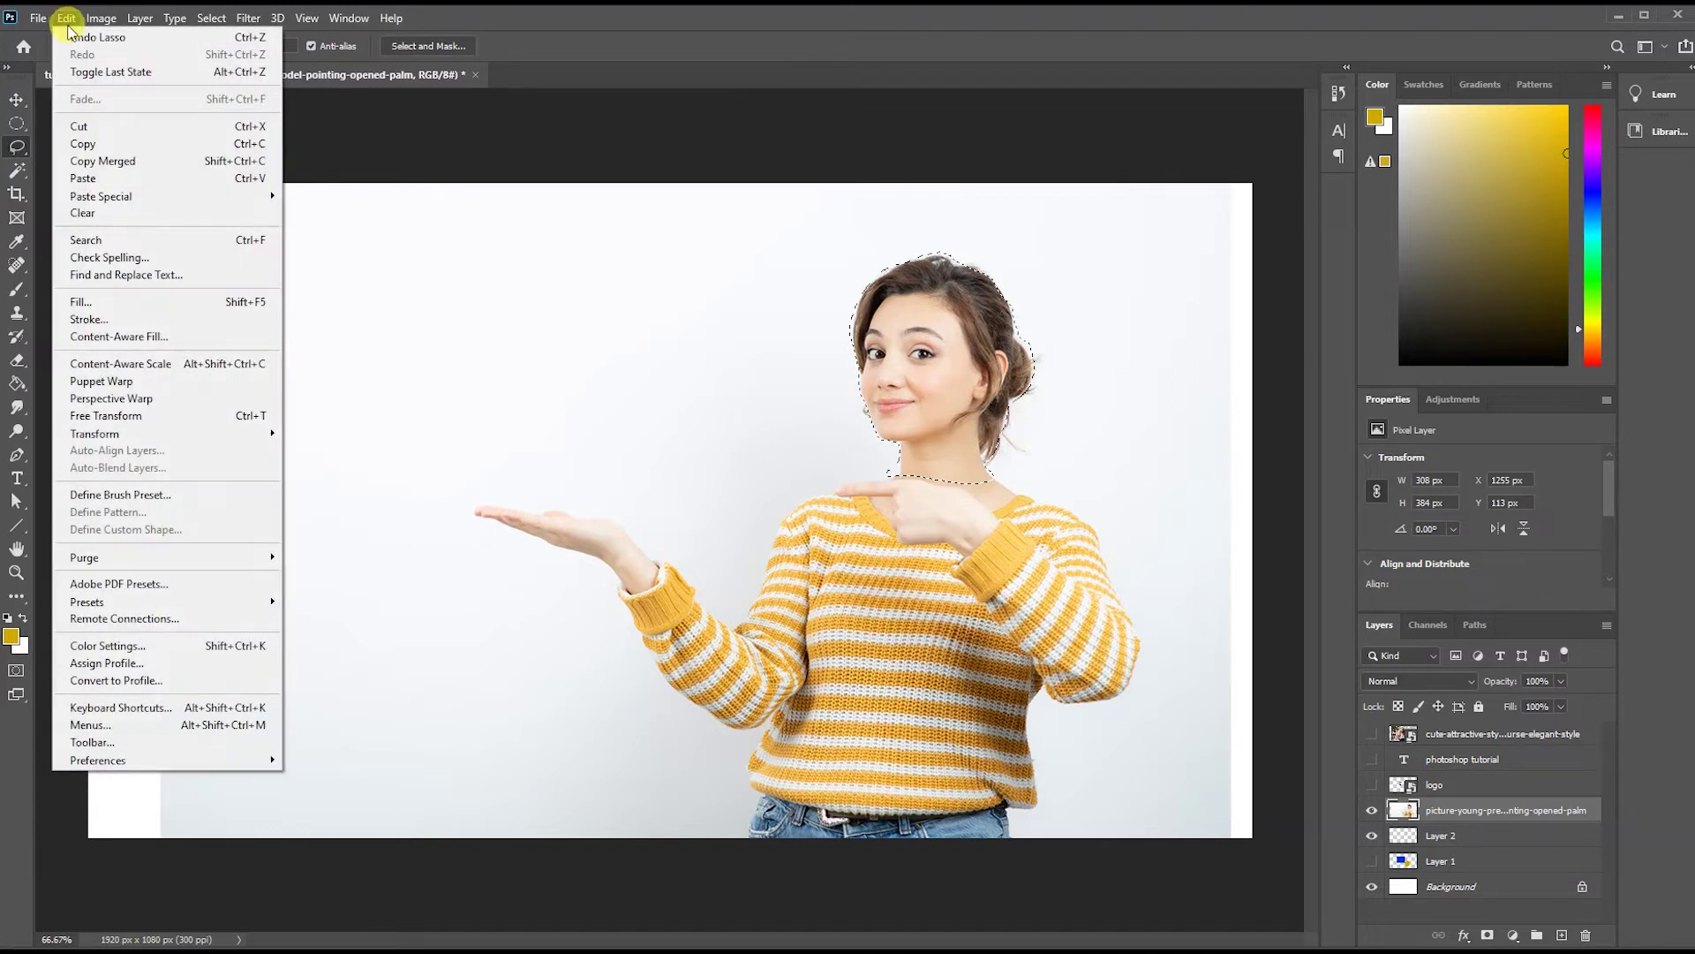
left_click(112, 179)
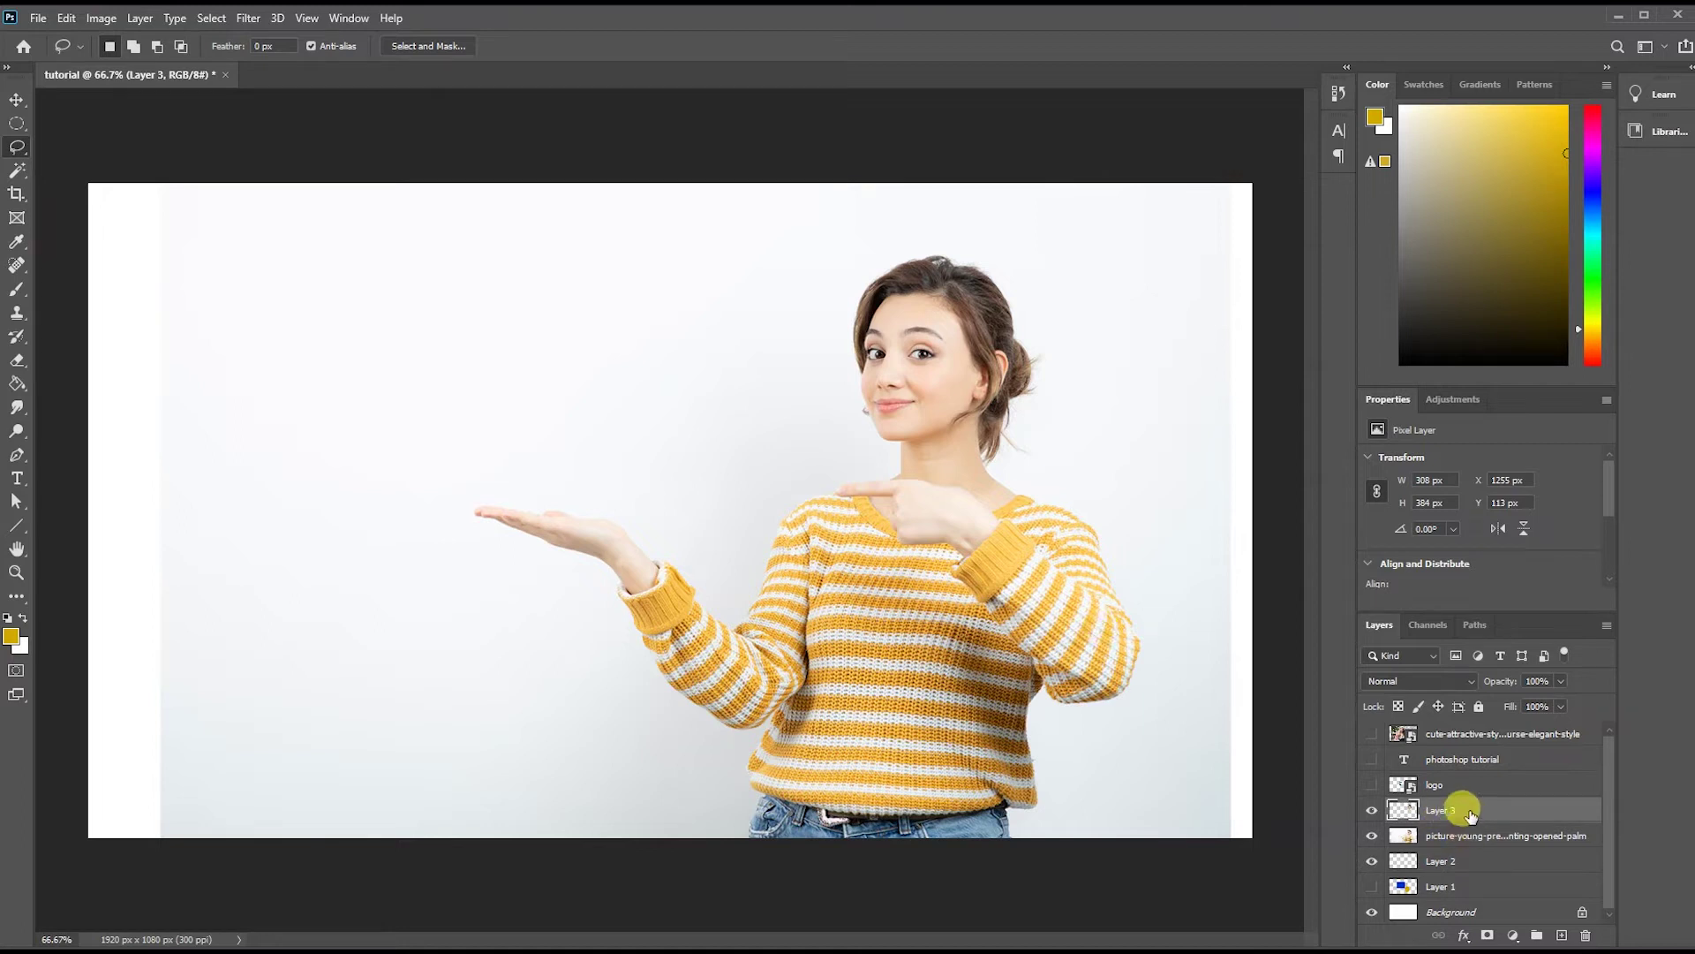
left_click(1455, 835)
left_click(1372, 835)
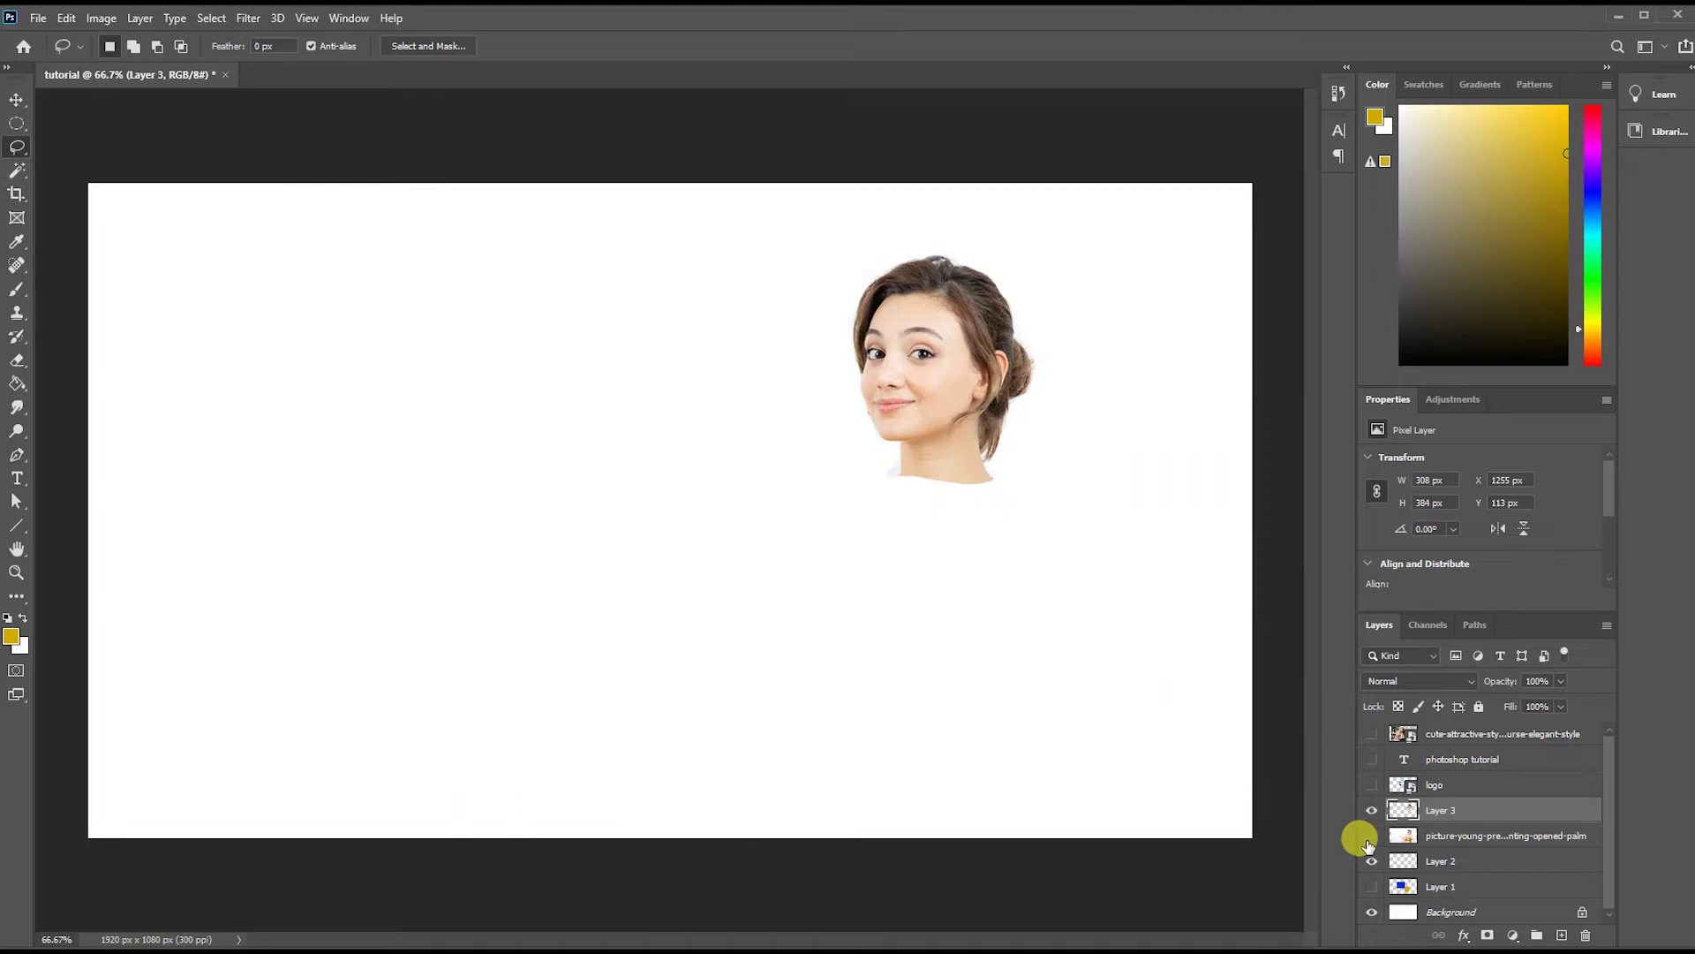
left_click(17, 99)
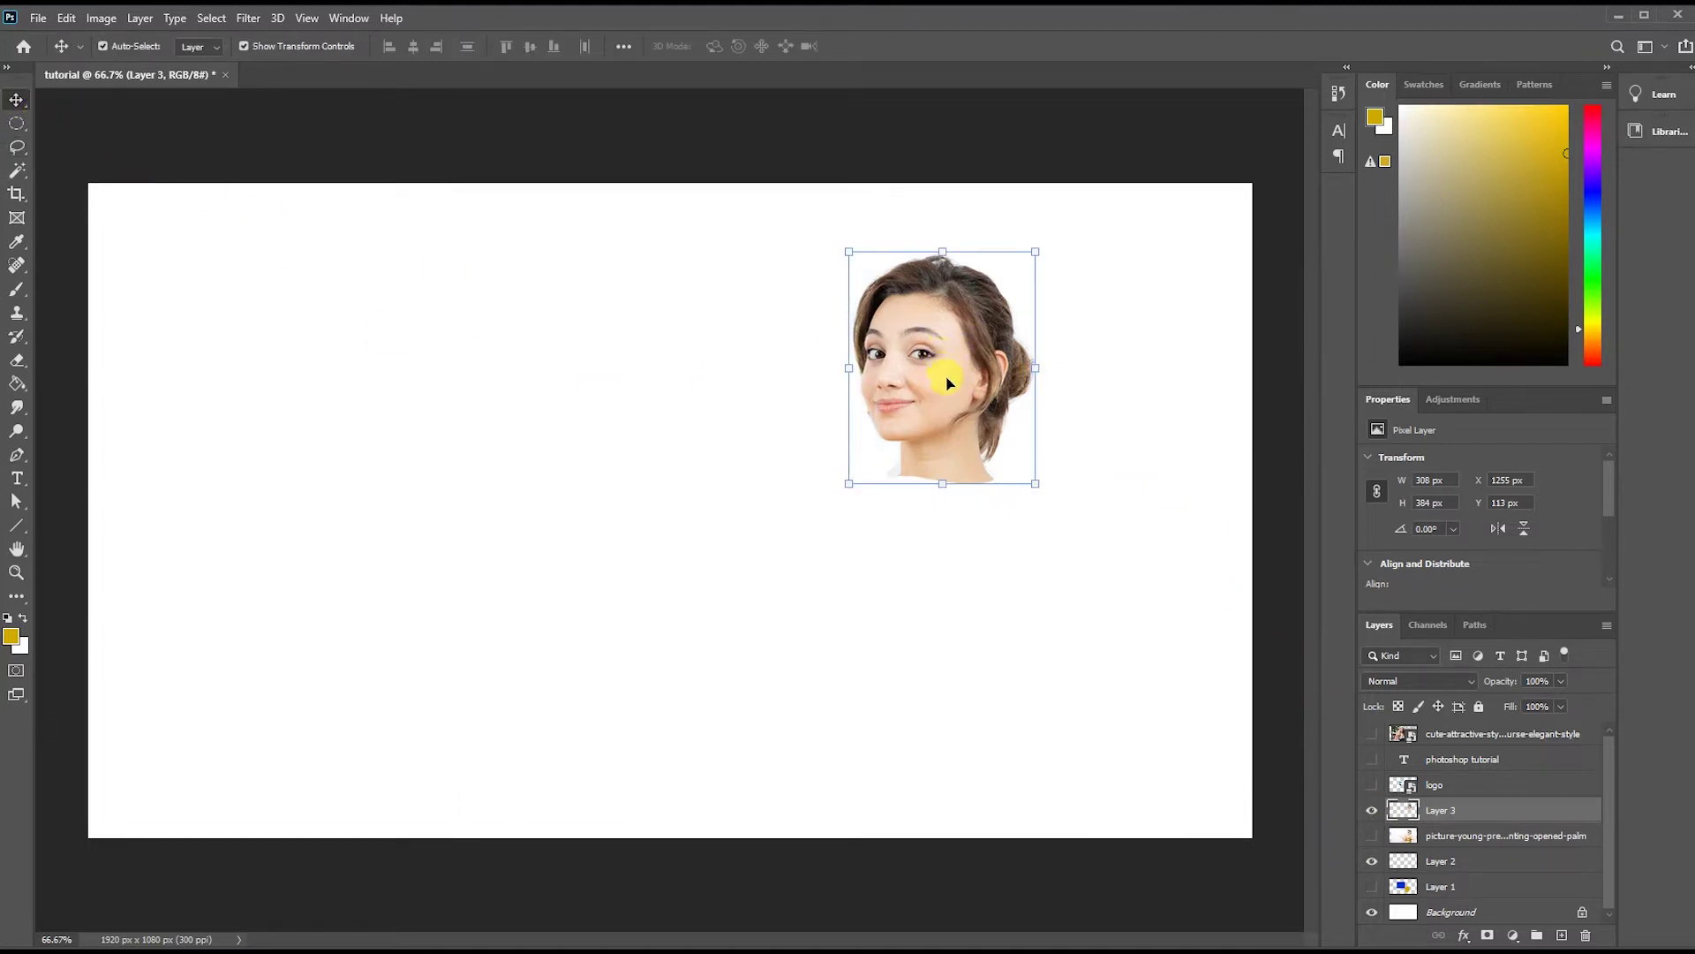
Drag the lassoed head toward the left of the canvas.
left_click_drag(943, 370, 664, 411)
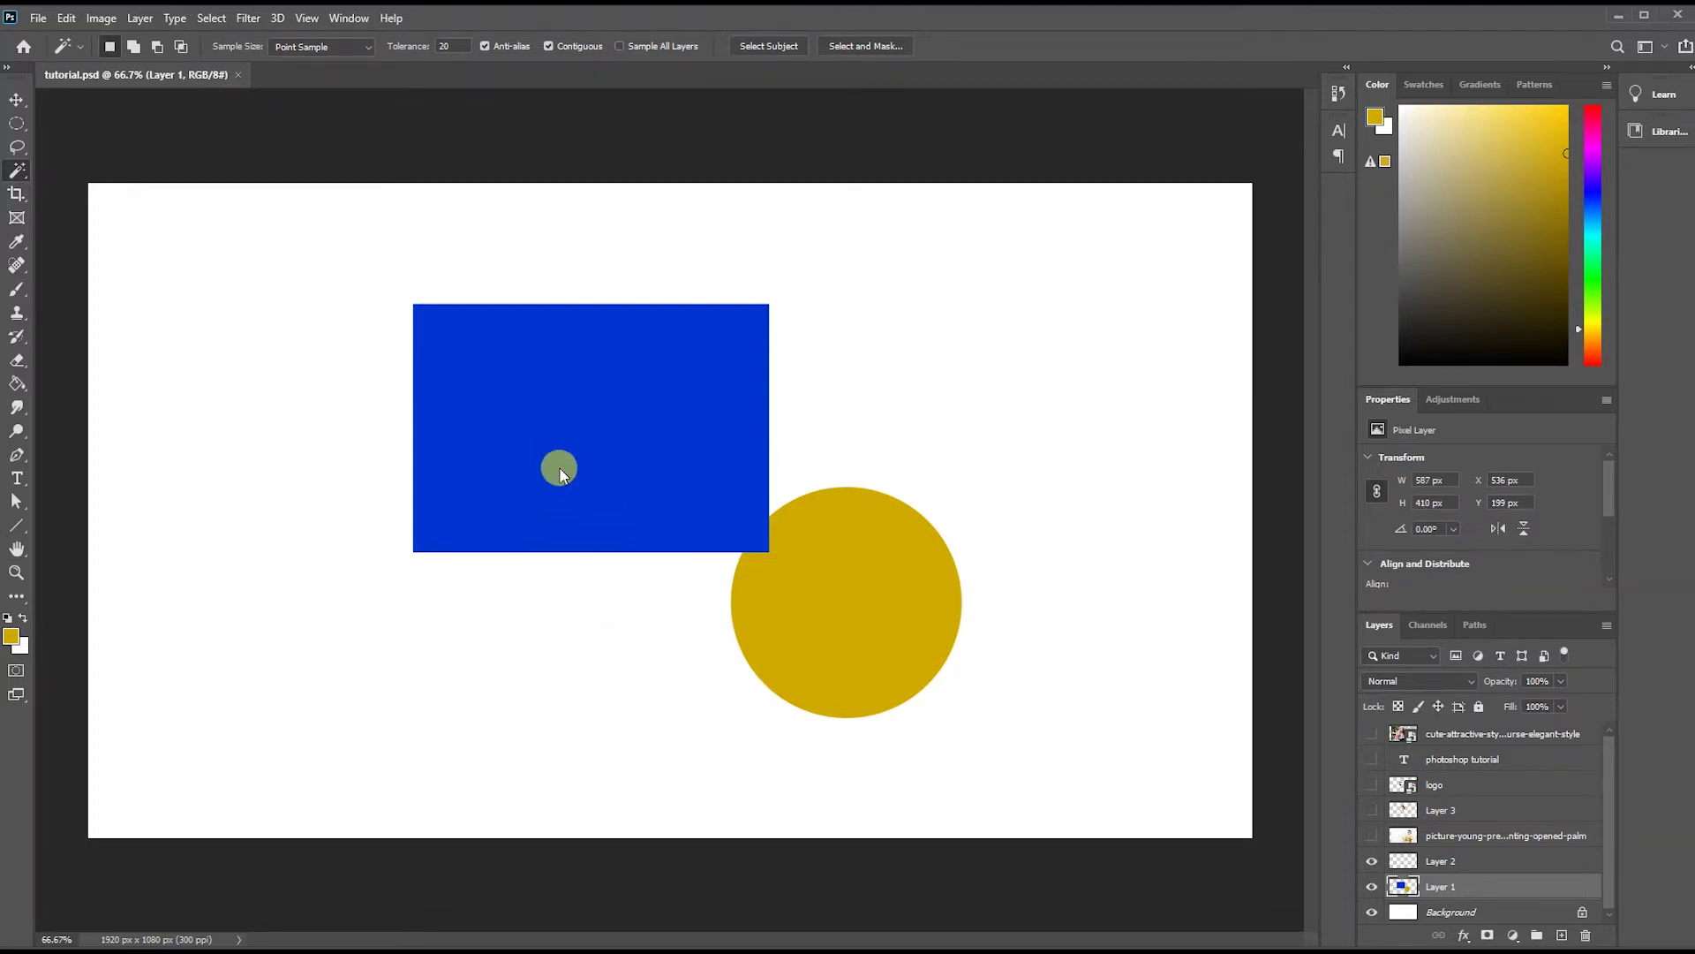
Magic-wand the shapes, trial-delete the rectangle, then hide Layer 1 and show the pink-coat photo.
left_click(540, 366)
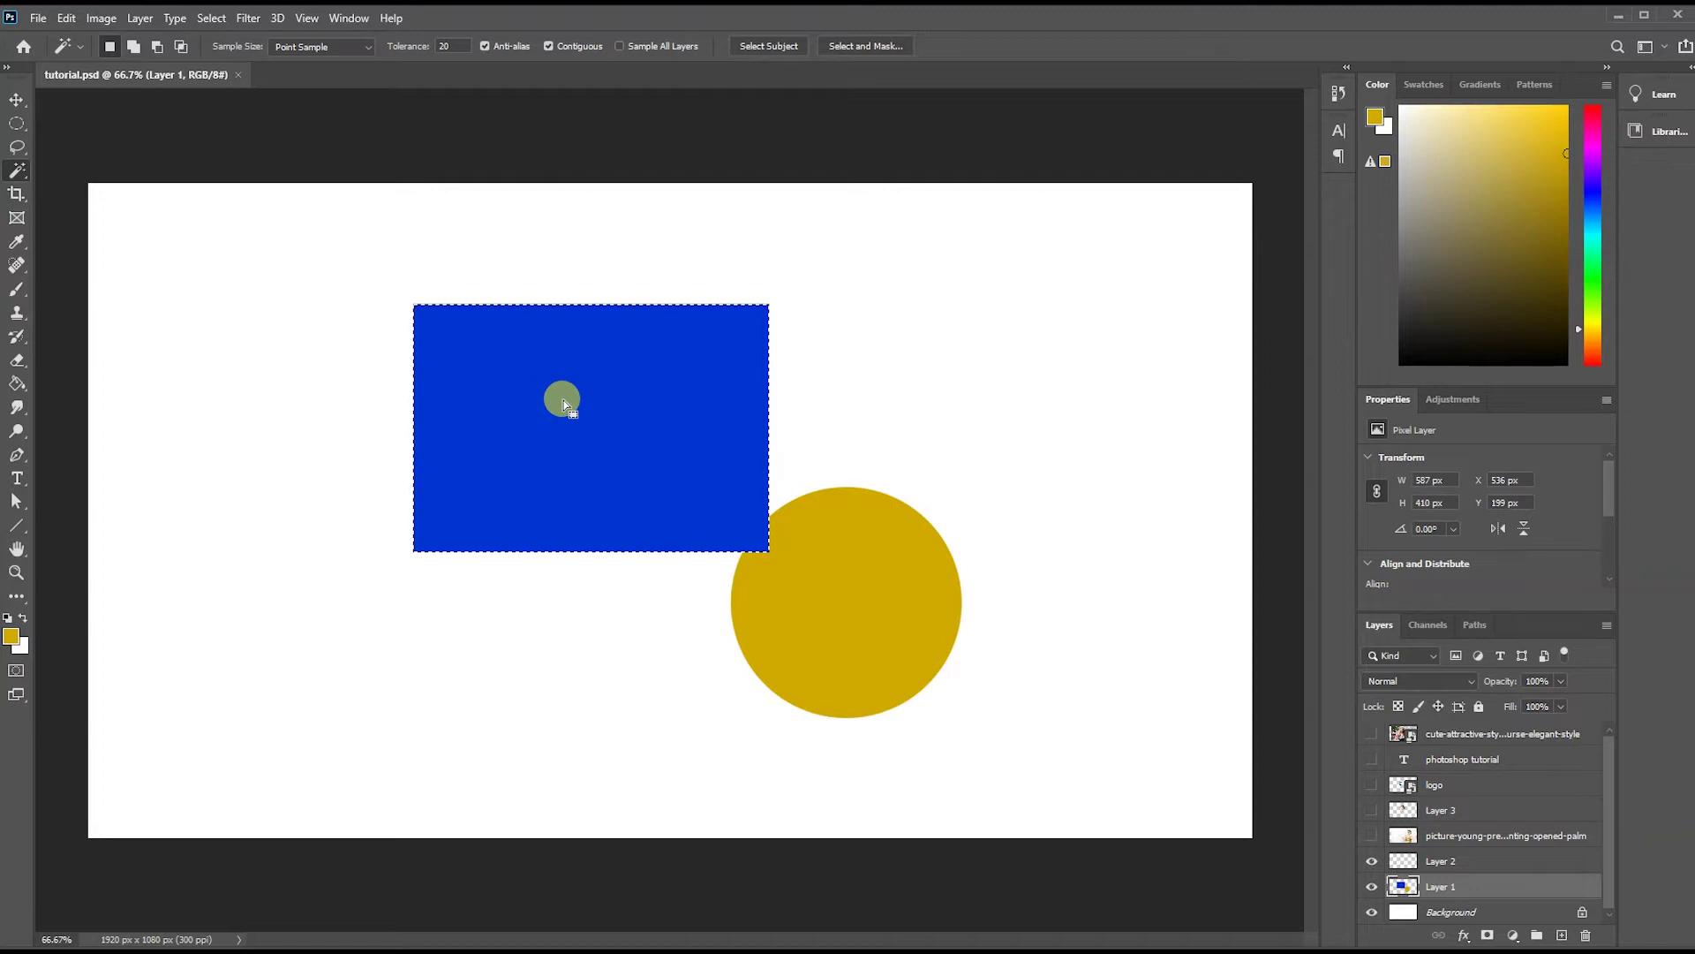
key("Delete")
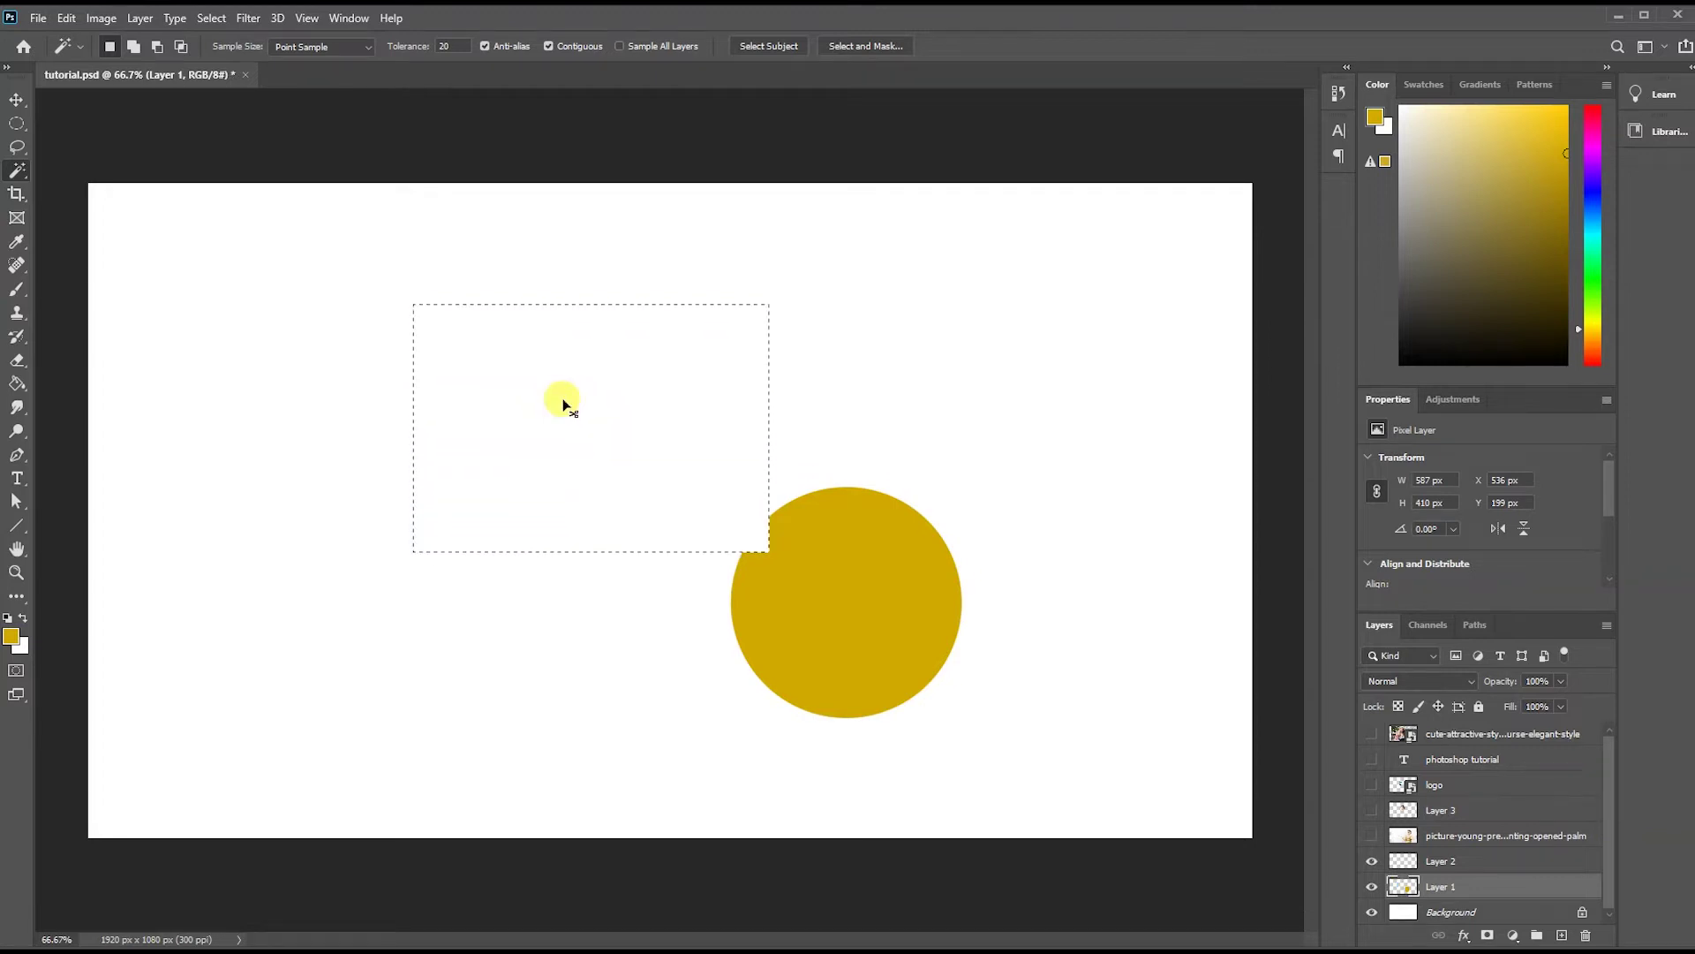
key("ctrl+z")
left_click(840, 583)
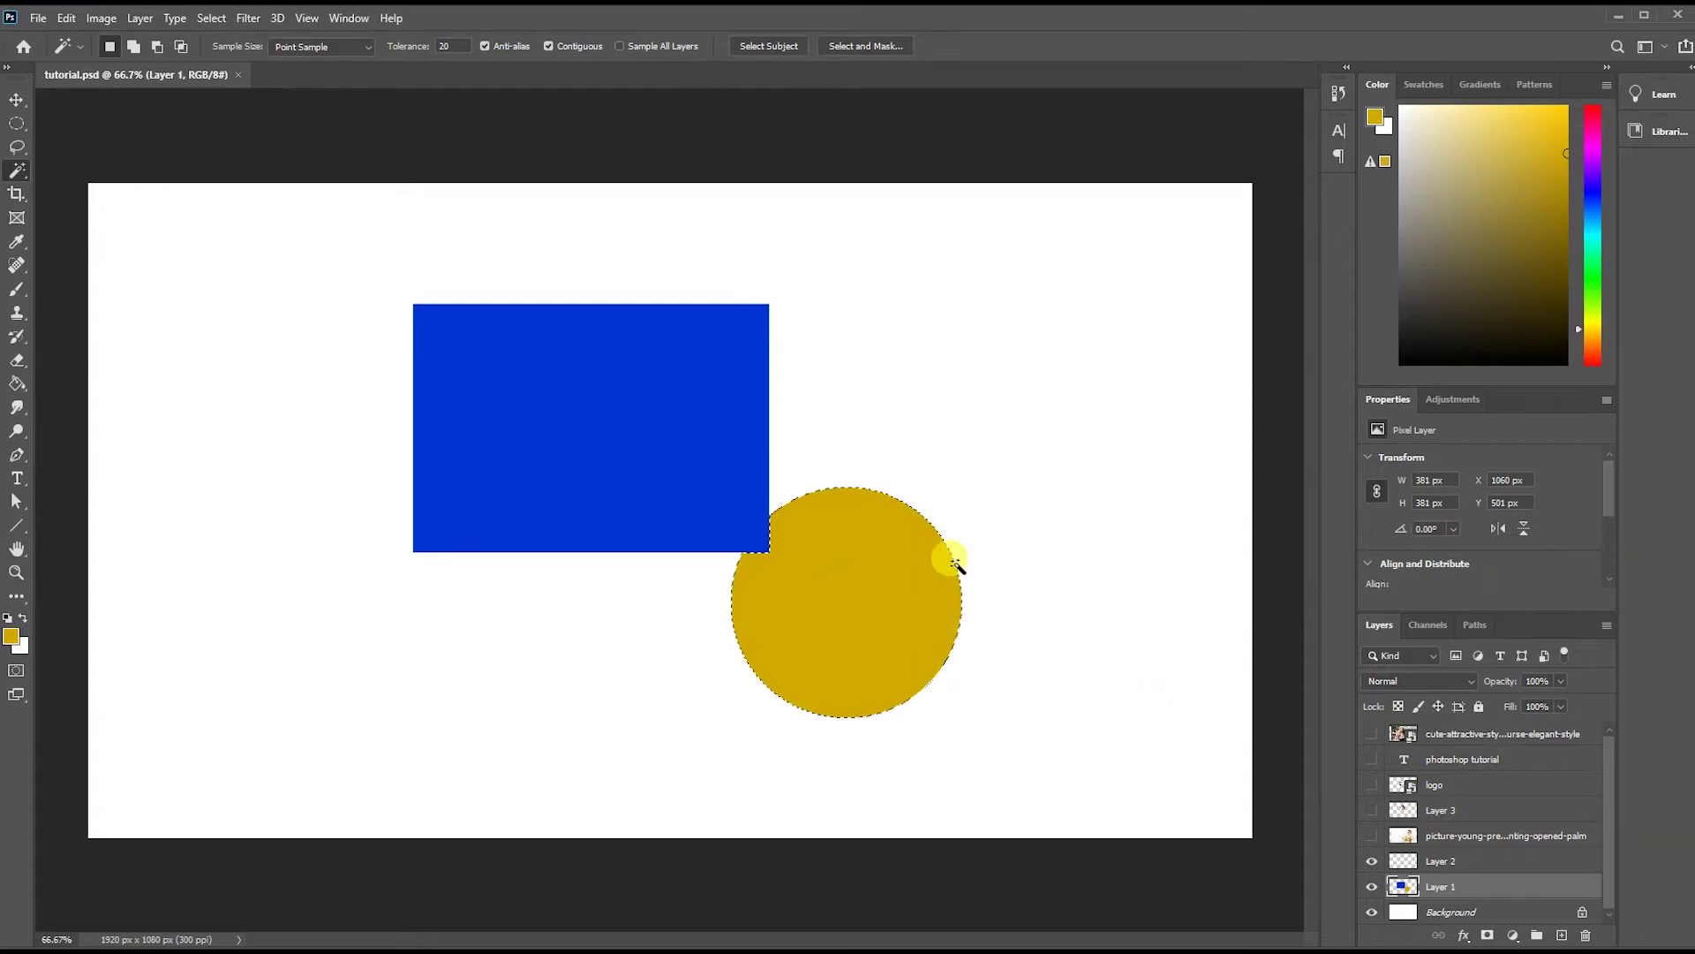
left_click(1372, 885)
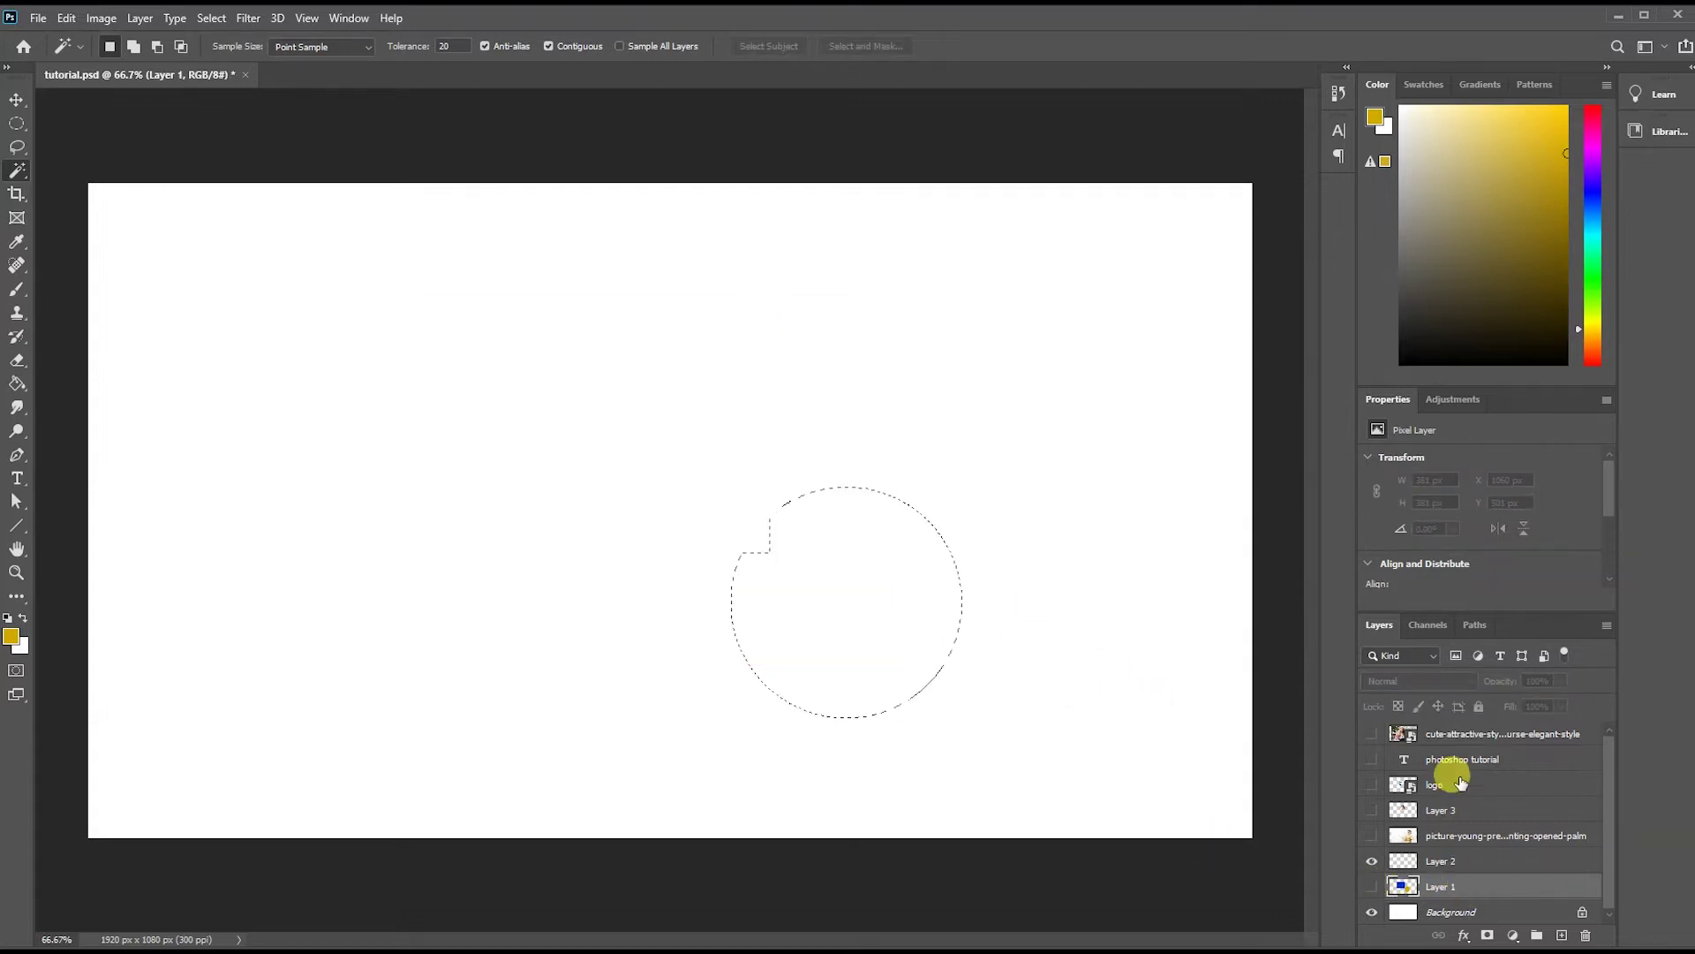
left_click(1448, 734)
left_click(1371, 733)
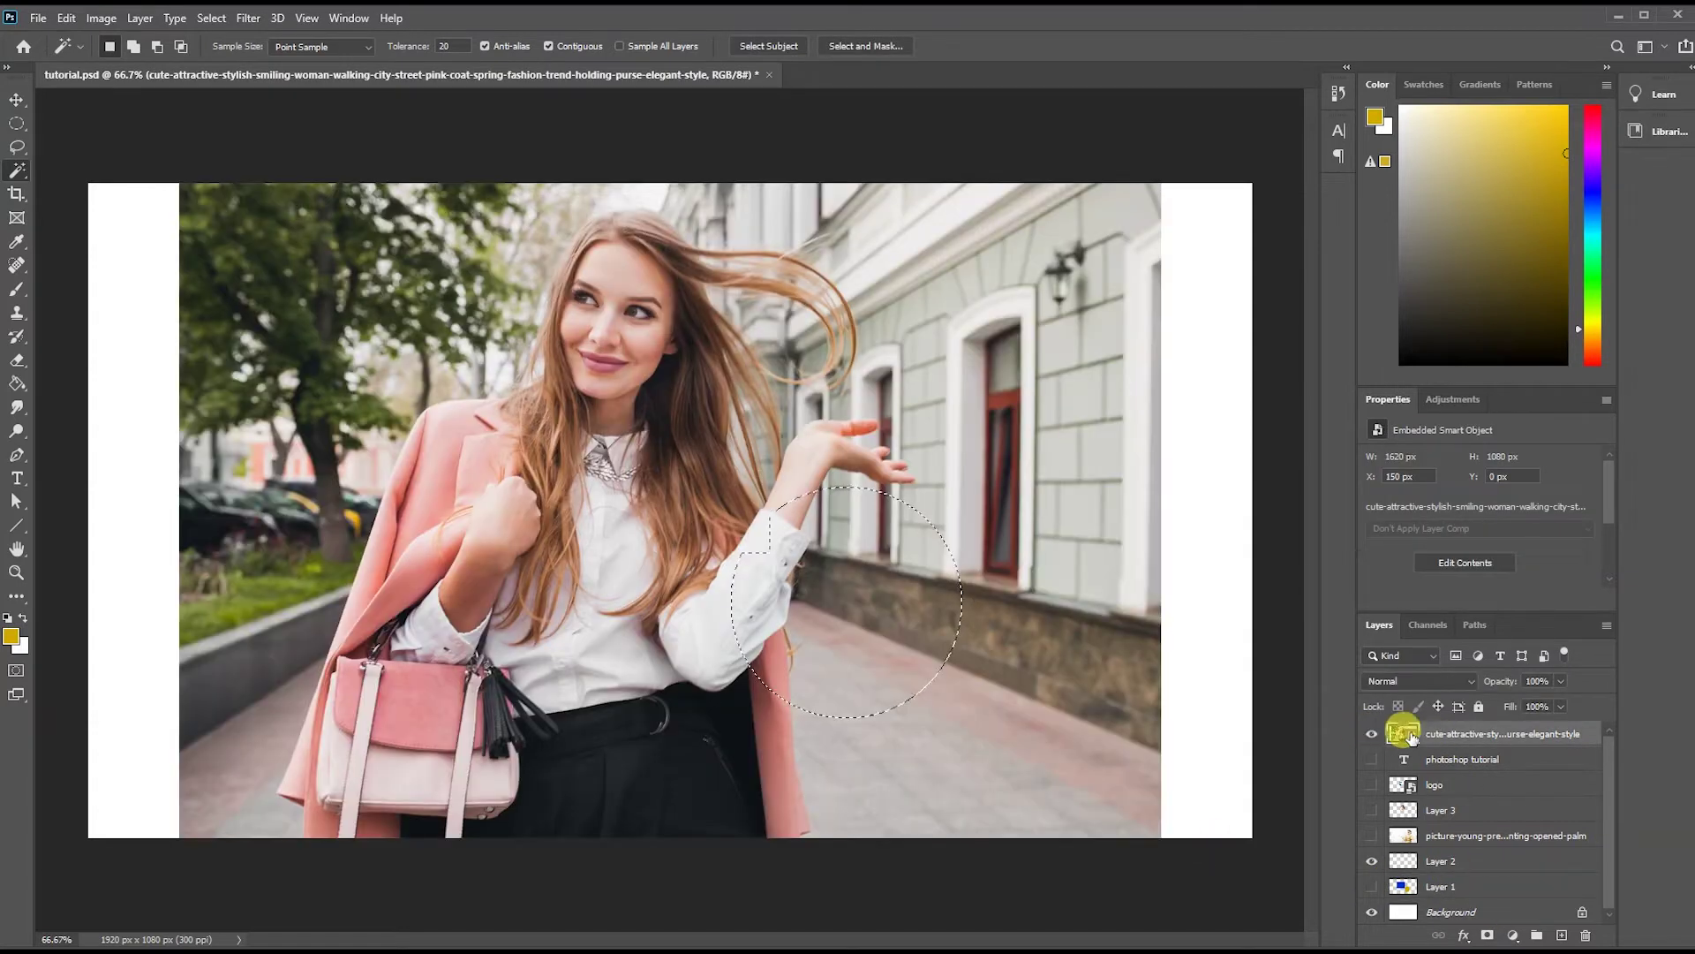
key("ctrl+d")
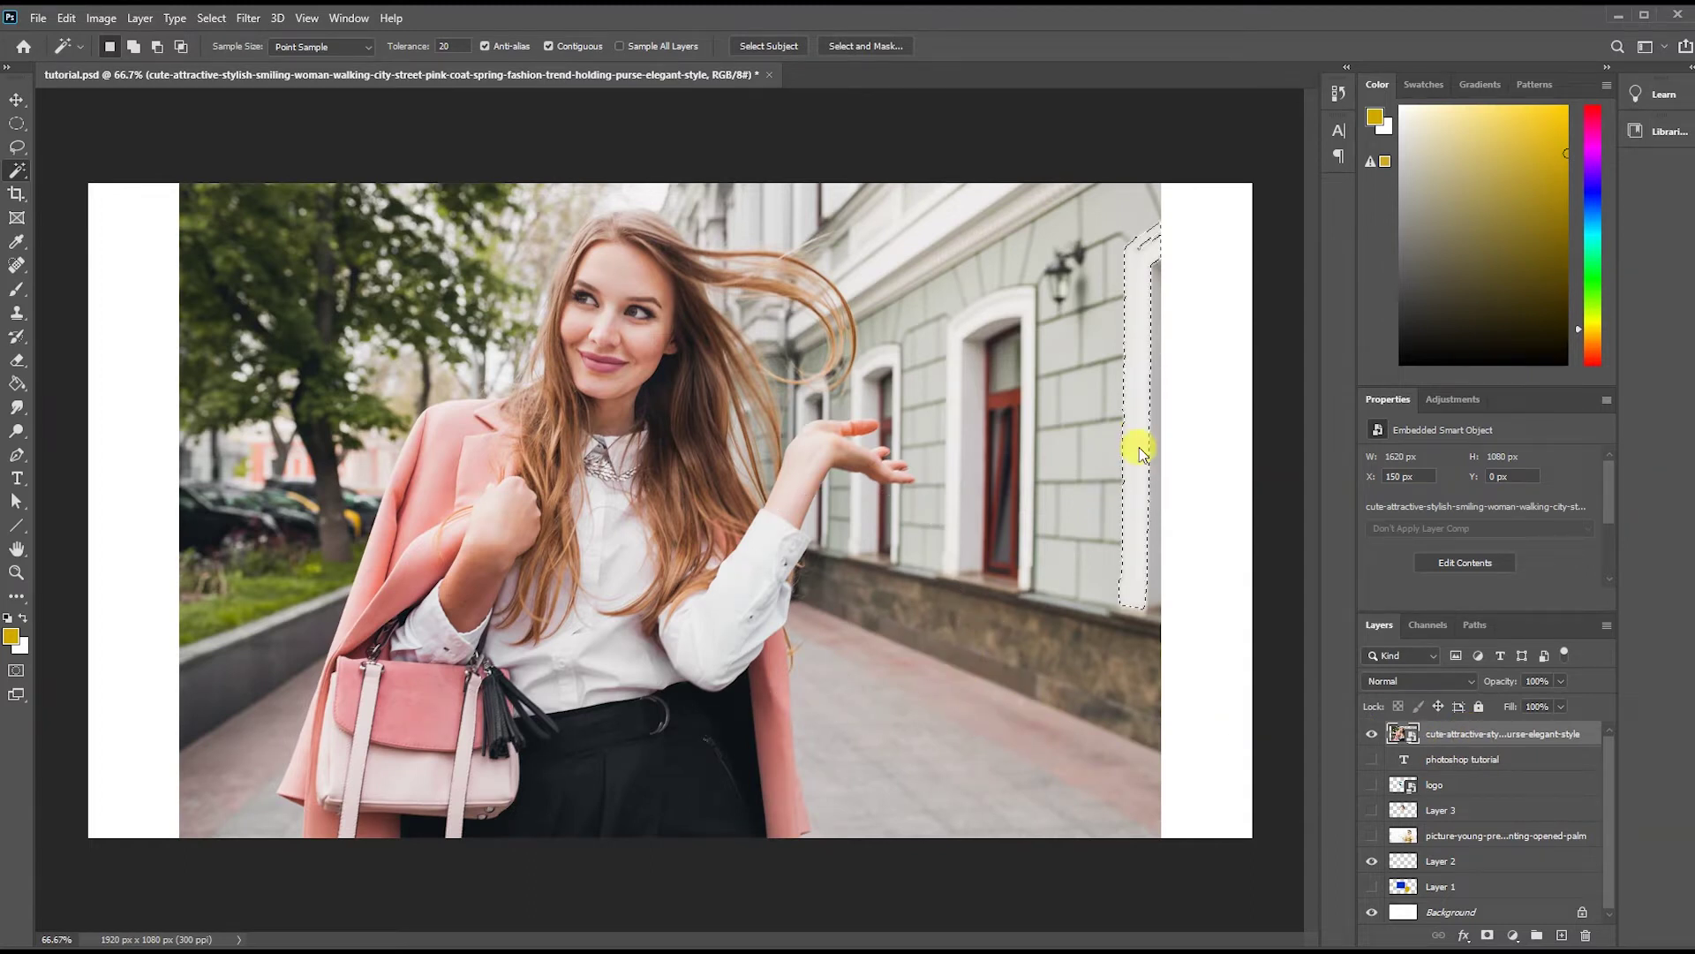
left_click(706, 643)
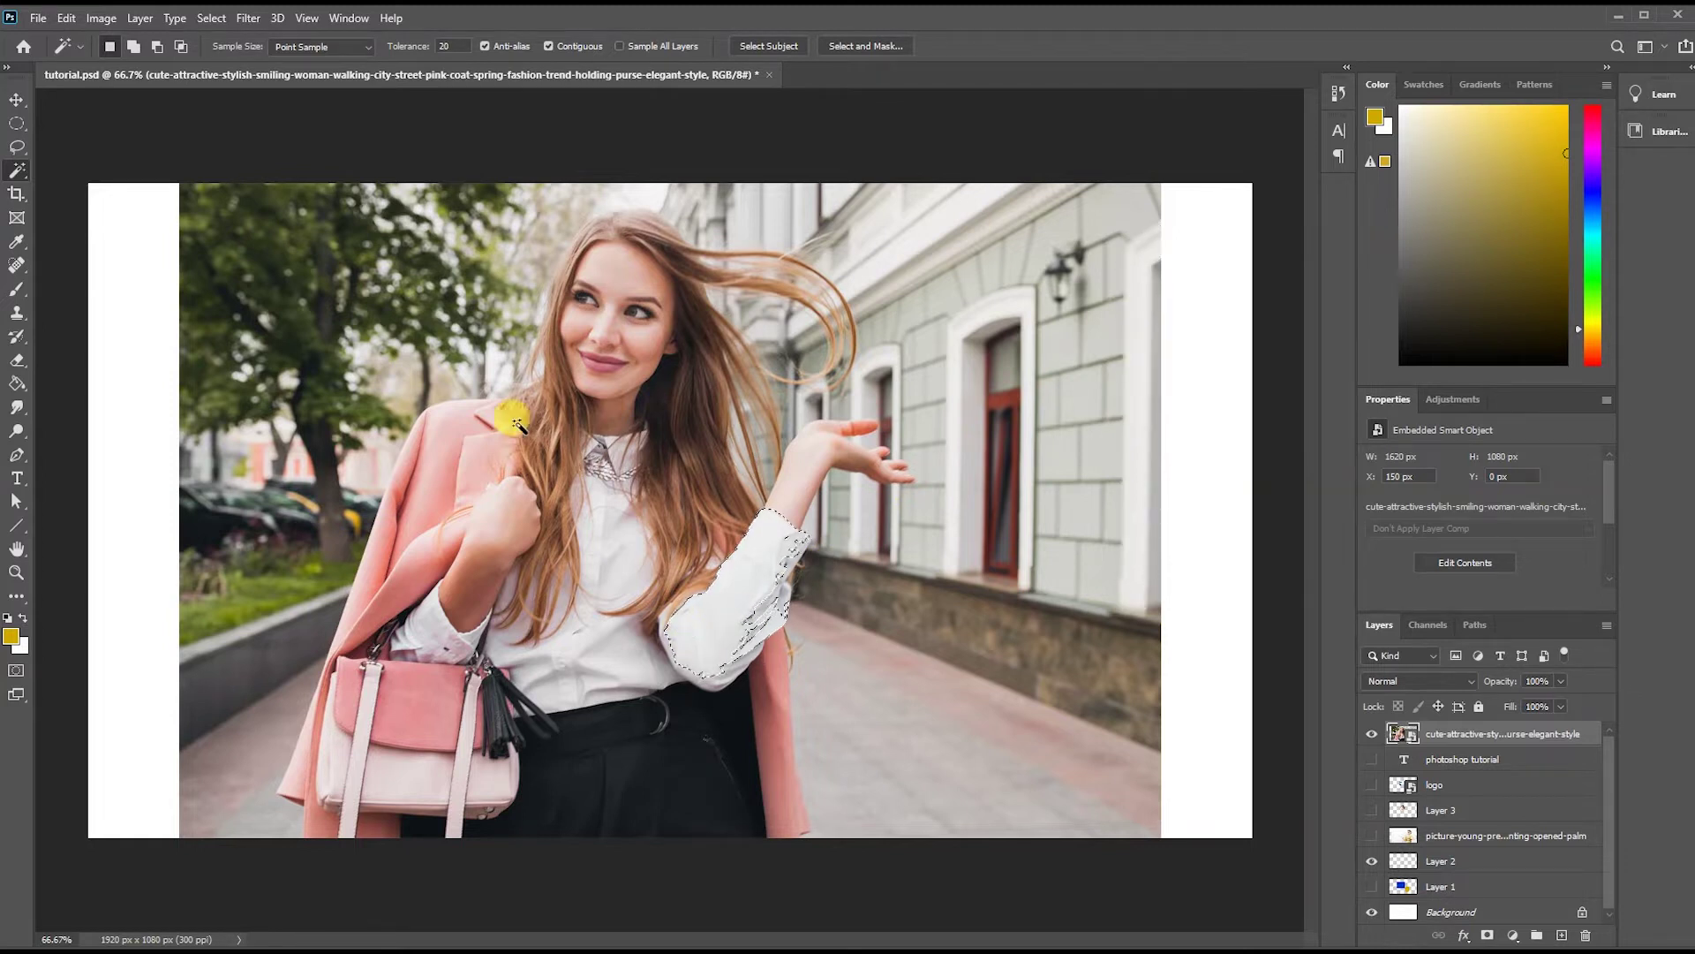
left_click(623, 574)
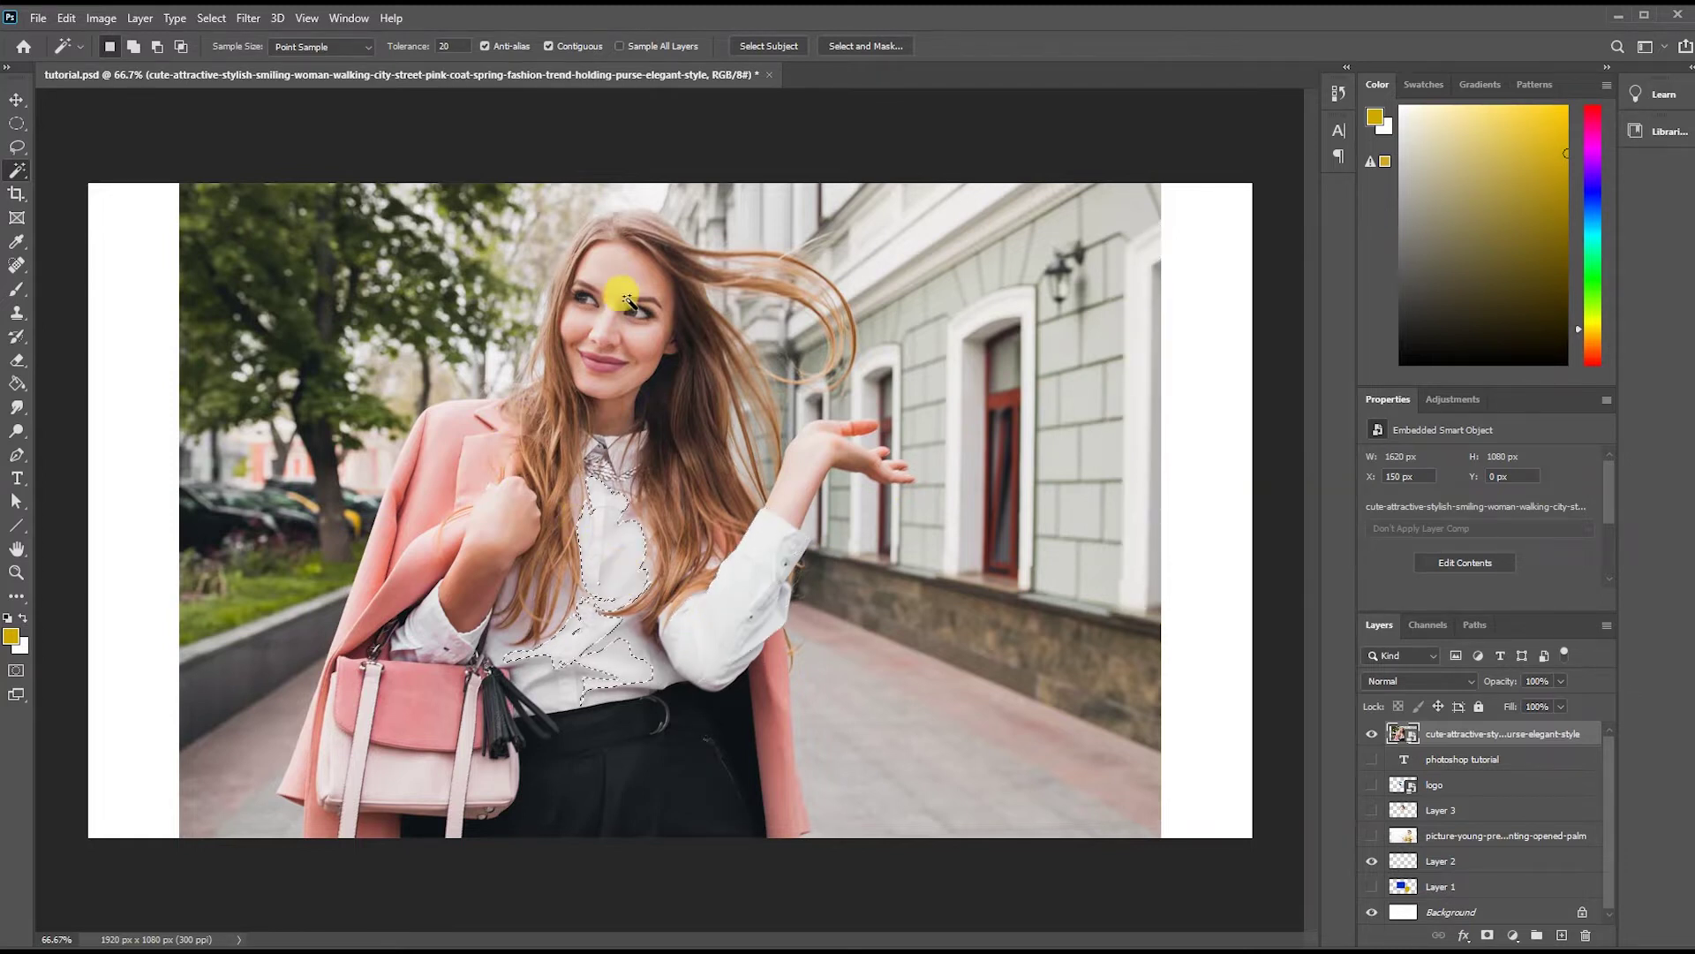
left_click(964, 390)
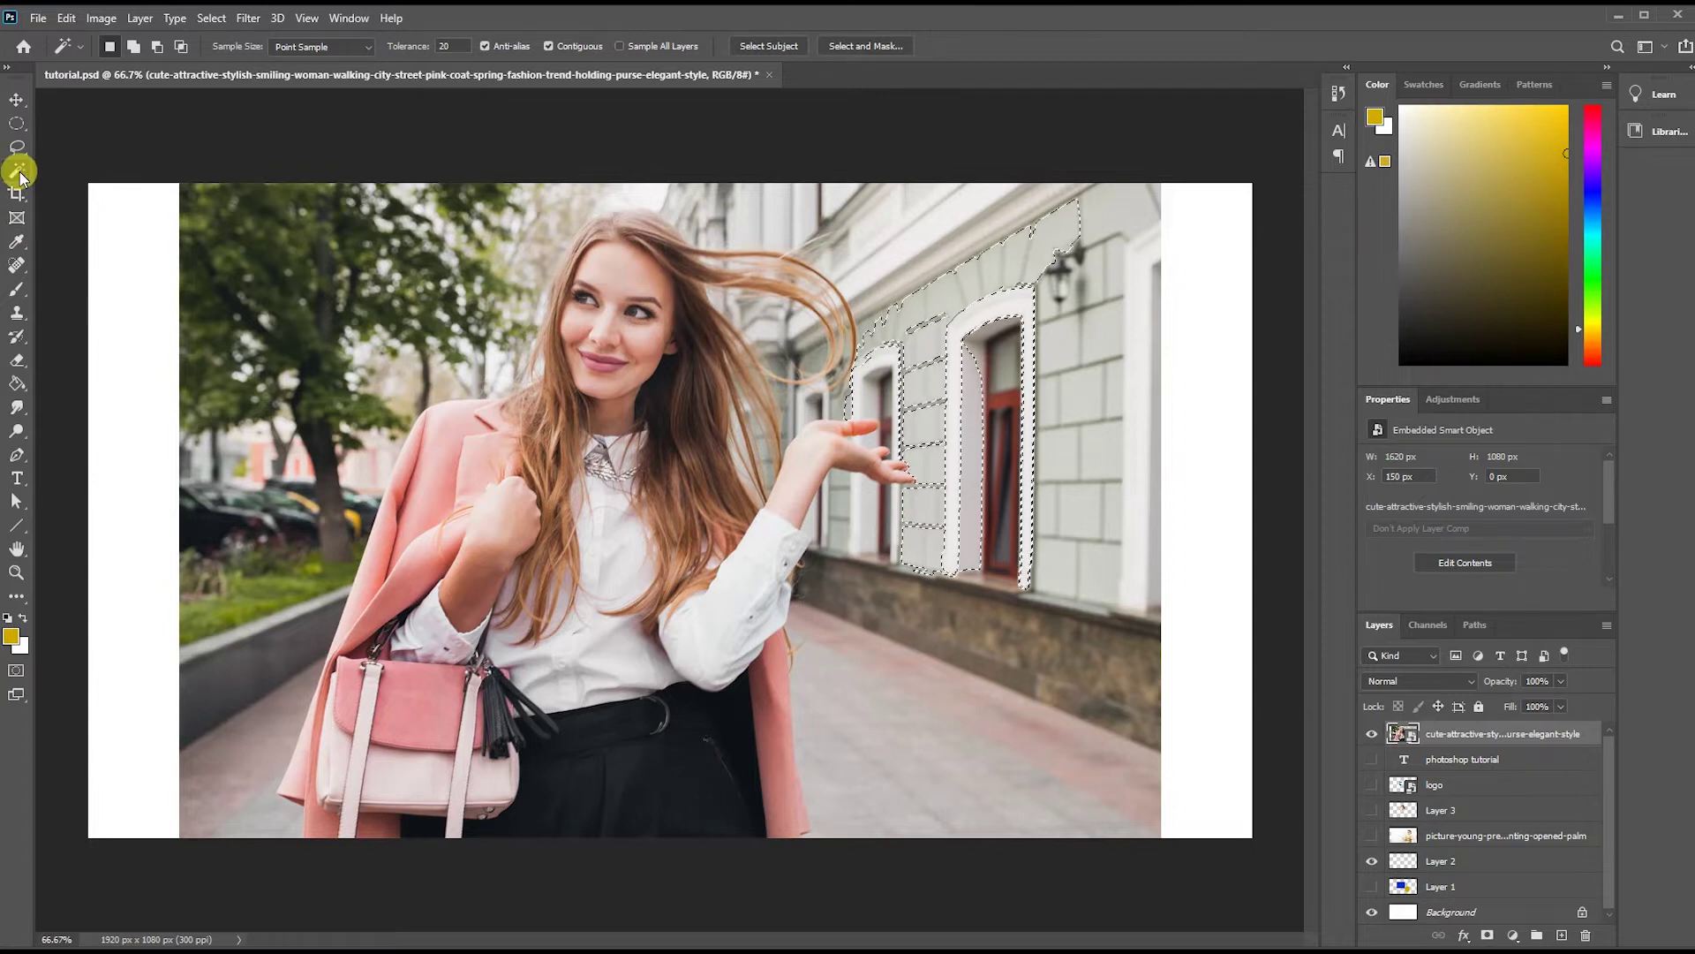
key("ctrl+d")
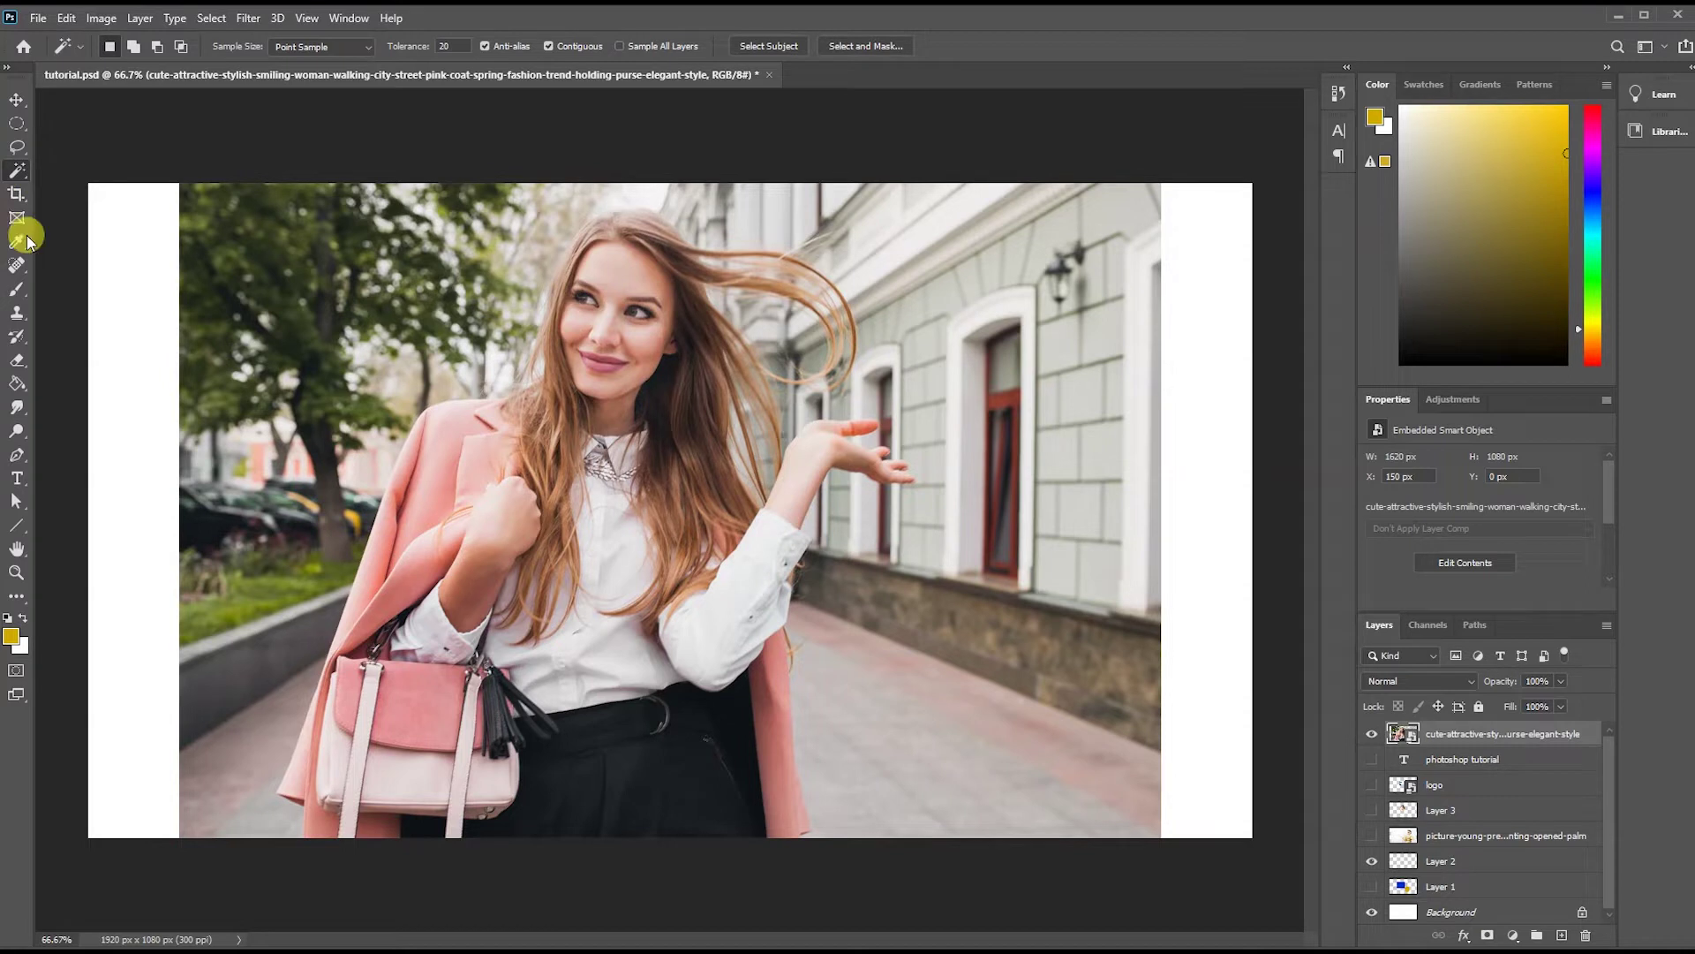
Crop away the white margins on the left and right of the photo.
left_click(16, 193)
left_click(180, 222)
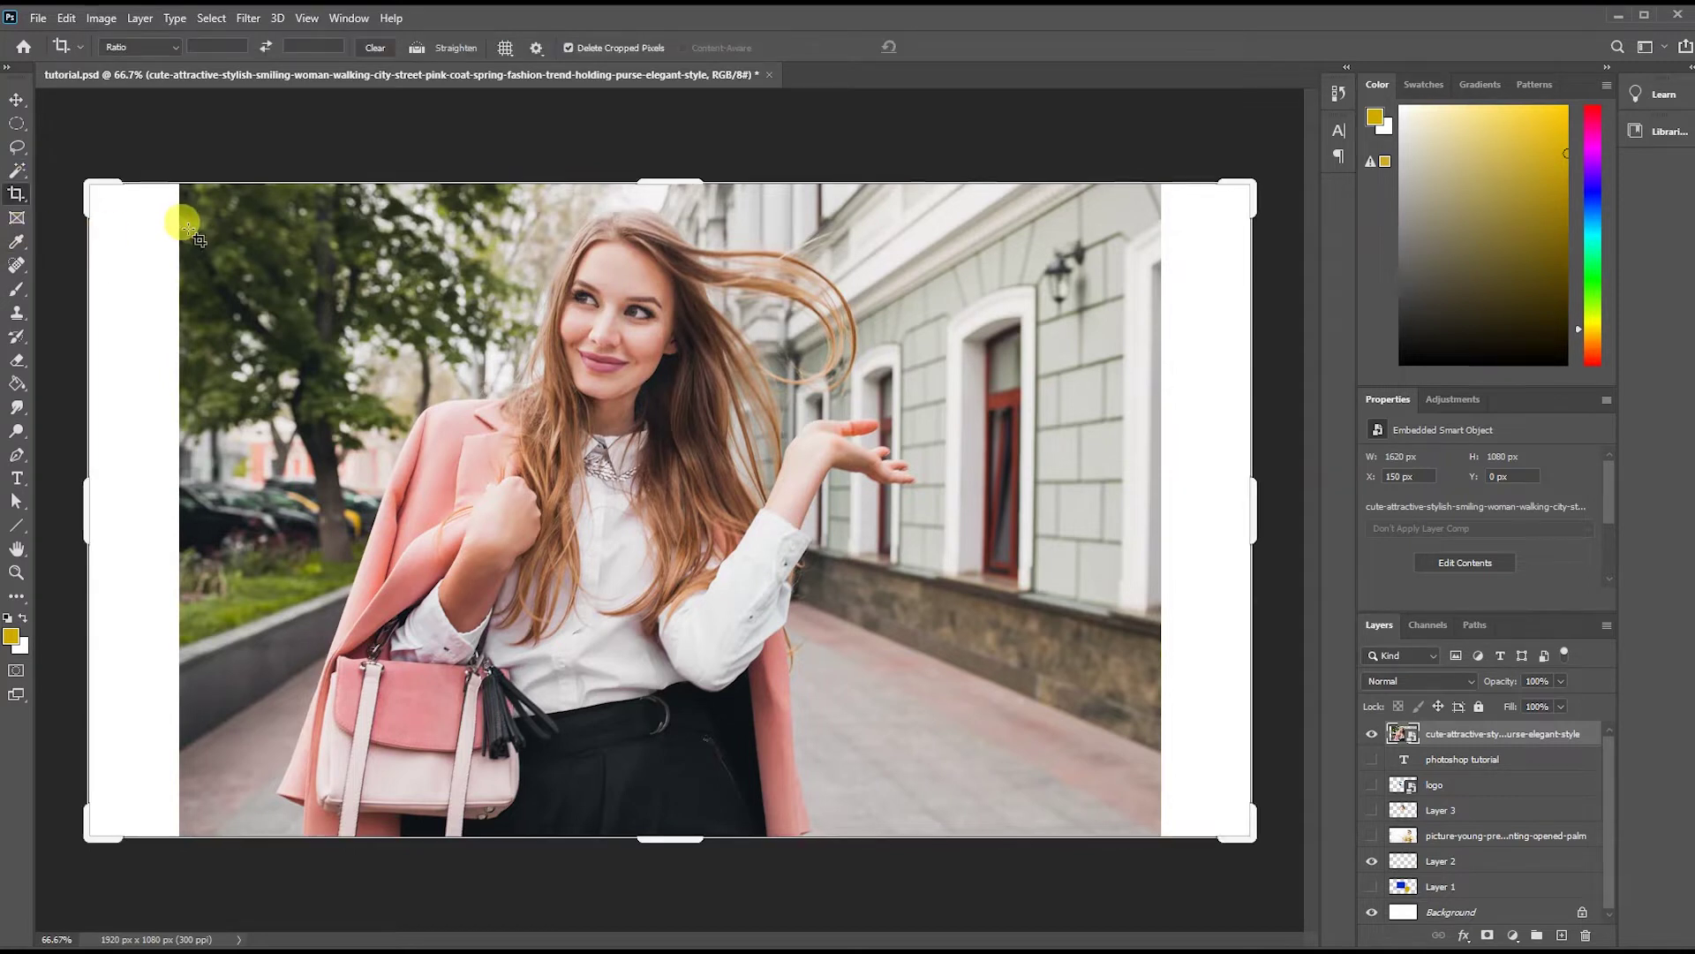
left_click_drag(89, 510, 131, 514)
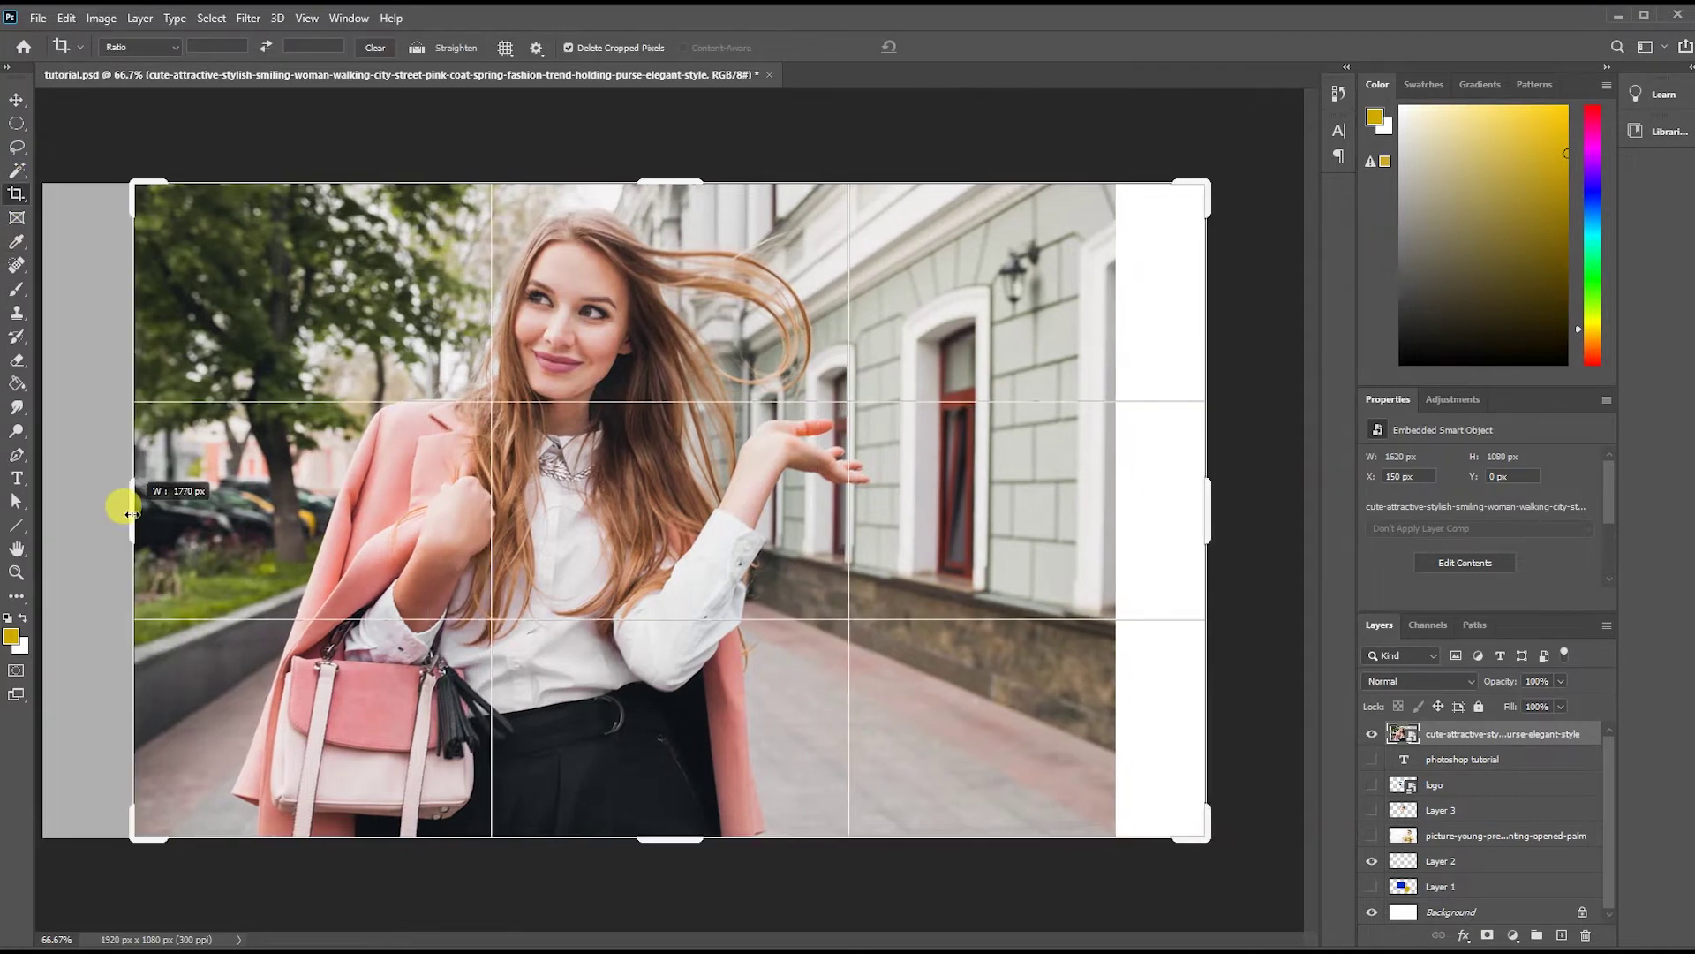
left_click_drag(1206, 520, 1162, 531)
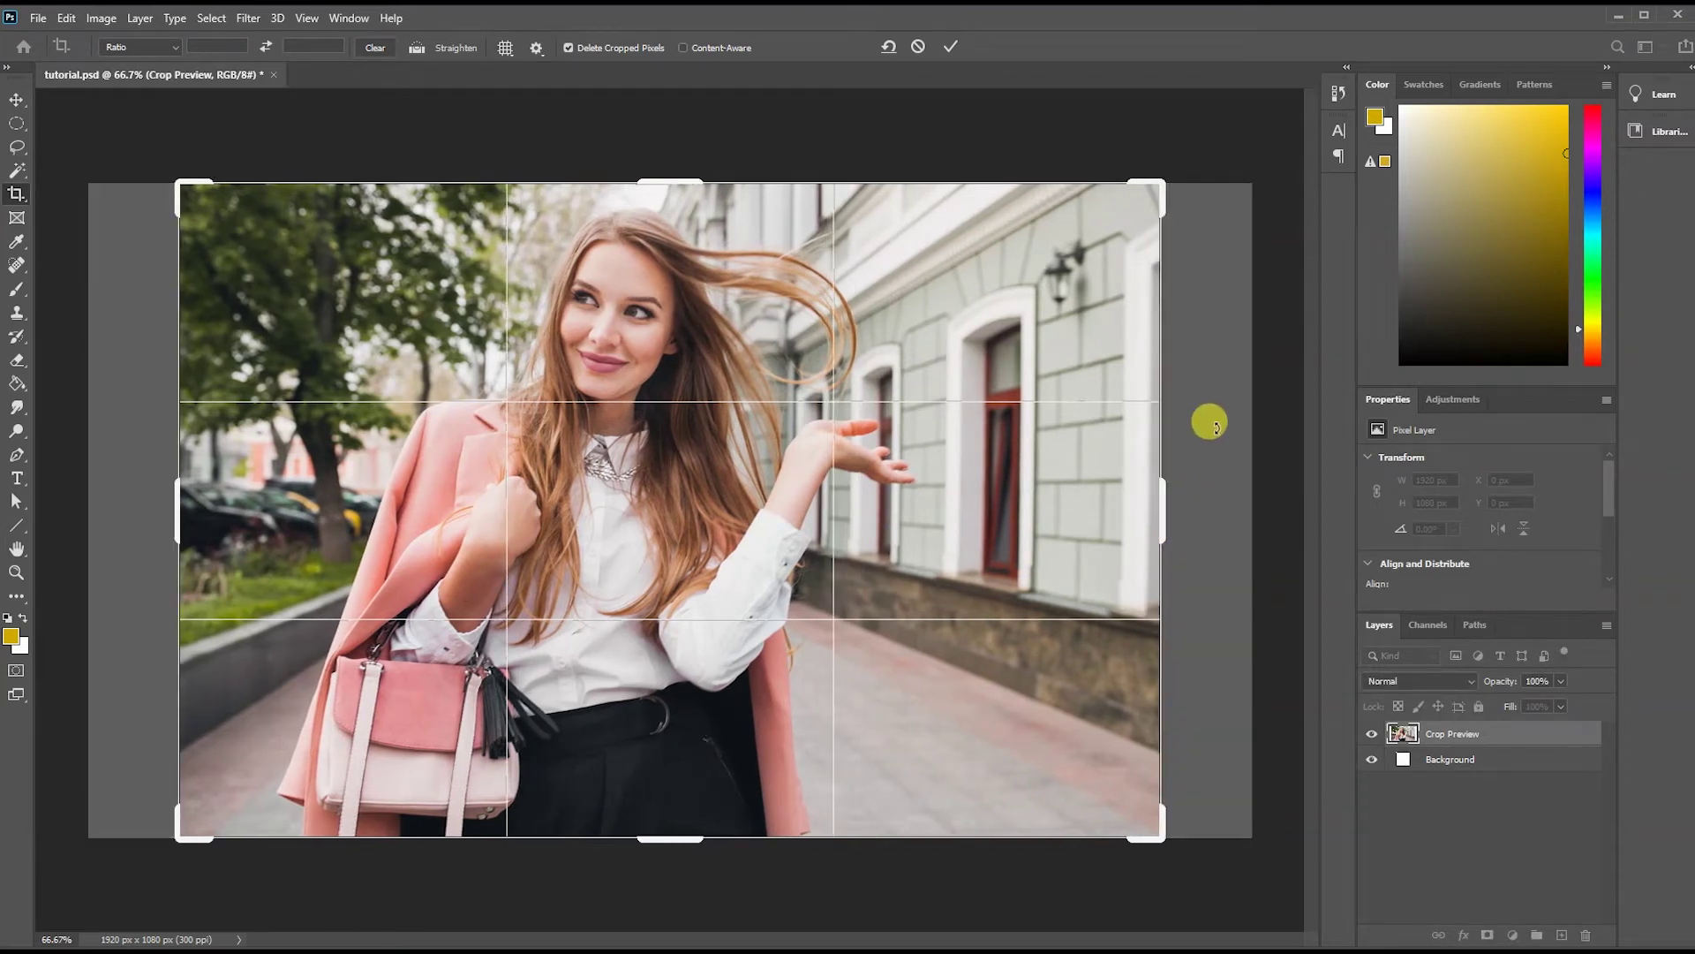
left_click(954, 47)
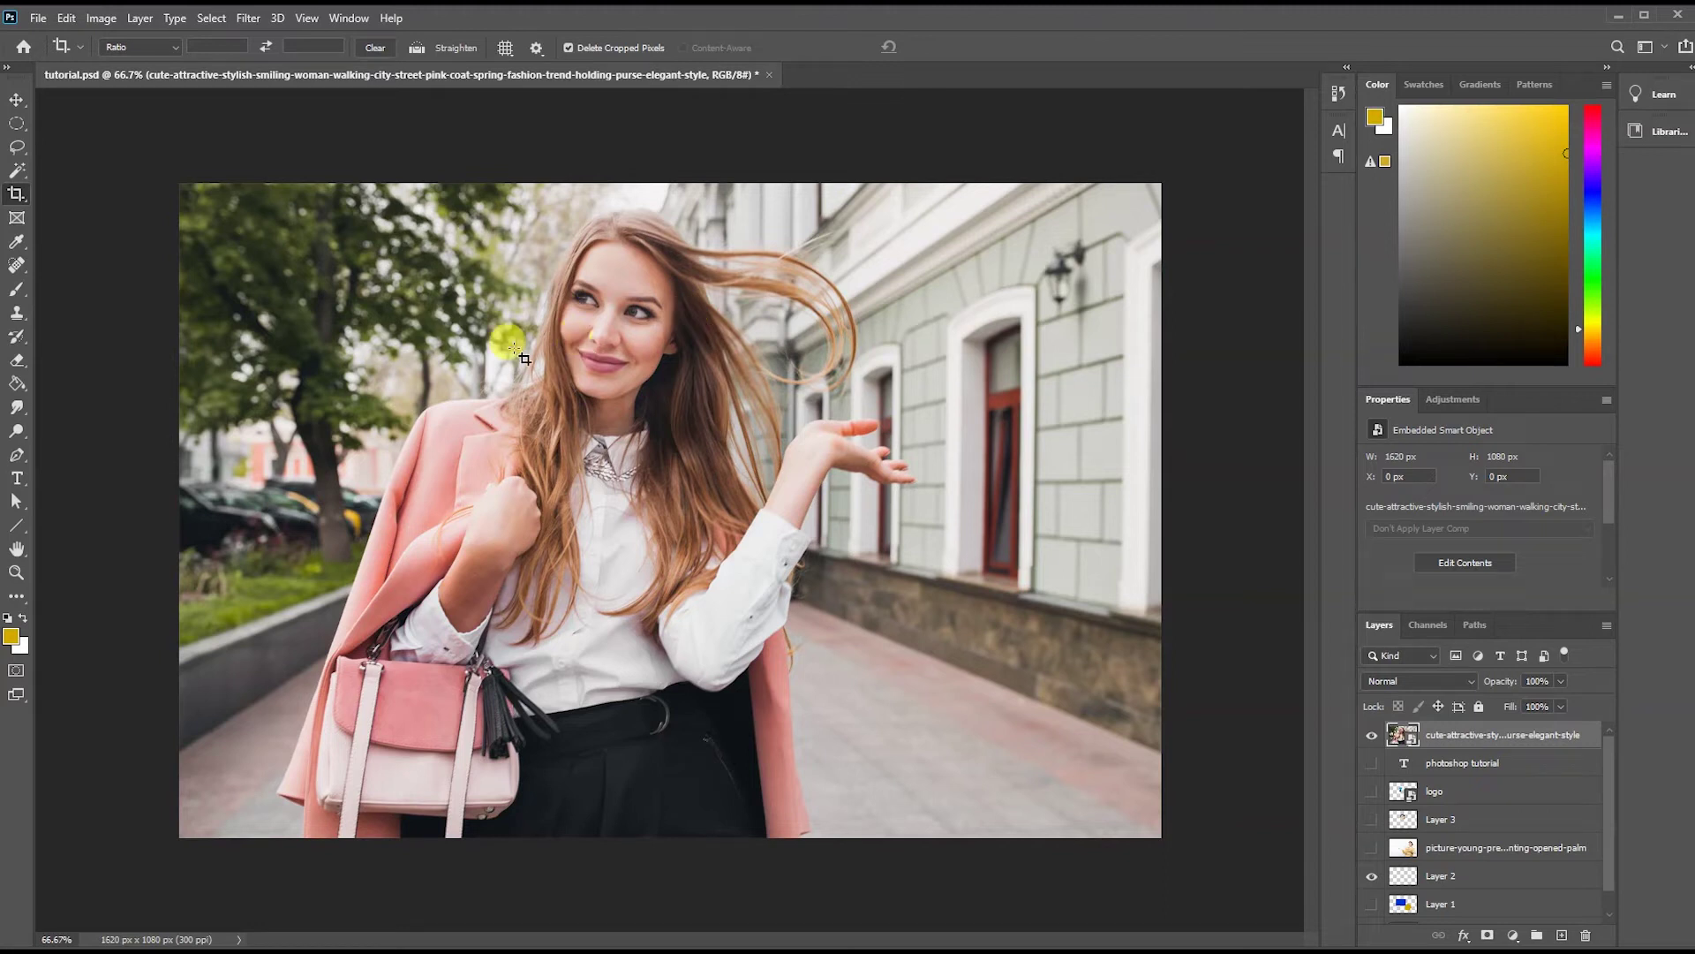
Crop around the woman's upper body, save, then undo the crop.
mouse_move(351, 202)
left_mouse_down()
mouse_move(890, 679)
mouse_move(888, 699)
left_mouse_up()
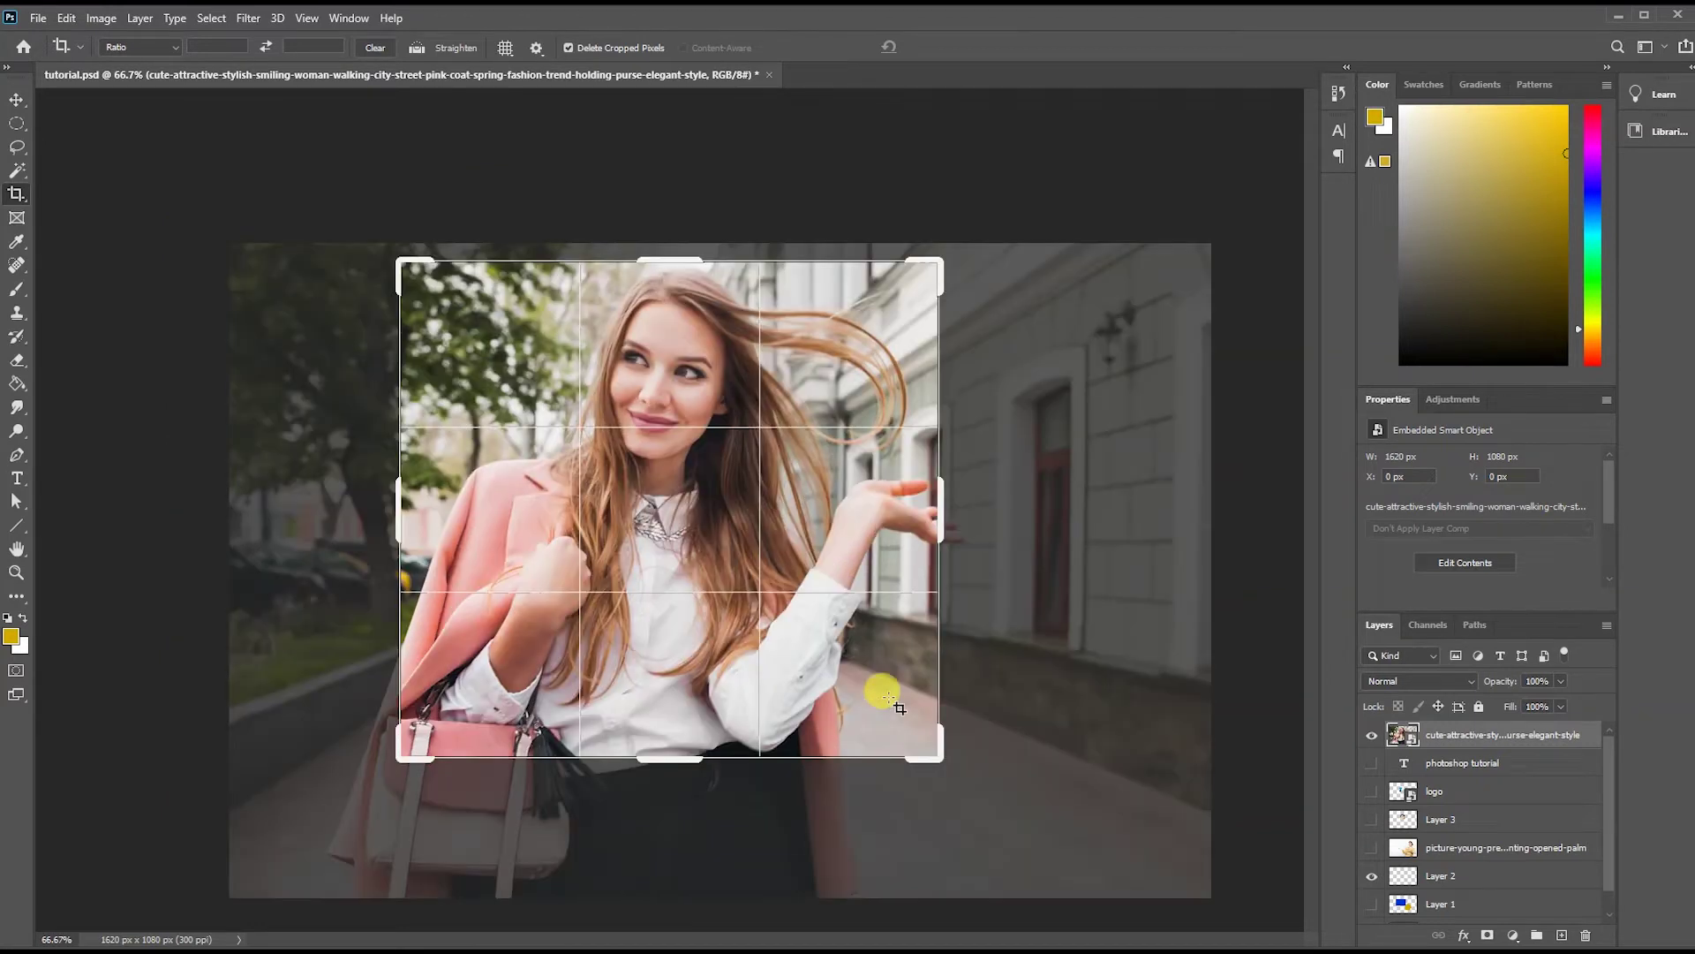
left_click(946, 44)
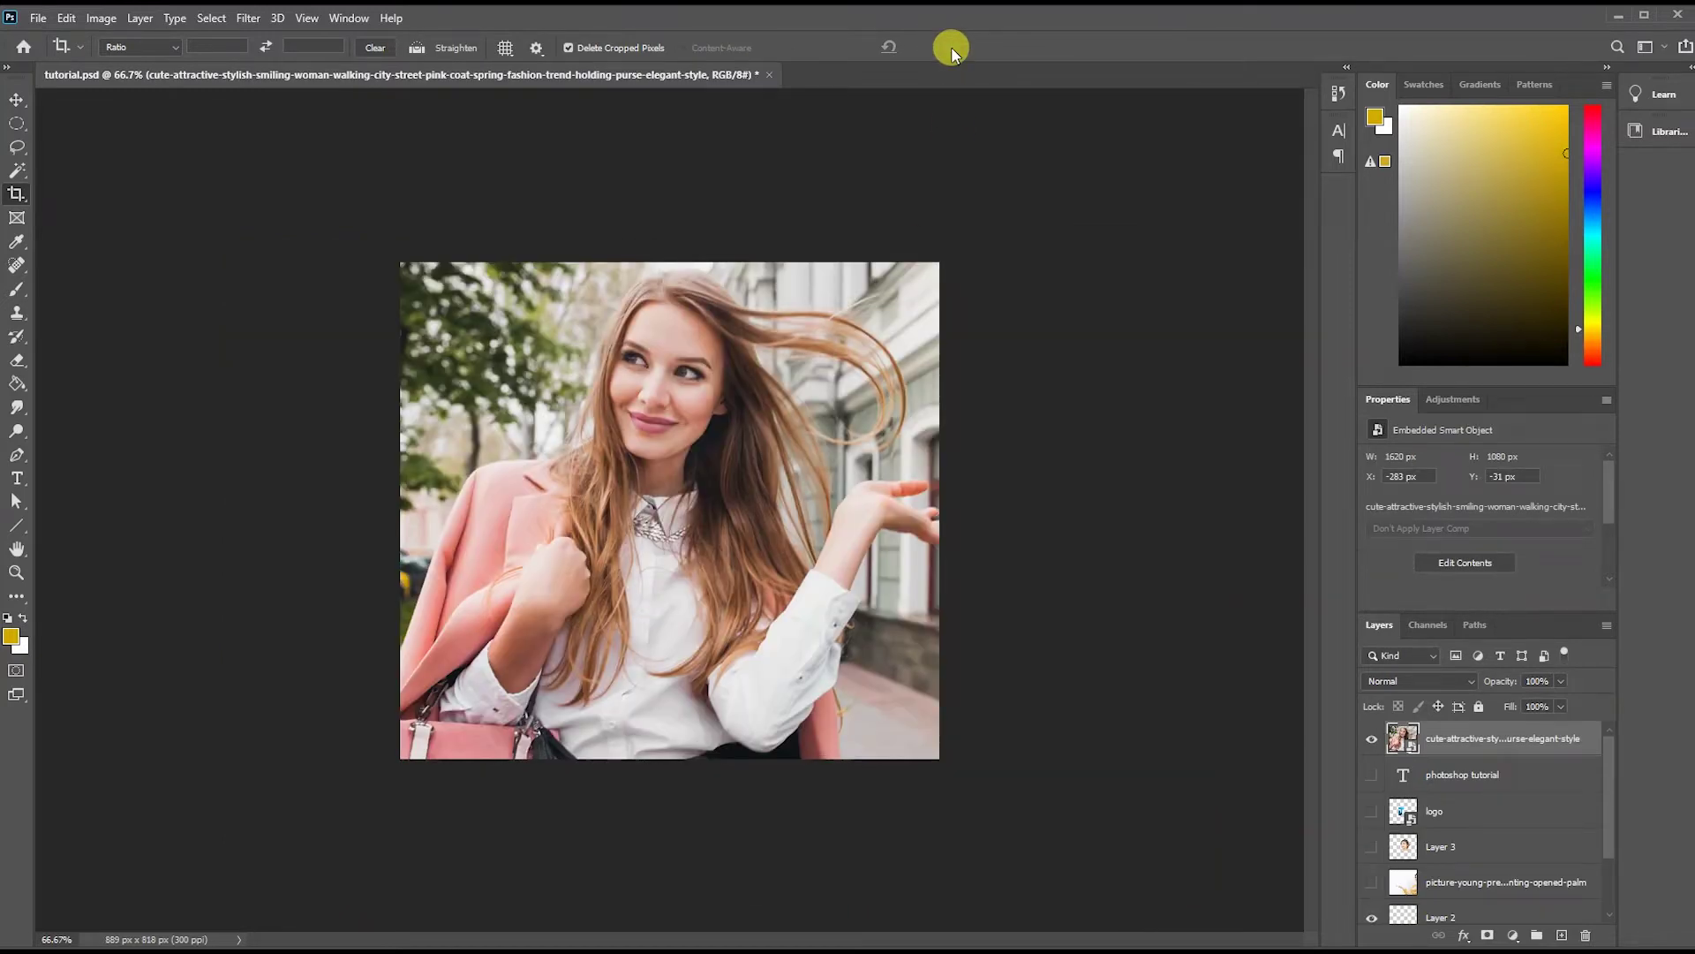
key("ctrl+s")
key("ctrl+z")
key("ctrl+z")
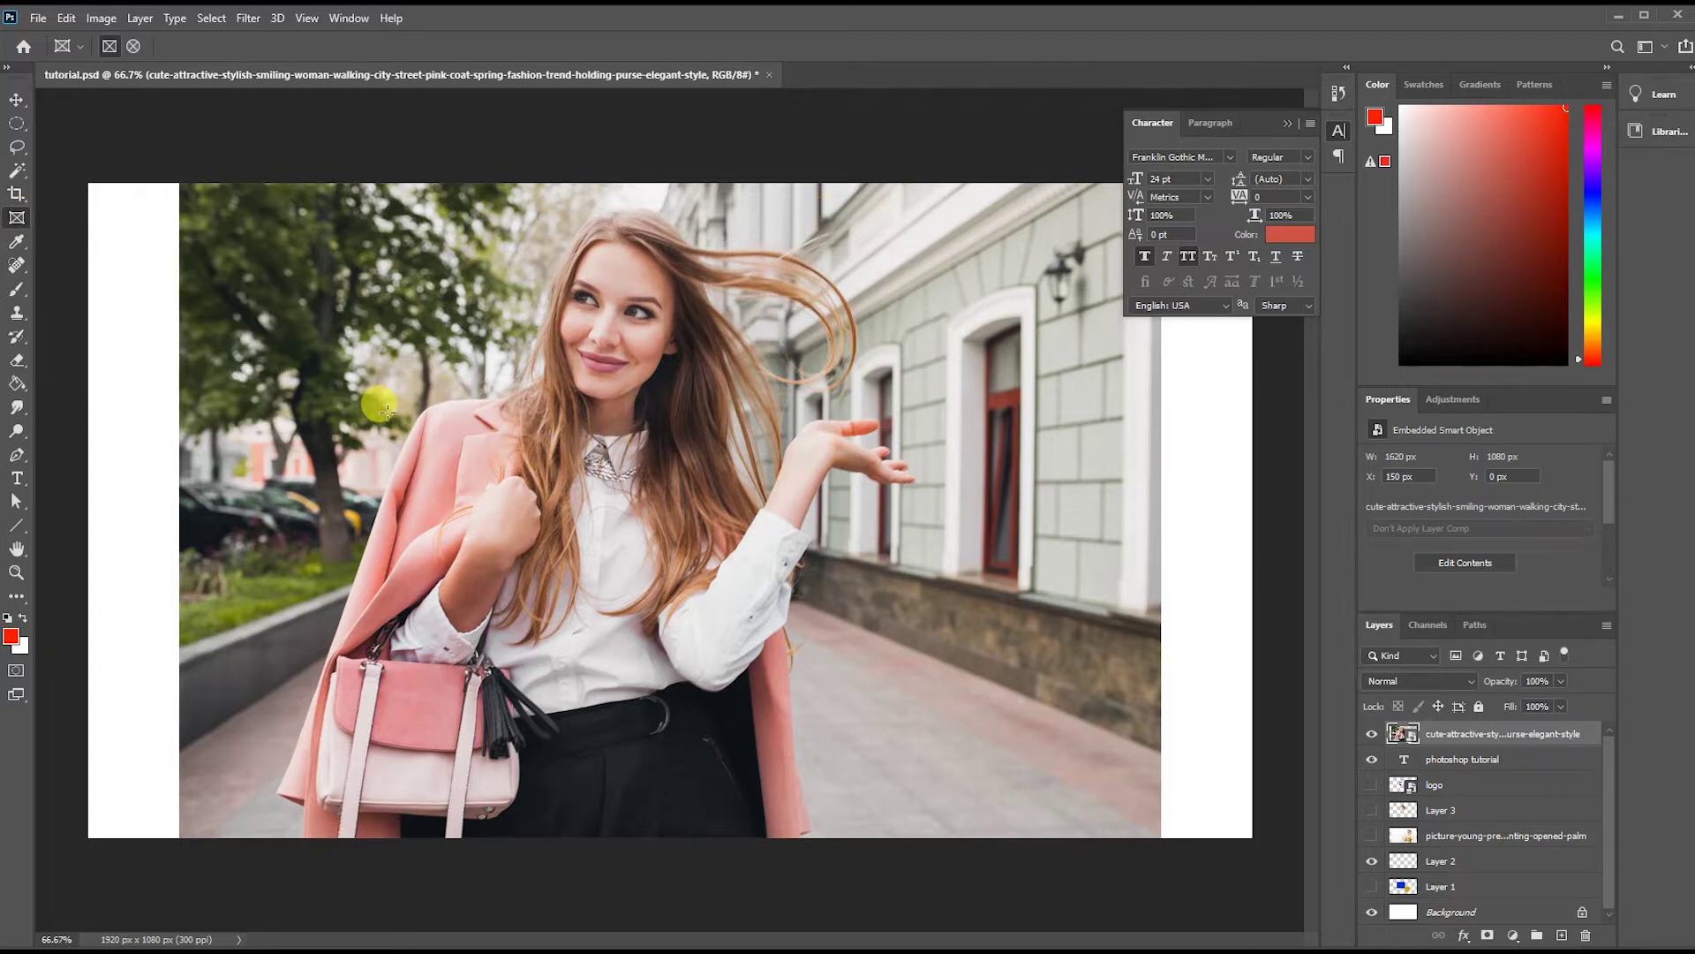
Draw a frame below the title and shift the street photo inside so her face shows.
left_click_drag(307, 412, 864, 728)
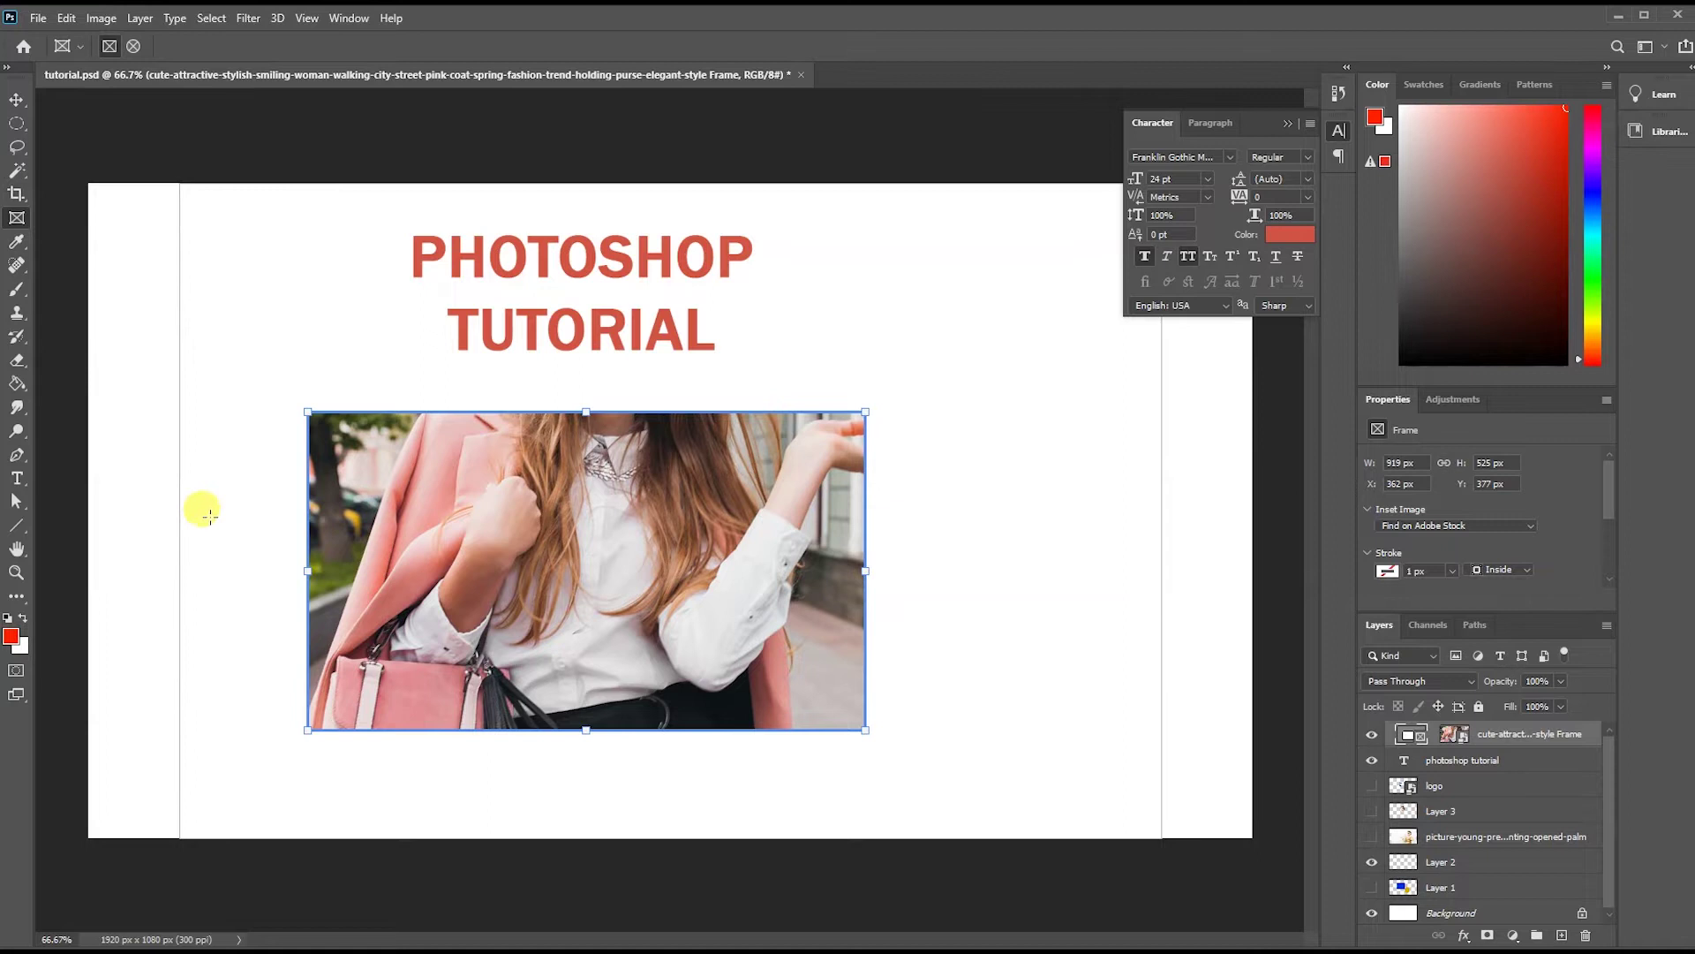
left_click_drag(508, 571, 548, 597)
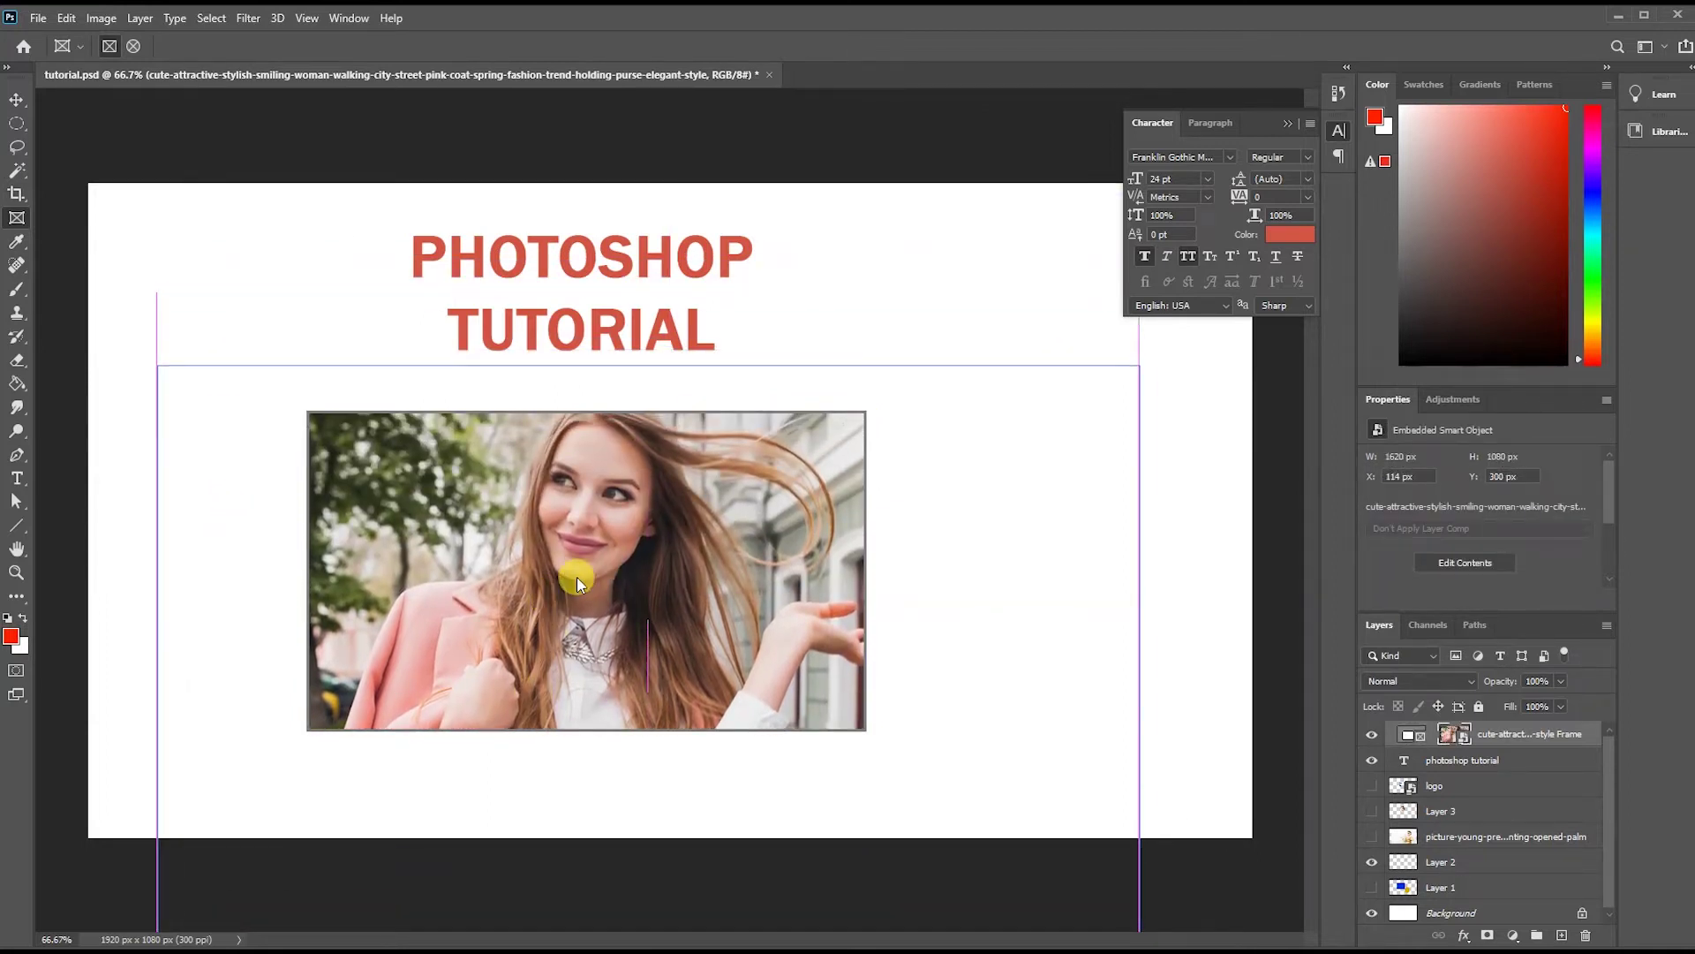
left_click(574, 575)
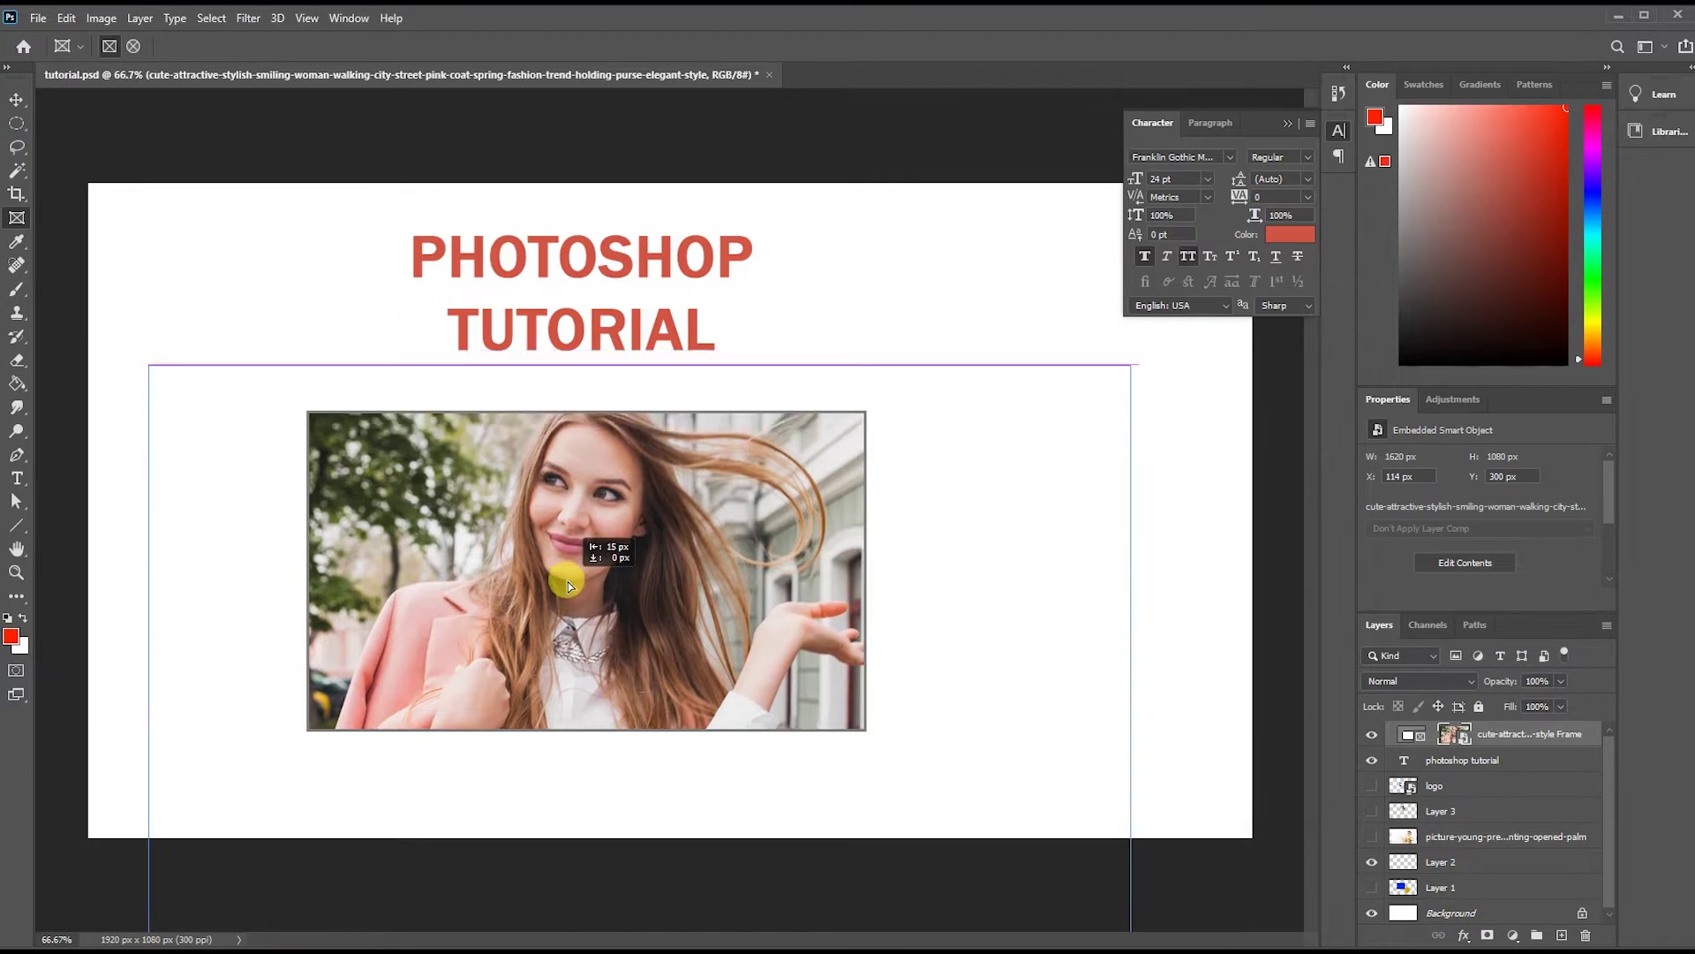
left_click_drag(574, 575, 554, 586)
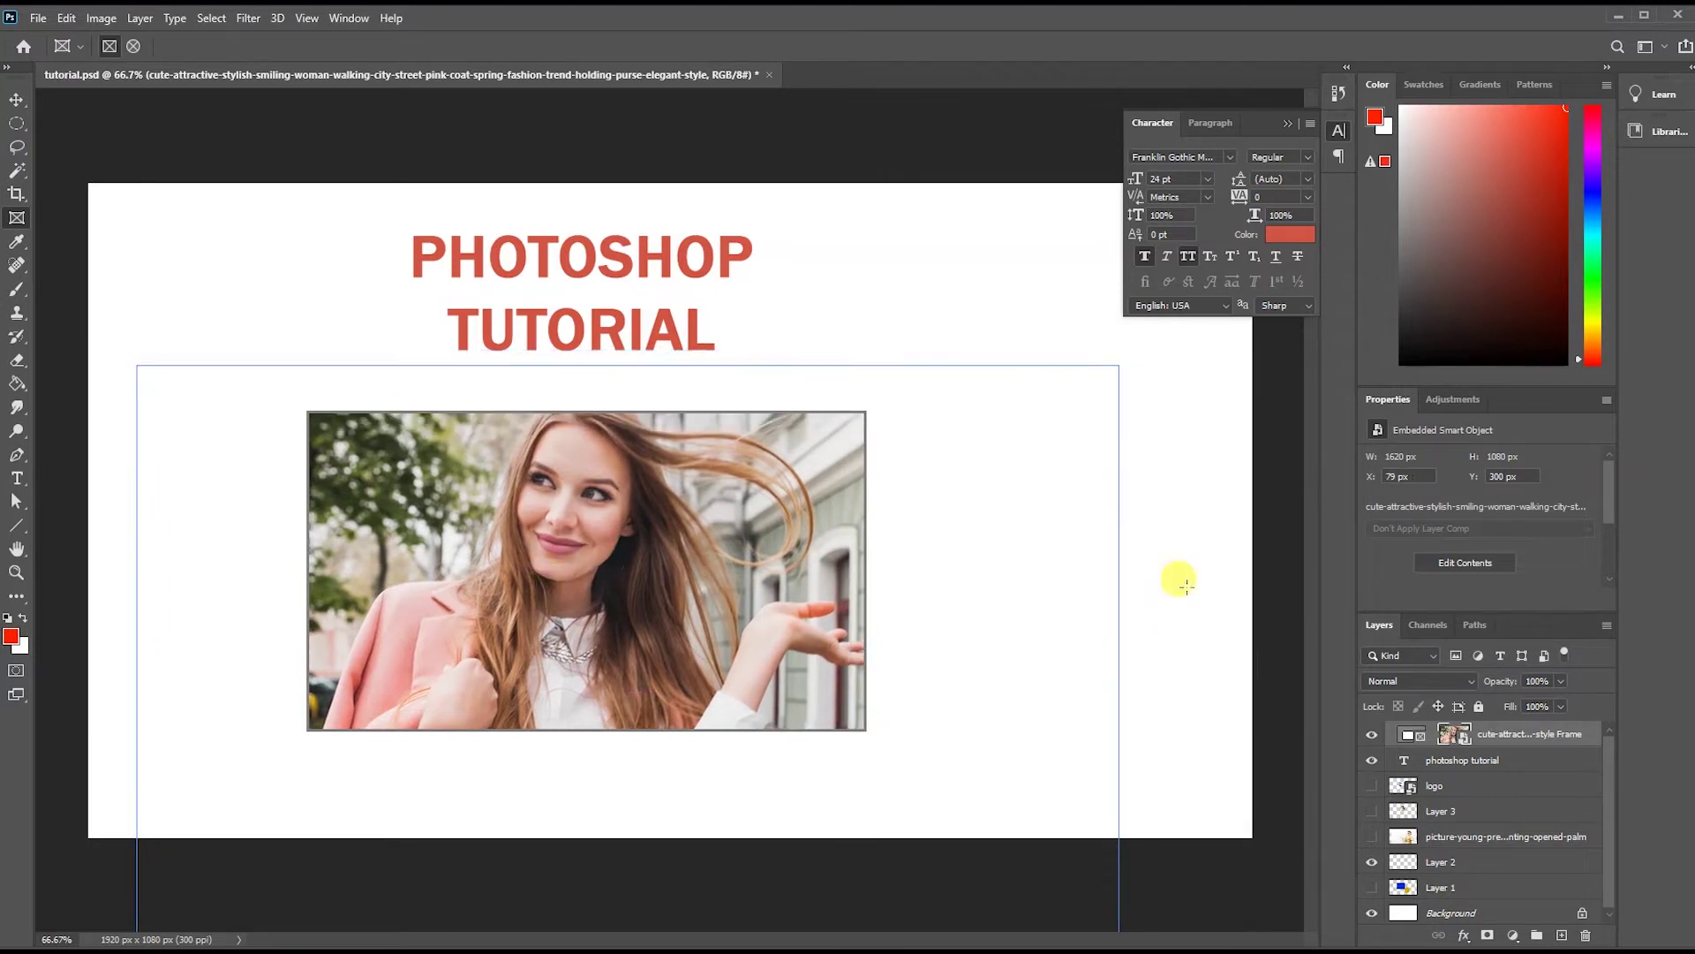
Move the PHOTOSHOP TUTORIAL title down closer to the photo.
left_click(1508, 768)
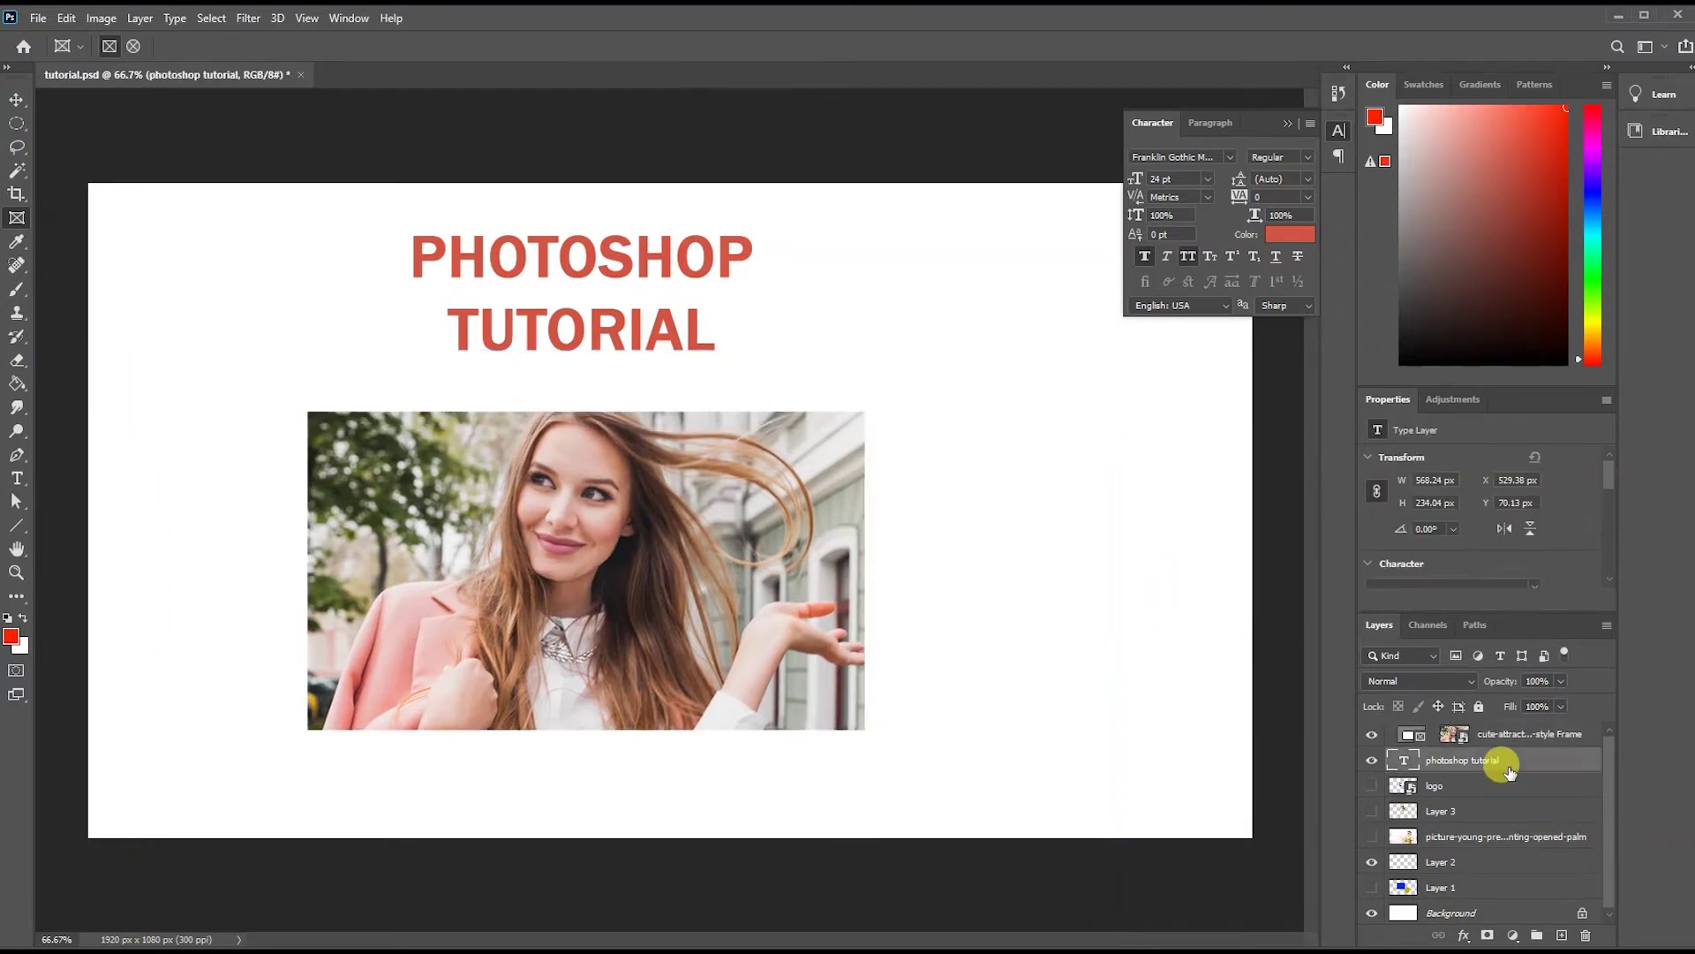
left_click(16, 97)
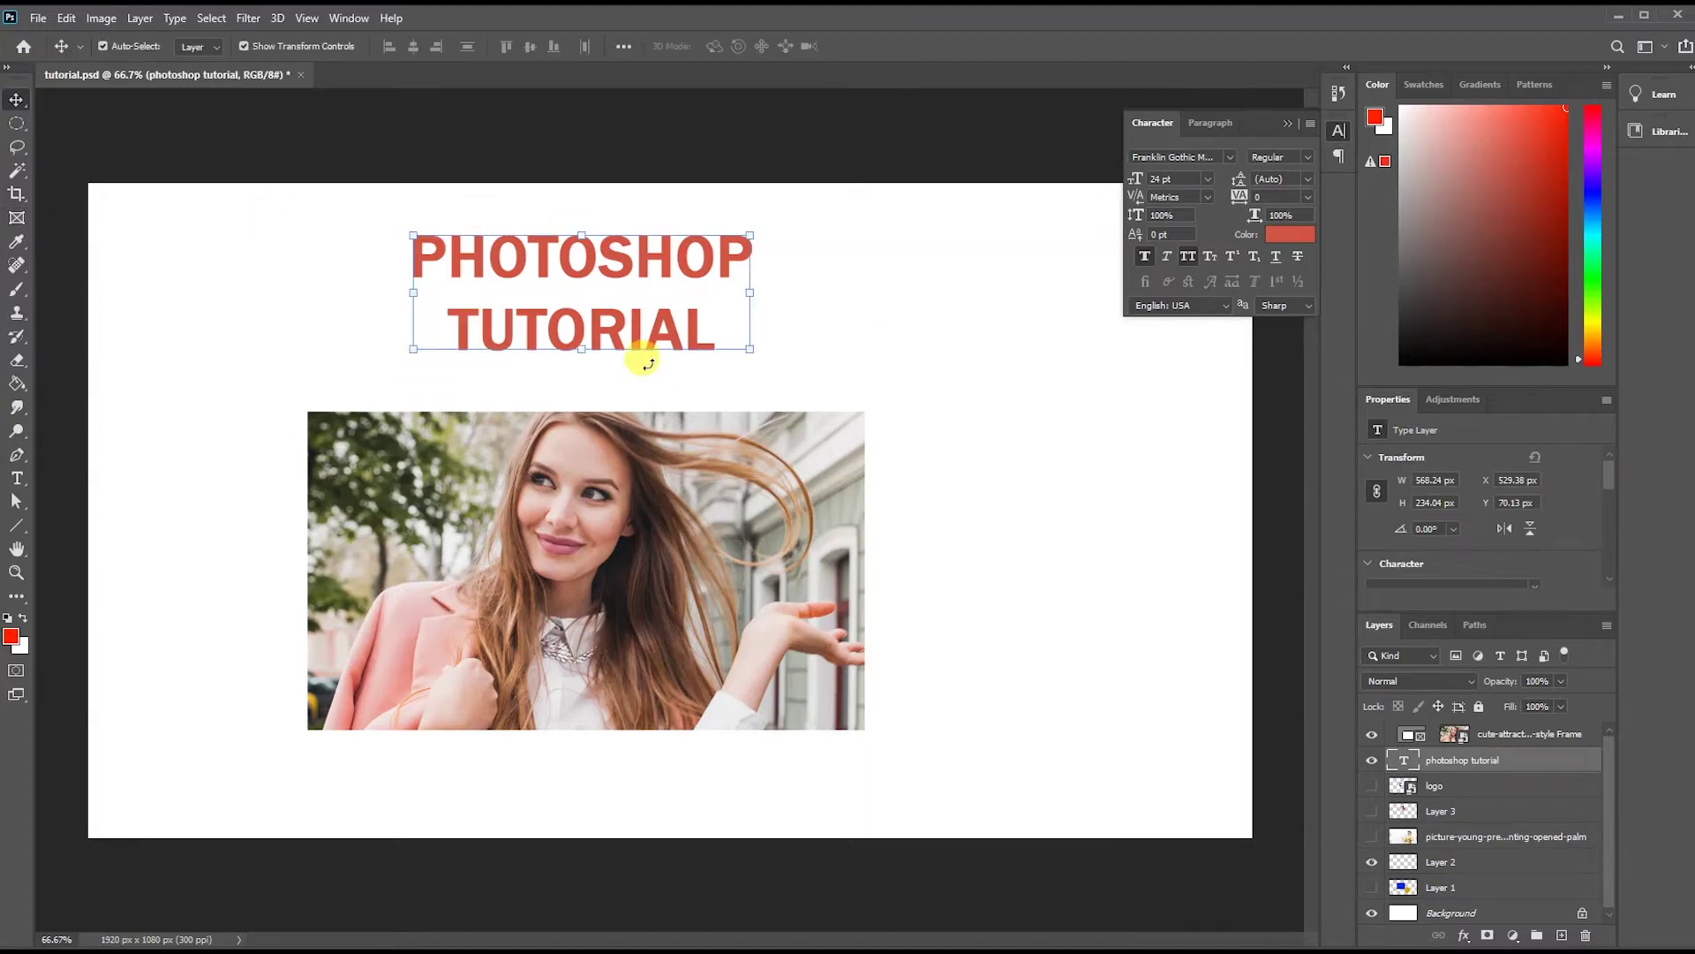
left_click_drag(609, 256, 632, 307)
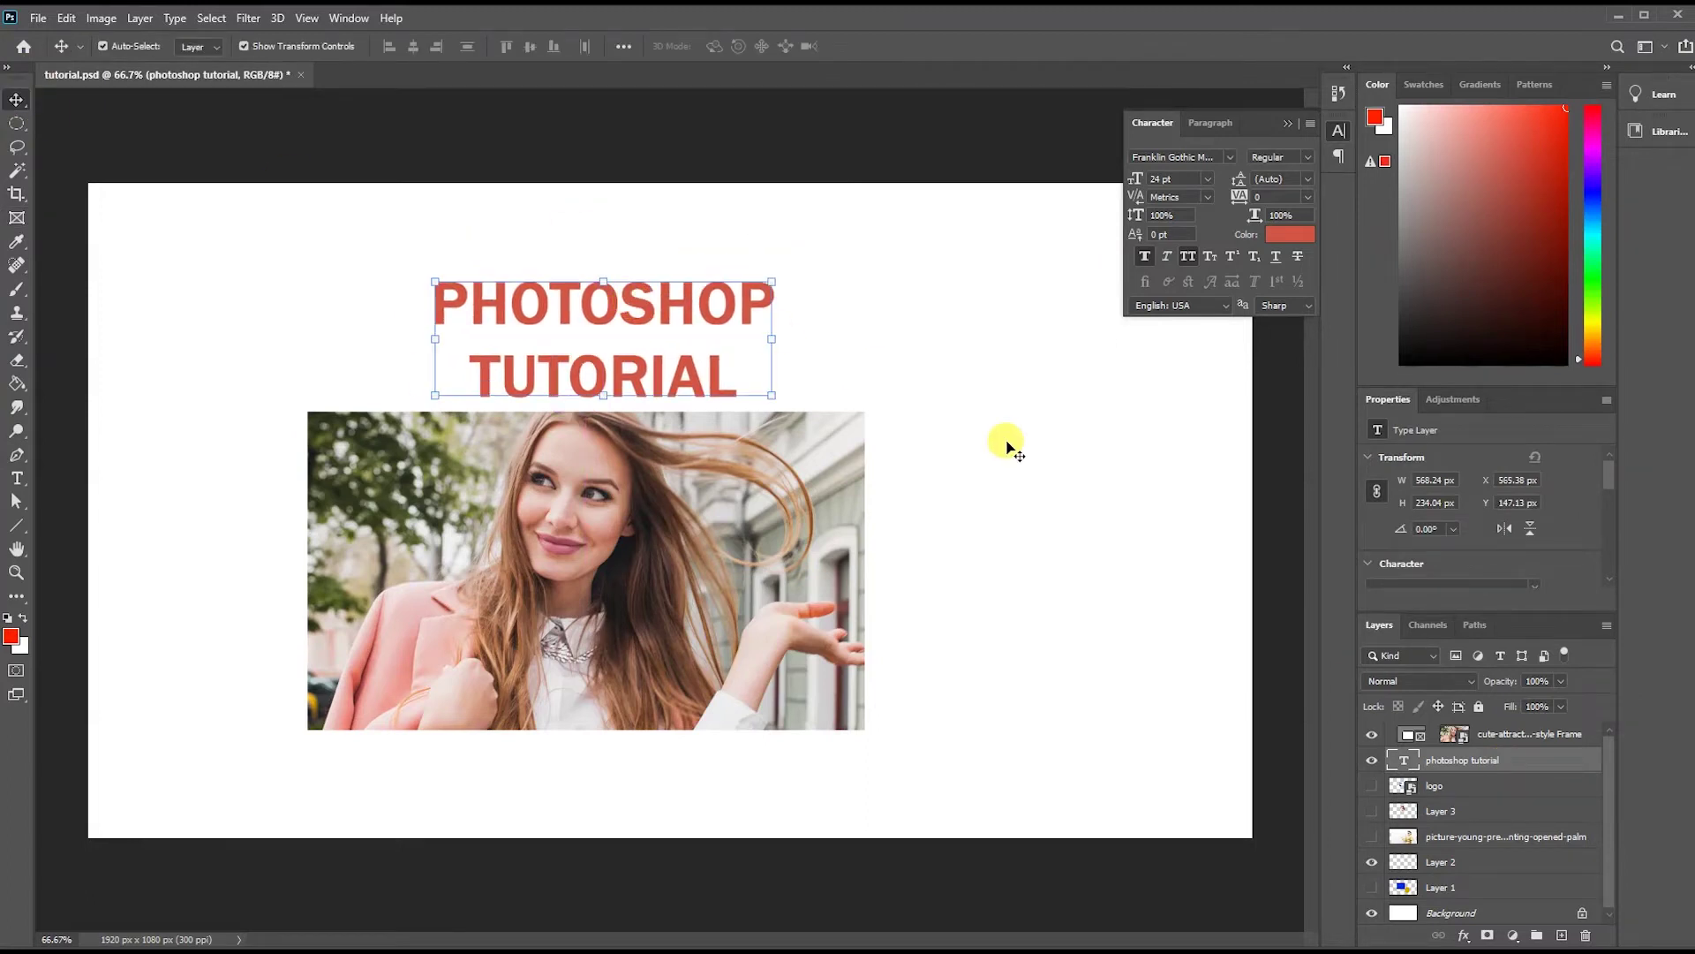
Recolour the title a lighter salmon pink, #ff9385.
left_click(1290, 234)
left_click(1294, 534)
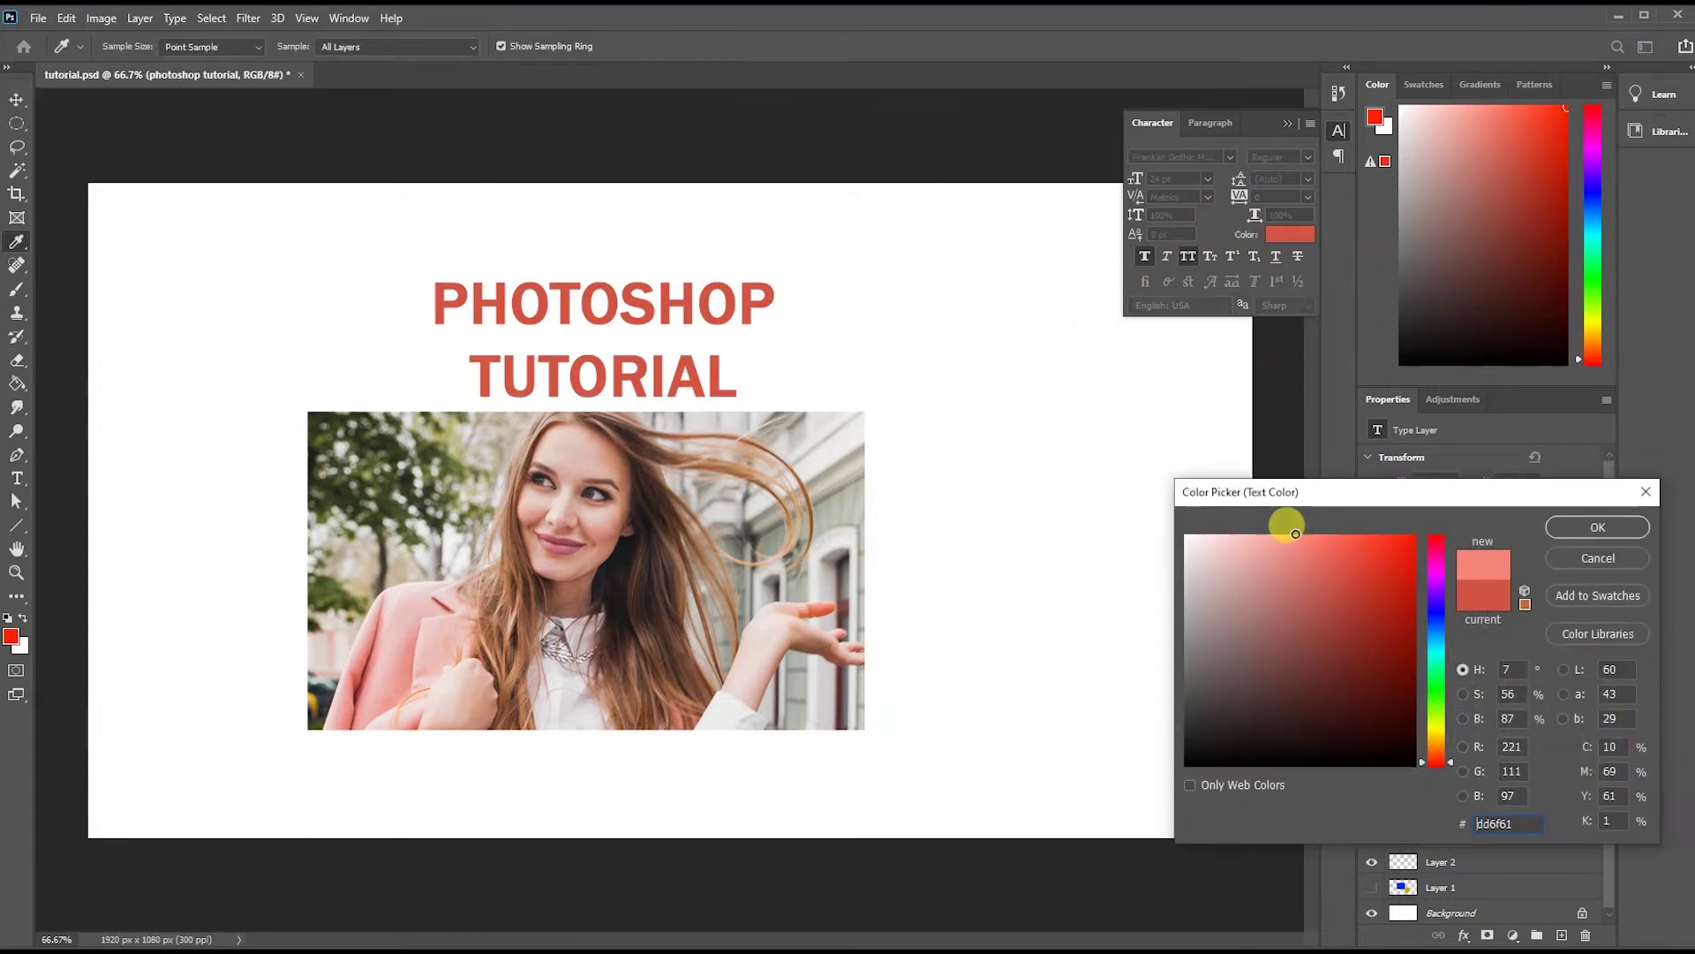
left_click(1597, 527)
left_click(996, 424)
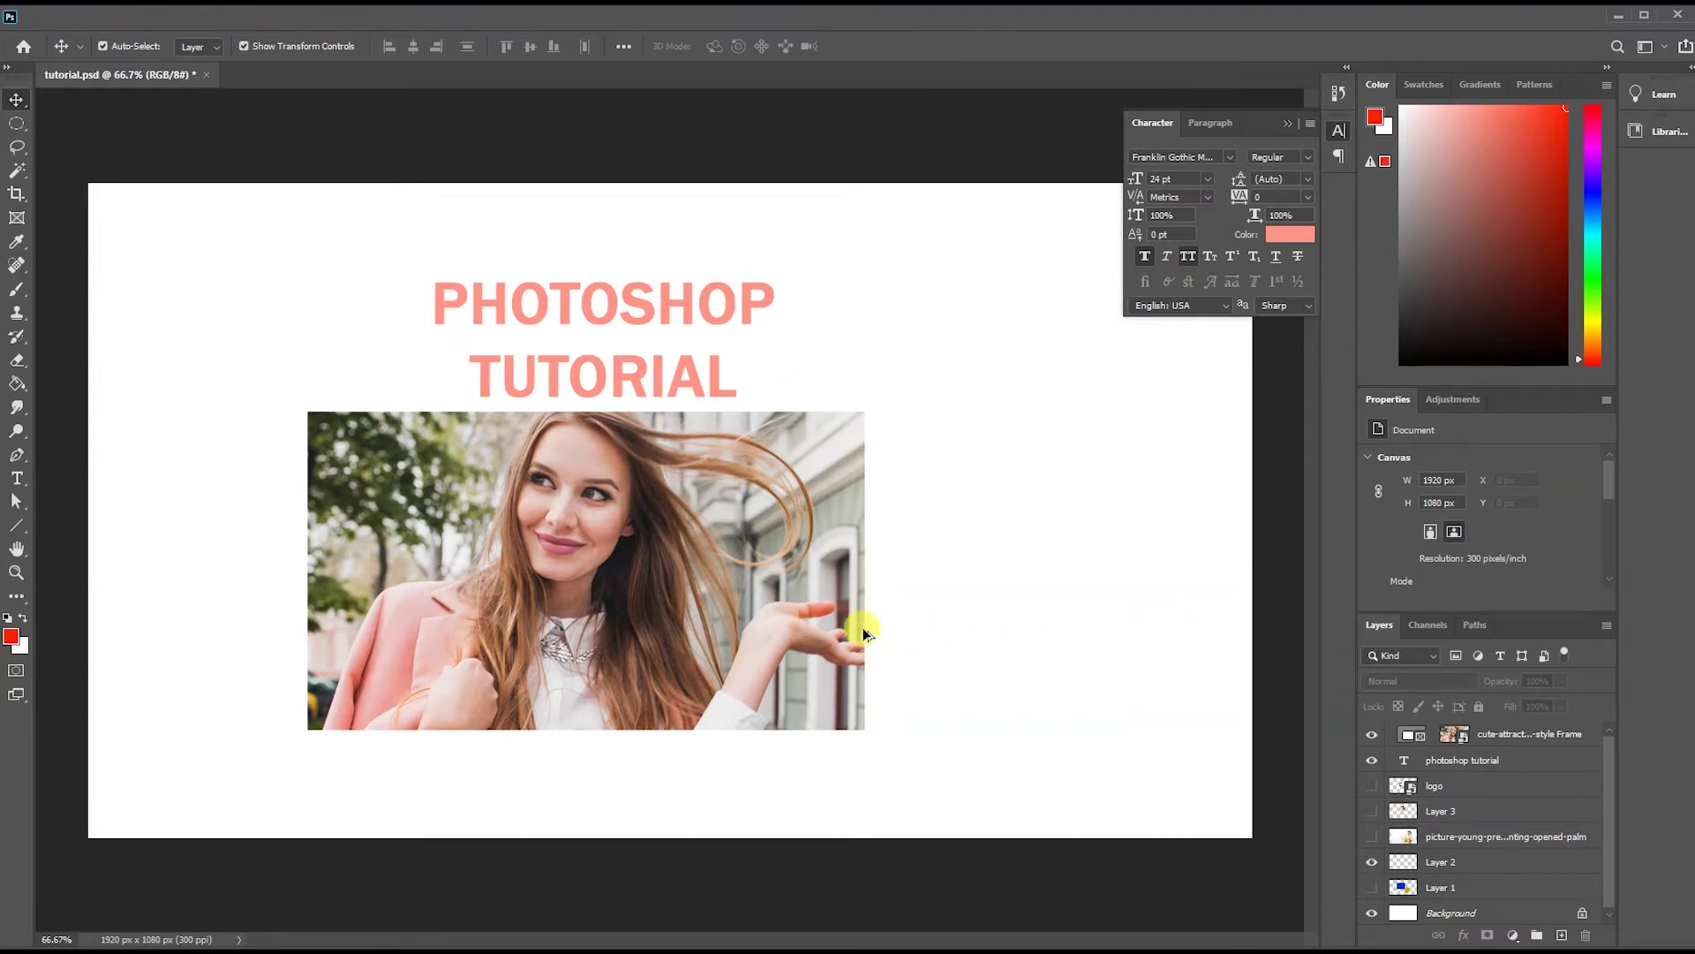
scroll(771, 618, "up", 1)
key("b")
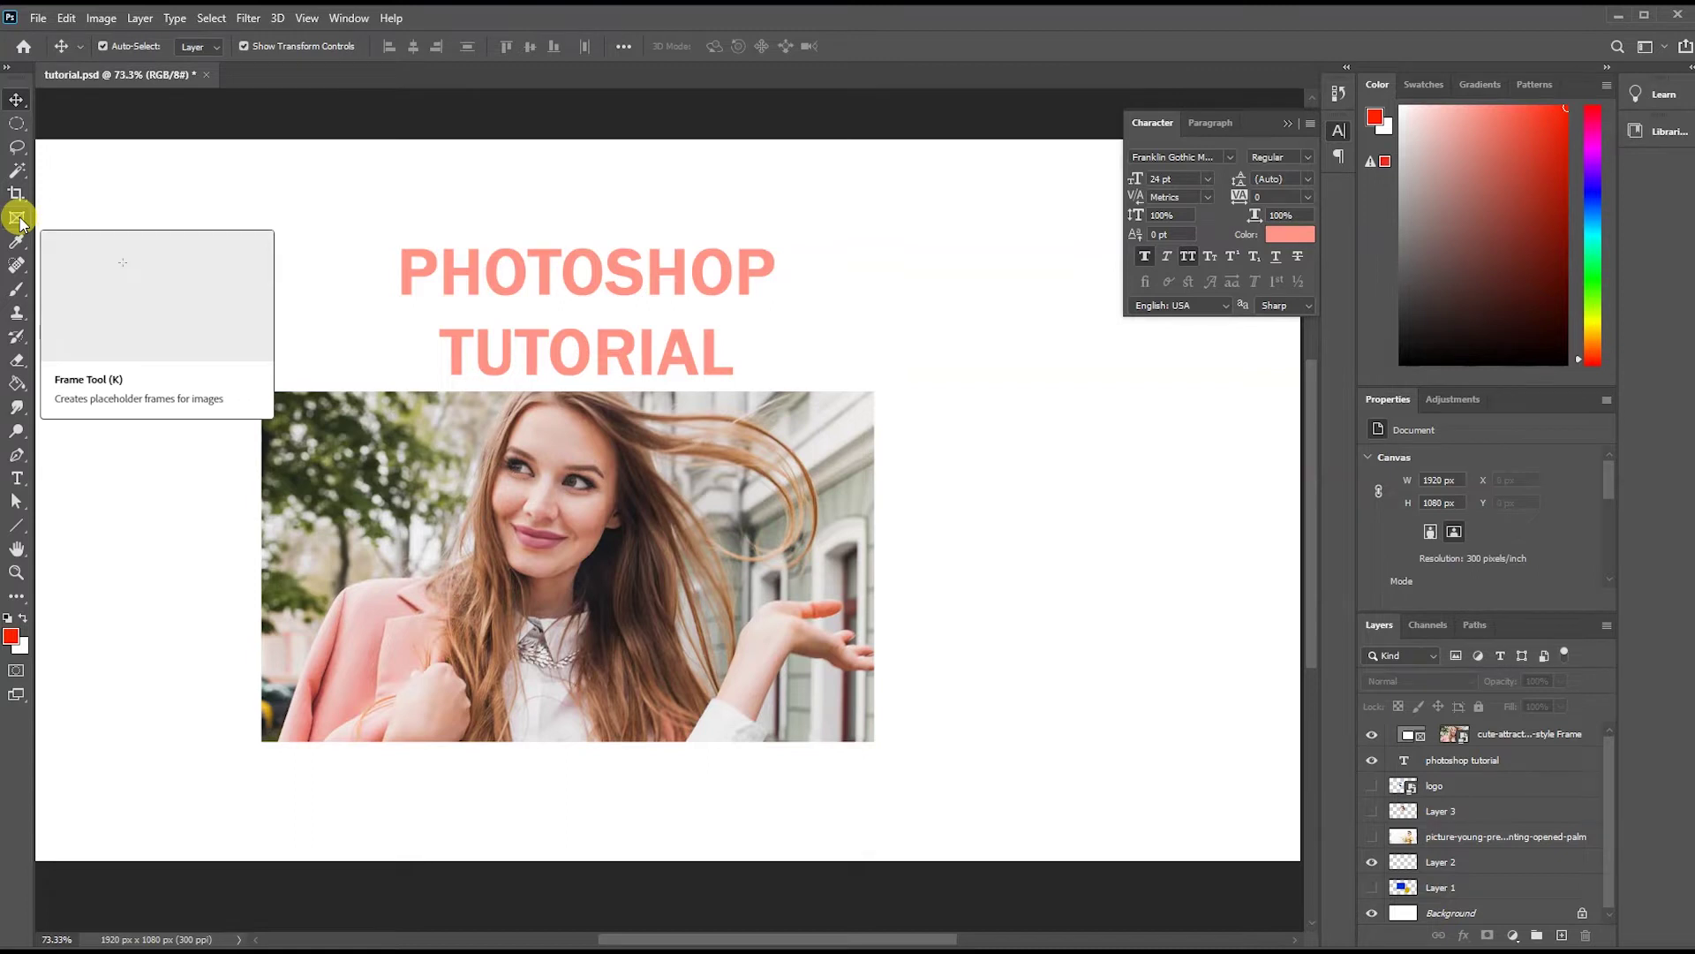
Reposition the framed street photo to the right and slightly down.
left_click(505, 530)
mouse_move(646, 536)
left_mouse_down()
mouse_move(670, 534)
mouse_move(594, 541)
mouse_move(657, 528)
mouse_move(717, 596)
mouse_move(691, 568)
left_mouse_up()
left_click(1411, 734)
left_click(1455, 733)
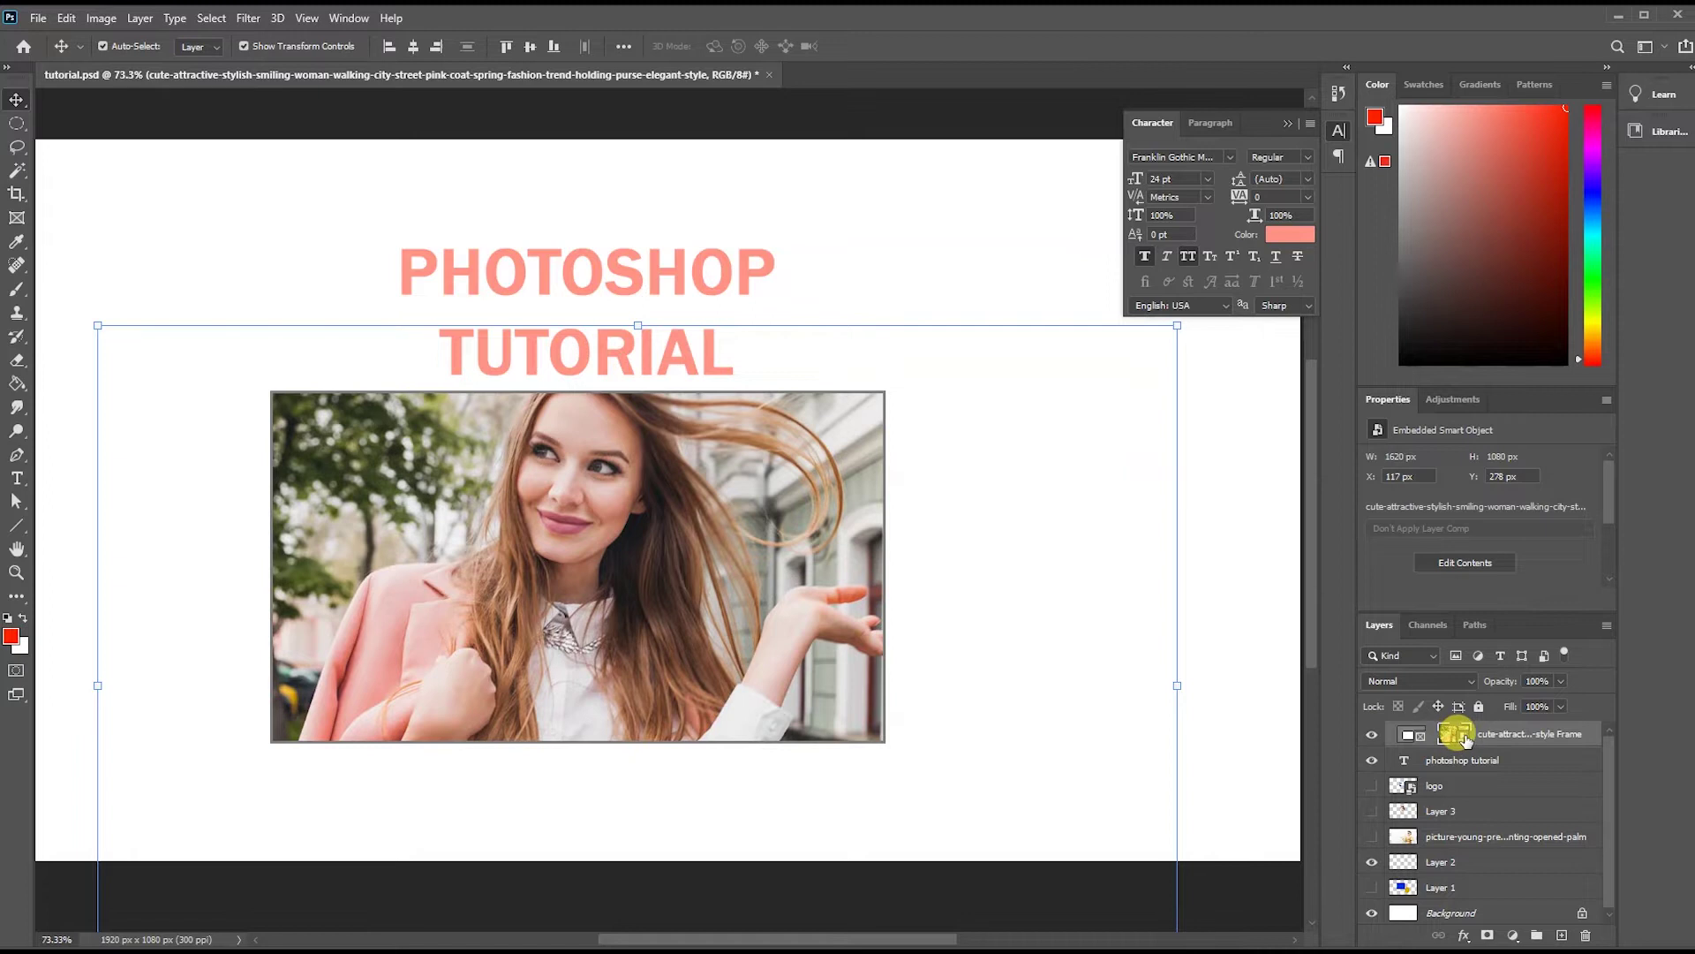
left_click(1411, 735)
mouse_move(681, 605)
left_mouse_down()
mouse_move(764, 649)
mouse_move(909, 613)
mouse_move(1046, 631)
mouse_move(1002, 632)
left_mouse_up()
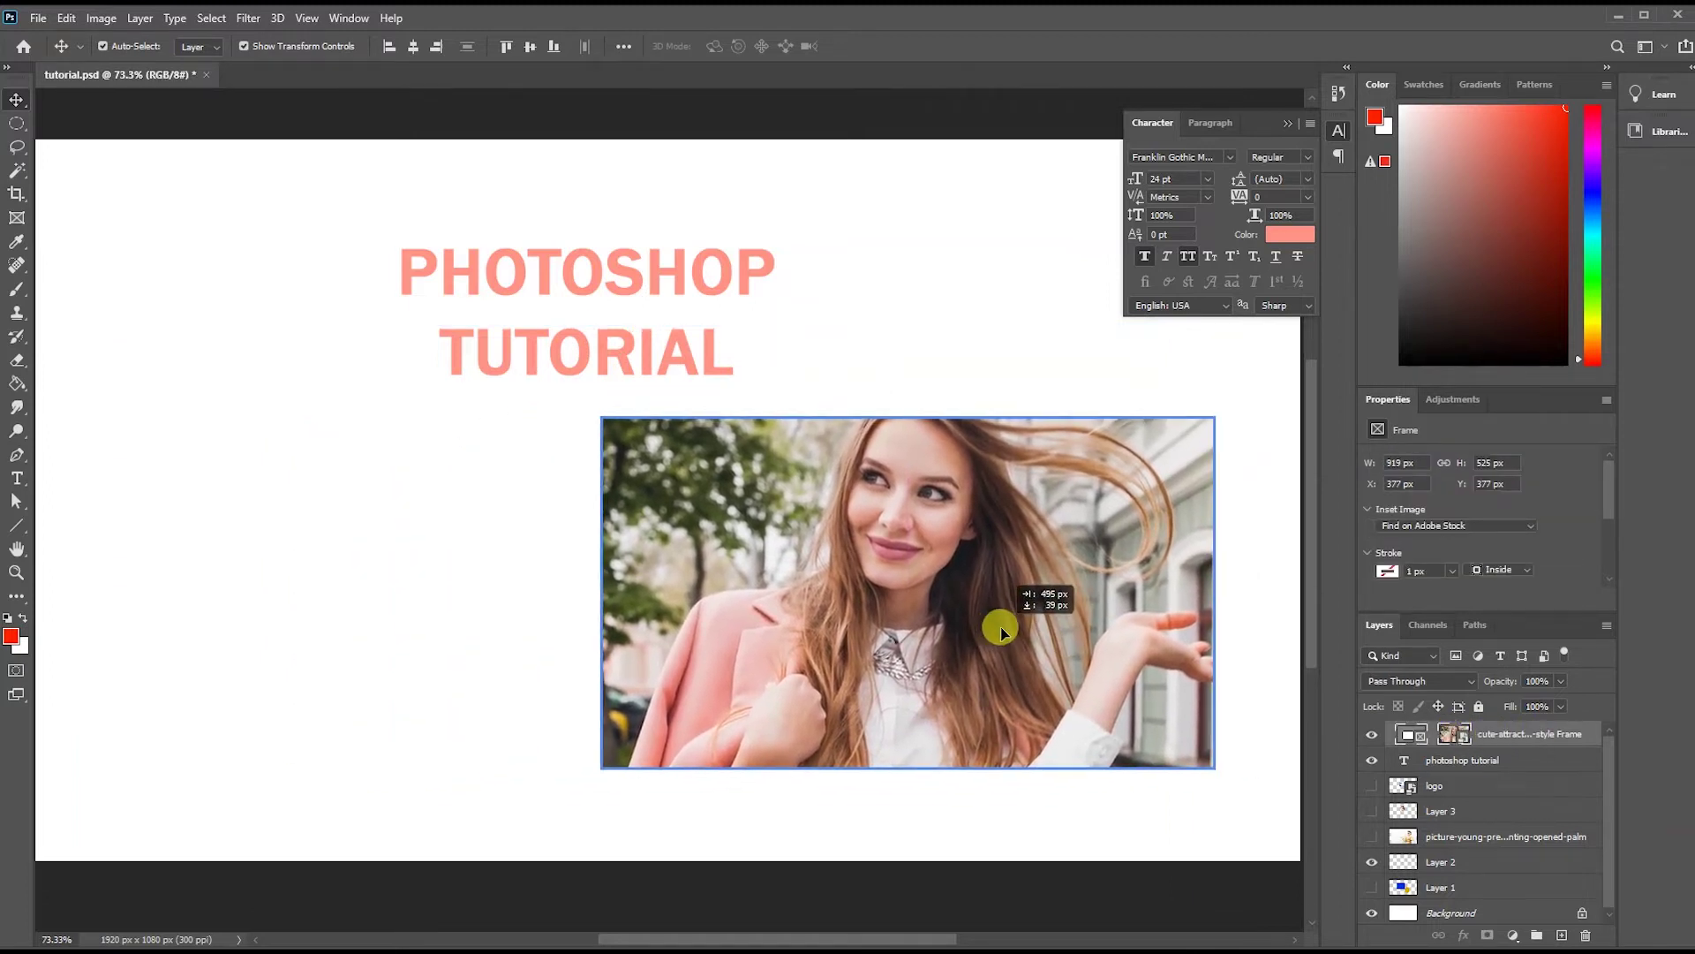
left_click_drag(898, 611, 883, 607)
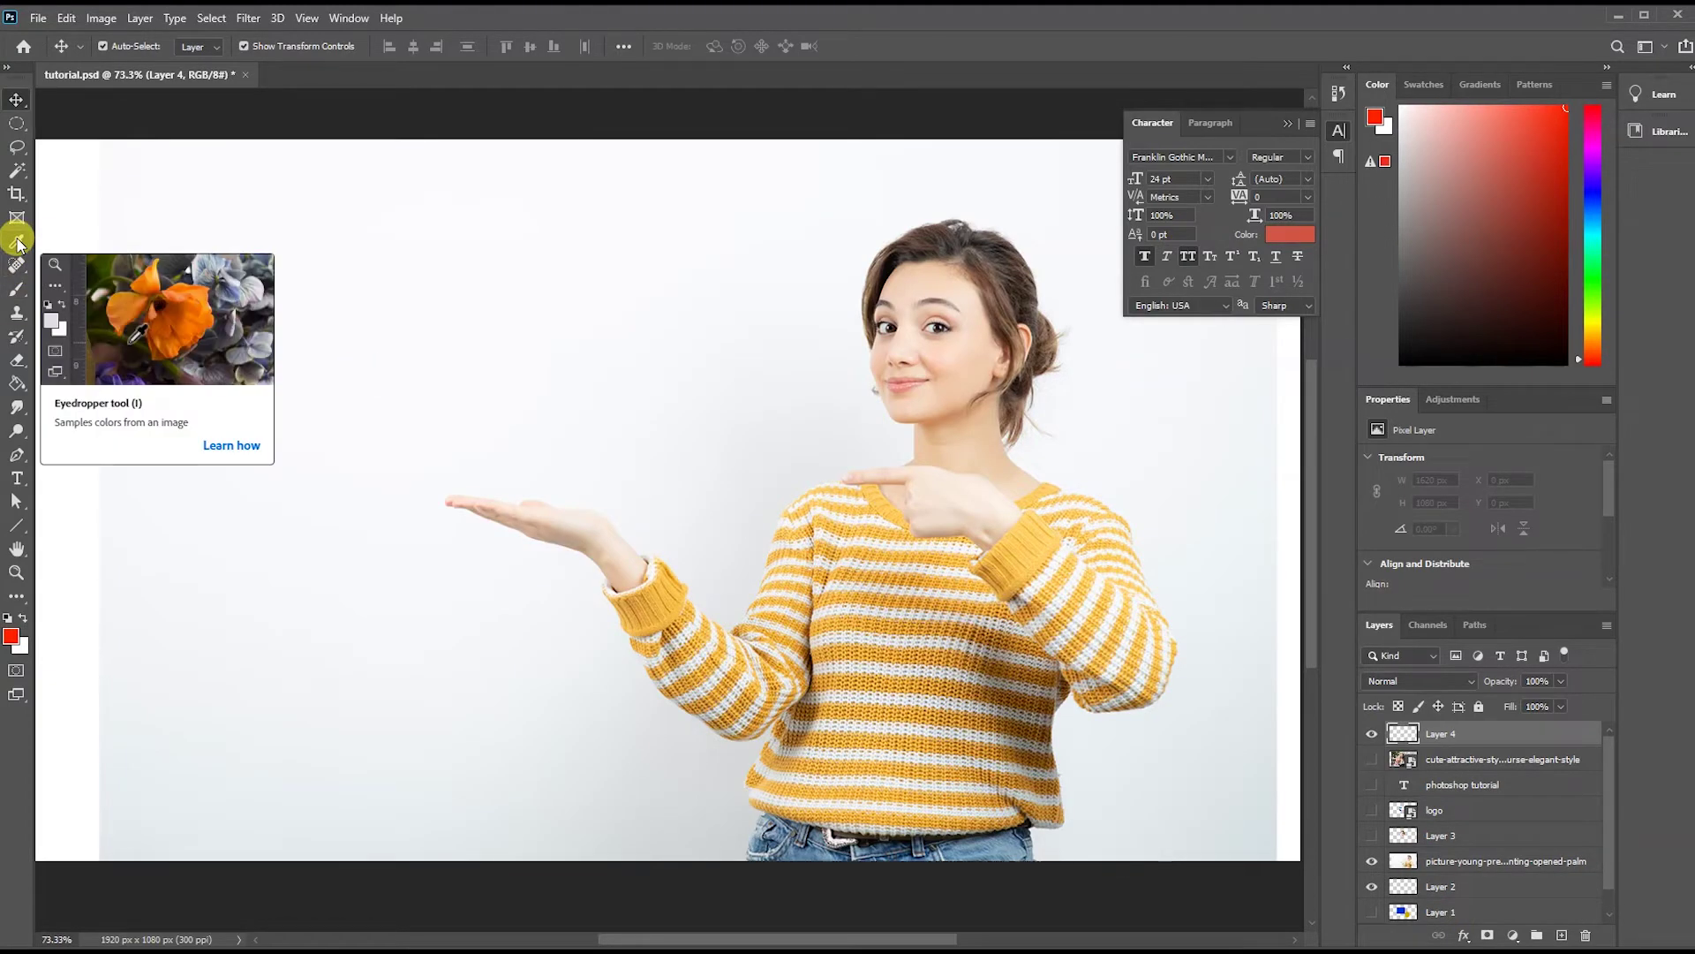
Paint red brush strokes, undoing trial ones, forming a large K-like shape.
left_click(14, 293)
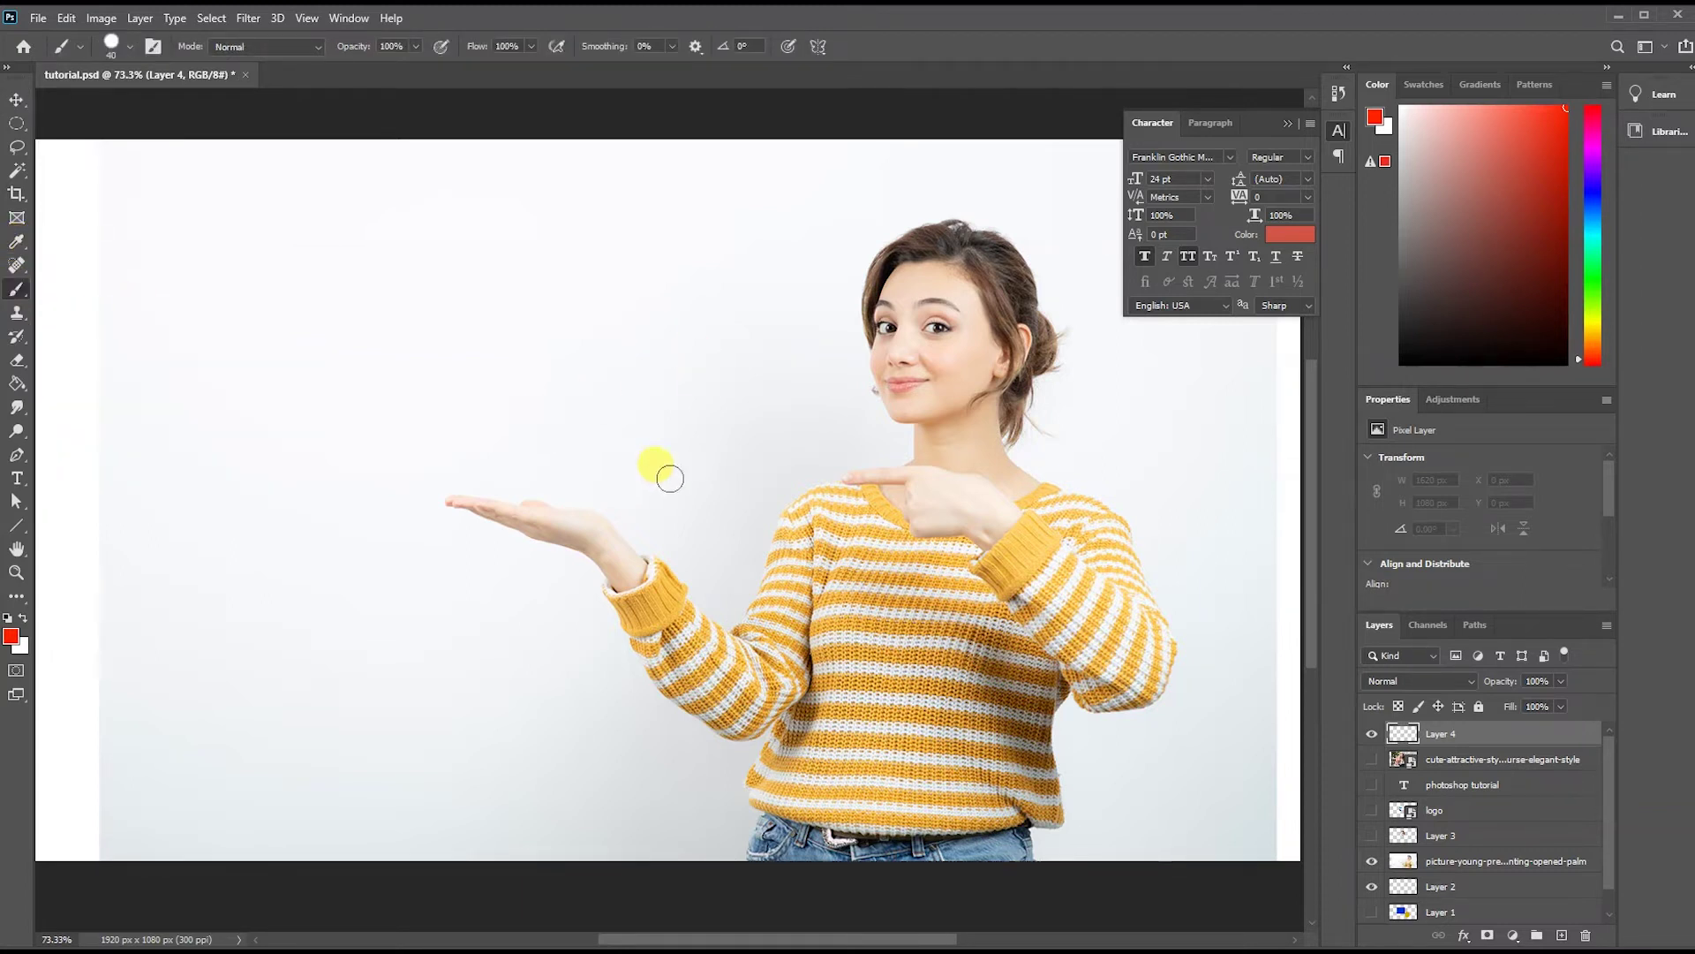
left_click_drag(477, 273, 525, 343)
left_click_drag(524, 436, 540, 380)
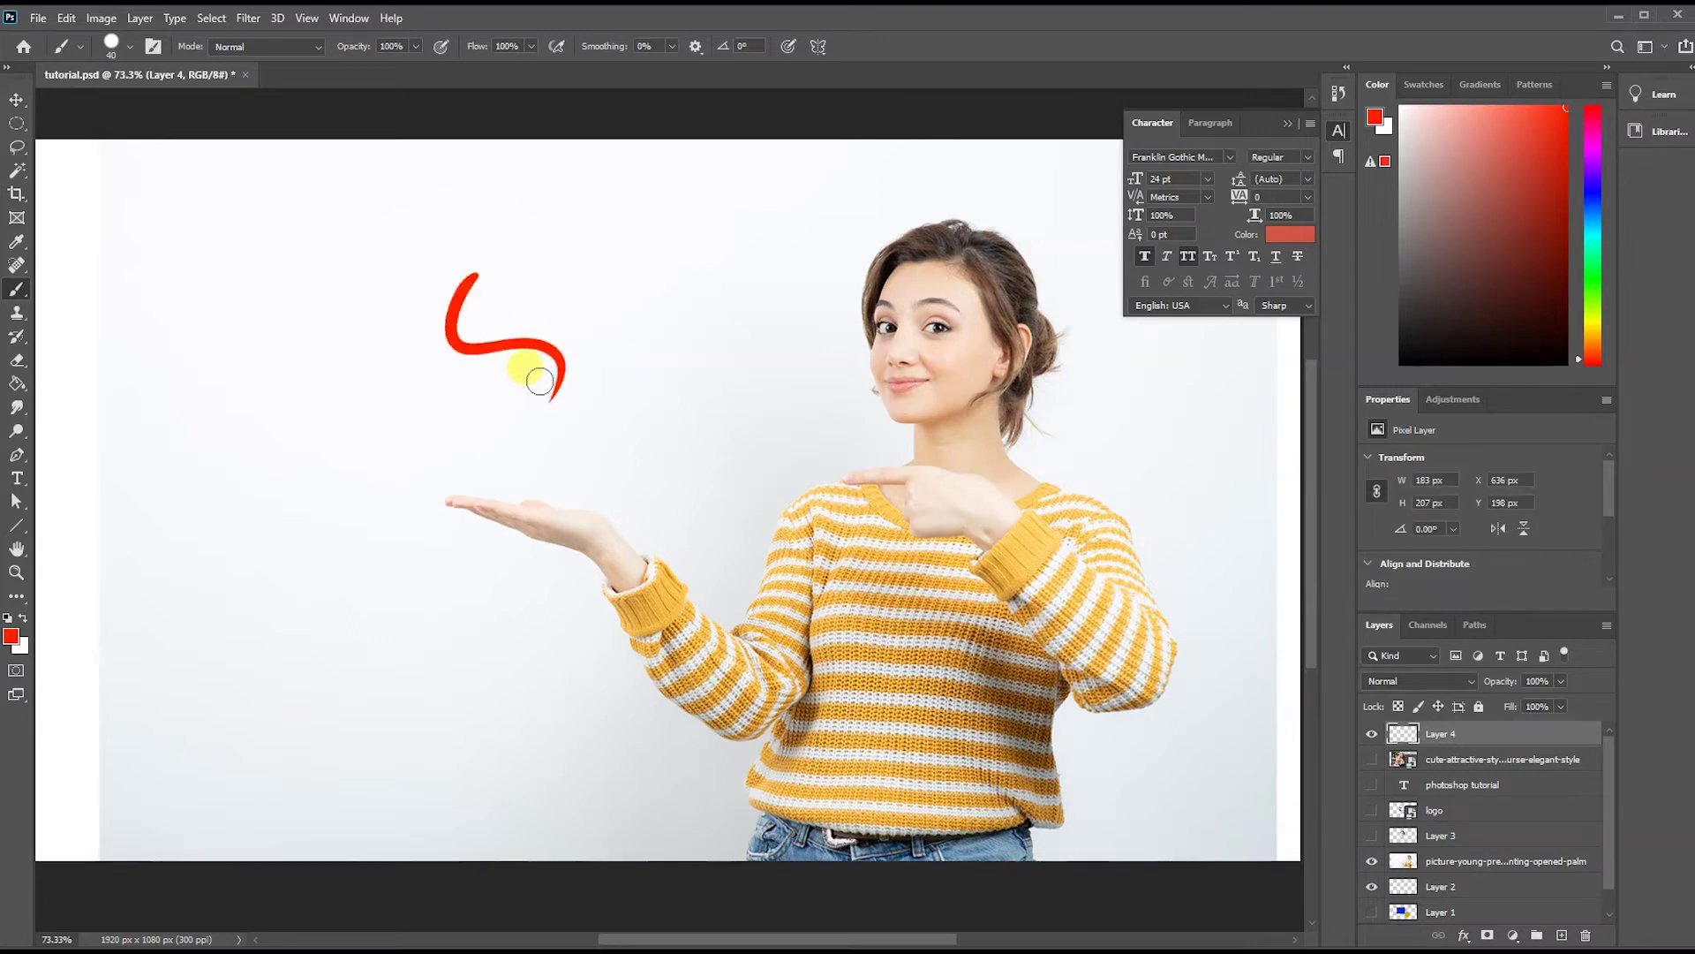
key("ctrl+z")
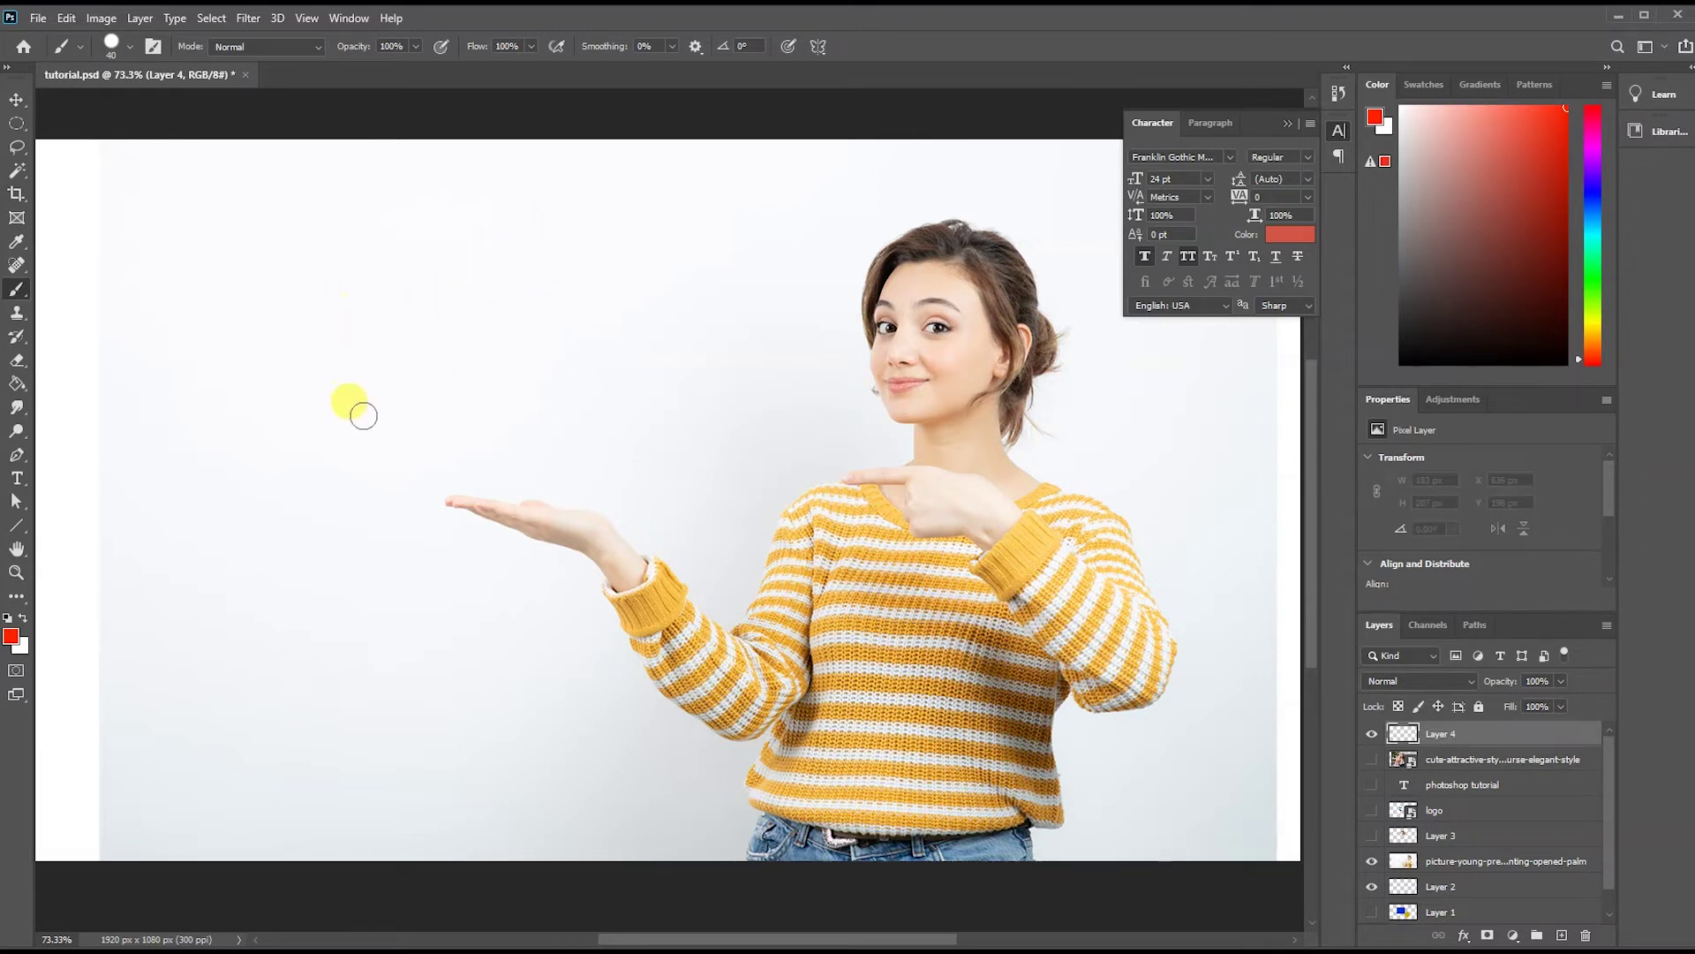
left_click_drag(358, 357, 415, 530)
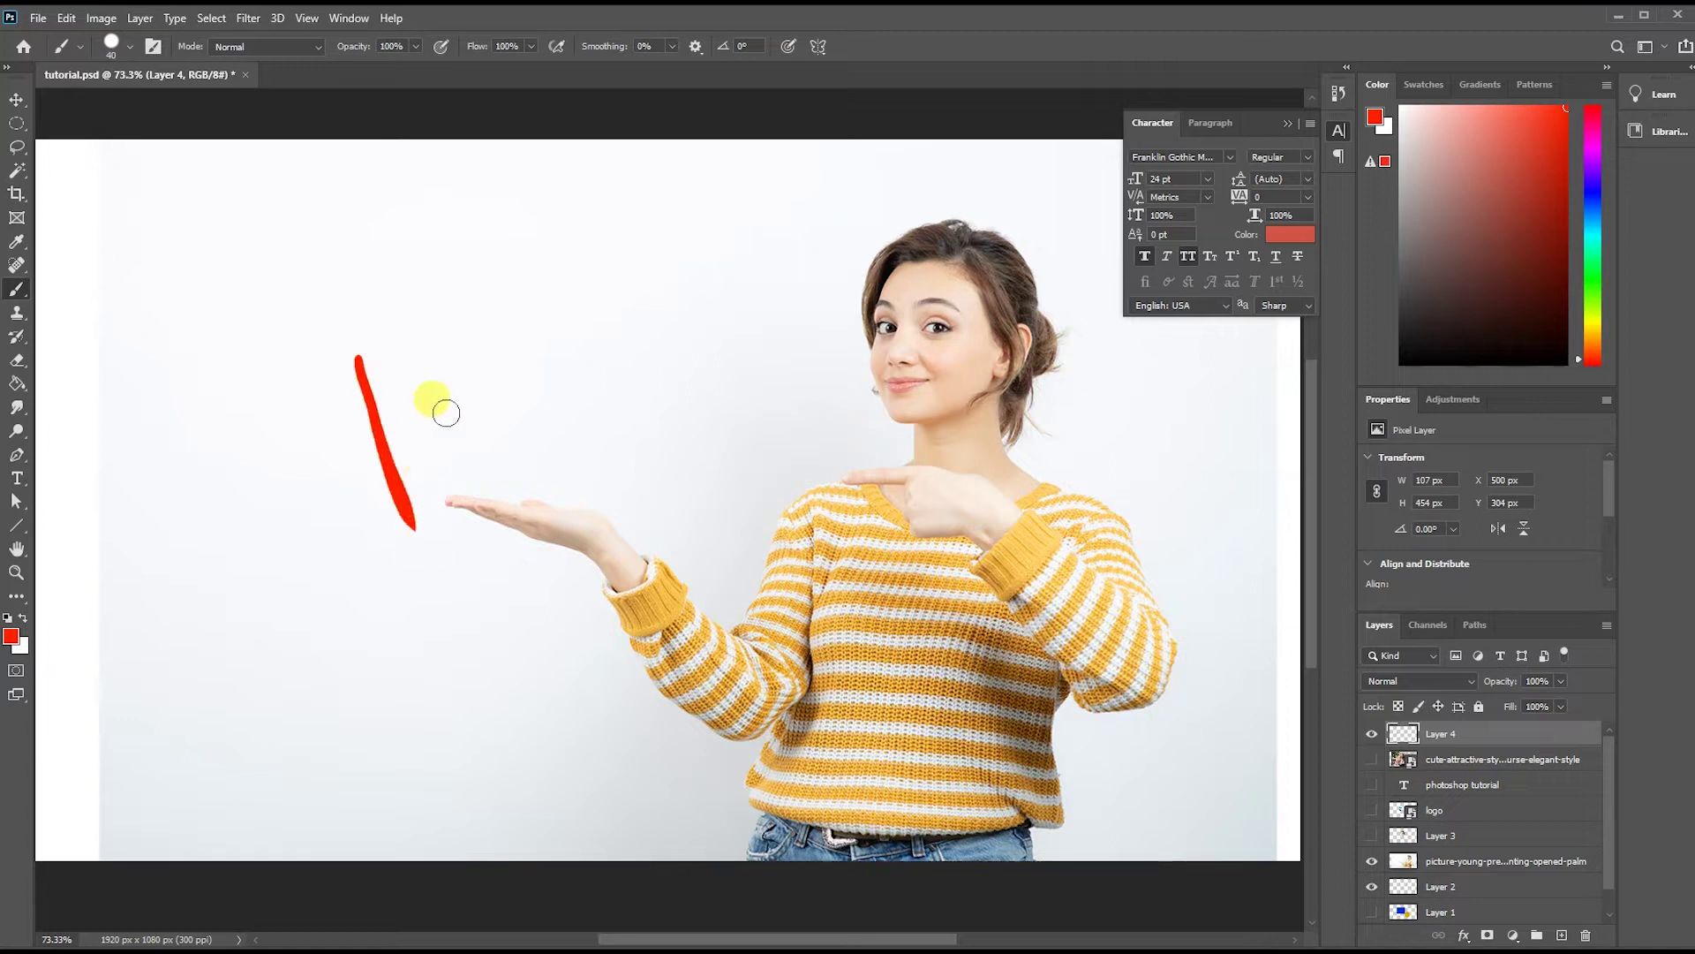
key("ctrl+z")
right_click(441, 365)
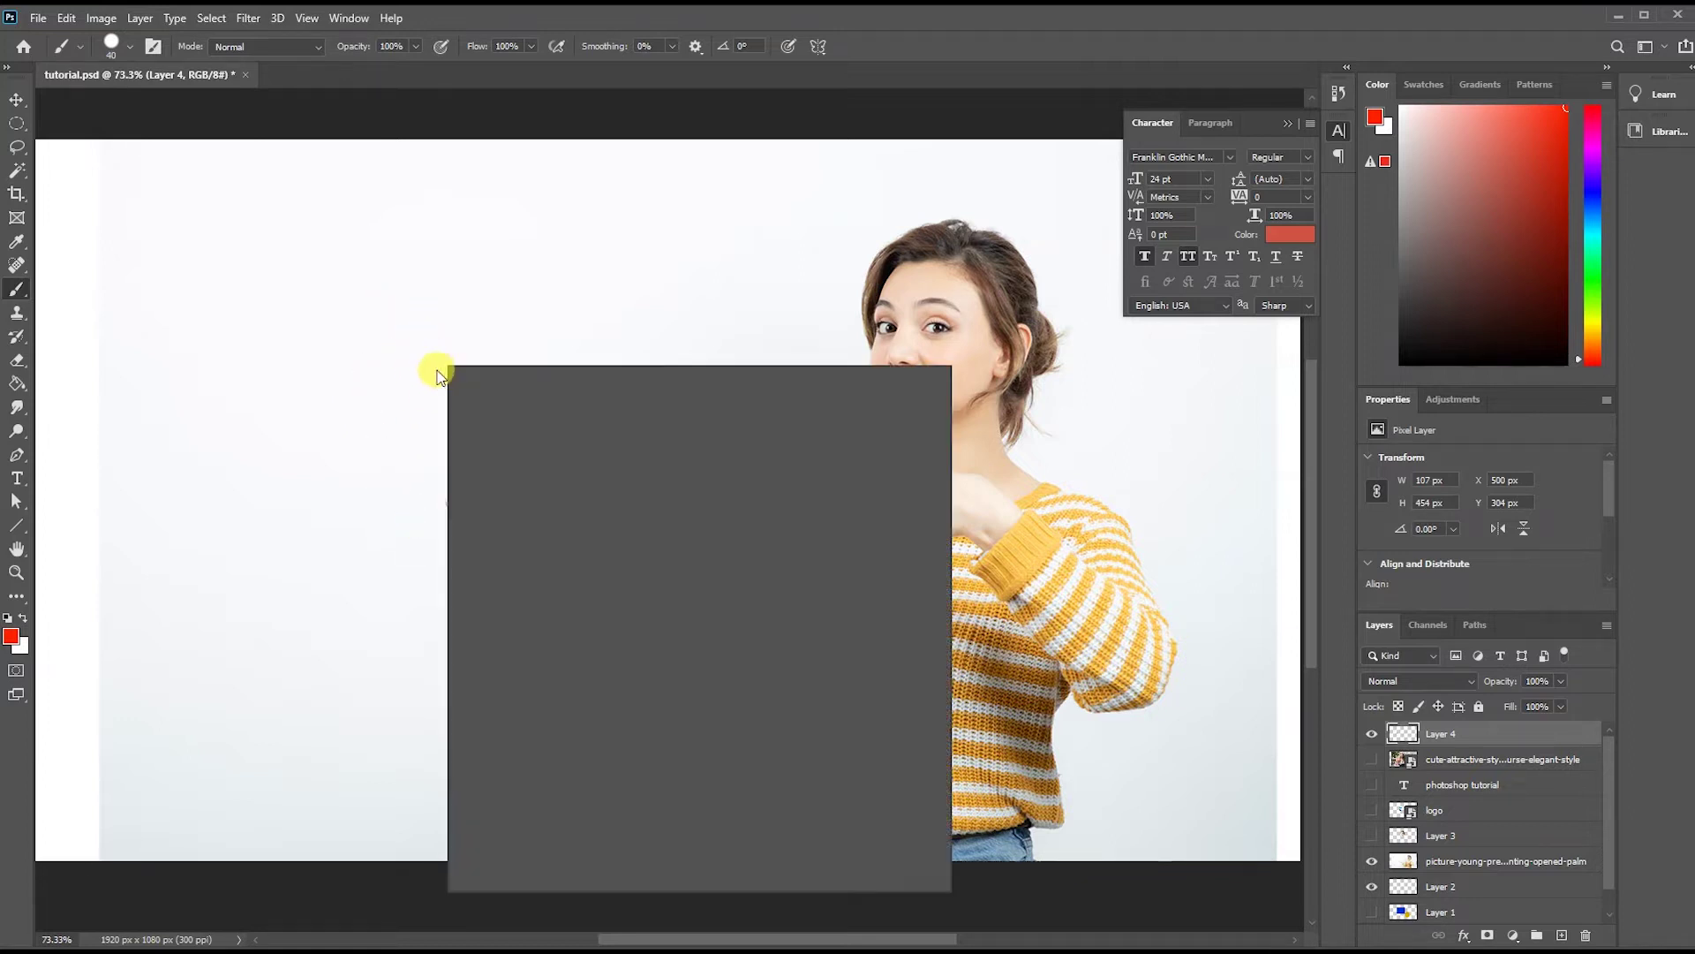
double_click(695, 572)
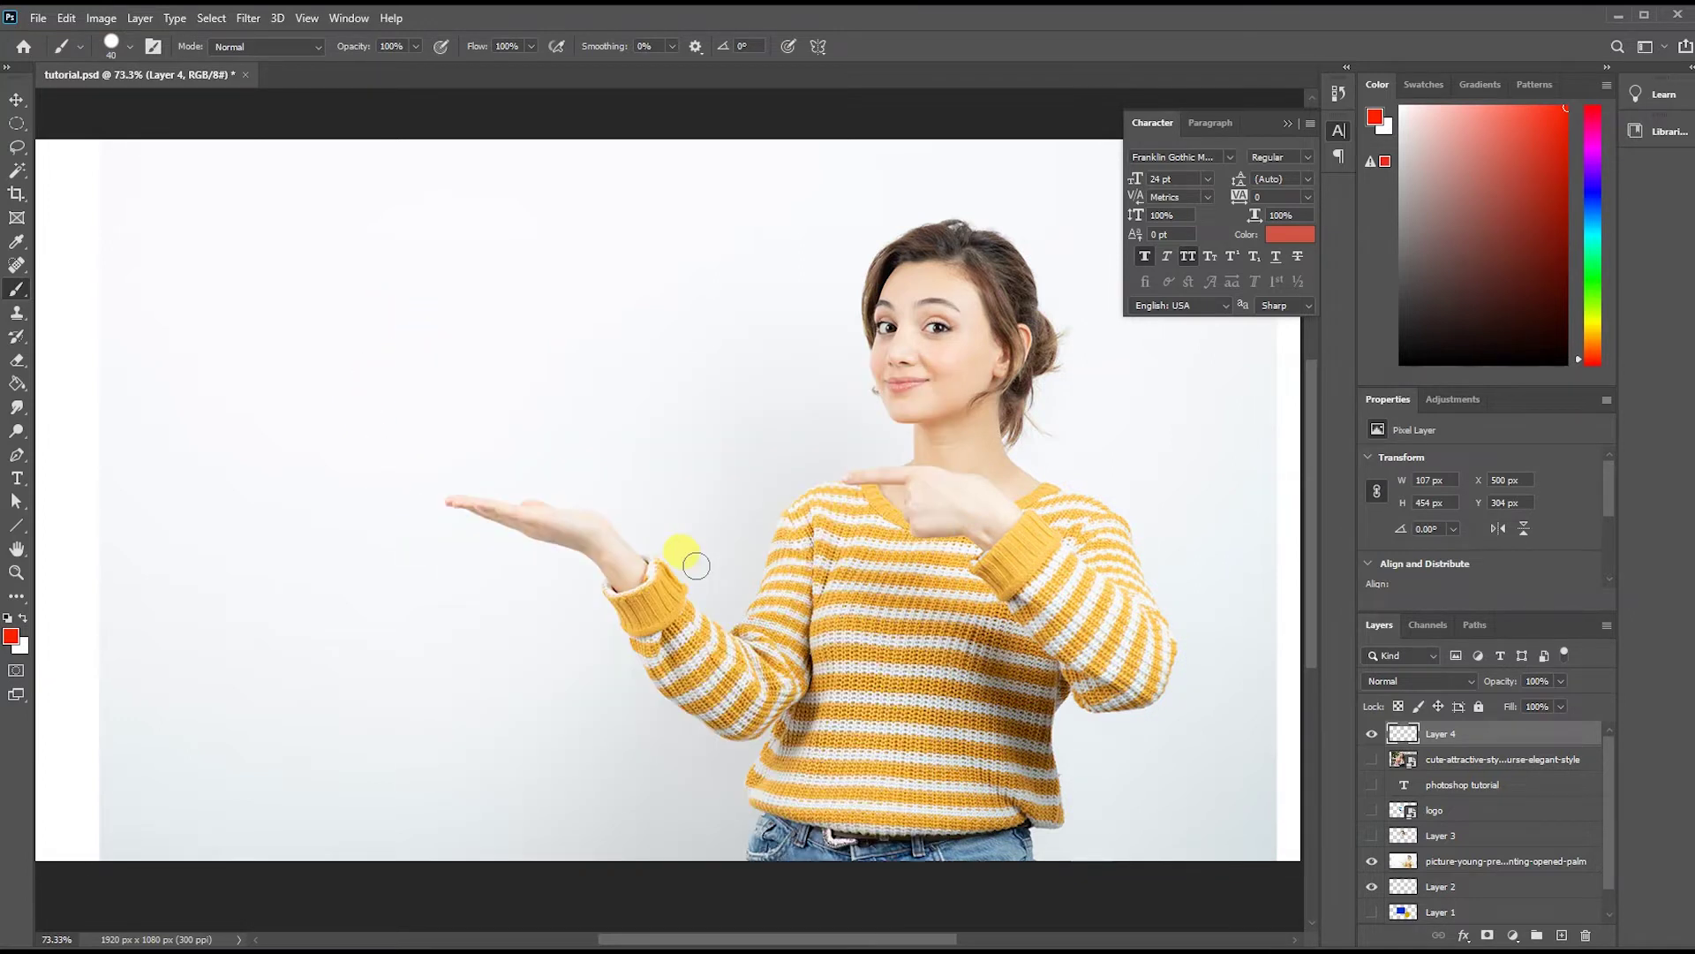
left_click_drag(256, 292, 343, 561)
left_click_drag(323, 432, 499, 292)
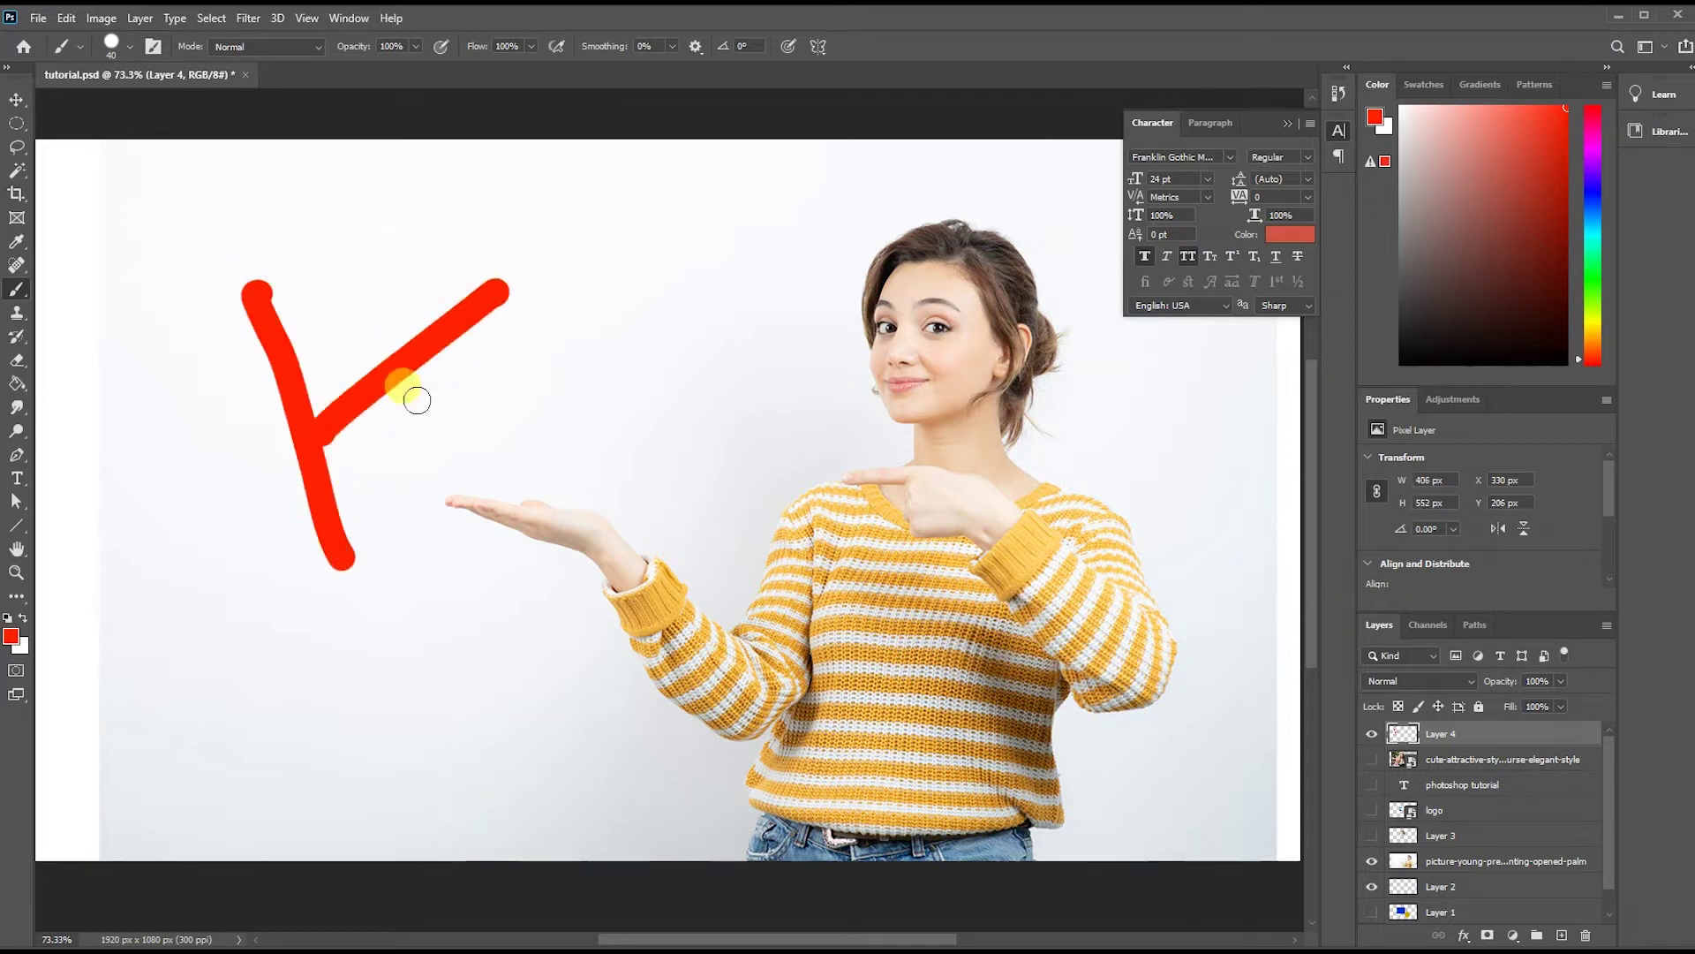
left_click_drag(396, 422, 426, 512)
Set an 18 px Soft Round brush and paint a thin red zigzag below the letters.
right_click(523, 376)
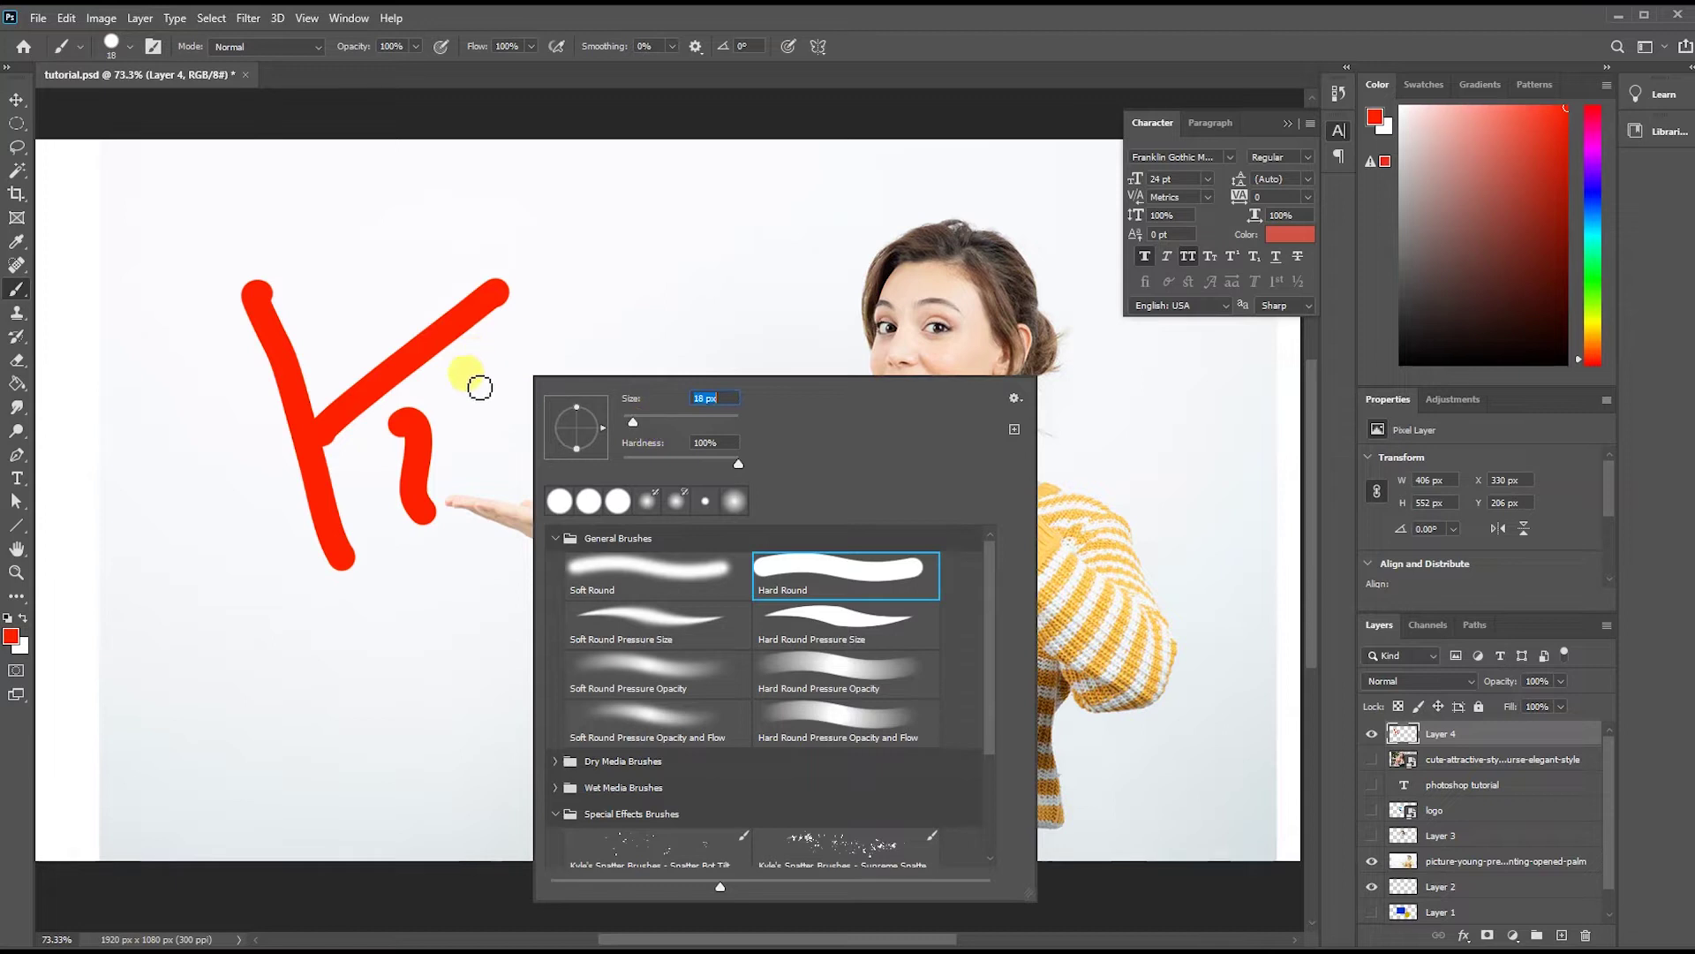
left_click_drag(441, 415, 486, 358)
right_click(517, 365)
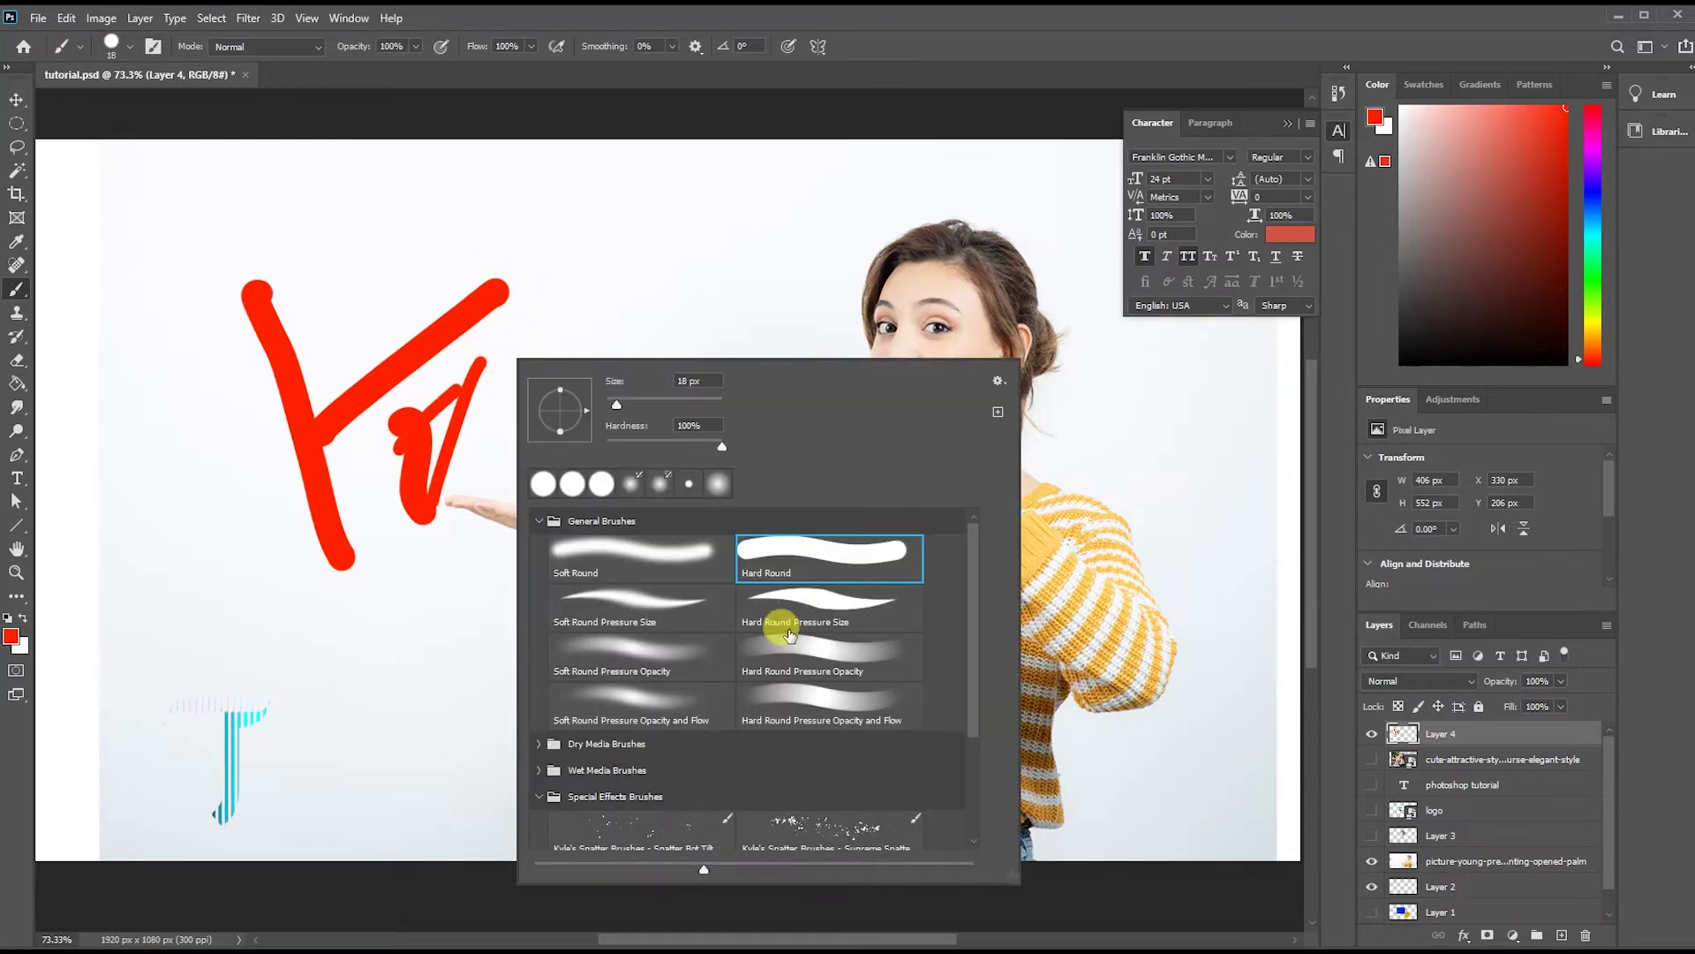
double_click(649, 556)
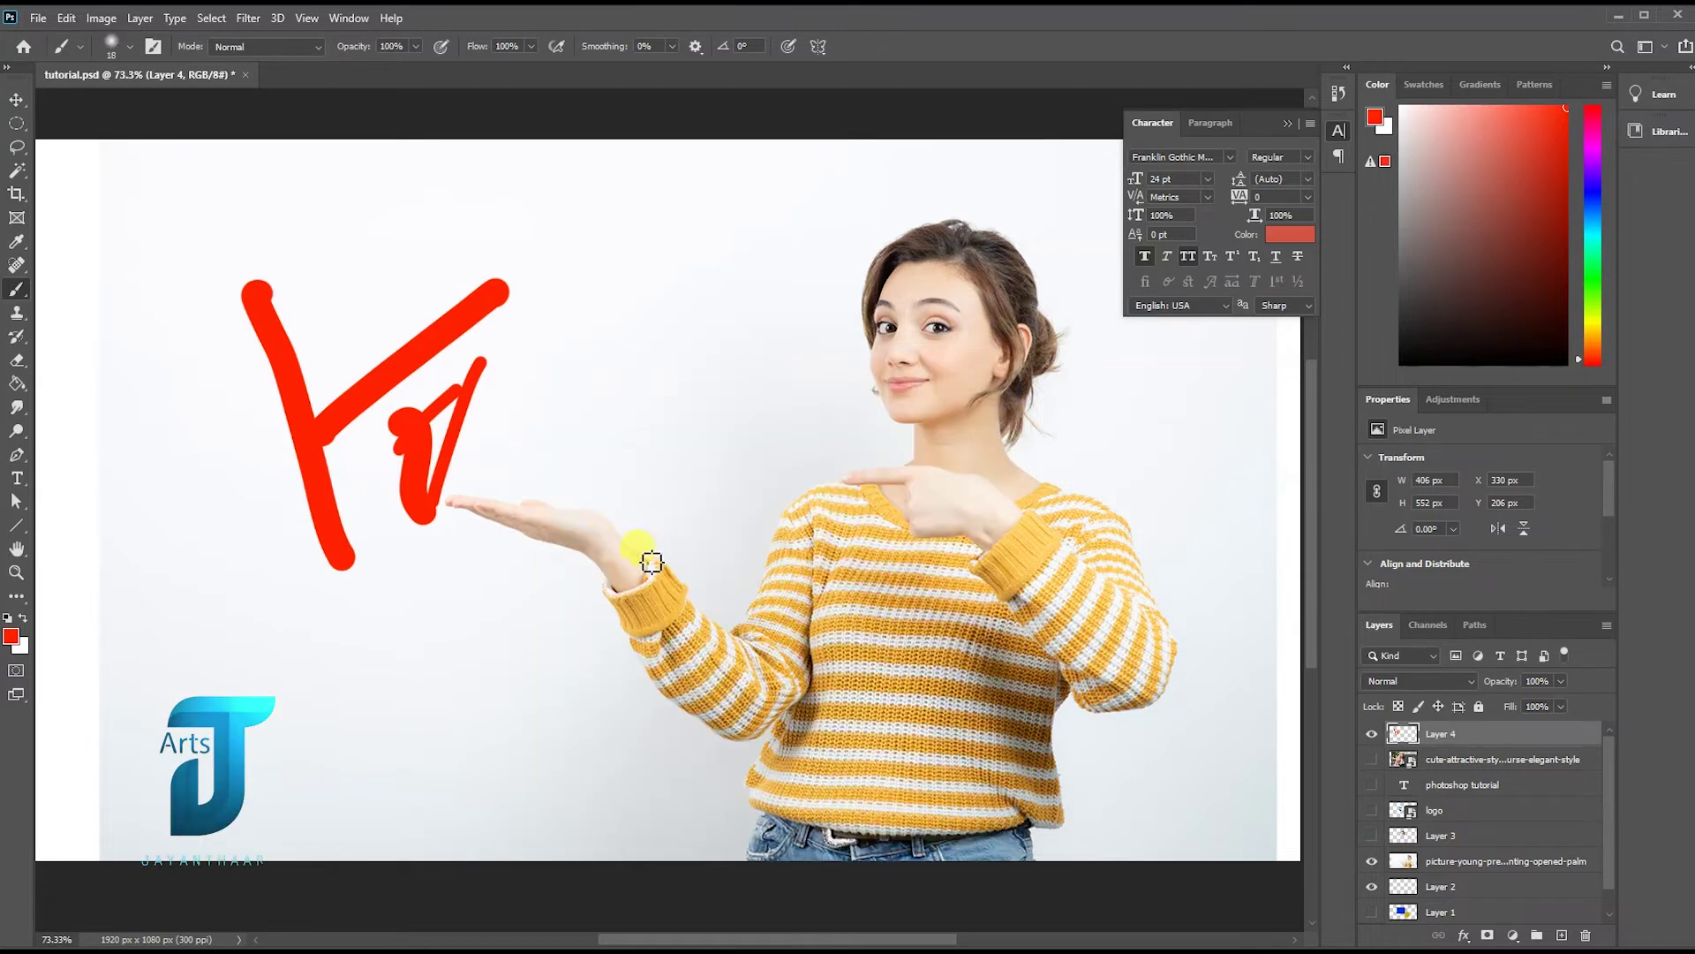
mouse_move(359, 476)
left_mouse_down()
mouse_move(402, 657)
mouse_move(442, 715)
left_mouse_up()
left_click_drag(607, 362, 542, 399)
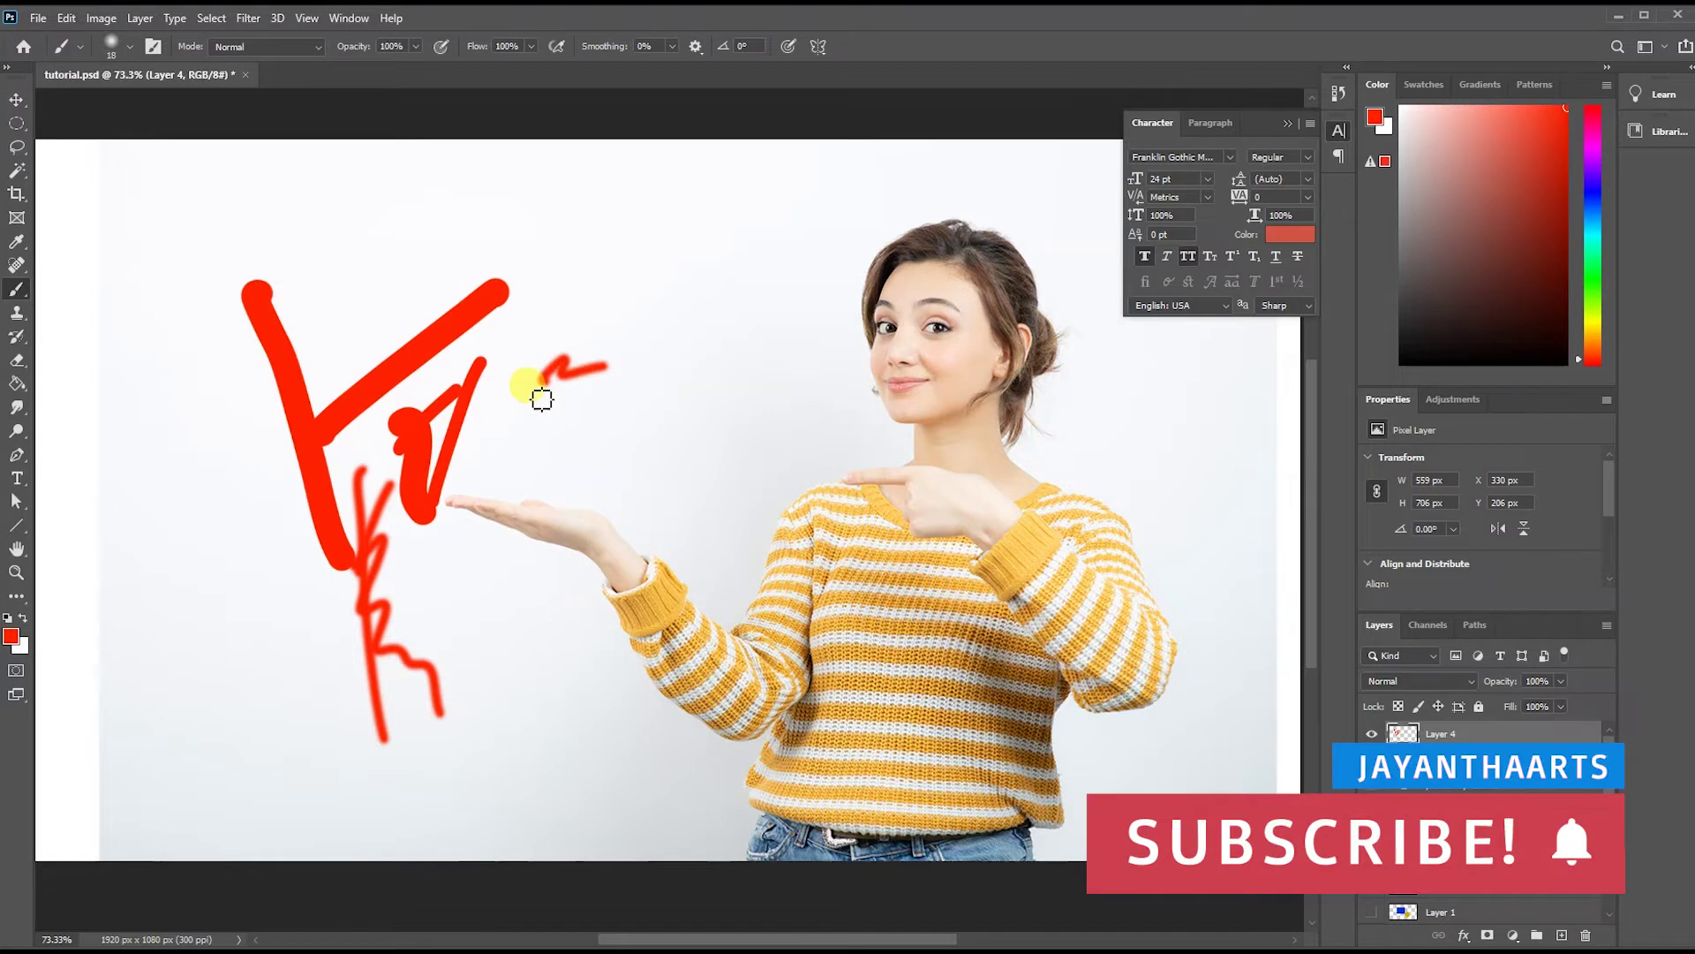
right_click(541, 400)
left_click_drag(971, 613, 984, 748)
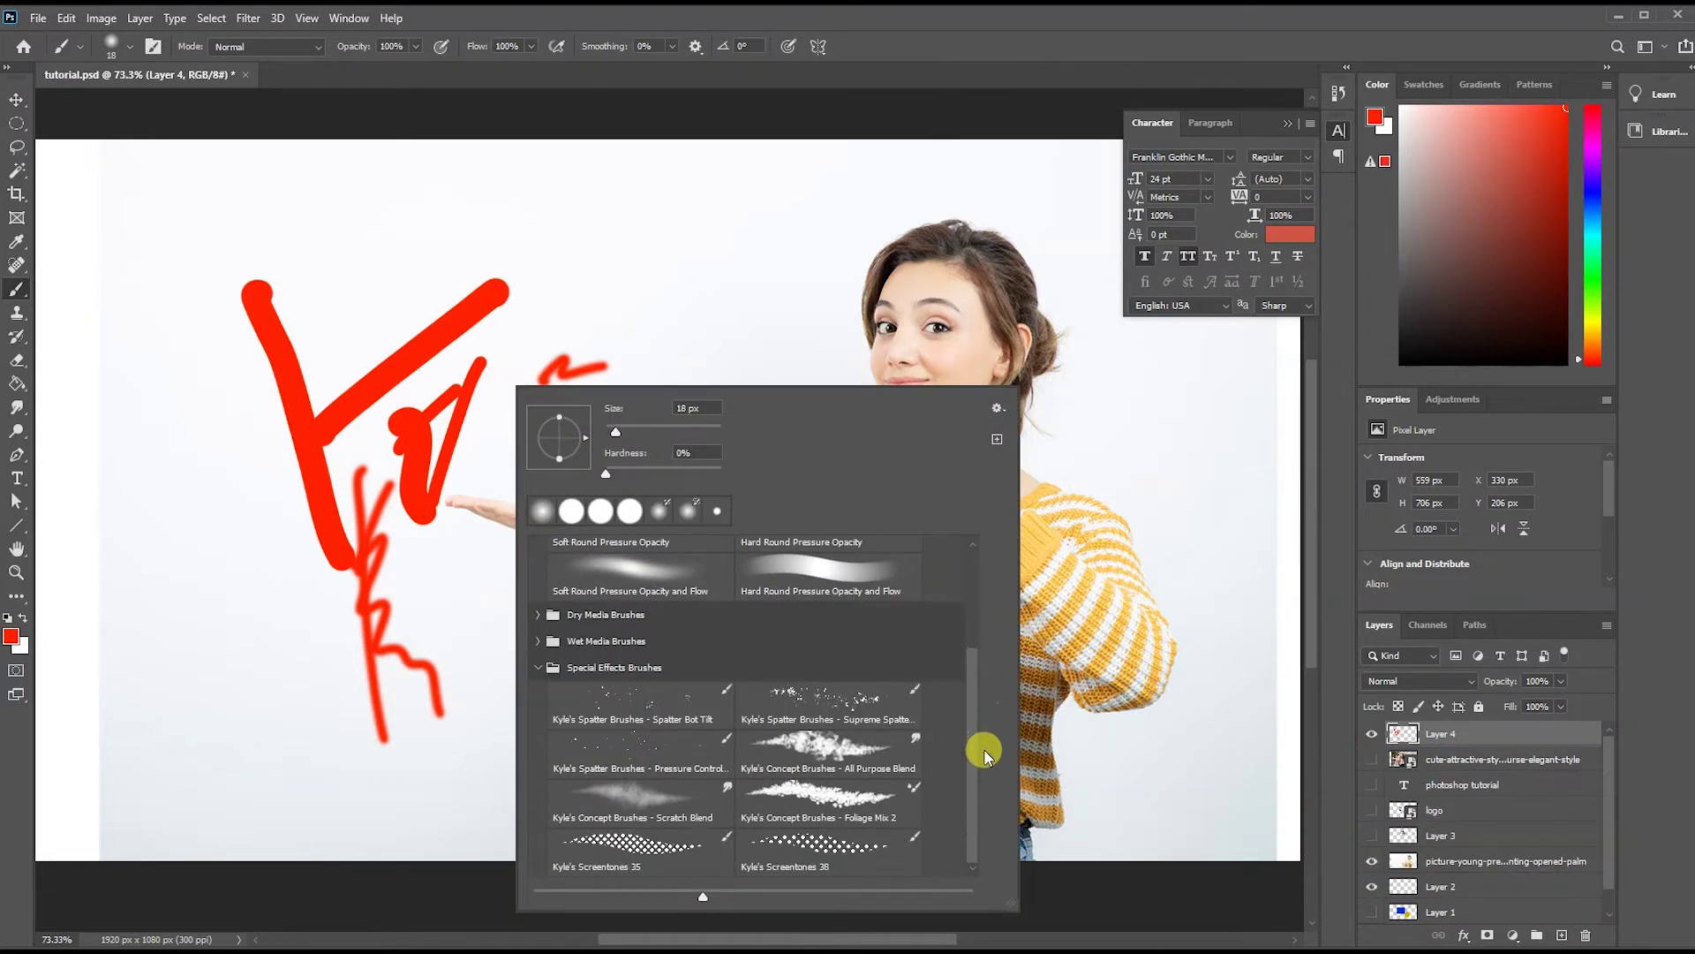
Paint red leafy marks with the Foliage Mix 2 brush around the K.
double_click(785, 797)
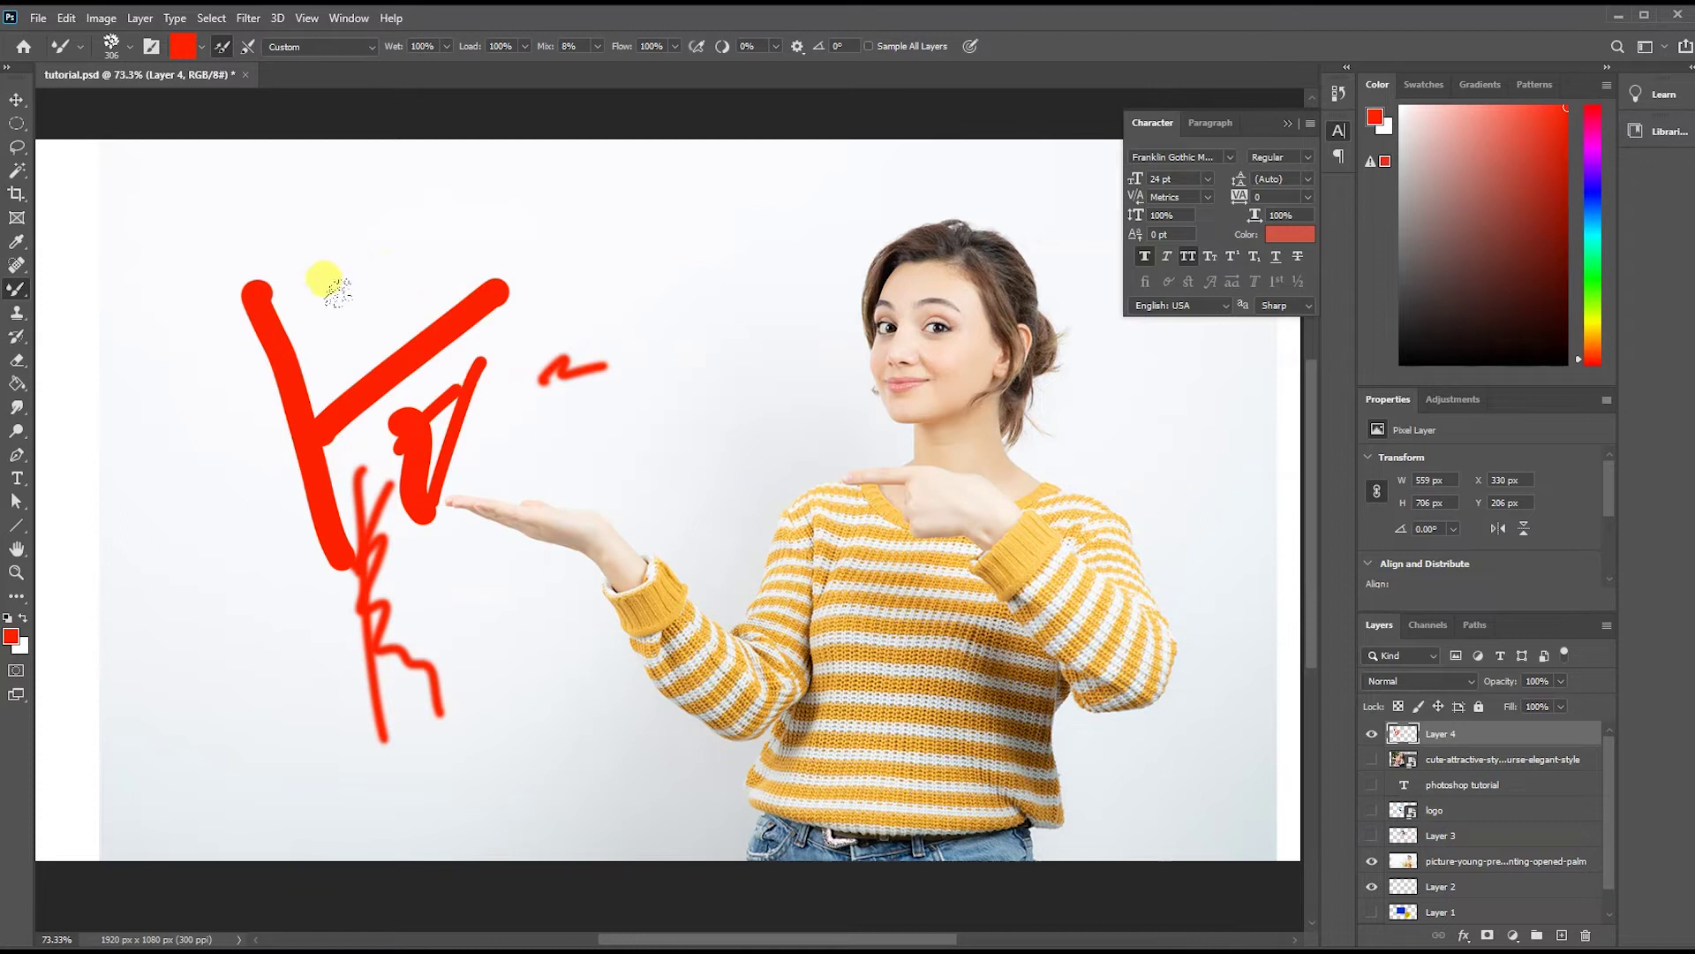
left_click_drag(326, 276, 252, 358)
left_click(265, 508)
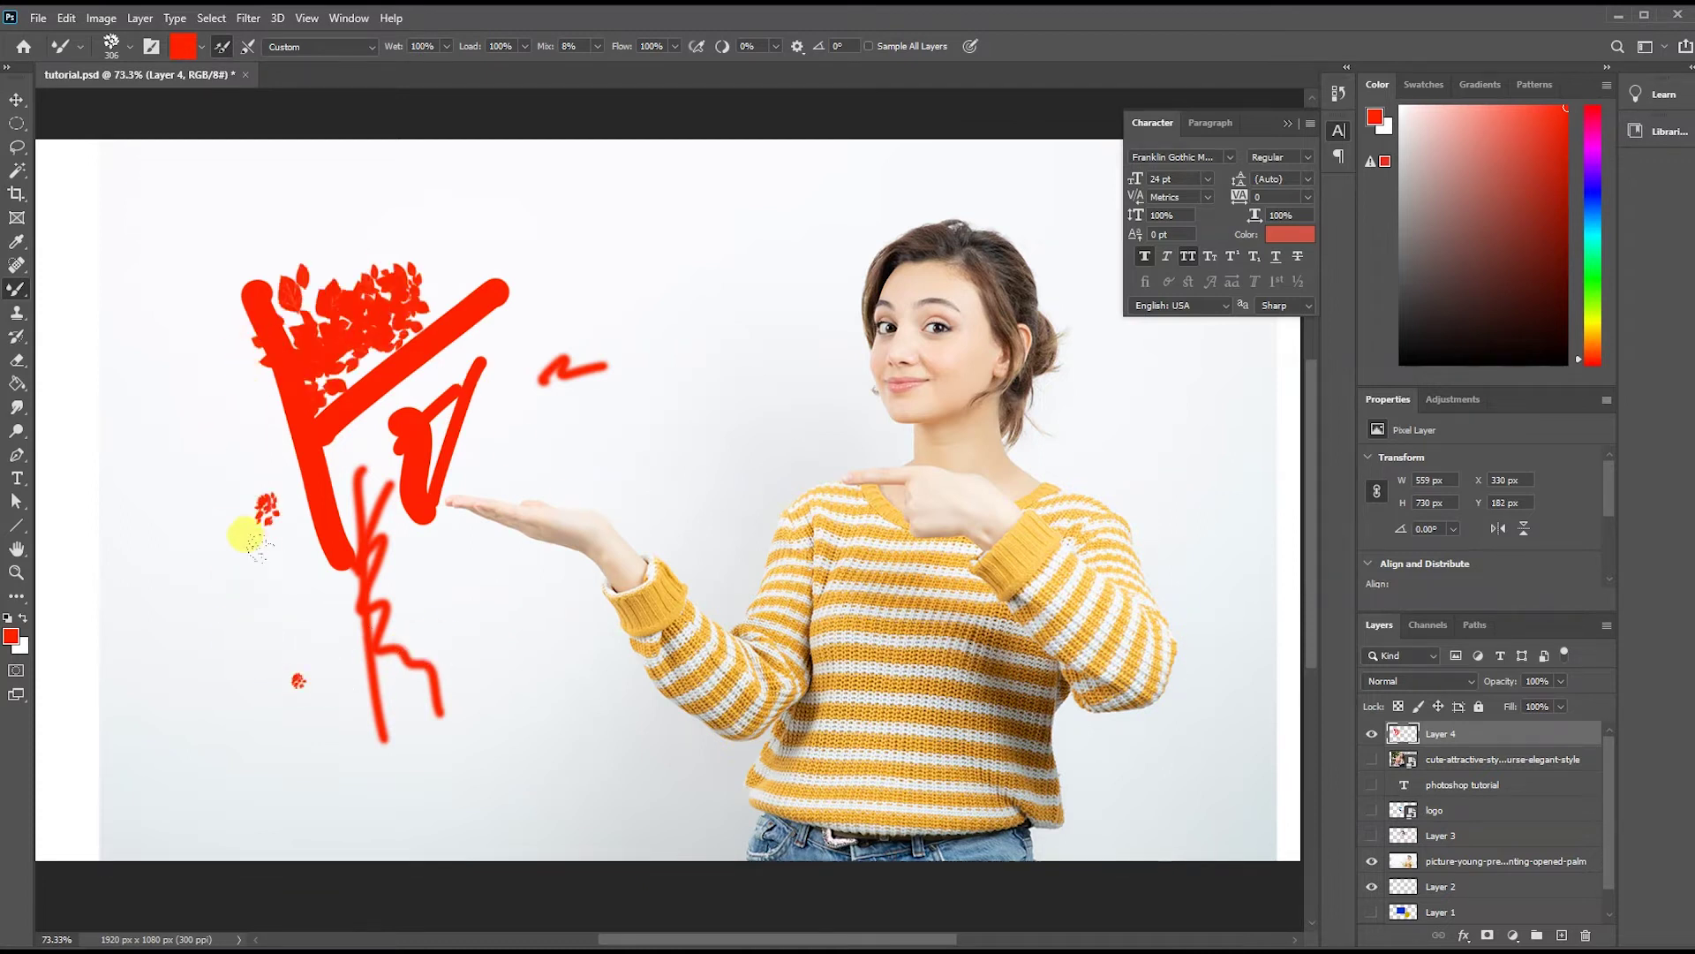
left_click_drag(246, 530, 352, 284)
Switch to a 34 px Hard Round Pressure Size brush and paint a small red squiggle.
right_click(377, 469)
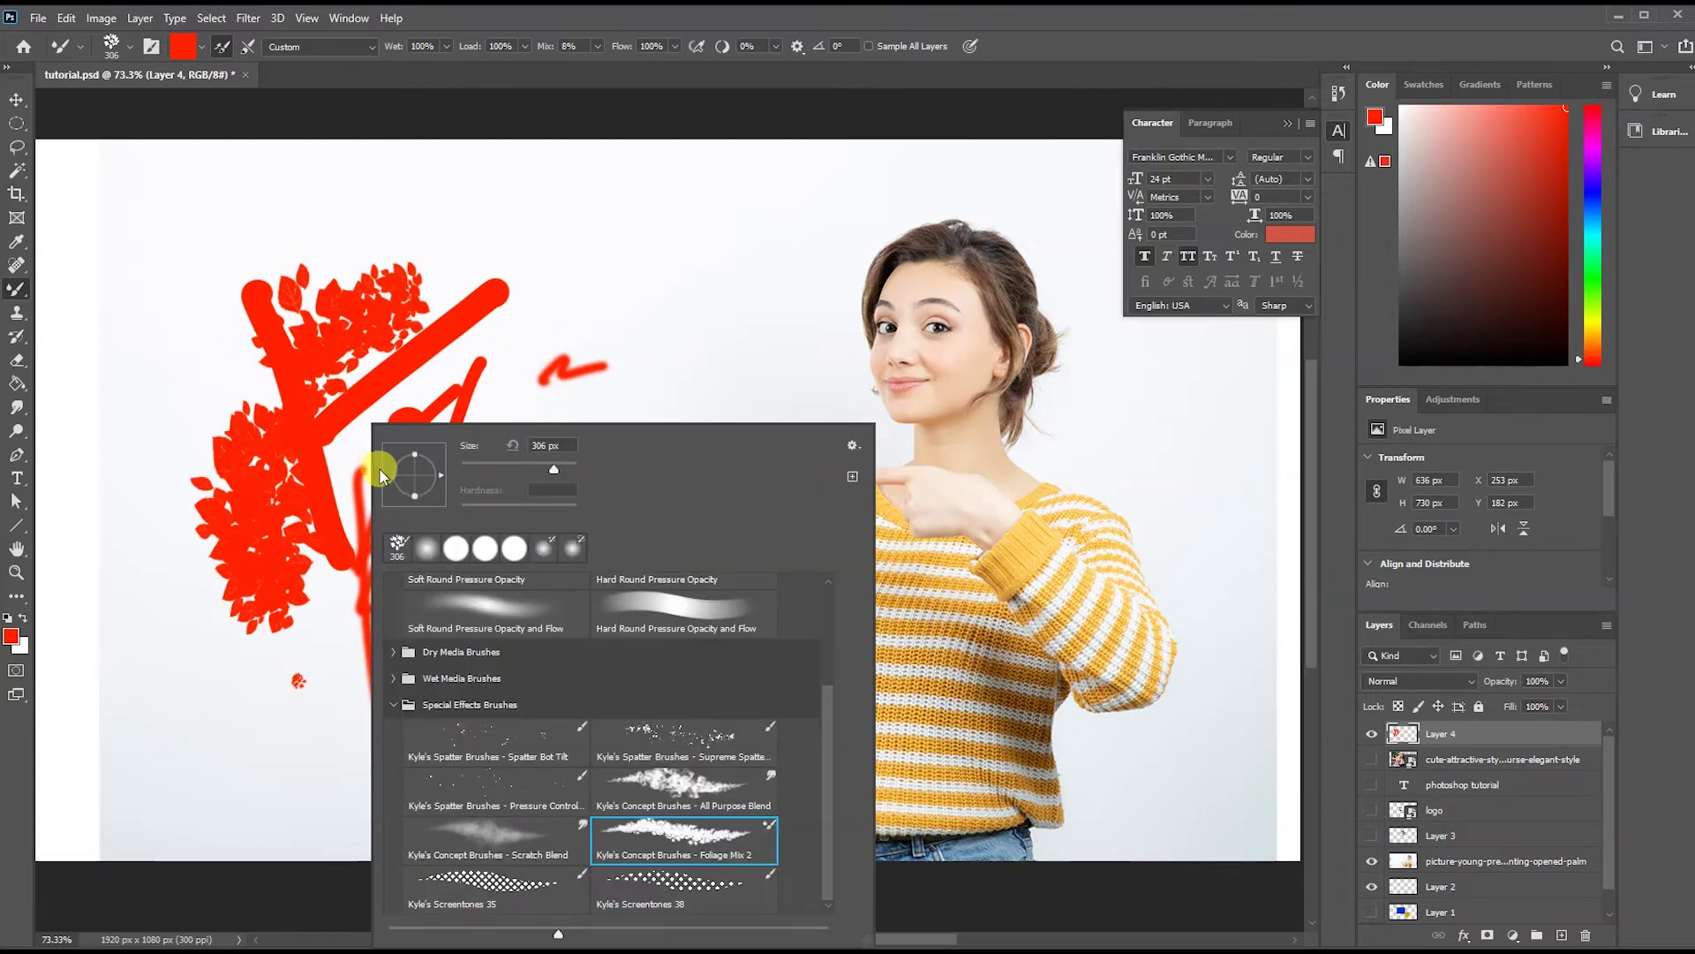
left_click_drag(839, 783, 834, 686)
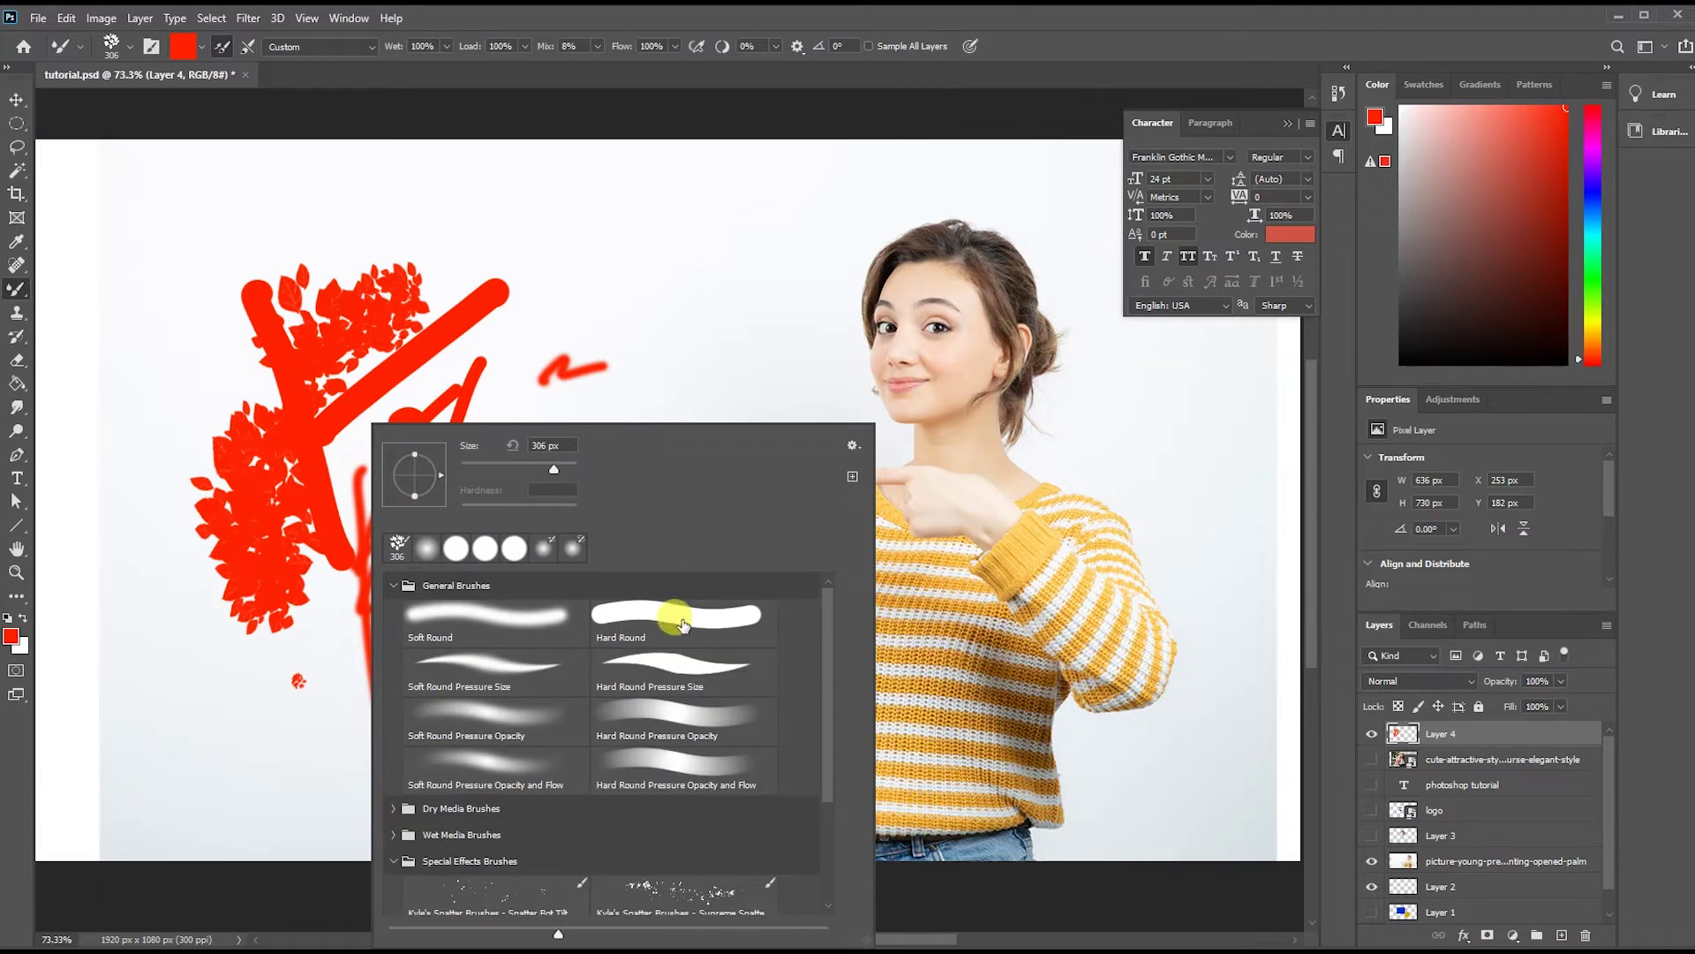
left_click(647, 671)
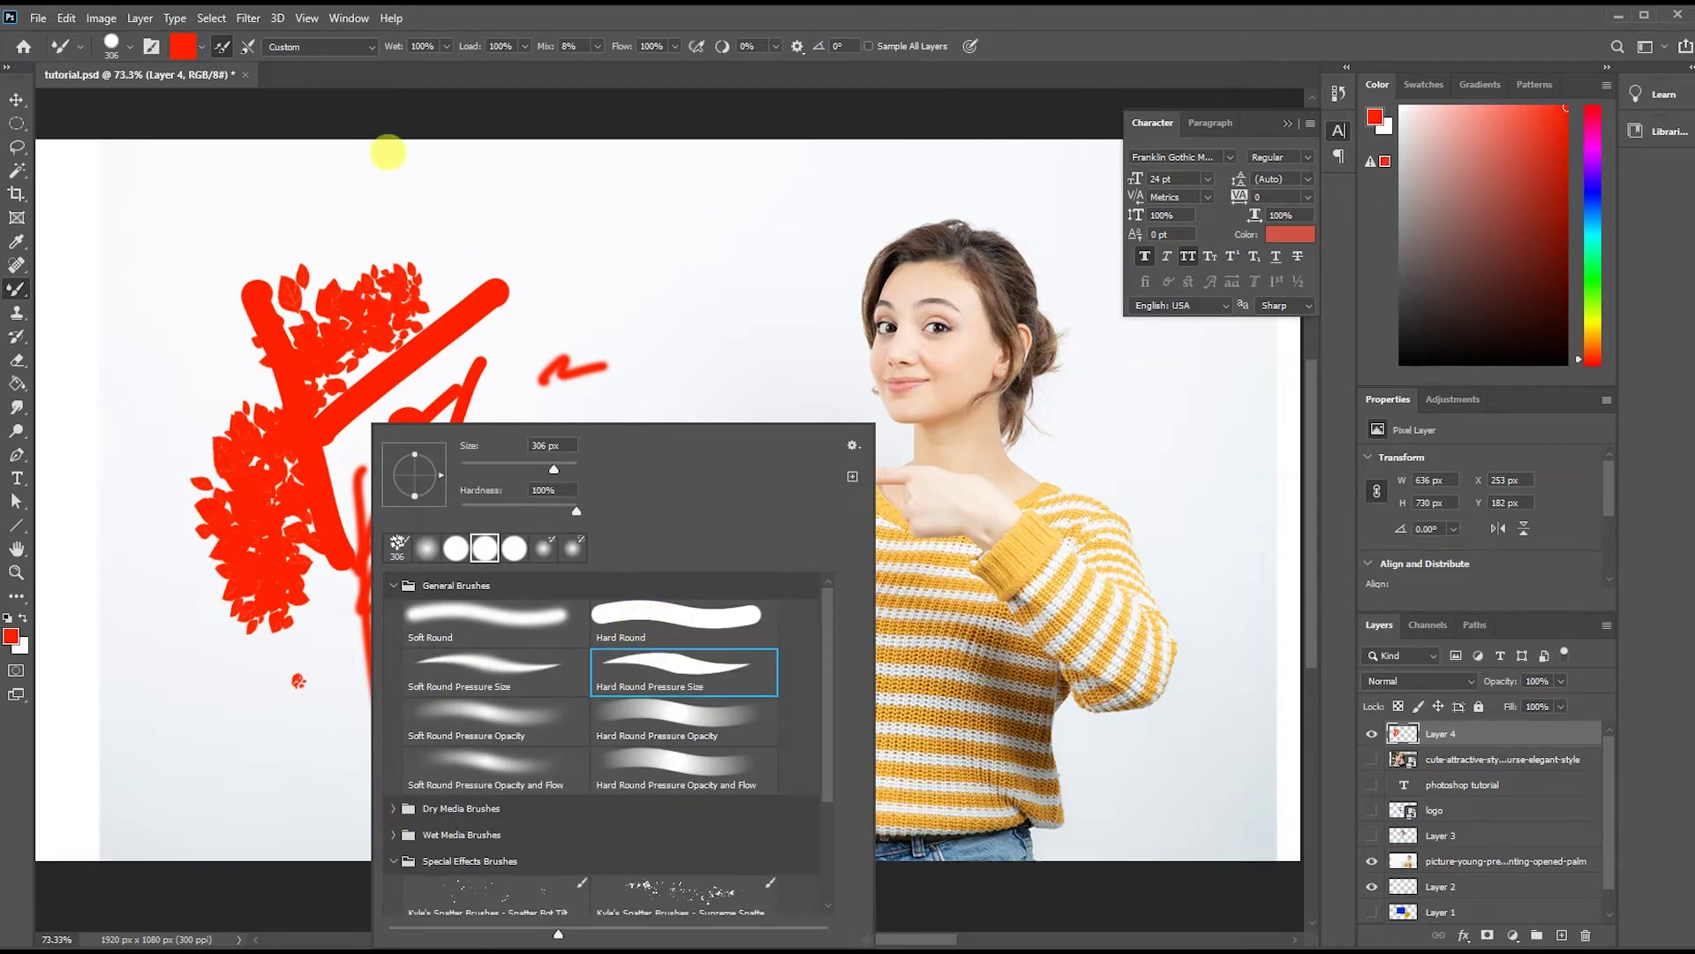
left_click(384, 172)
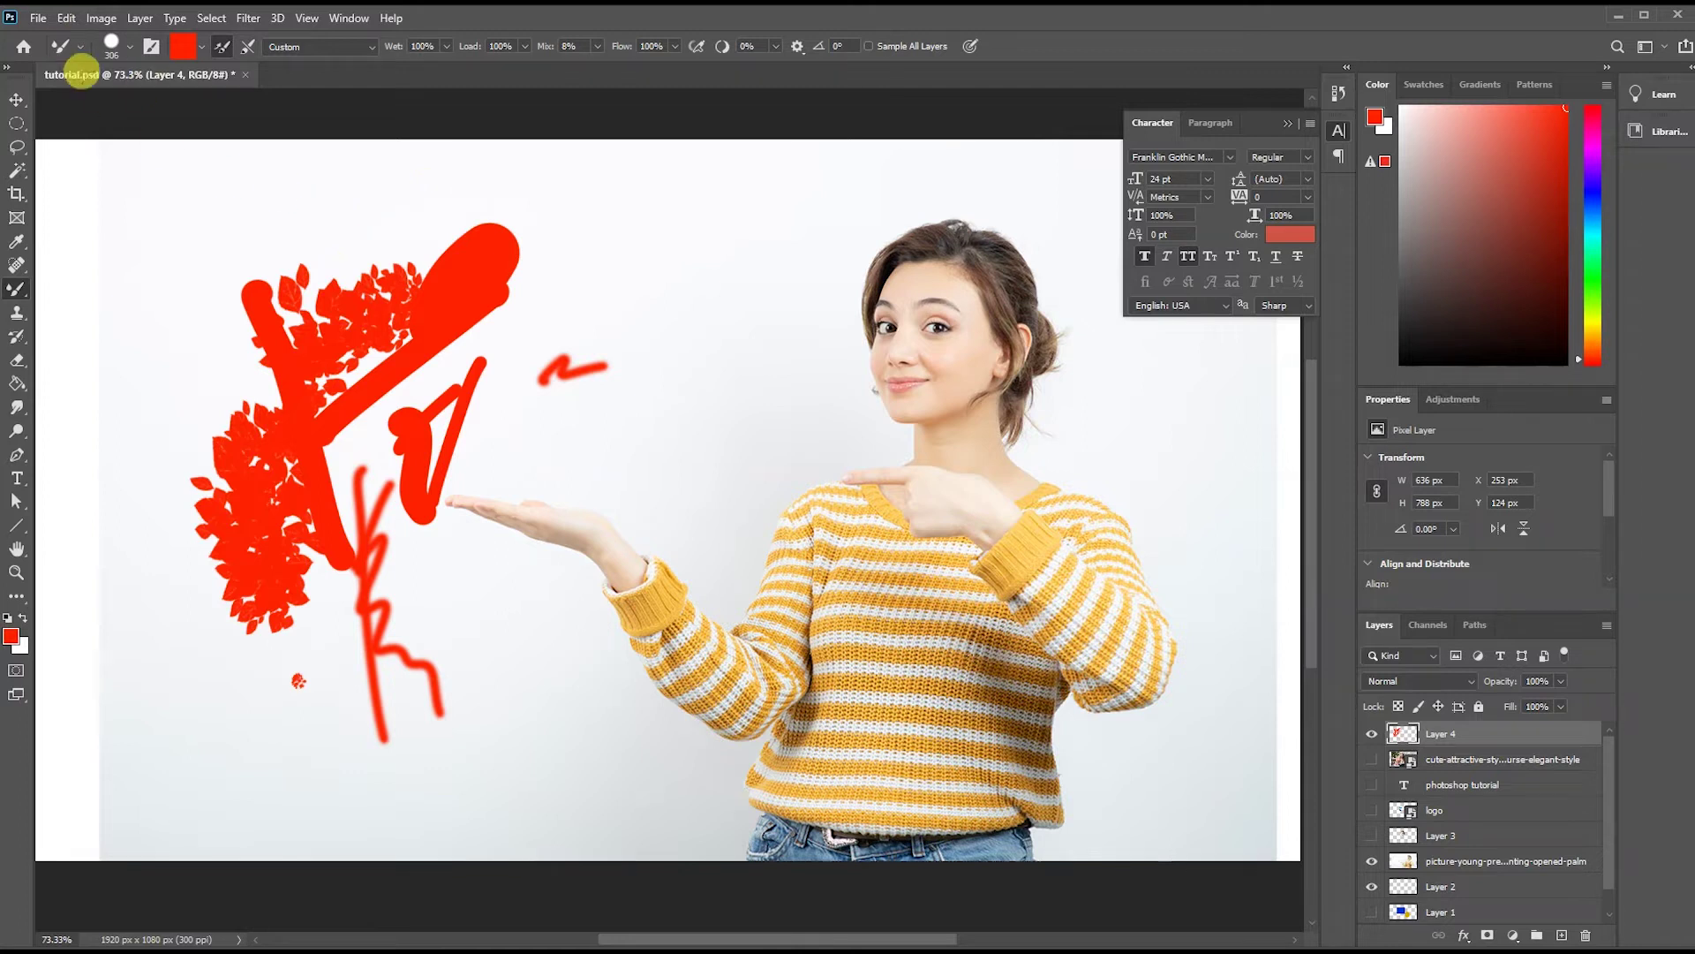
right_click(297, 328)
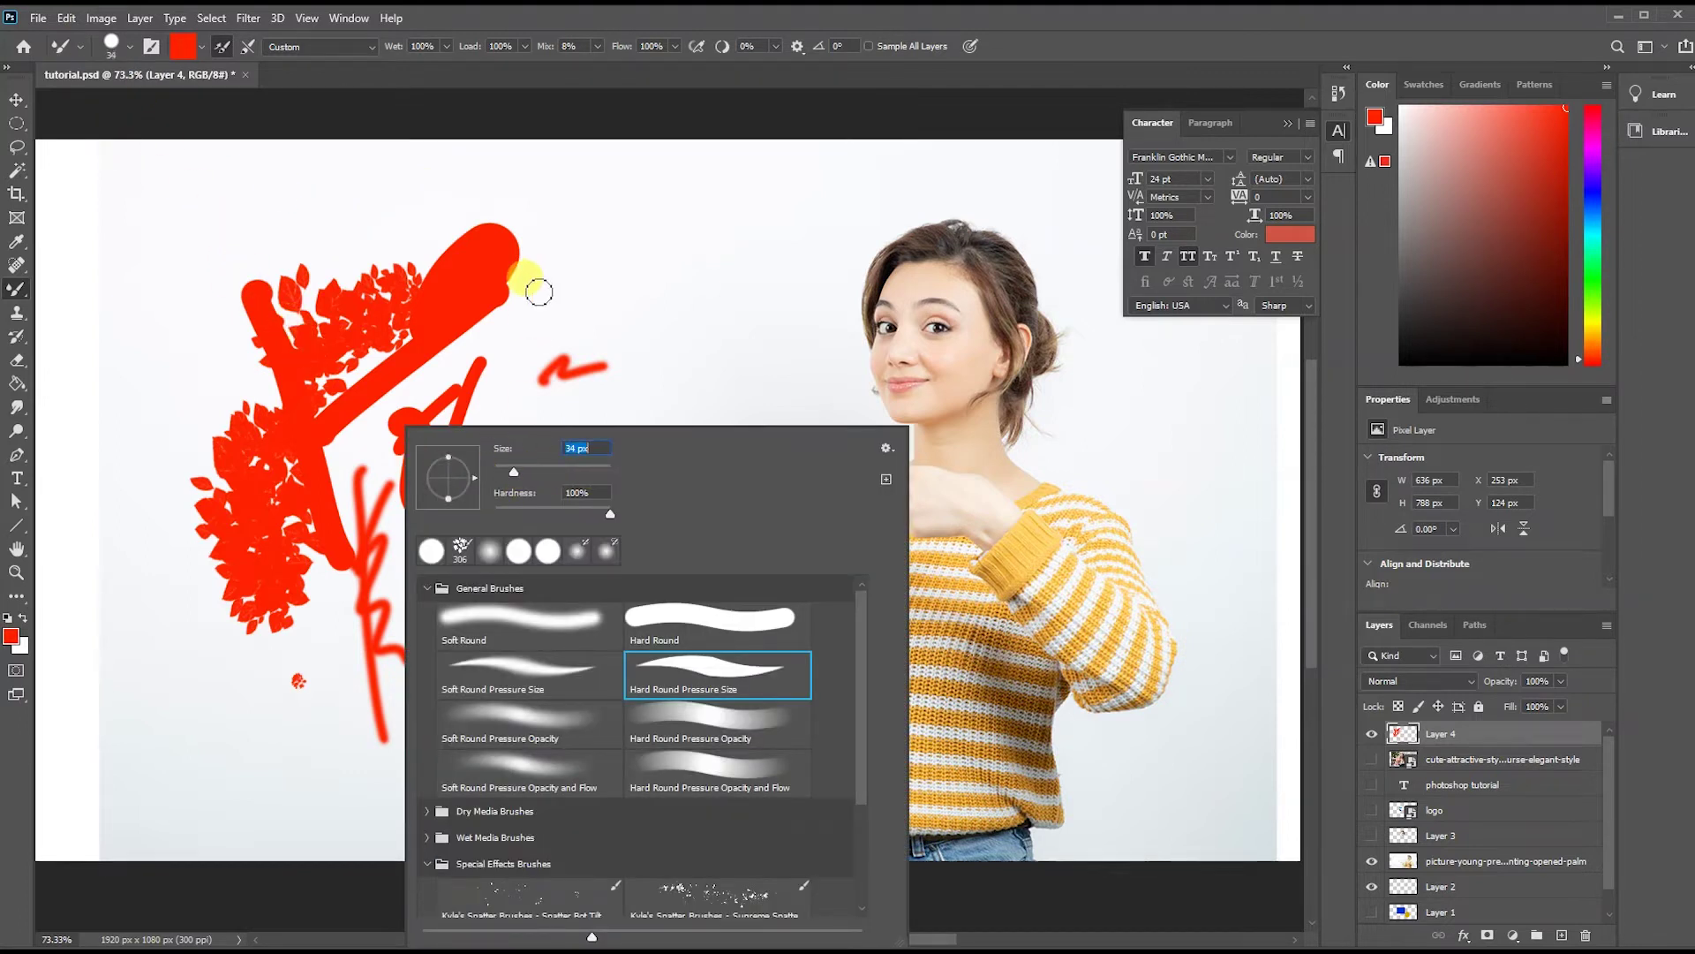
left_click_drag(558, 277, 549, 305)
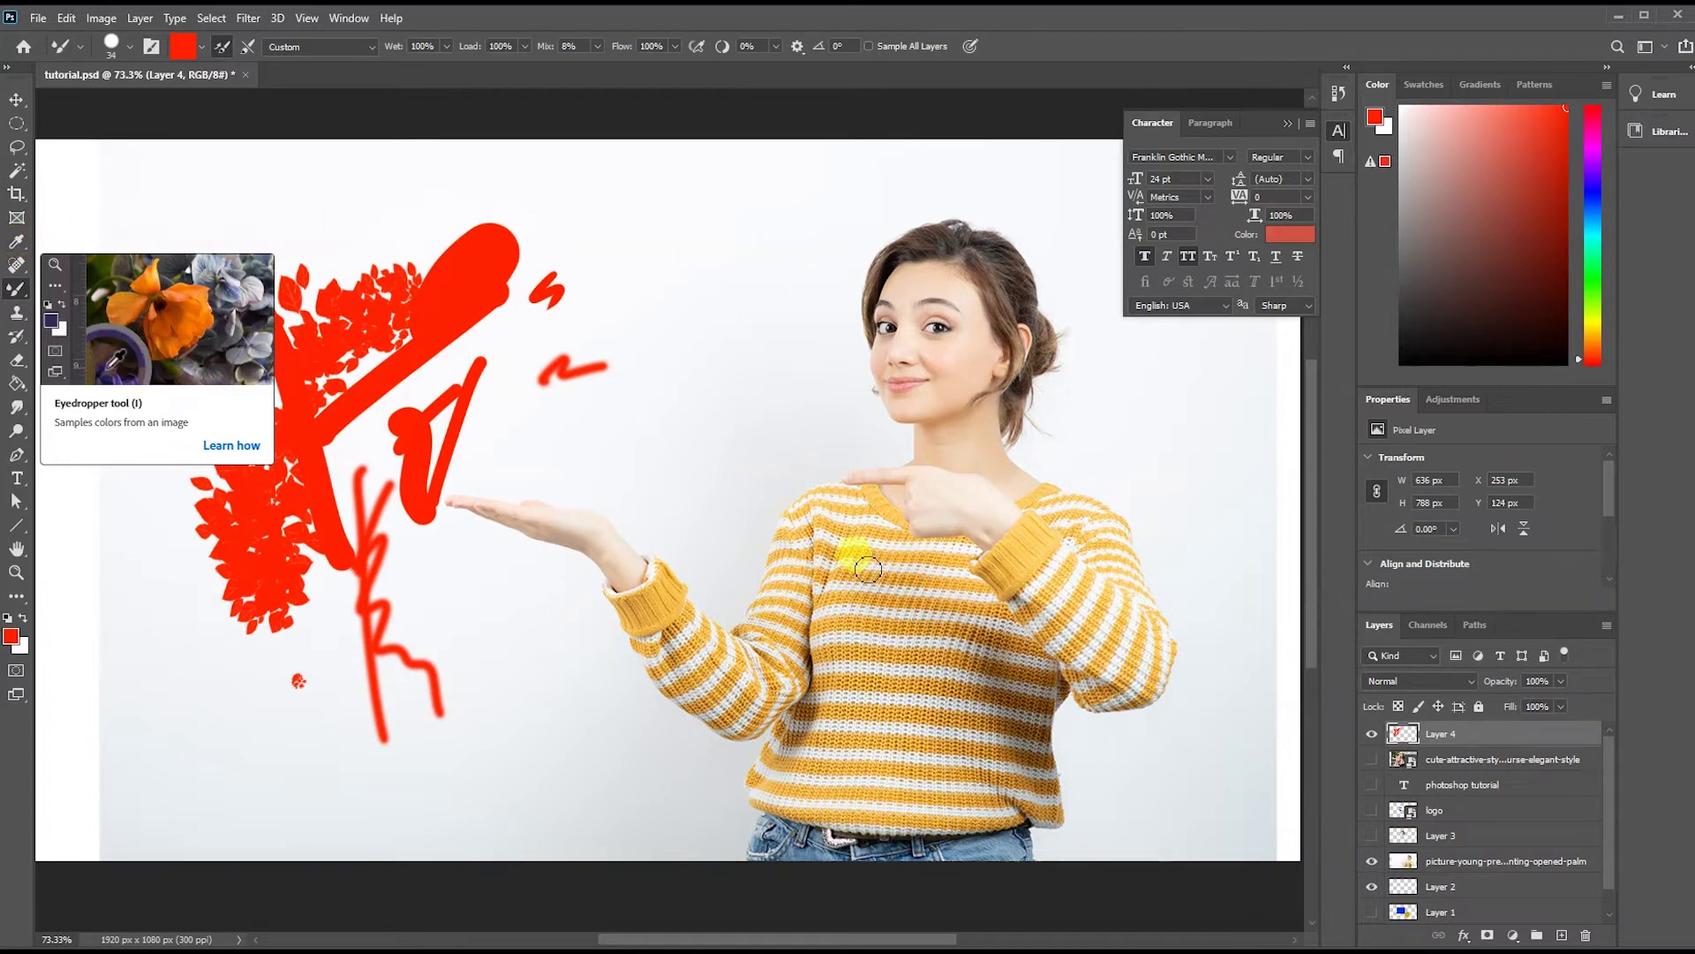
Sample jeans, sleeve and cheek colours, then paint peach Mixer Brush strokes left of the woman.
left_click(16, 241)
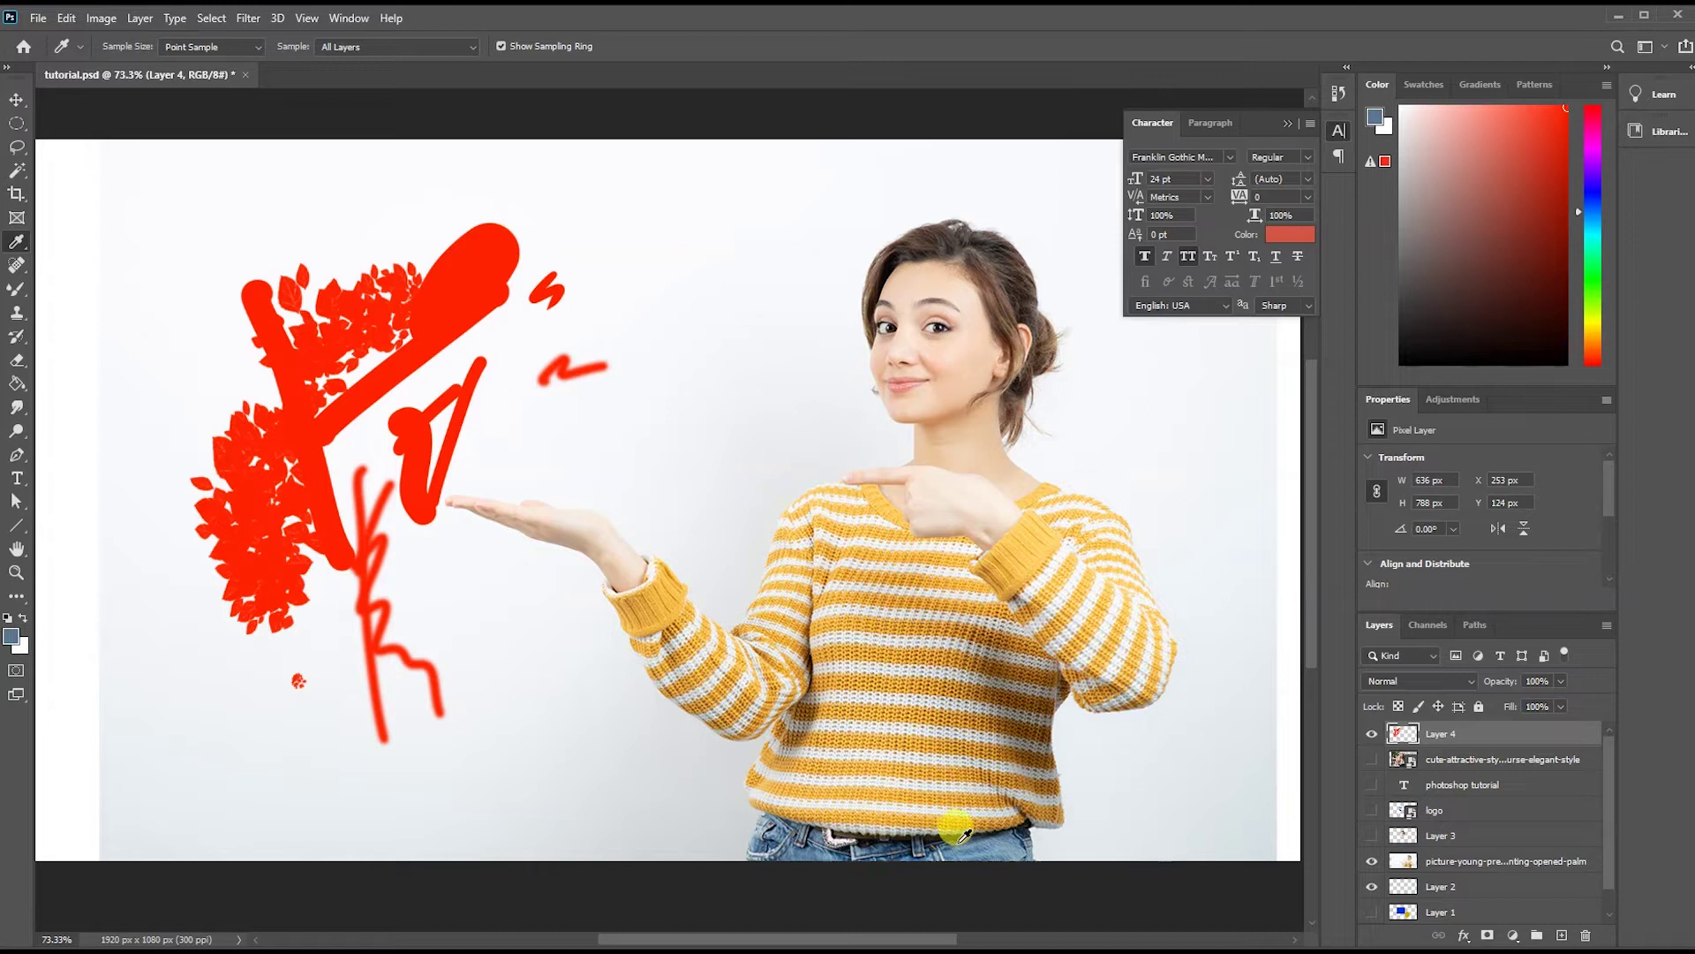
left_click(964, 834)
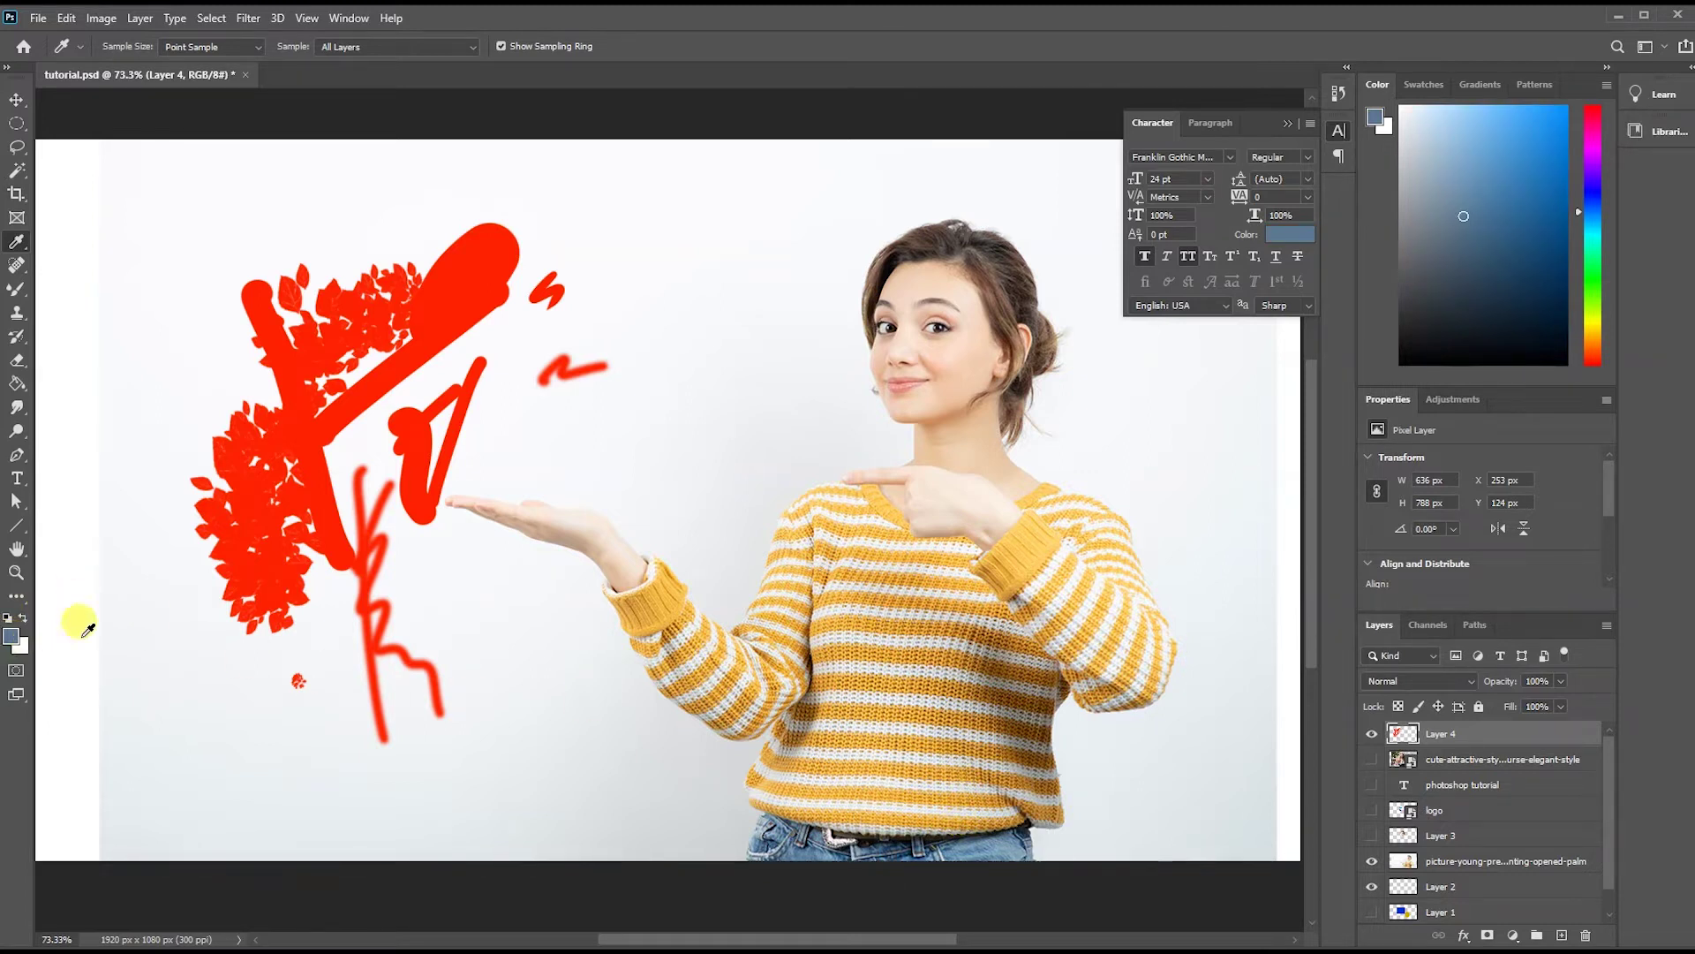
left_click(1044, 553)
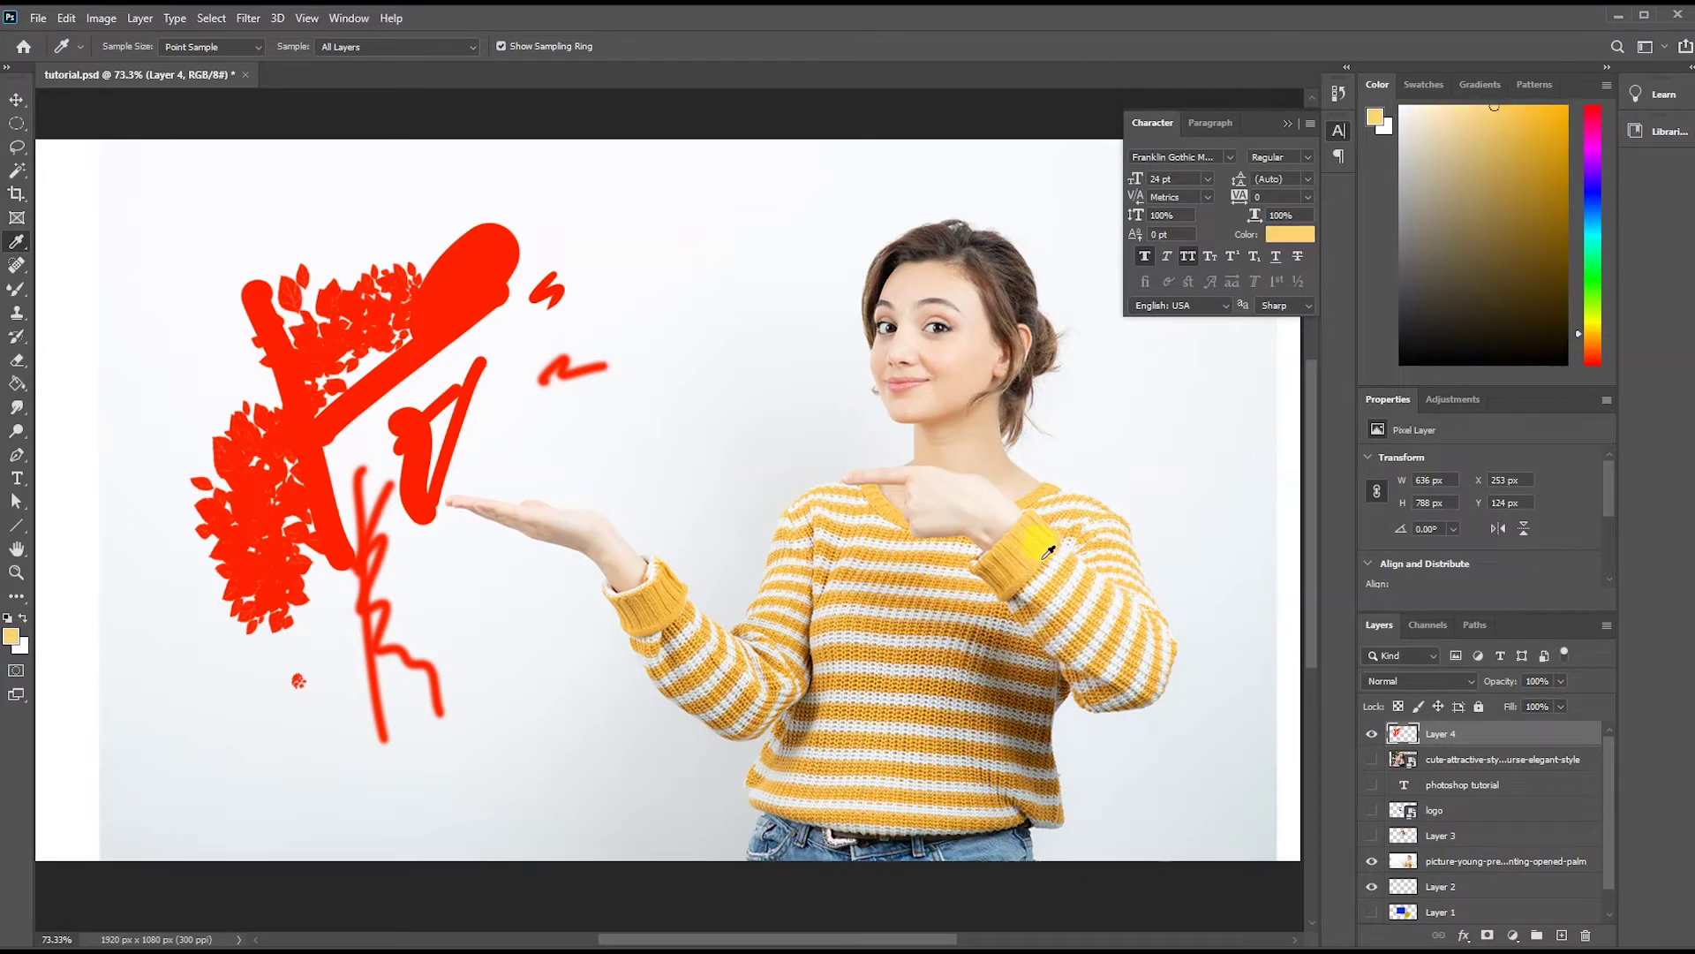
left_click(969, 356)
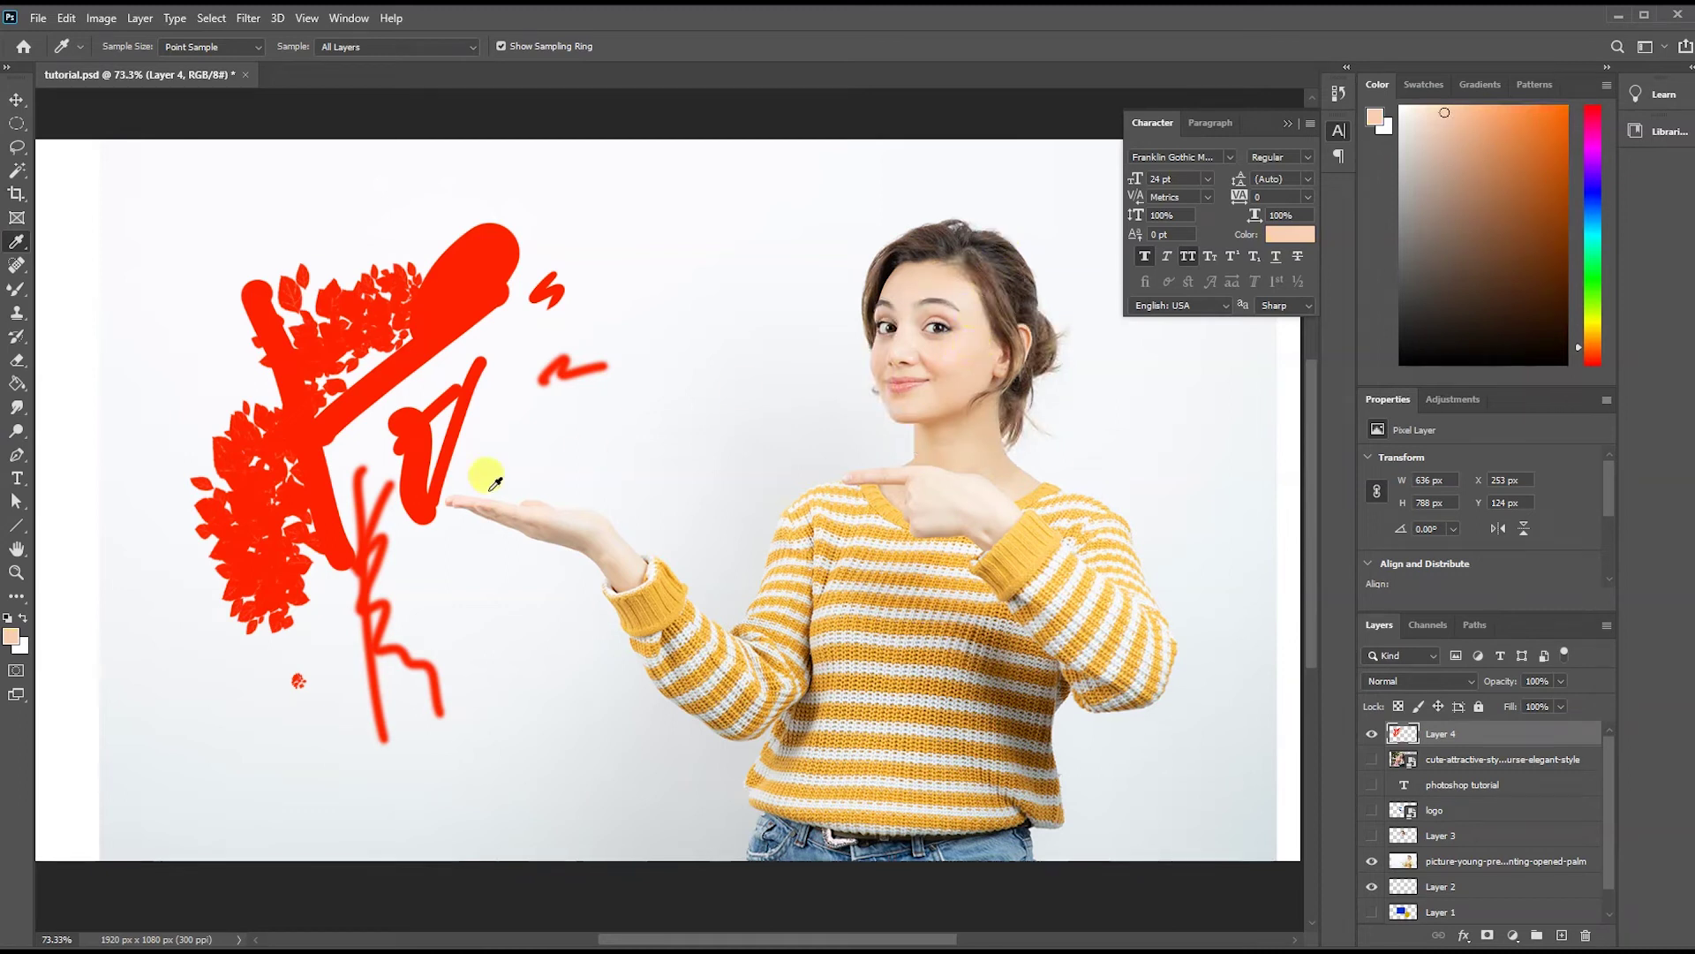
left_click(16, 289)
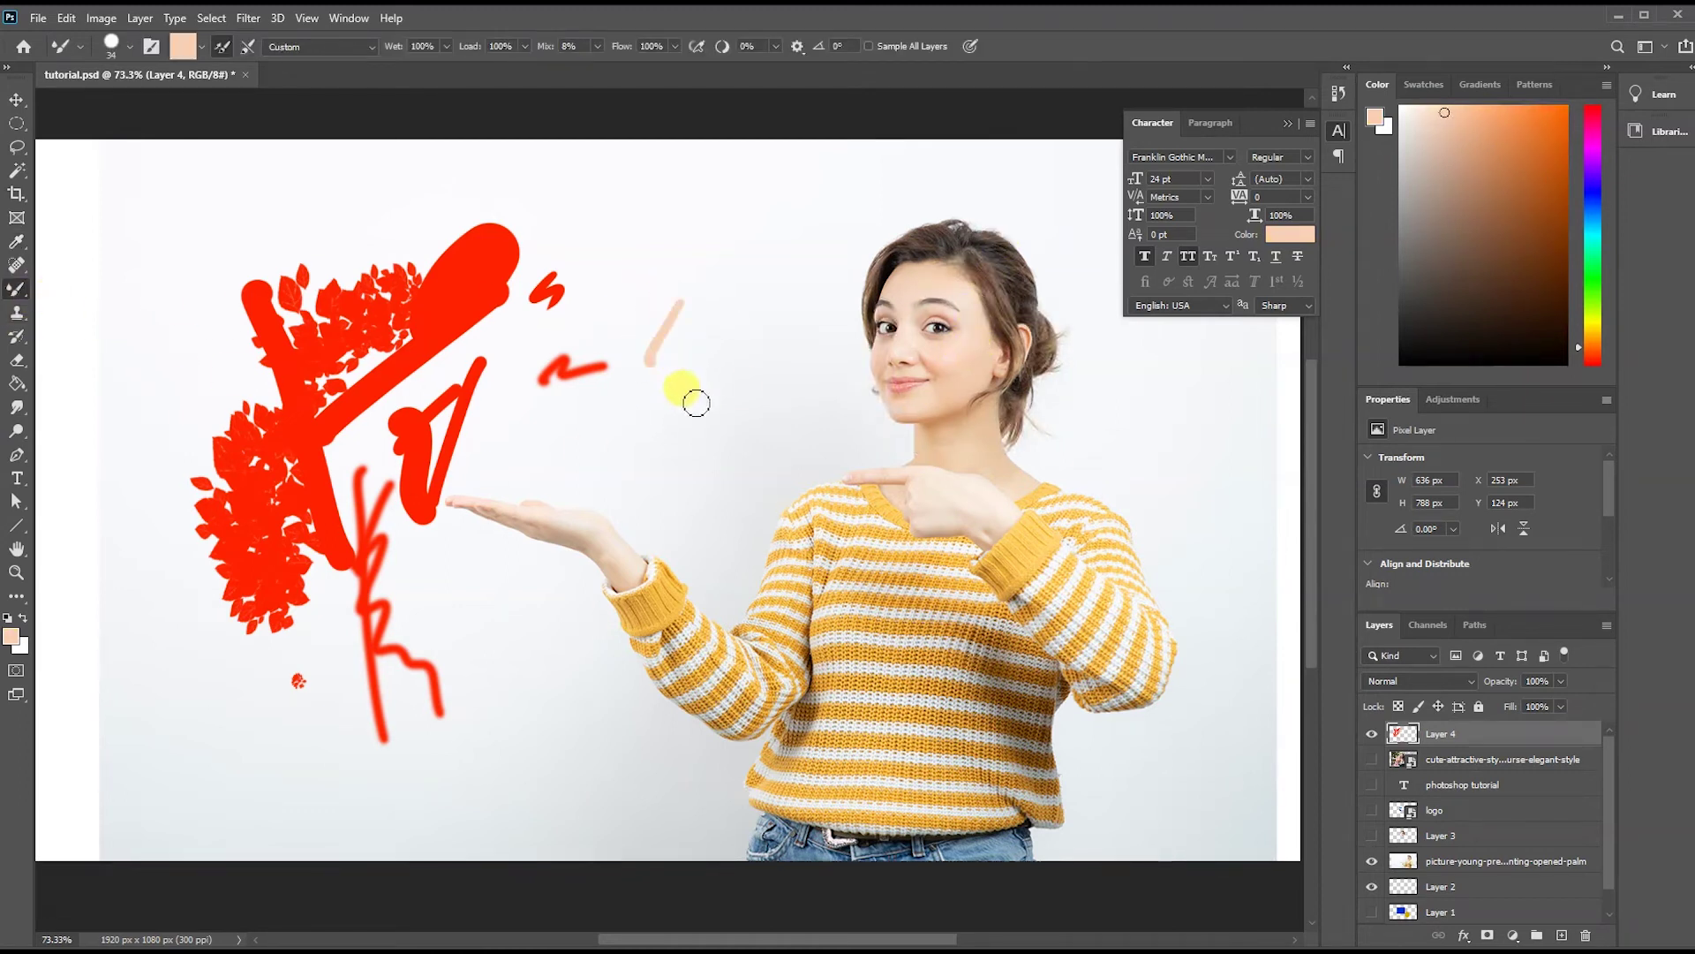
left_click_drag(680, 302, 689, 519)
left_click_drag(709, 406, 760, 488)
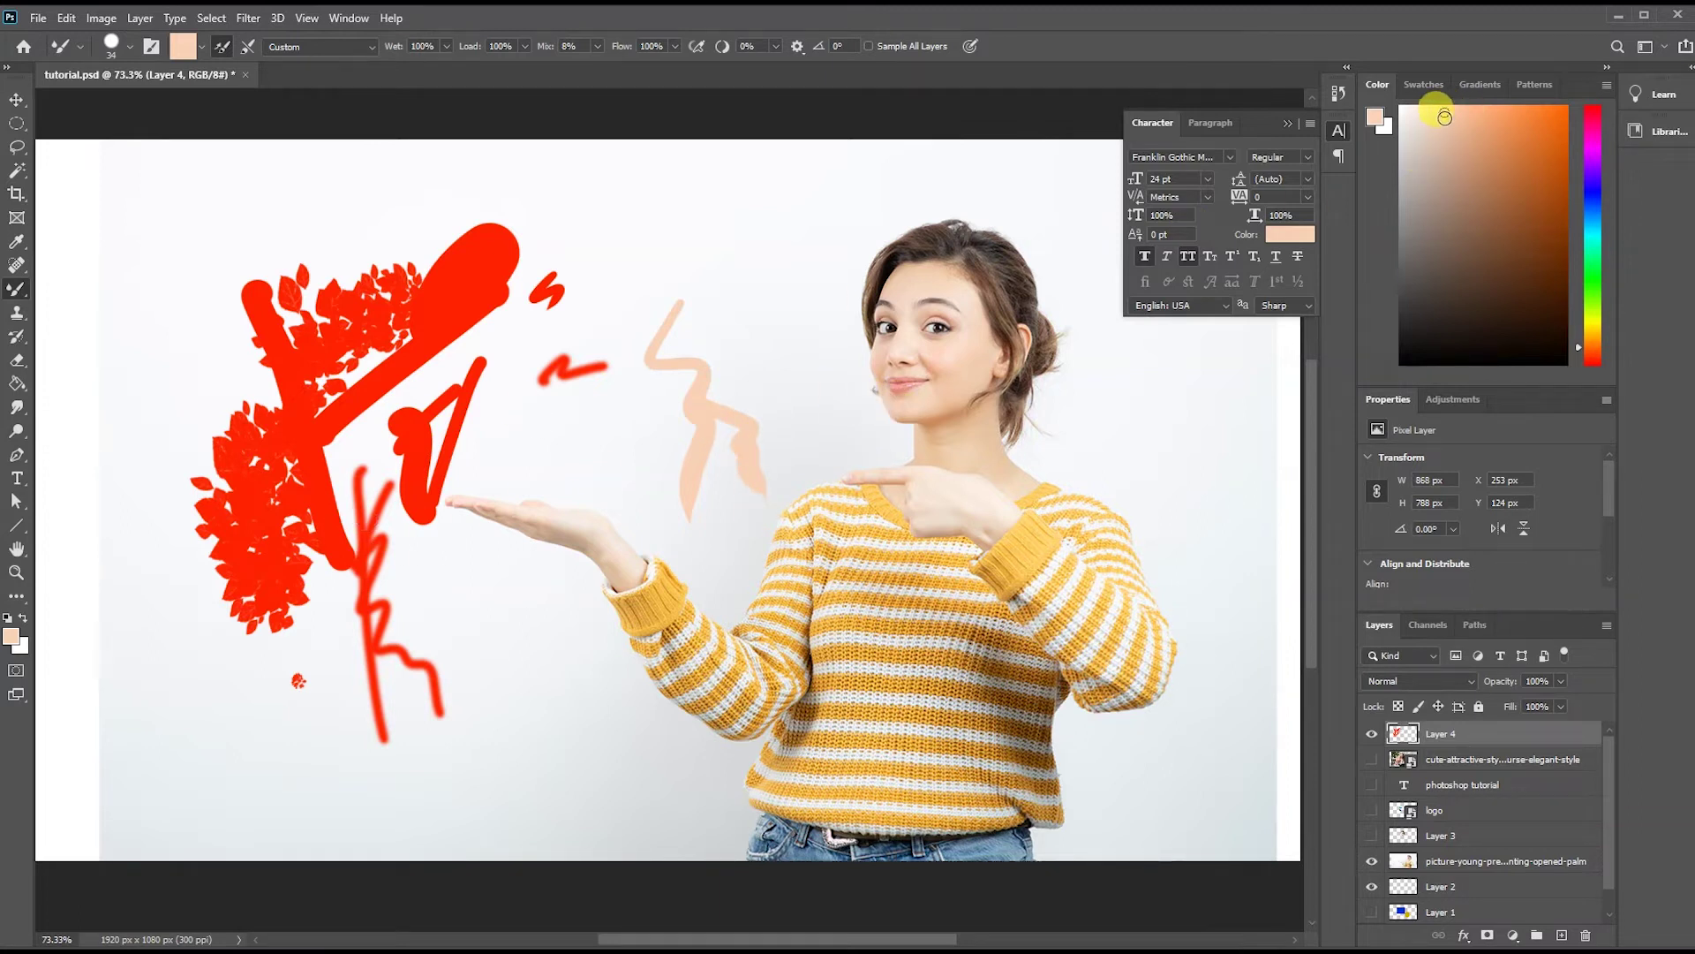
left_click(1454, 129)
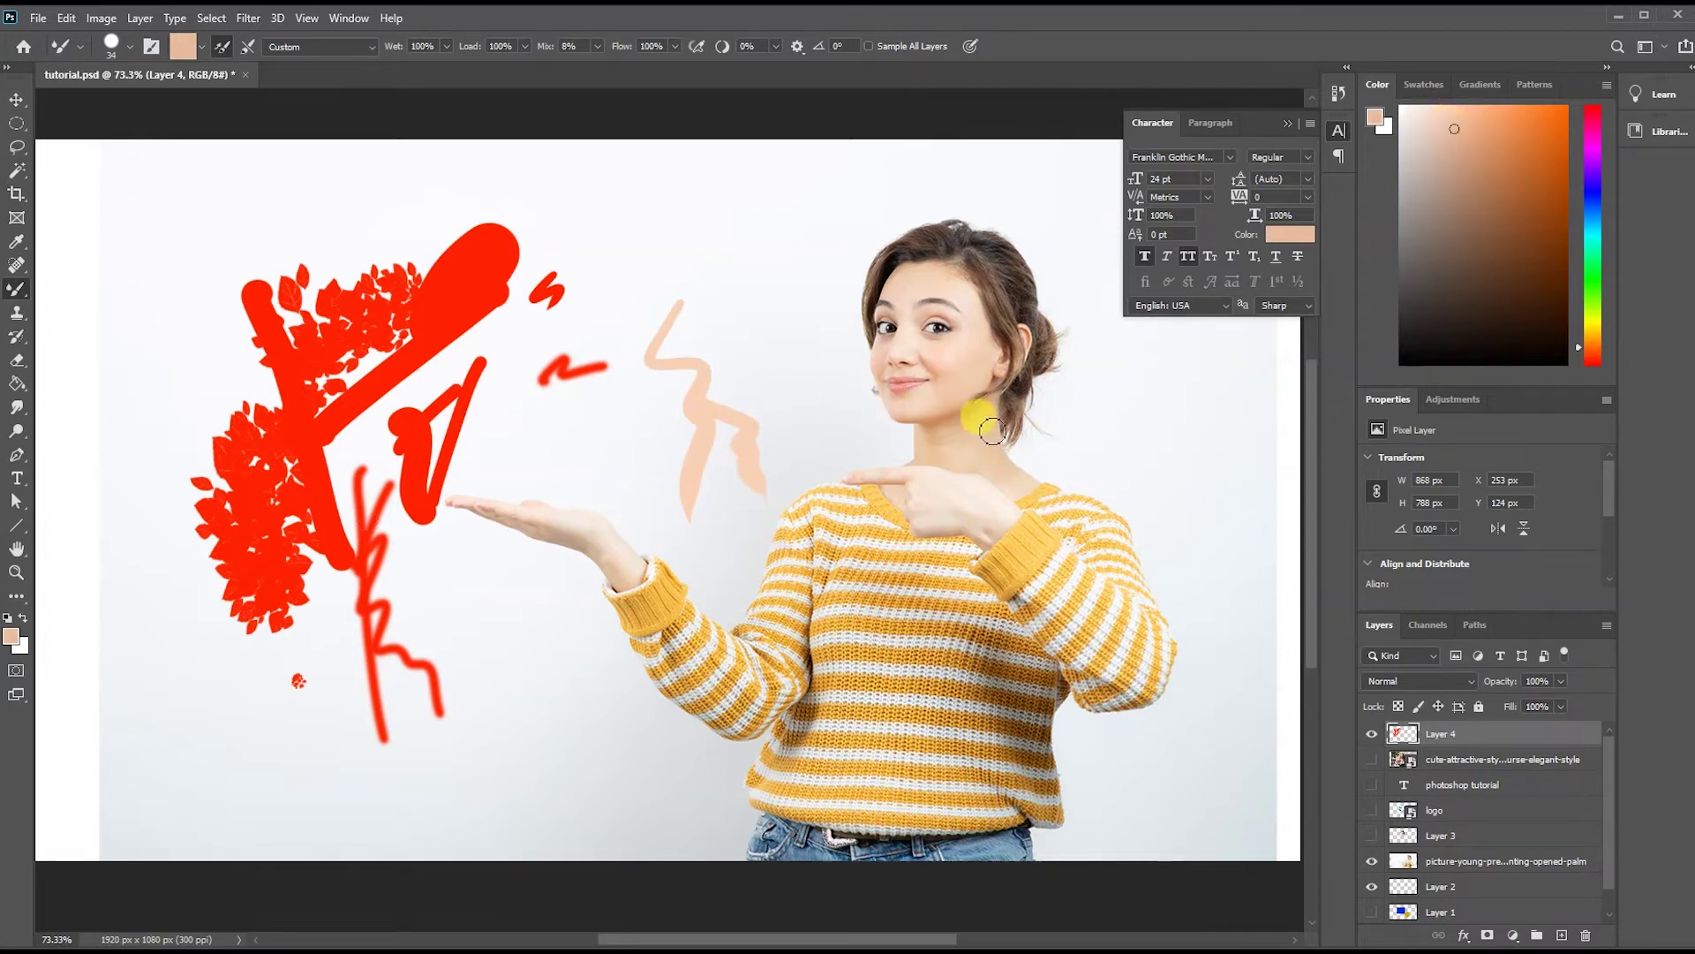
Sample her dark brown hair colour and paint brown strokes over the red shapes.
left_click(16, 241)
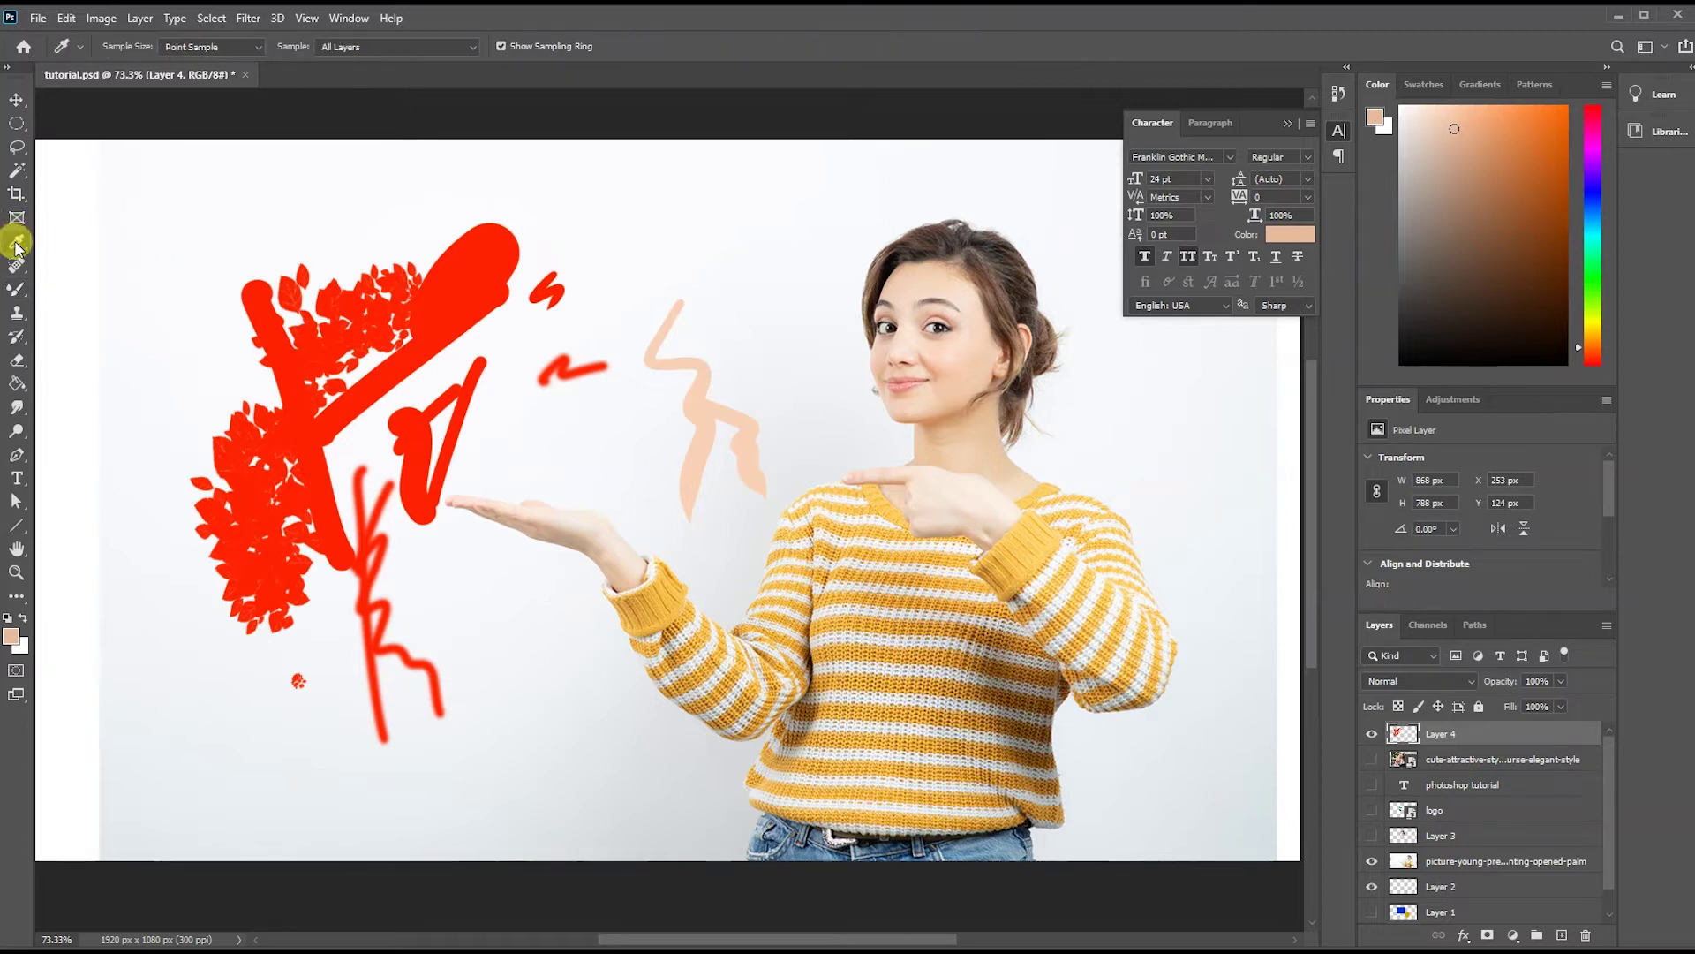
left_click(927, 248)
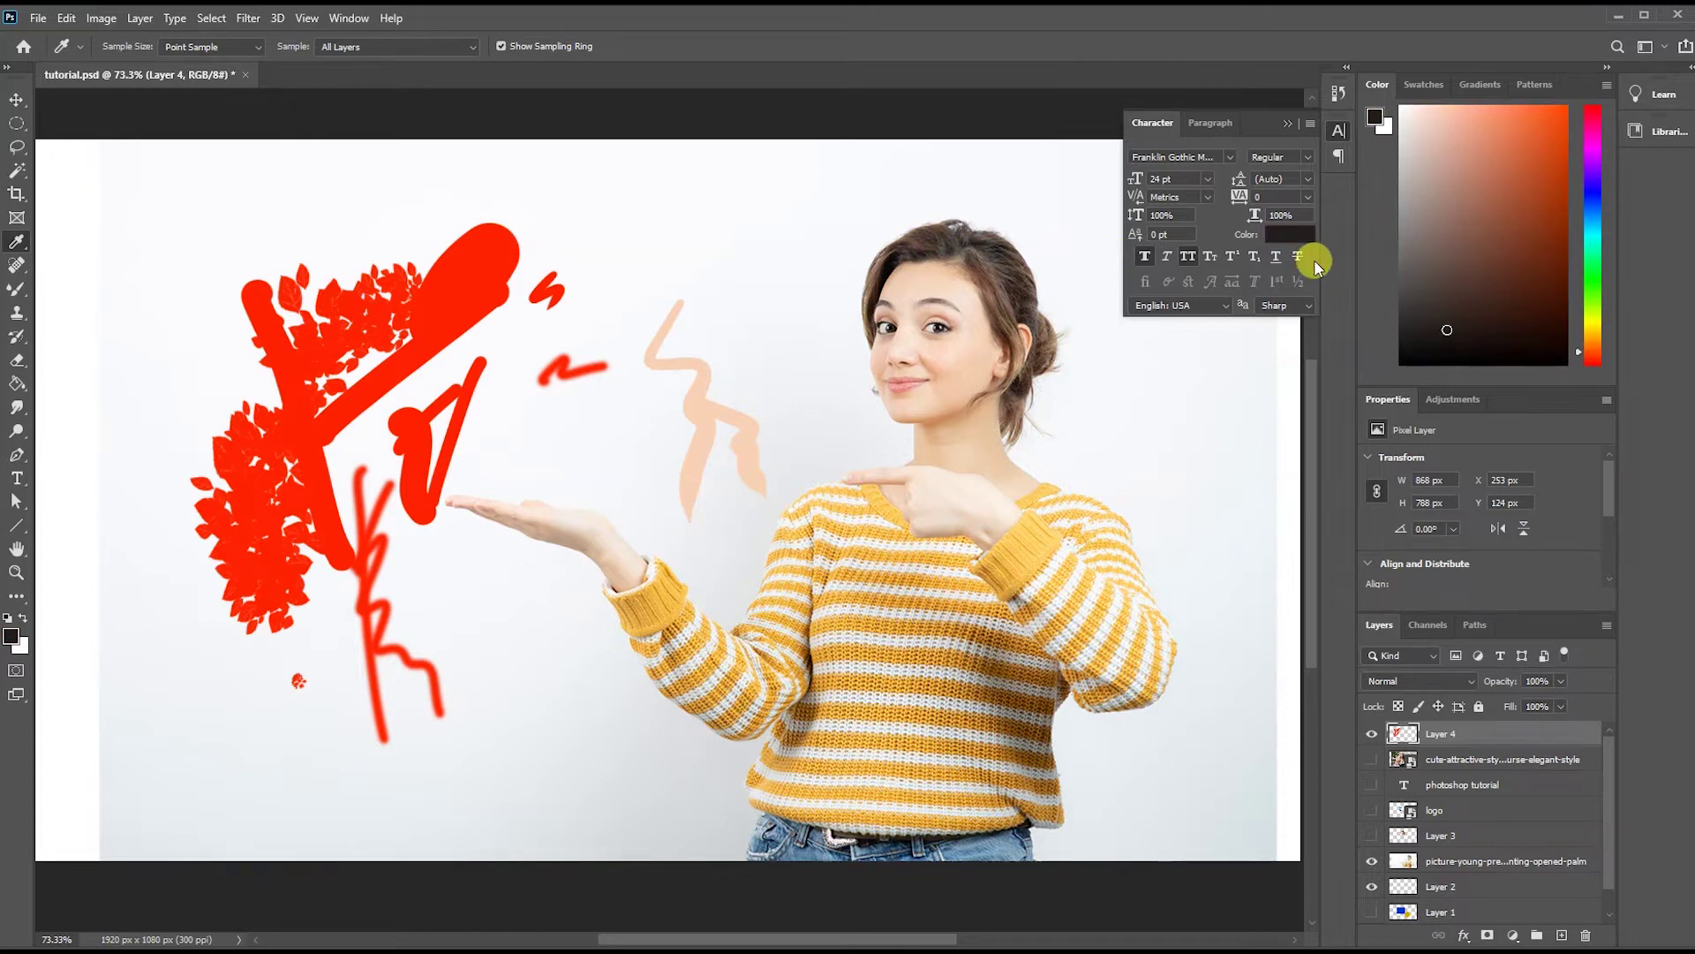
left_click(16, 289)
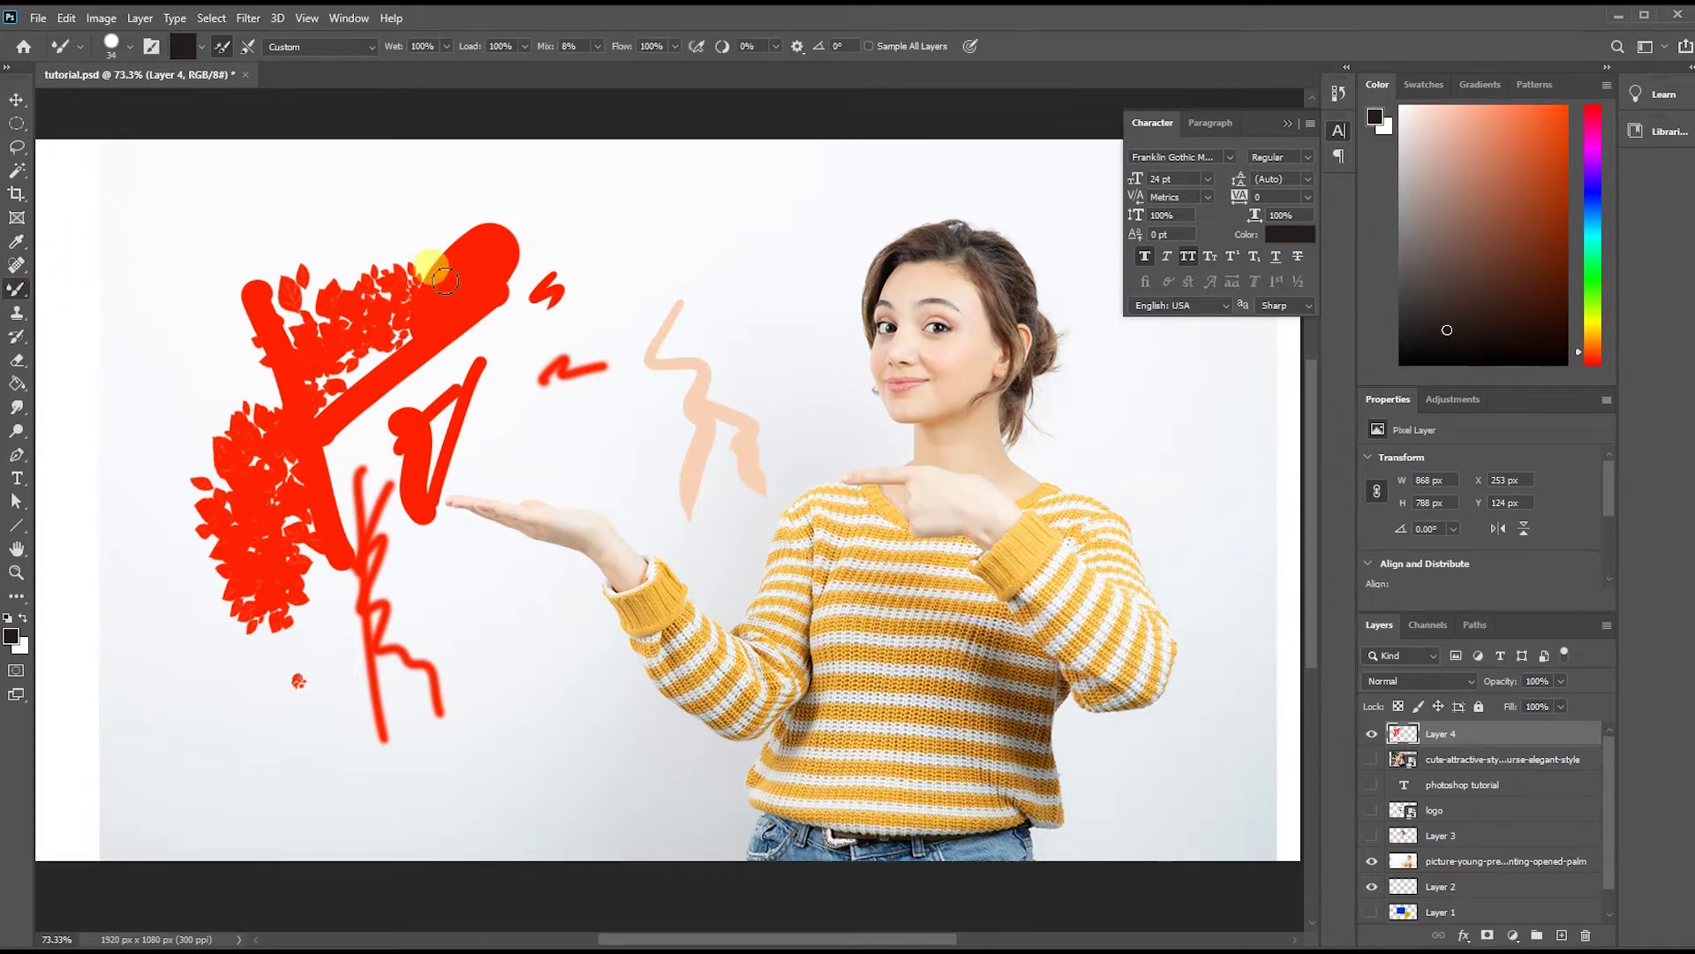
mouse_move(582, 237)
left_mouse_down()
mouse_move(606, 379)
mouse_move(606, 284)
mouse_move(668, 268)
mouse_move(606, 333)
mouse_move(662, 389)
left_mouse_up()
mouse_move(674, 310)
left_mouse_down()
mouse_move(603, 321)
mouse_move(514, 374)
left_mouse_up()
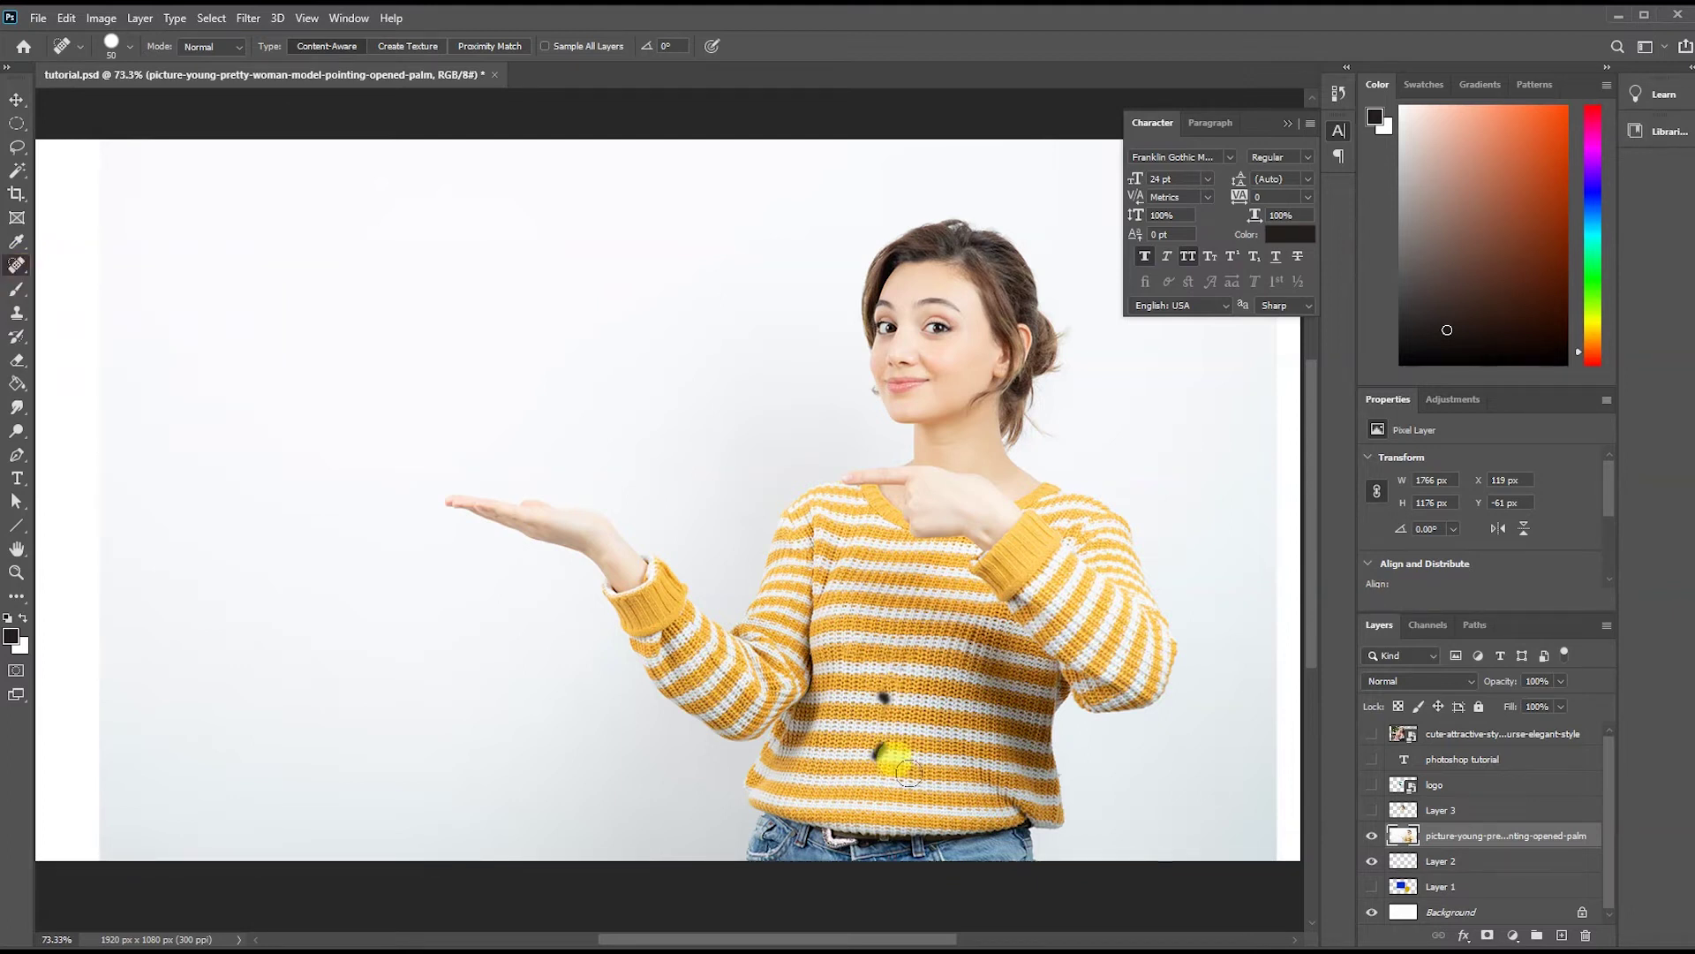
Zoom in and heal the upper dark stain on the striped sweater with the Spot Healing Brush.
scroll(912, 776, "up", 2)
scroll(912, 776, "up", 2)
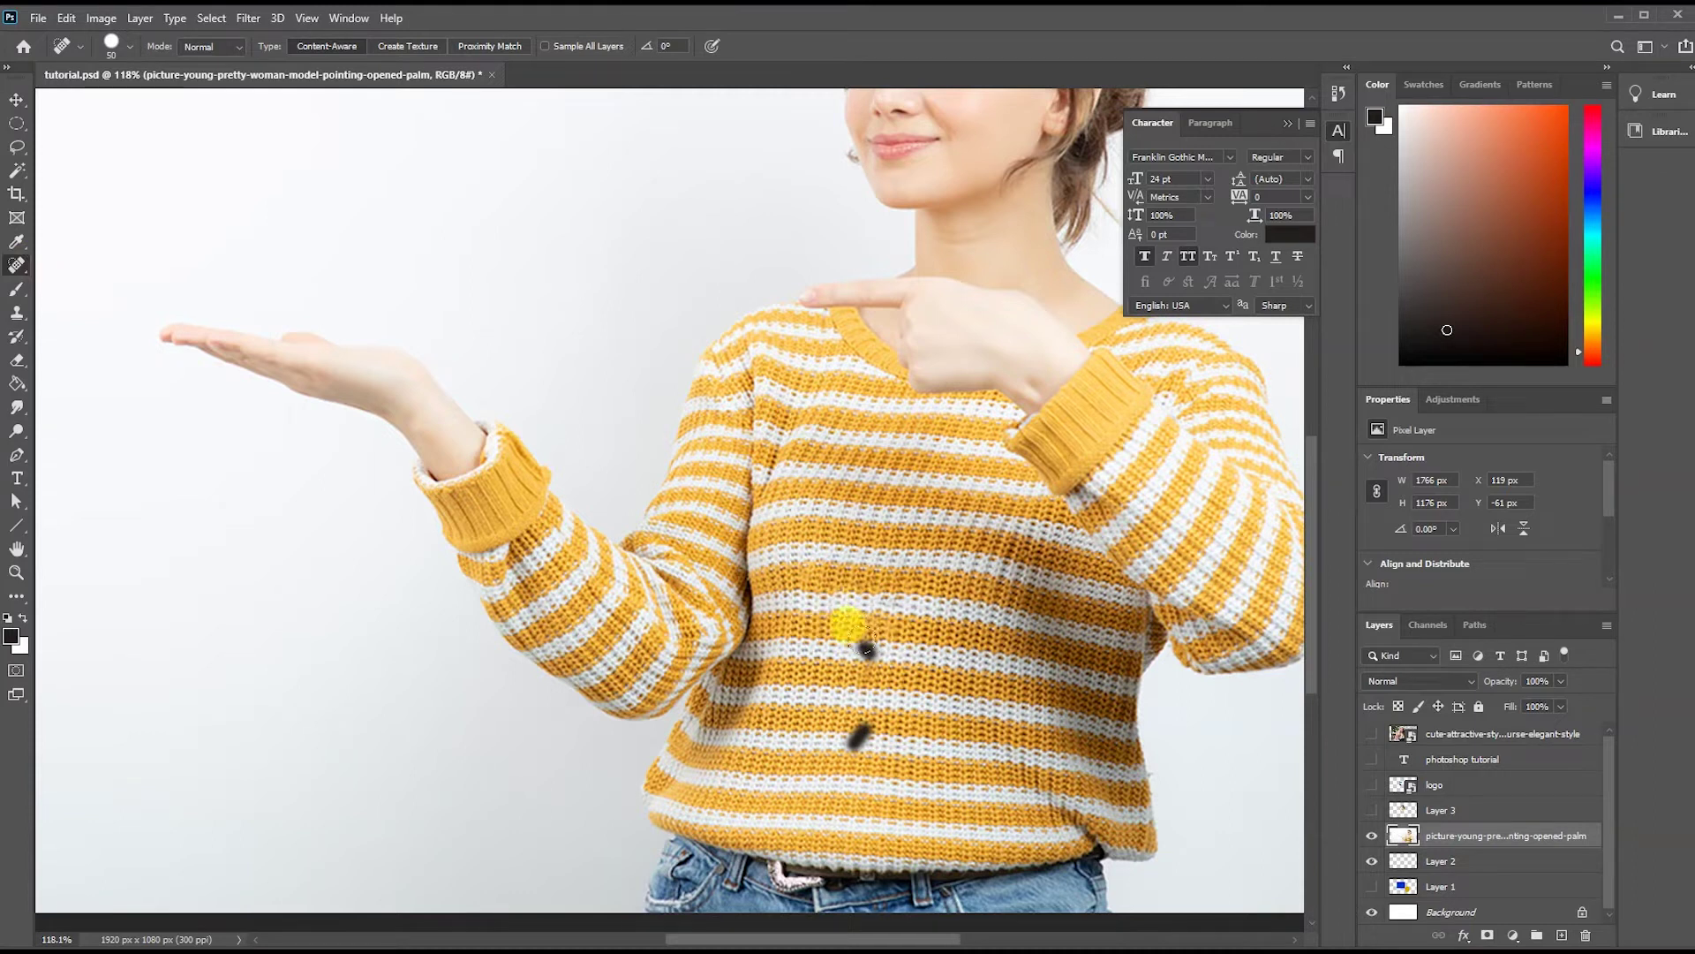
mouse_move(846, 624)
left_mouse_down()
mouse_move(867, 658)
mouse_move(861, 737)
left_mouse_up()
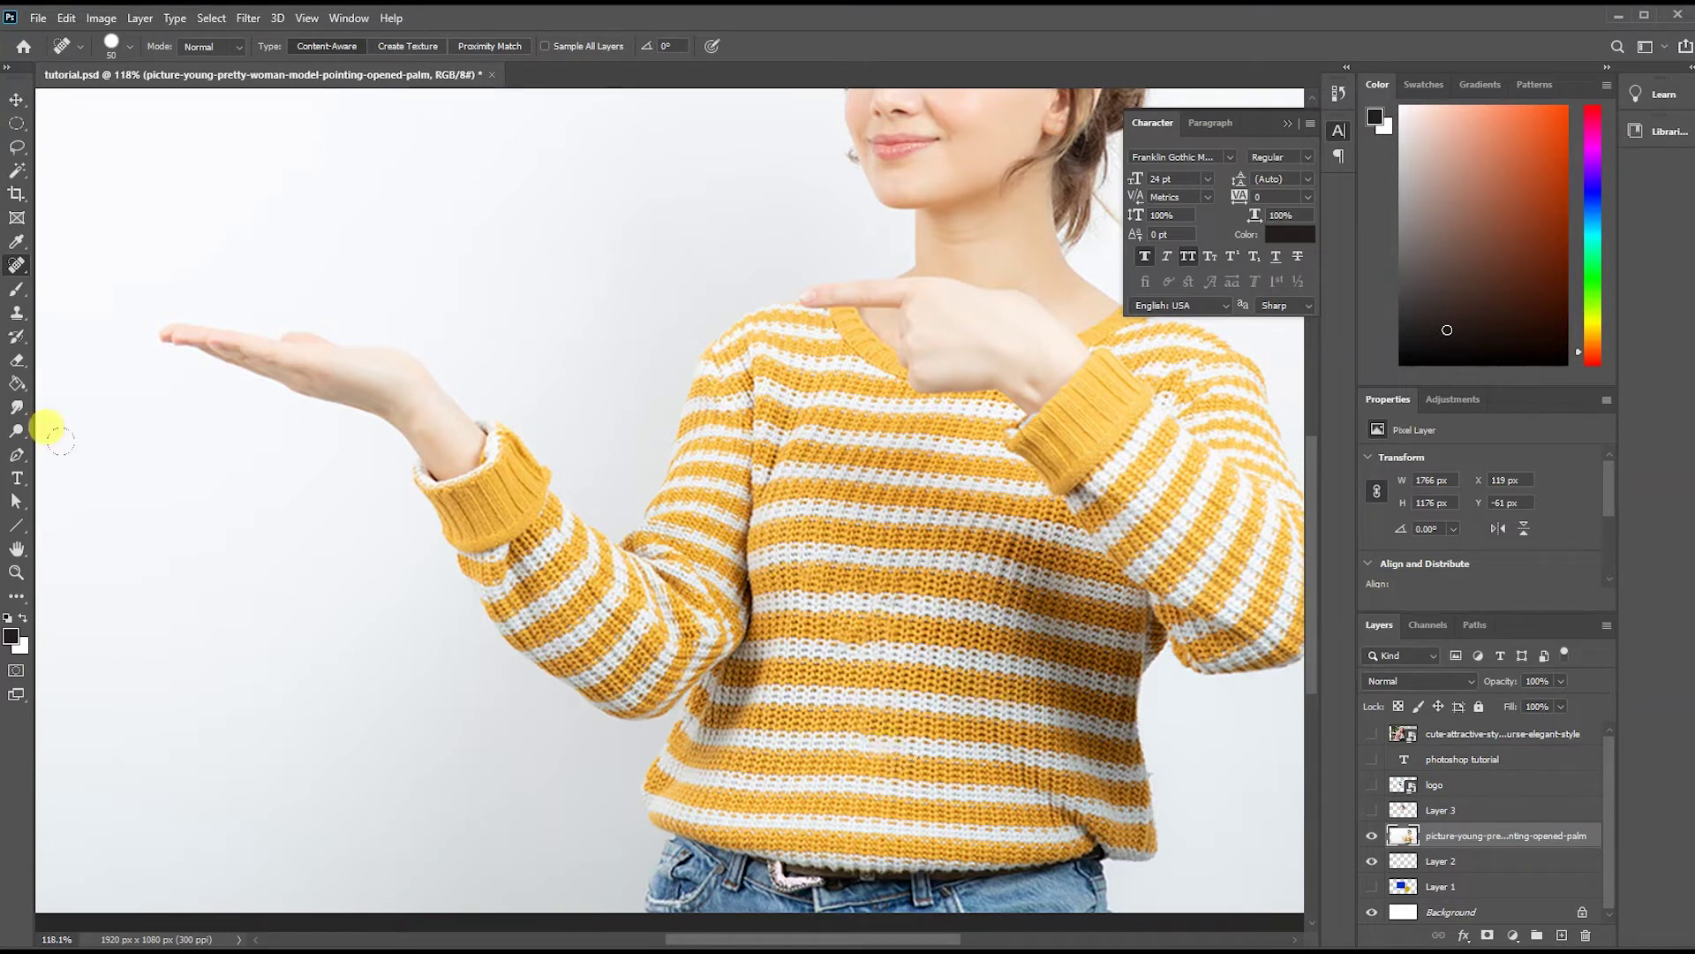
scroll(720, 700, "down", 2)
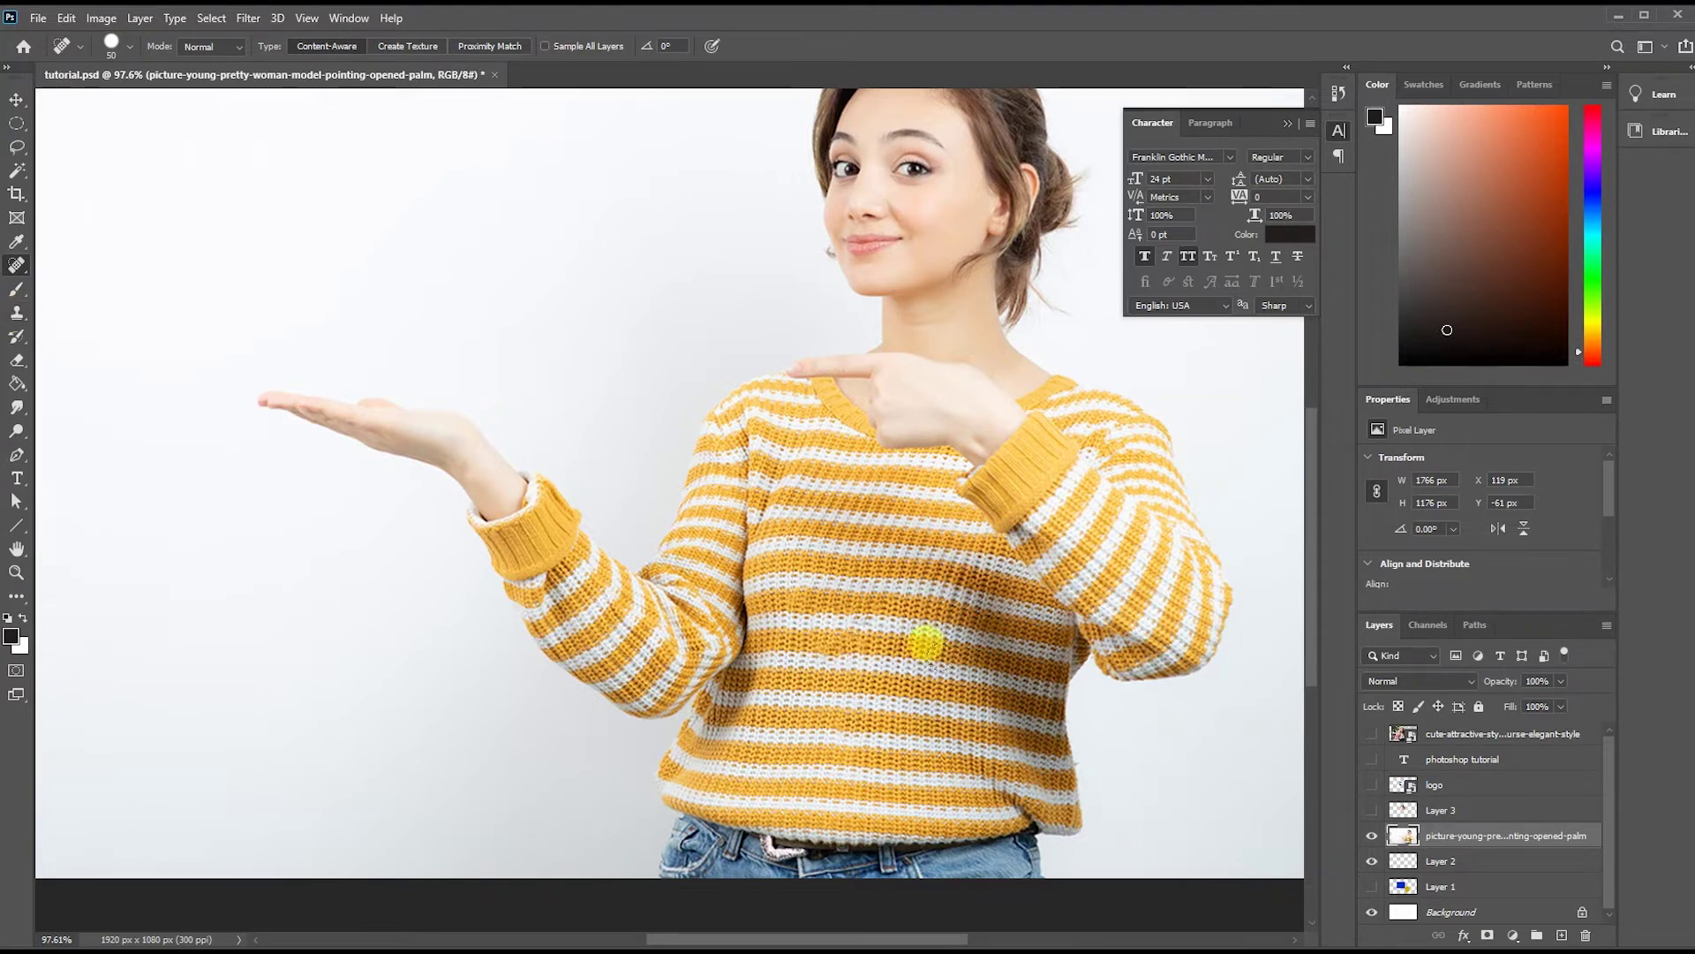
scroll(892, 583, "down", 1)
scroll(859, 511, "down", 1)
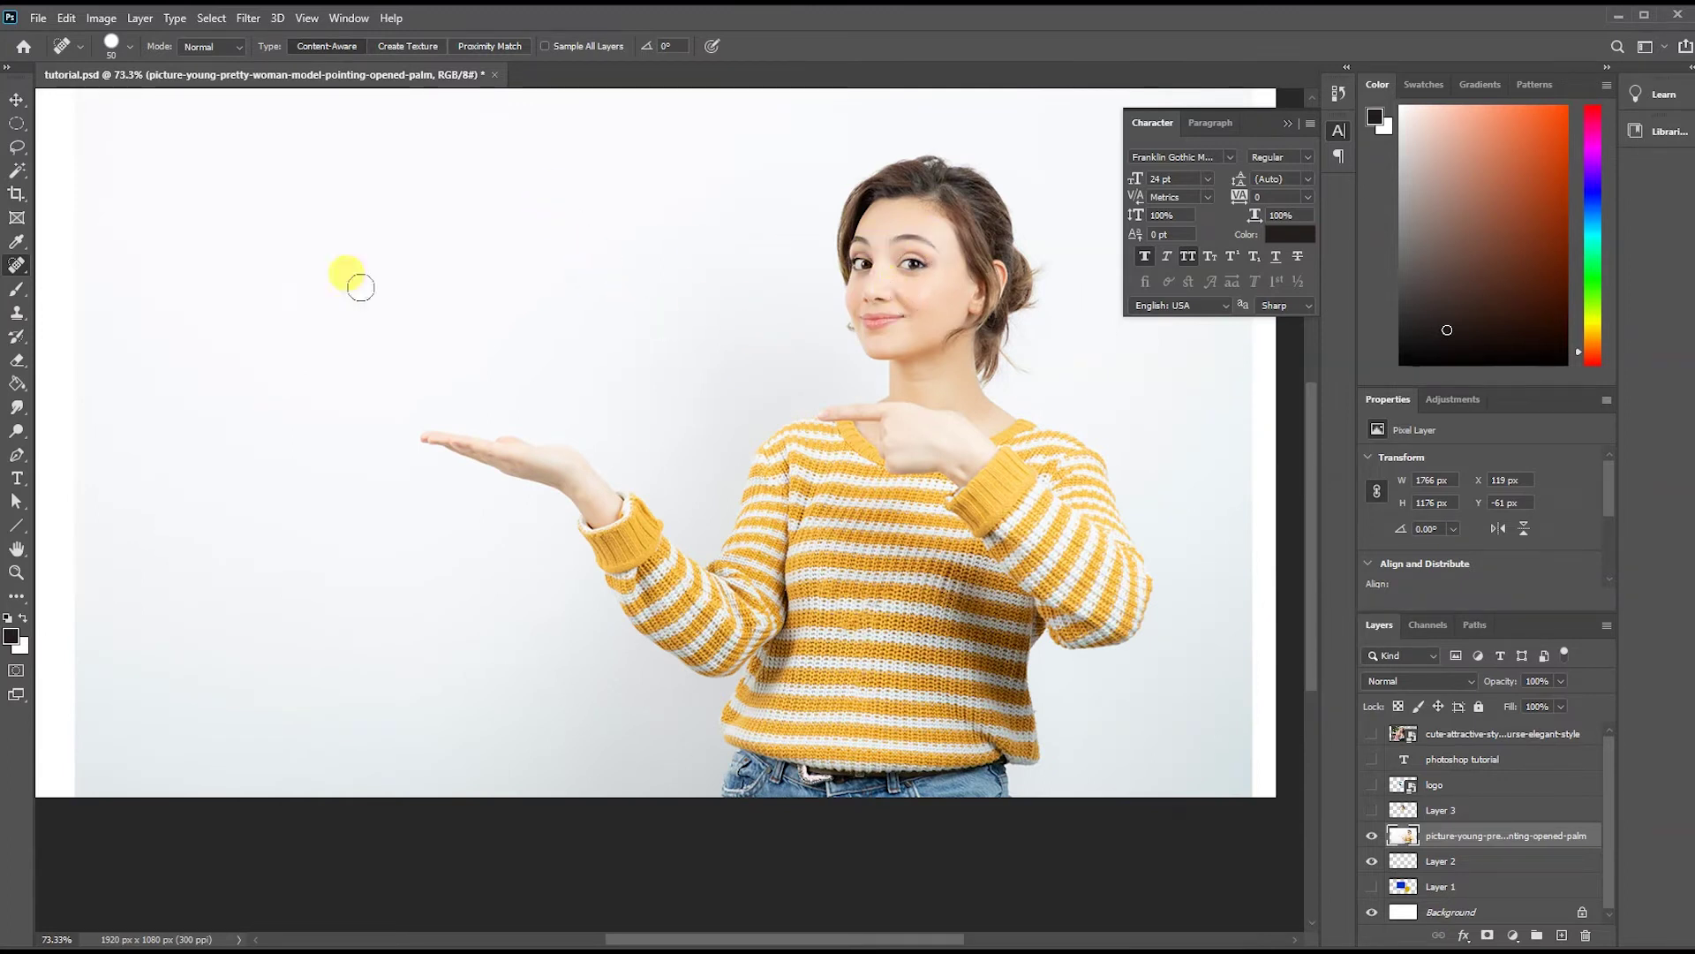
With a smaller Clone Stamp, sample the woman's face and clone it into the background at left.
left_click(16, 314)
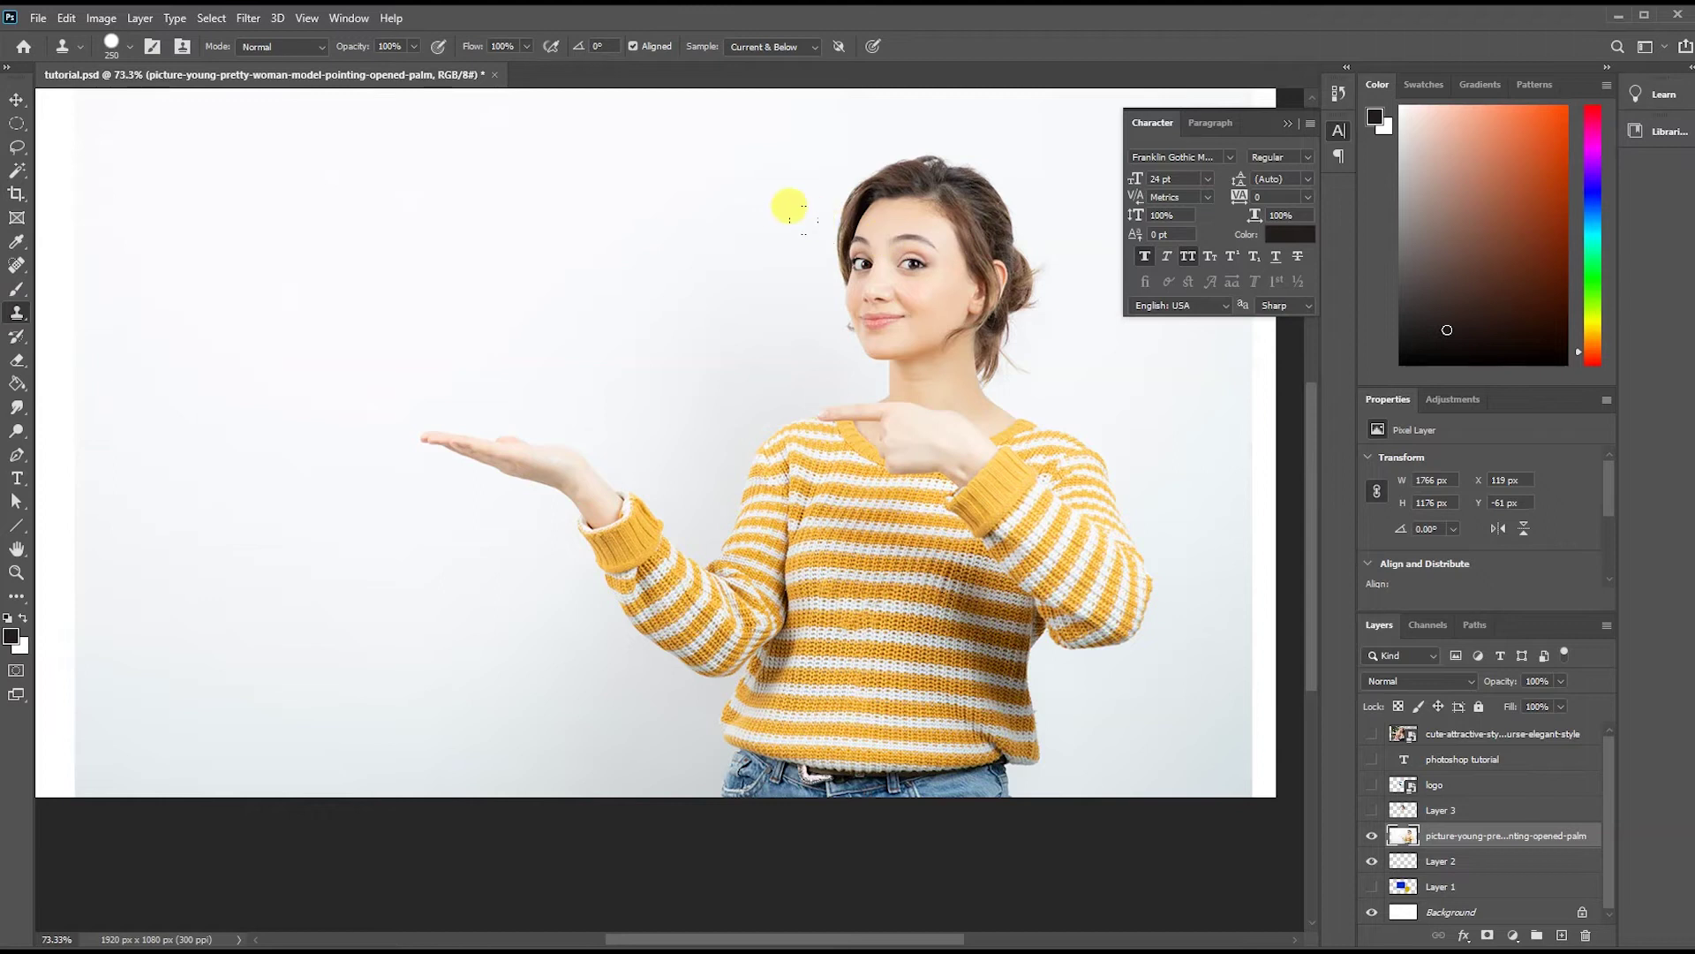
key("bracketleft")
key("bracketleft")
left_click(874, 288, "alt")
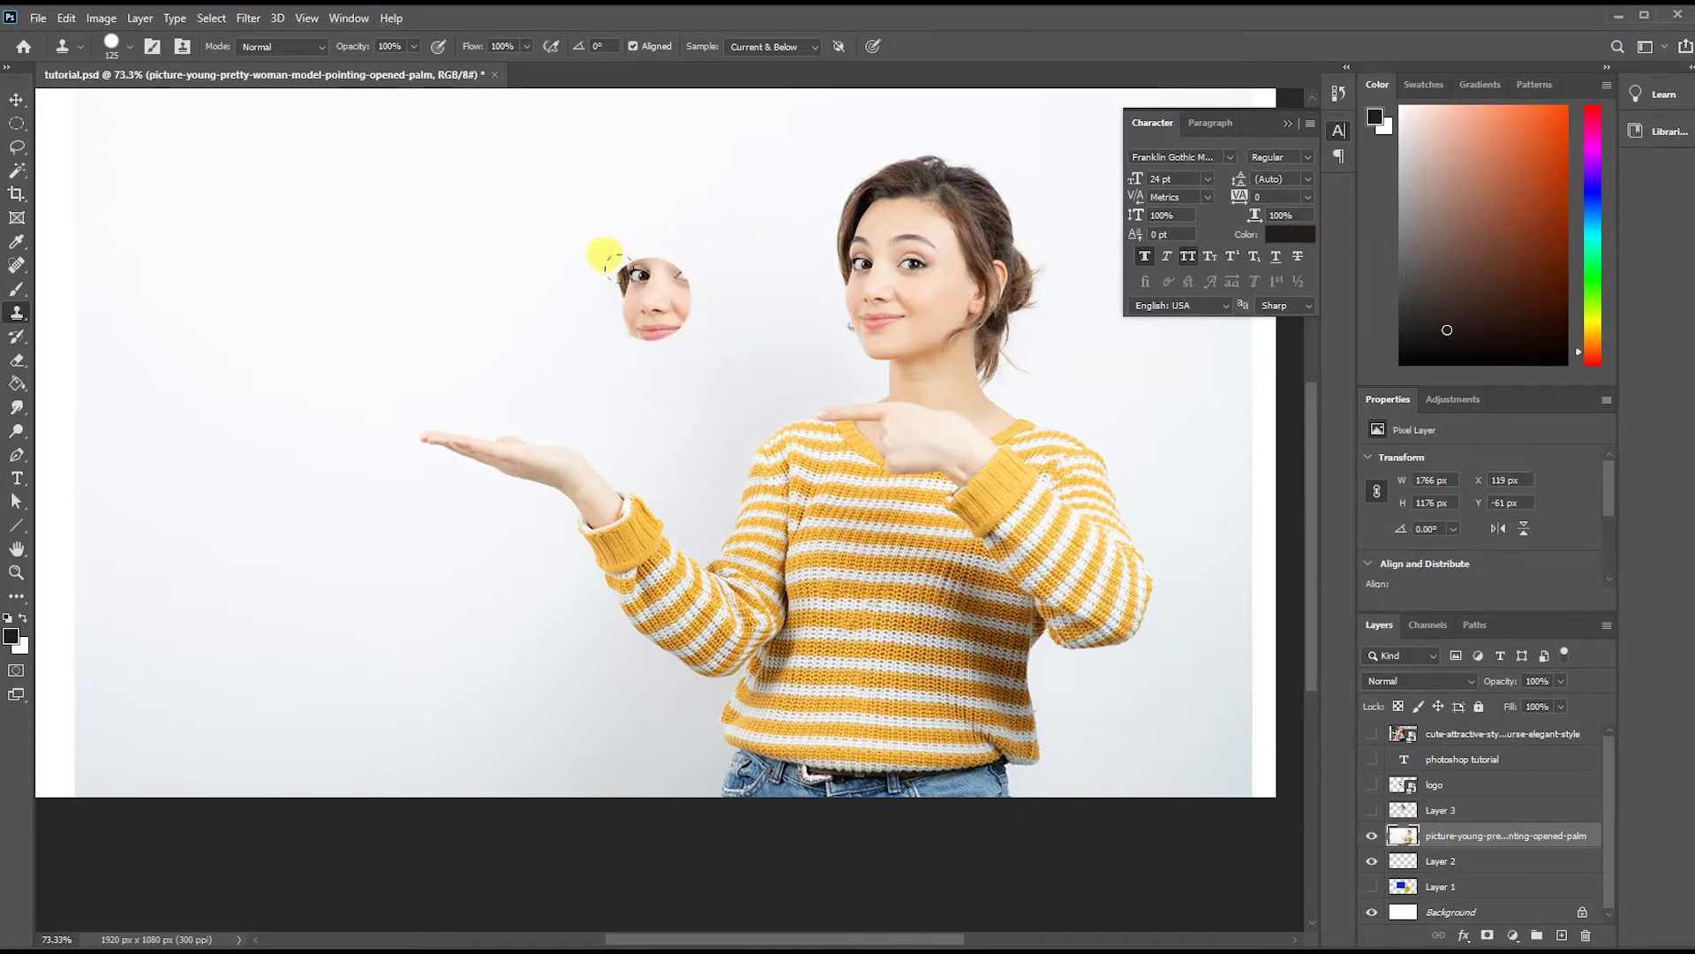
mouse_move(640, 252)
left_mouse_down()
mouse_move(664, 267)
mouse_move(683, 234)
mouse_move(651, 209)
mouse_move(685, 196)
mouse_move(760, 265)
mouse_move(654, 329)
mouse_move(636, 246)
mouse_move(700, 170)
mouse_move(739, 196)
mouse_move(720, 256)
mouse_move(757, 256)
mouse_move(749, 244)
left_mouse_up()
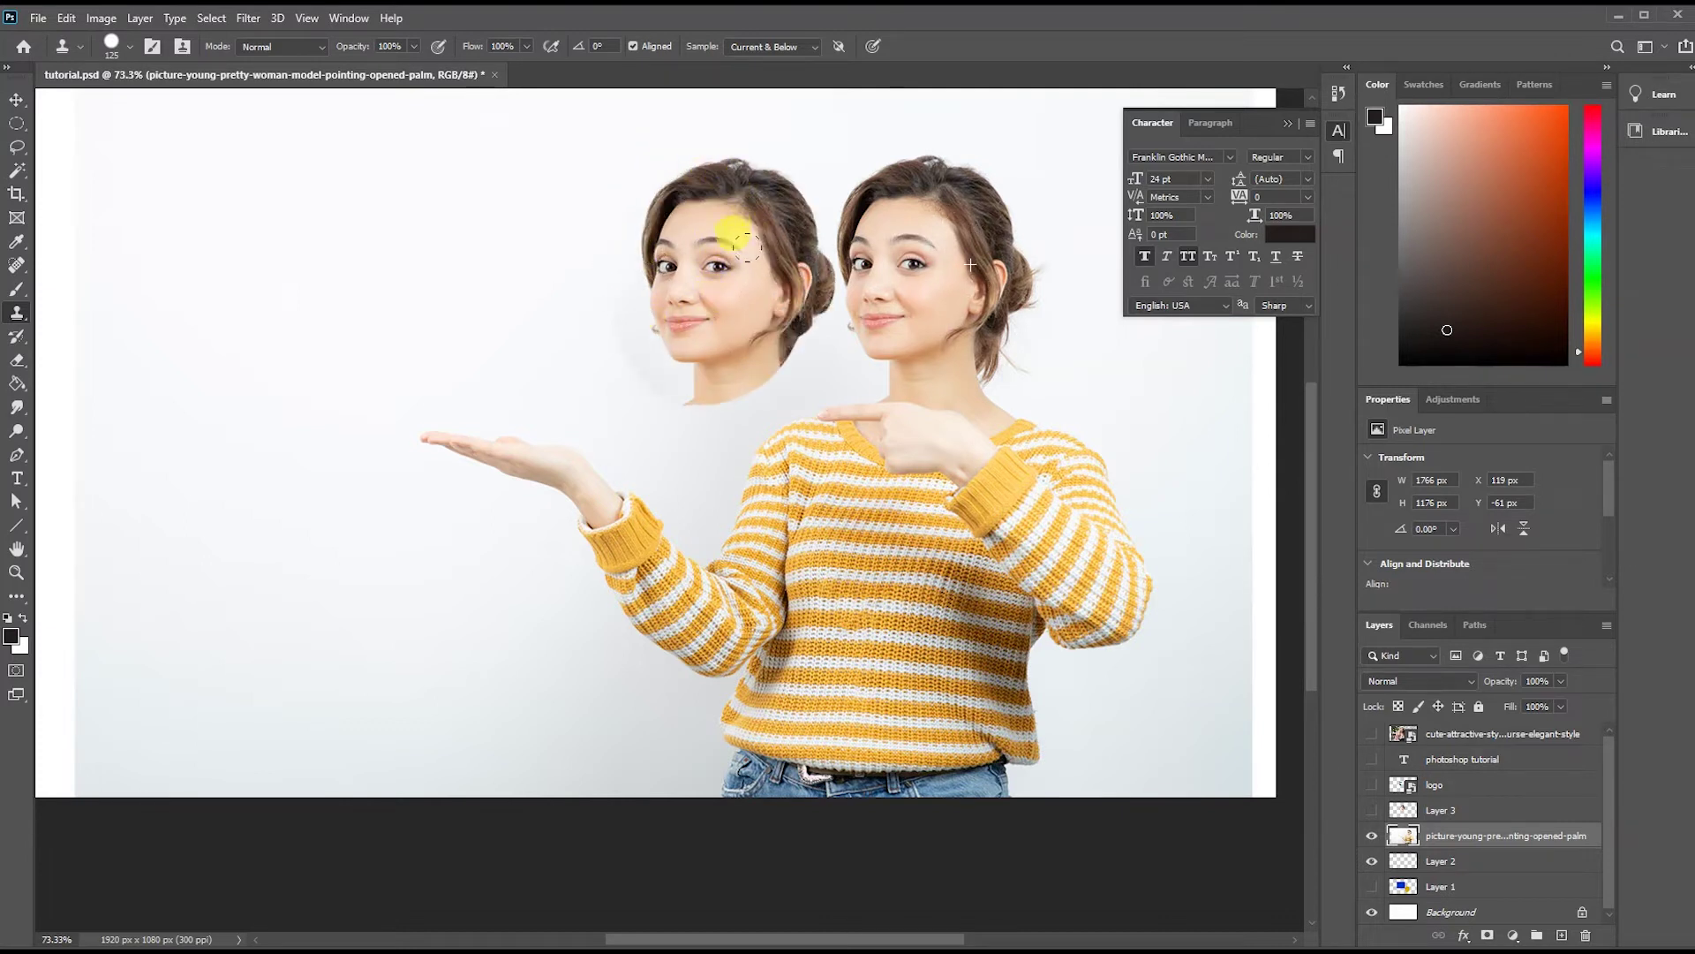
Clone the chin, neck and hair below the copied face, undoing stray strokes over the hand.
mouse_move(735, 315)
left_mouse_down()
mouse_move(669, 370)
mouse_move(753, 351)
left_mouse_up()
mouse_move(640, 354)
left_mouse_down()
mouse_move(629, 263)
mouse_move(721, 146)
mouse_move(719, 283)
mouse_move(592, 481)
mouse_move(394, 504)
mouse_move(454, 492)
left_mouse_up()
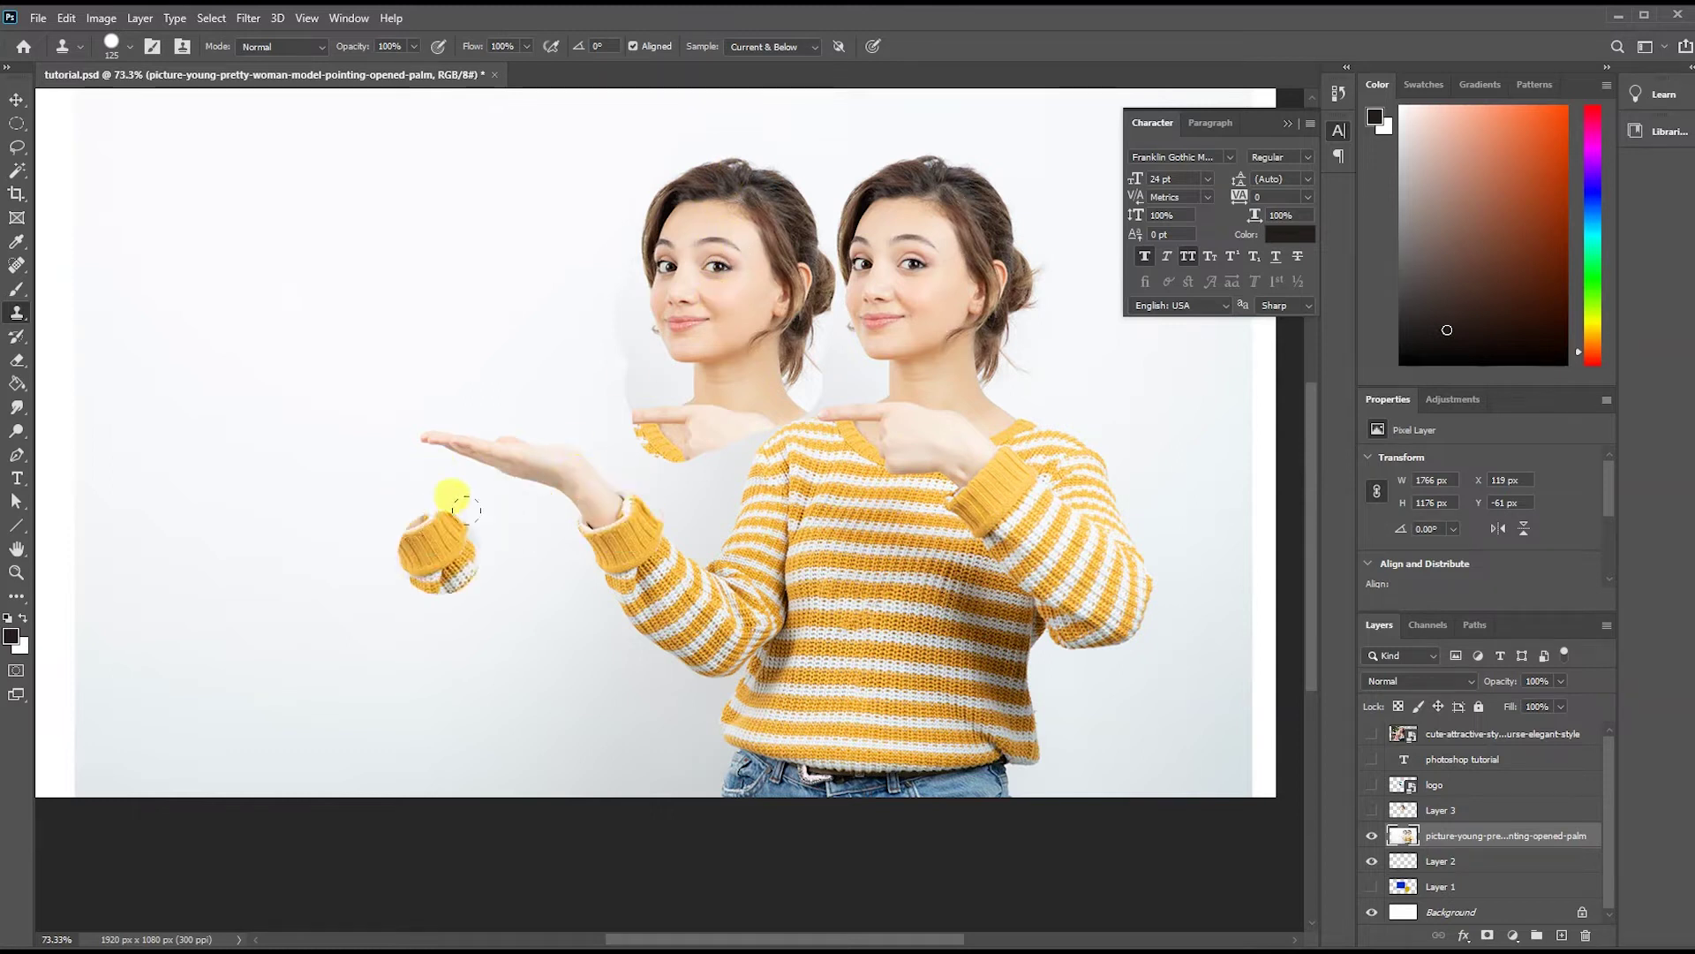
key("ctrl+z")
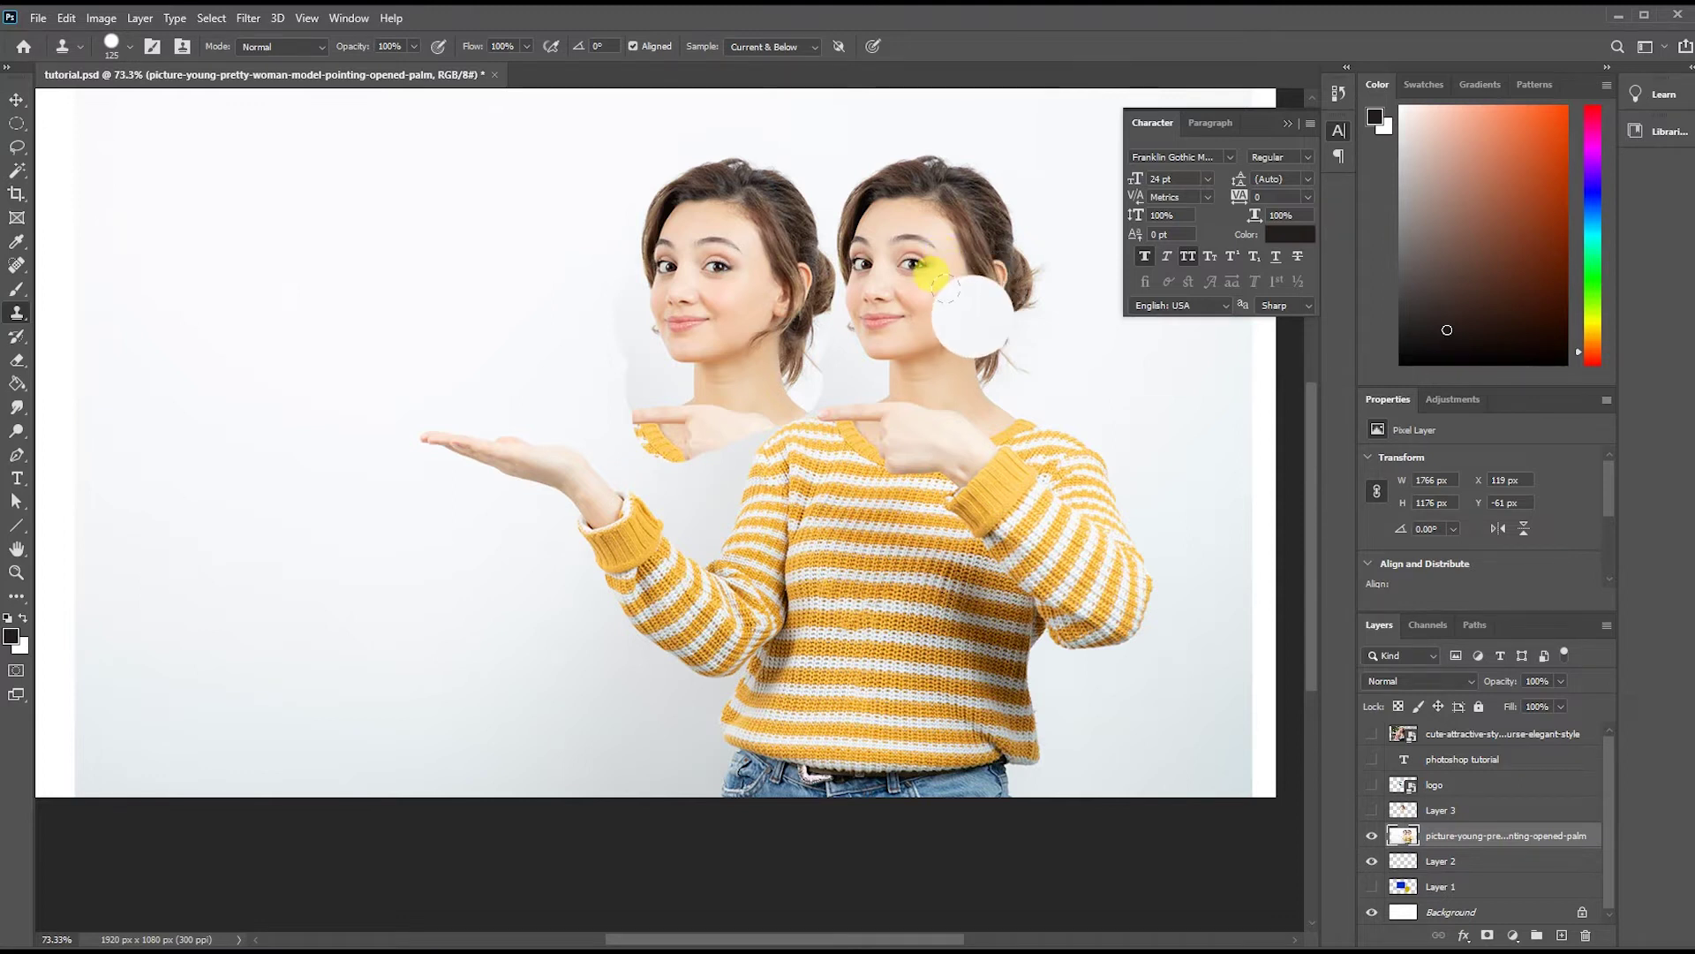
scroll(971, 316, "up", 3)
scroll(971, 316, "up", 2)
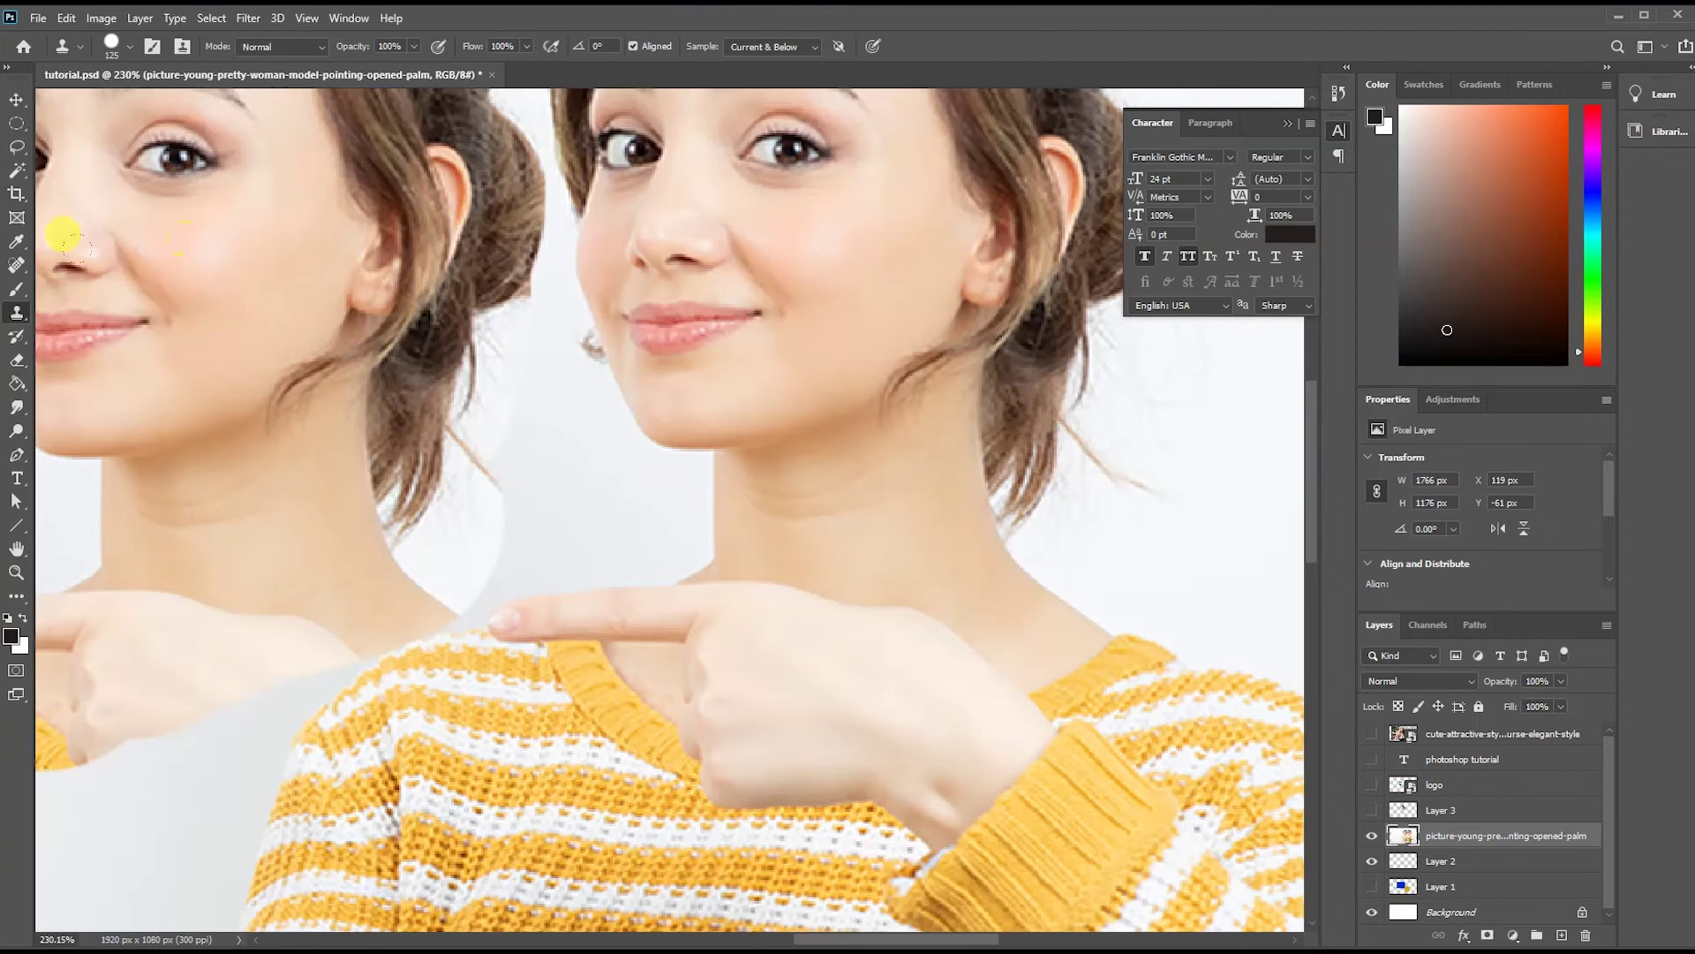
Reduce the Clone Stamp brush to a small size in the brush settings.
left_click(16, 289)
key("bracketleft")
key("bracketleft")
key("bracketleft")
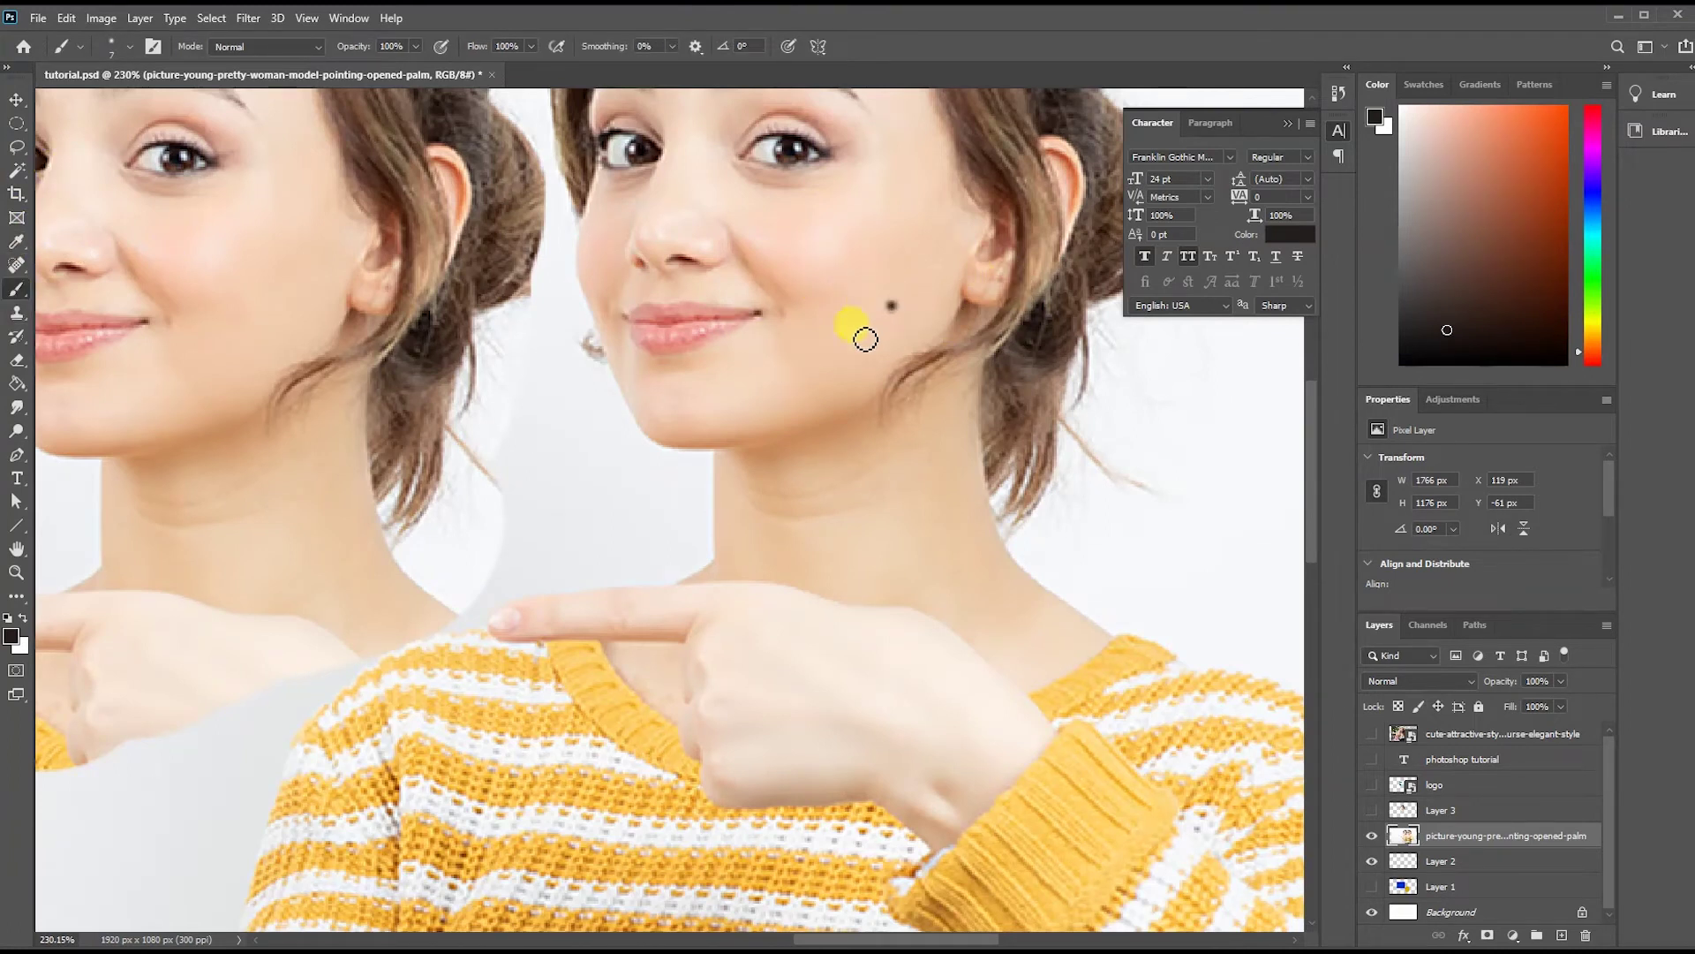
left_click(16, 313)
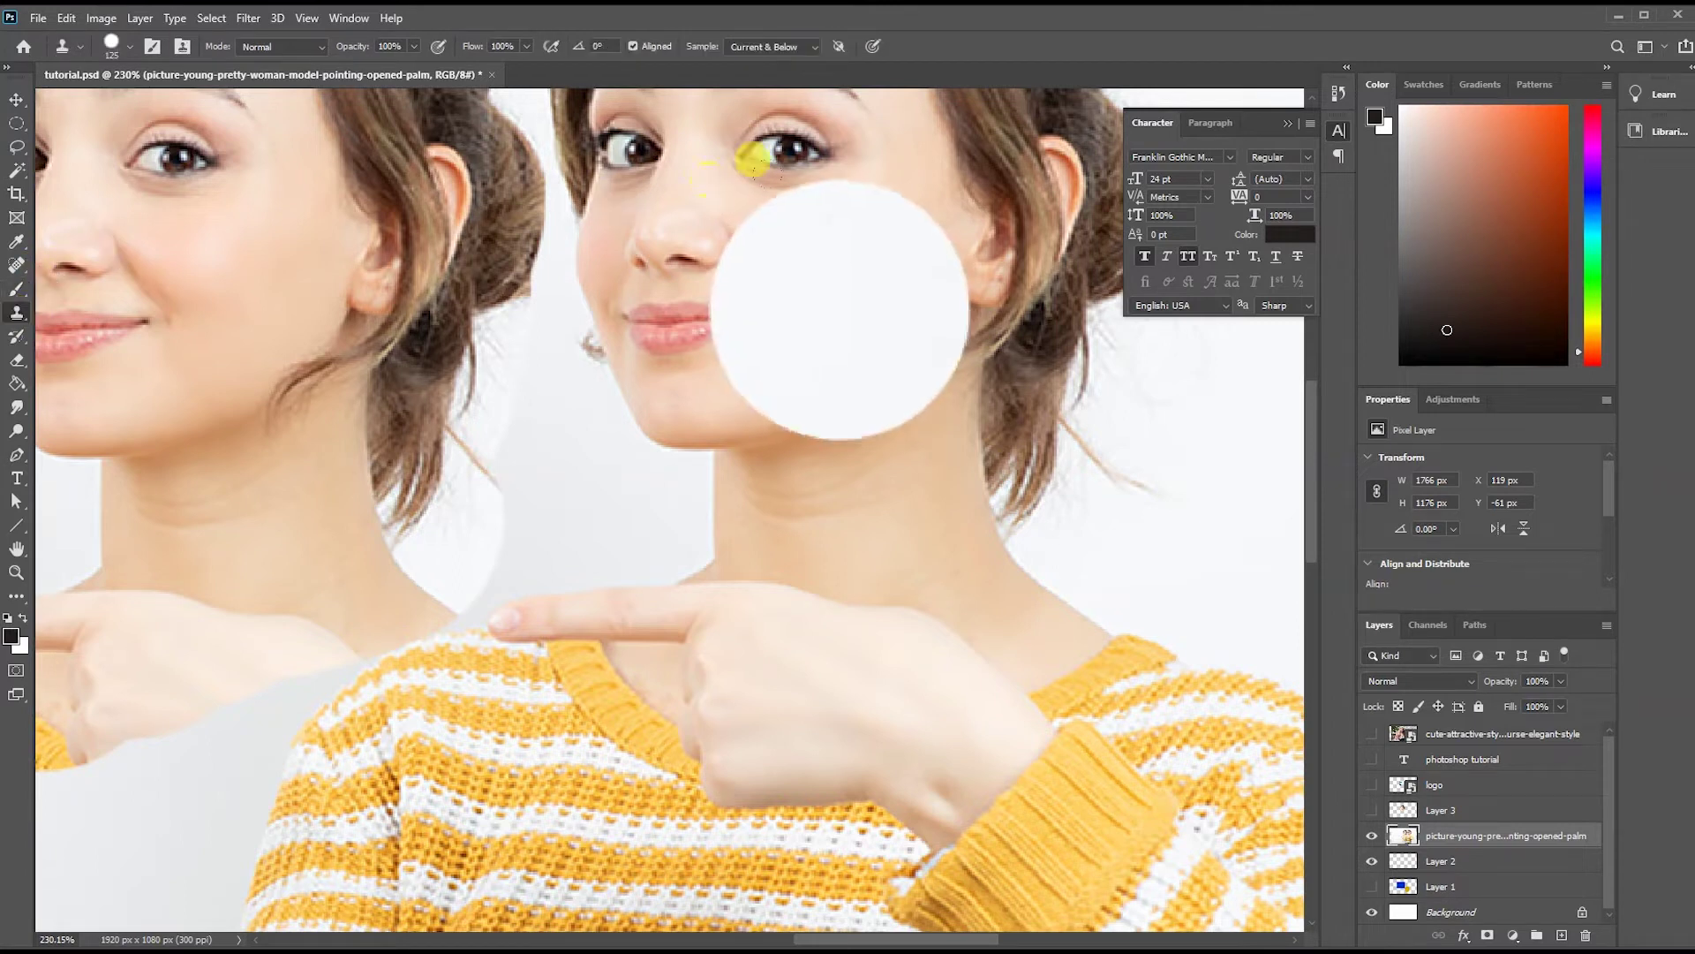
right_click(861, 265)
left_click_drag(945, 326, 902, 327)
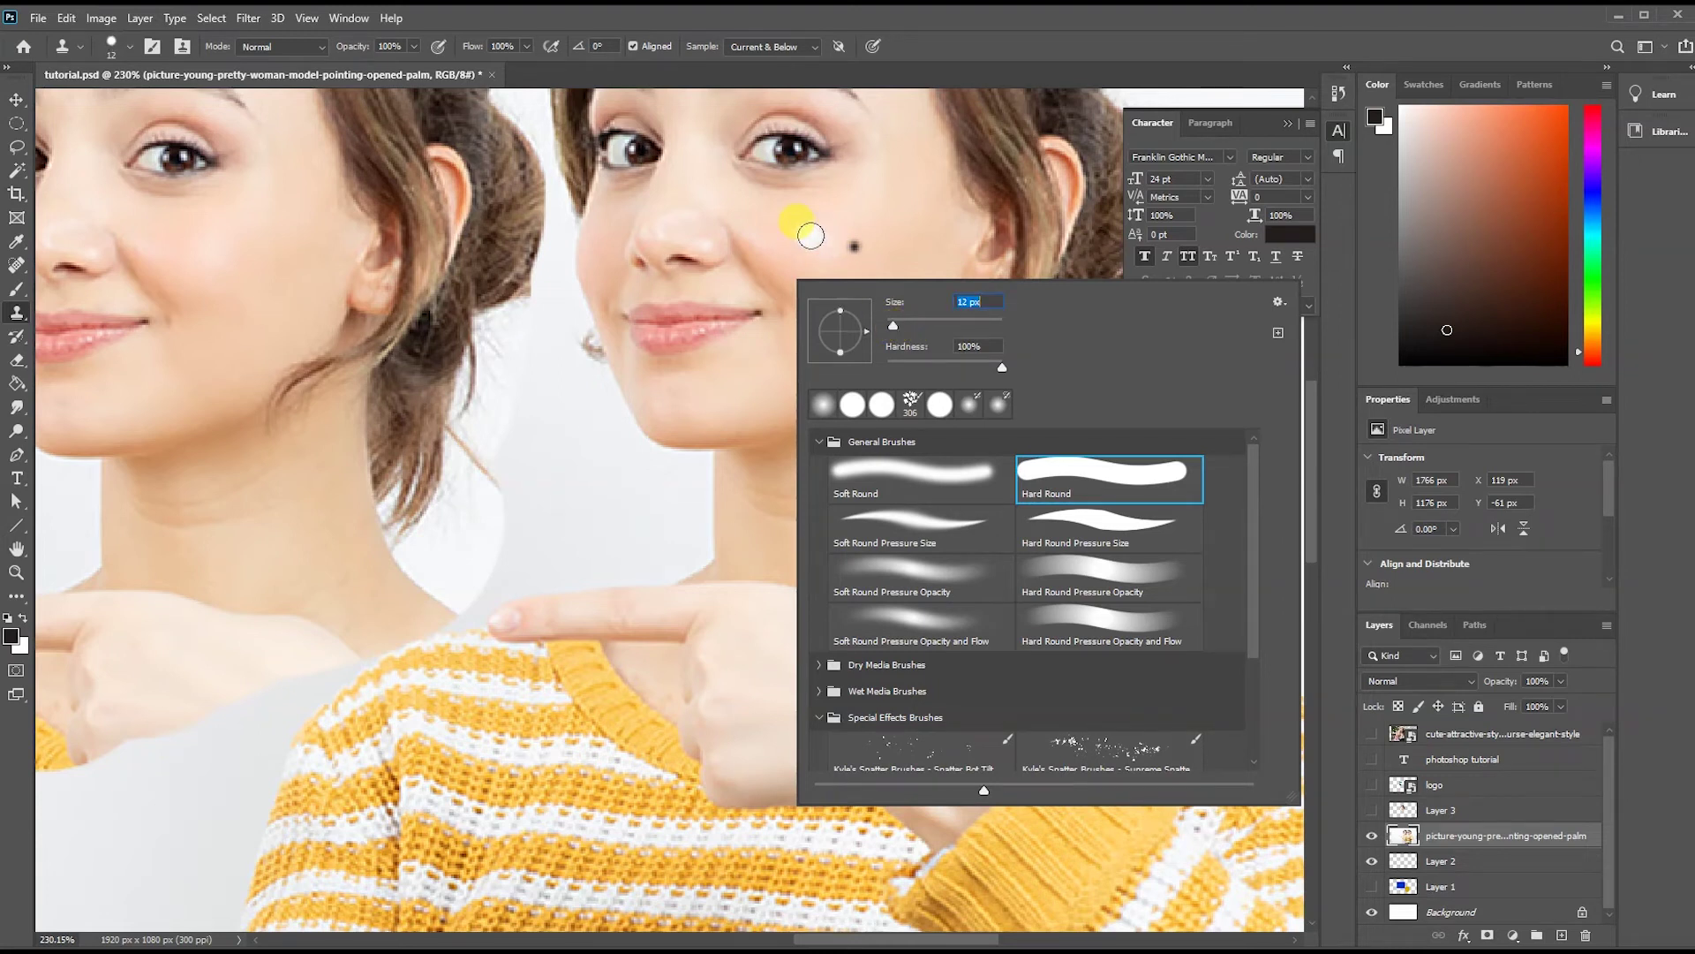
key("Return")
Sample clean cheek skin and clone away the lower mole on her cheek.
left_click(848, 293, "alt")
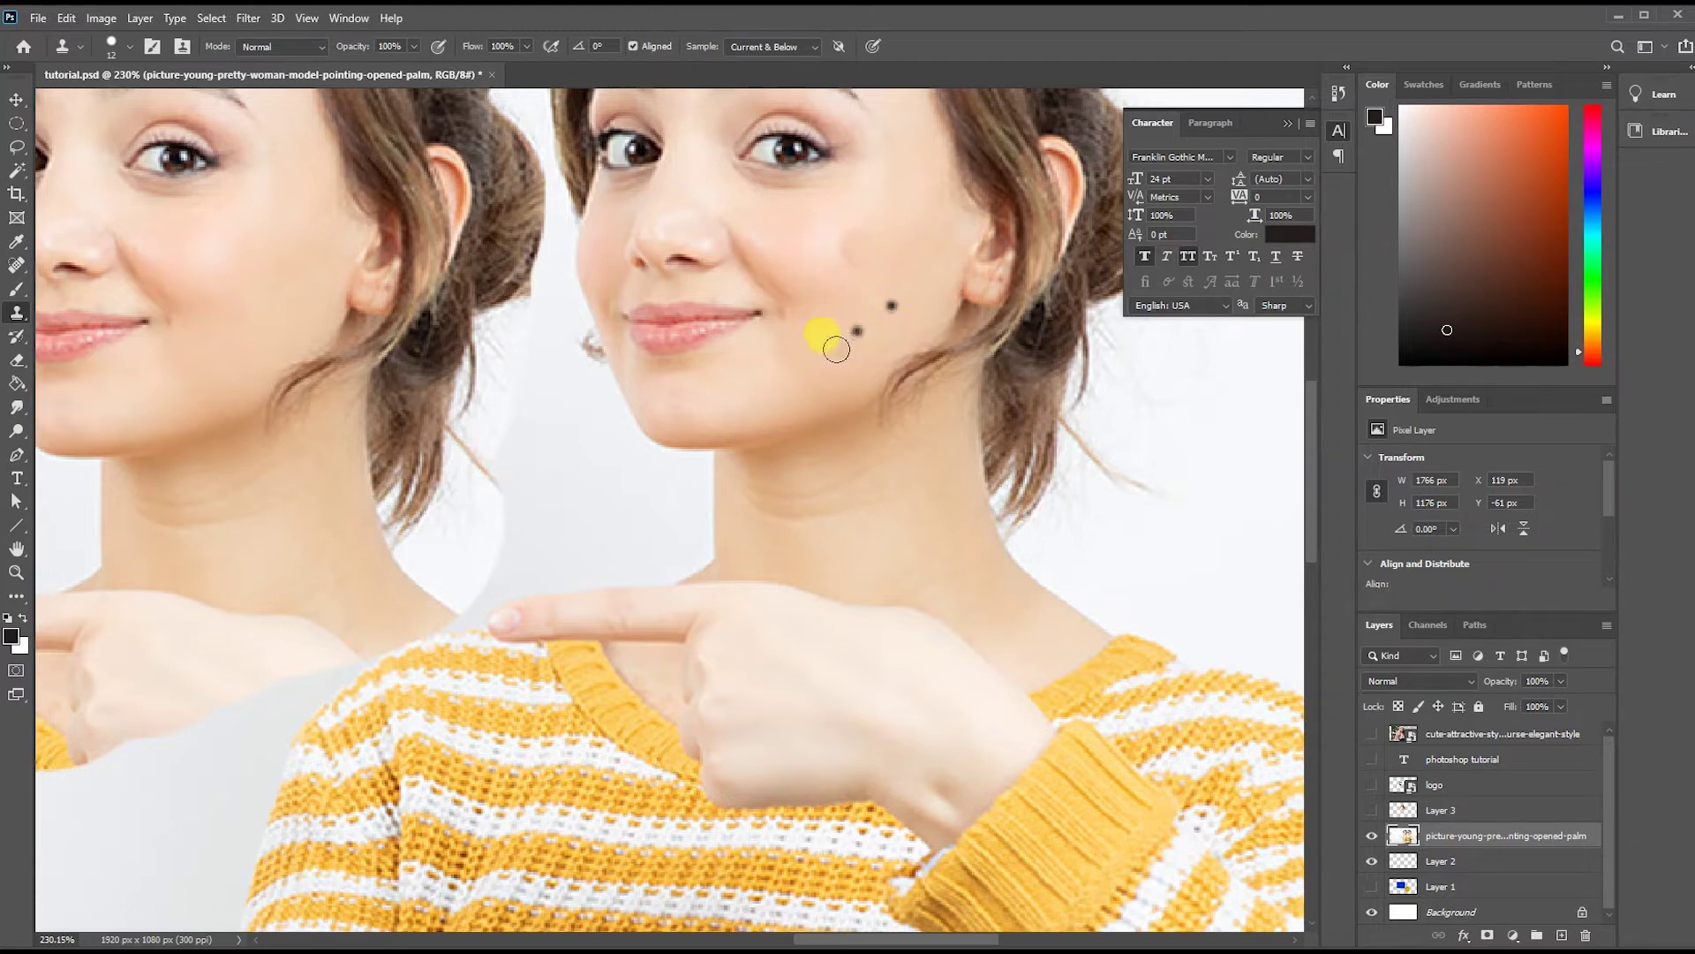
left_click(857, 331)
scroll(891, 304, "down", 5)
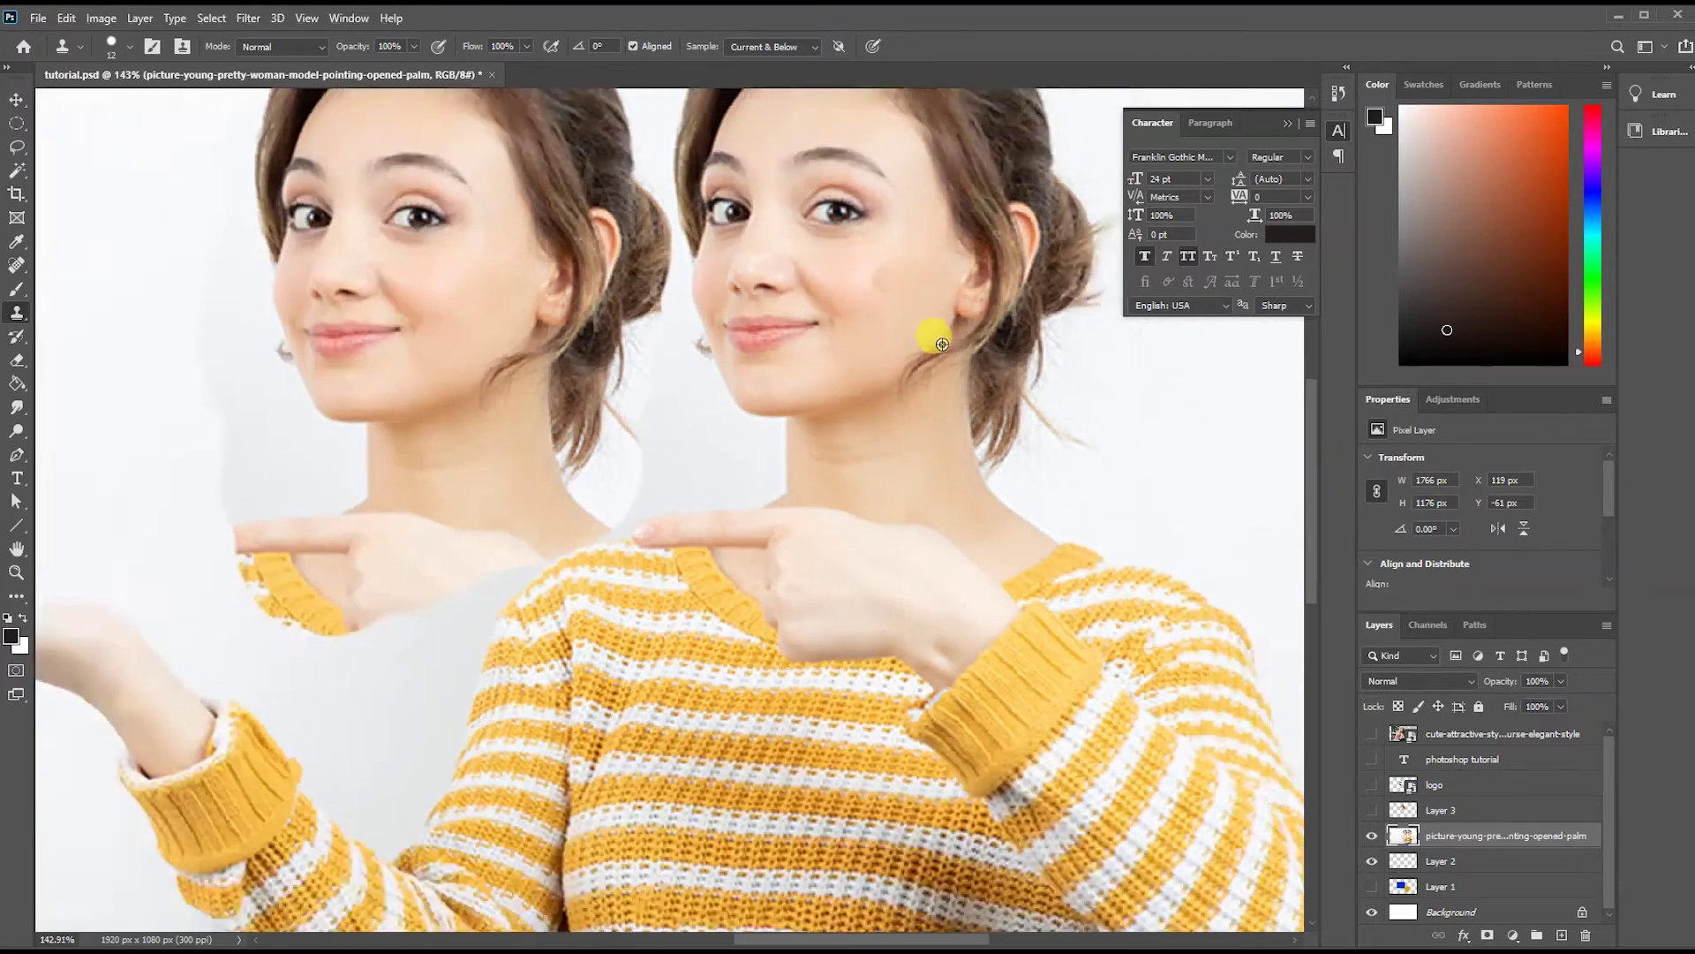
scroll(972, 425, "down", 2)
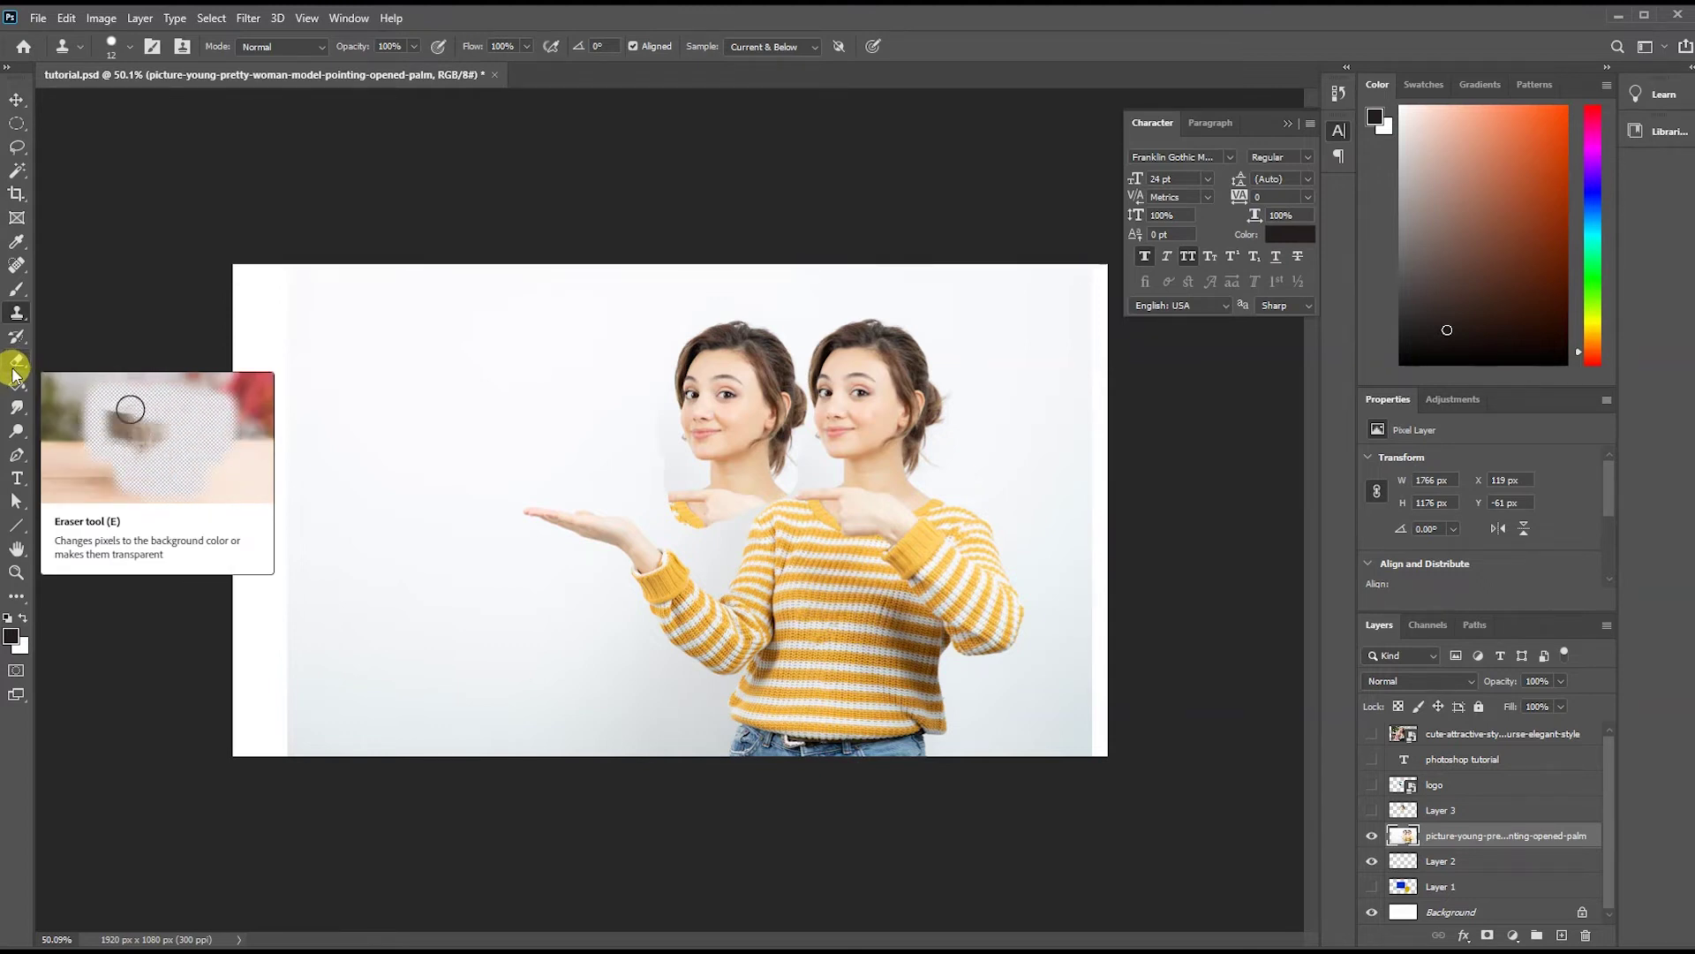
Erase the cloned head and its remaining hair left of the woman, leaving white background.
scroll(712, 426, "up", 3)
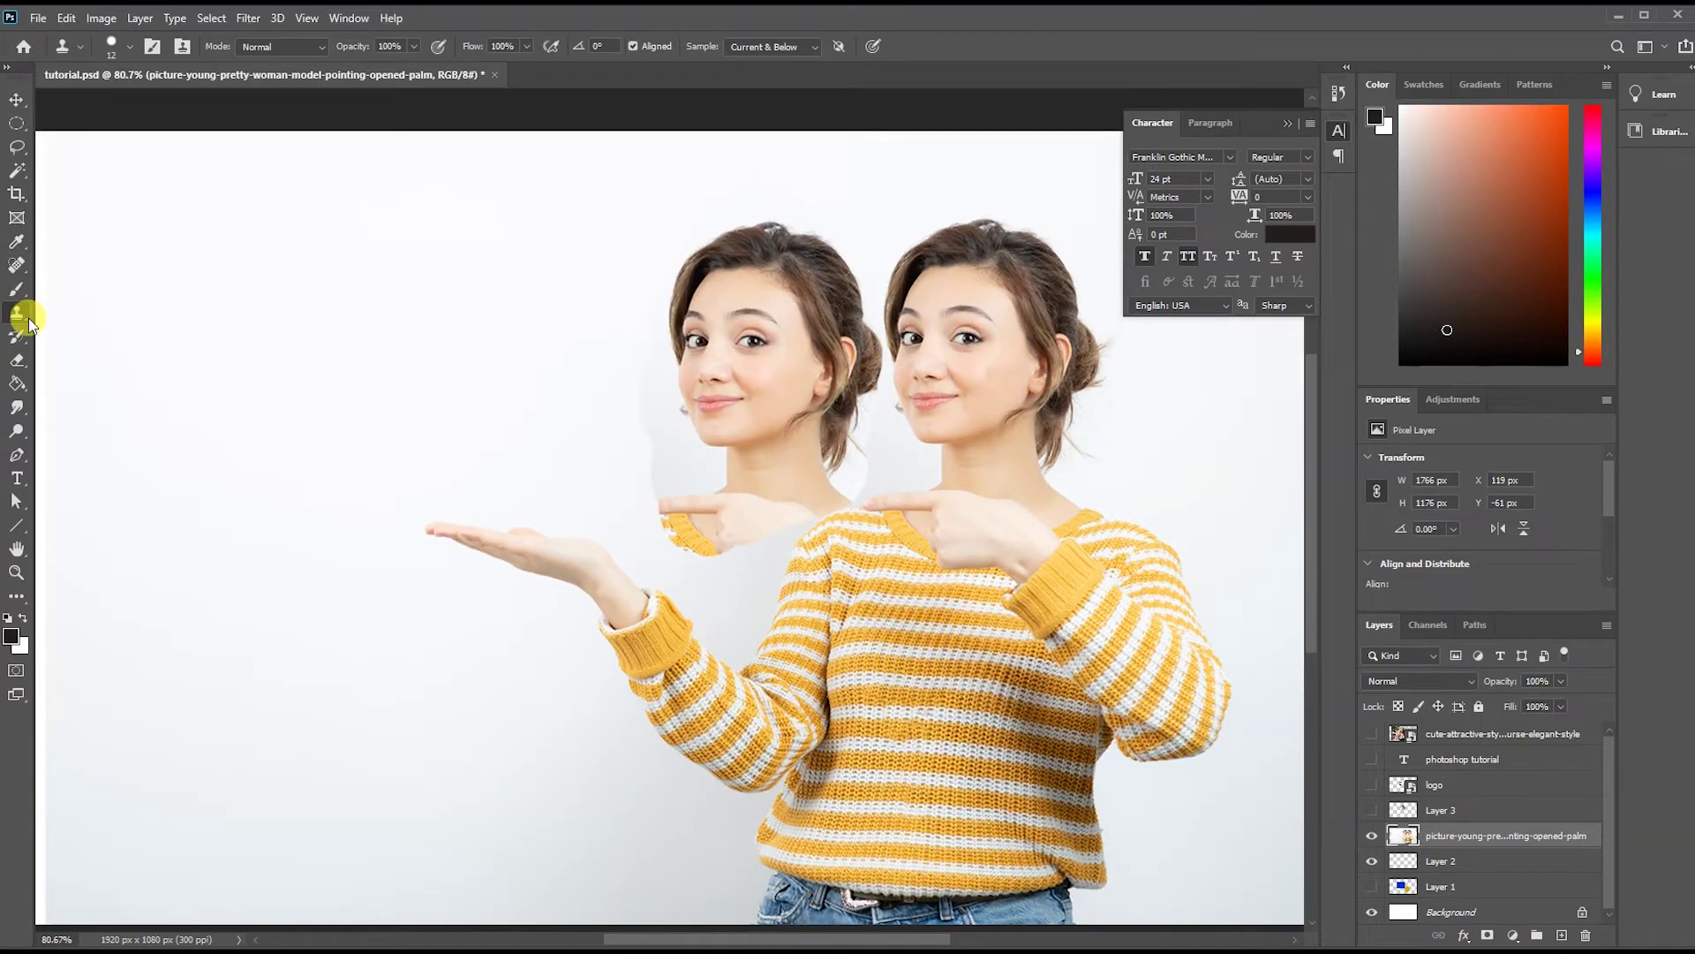
left_click(16, 362)
mouse_move(605, 378)
left_mouse_down()
mouse_move(659, 401)
mouse_move(741, 265)
mouse_move(712, 235)
mouse_move(783, 265)
mouse_move(692, 522)
mouse_move(807, 318)
mouse_move(718, 530)
mouse_move(651, 485)
mouse_move(653, 501)
mouse_move(834, 449)
mouse_move(777, 484)
mouse_move(857, 345)
mouse_move(813, 220)
mouse_move(797, 353)
left_mouse_up()
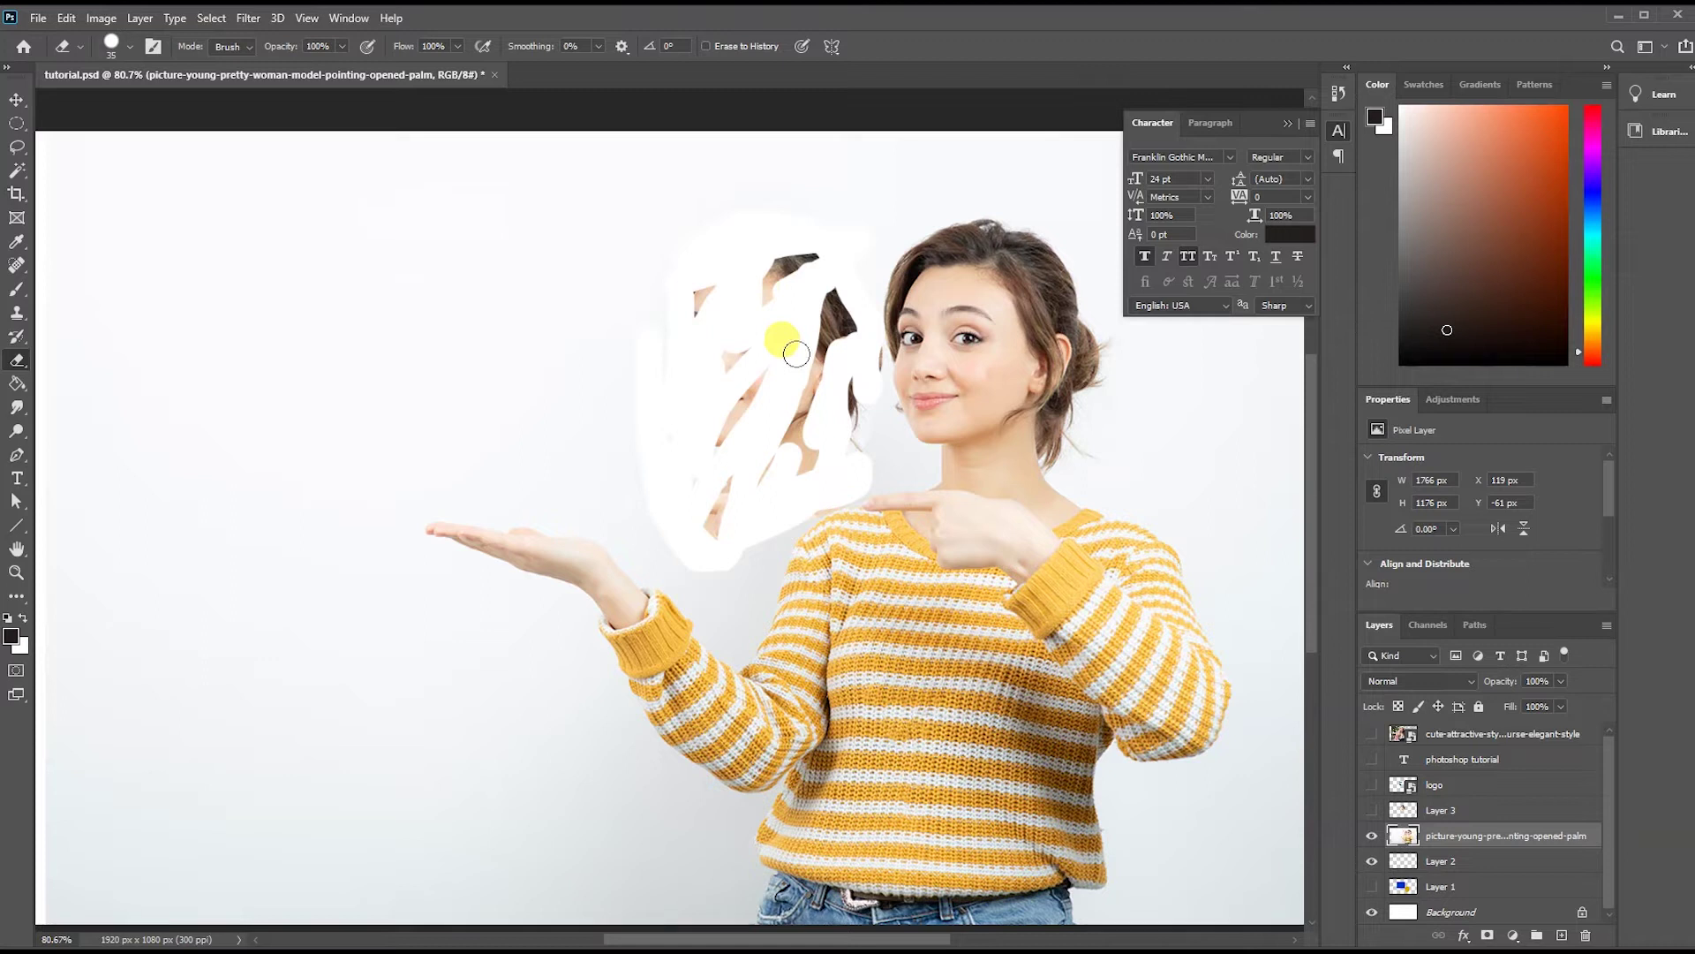
mouse_move(810, 279)
left_mouse_down()
mouse_move(761, 287)
mouse_move(833, 333)
mouse_move(800, 397)
mouse_move(808, 459)
mouse_move(740, 482)
mouse_move(750, 372)
mouse_move(693, 303)
mouse_move(798, 345)
mouse_move(855, 424)
mouse_move(875, 352)
mouse_move(654, 303)
left_mouse_up()
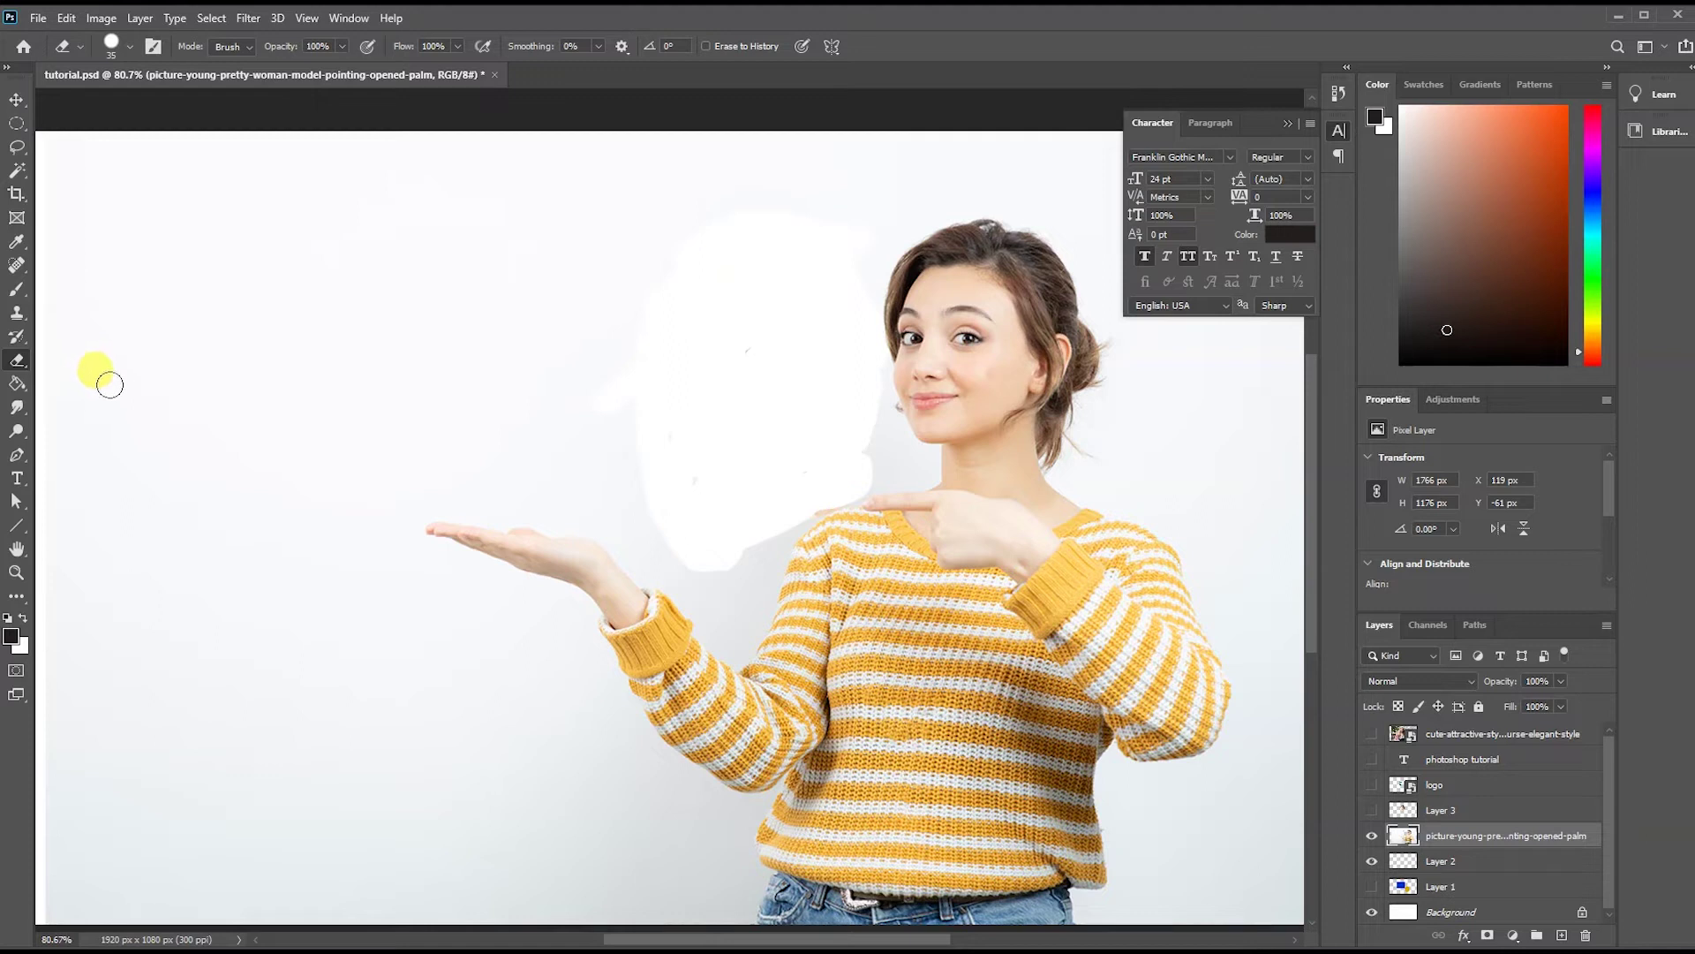
left_click(16, 385)
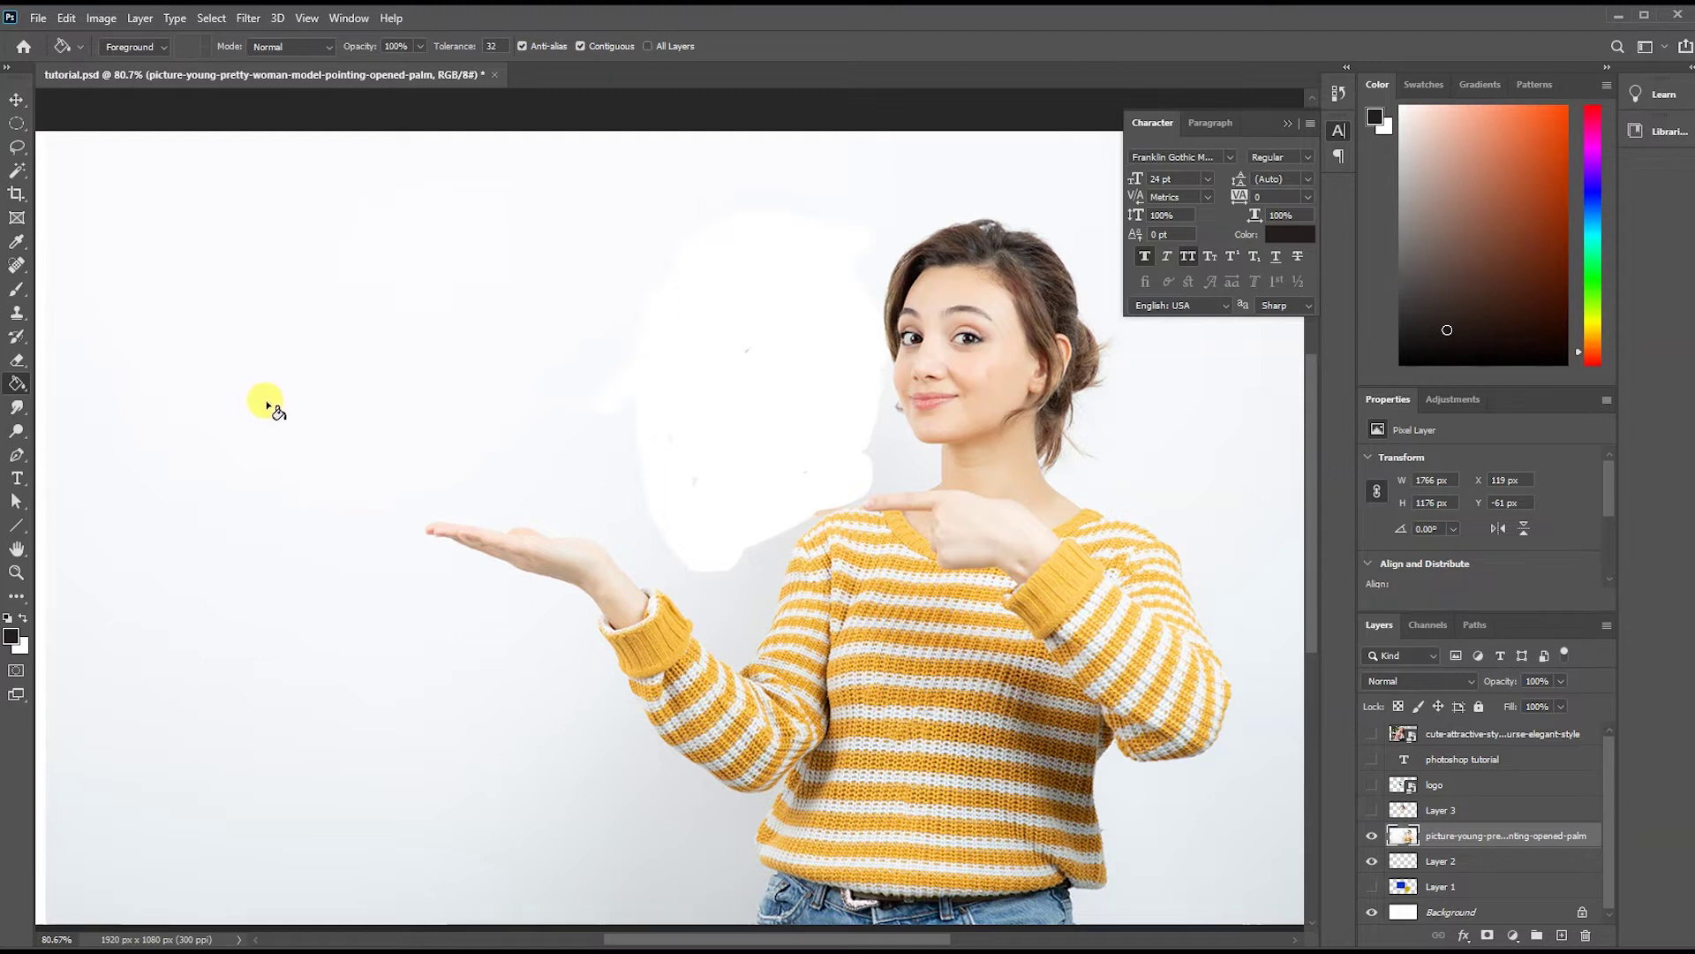
Draw an elliptical selection on the left background and fill it orange with the Paint Bucket.
right_click(17, 124)
left_click(70, 145)
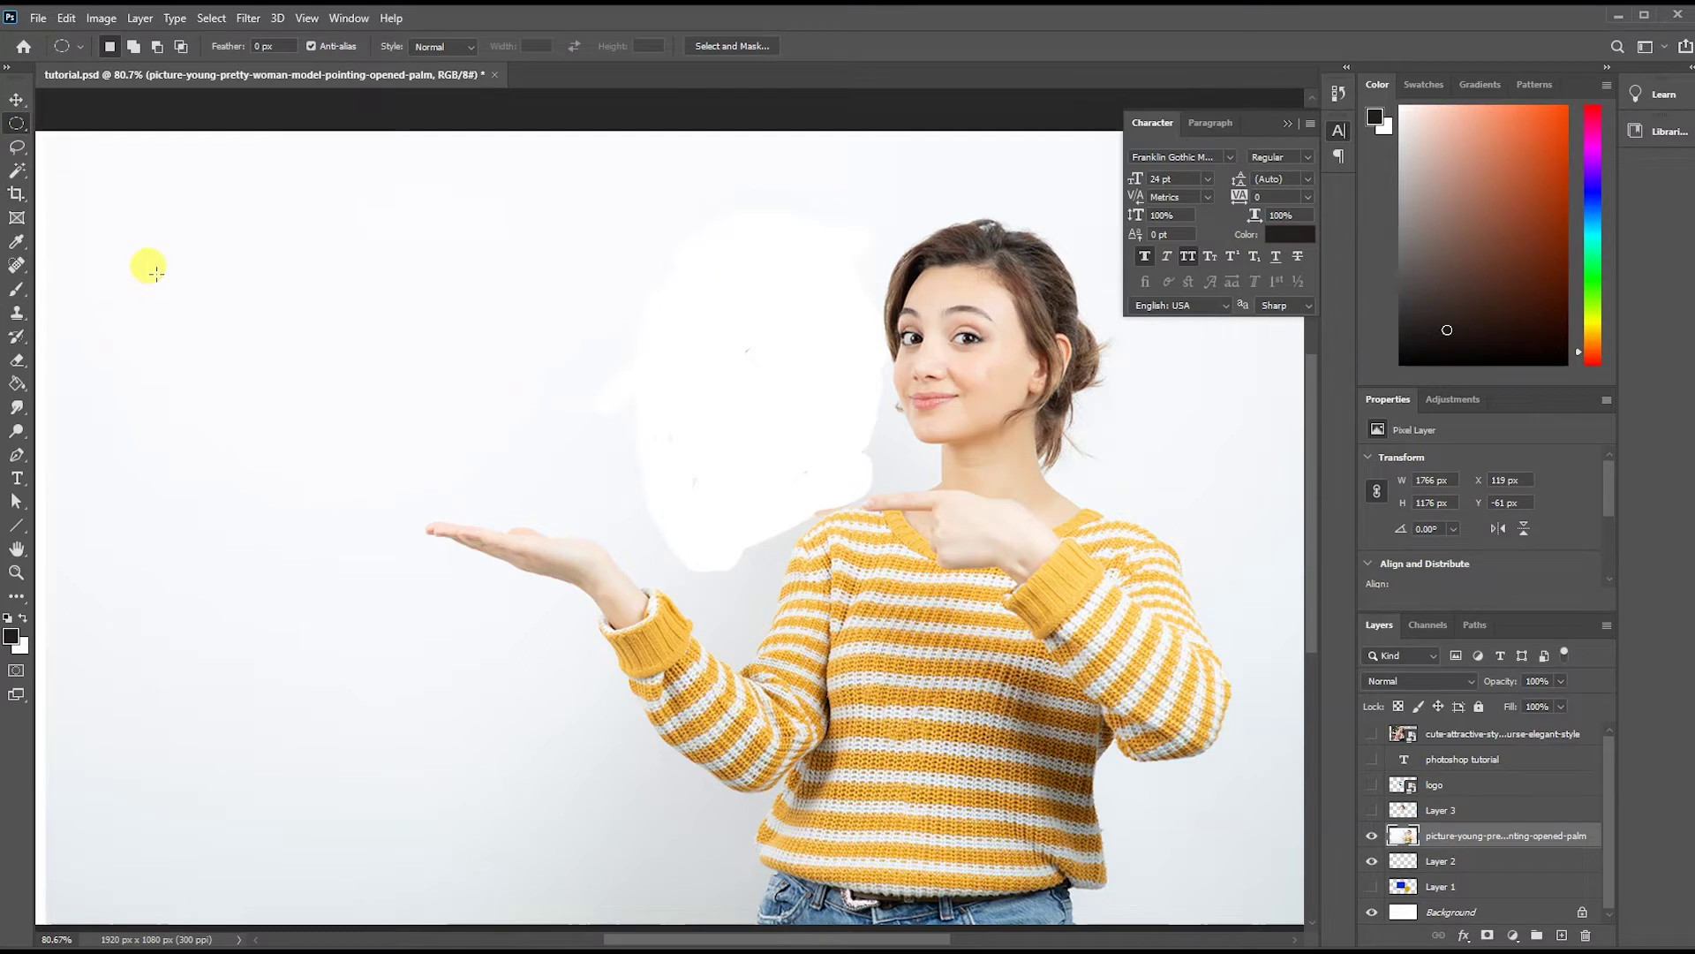
left_click_drag(158, 269, 431, 448)
left_click_drag(450, 509, 159, 265)
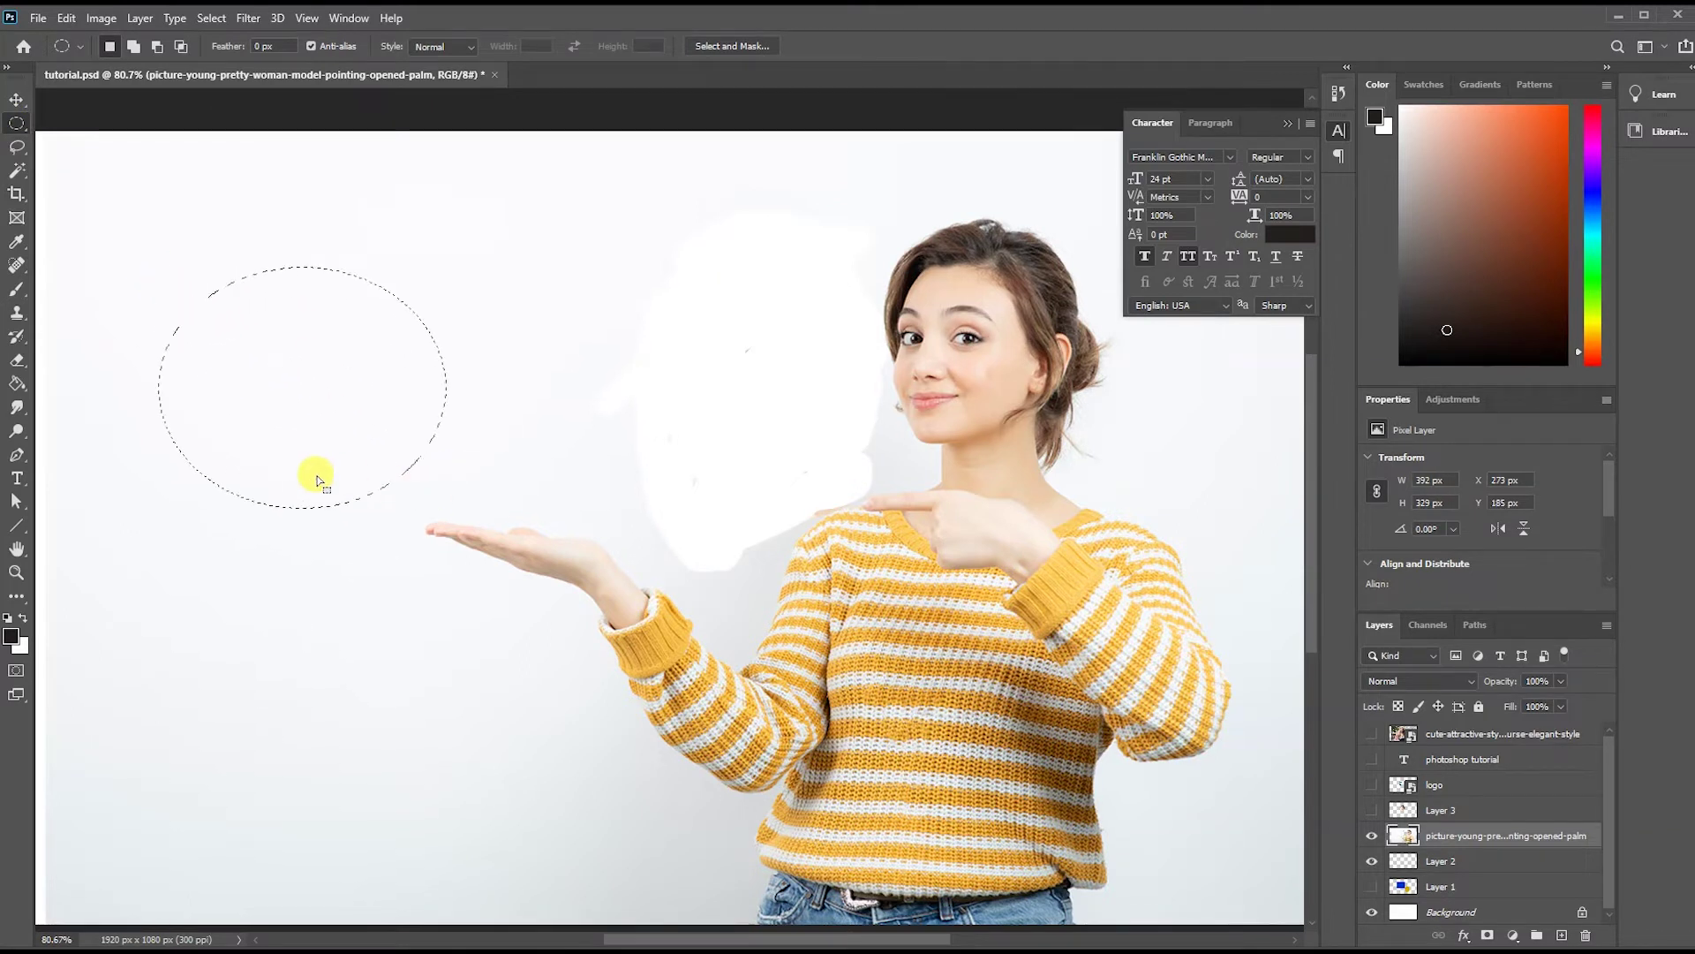
left_click(17, 383)
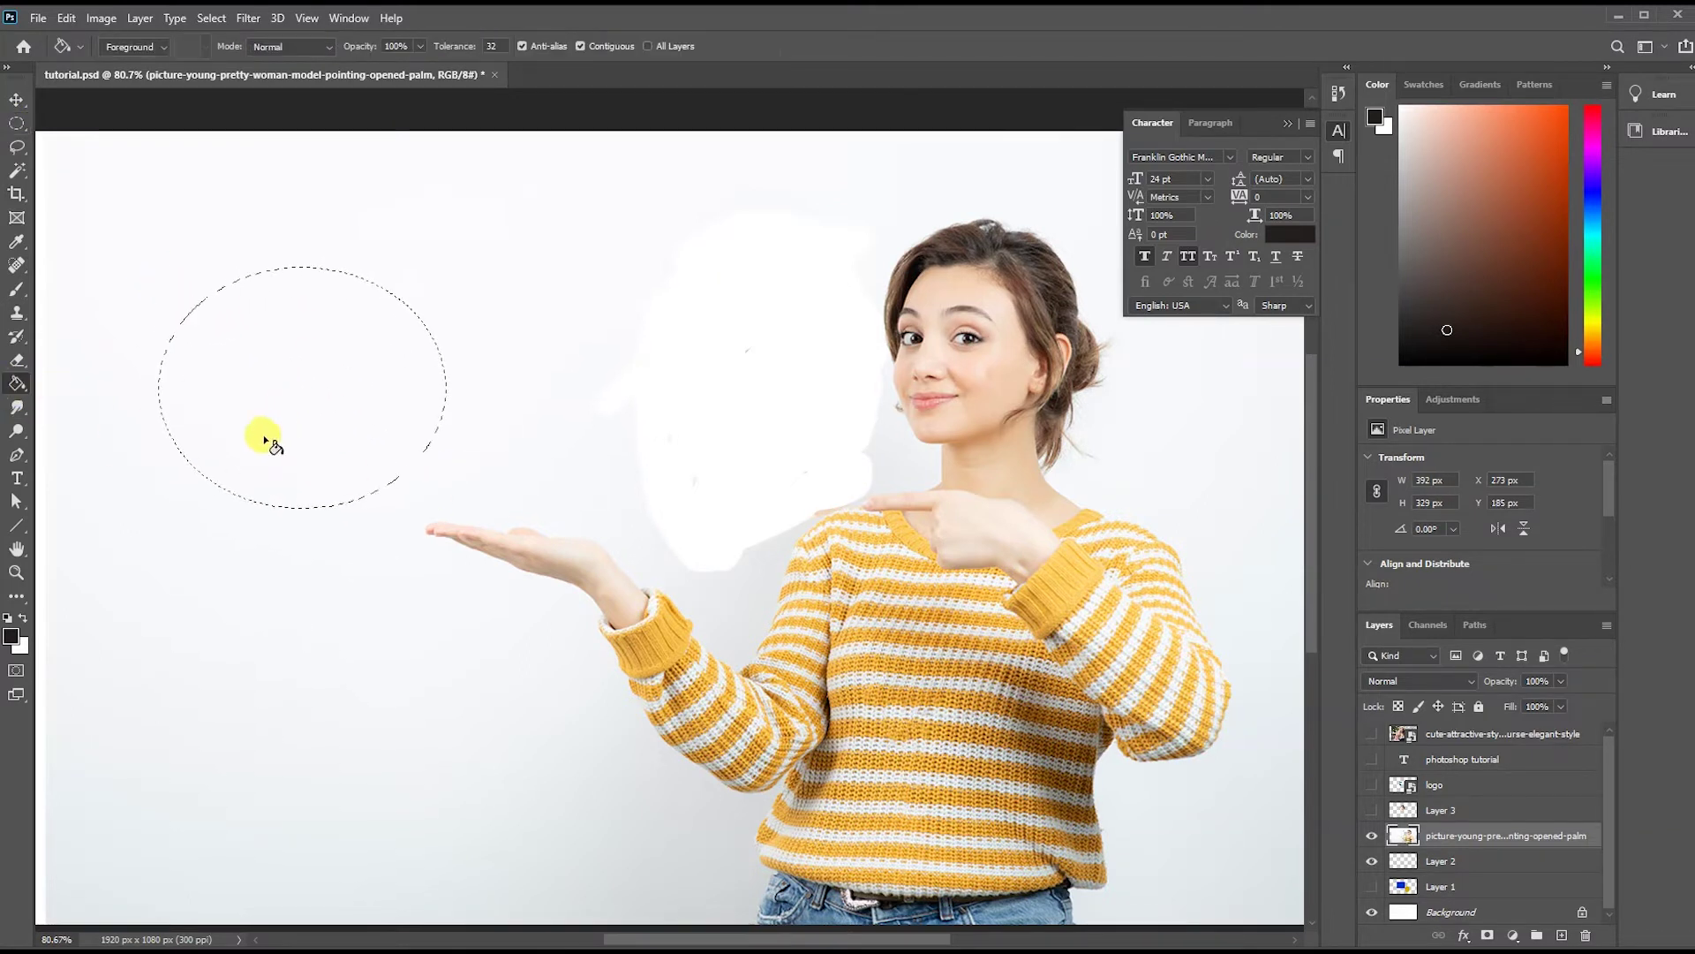
left_click_drag(1535, 145, 1553, 126)
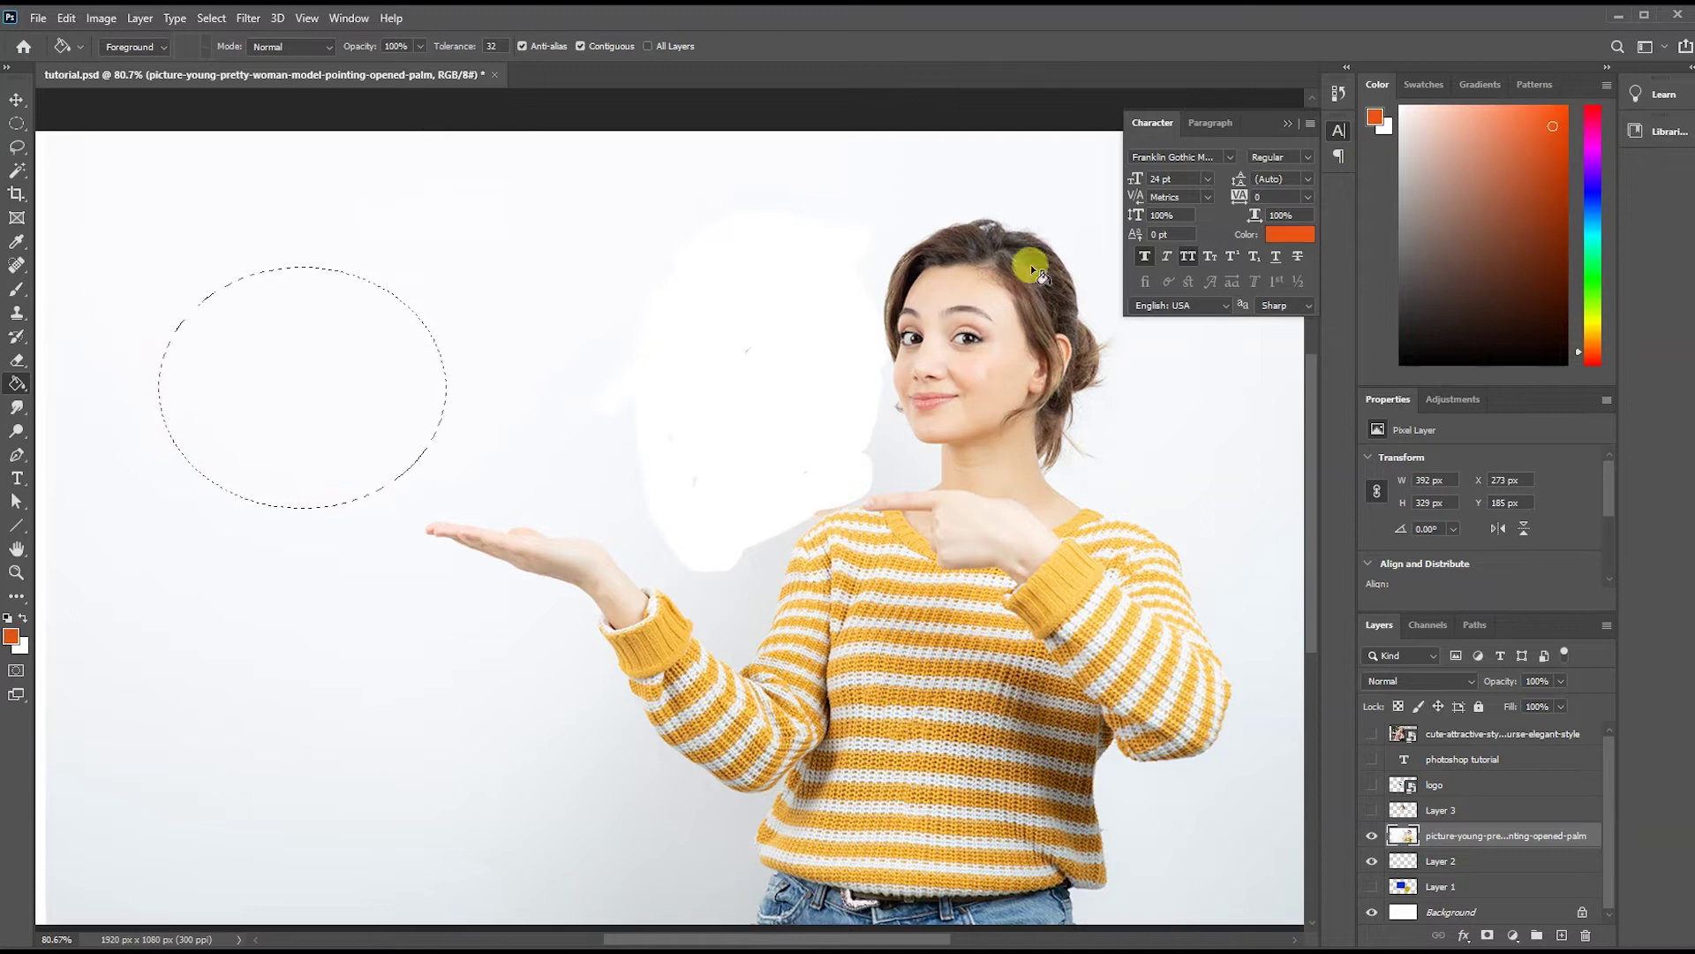
left_click(332, 410)
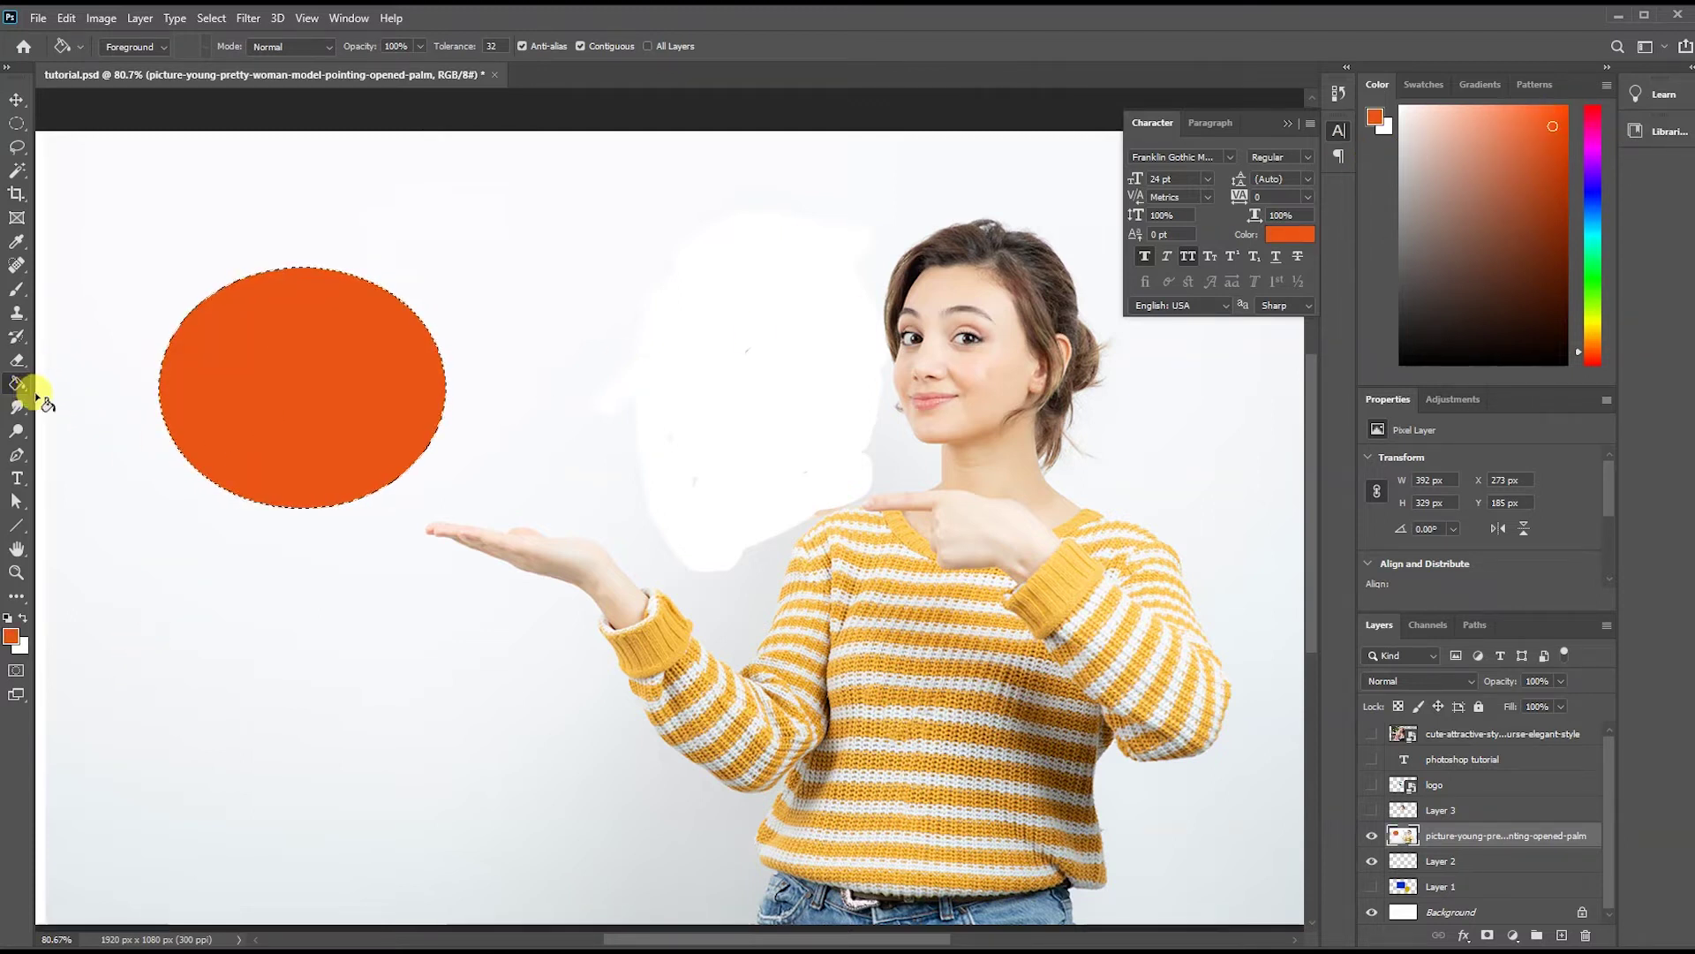
Lasso a freeform blob below the orange oval and fill it magenta.
left_click(18, 152)
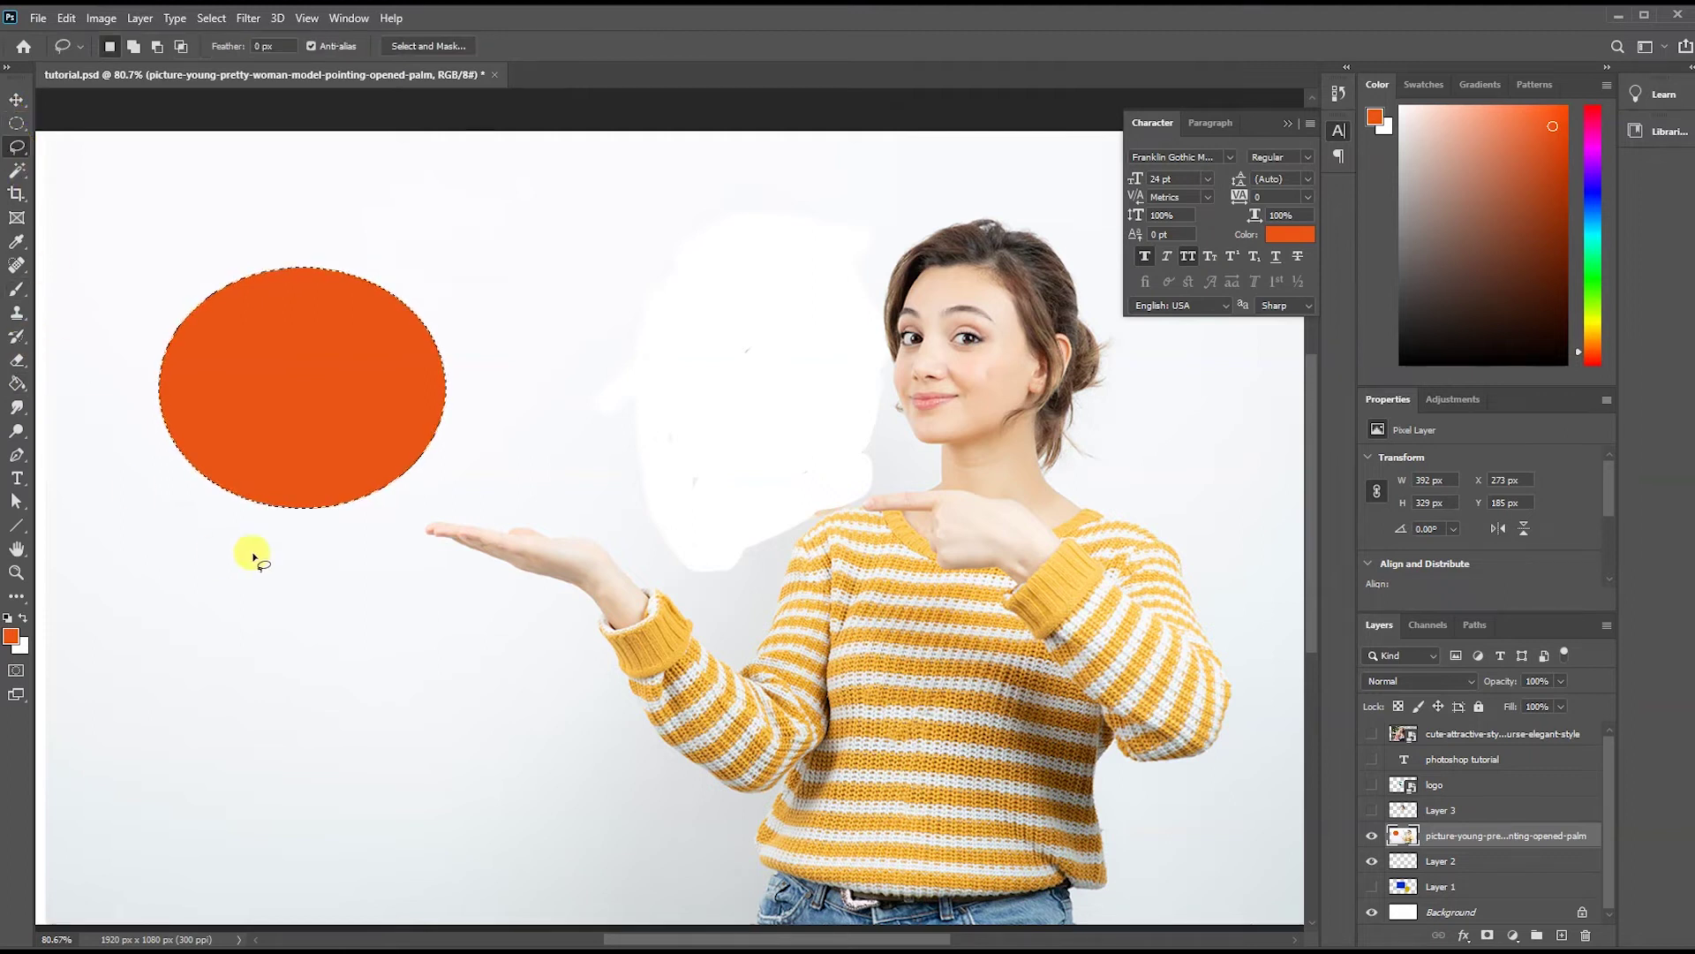
mouse_move(241, 526)
left_mouse_down()
mouse_move(509, 757)
mouse_move(238, 530)
left_mouse_up()
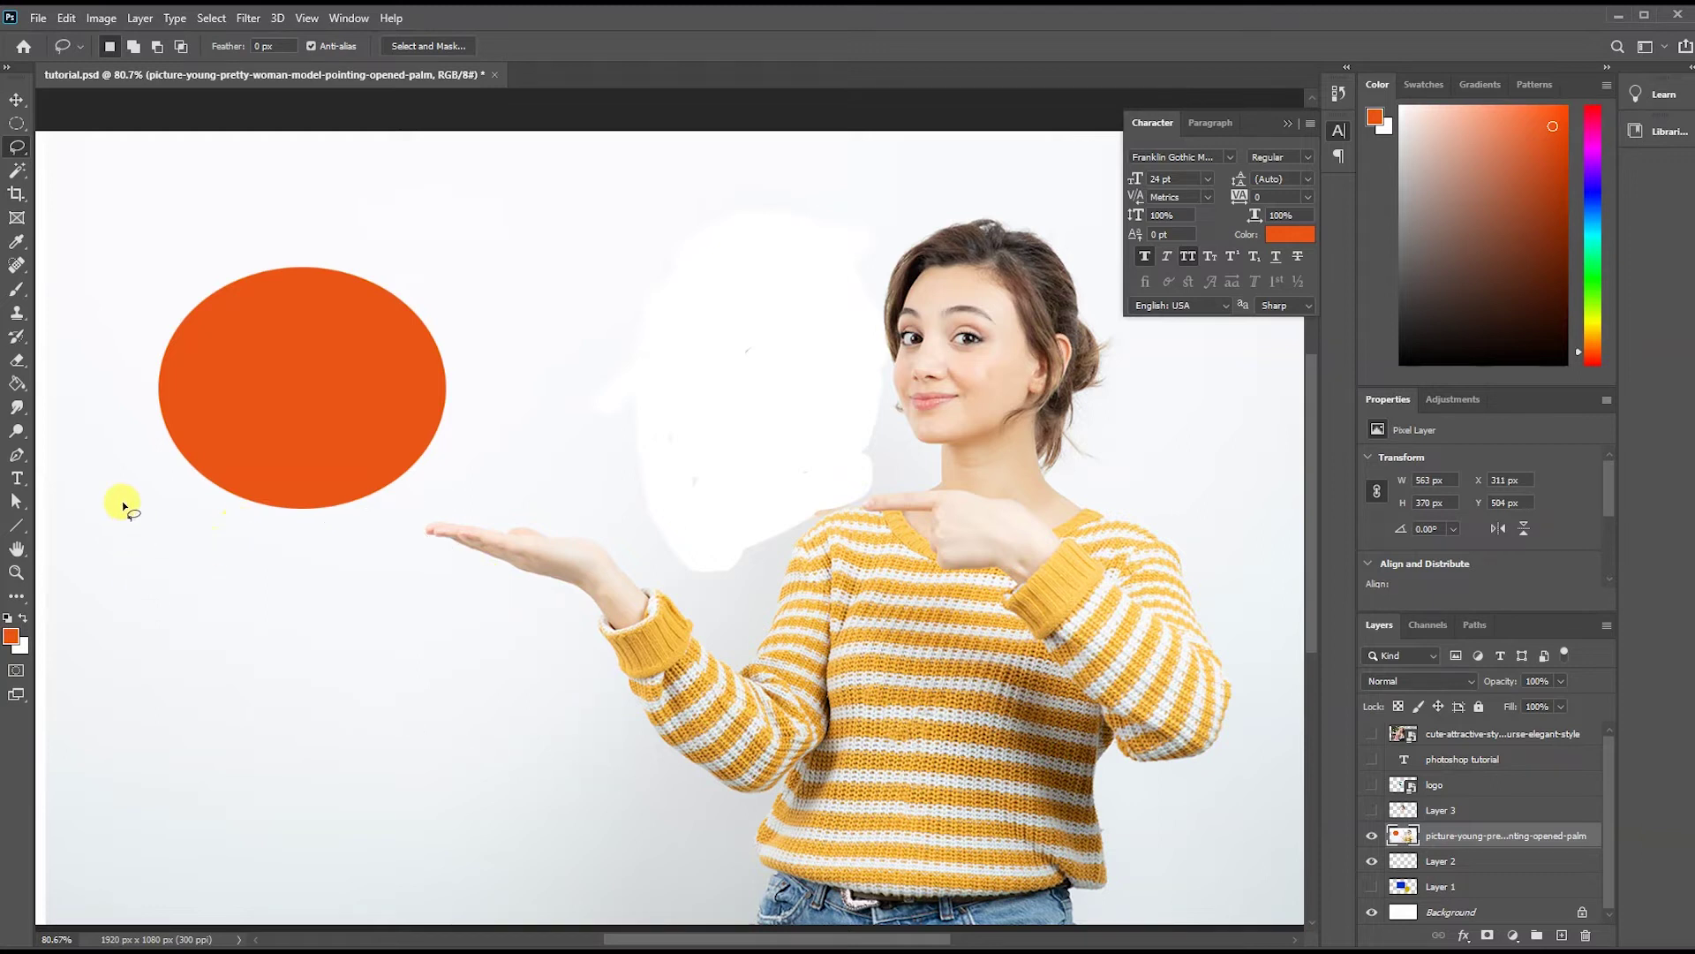
left_click(18, 385)
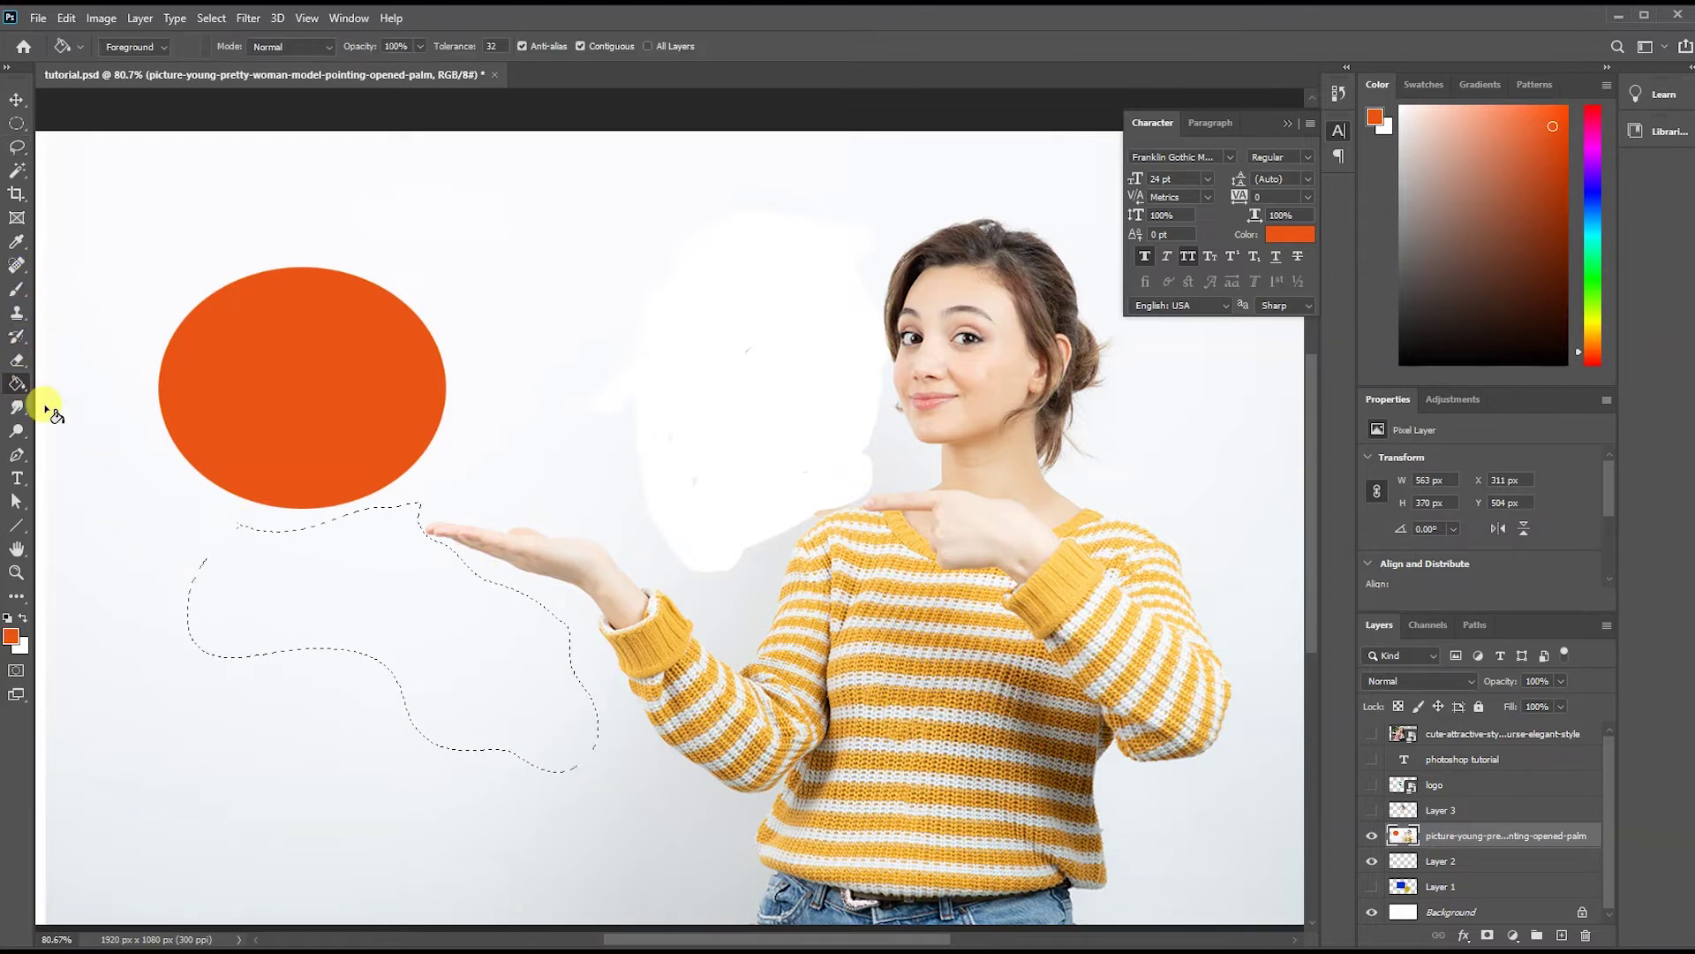
left_click(445, 666)
left_click(1497, 111)
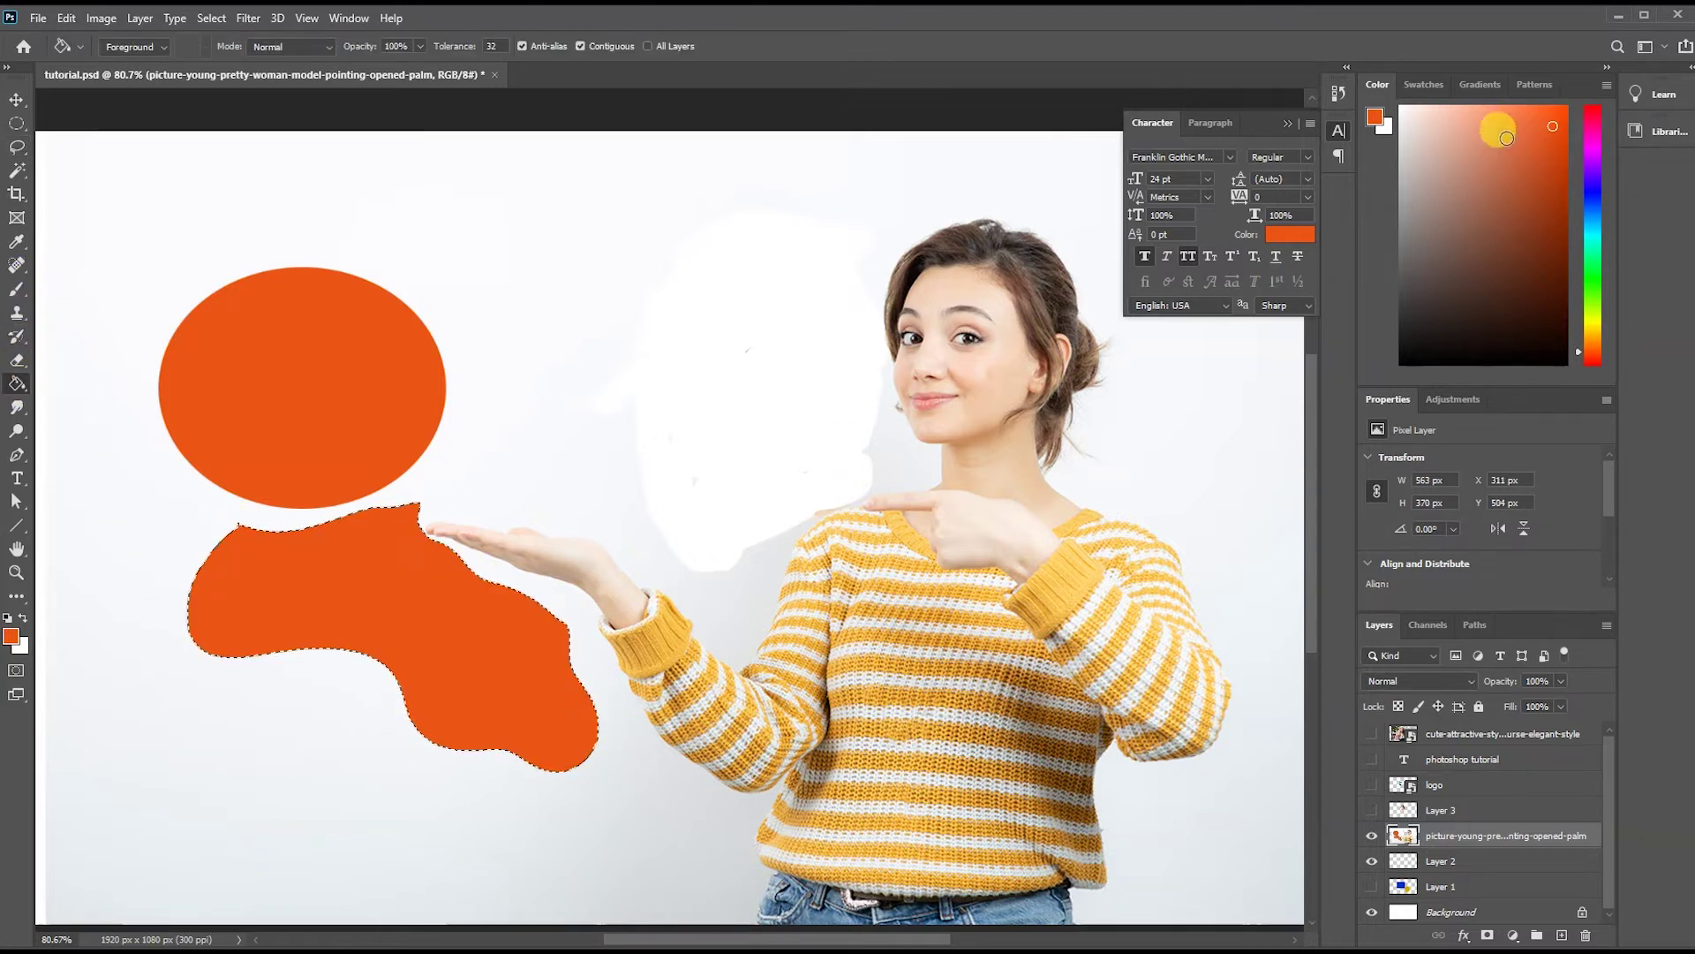
left_click(445, 627)
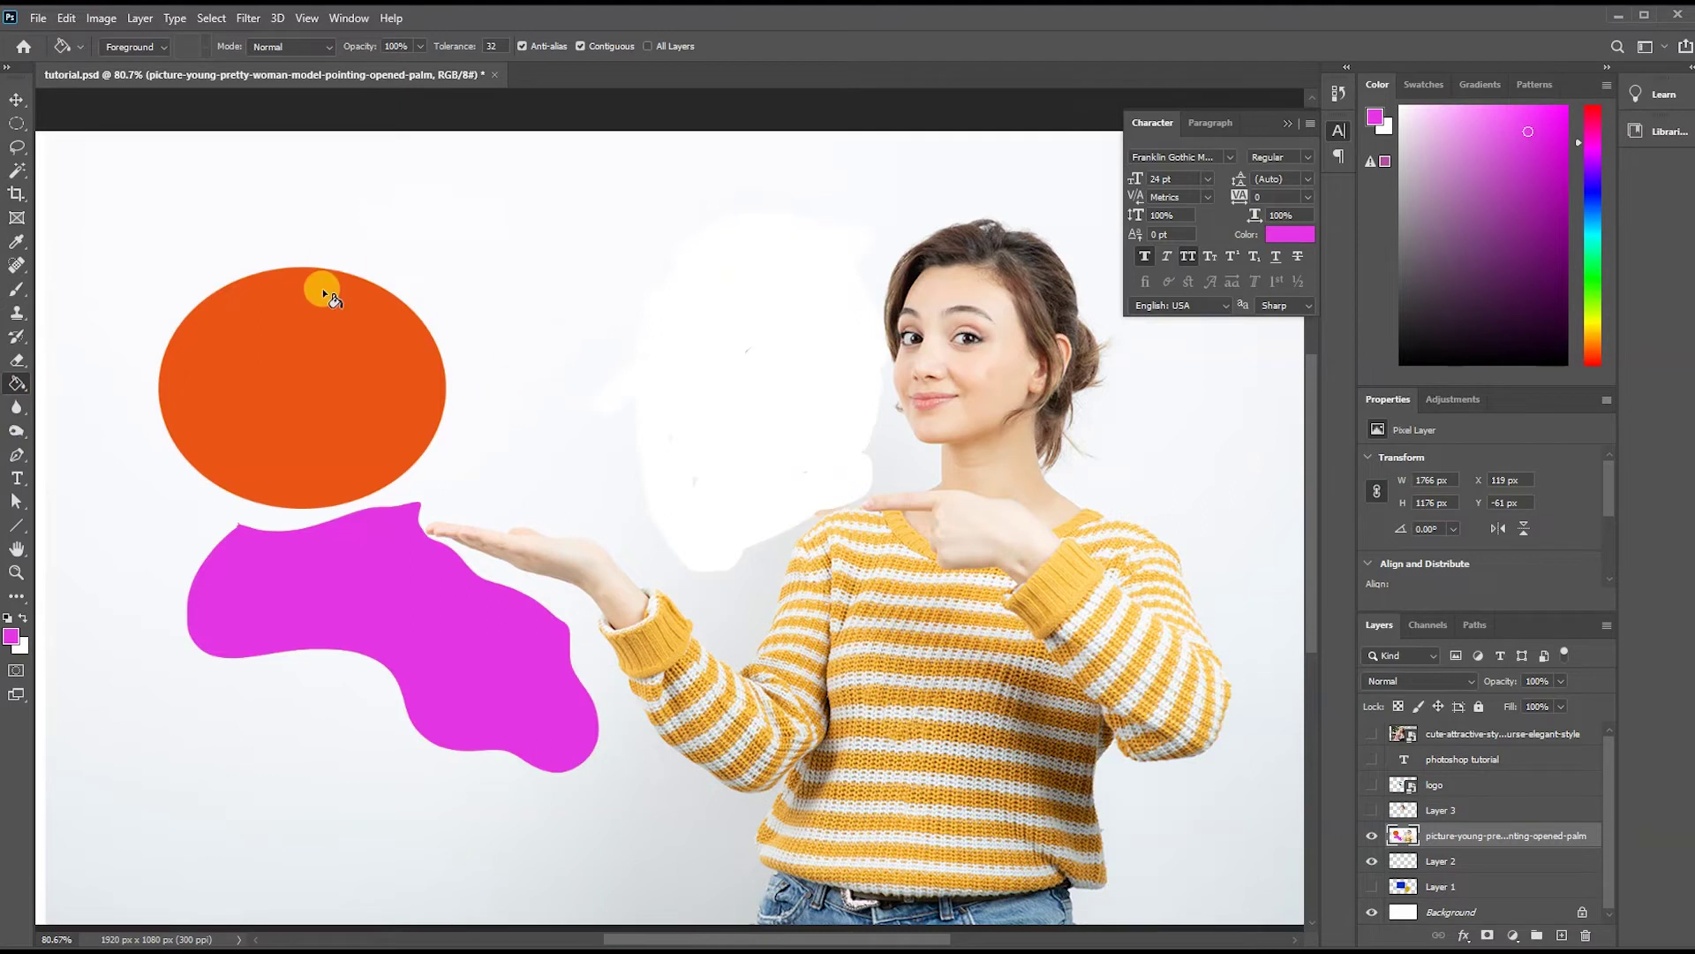
right_click(23, 388)
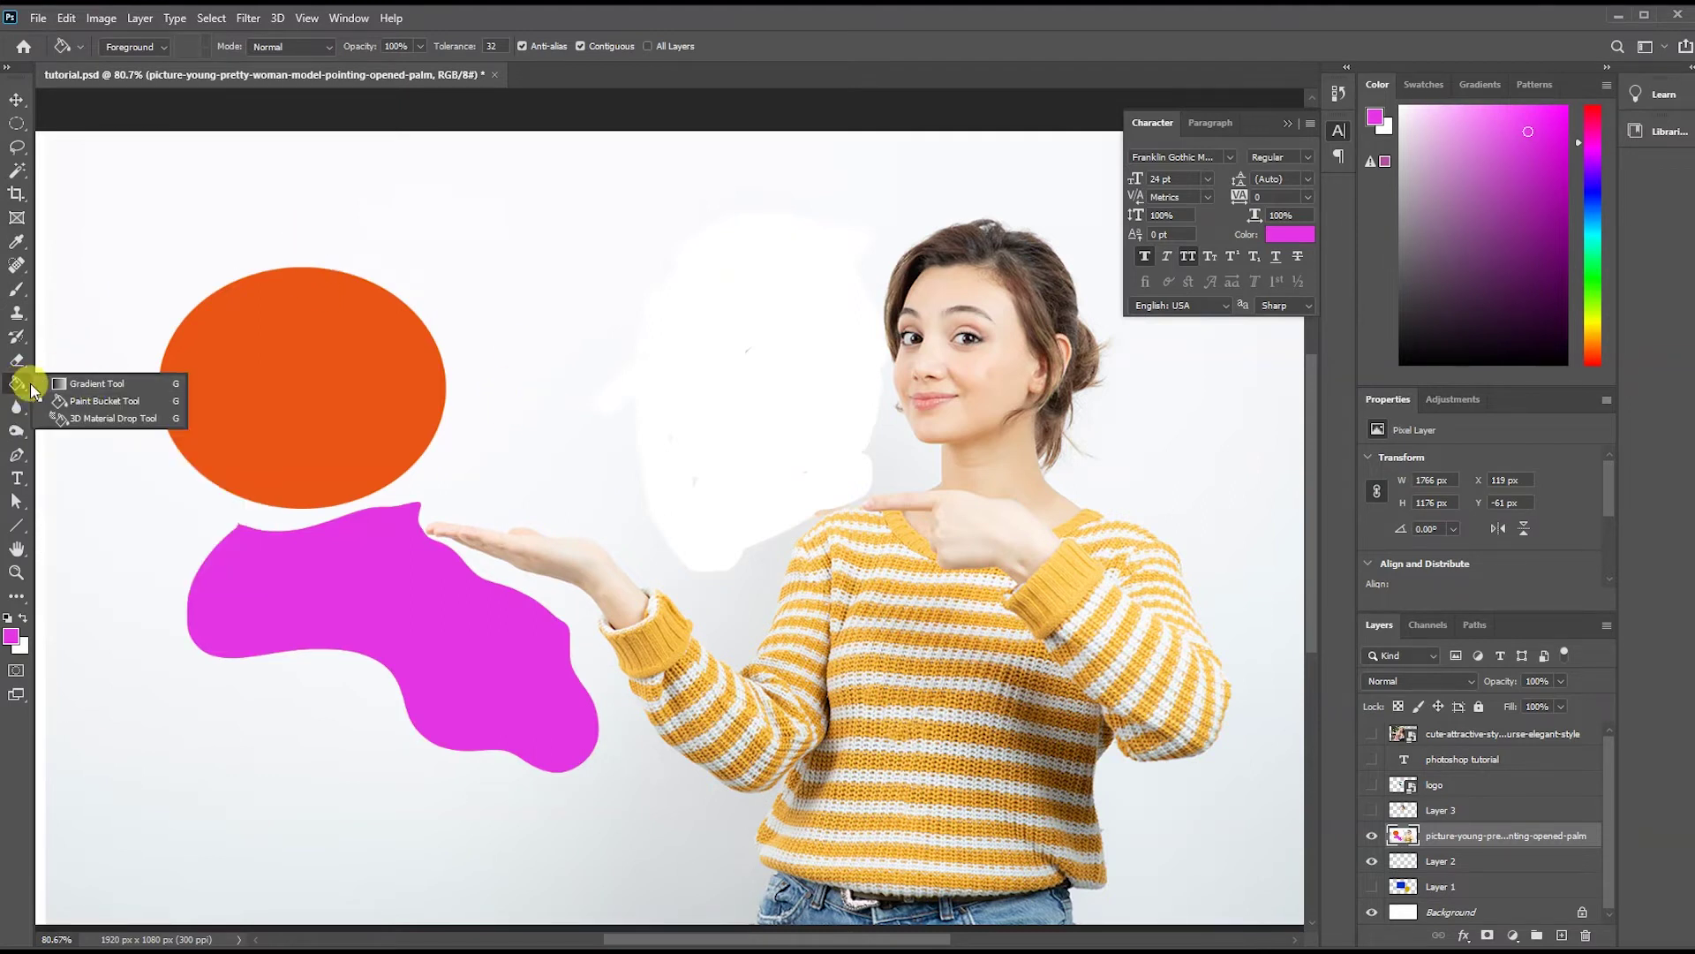
Make a rectangular selection above the woman's outstretched hand.
left_click(80, 385)
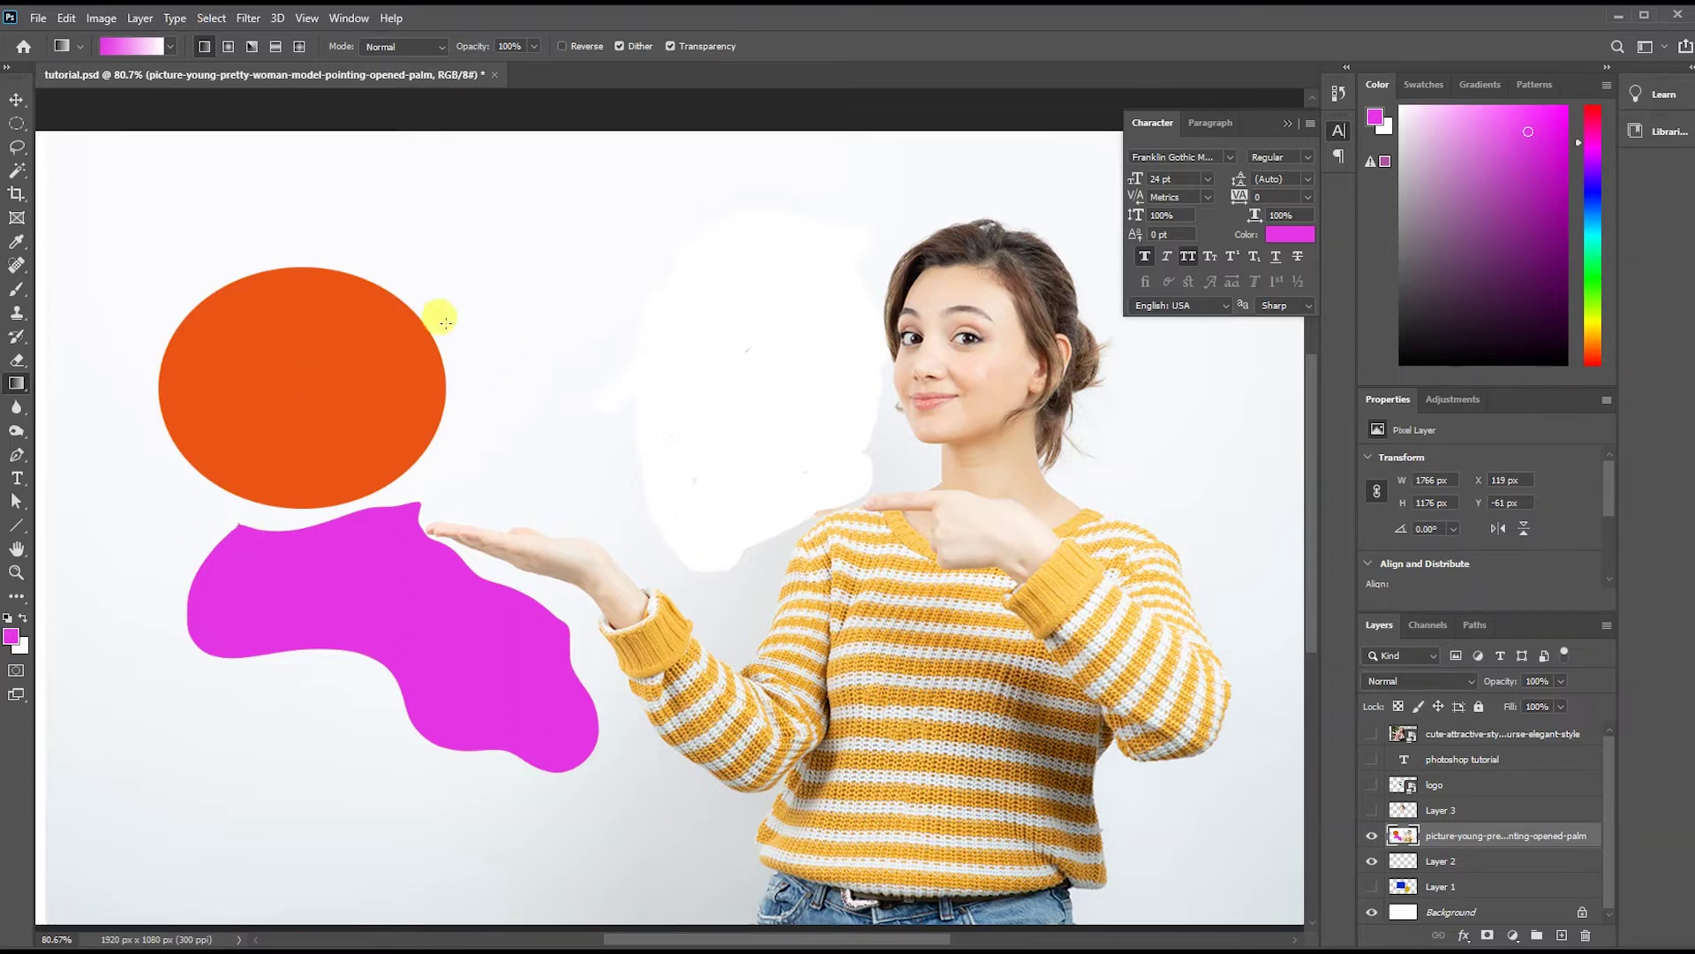
right_click(16, 121)
left_click(80, 125)
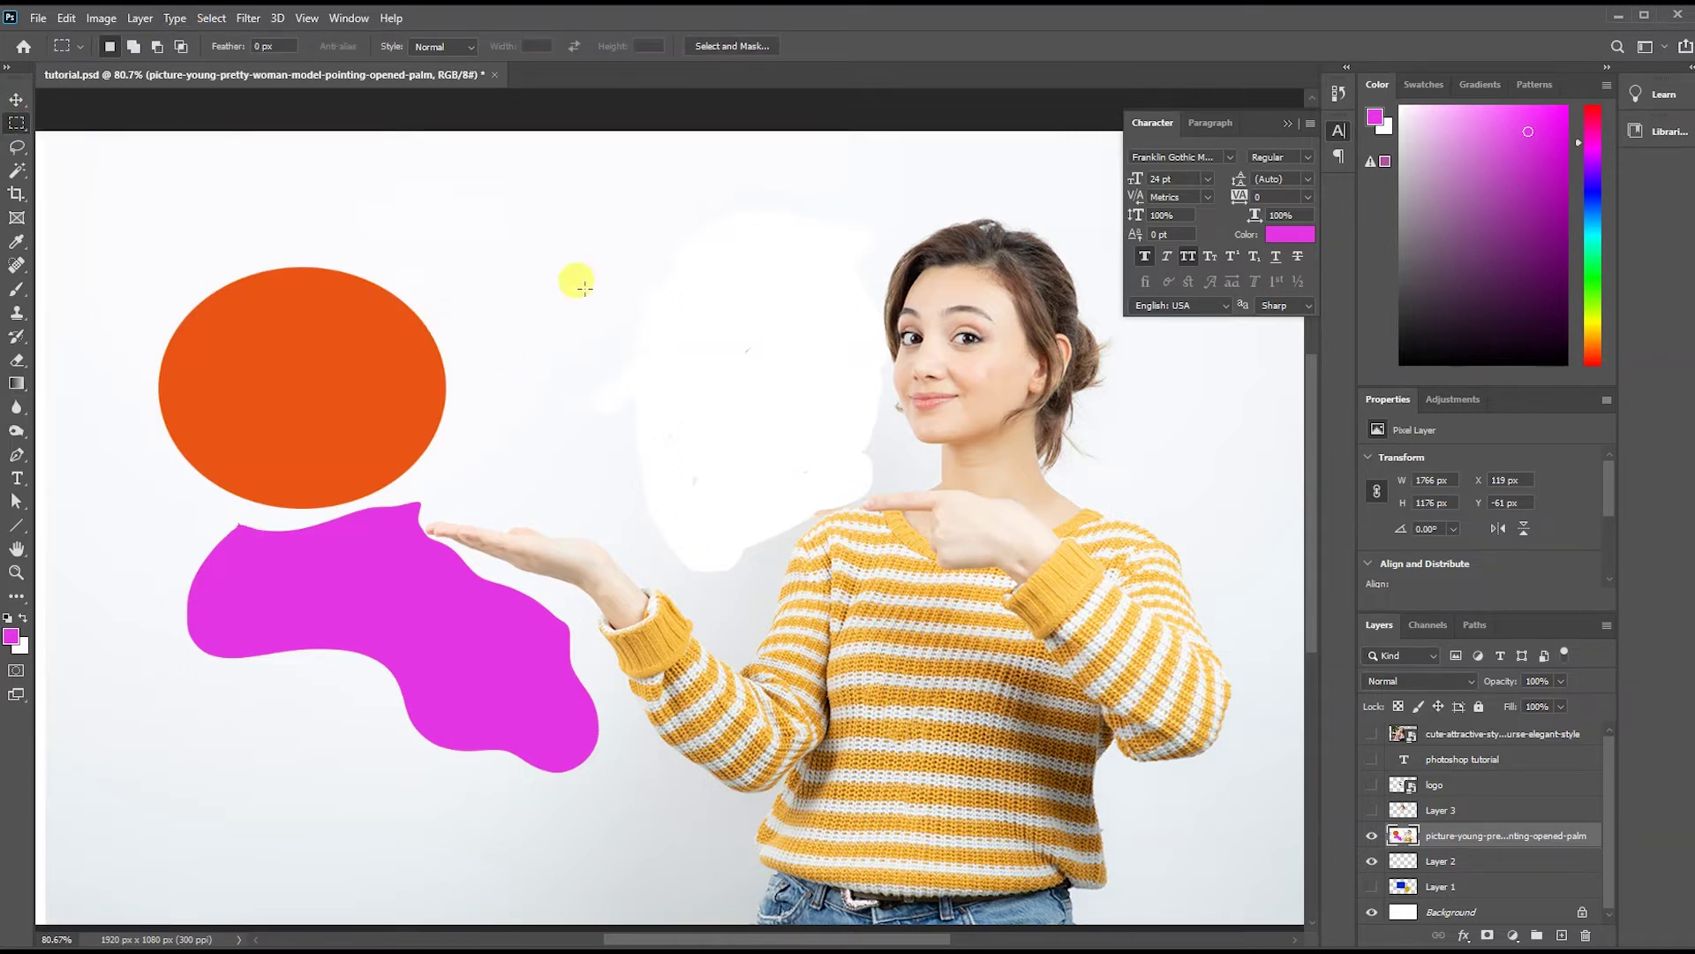
mouse_move(433, 208)
left_mouse_down()
mouse_move(881, 429)
mouse_move(841, 481)
left_mouse_up()
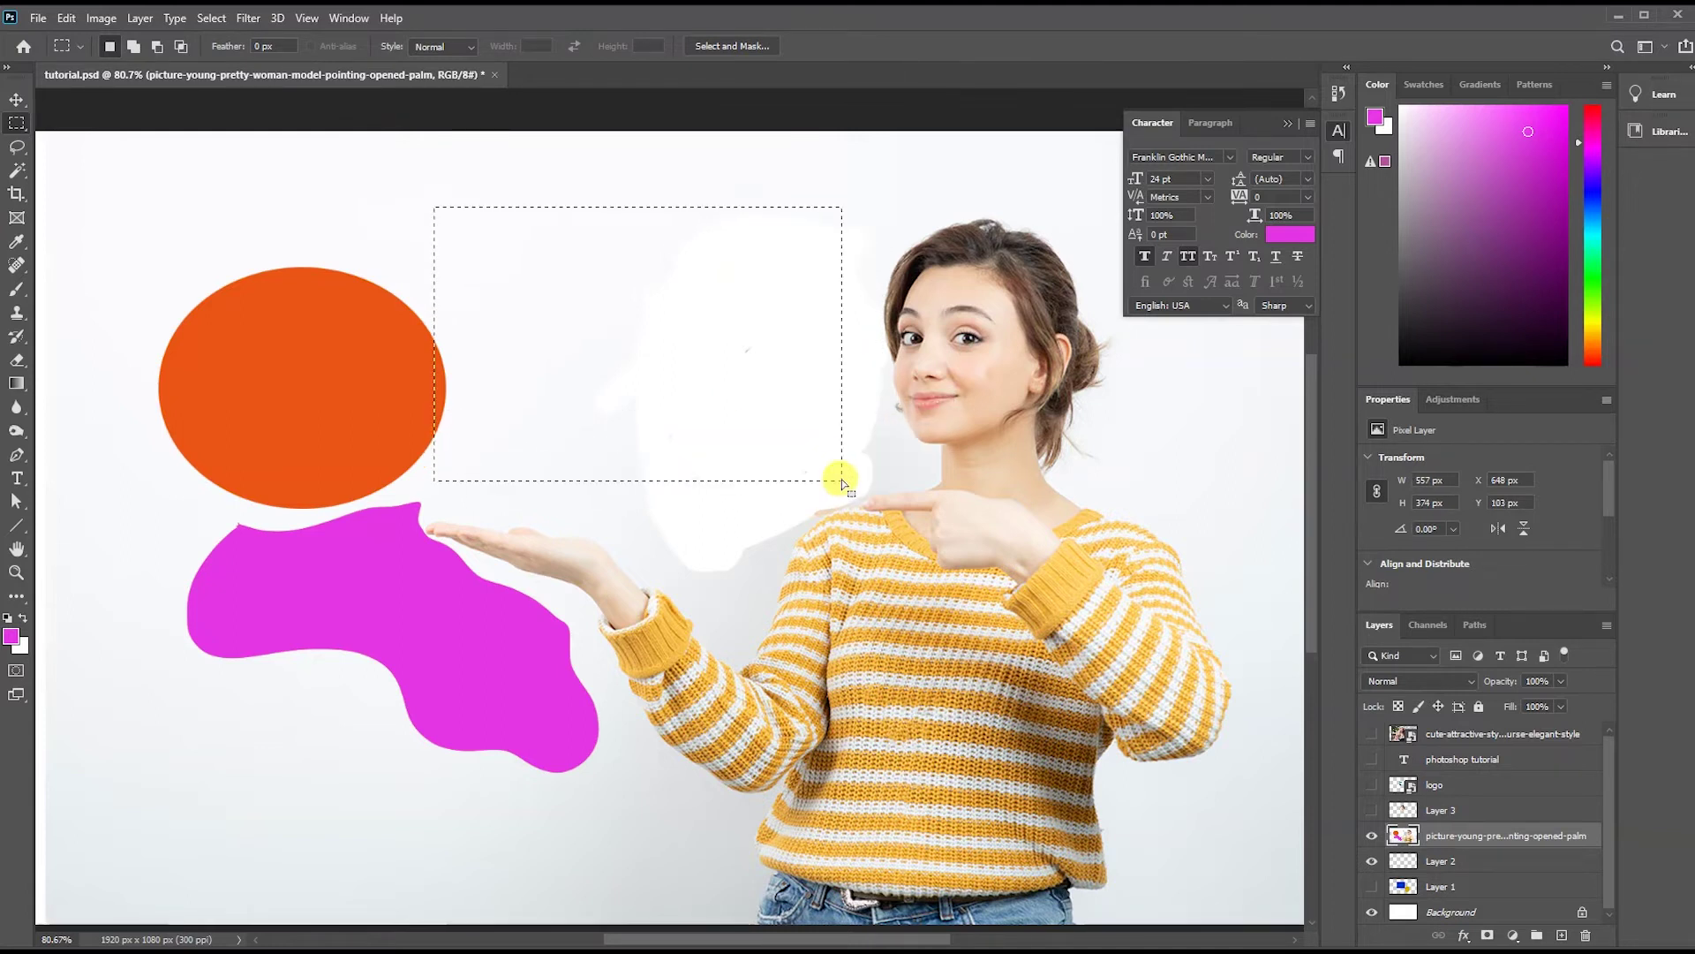
Fill the rectangle with a blue-to-cyan preset from the Blues gradient group.
left_click(19, 386)
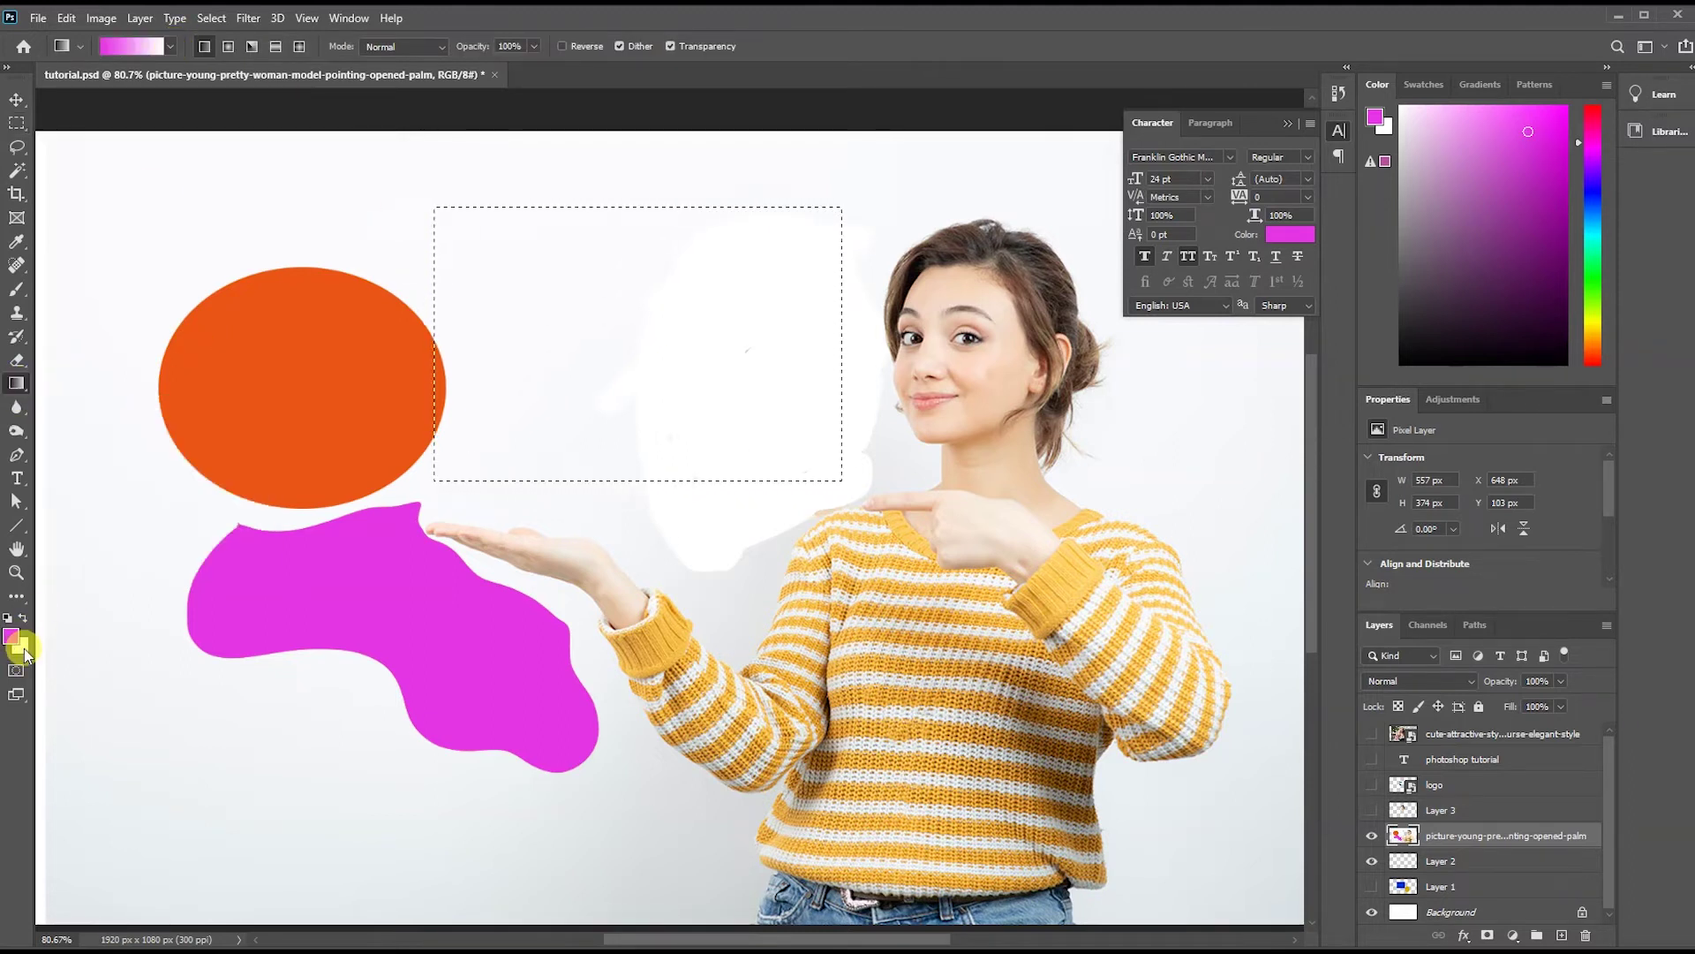
left_click(175, 49)
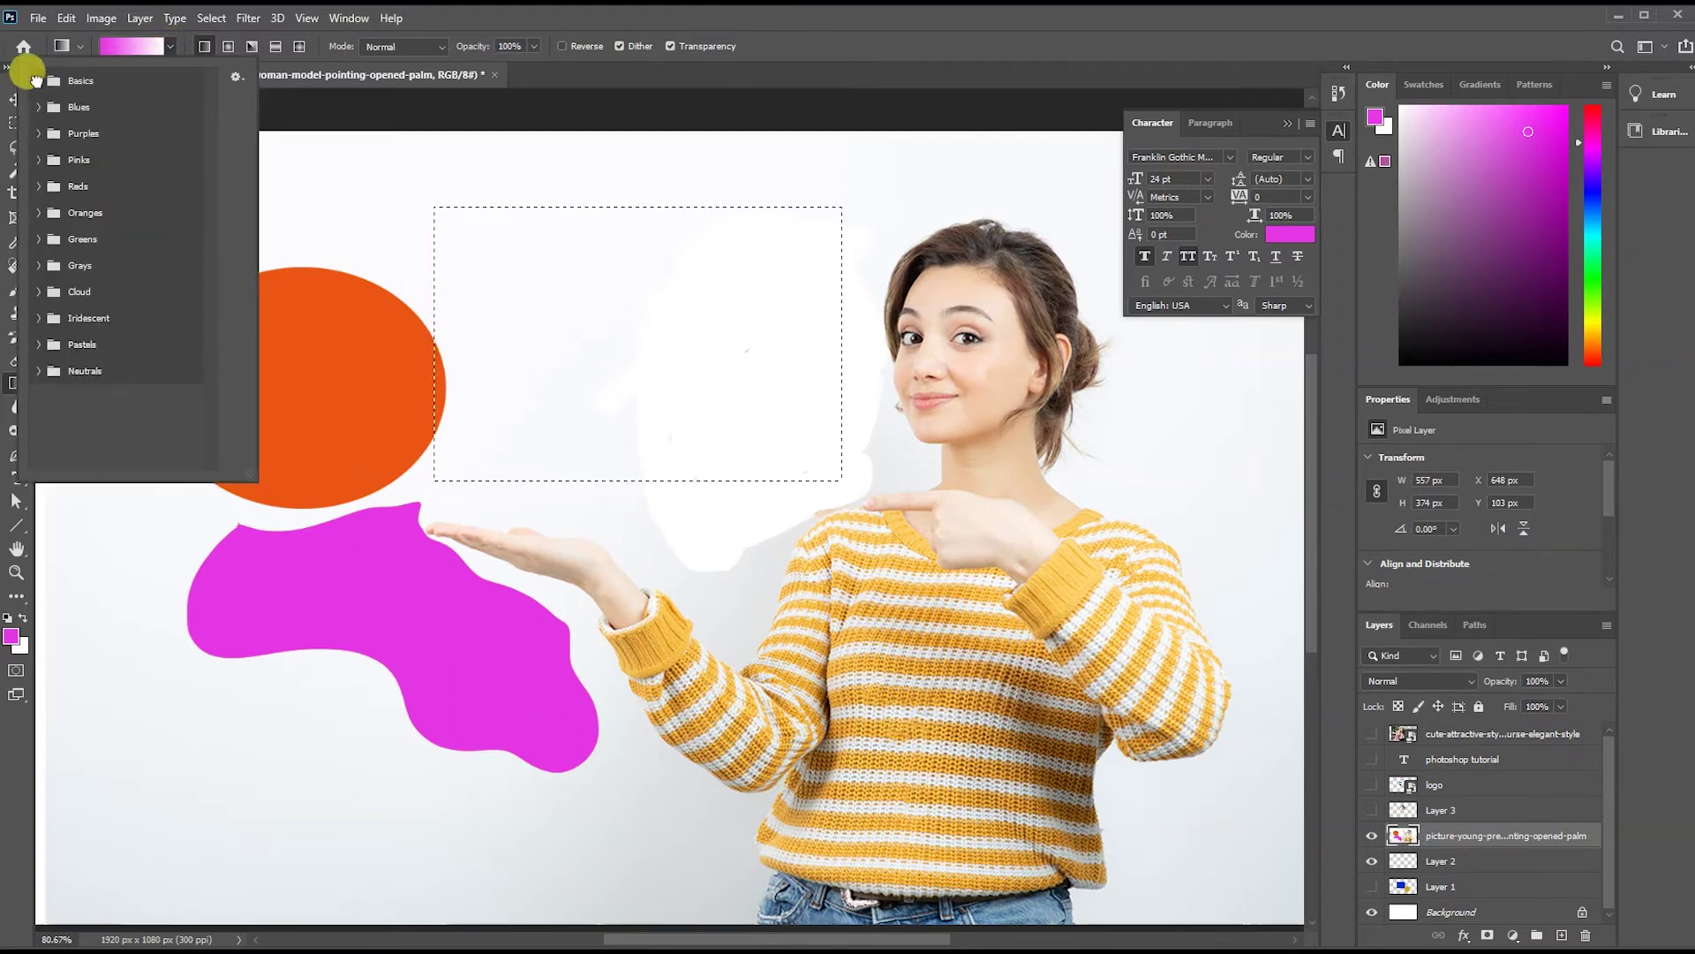
left_click(37, 80)
left_click(38, 81)
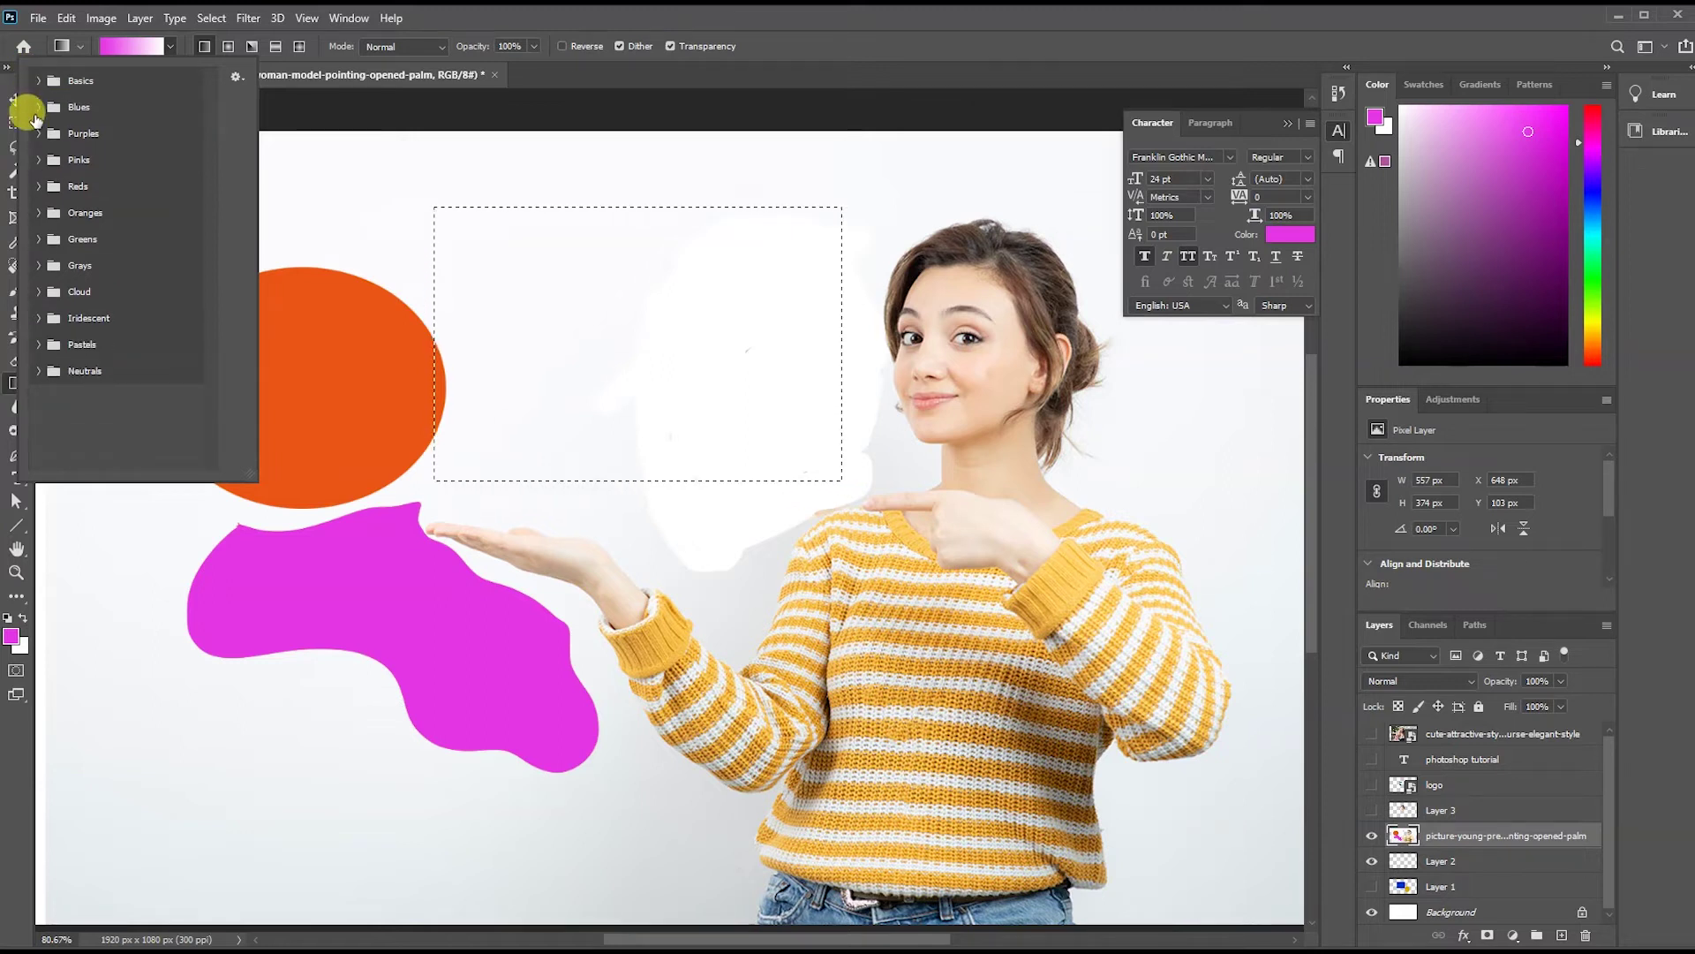
left_click(37, 107)
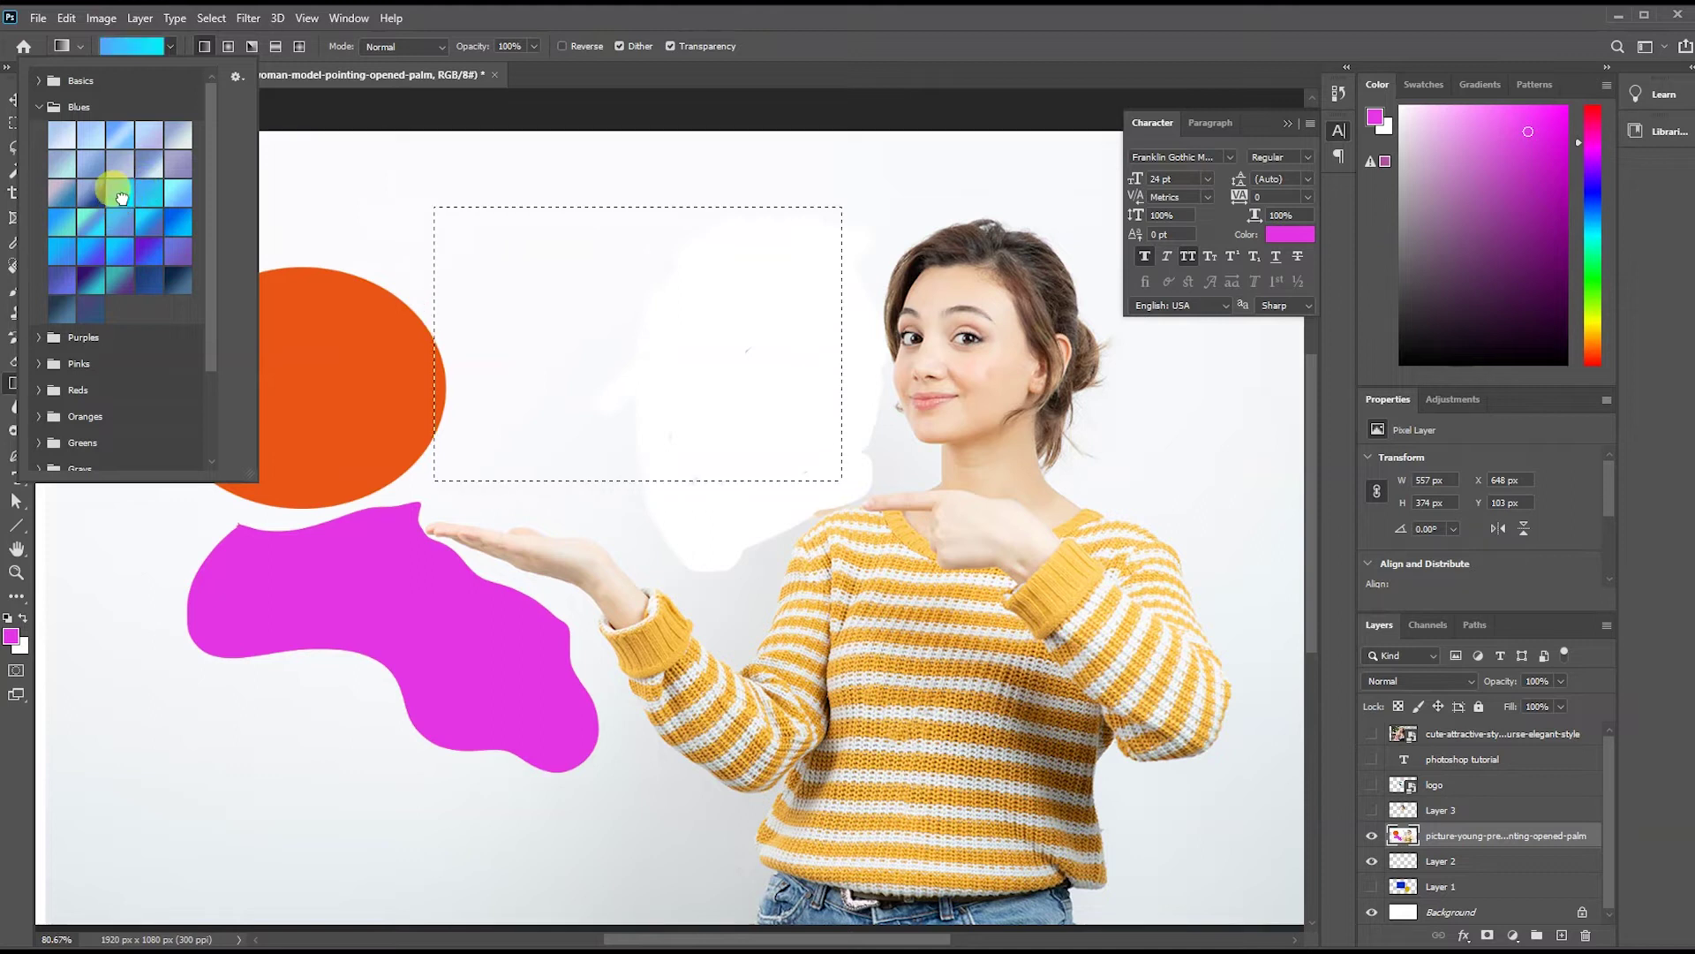
double_click(122, 198)
left_click_drag(460, 312, 819, 362)
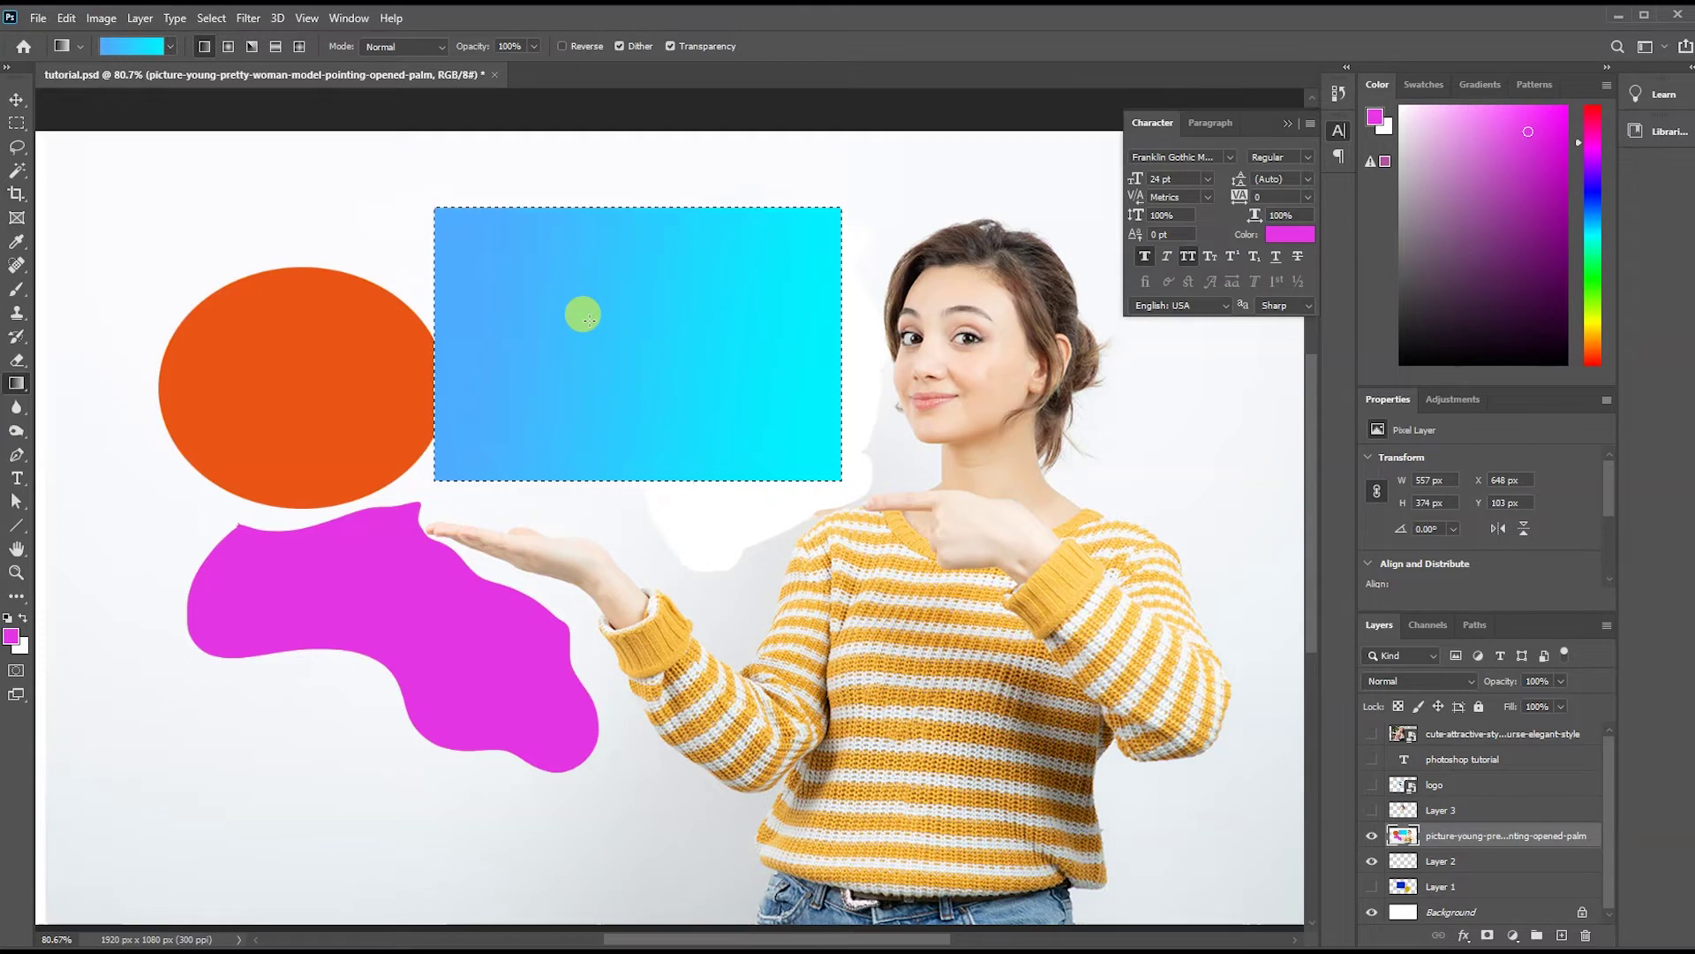
Refill the rectangle with a cyan-to-magenta Purples gradient preset, then clear the selection.
left_click(169, 46)
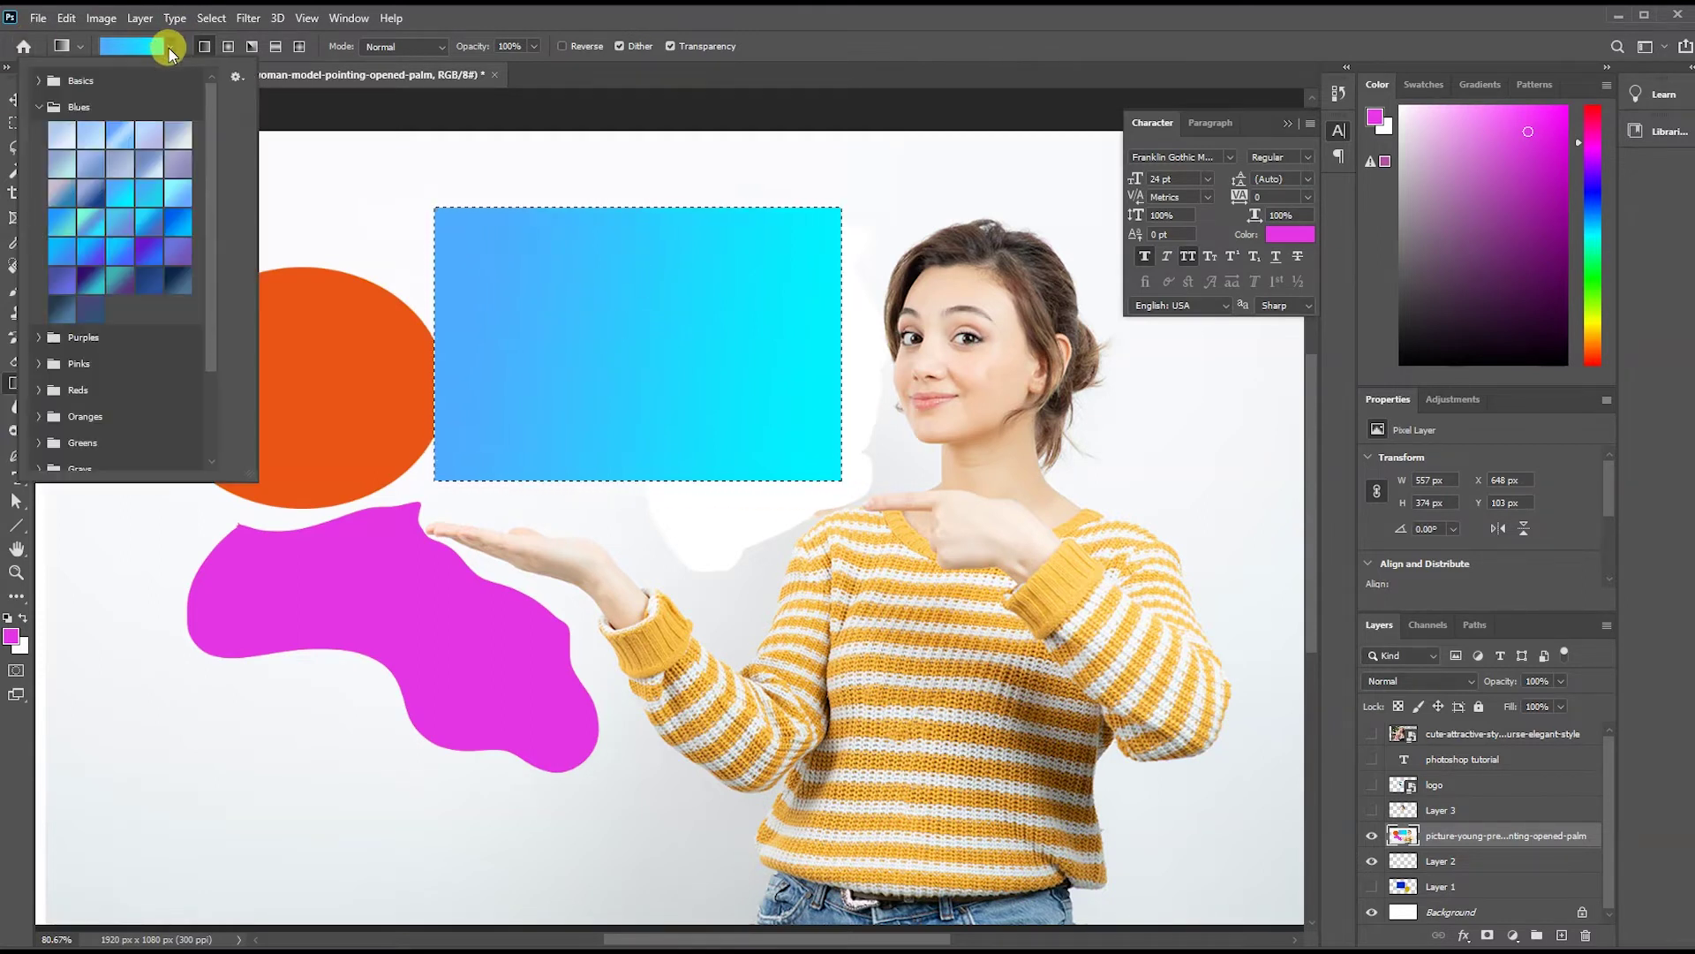
left_click(41, 339)
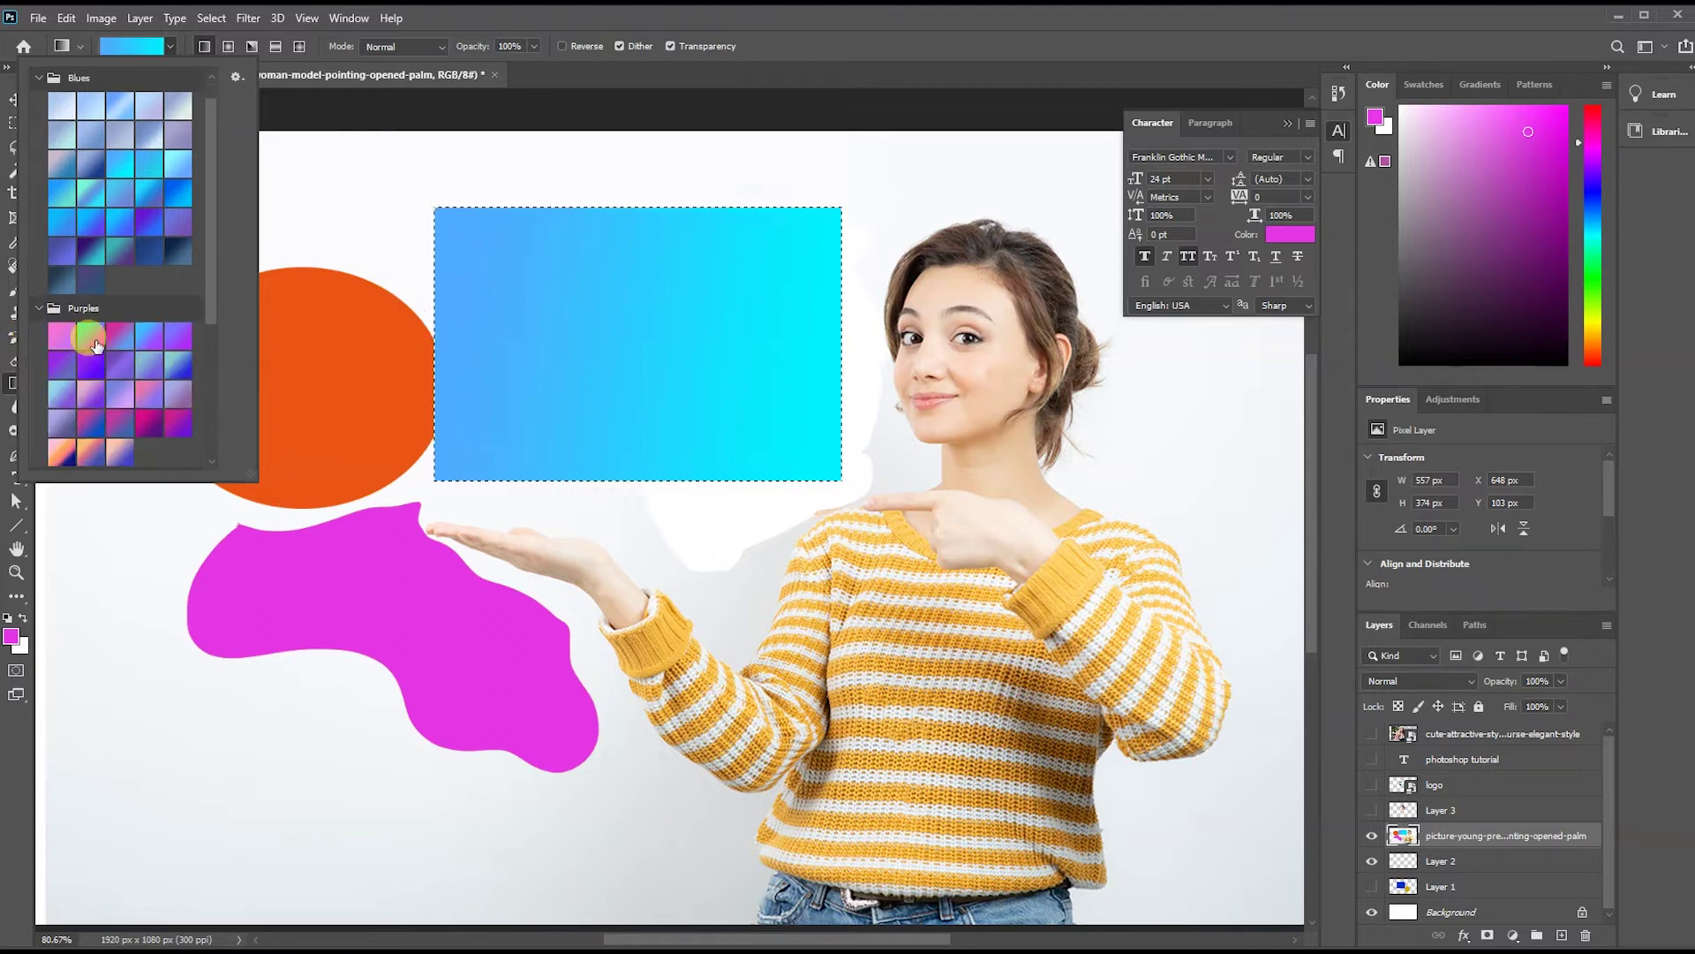
double_click(88, 334)
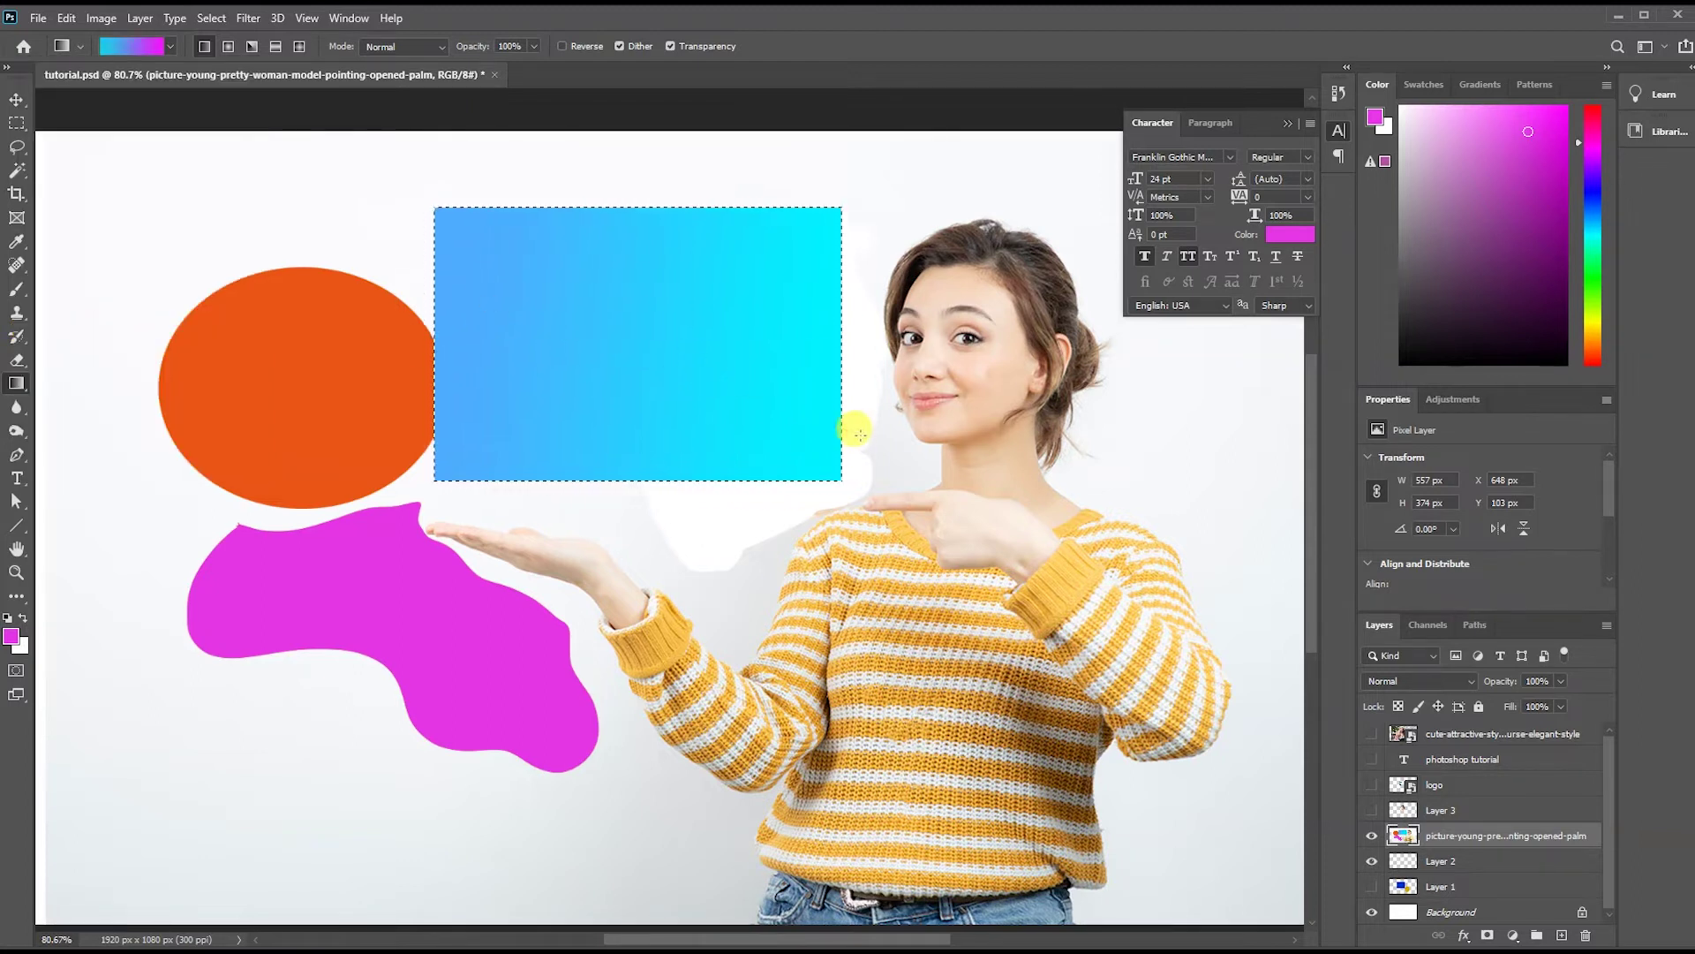
left_click_drag(495, 353, 859, 432)
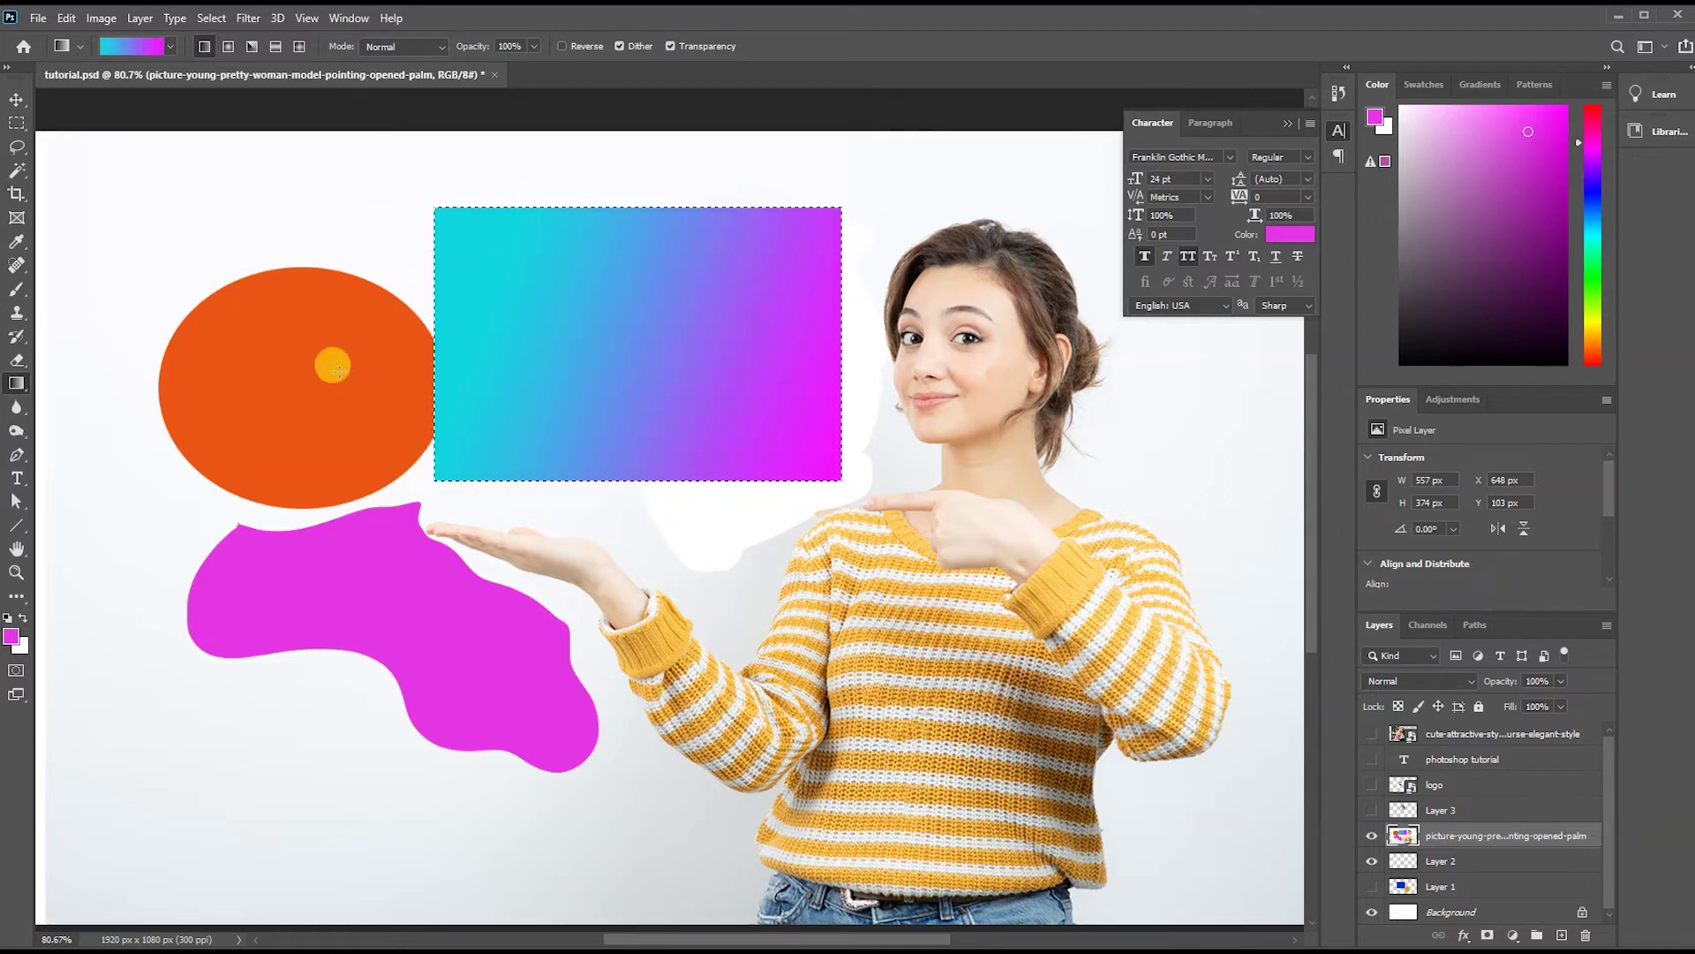
left_click(15, 124)
left_click(155, 198)
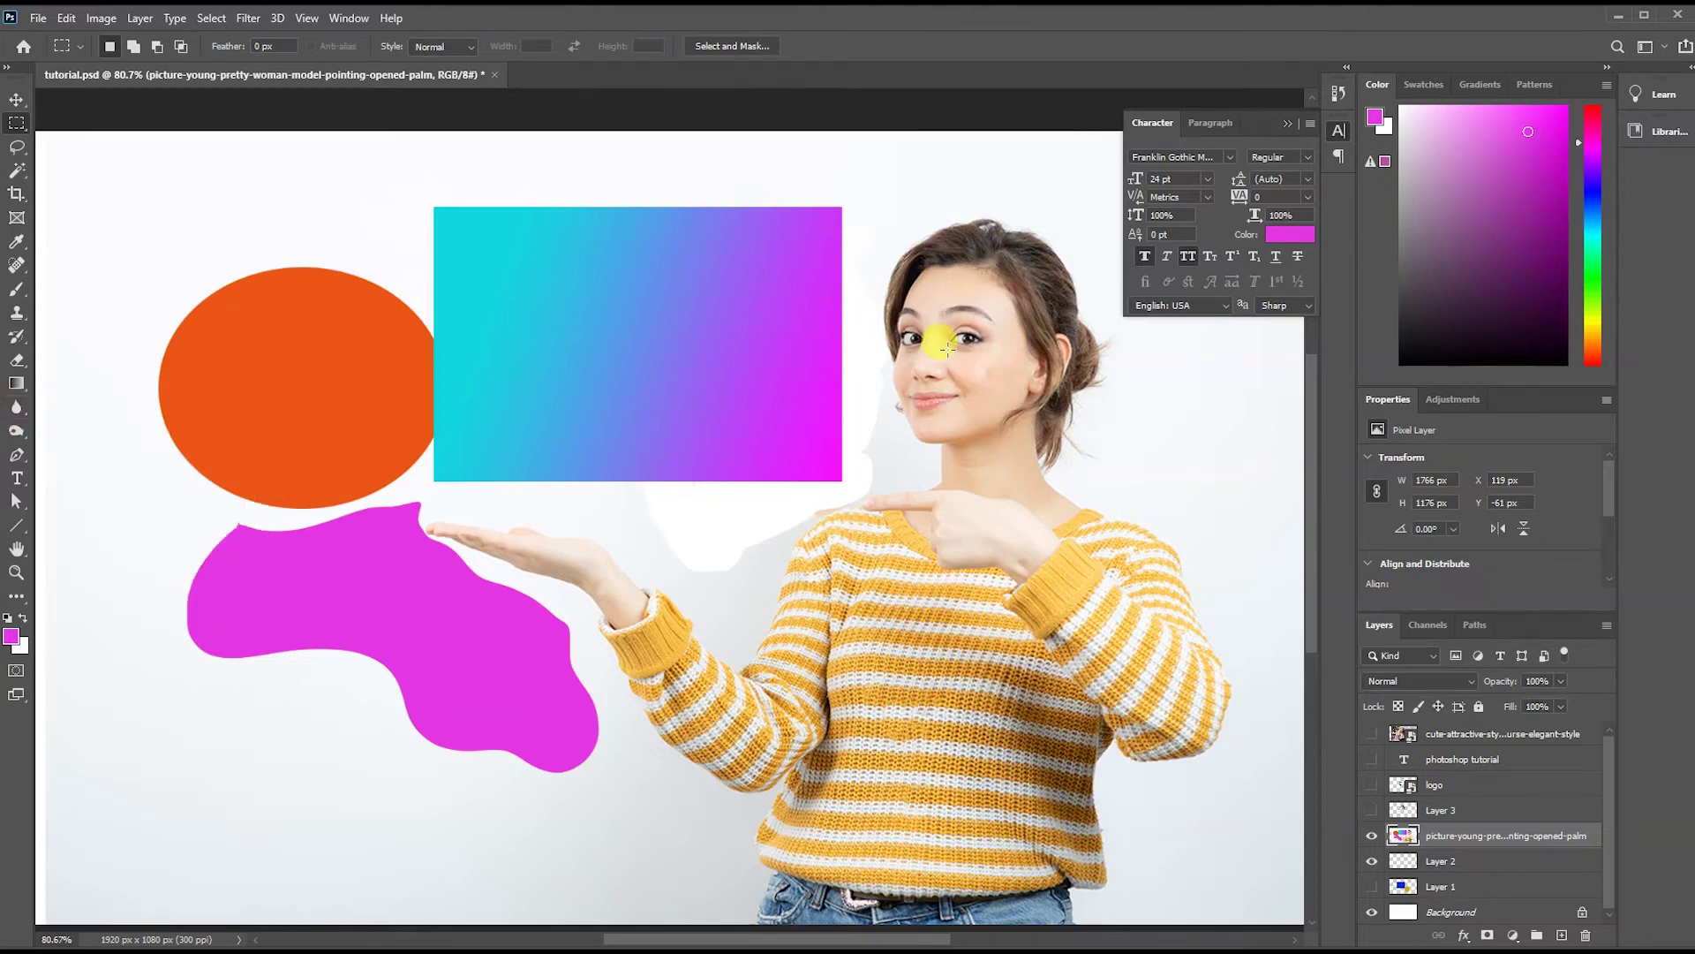
Zoom in on the woman's face, choose the Blur tool and reselect the gradient rectangle's area.
key("ctrl+plus")
key("ctrl+plus")
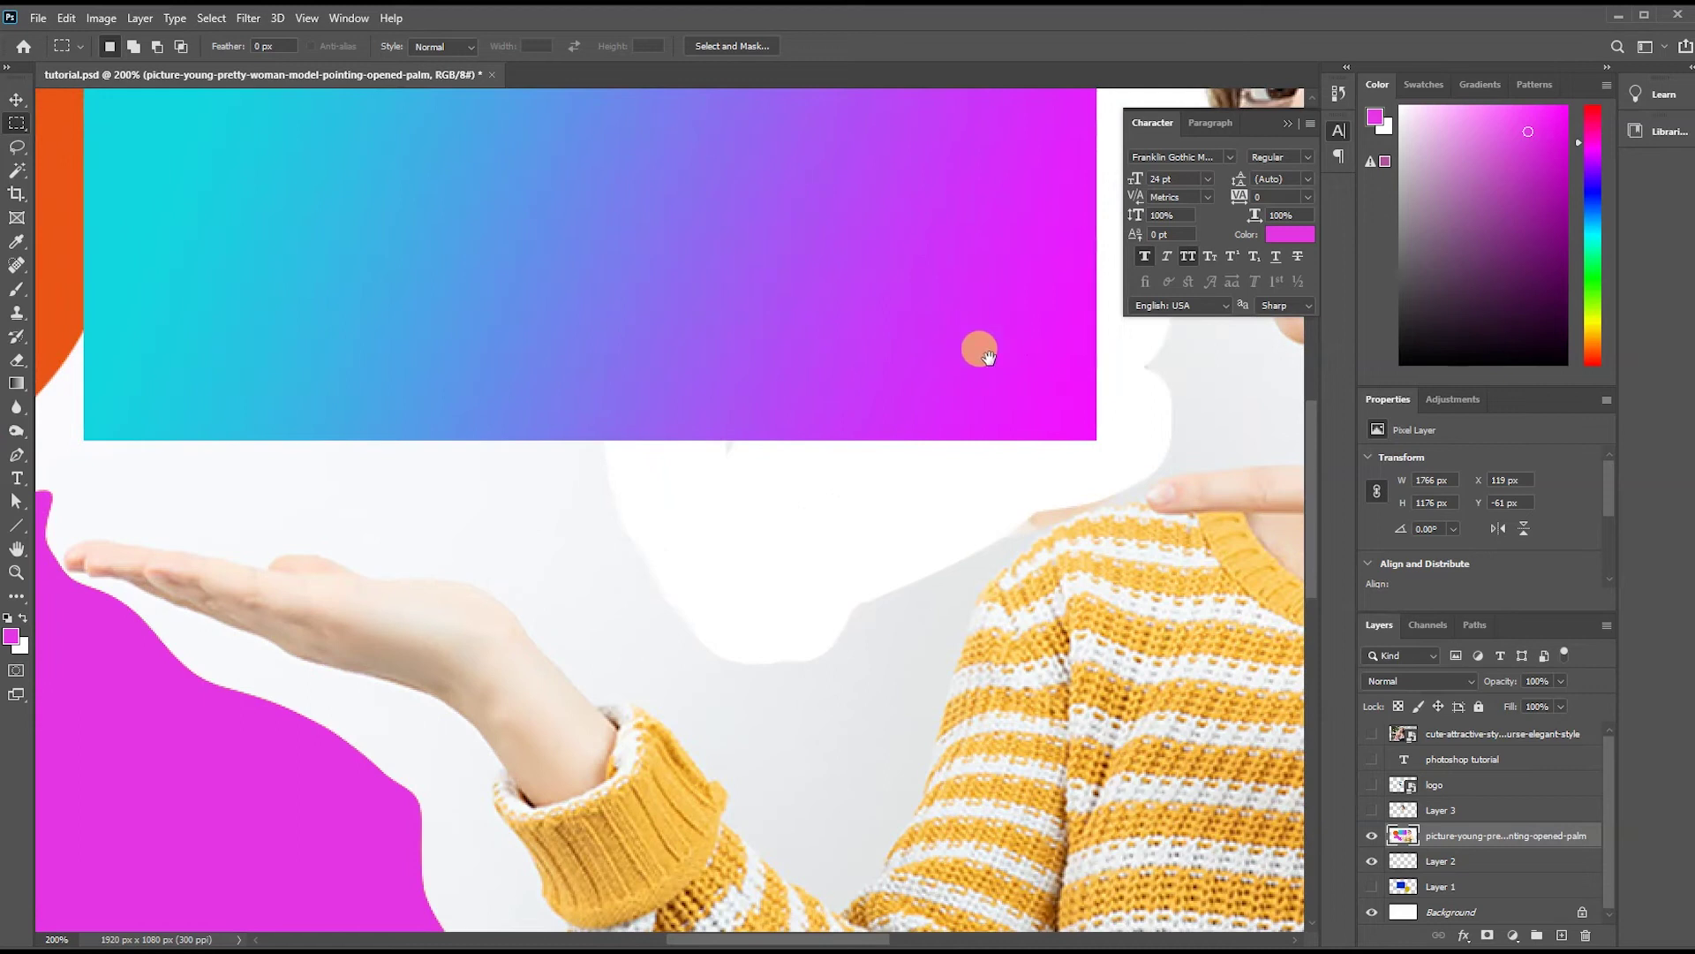
left_click_drag(974, 348, 295, 688)
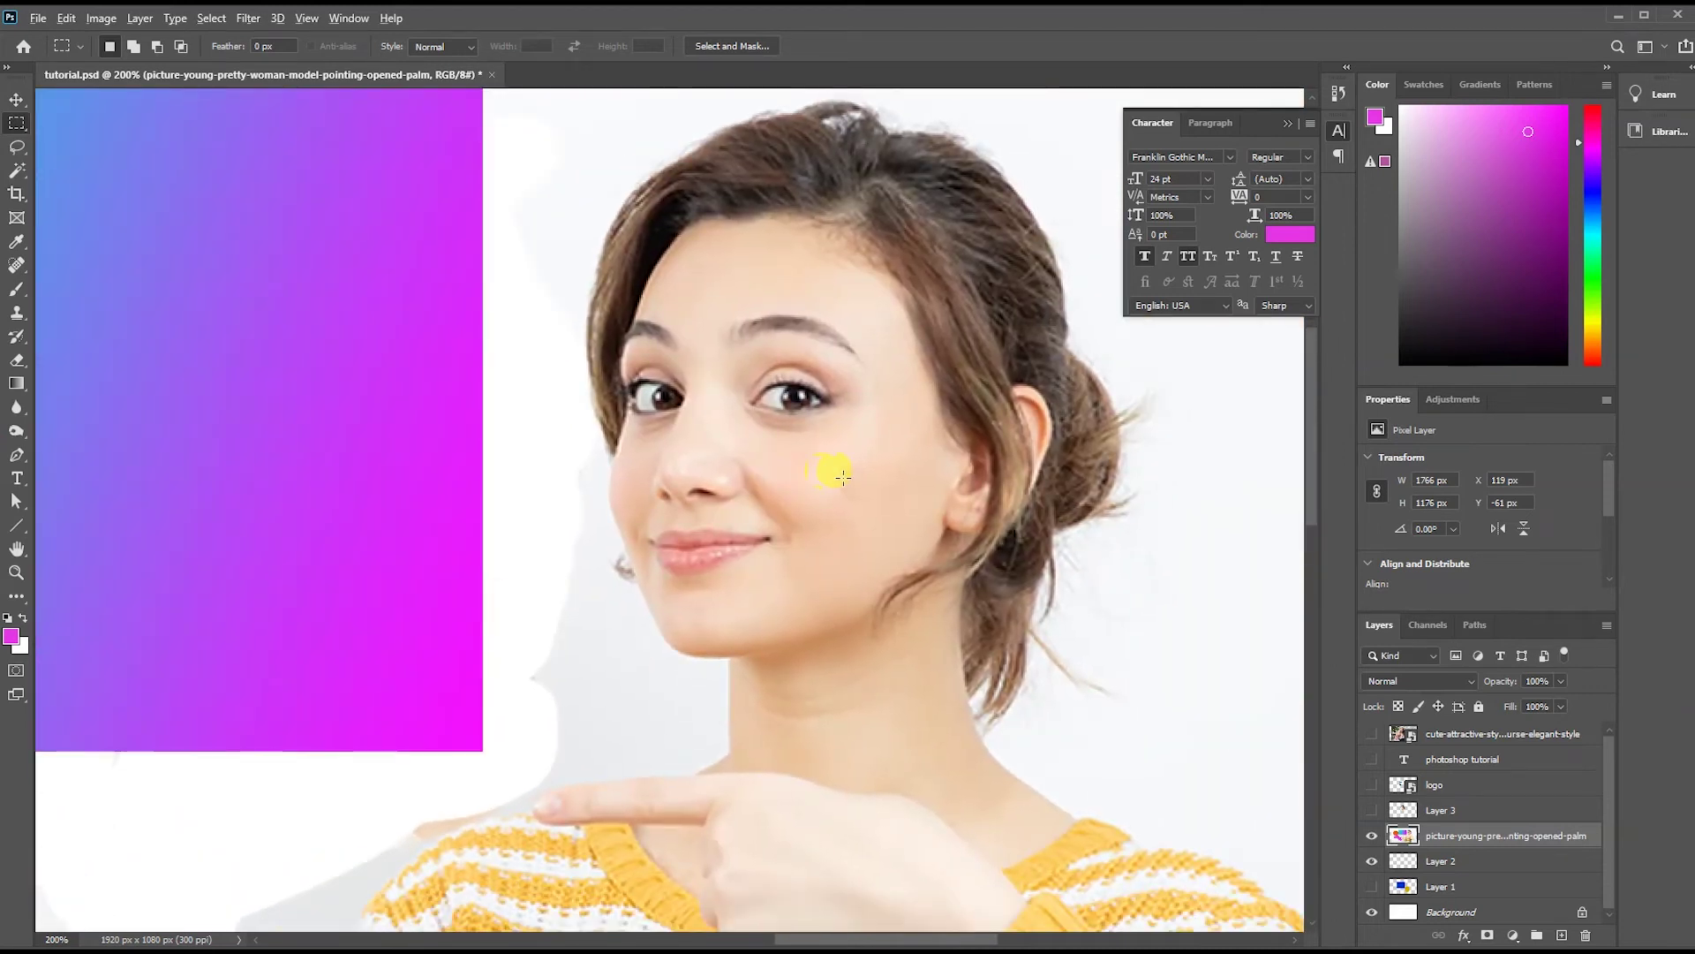
scroll(844, 477, "down", 2)
scroll(844, 476, "down", 1)
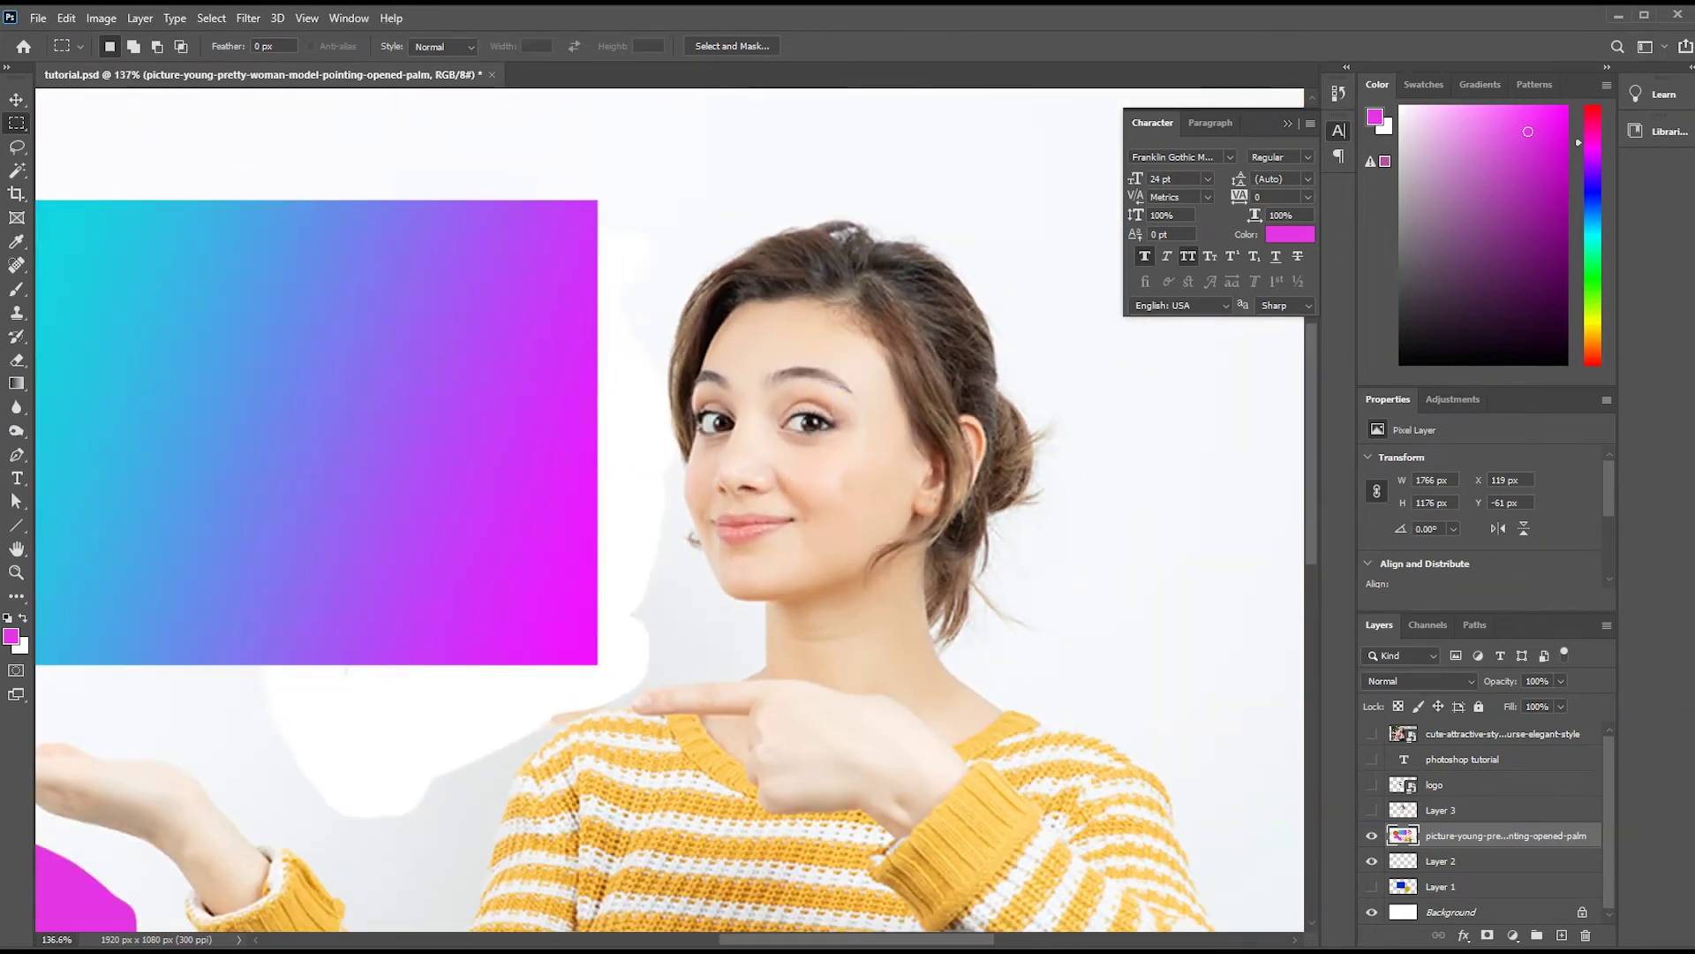
left_click(18, 407)
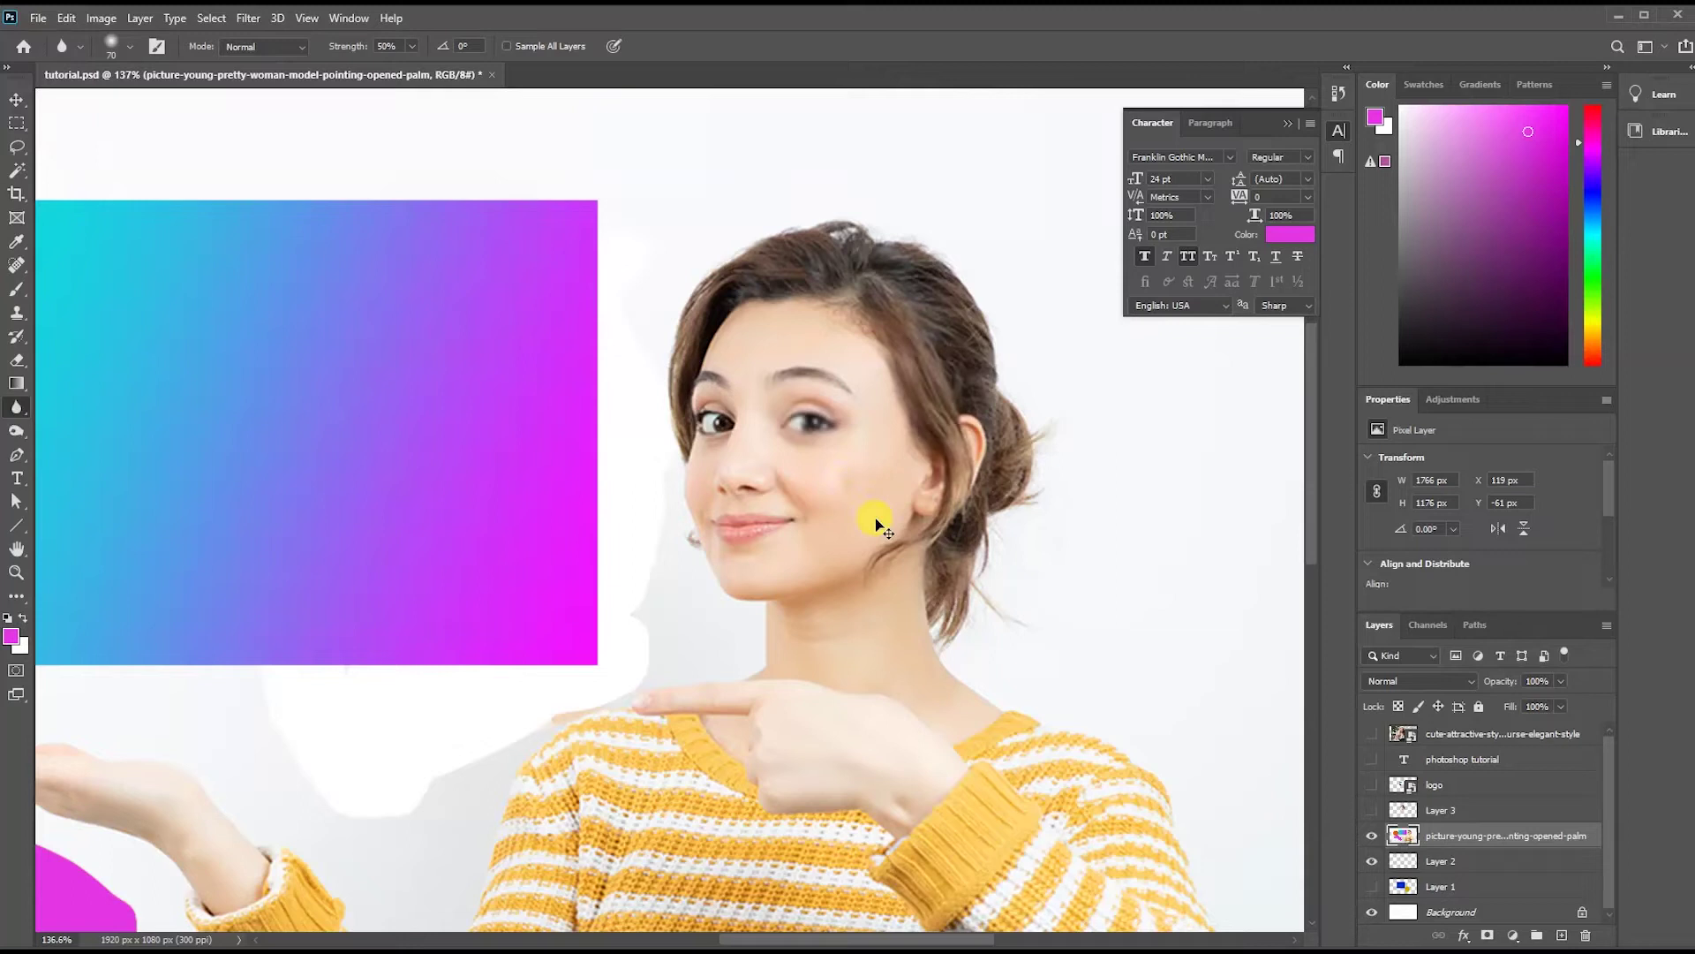
left_click(415, 503, "ctrl")
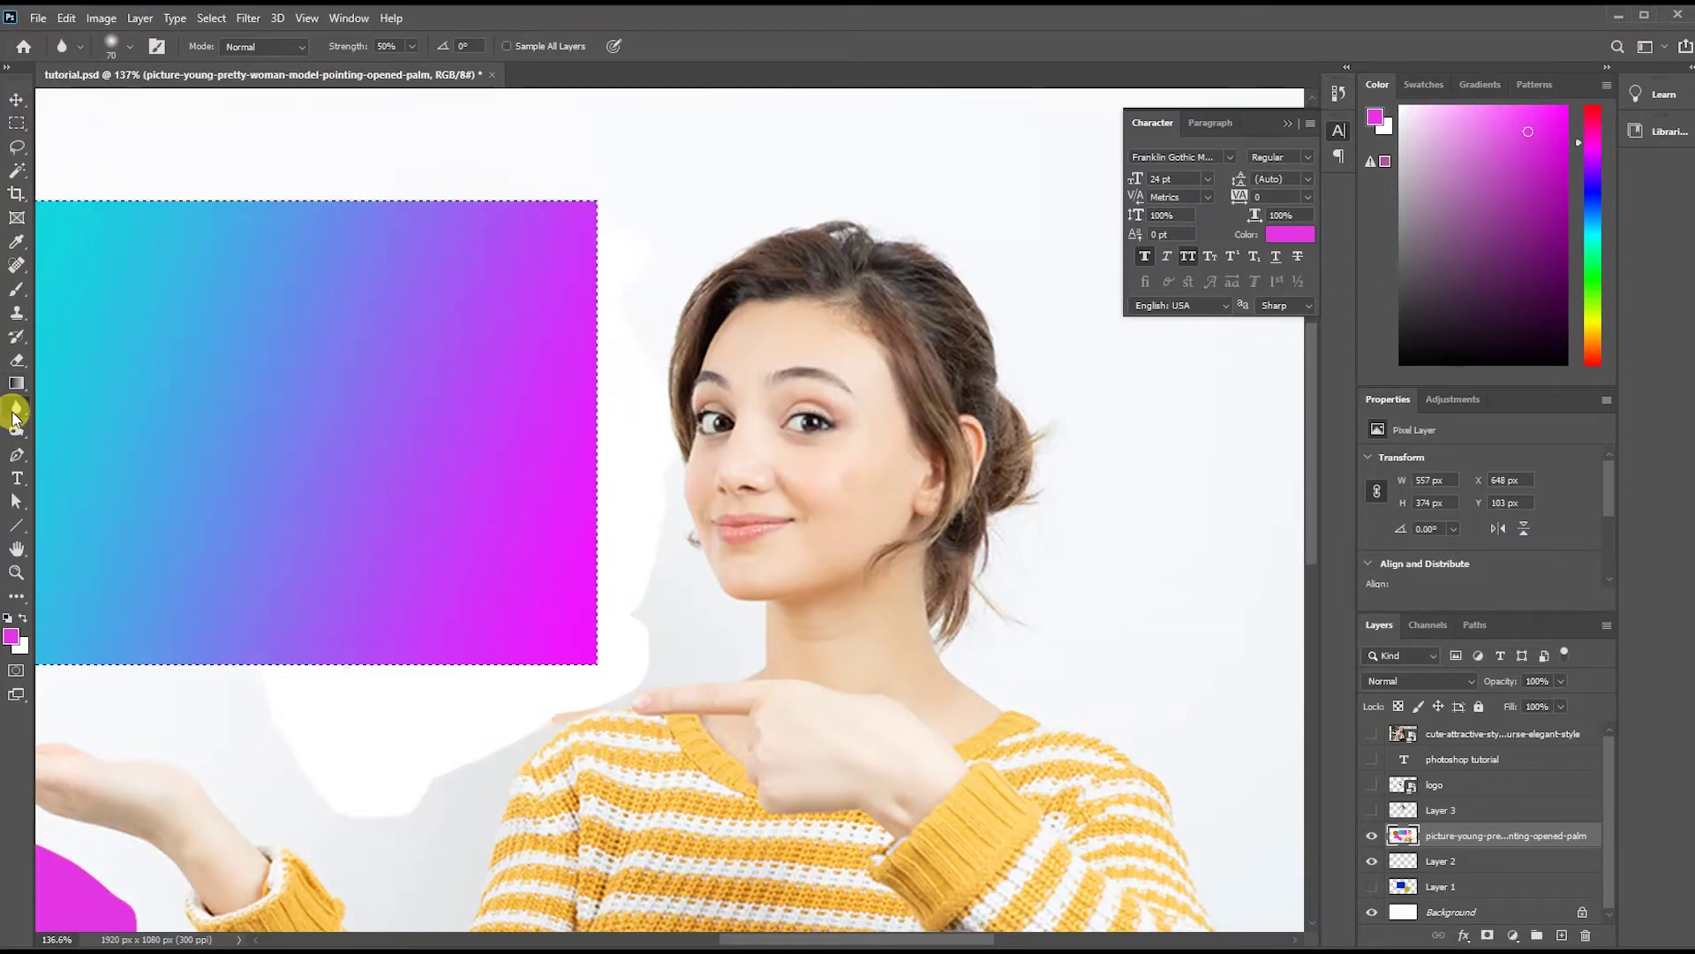
right_click(15, 415)
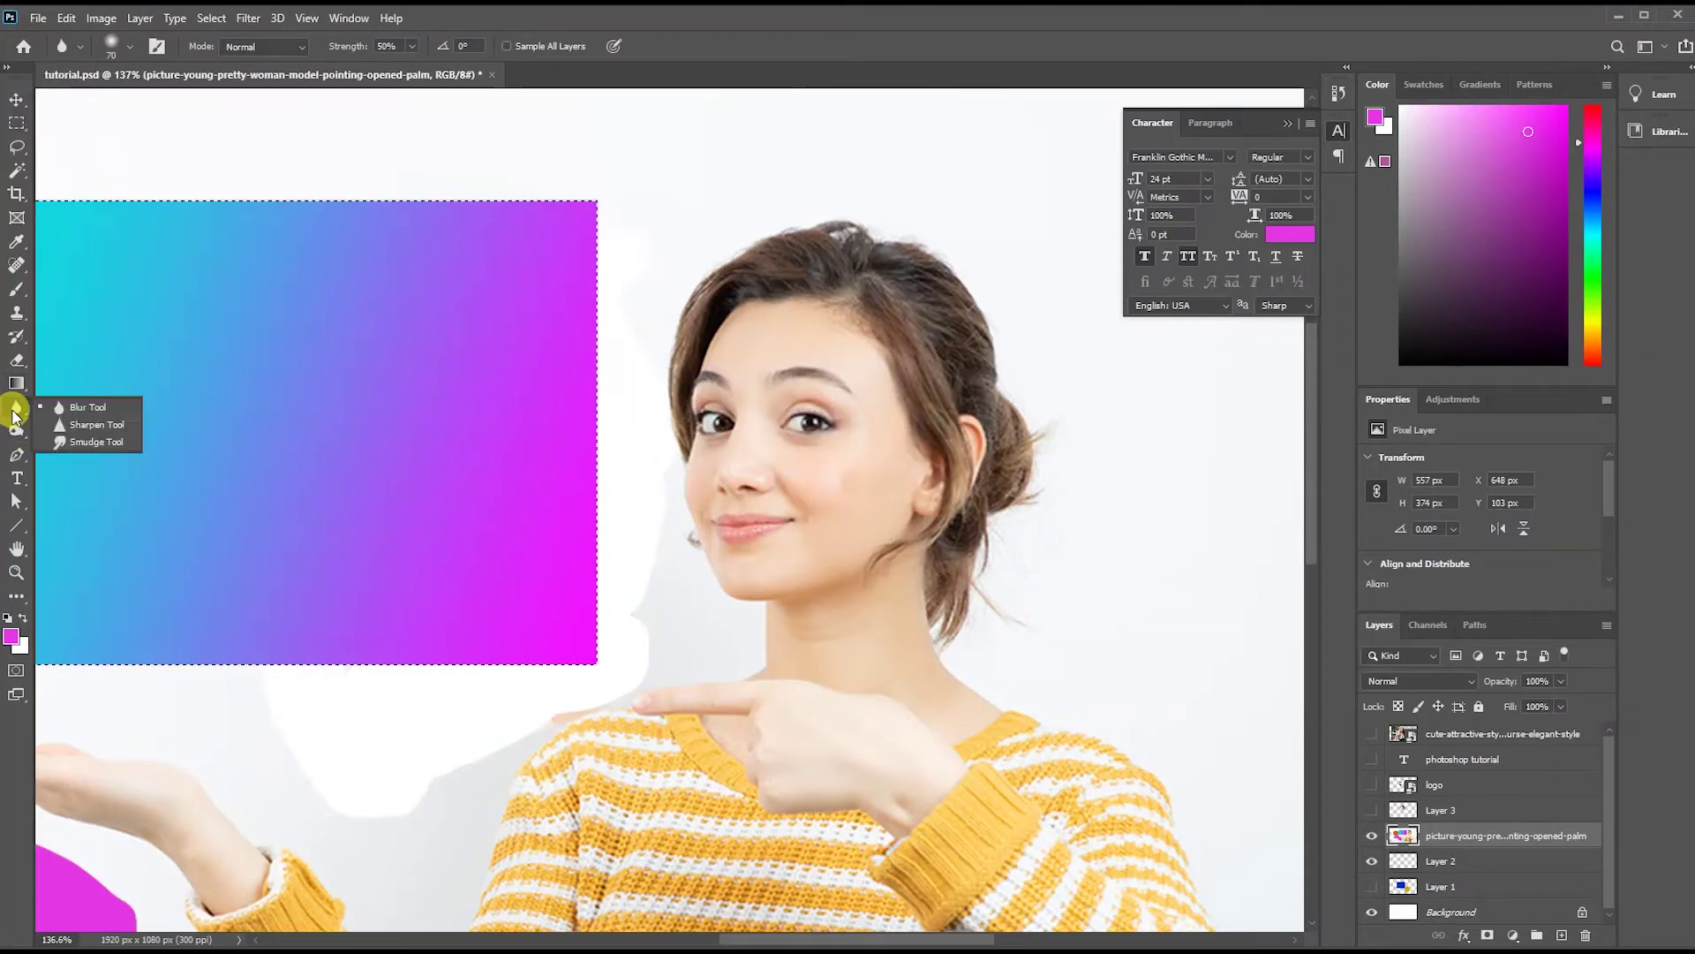
With the Sharpen tool active, deselect the gradient rectangle and undo the over-sharpened eye.
left_click(73, 425)
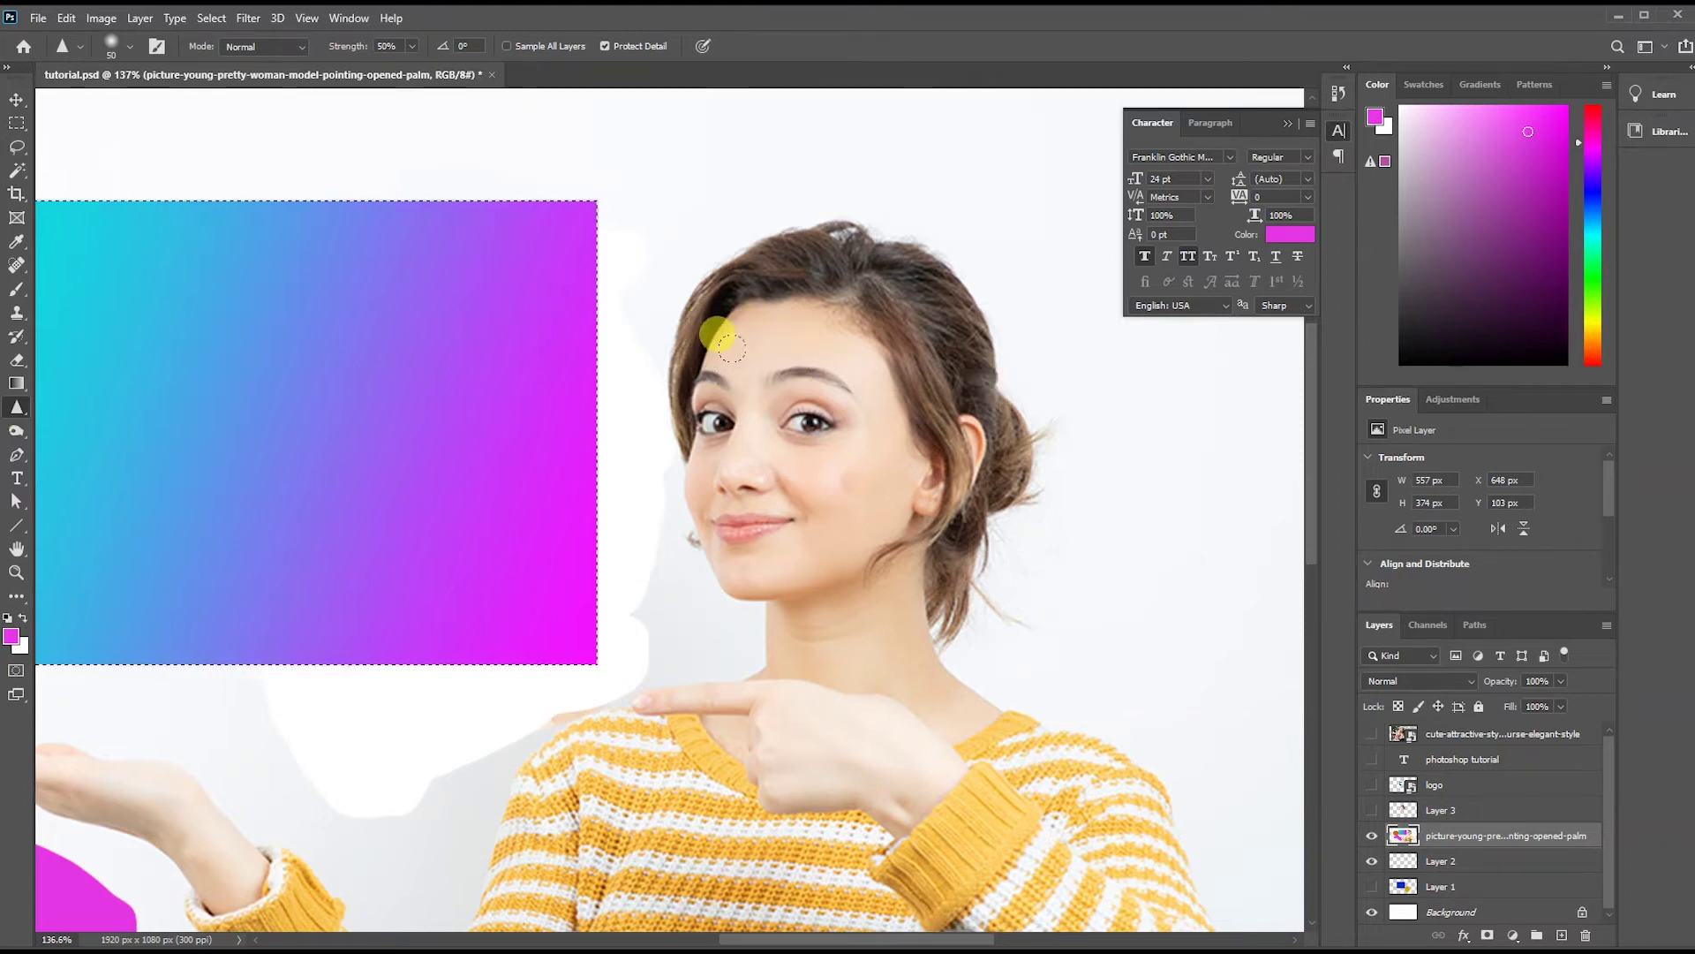
key("ctrl+d")
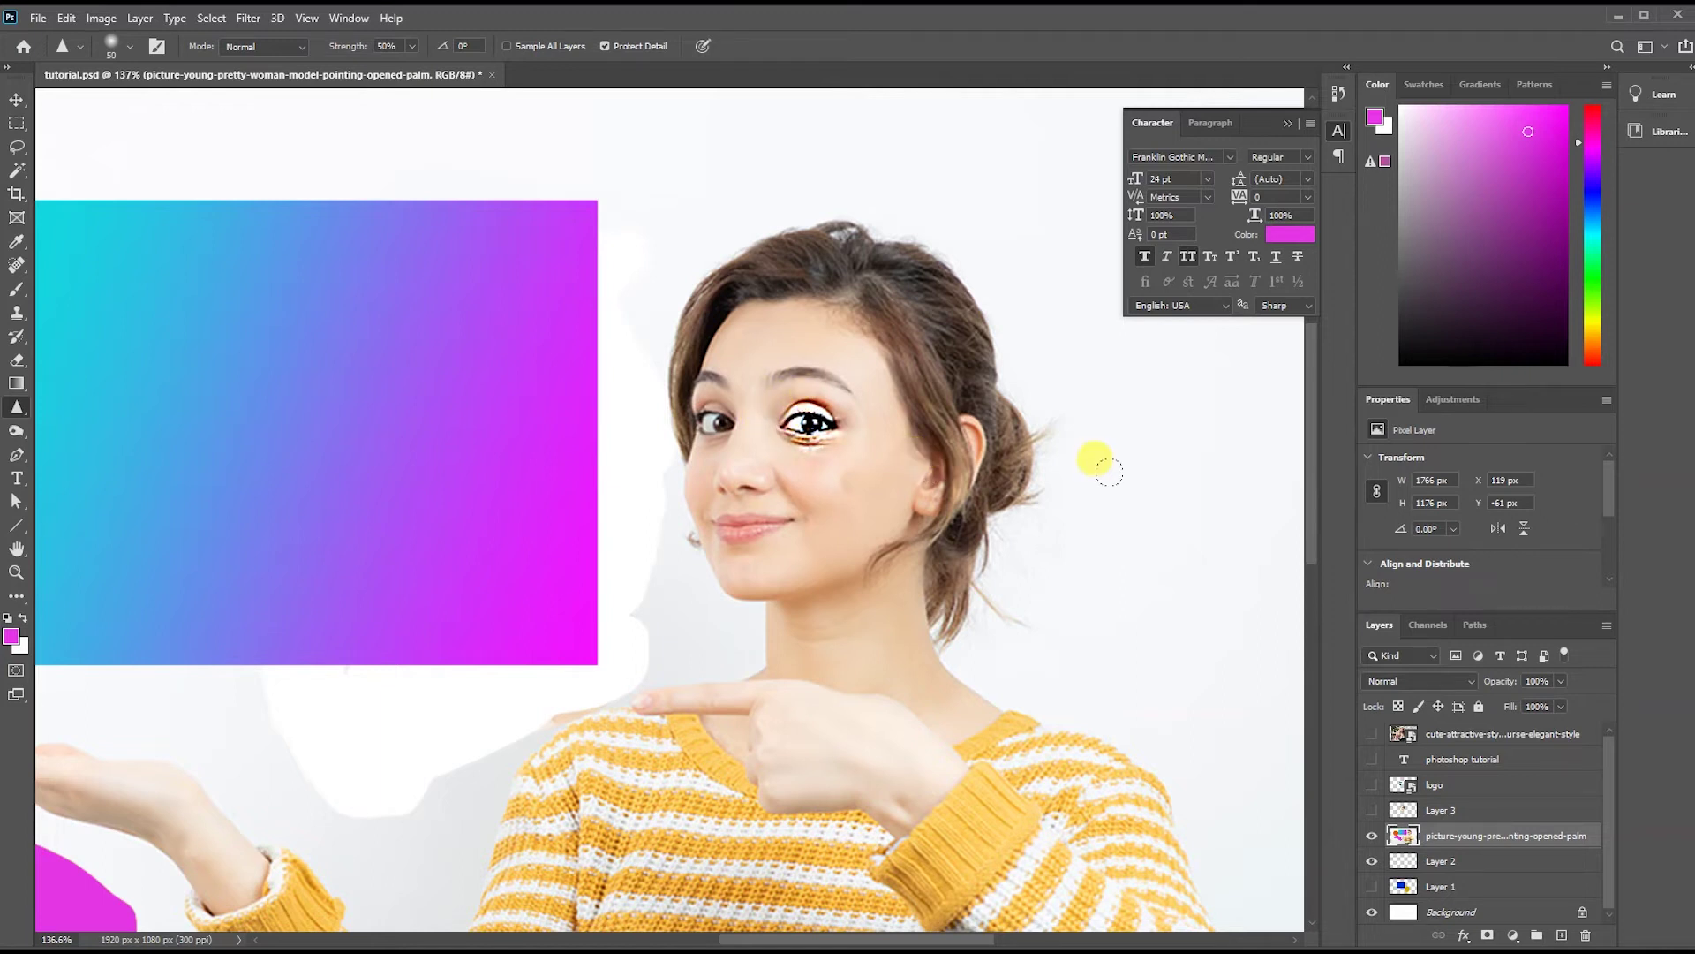
key("ctrl+z")
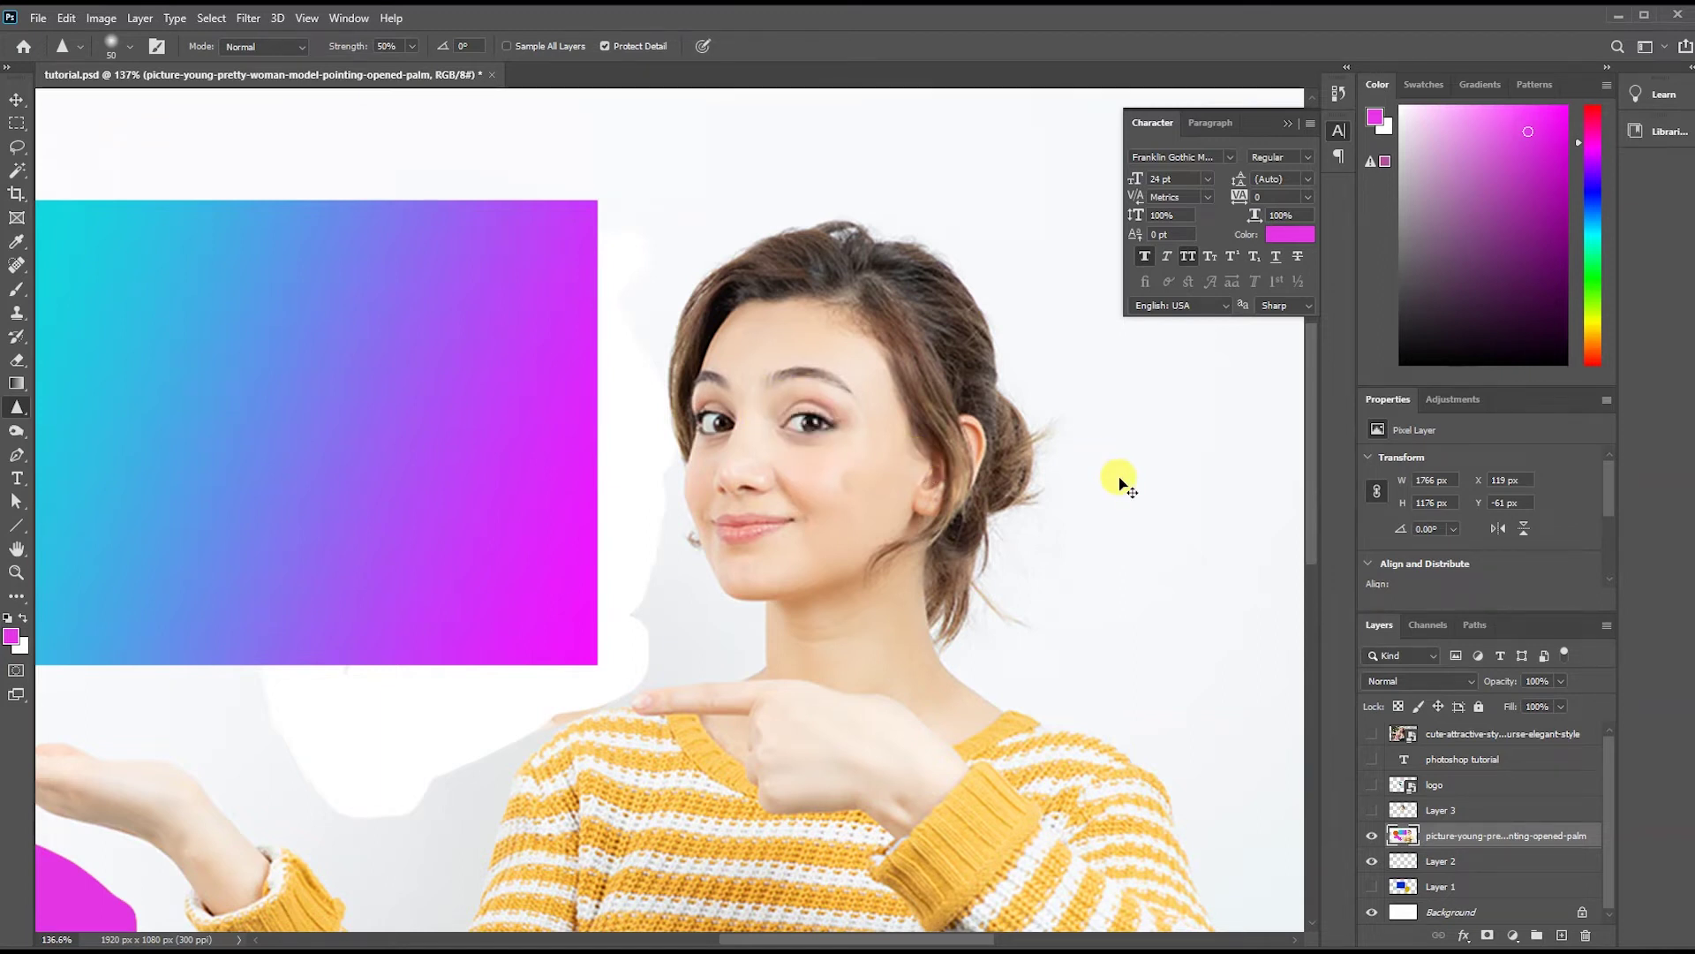
scroll(863, 568, "down", 3)
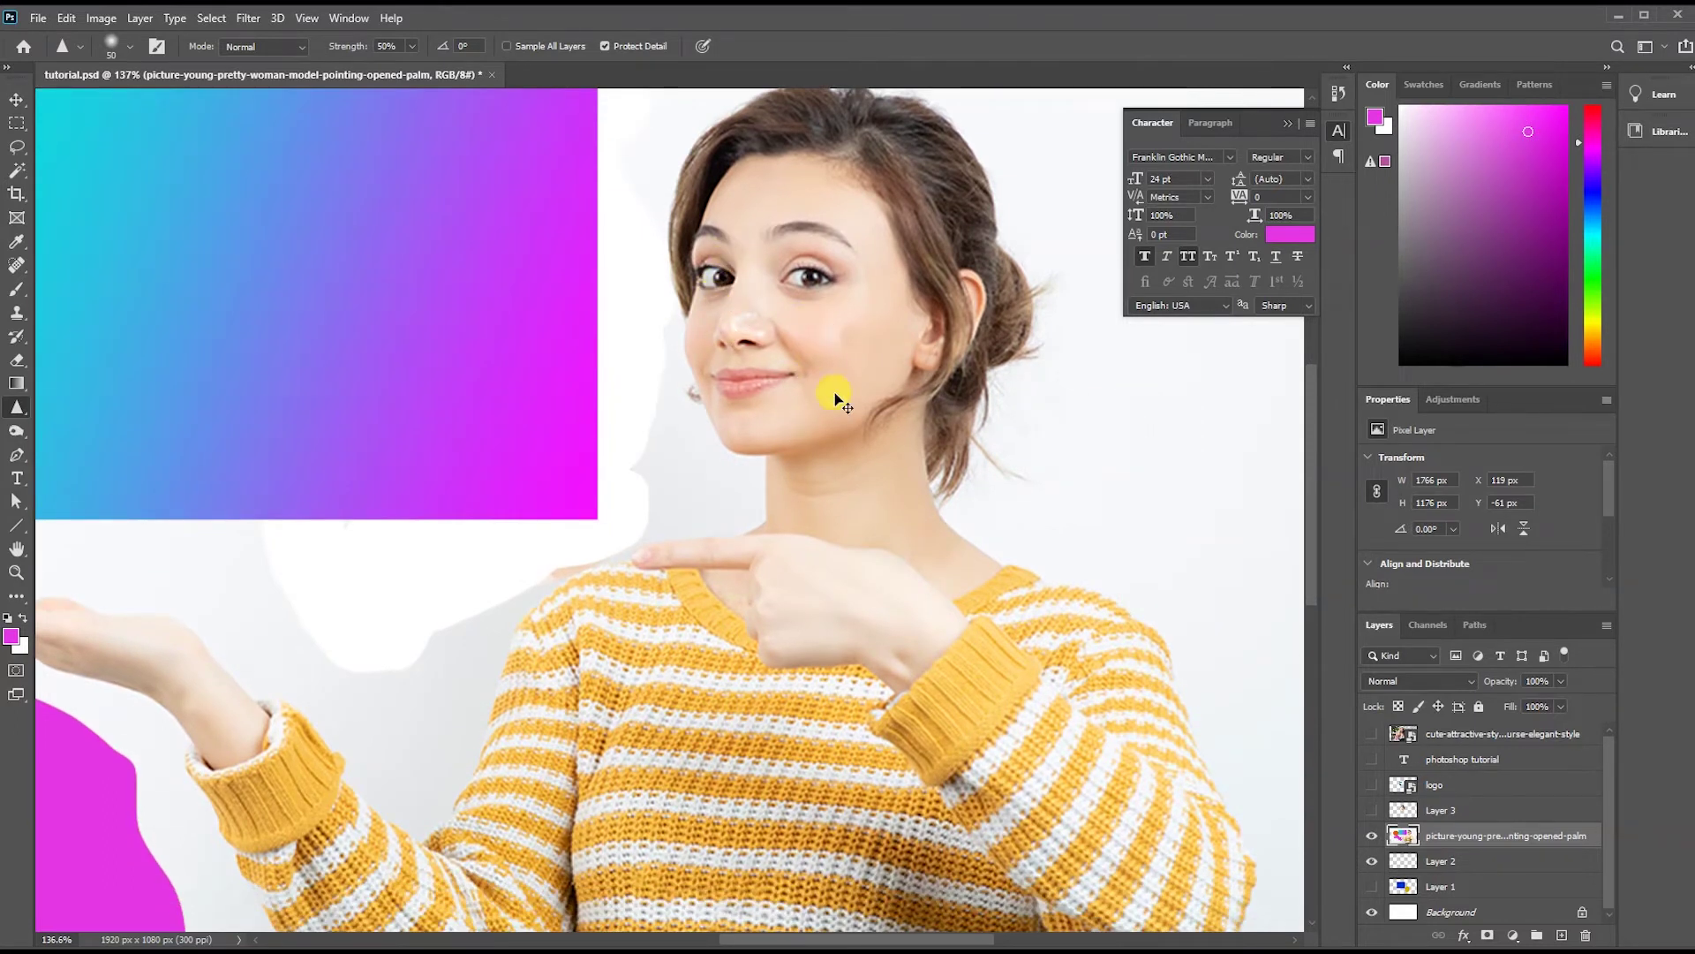
Smudge cyan and pink paint down over the hand and into the magenta blob.
right_click(16, 408)
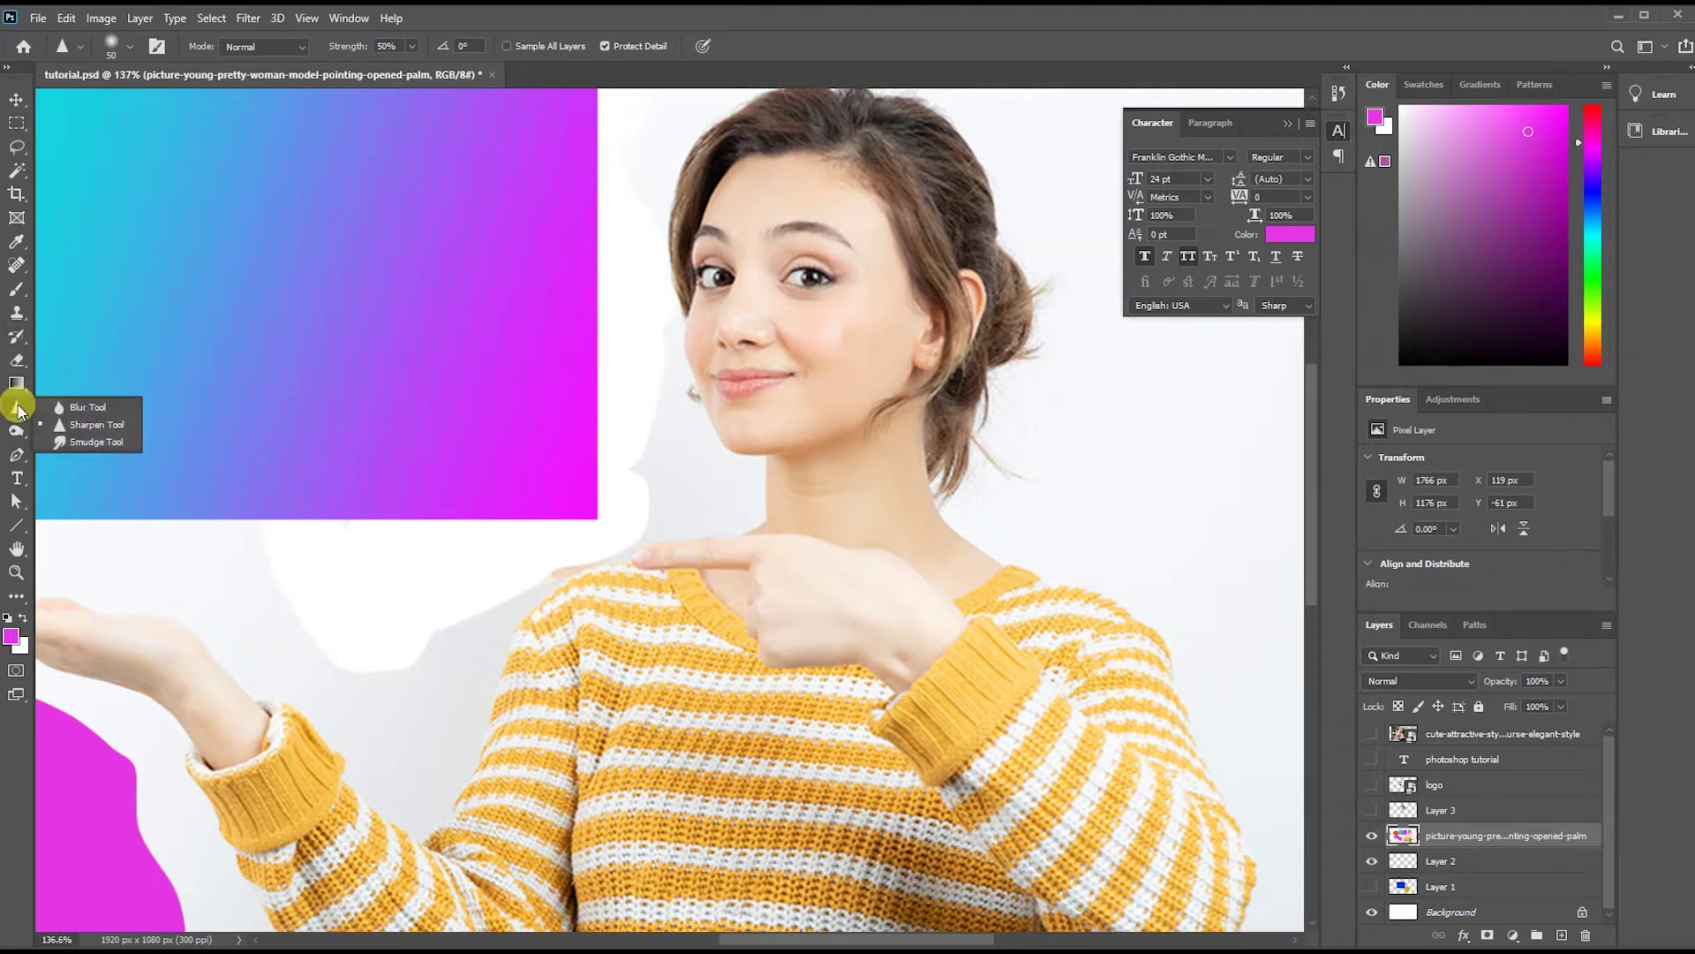
left_click(77, 443)
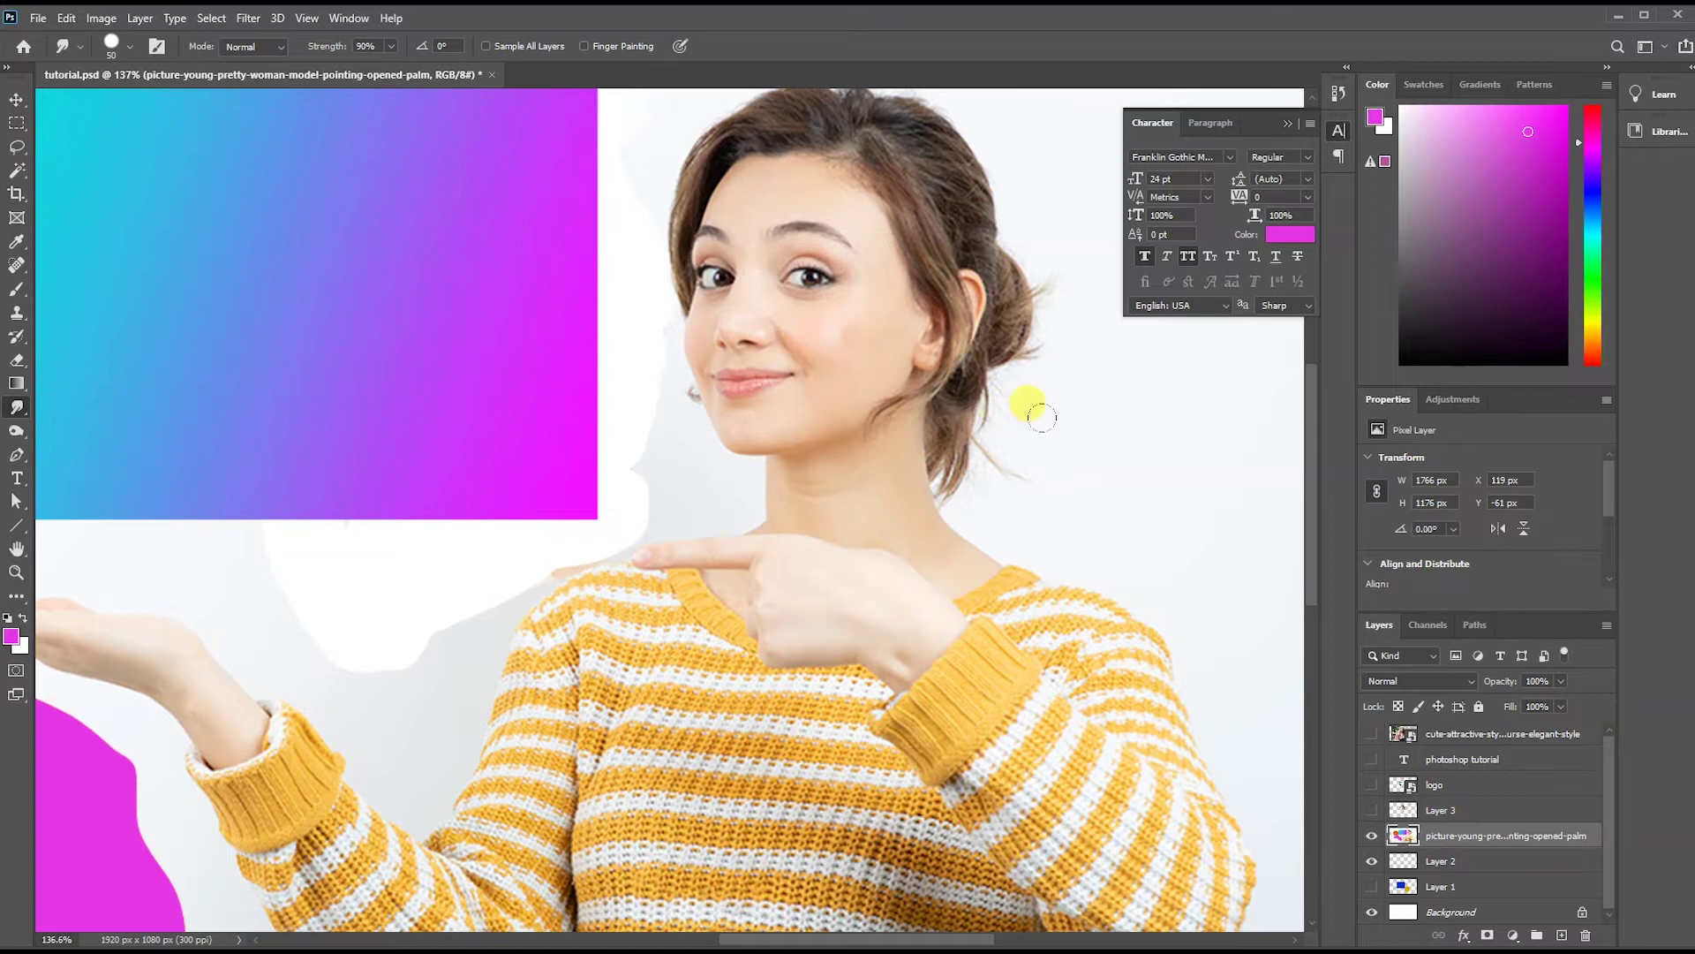
scroll(1067, 439, "down", 3)
mouse_move(288, 355)
left_mouse_down()
mouse_move(501, 351)
mouse_move(457, 362)
mouse_move(451, 317)
mouse_move(429, 358)
mouse_move(468, 408)
mouse_move(428, 408)
mouse_move(492, 466)
mouse_move(353, 517)
mouse_move(331, 556)
mouse_move(380, 552)
mouse_move(292, 565)
mouse_move(283, 529)
mouse_move(256, 547)
mouse_move(279, 573)
mouse_move(177, 446)
mouse_move(300, 565)
mouse_move(389, 458)
mouse_move(494, 468)
mouse_move(495, 433)
mouse_move(521, 494)
mouse_move(490, 476)
left_mouse_up()
mouse_move(534, 556)
left_mouse_down()
mouse_move(494, 513)
mouse_move(513, 578)
mouse_move(636, 601)
mouse_move(548, 492)
mouse_move(548, 454)
mouse_move(389, 521)
mouse_move(415, 618)
mouse_move(477, 609)
mouse_move(410, 530)
mouse_move(480, 568)
mouse_move(512, 689)
mouse_move(506, 644)
mouse_move(495, 706)
mouse_move(480, 594)
mouse_move(494, 719)
left_mouse_up()
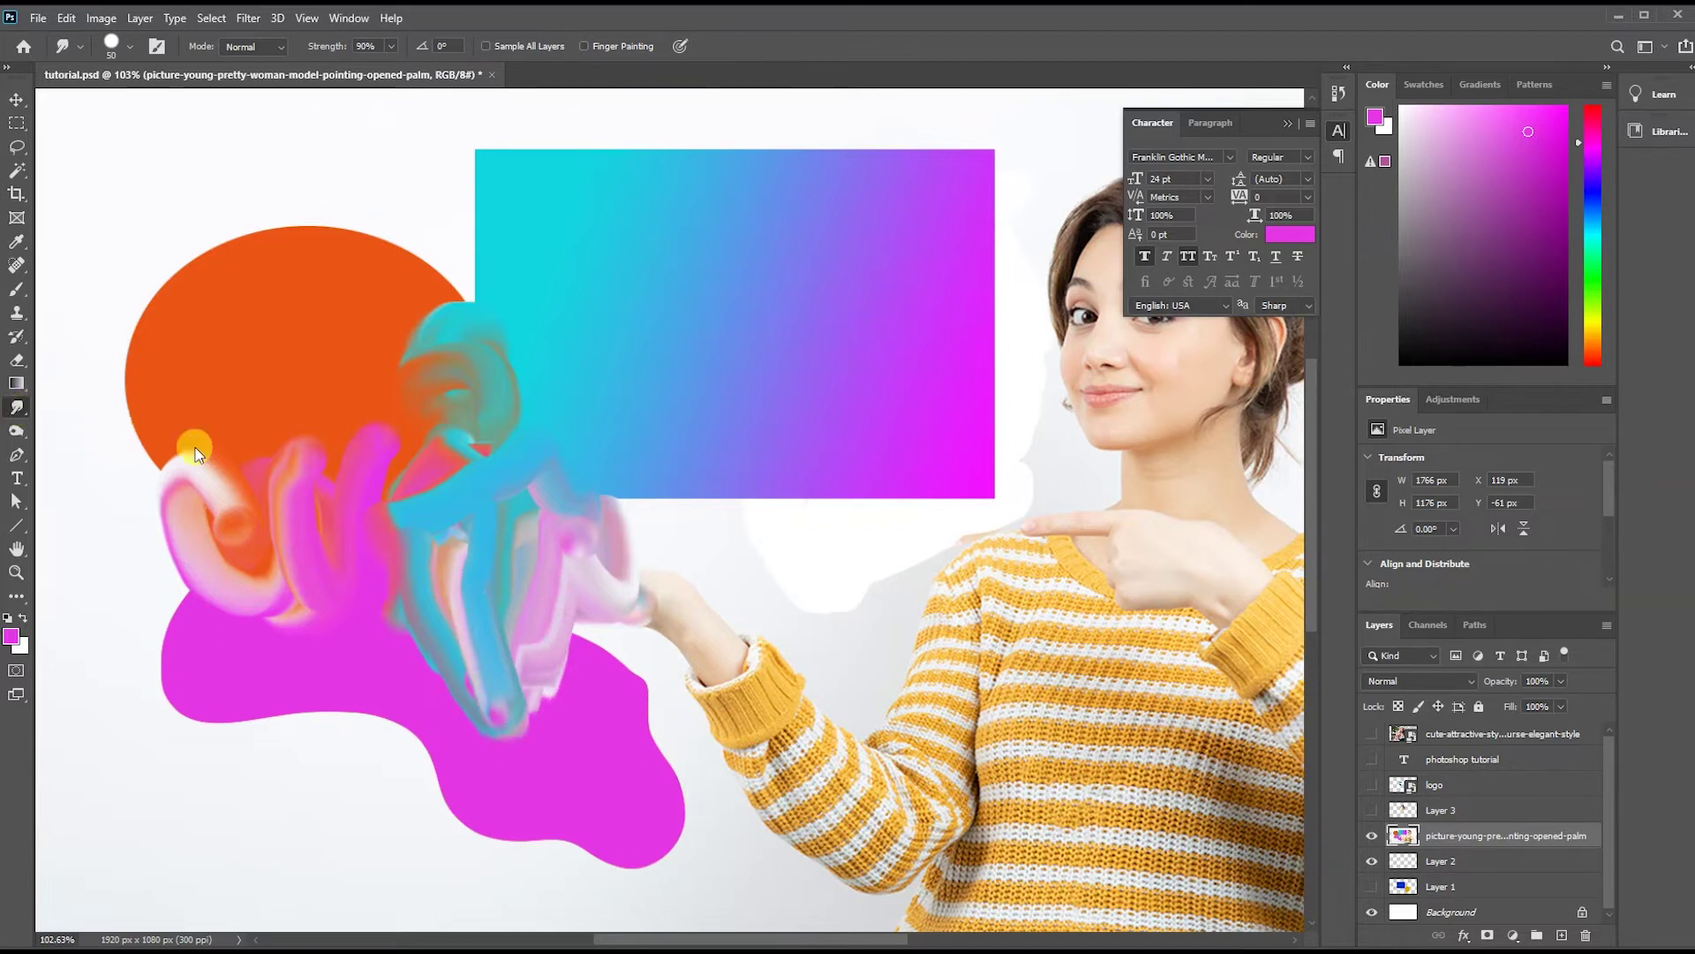
mouse_move(404, 610)
left_mouse_down()
mouse_move(377, 643)
mouse_move(431, 744)
left_mouse_up()
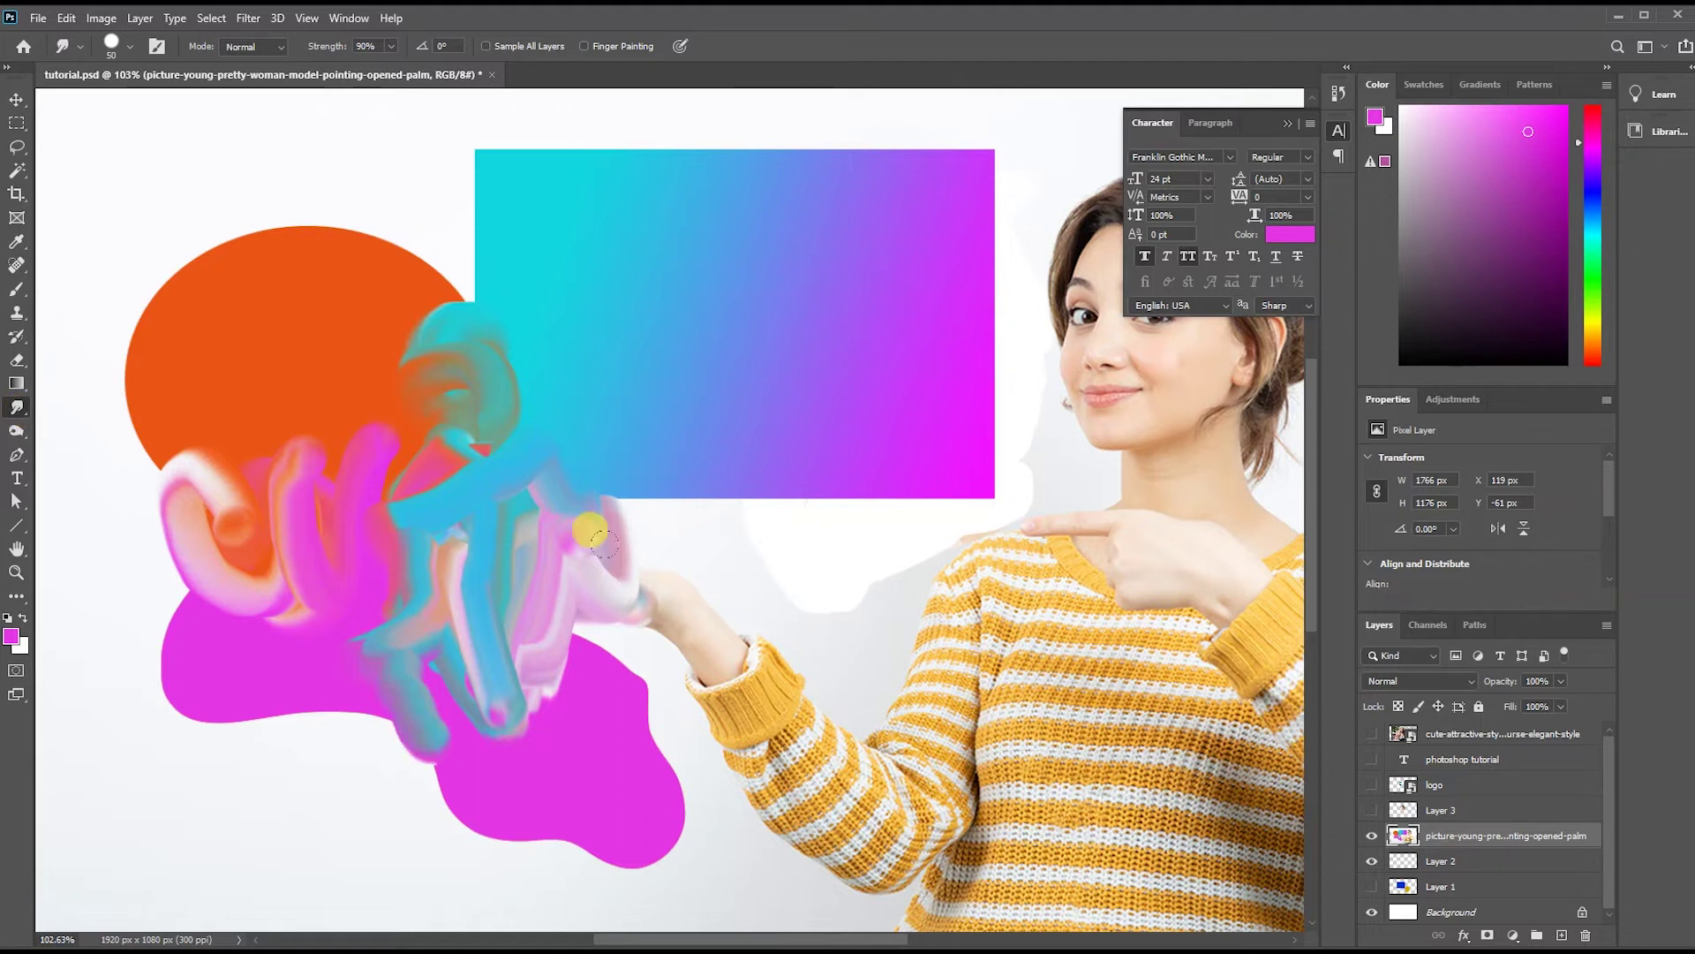
right_click(16, 410)
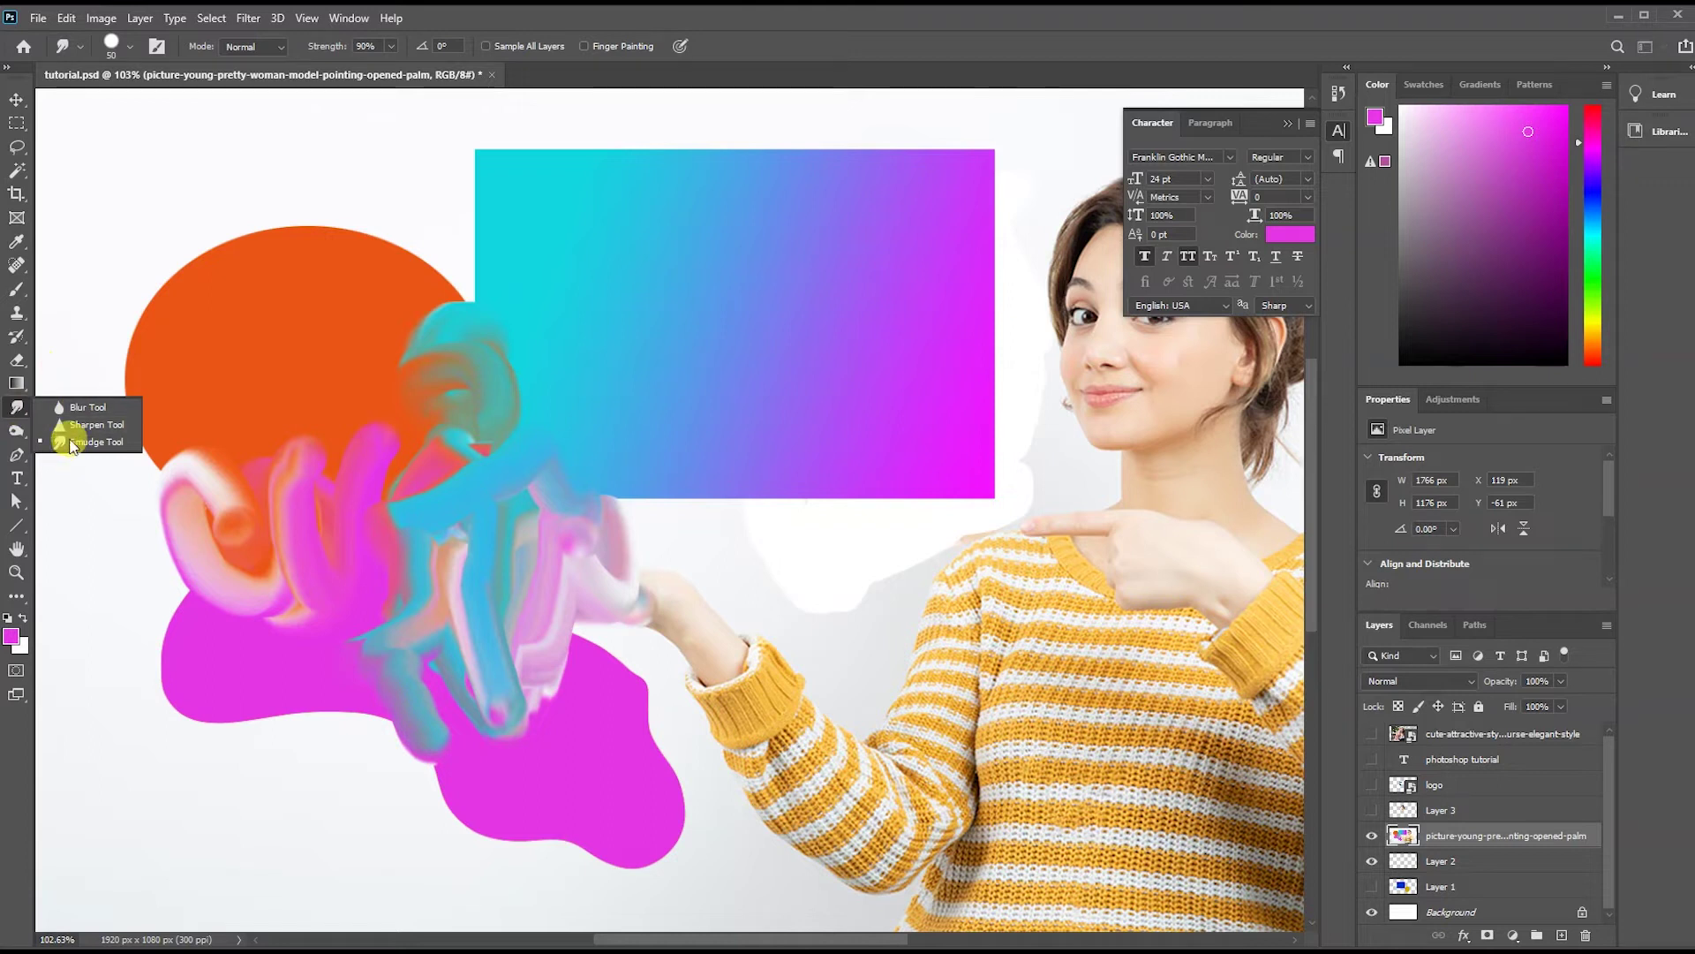
Use the Burn tool to darken the smeared colour strokes and the woman's cheek and neck.
left_click(14, 436)
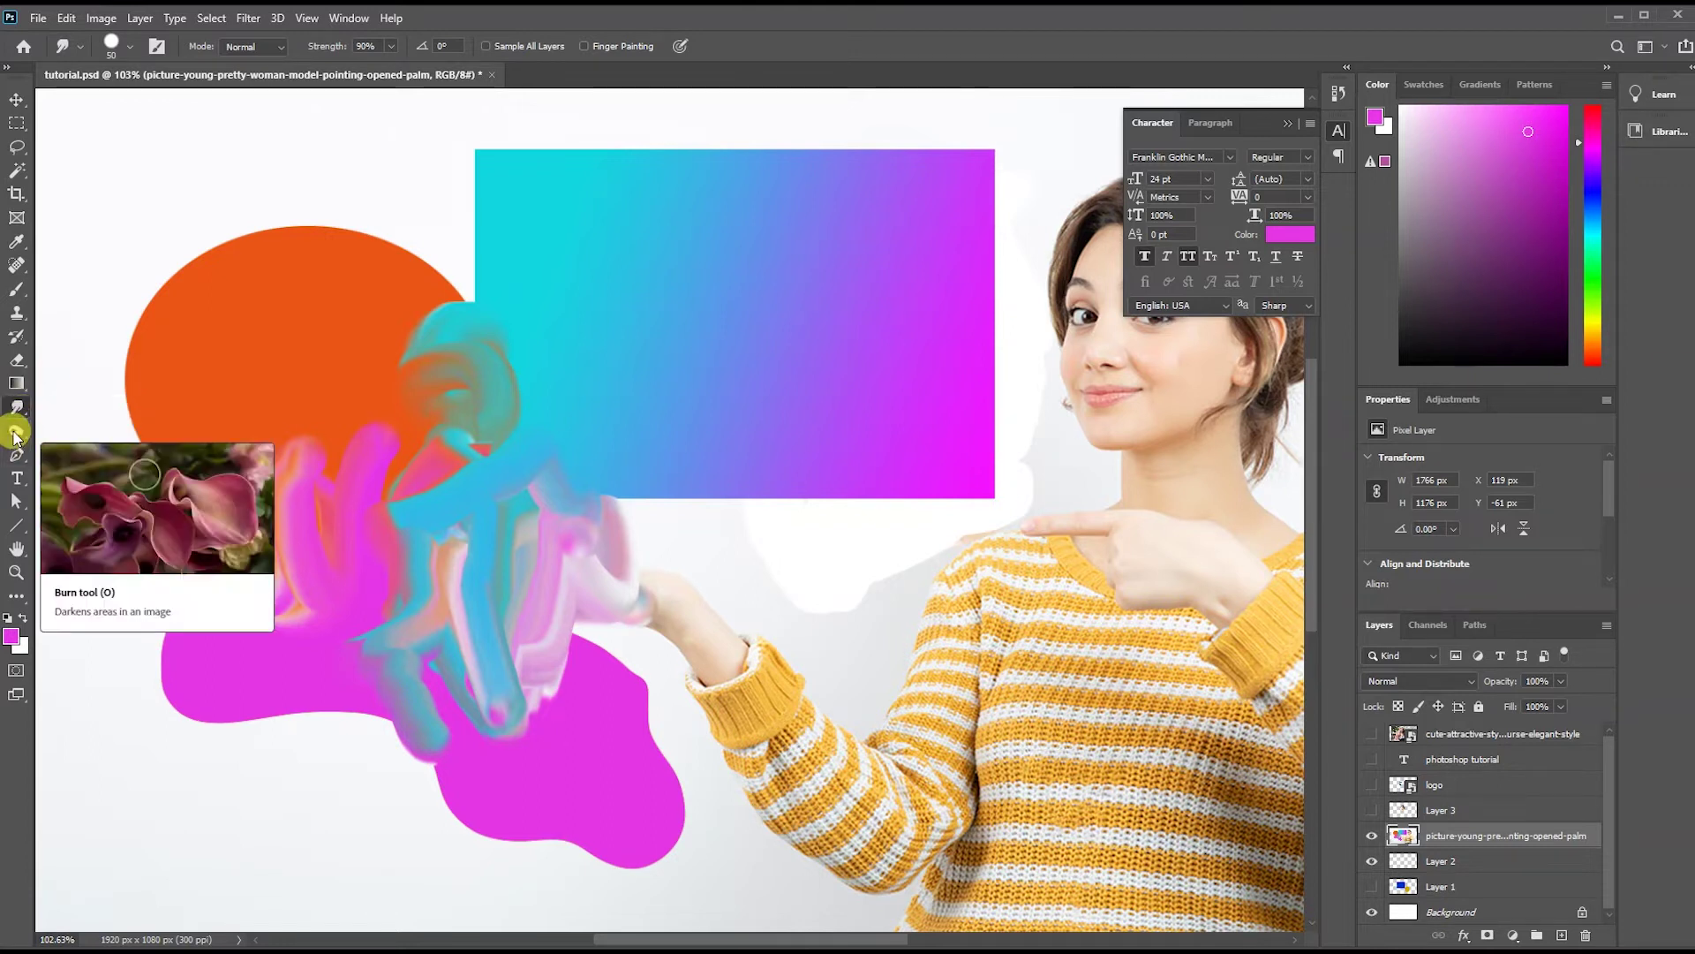
left_click(14, 436)
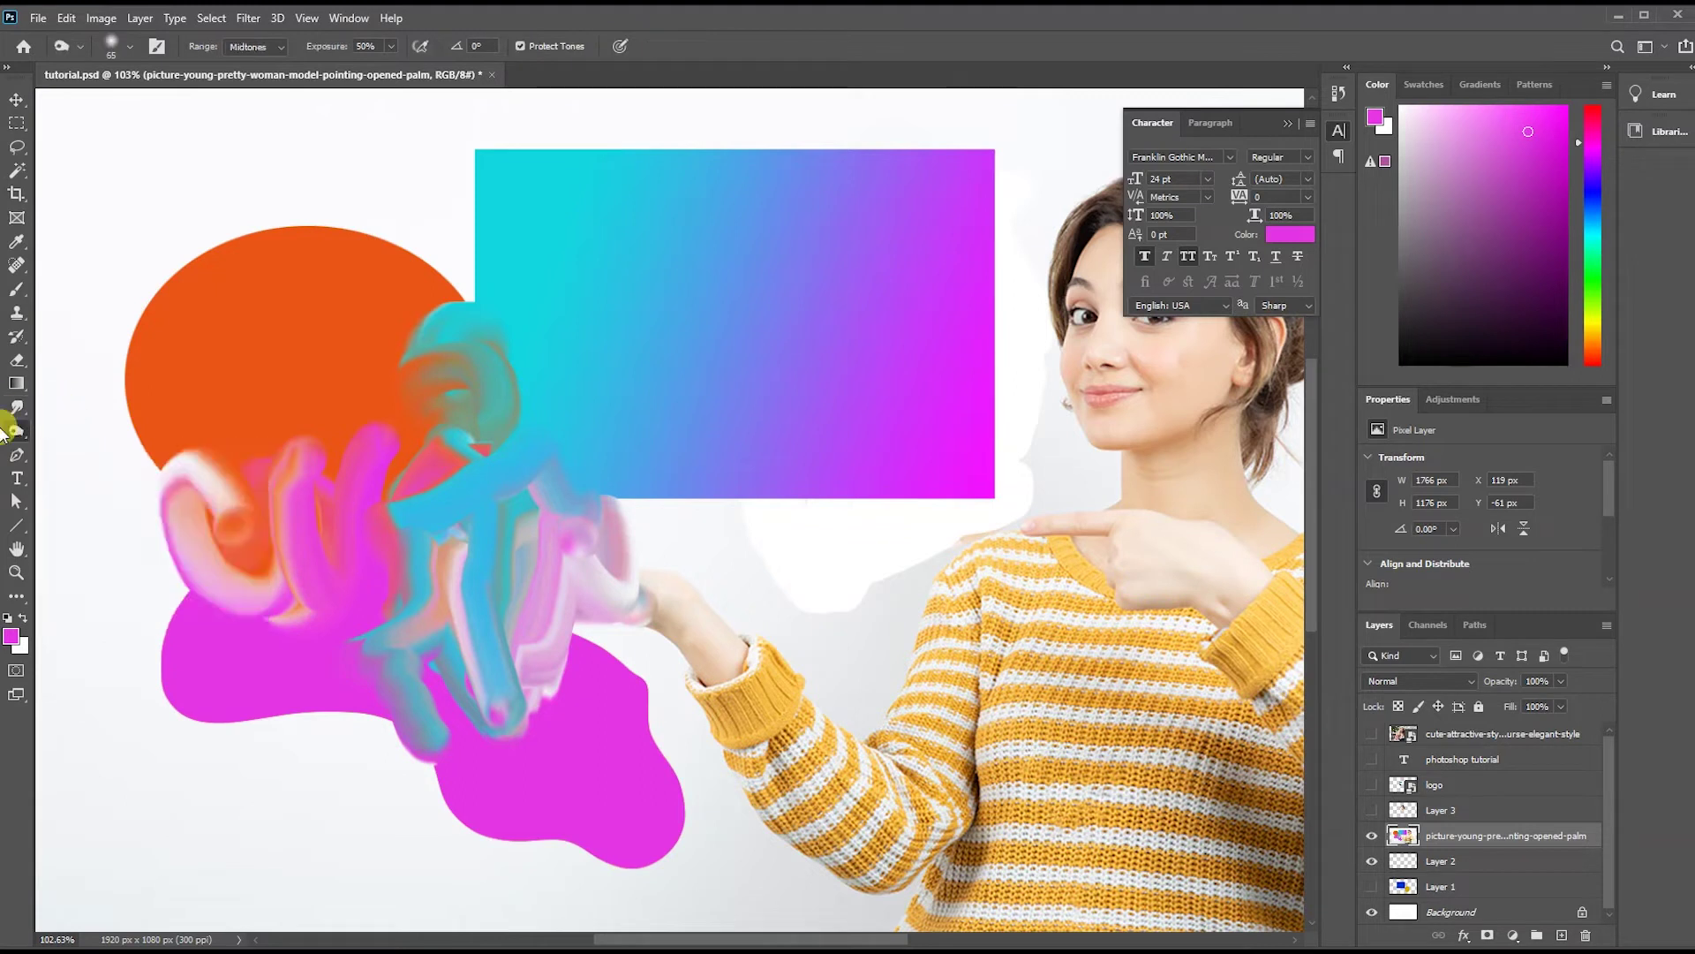
mouse_move(352, 481)
left_mouse_down()
mouse_move(381, 523)
mouse_move(359, 606)
mouse_move(316, 623)
mouse_move(400, 557)
left_mouse_up()
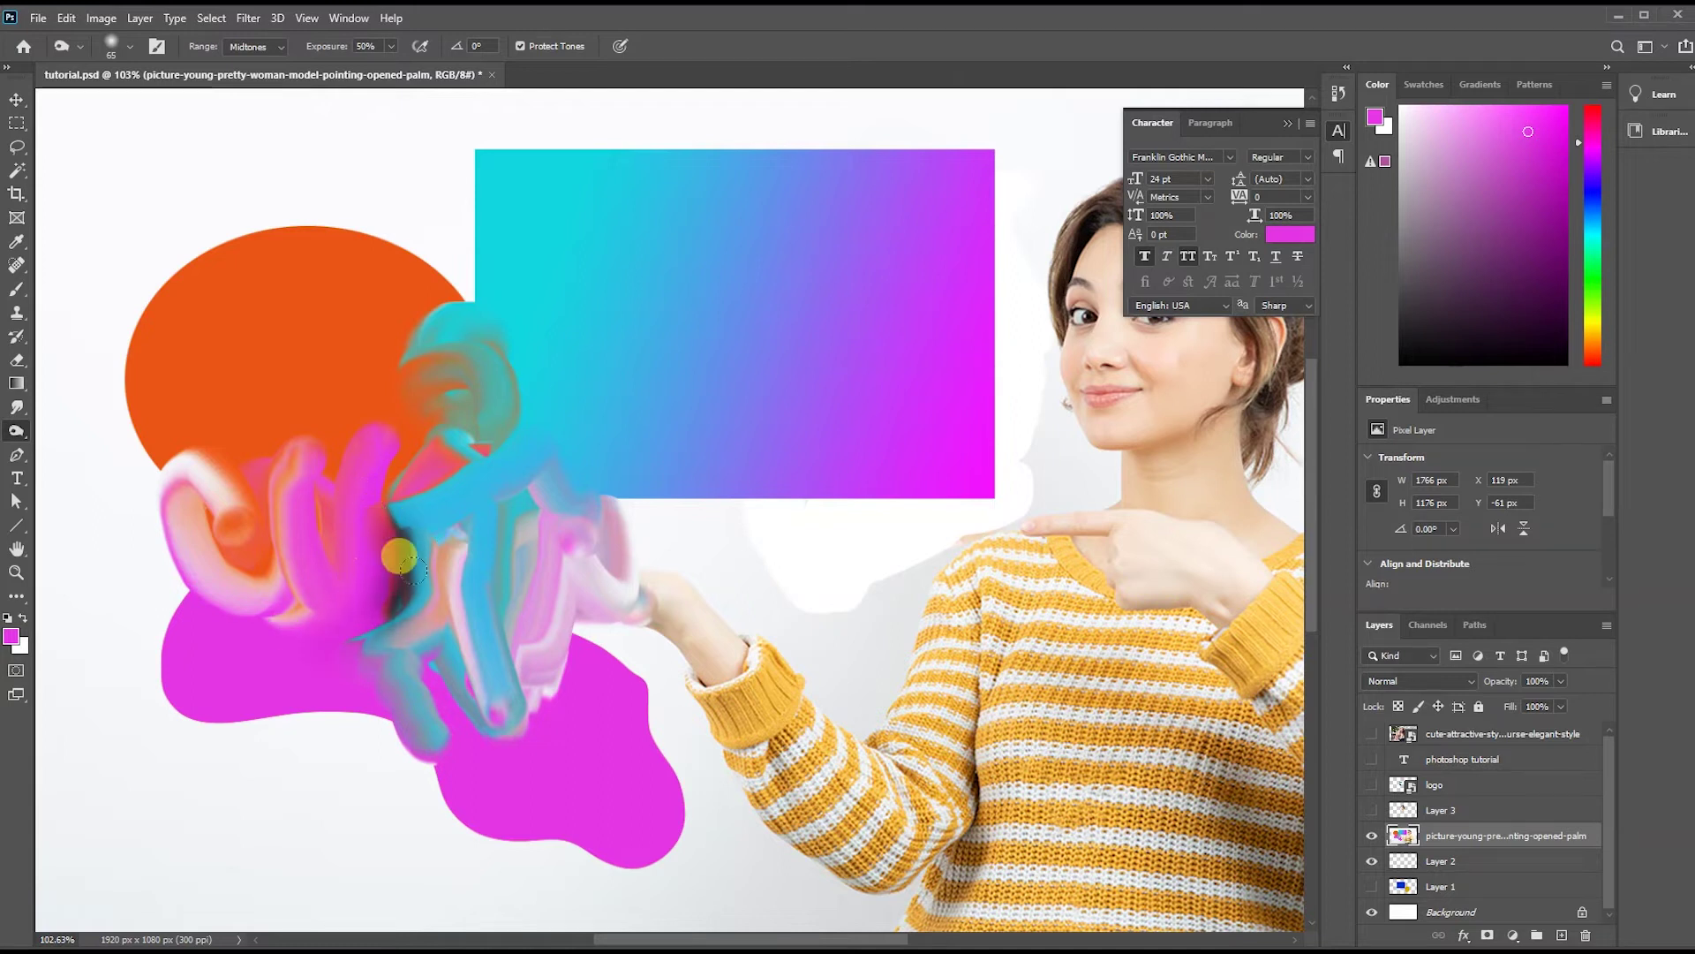
left_click_drag(834, 491, 507, 516)
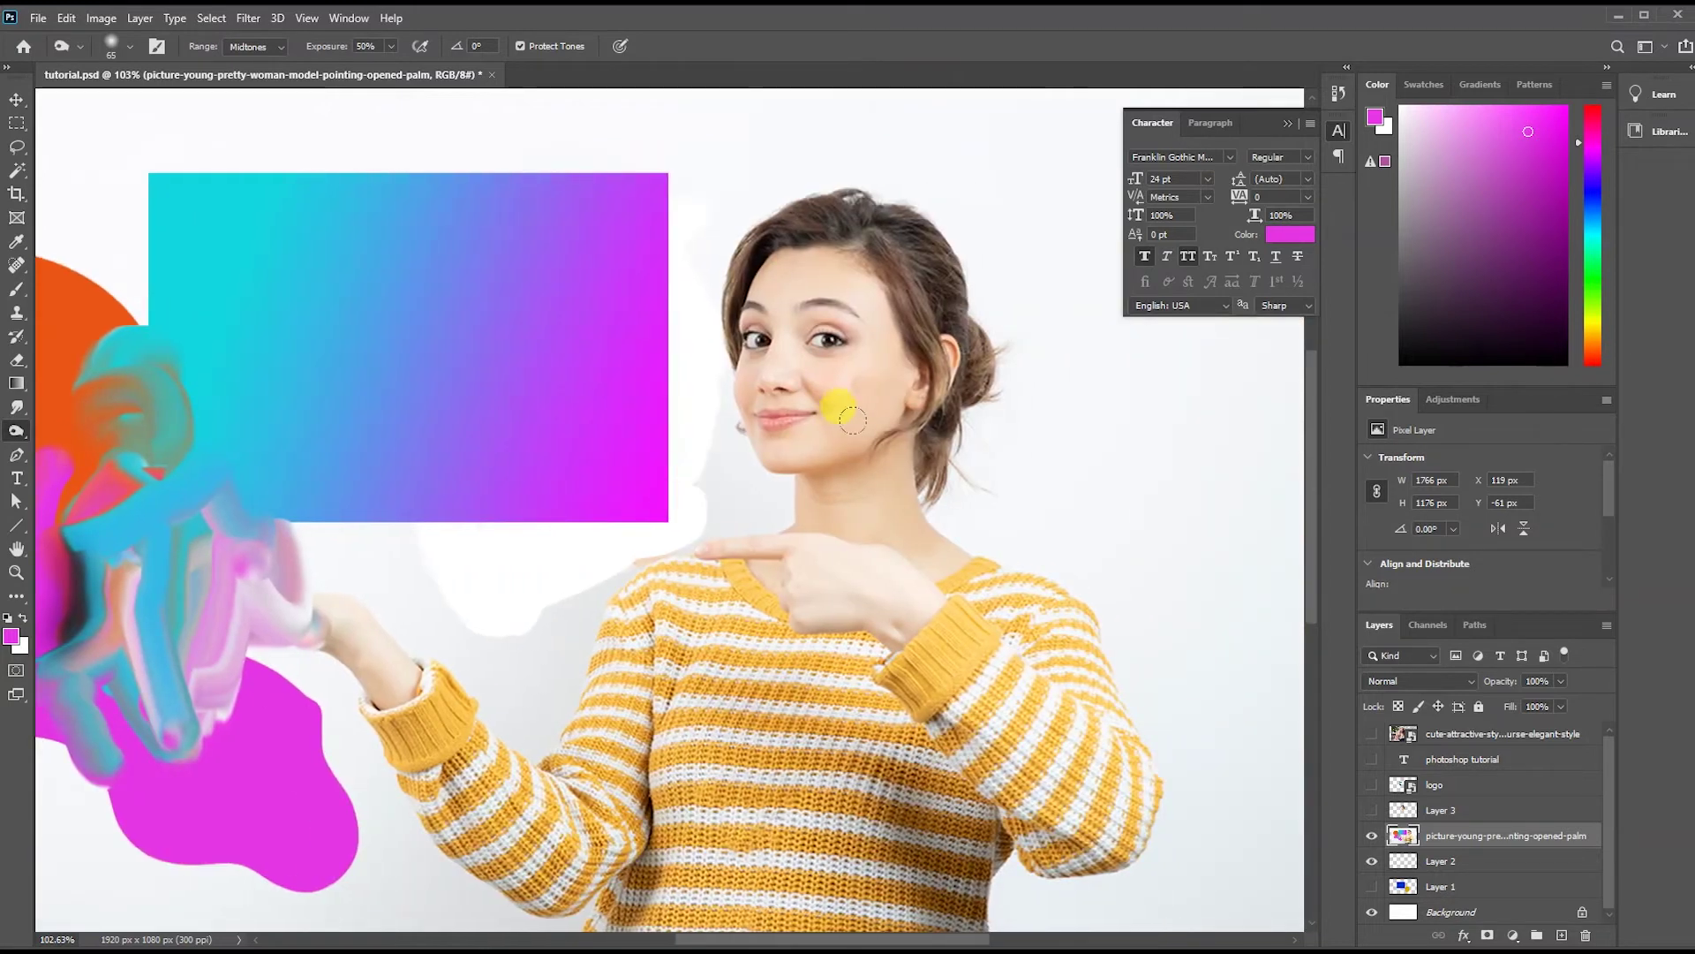
mouse_move(887, 458)
left_mouse_down()
mouse_move(791, 485)
mouse_move(853, 496)
mouse_move(877, 485)
mouse_move(880, 449)
mouse_move(1071, 469)
left_mouse_up()
Switch to the Dodge tool and lighten the skin from the cheek down to the neck.
left_click(67, 389)
left_click(17, 430)
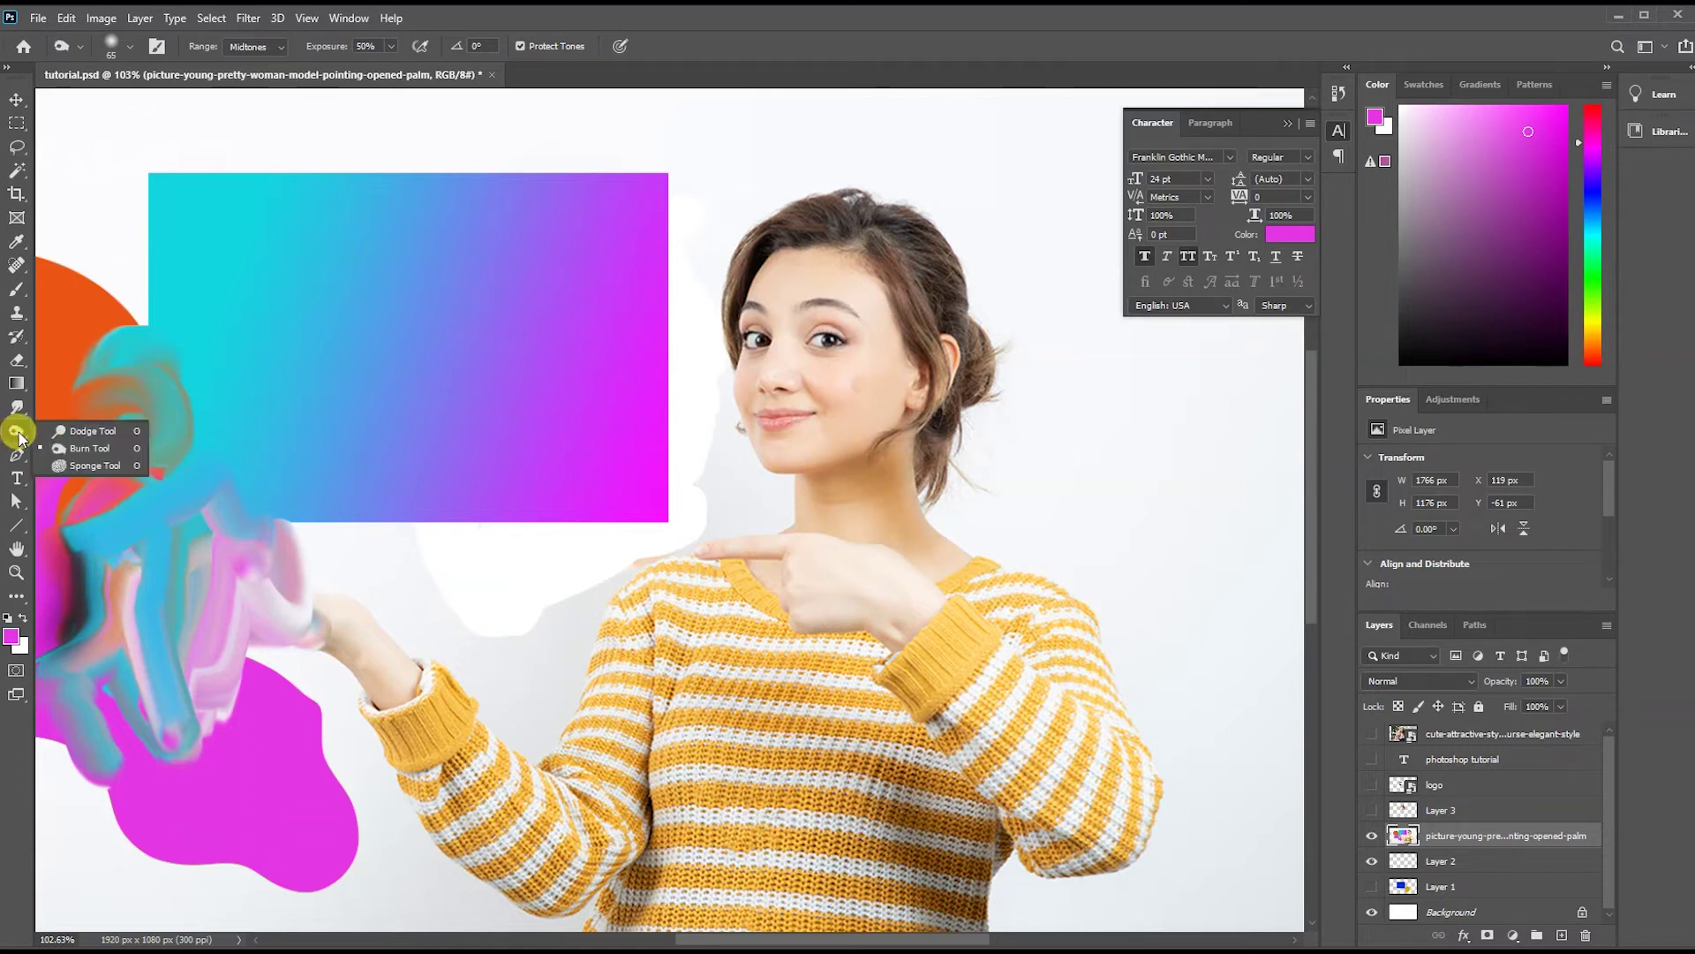
left_click_drag(19, 436, 76, 436)
left_click(76, 436)
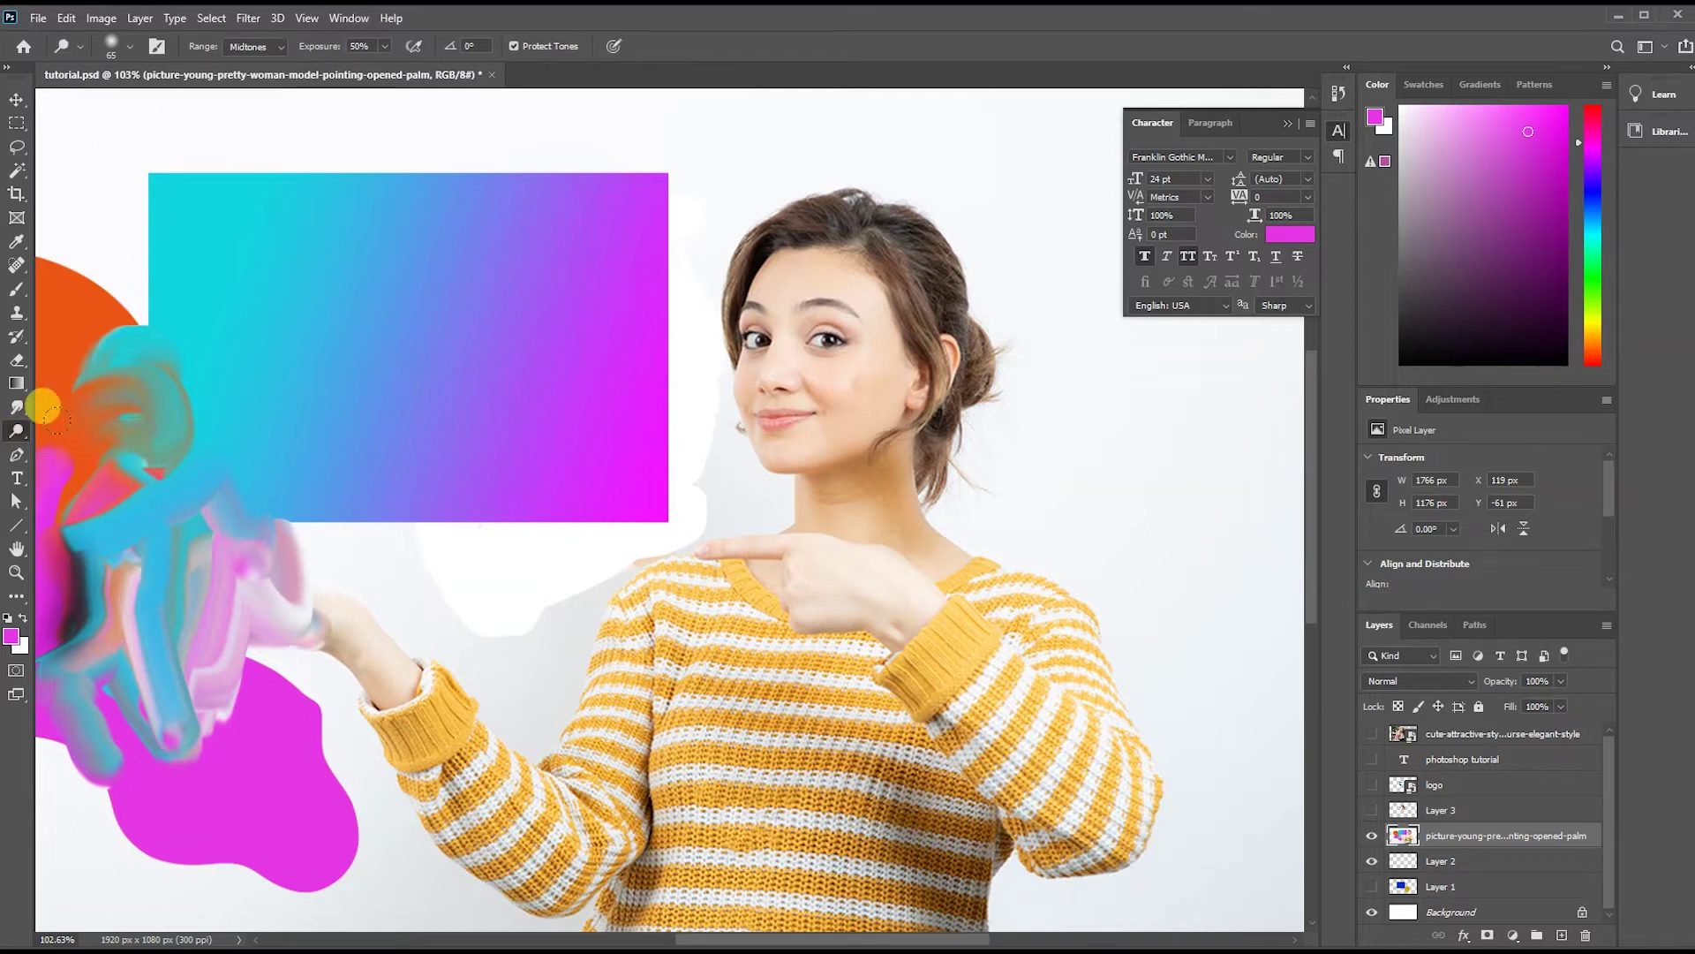
mouse_move(874, 421)
left_mouse_down()
mouse_move(882, 486)
mouse_move(876, 302)
mouse_move(827, 419)
mouse_move(845, 508)
mouse_move(822, 342)
mouse_move(861, 237)
mouse_move(794, 256)
mouse_move(774, 463)
left_mouse_up()
Lighten the pink smudged strokes on the left side of the image.
left_click_drag(409, 567, 692, 594)
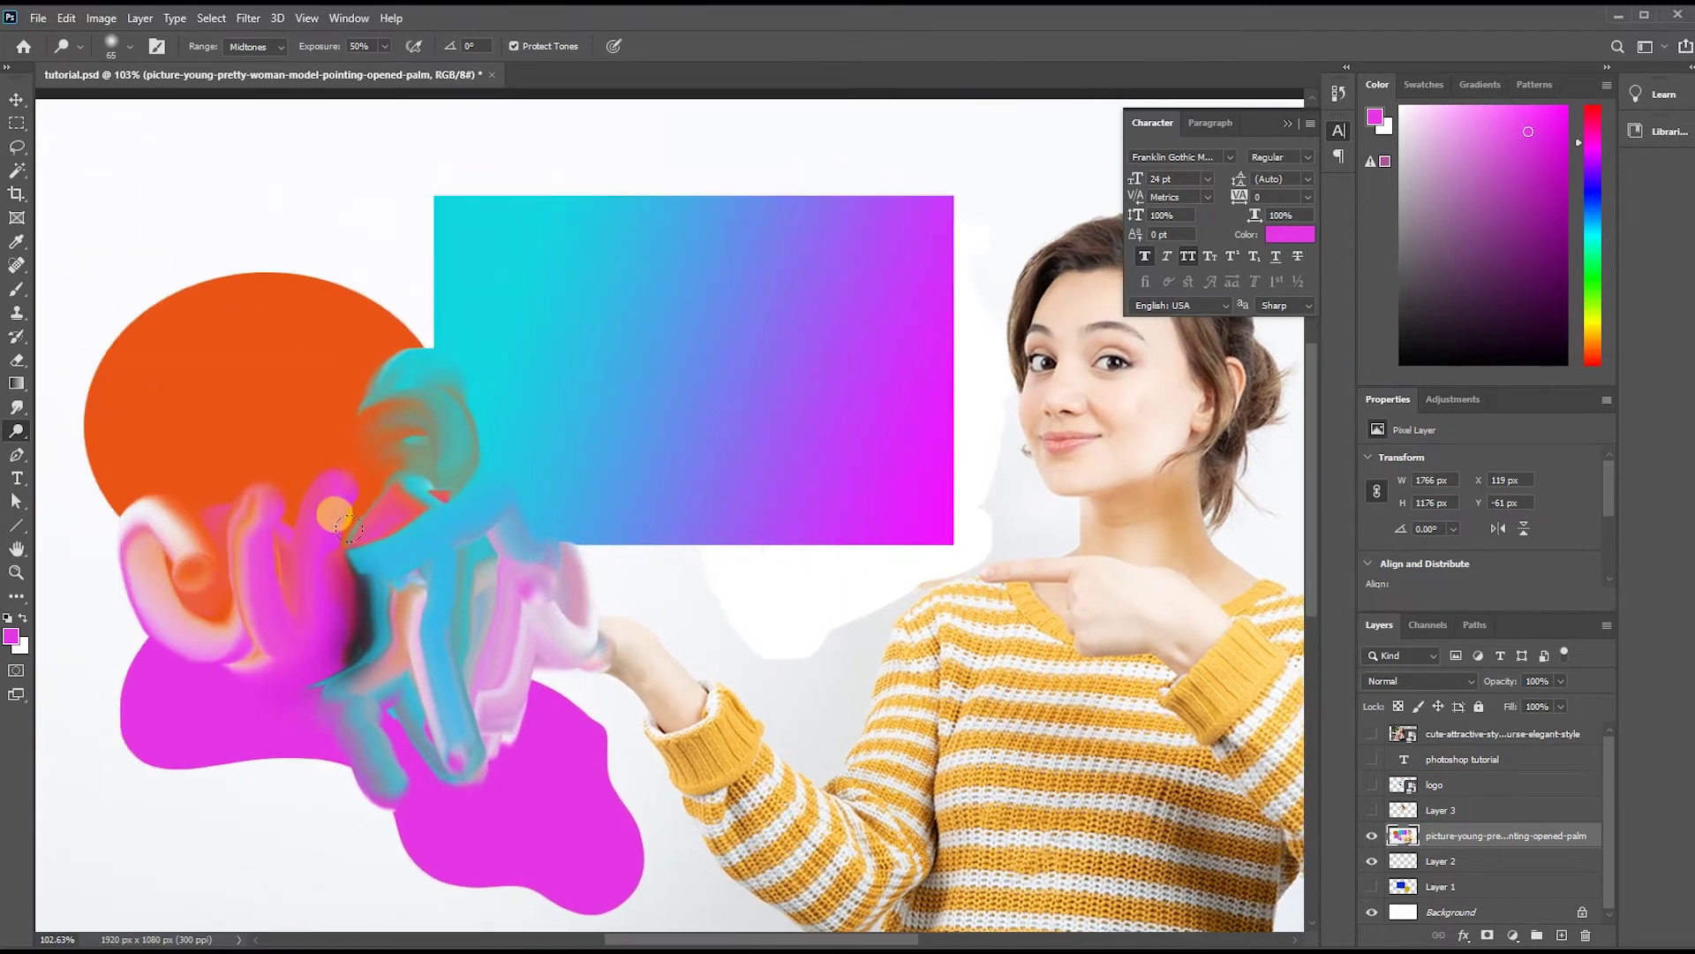
mouse_move(309, 600)
left_mouse_down()
mouse_move(252, 503)
mouse_move(265, 671)
left_mouse_up()
mouse_move(265, 671)
left_mouse_down()
mouse_move(252, 503)
mouse_move(287, 664)
left_mouse_up()
mouse_move(287, 664)
left_mouse_down()
mouse_move(250, 554)
mouse_move(303, 761)
mouse_move(265, 610)
mouse_move(300, 698)
mouse_move(283, 492)
mouse_move(505, 801)
left_mouse_up()
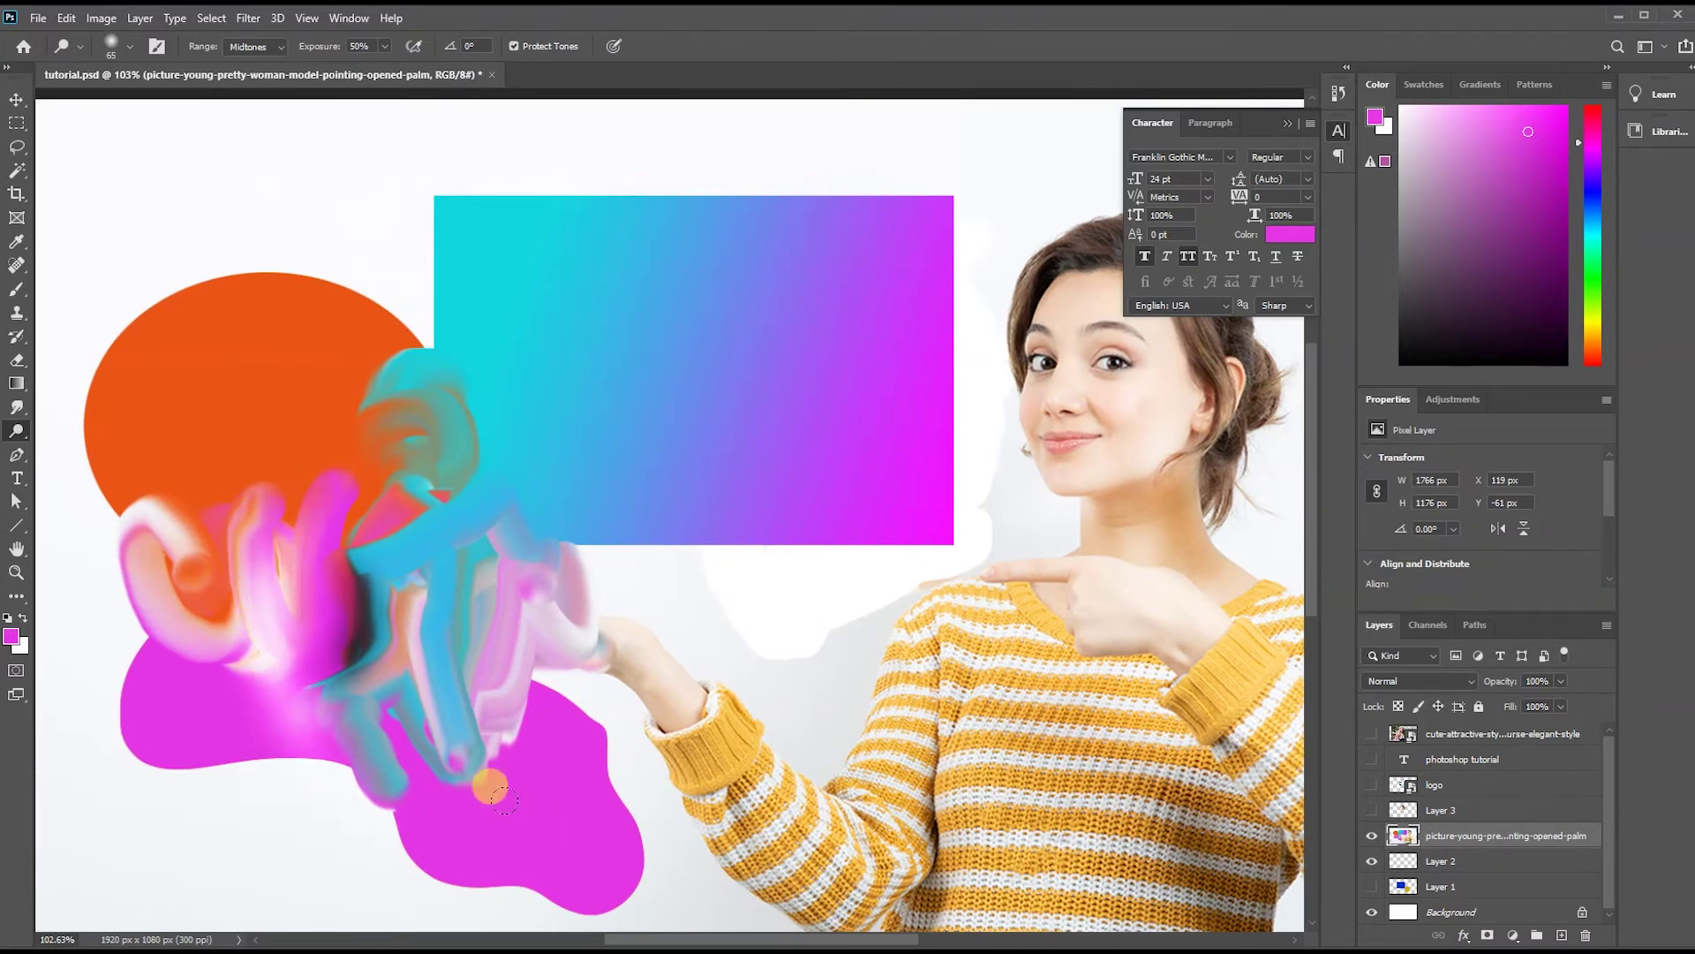
right_click(14, 432)
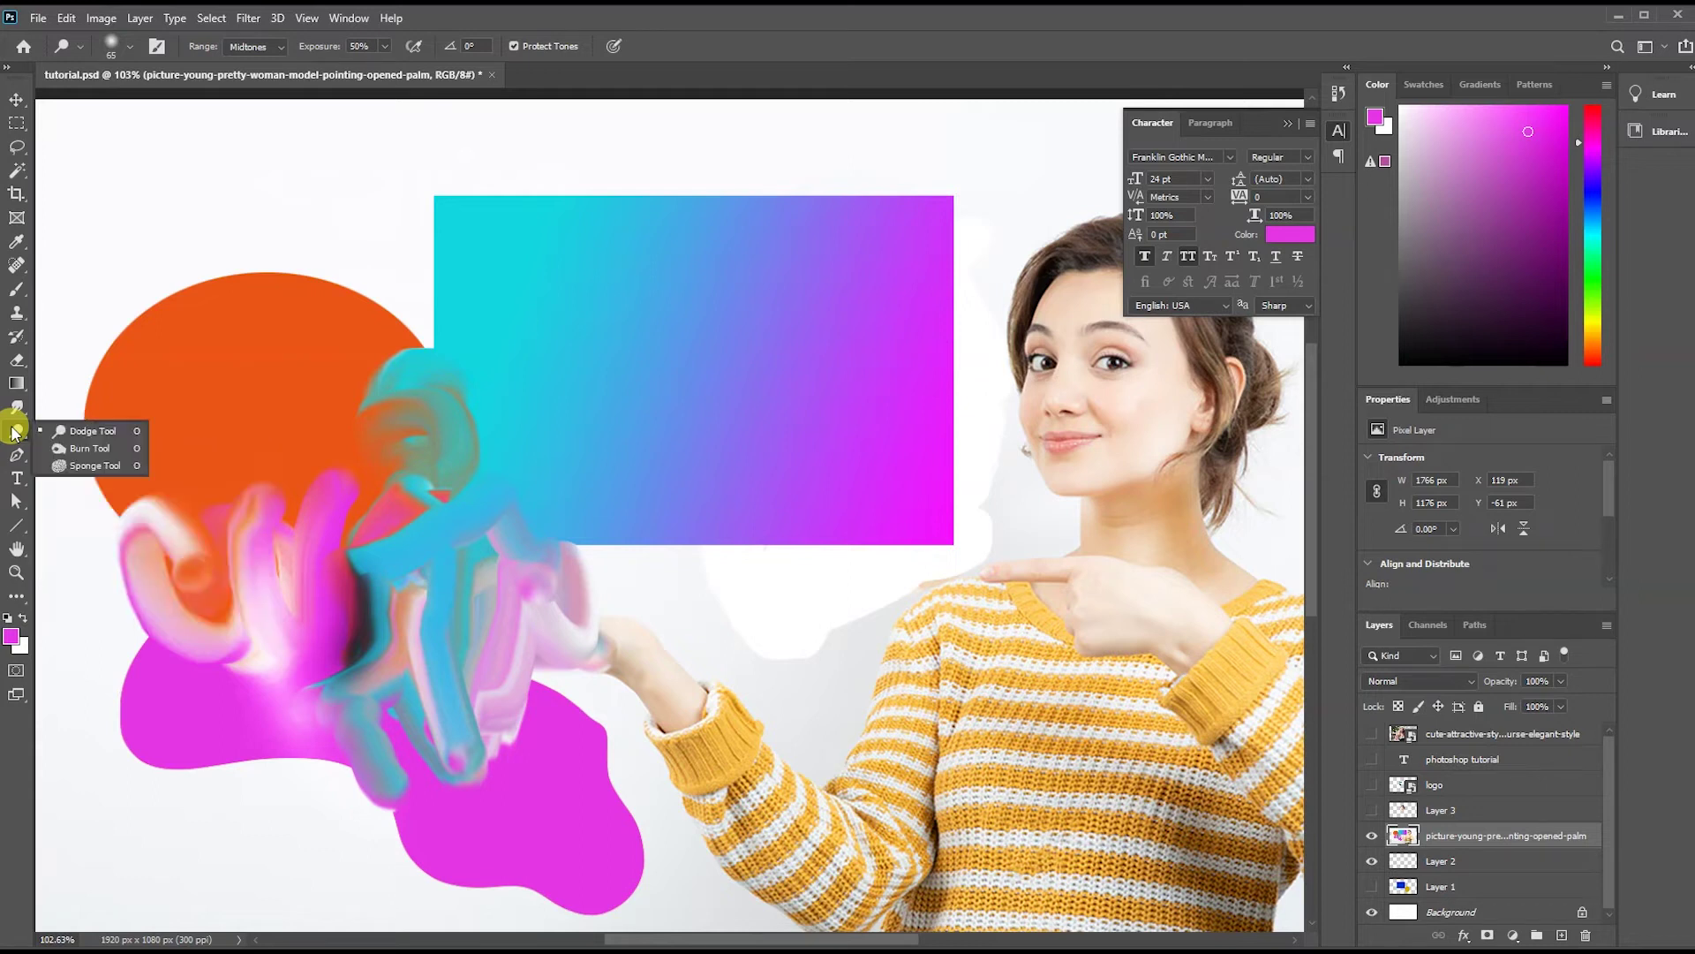
With the Sponge tool, desaturate the cyan strokes and several colourful blobs near the hand.
left_click(94, 465)
scroll(494, 649, "up", 3)
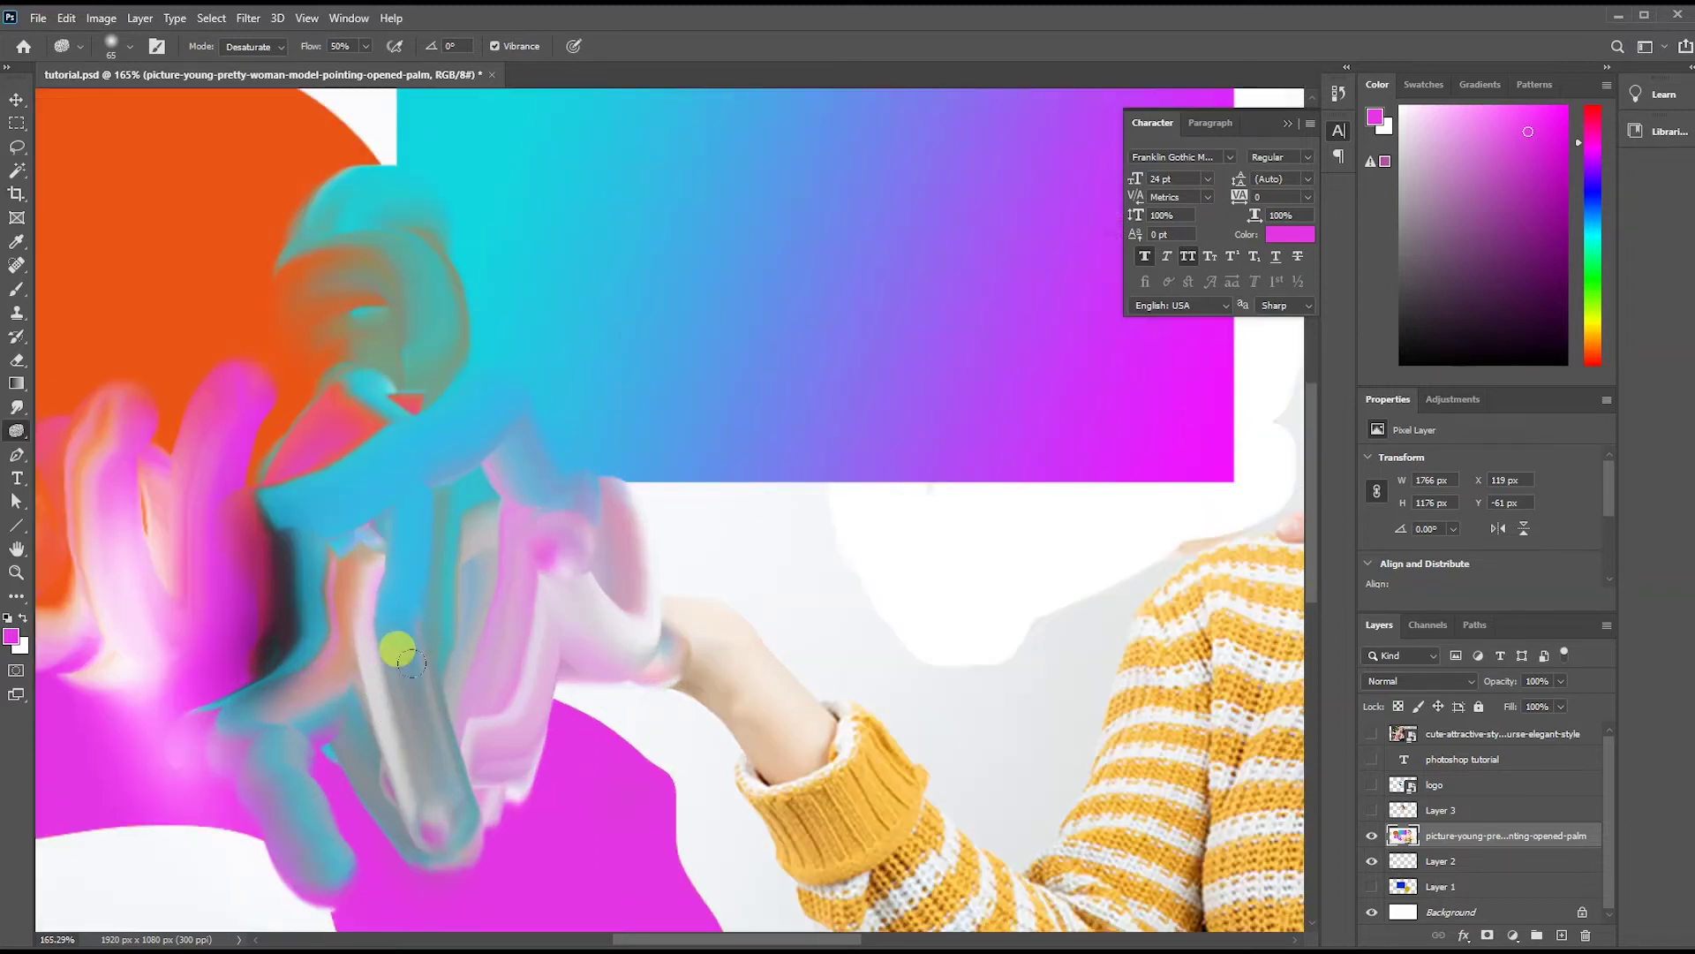
mouse_move(420, 538)
left_mouse_down()
mouse_move(423, 582)
mouse_move(377, 481)
mouse_move(384, 618)
mouse_move(361, 496)
mouse_move(450, 804)
mouse_move(484, 699)
mouse_move(444, 811)
mouse_move(452, 757)
mouse_move(296, 770)
left_mouse_up()
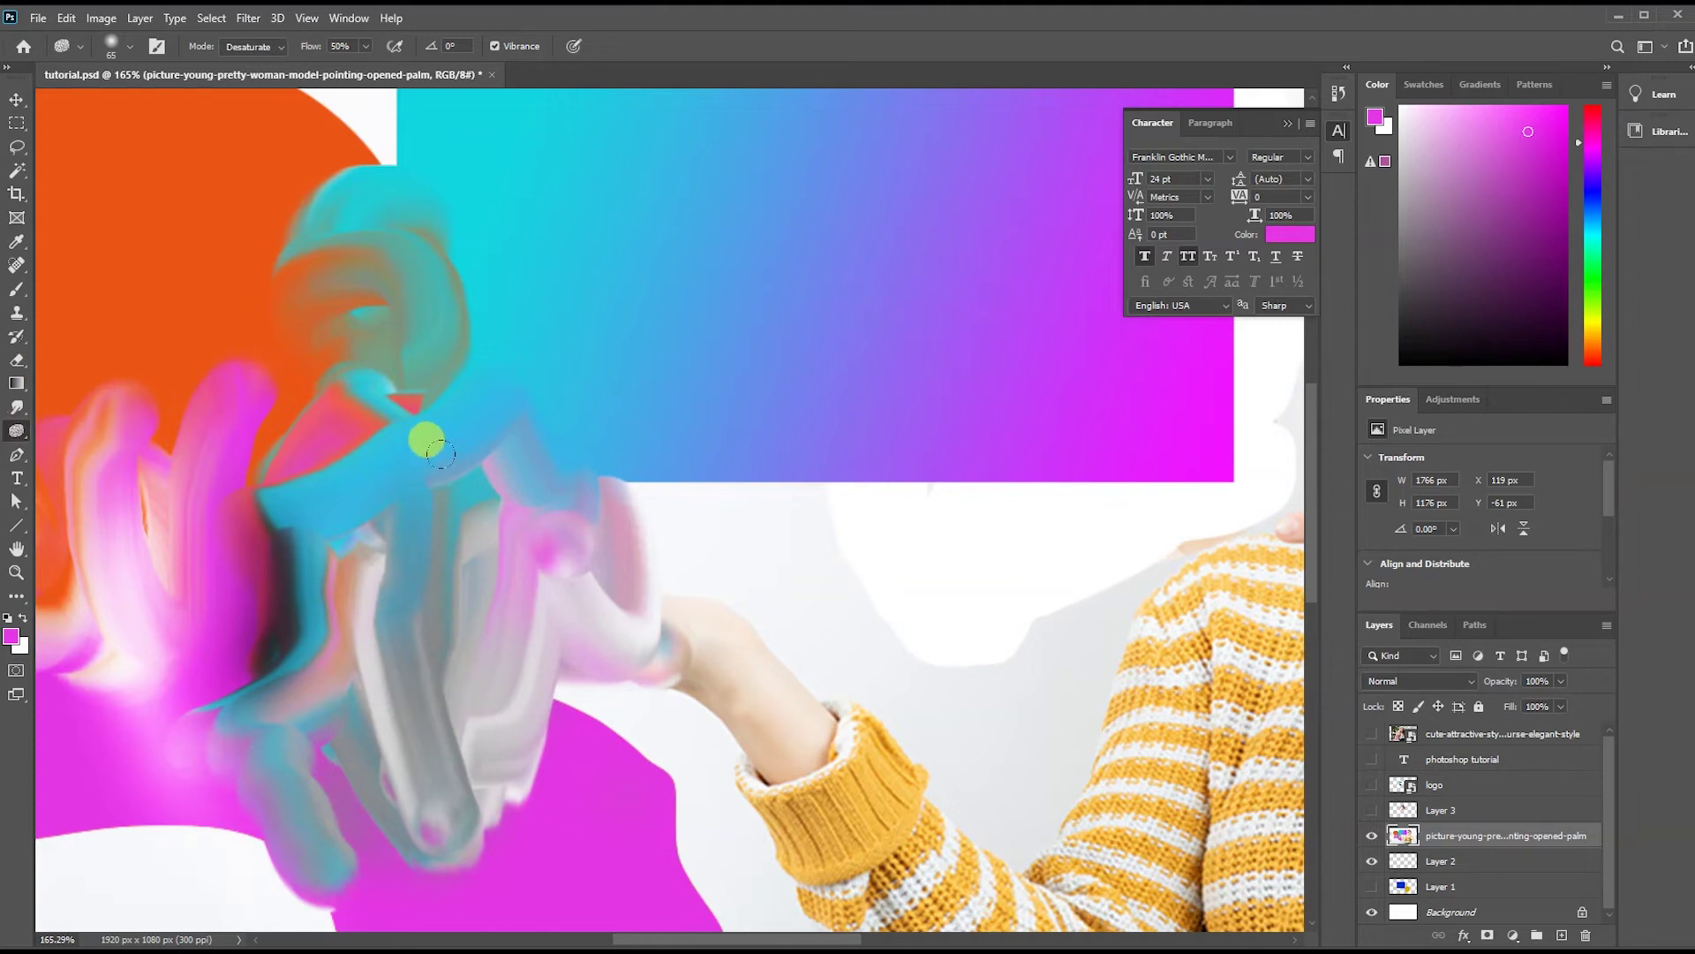
scroll(353, 433, "down", 5)
scroll(481, 466, "down", 3)
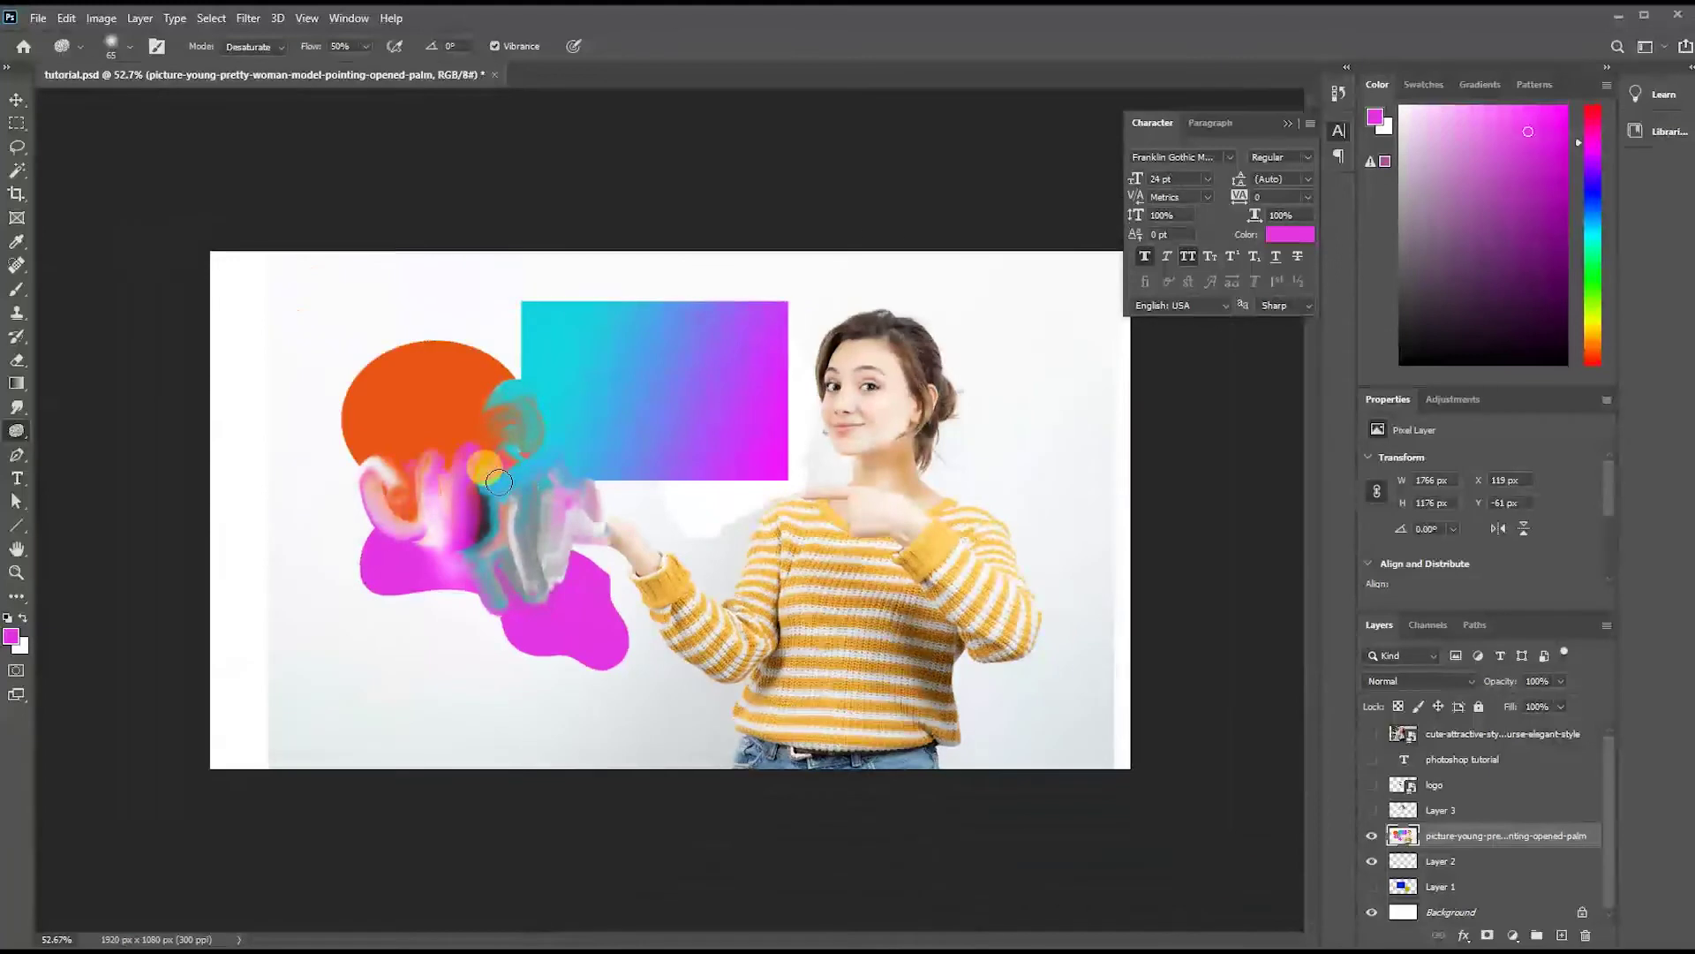
scroll(671, 459, "up", 1)
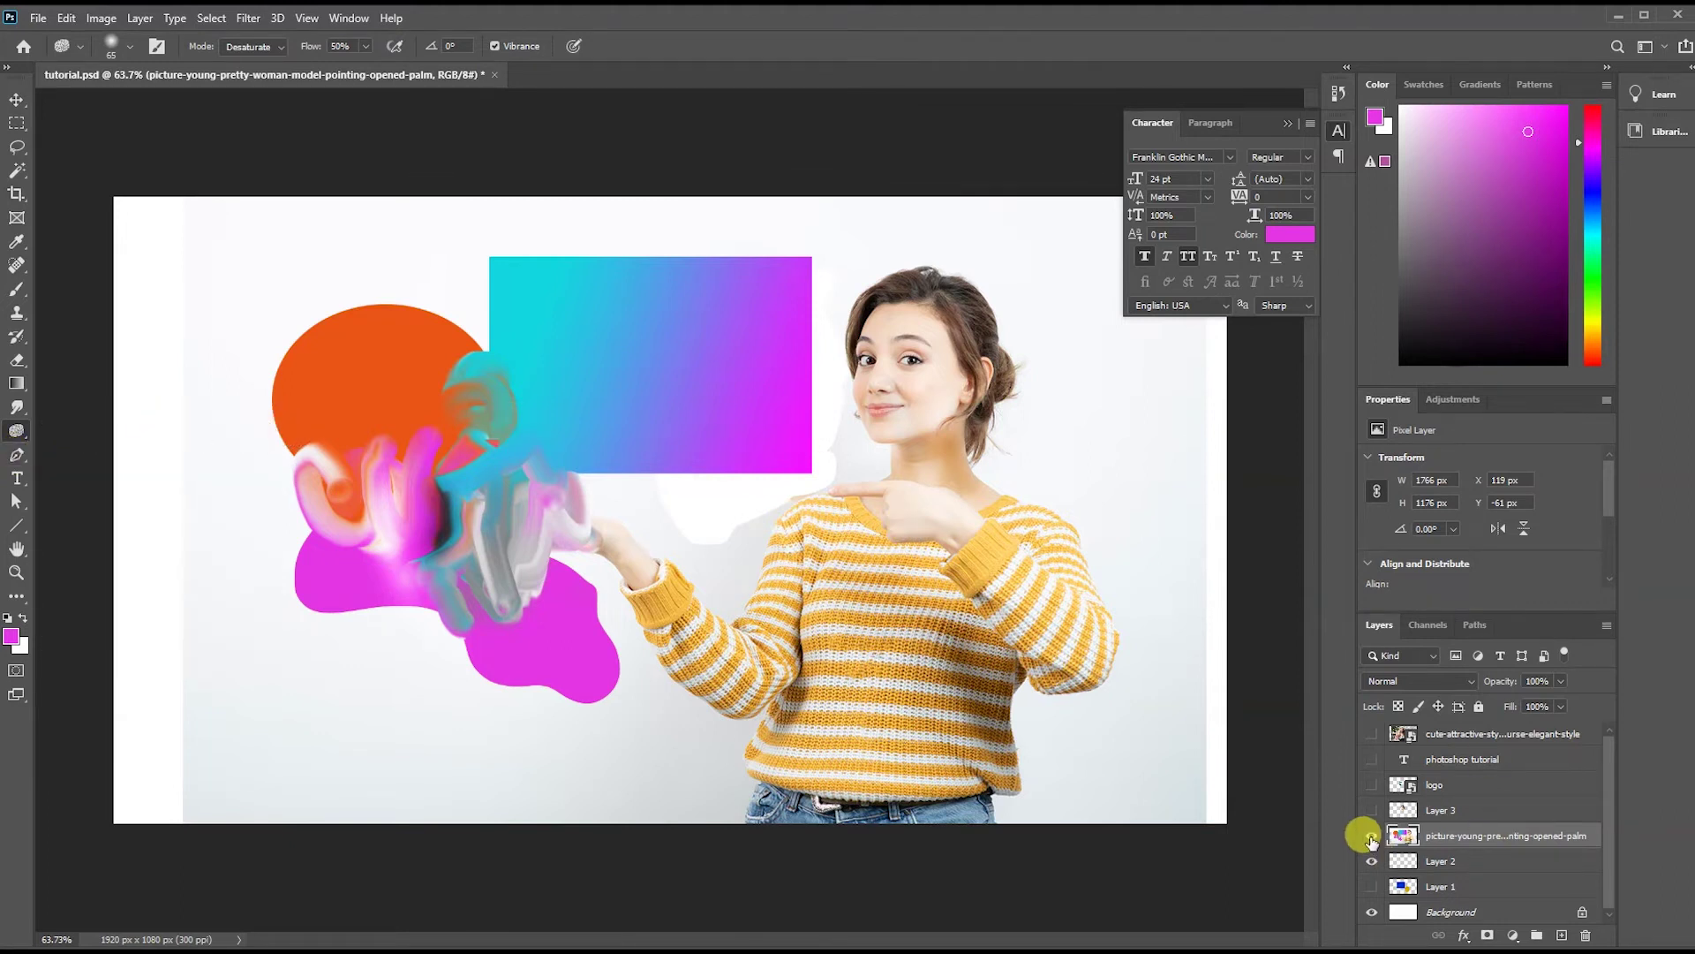
left_click(317, 548)
left_click(448, 532)
left_click(437, 446)
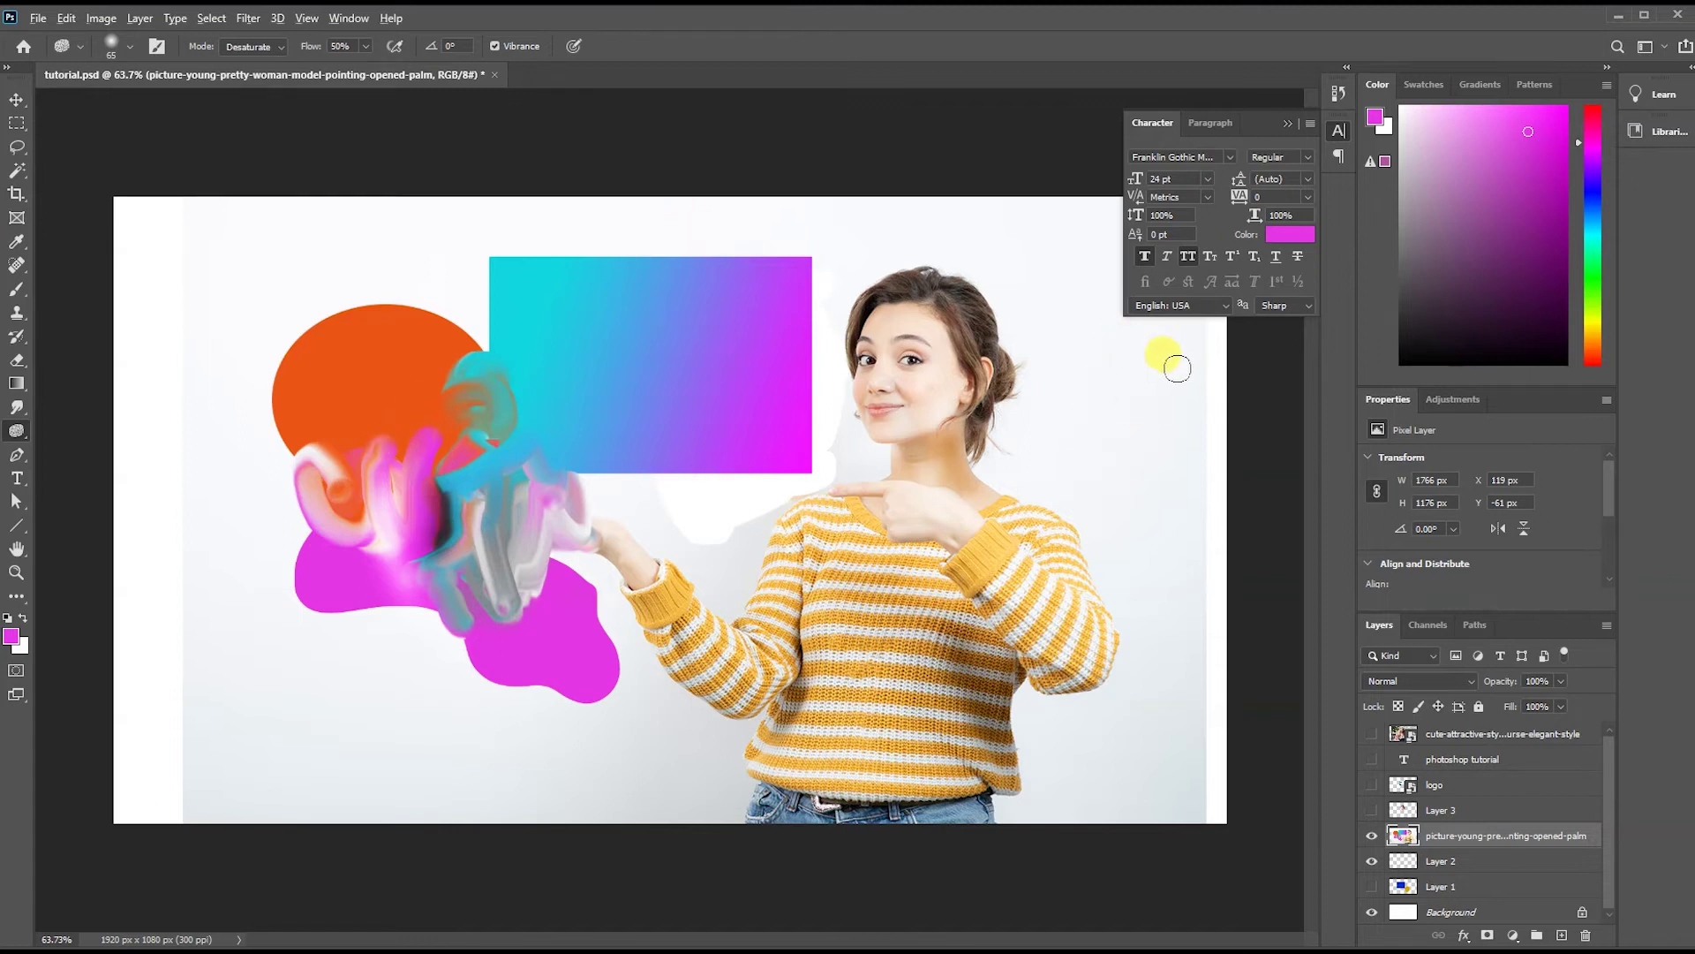
scroll(1121, 388, "up", 5)
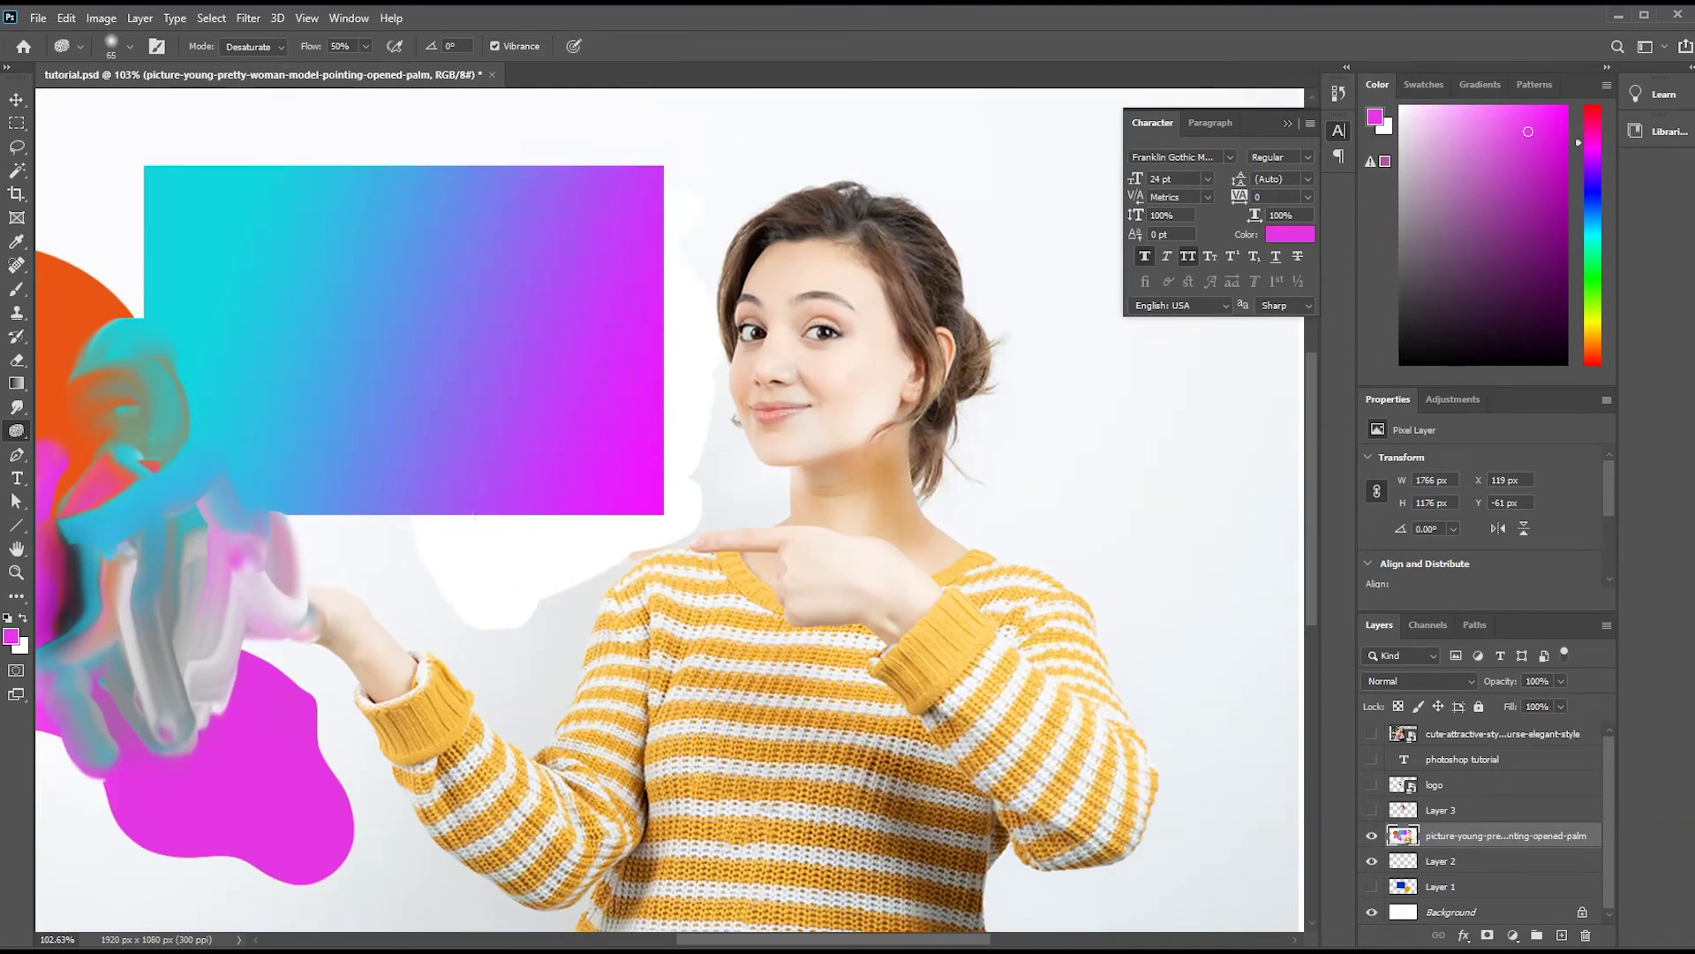
Trace a pen path from the shoulder along the neckline, up the neck and around the hair.
left_click(18, 148)
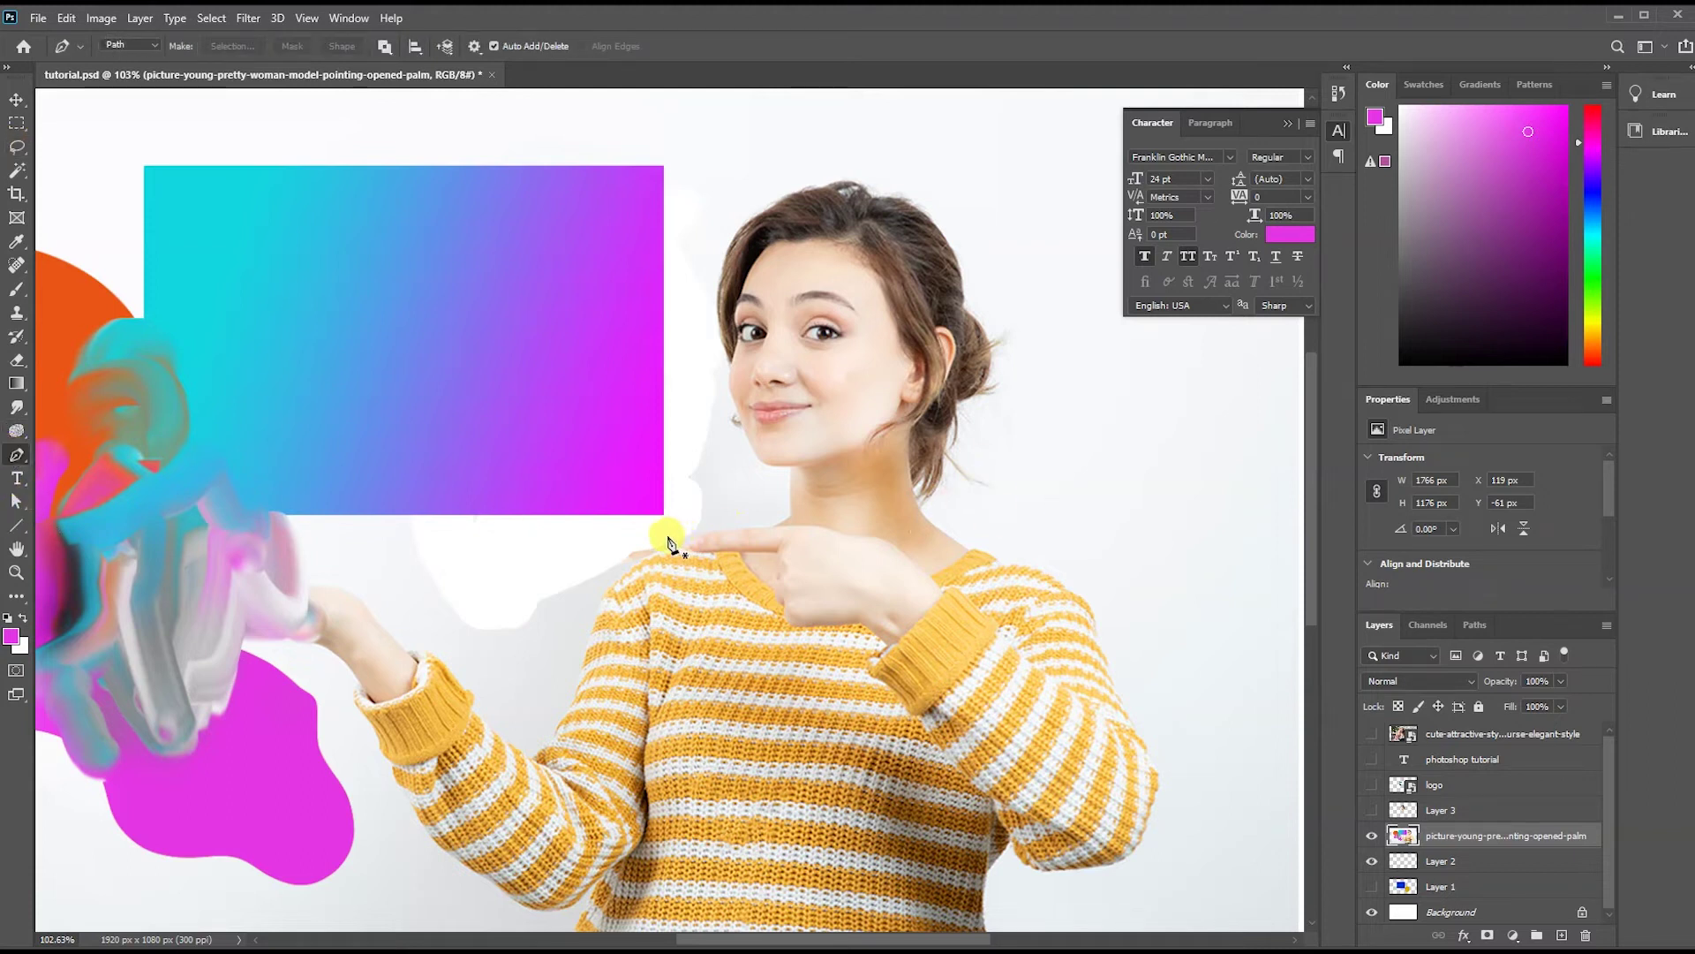
left_click(722, 522)
left_click(819, 517)
left_click_drag(879, 537, 877, 535)
left_click(925, 514)
left_click_drag(946, 481, 990, 381)
left_click_drag(967, 298, 964, 277)
mouse_move(934, 210)
left_mouse_down()
mouse_move(861, 177)
mouse_move(757, 211)
left_mouse_up()
left_click_drag(722, 283, 728, 379)
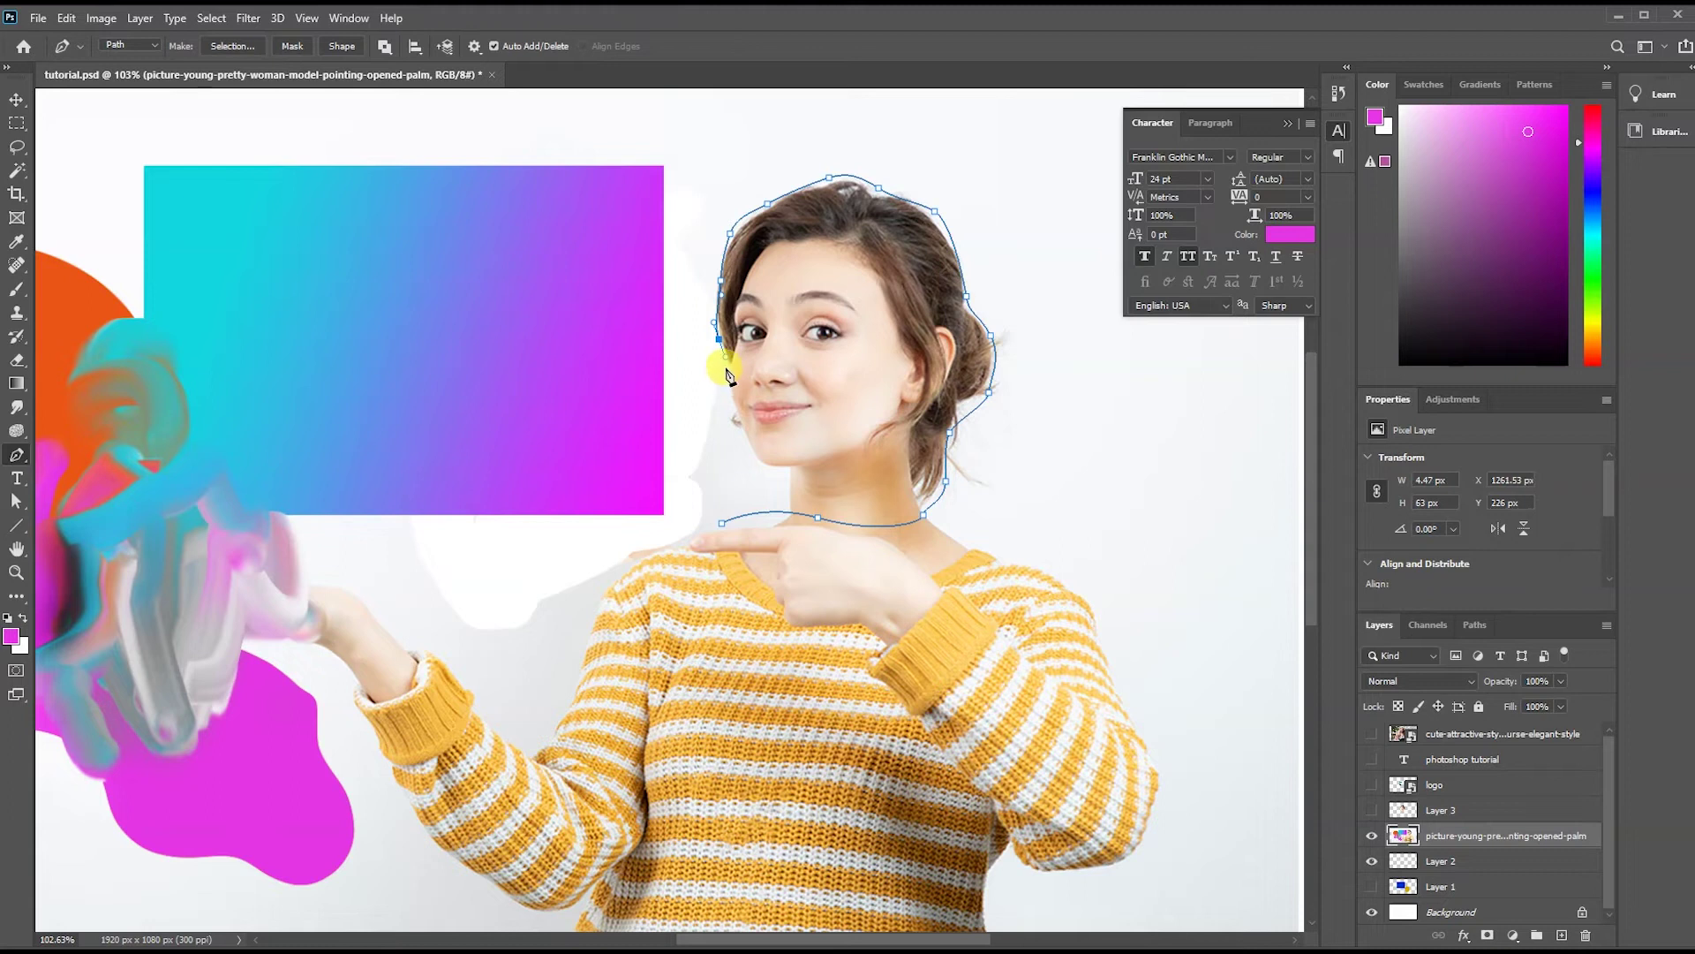
Add curved anchors under the chin and close the head outline at its starting anchor.
scroll(742, 357, "up", 1)
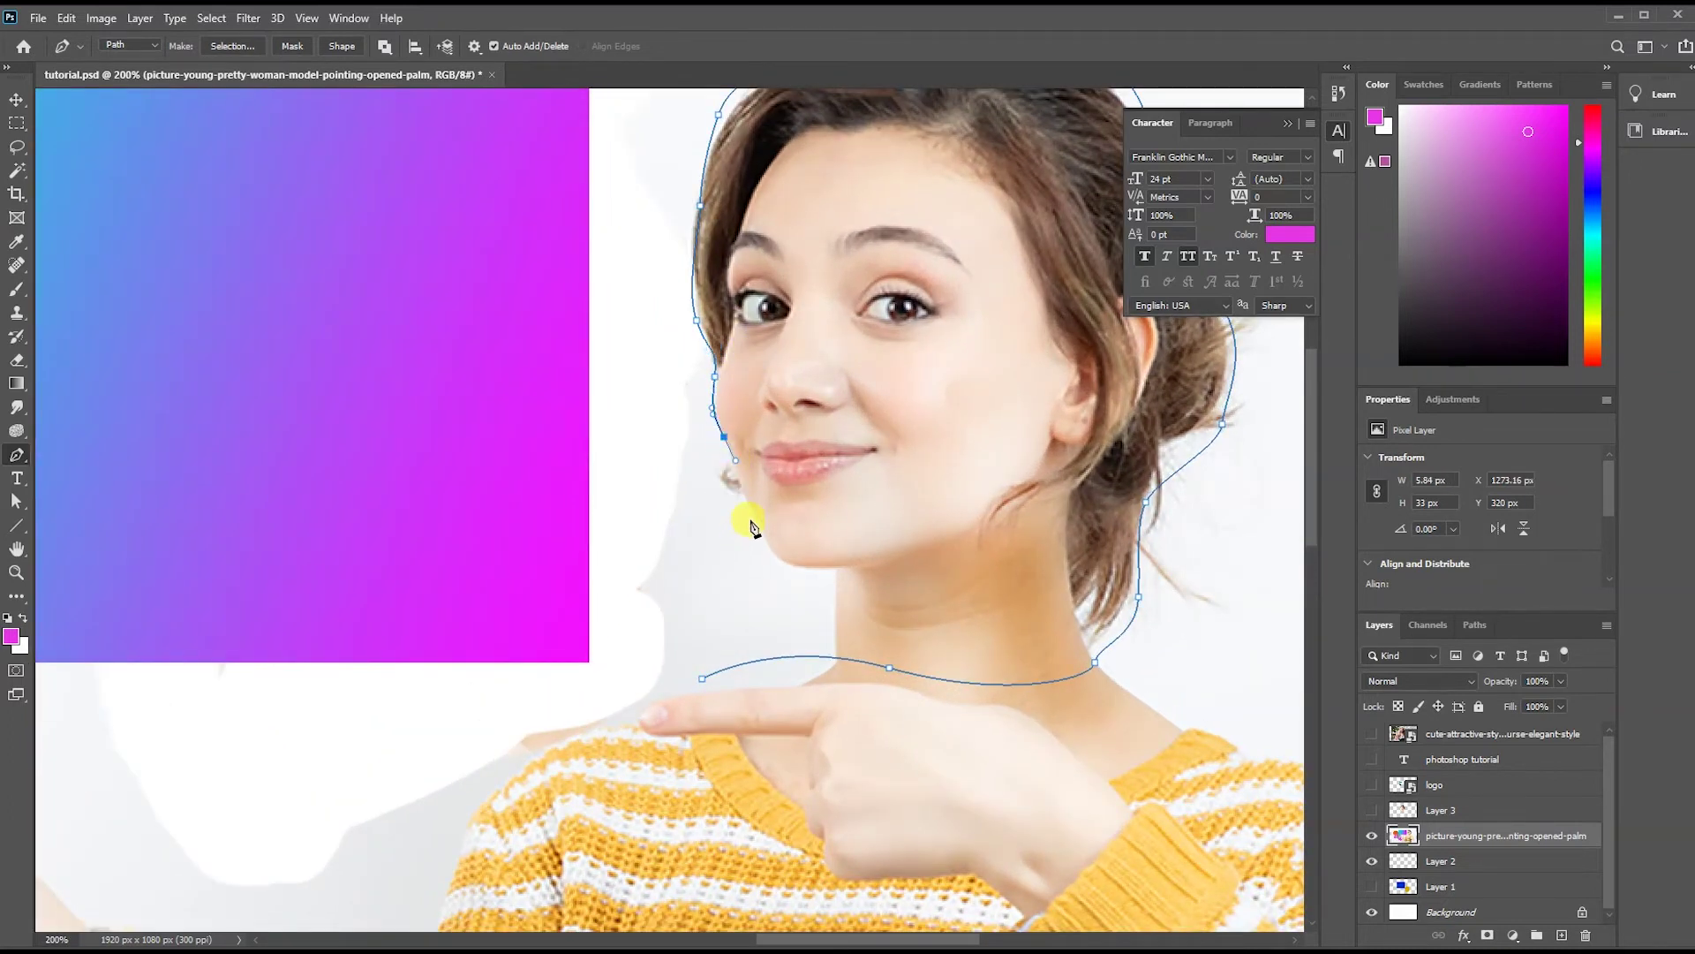
left_click_drag(791, 566, 839, 577)
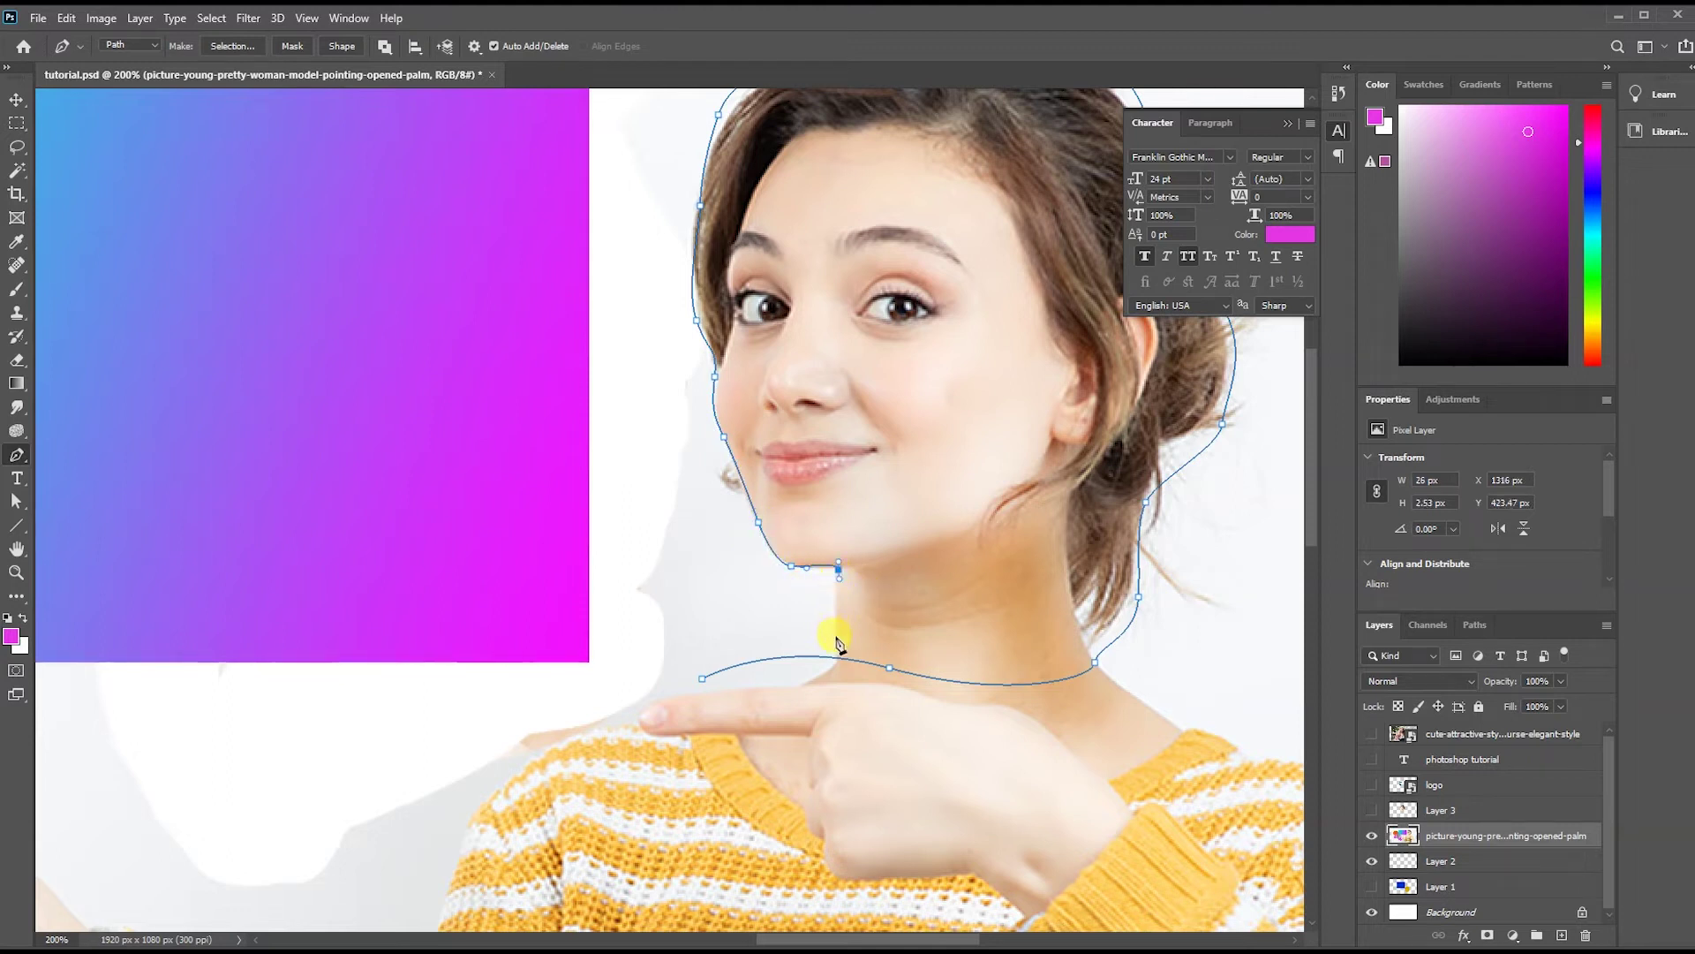
left_click_drag(824, 647, 825, 644)
left_click(703, 680)
scroll(617, 492, "down", 2)
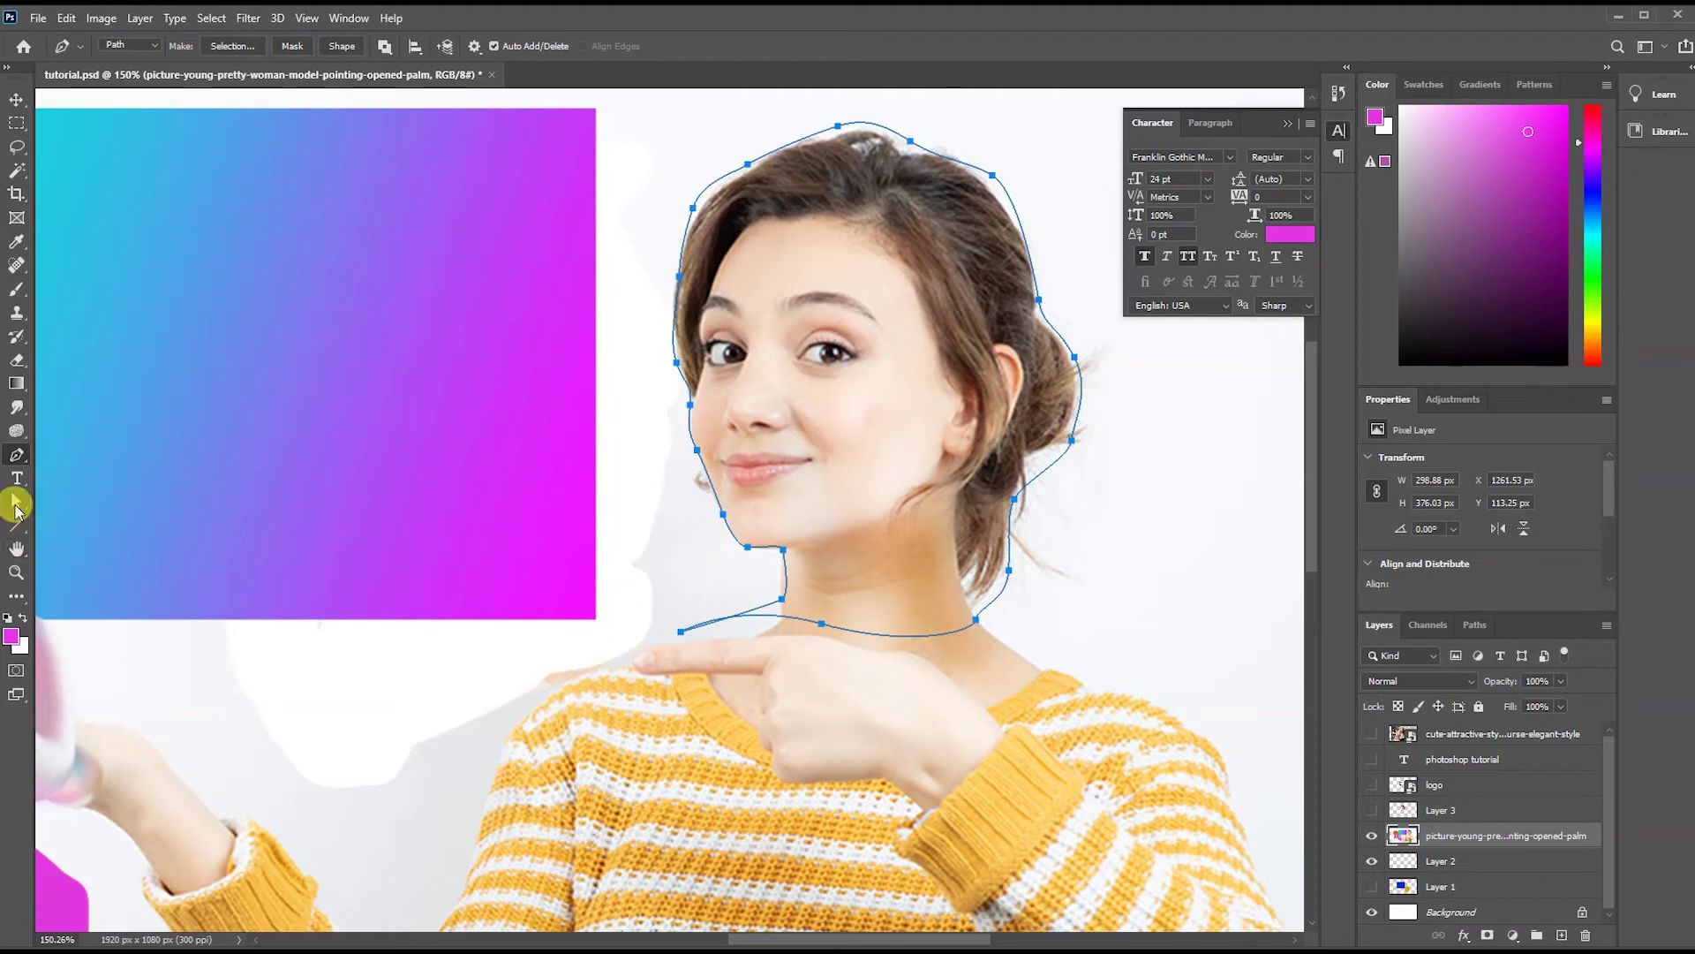
Drag anchors and handles so the outline fits the top and right side of the hair.
left_click(16, 503)
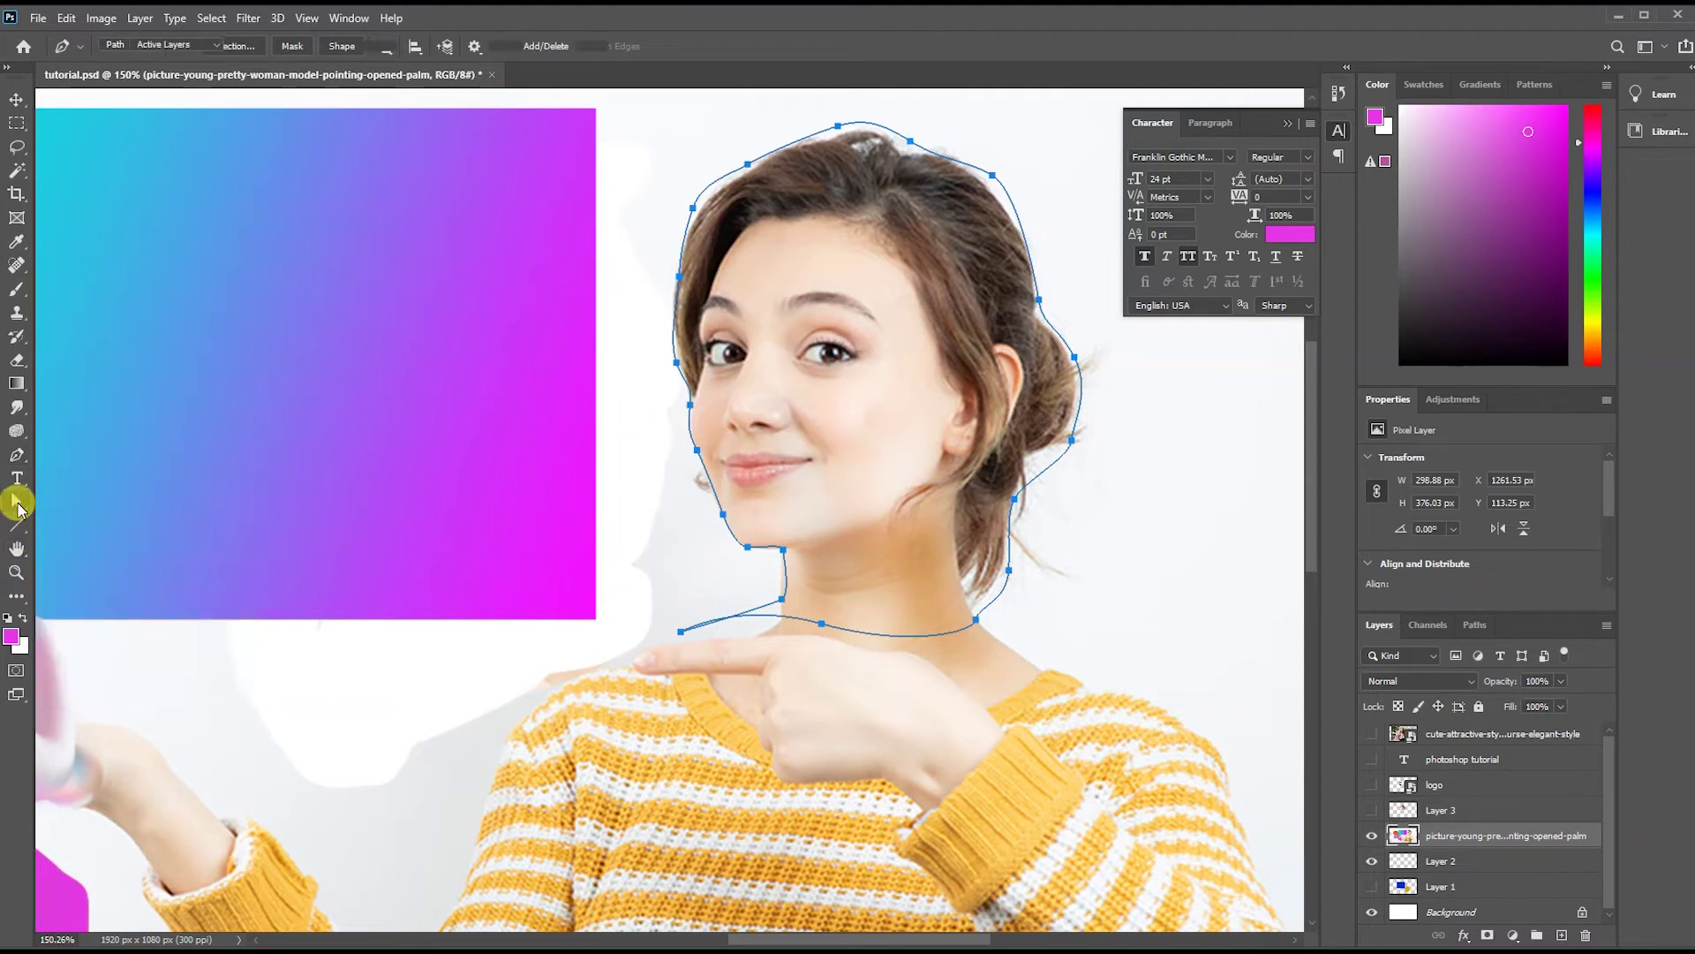
left_click_drag(912, 144, 905, 156)
left_click(978, 179)
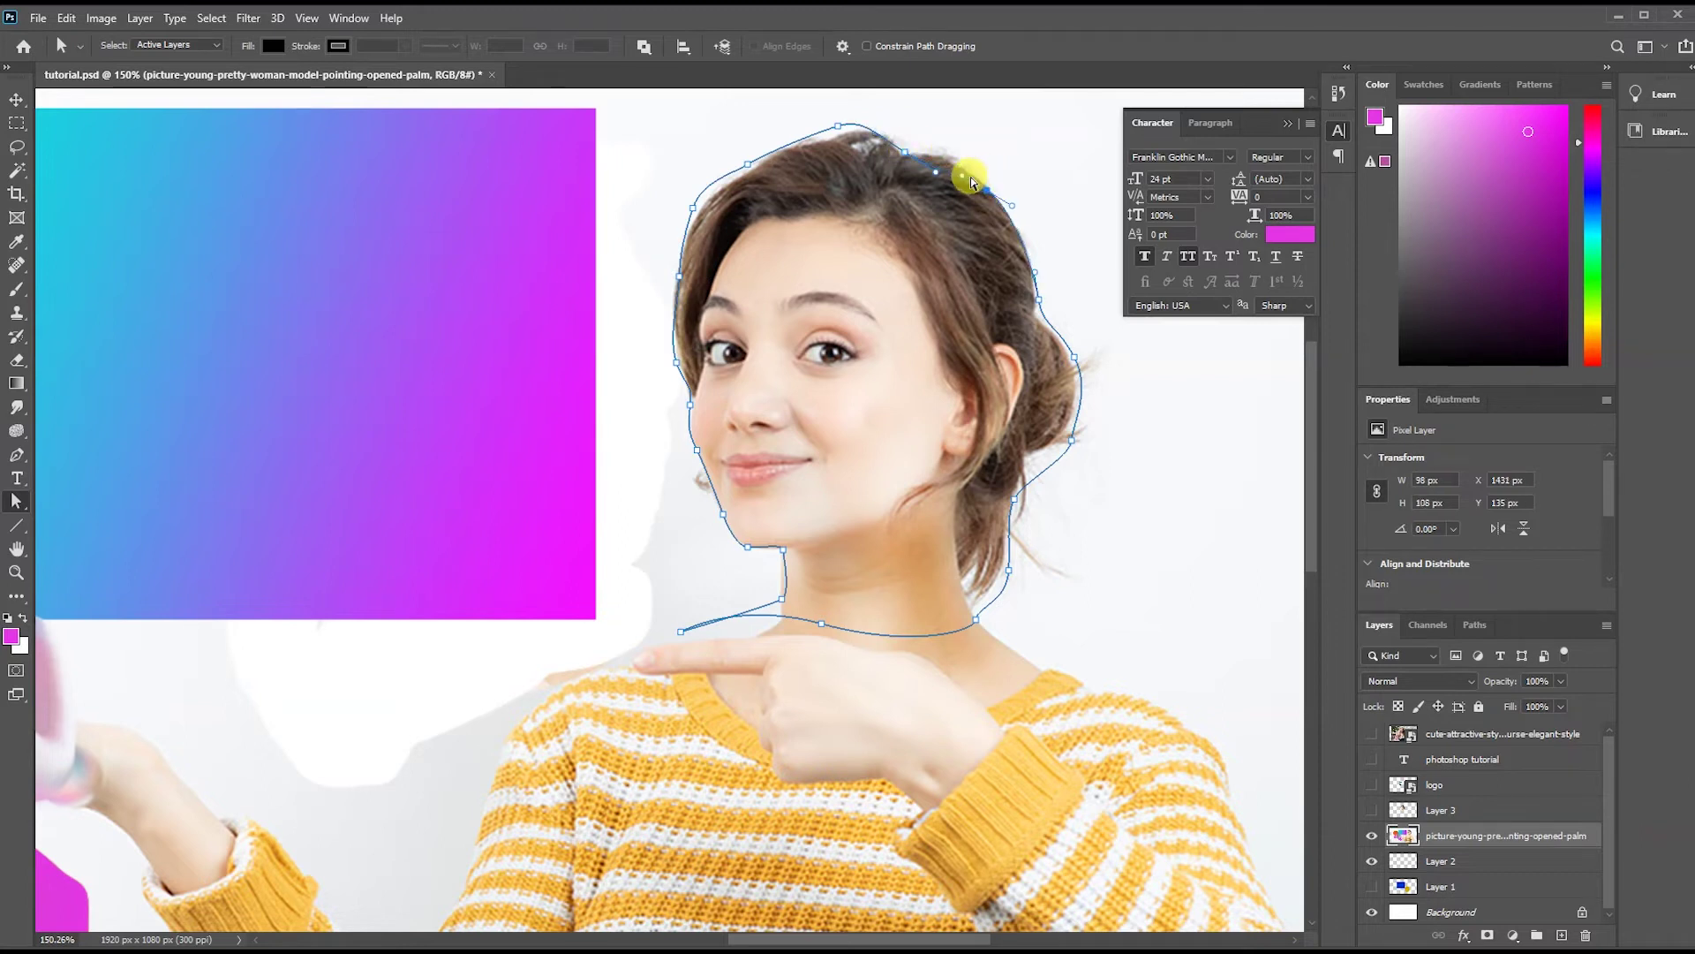
left_click_drag(968, 169, 950, 138)
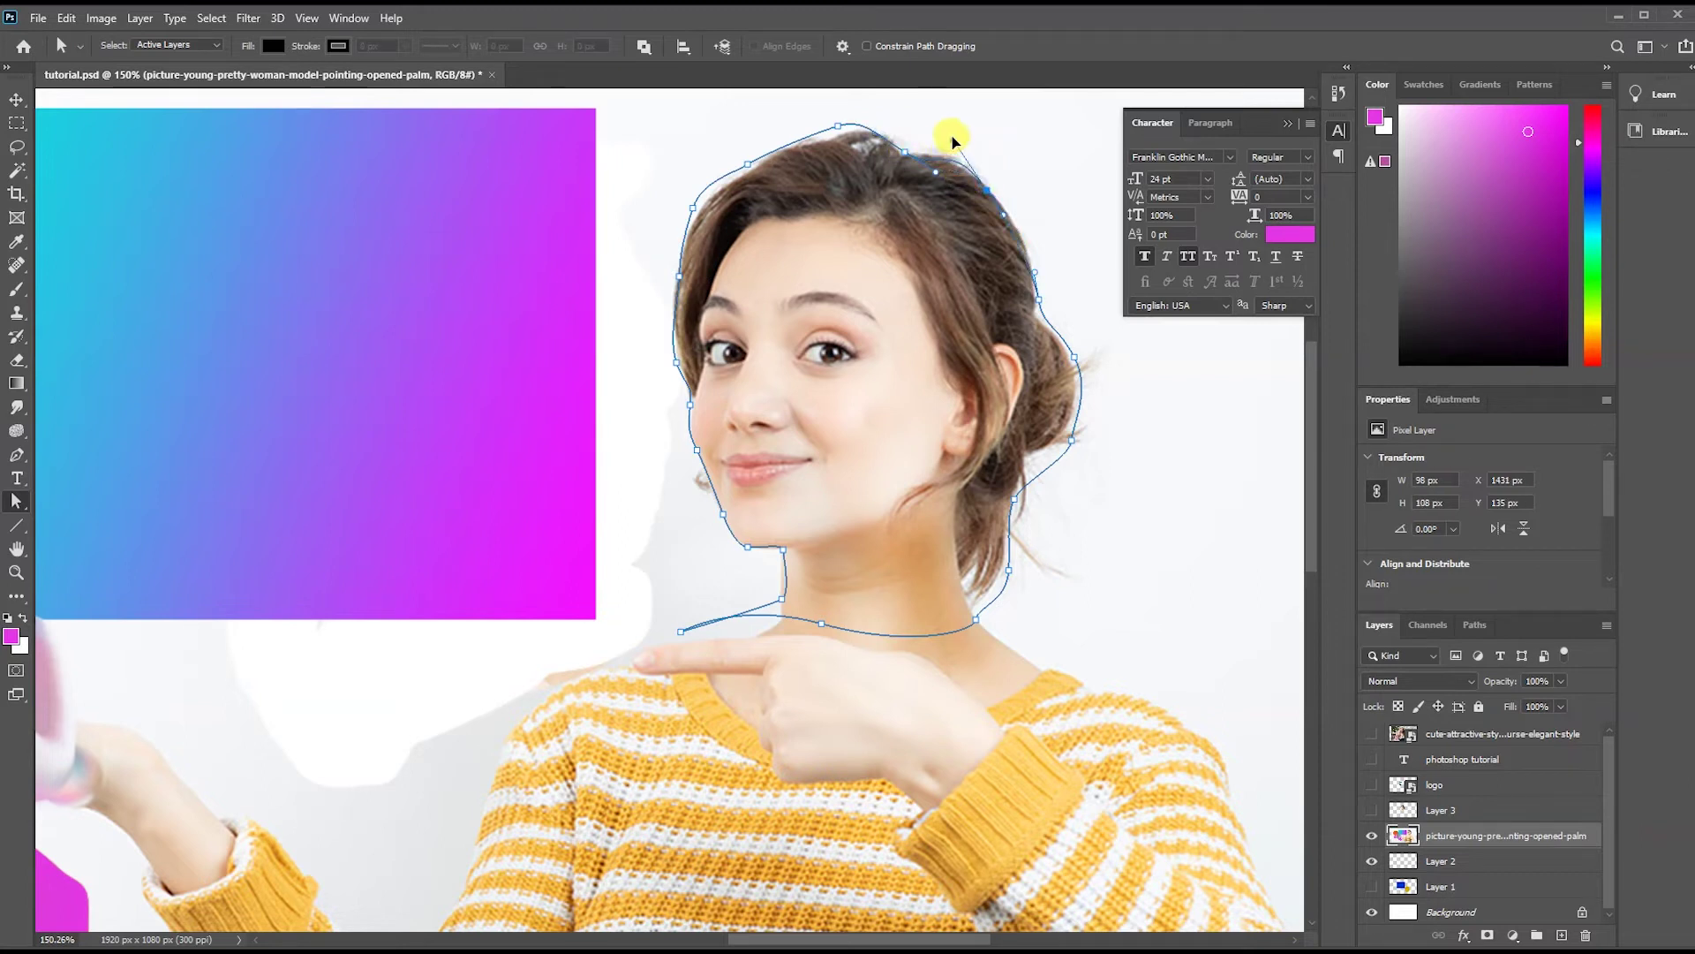
mouse_move(1038, 303)
left_mouse_down()
mouse_move(1037, 287)
mouse_move(1079, 378)
left_mouse_up()
left_click(1036, 286)
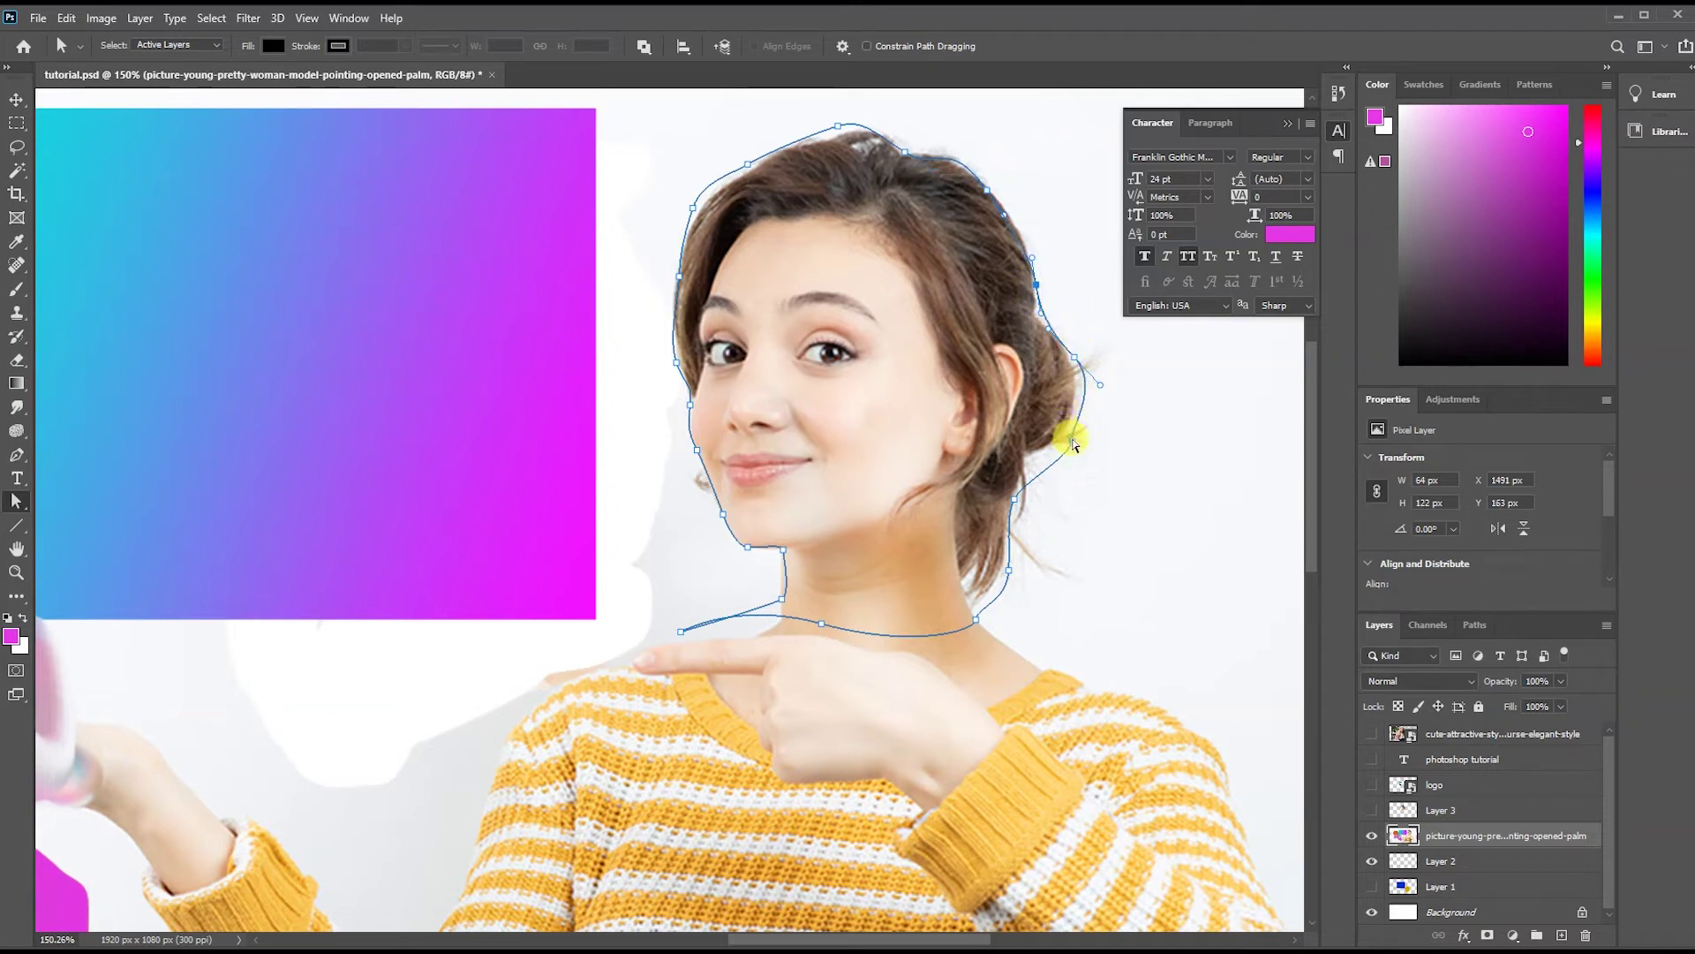
mouse_move(1062, 446)
left_mouse_down()
mouse_move(1093, 402)
mouse_move(1074, 369)
left_mouse_up()
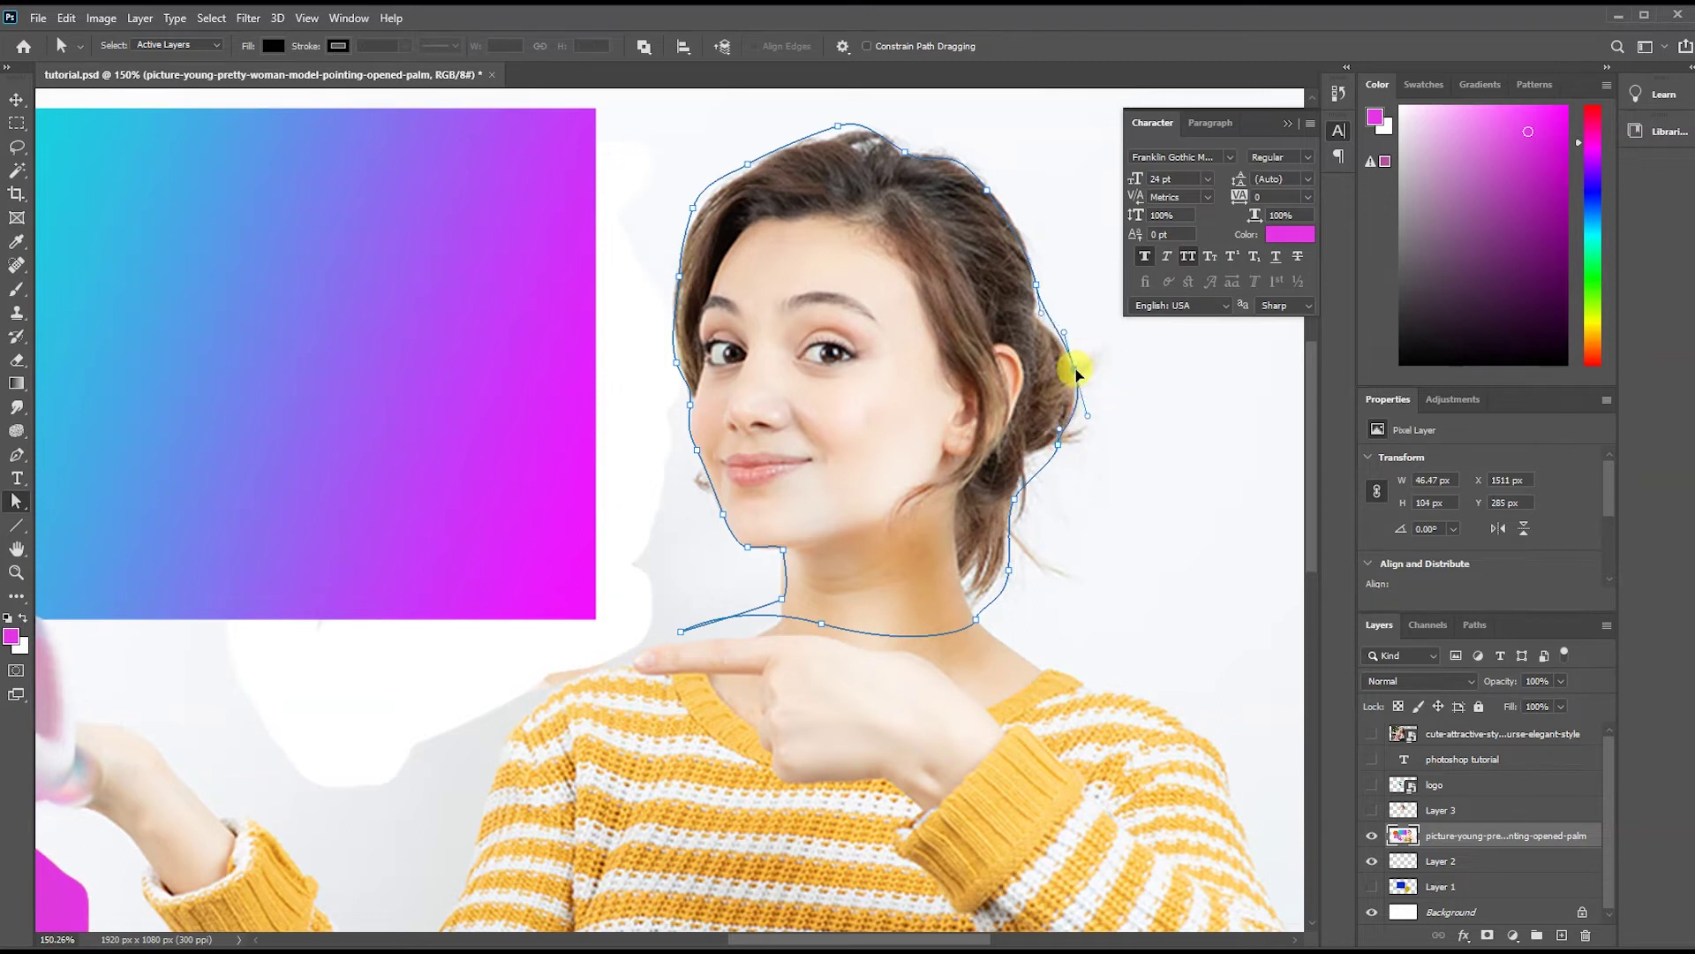
left_click(1040, 324)
mouse_move(1060, 450)
left_mouse_down()
mouse_move(1031, 450)
mouse_move(1068, 432)
left_mouse_up()
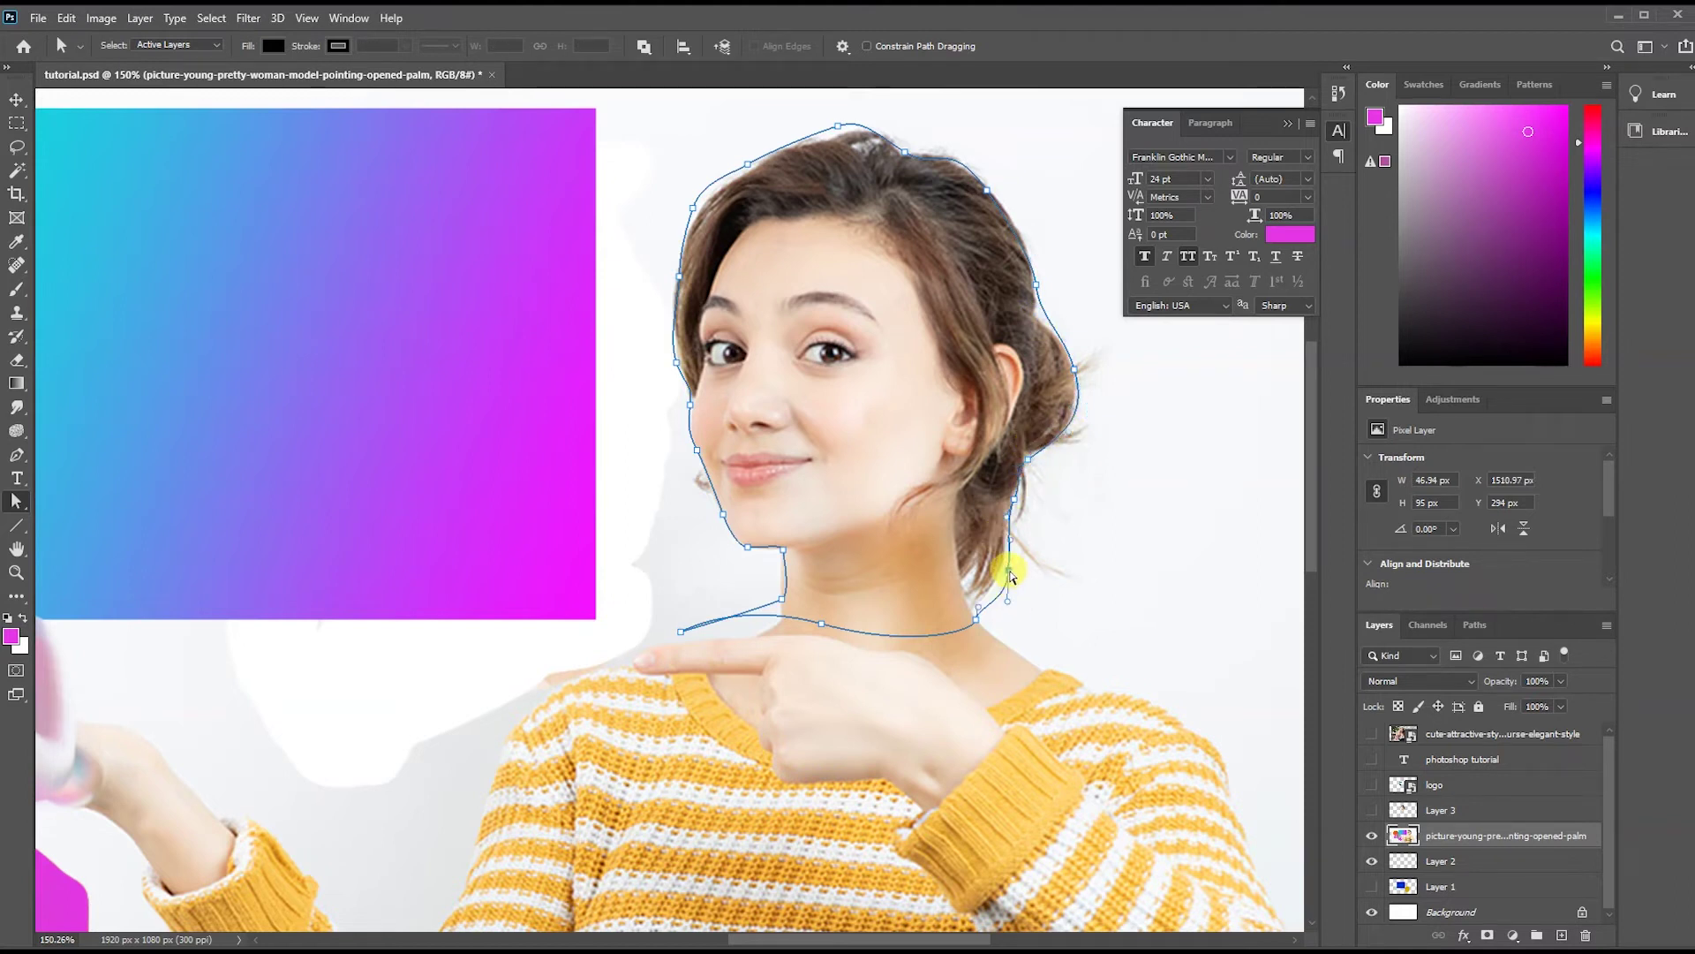
Adjust the anchors along the neck and upper-left hairline to hug the head.
left_click(1004, 571)
left_click_drag(980, 609, 980, 581)
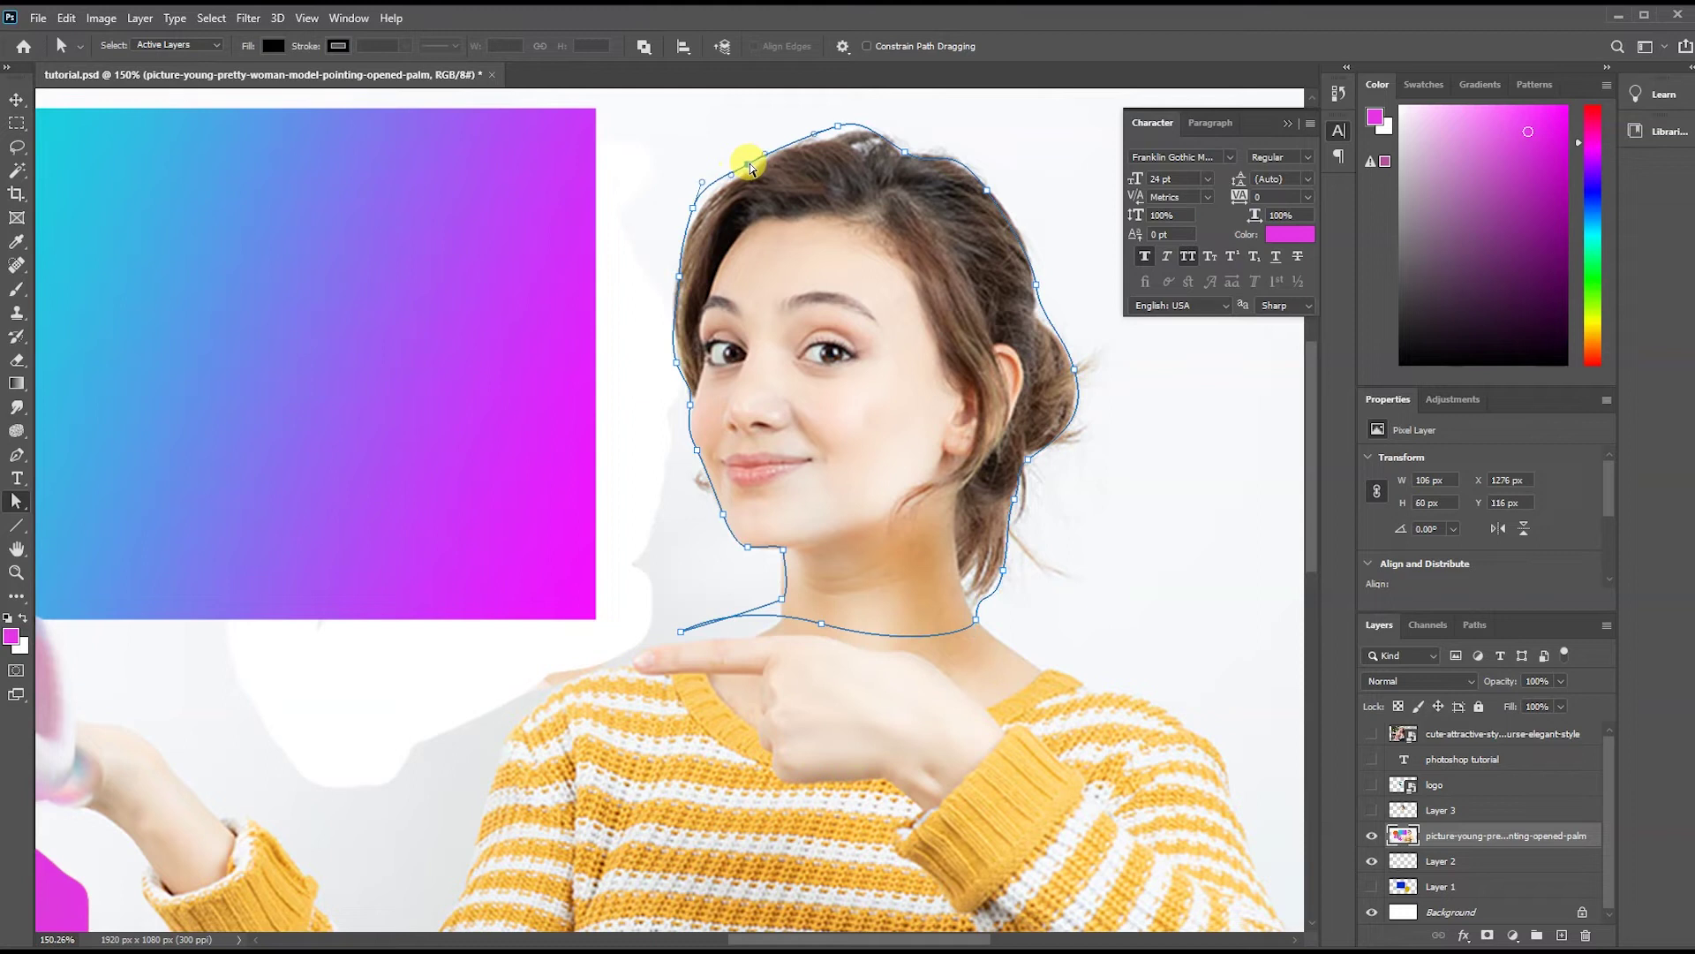
left_click(691, 212)
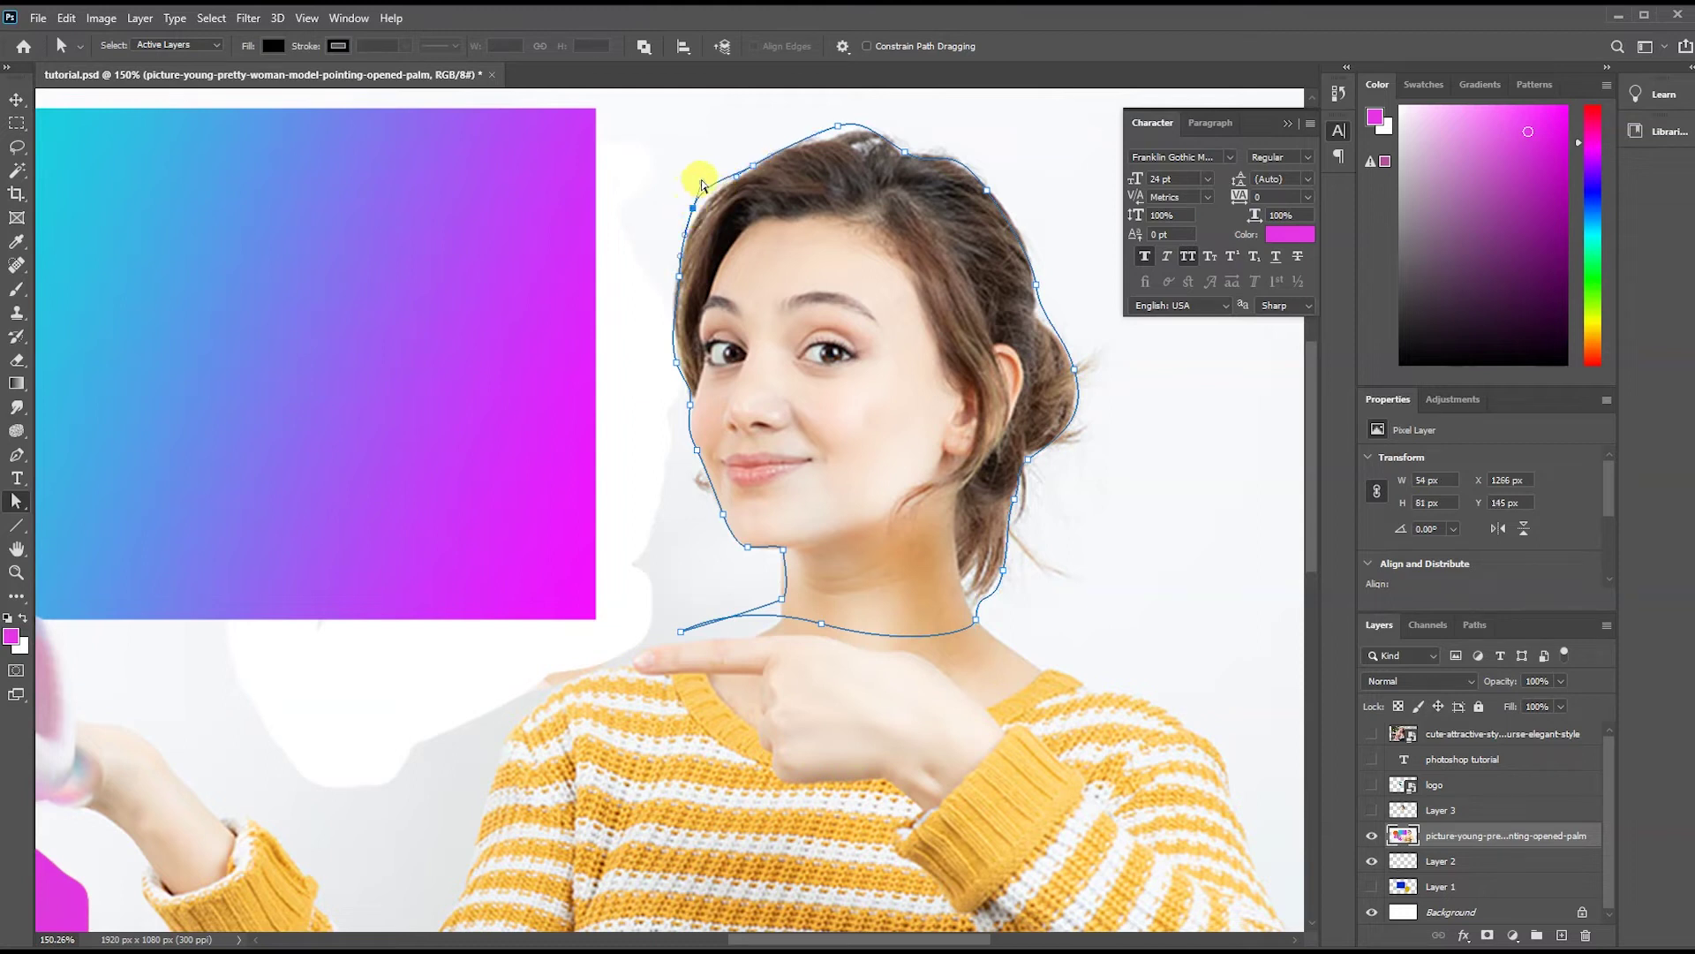
left_click_drag(692, 209, 698, 213)
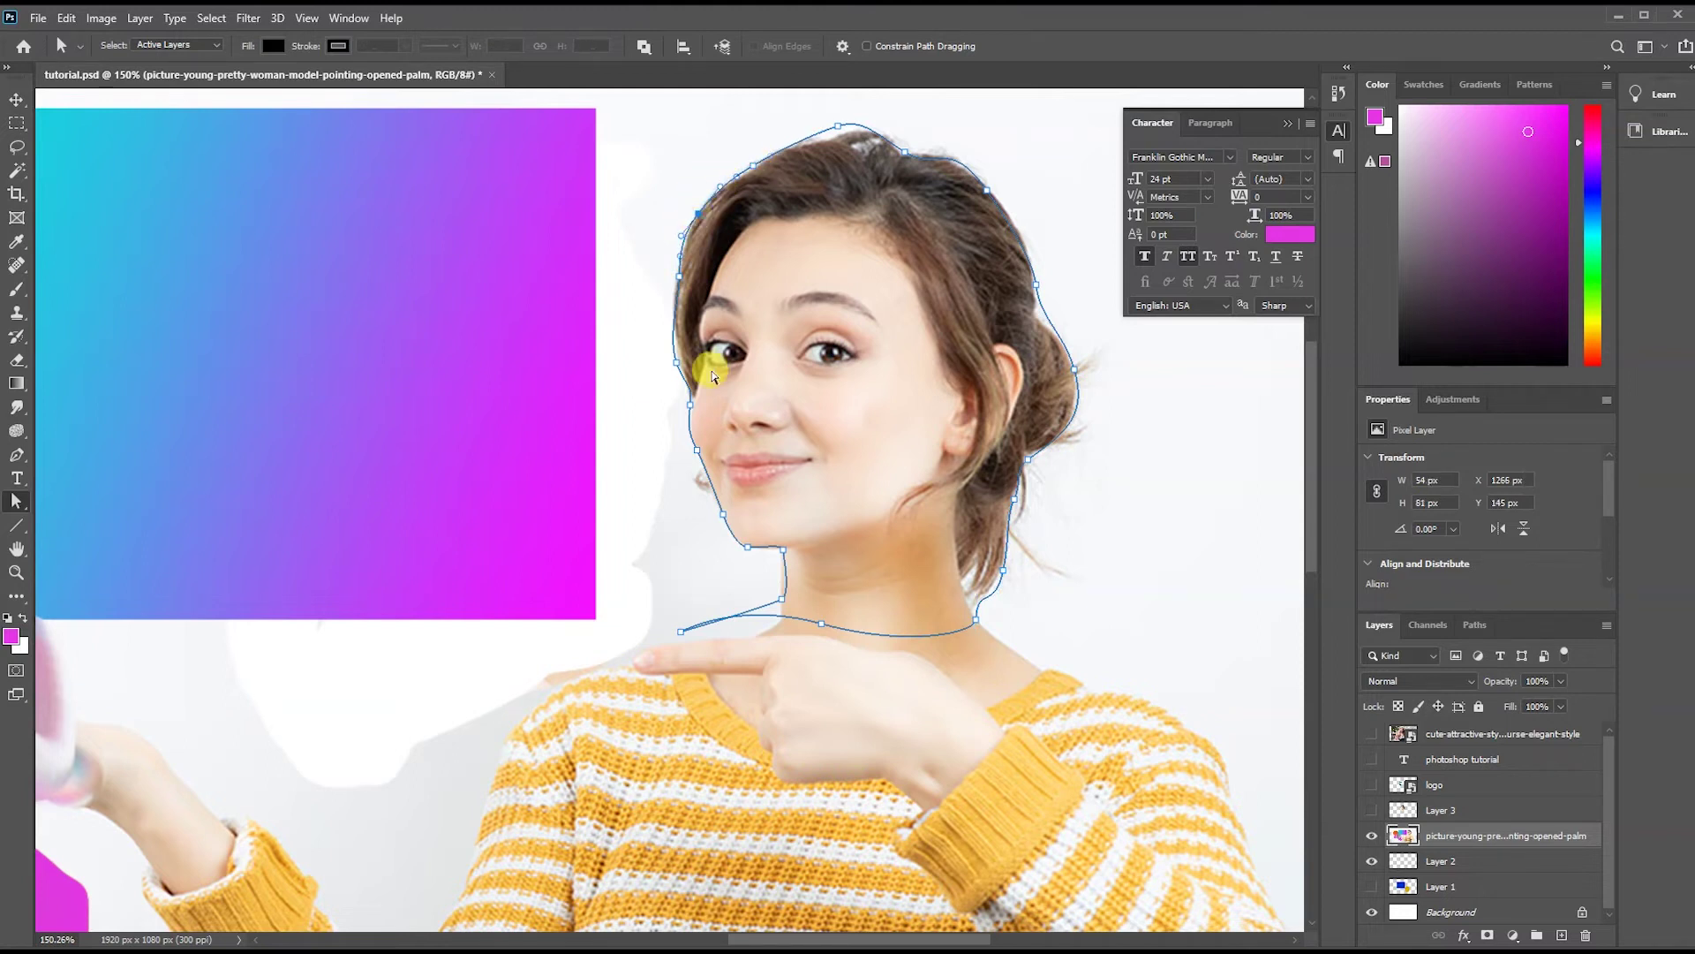
left_click(678, 358)
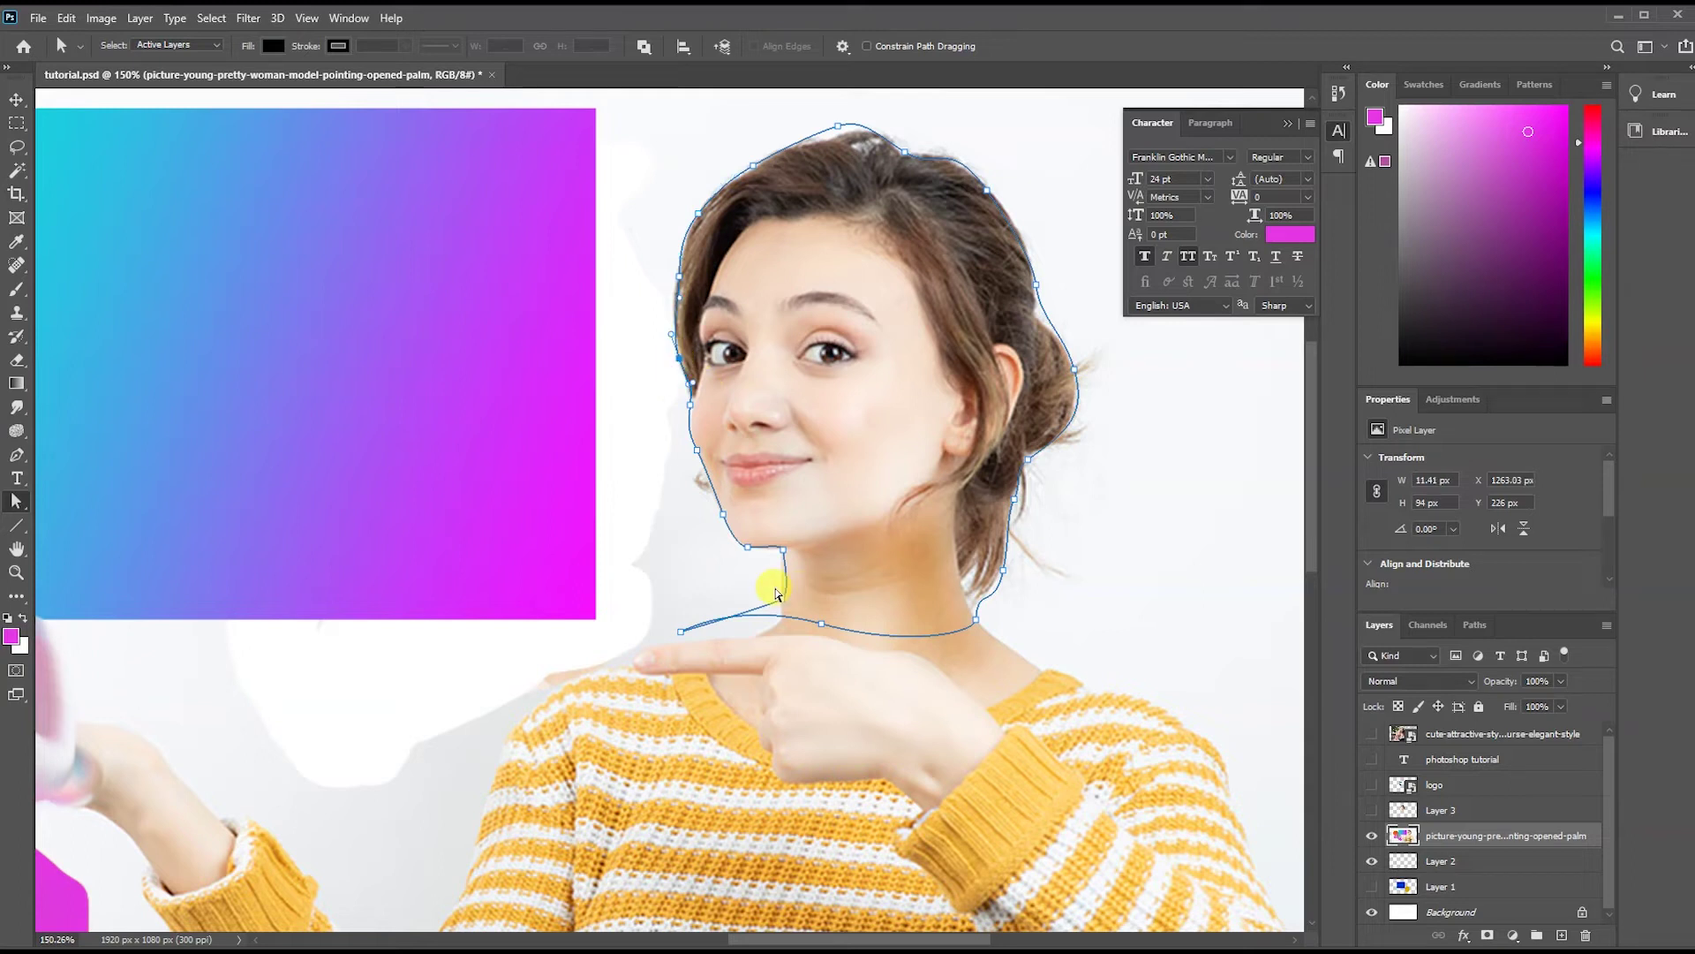
left_click_drag(781, 604, 775, 609)
Nudge the top hair anchor and convert the head path into a selection.
left_click_drag(841, 133, 853, 131)
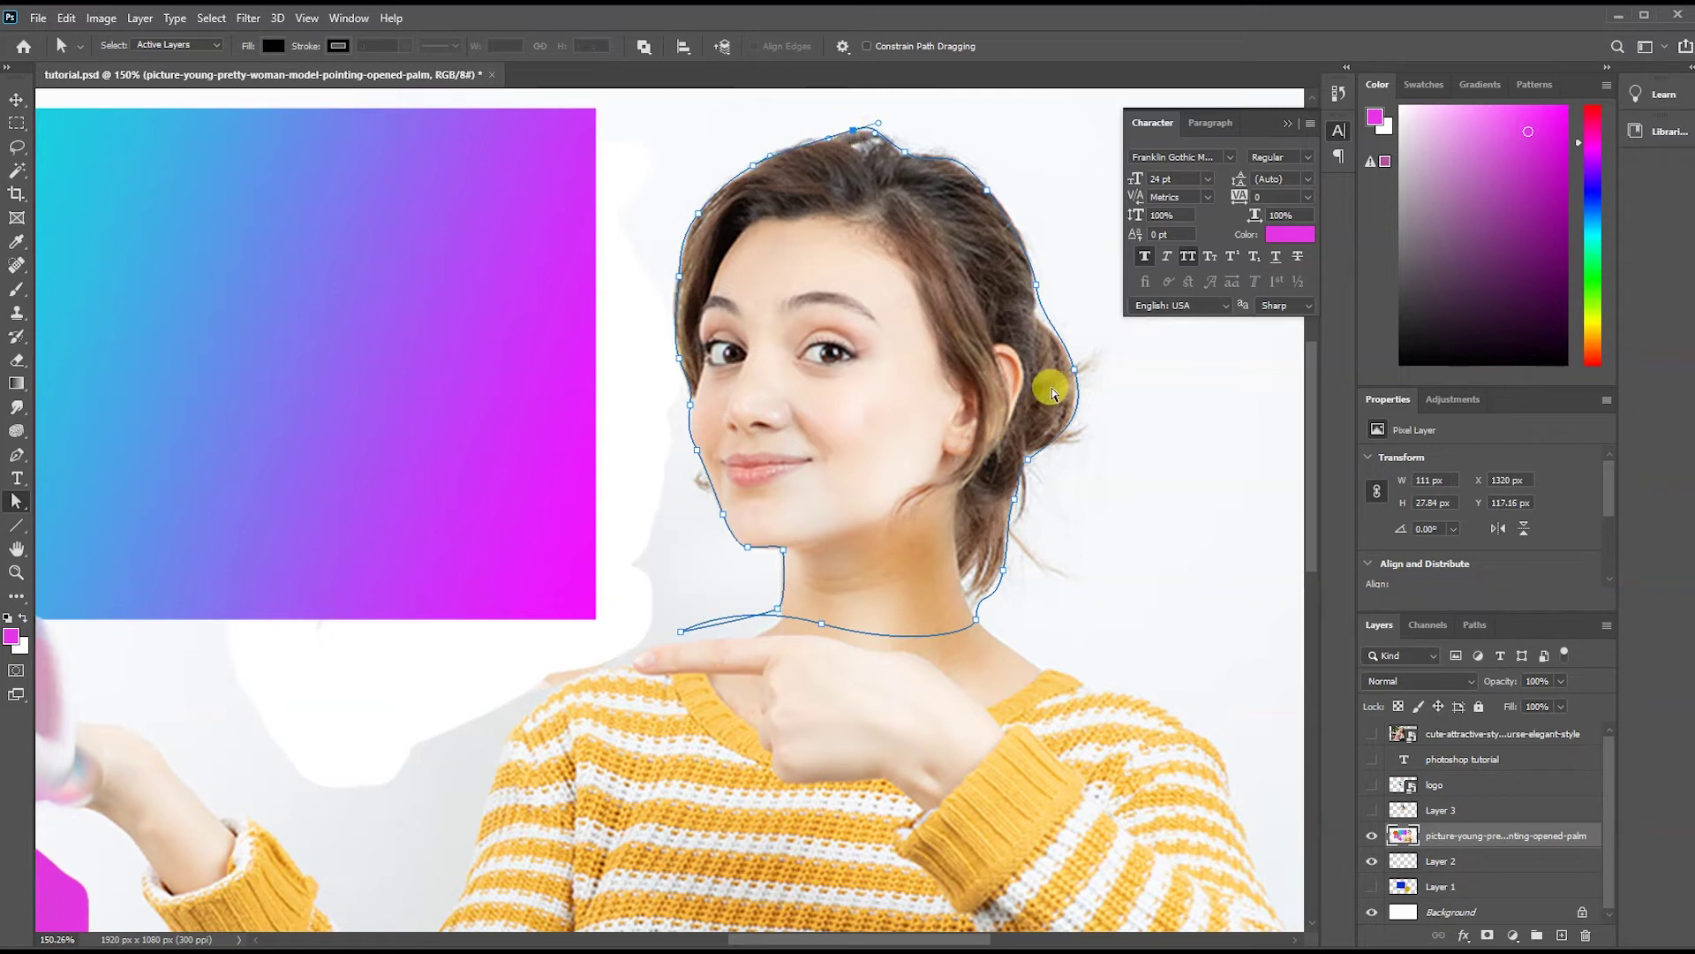
right_click(1040, 291)
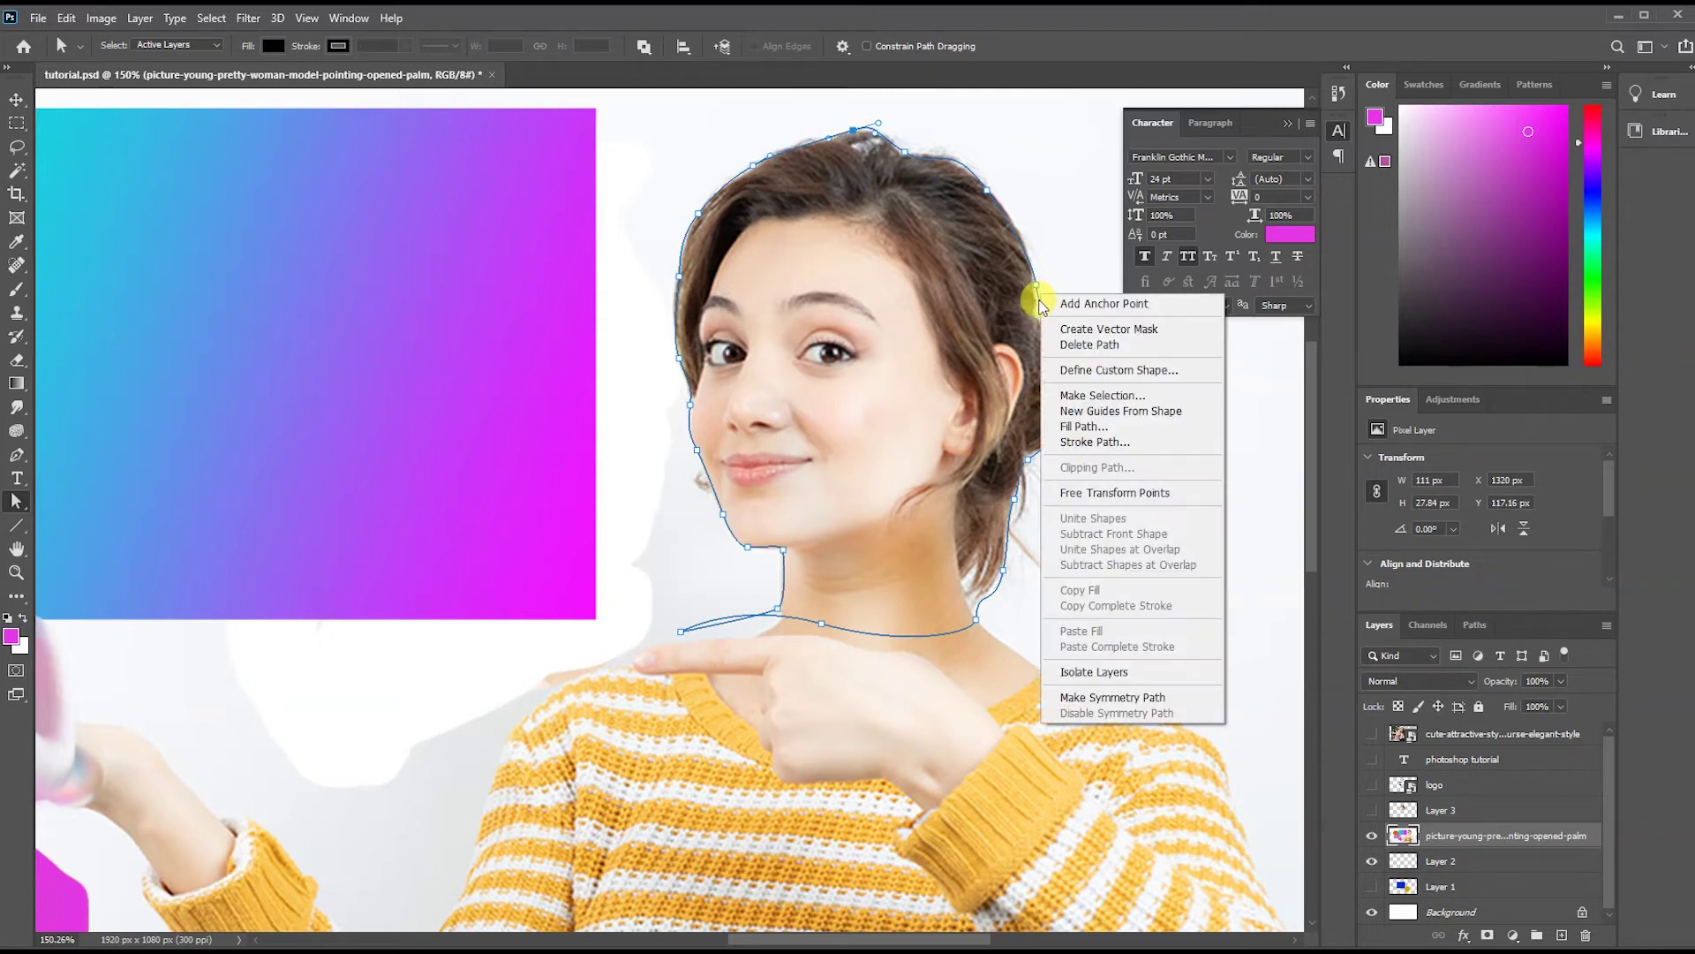
left_click(1091, 396)
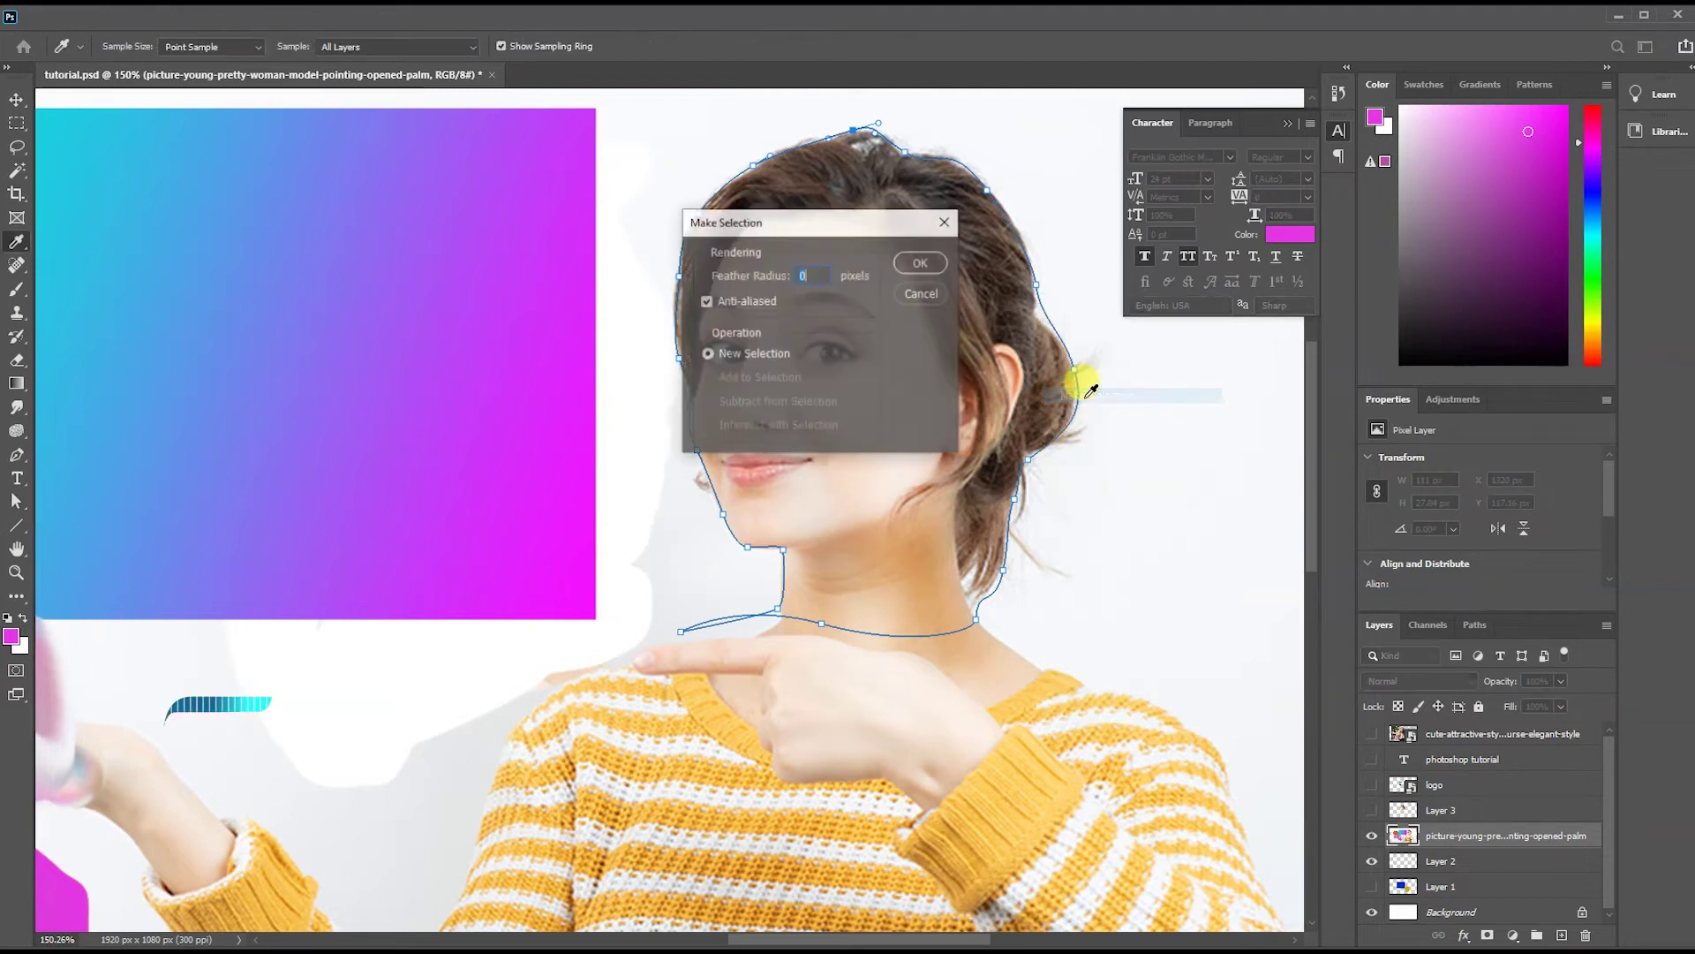
left_click(918, 268)
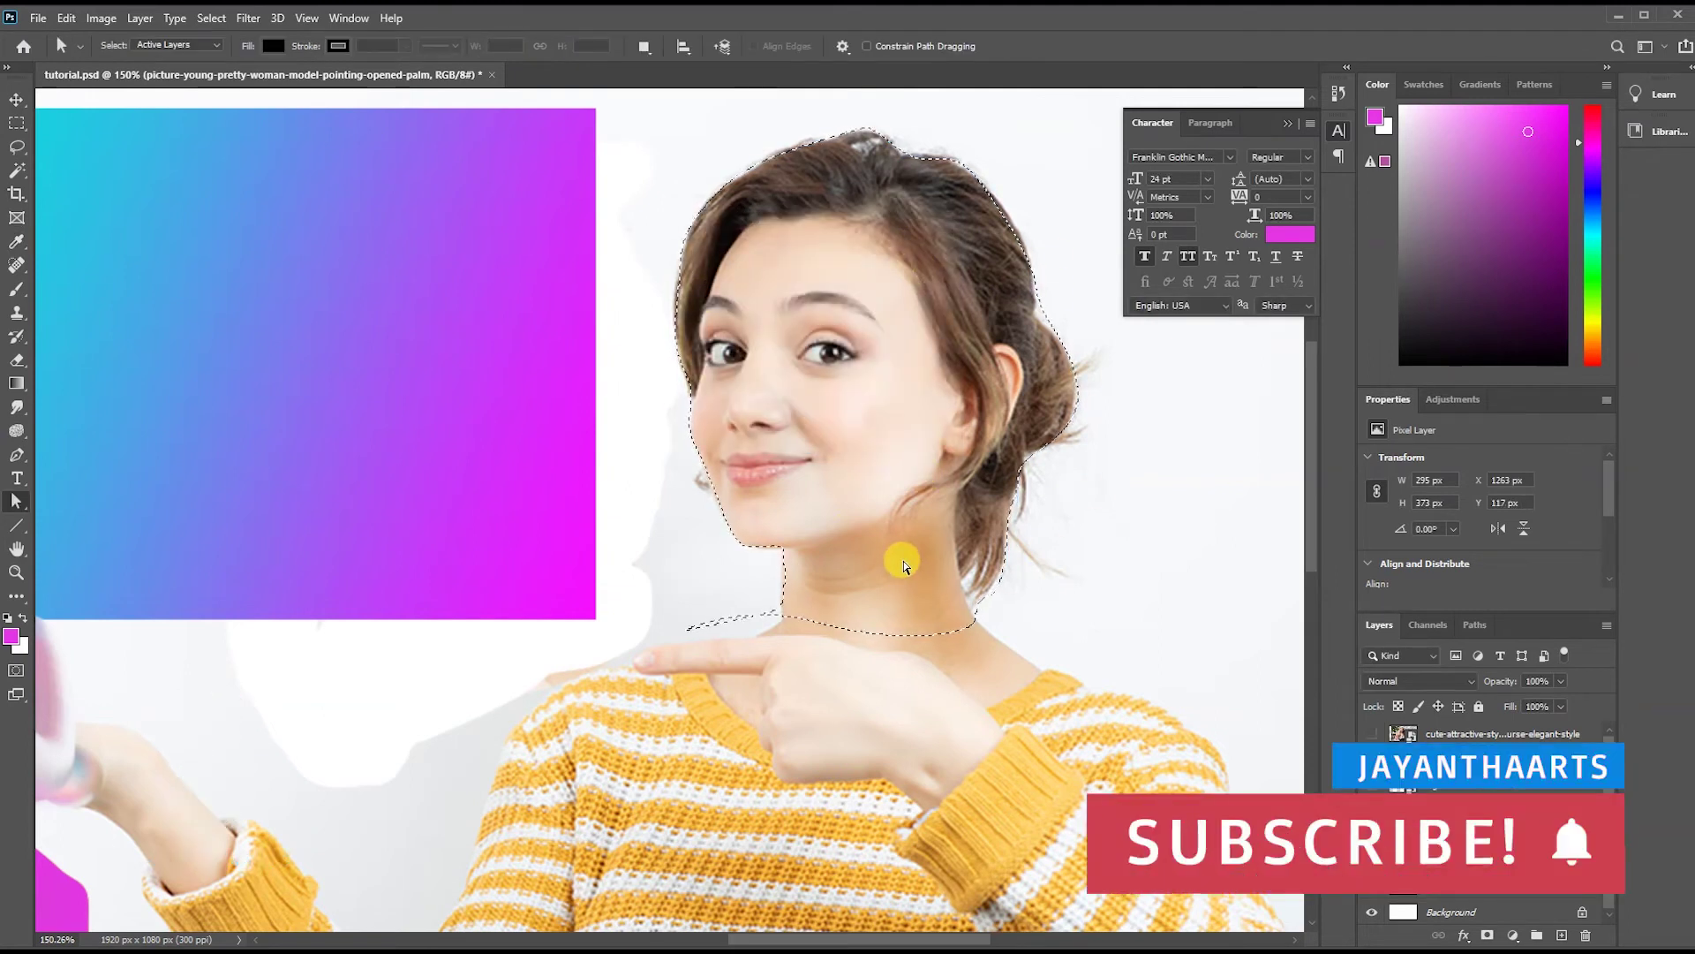
Copy and paste the head onto new Layer 4, hide the original photo, and reposition the cutout.
left_click(66, 18)
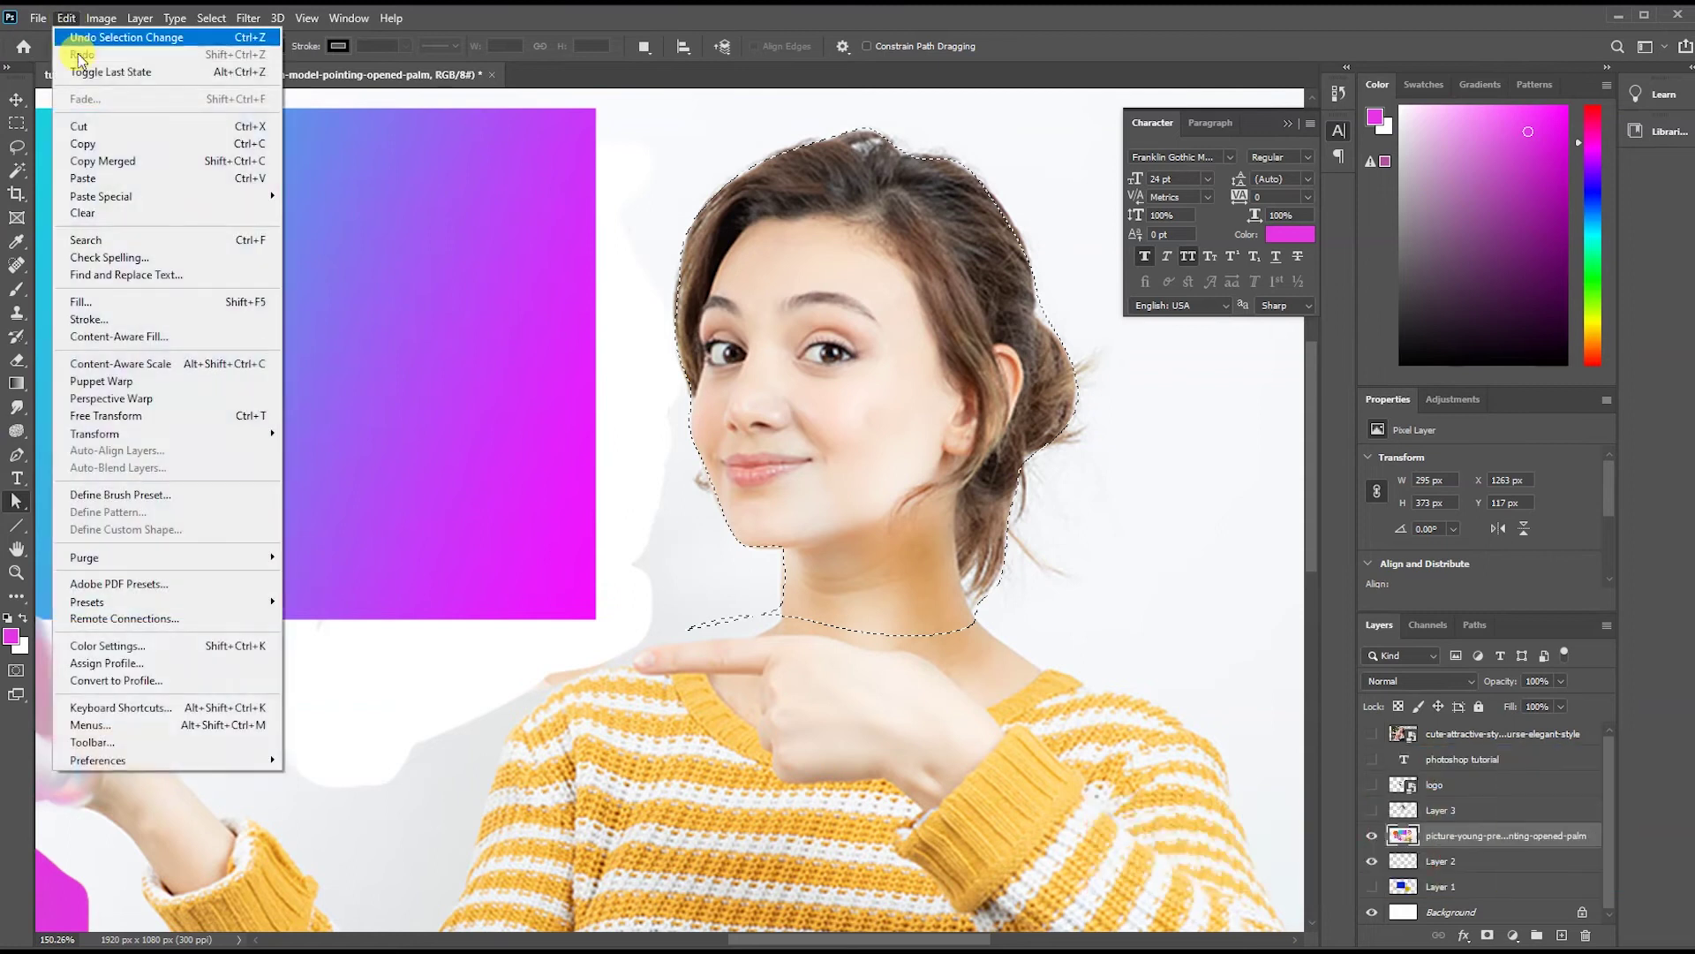
left_click(100, 145)
left_click(66, 18)
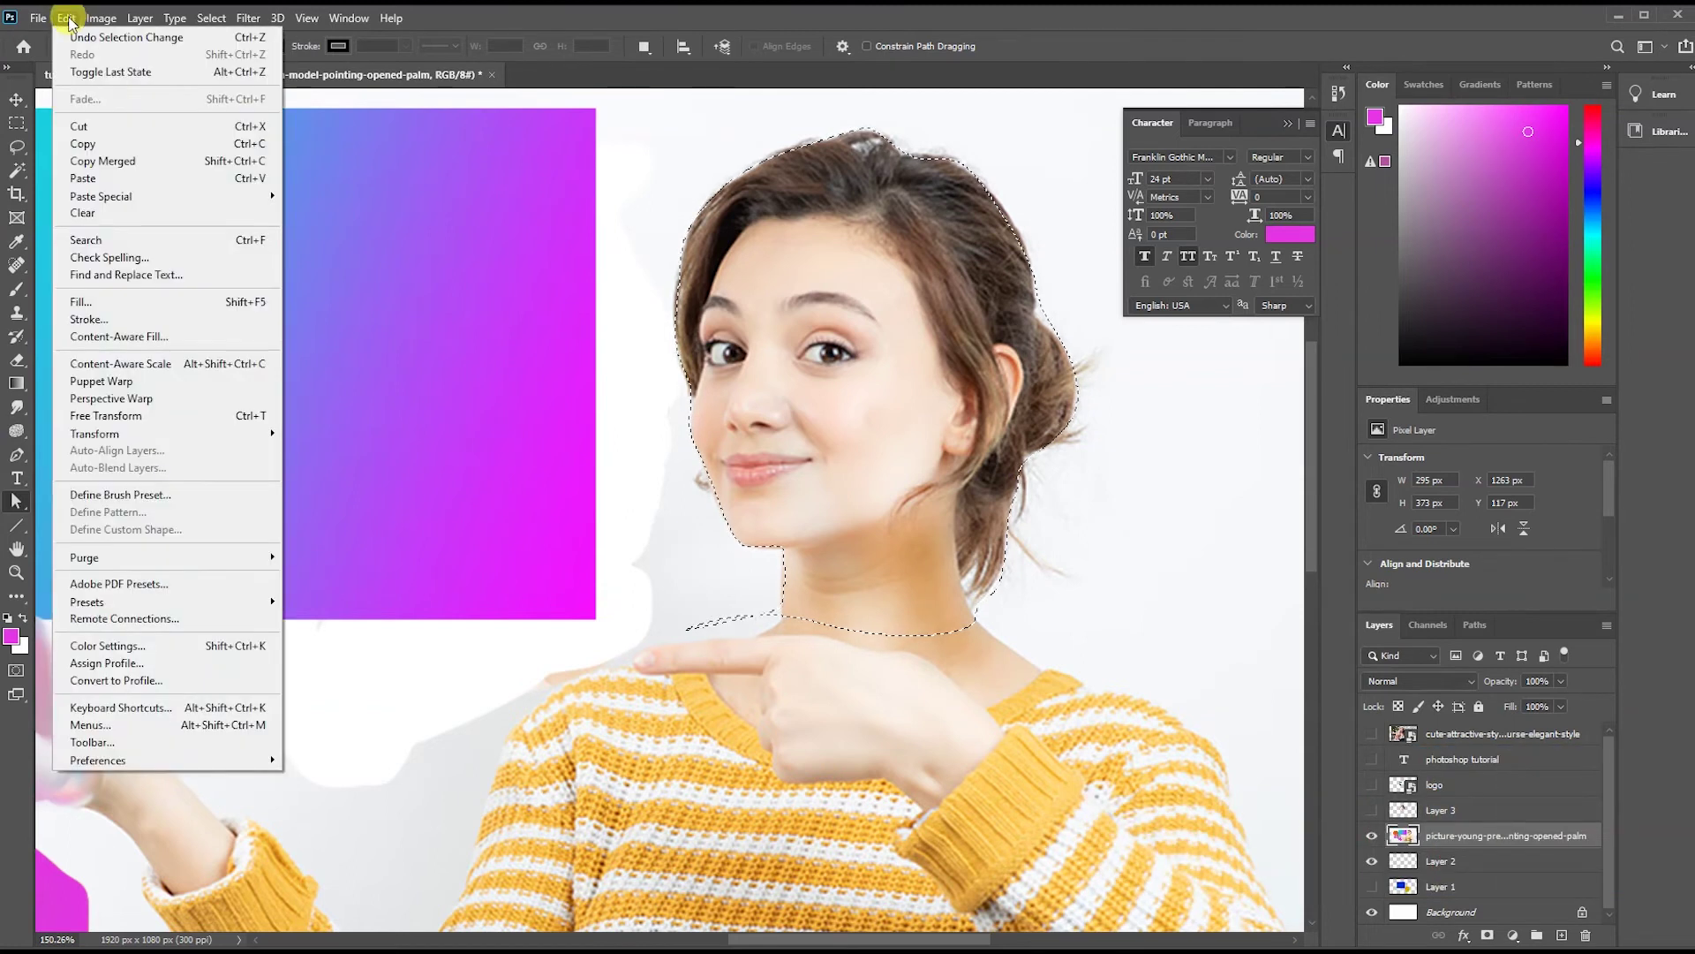
left_click(124, 179)
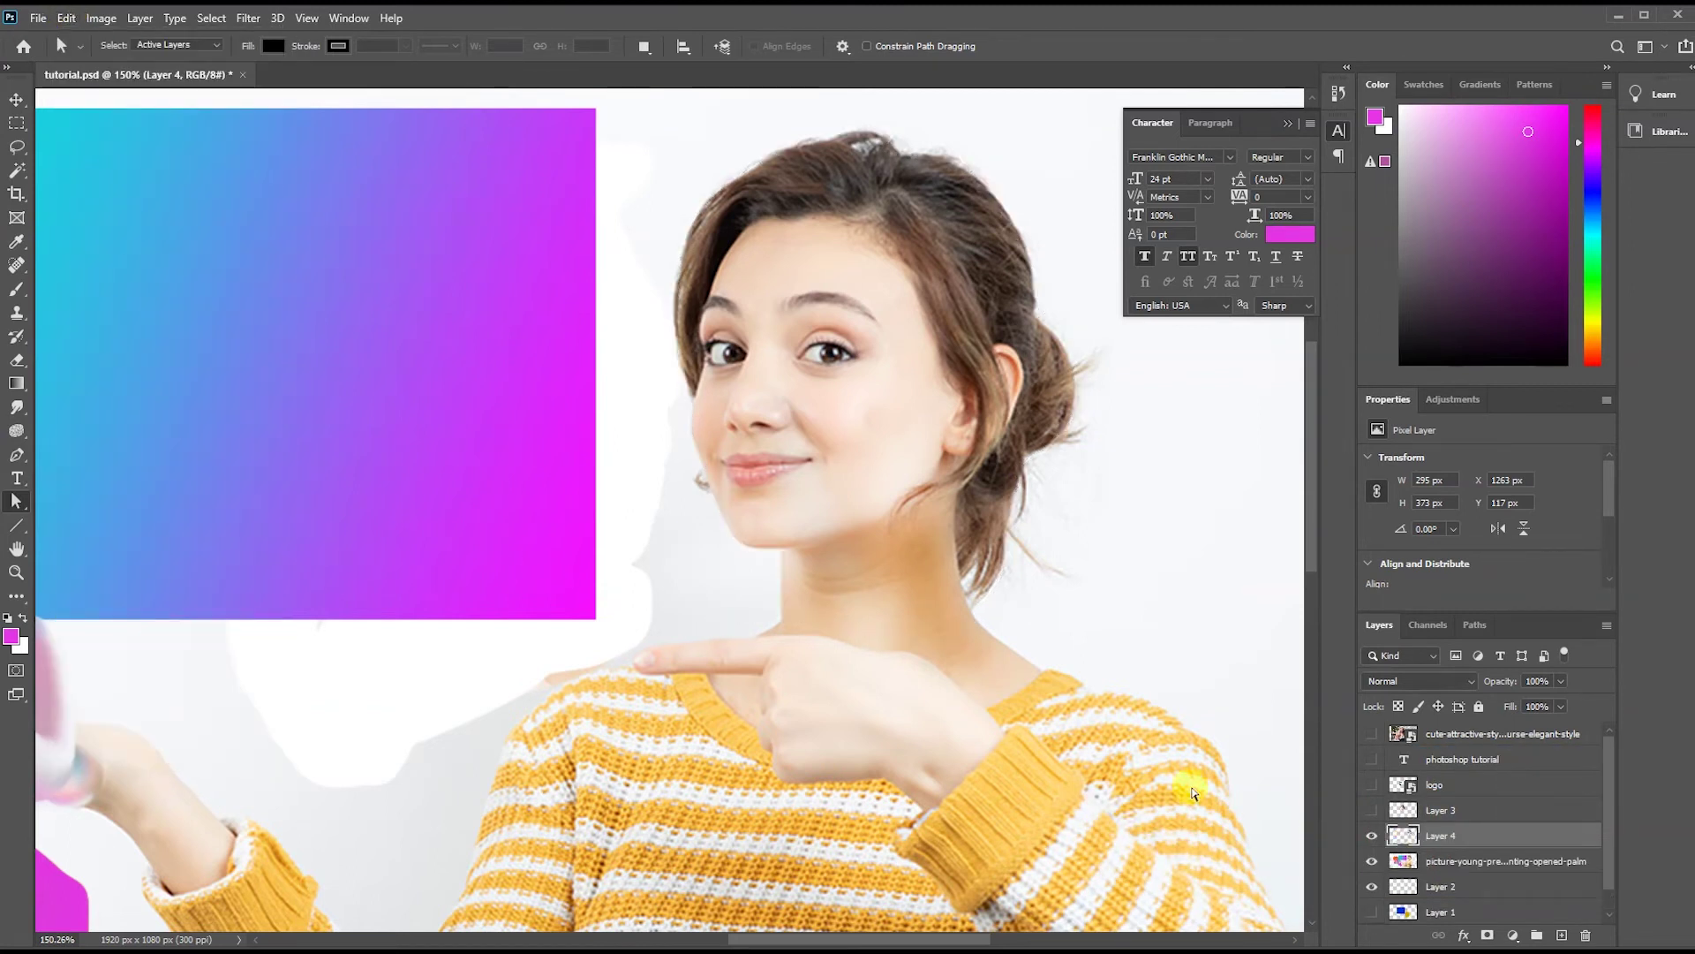
left_click(1371, 861)
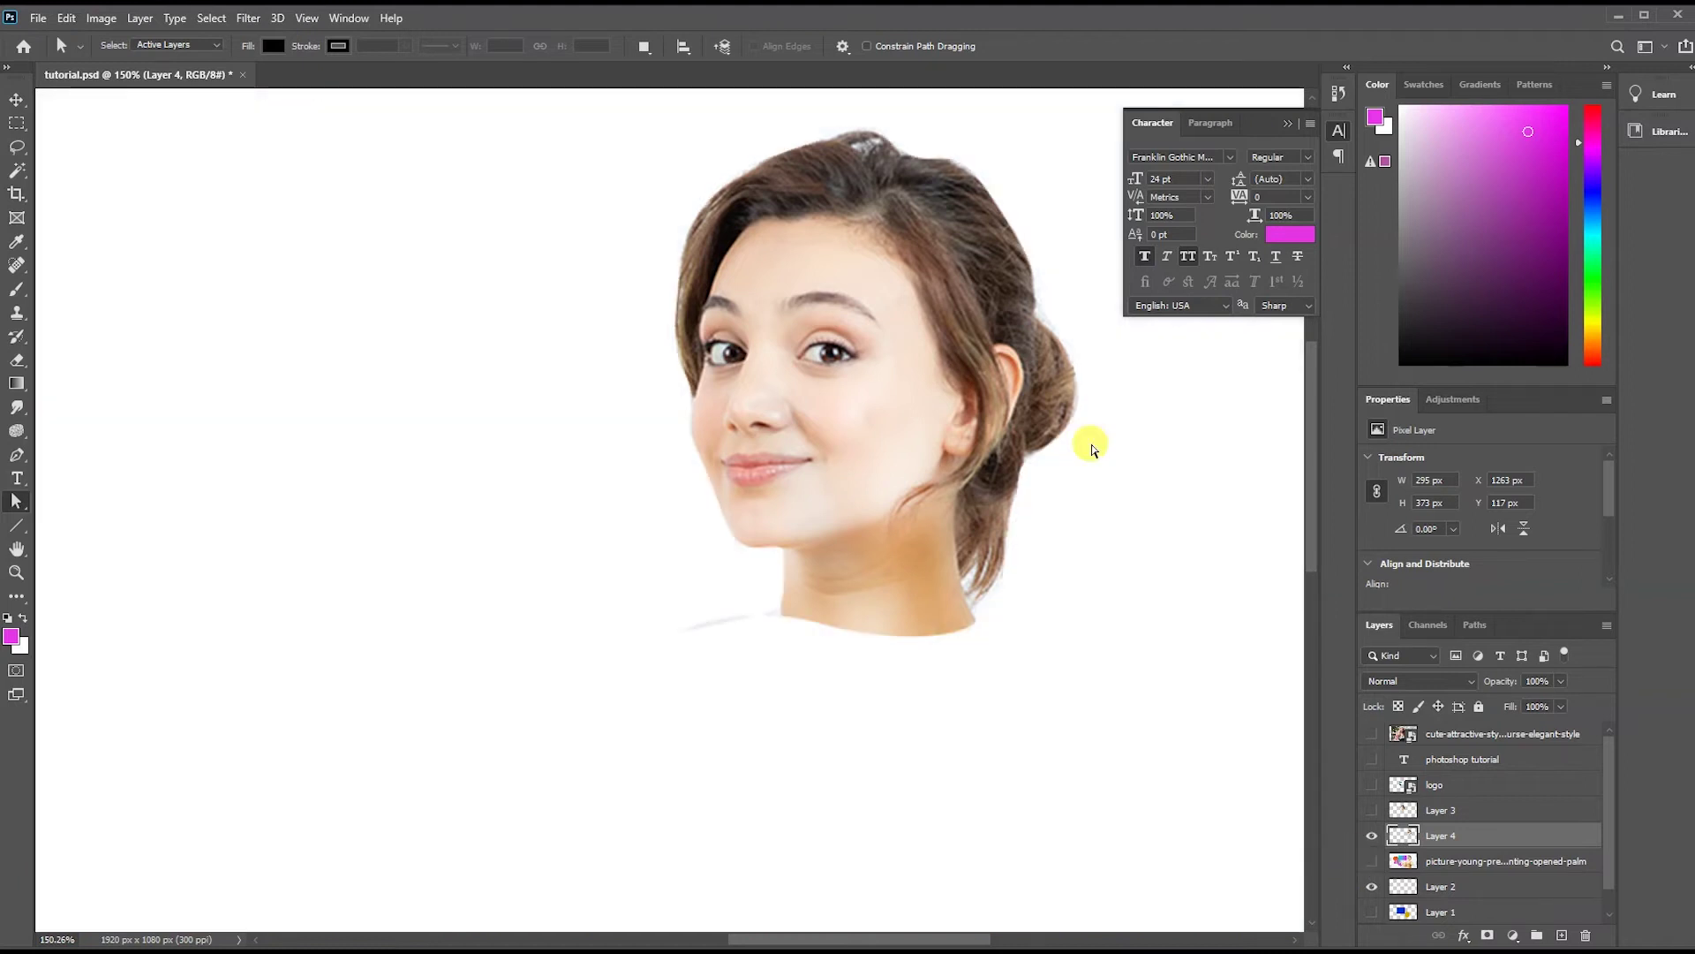
left_click(16, 99)
mouse_move(887, 366)
left_mouse_down()
mouse_move(566, 392)
mouse_move(588, 459)
left_mouse_up()
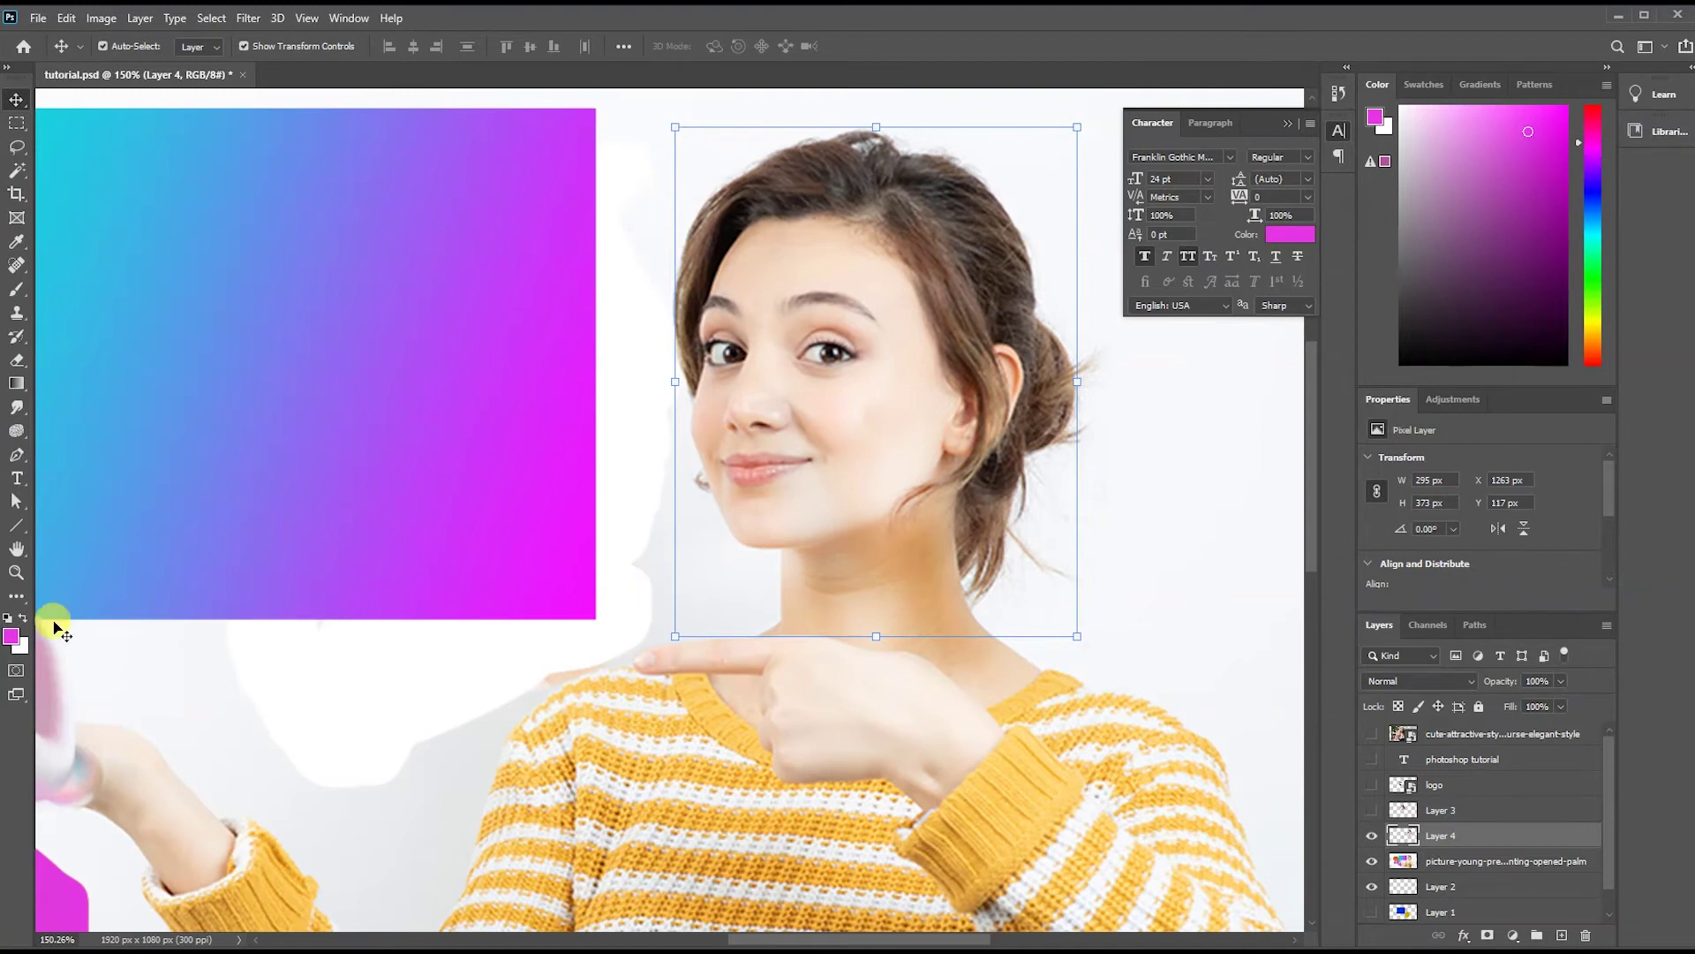
Zoom in on the mouth and start a pen path from the left lip corner along the upper lip.
left_click(17, 455)
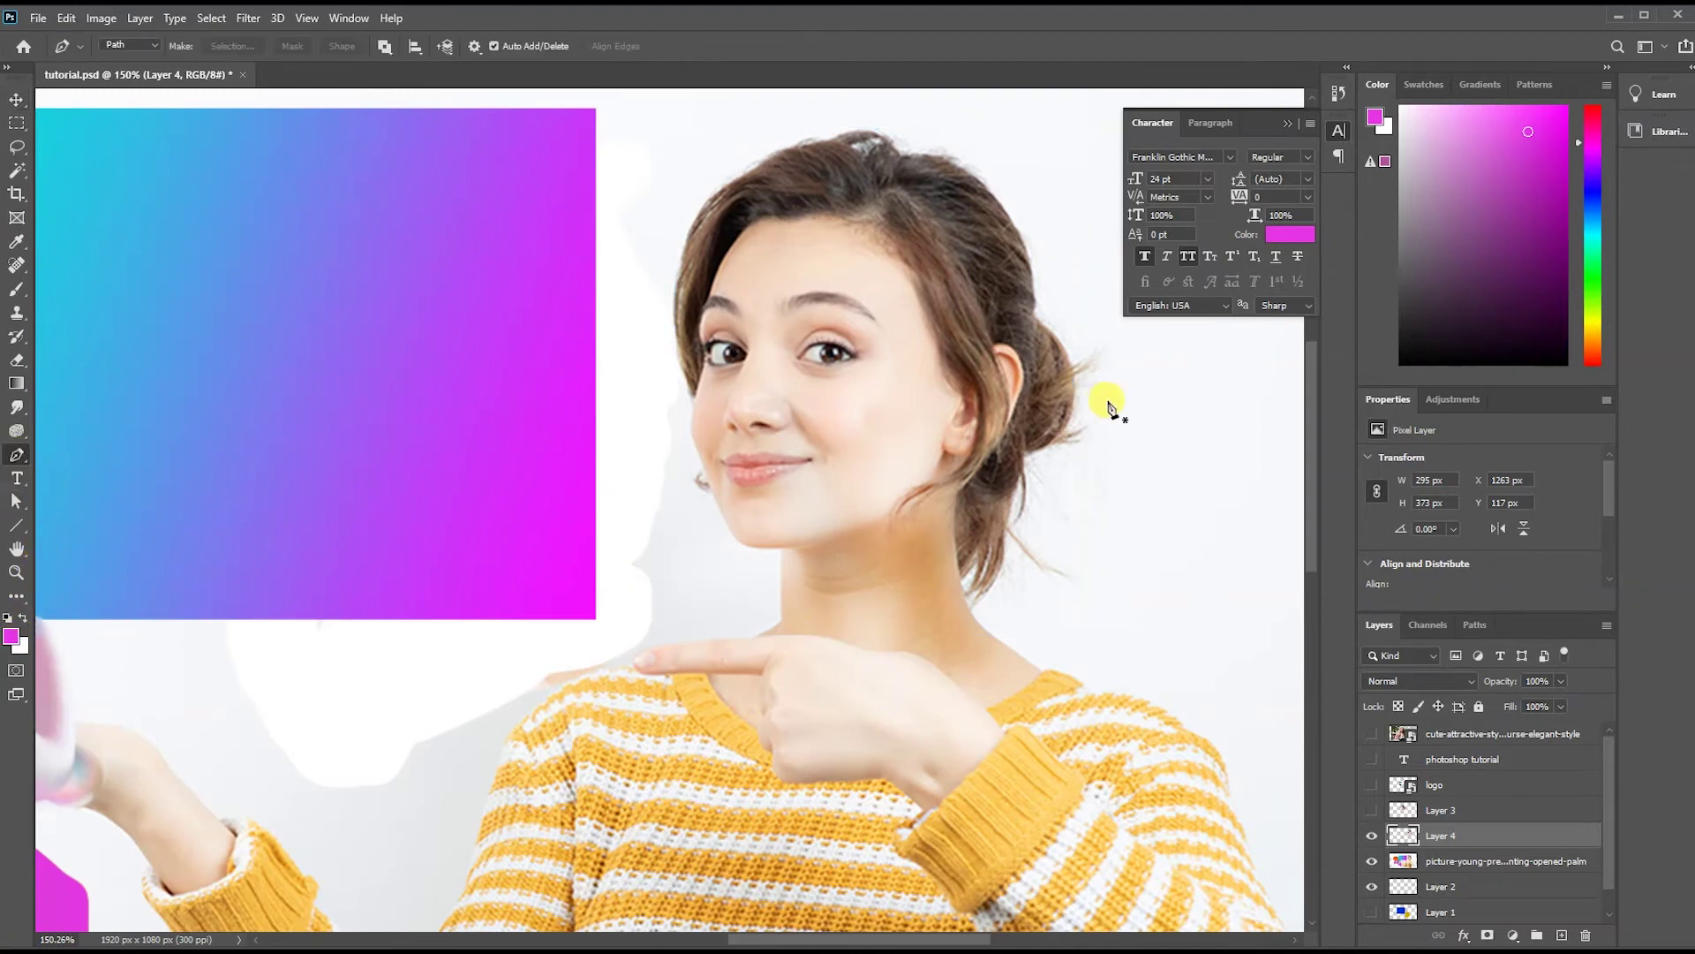
scroll(653, 518, "down", 3)
scroll(671, 530, "down", 2)
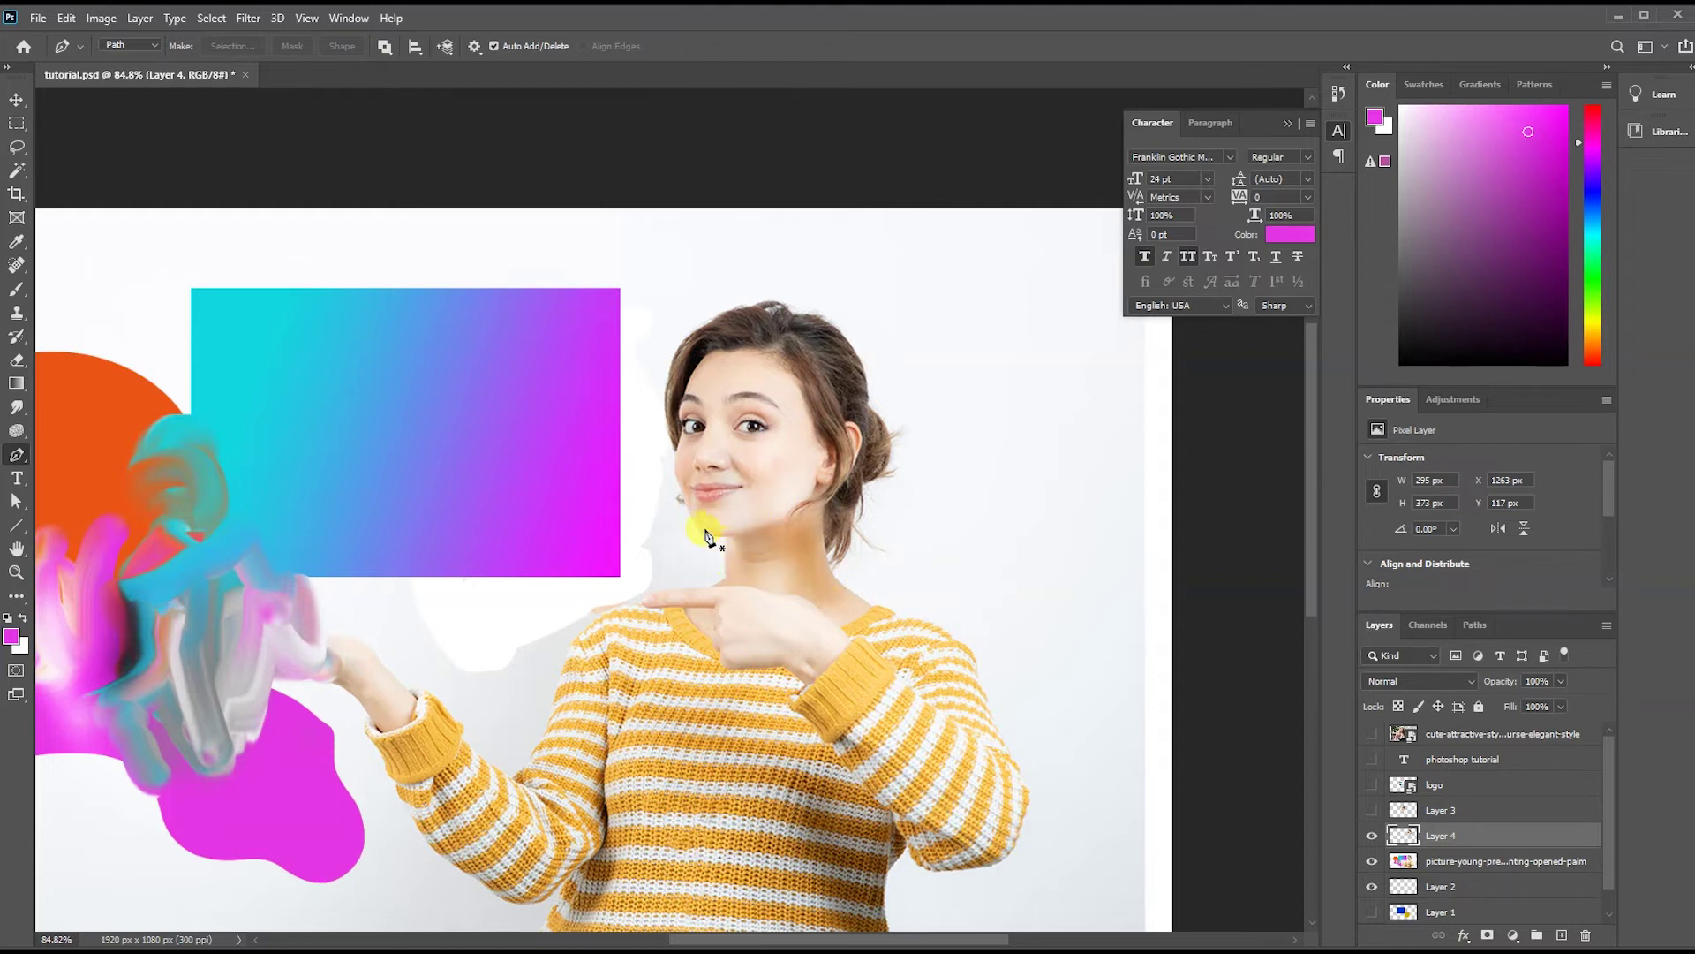
scroll(726, 545, "up", 1)
scroll(737, 534, "up", 2)
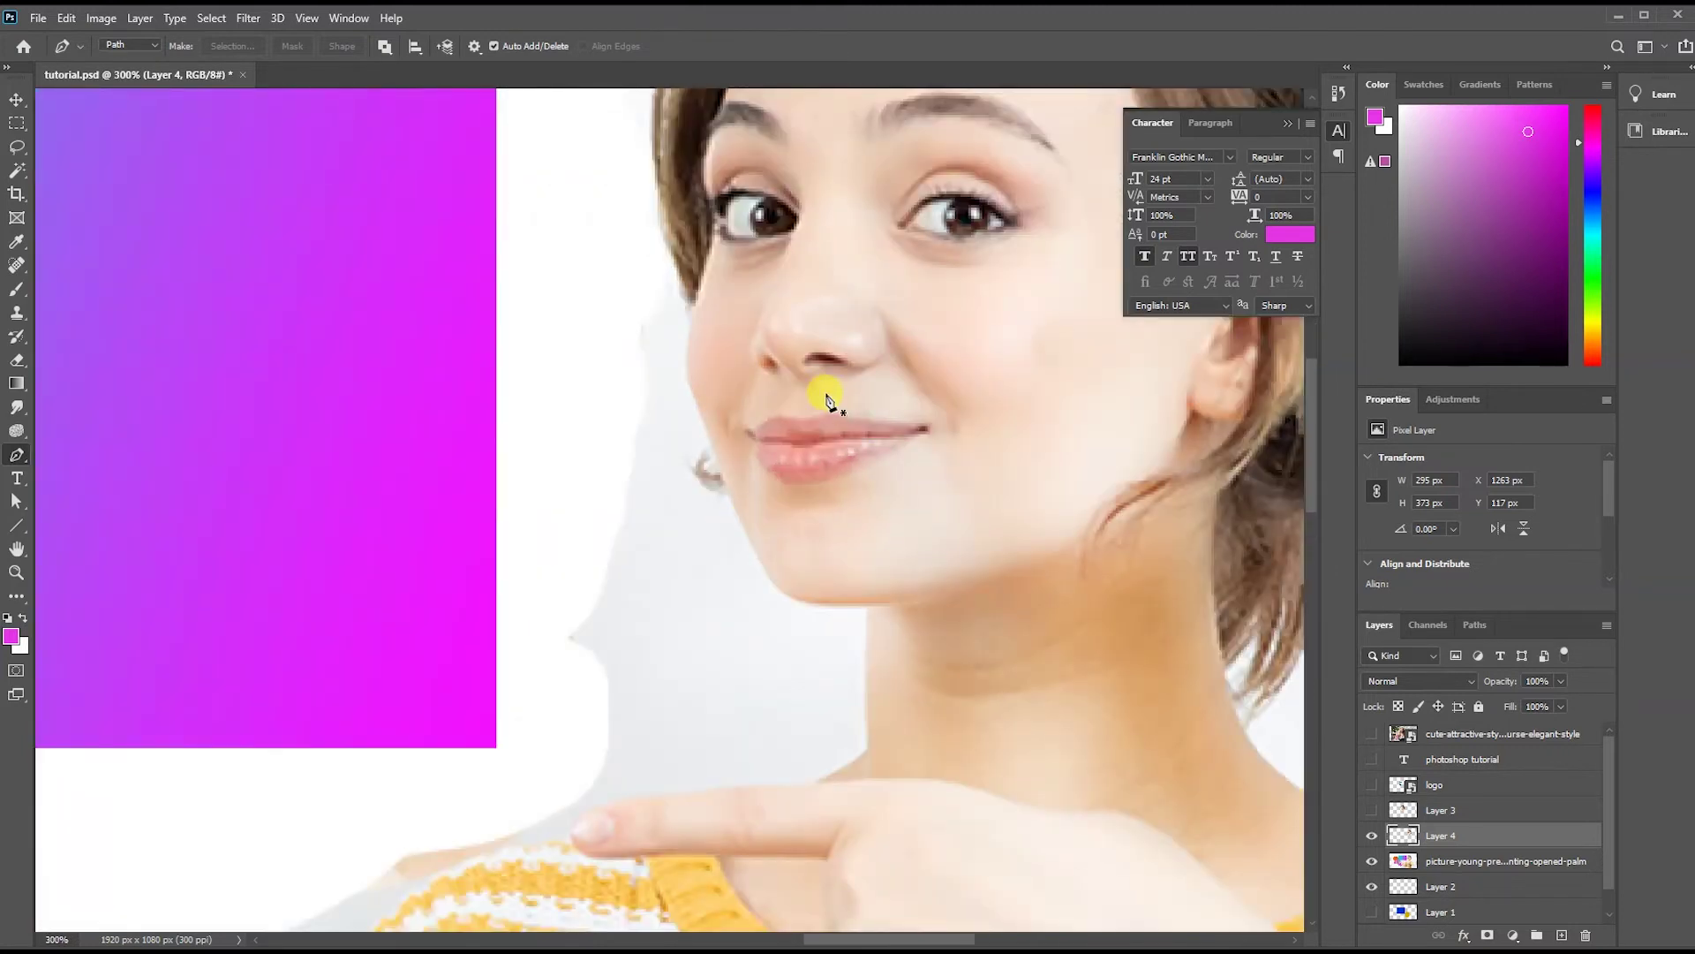
left_click(748, 434)
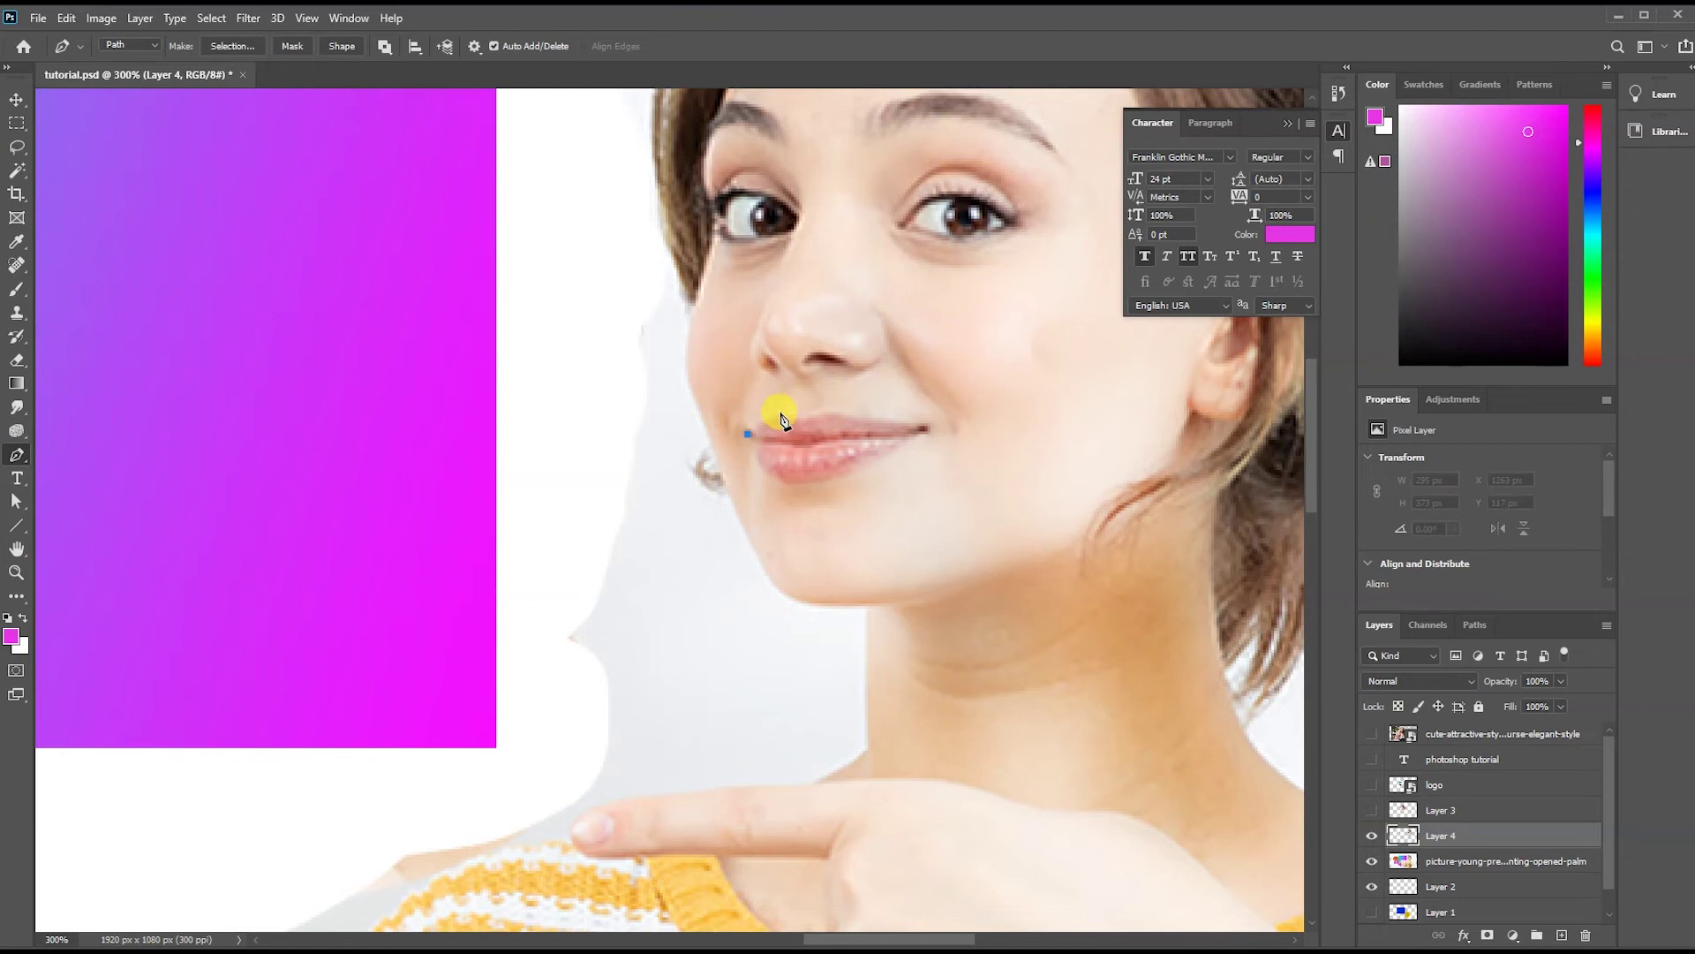
left_click_drag(793, 411, 810, 430)
left_click_drag(799, 424, 825, 415)
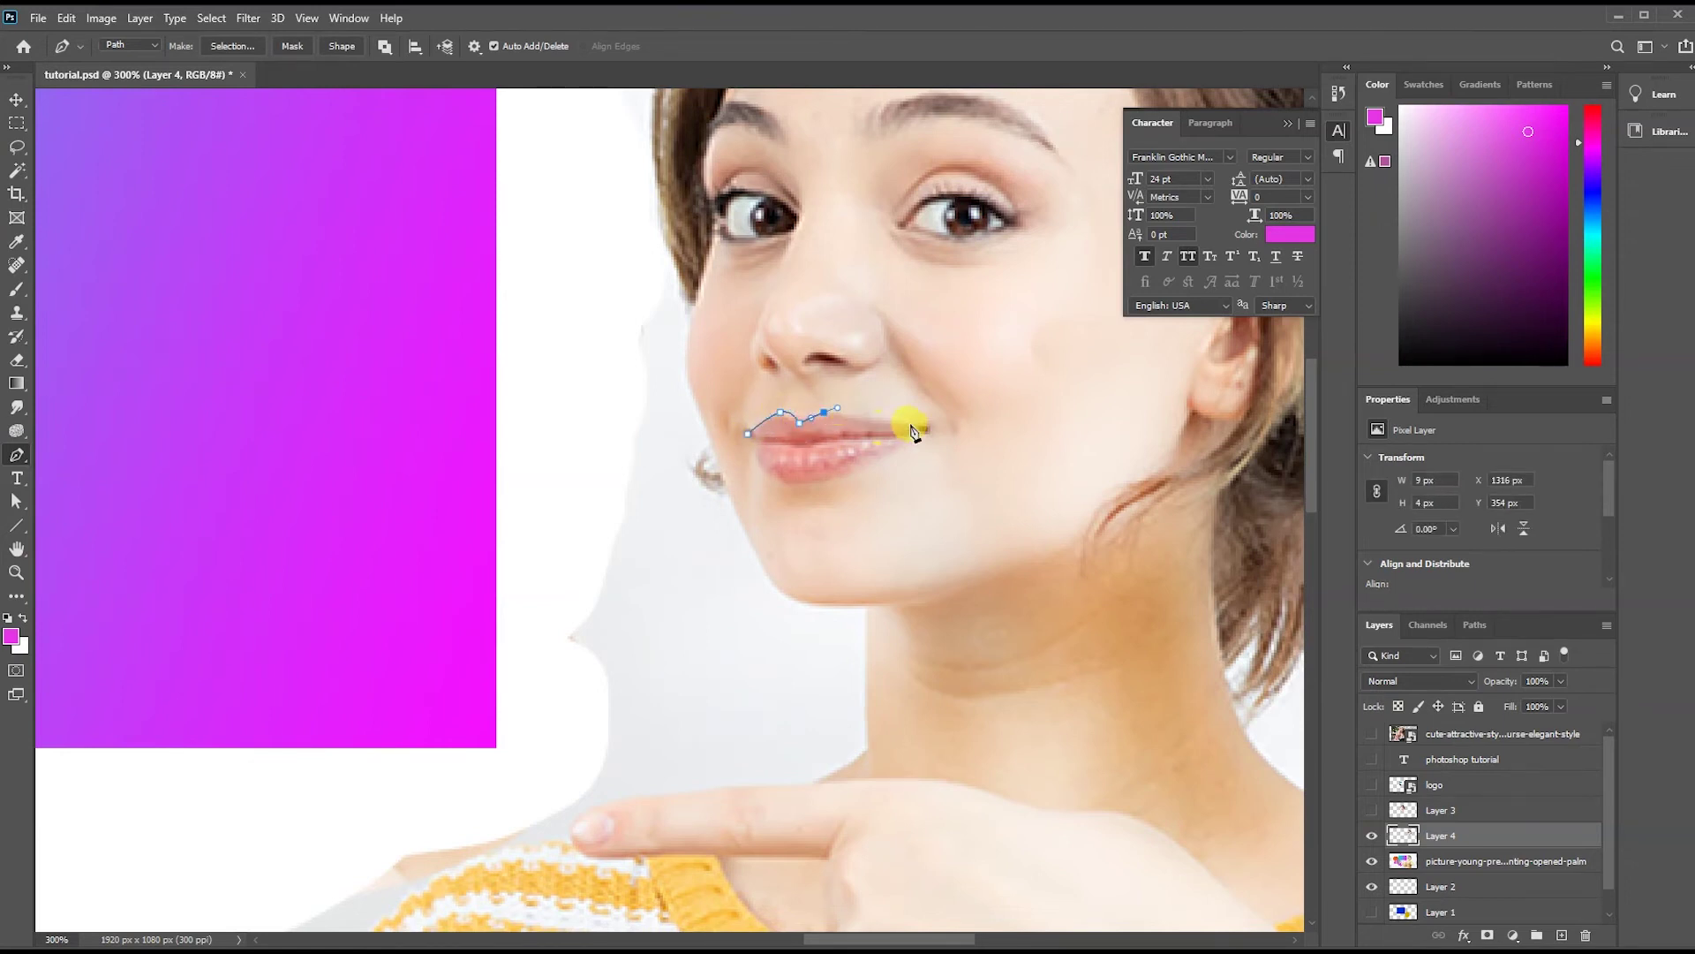
Continue around the right corner and lower lip, closing the lip path.
left_click_drag(923, 427, 948, 422)
left_click_drag(937, 430, 930, 442)
left_click(869, 466)
mouse_move(802, 483)
left_mouse_down()
mouse_move(766, 482)
mouse_move(753, 442)
mouse_move(733, 446)
left_mouse_up()
right_click(886, 451)
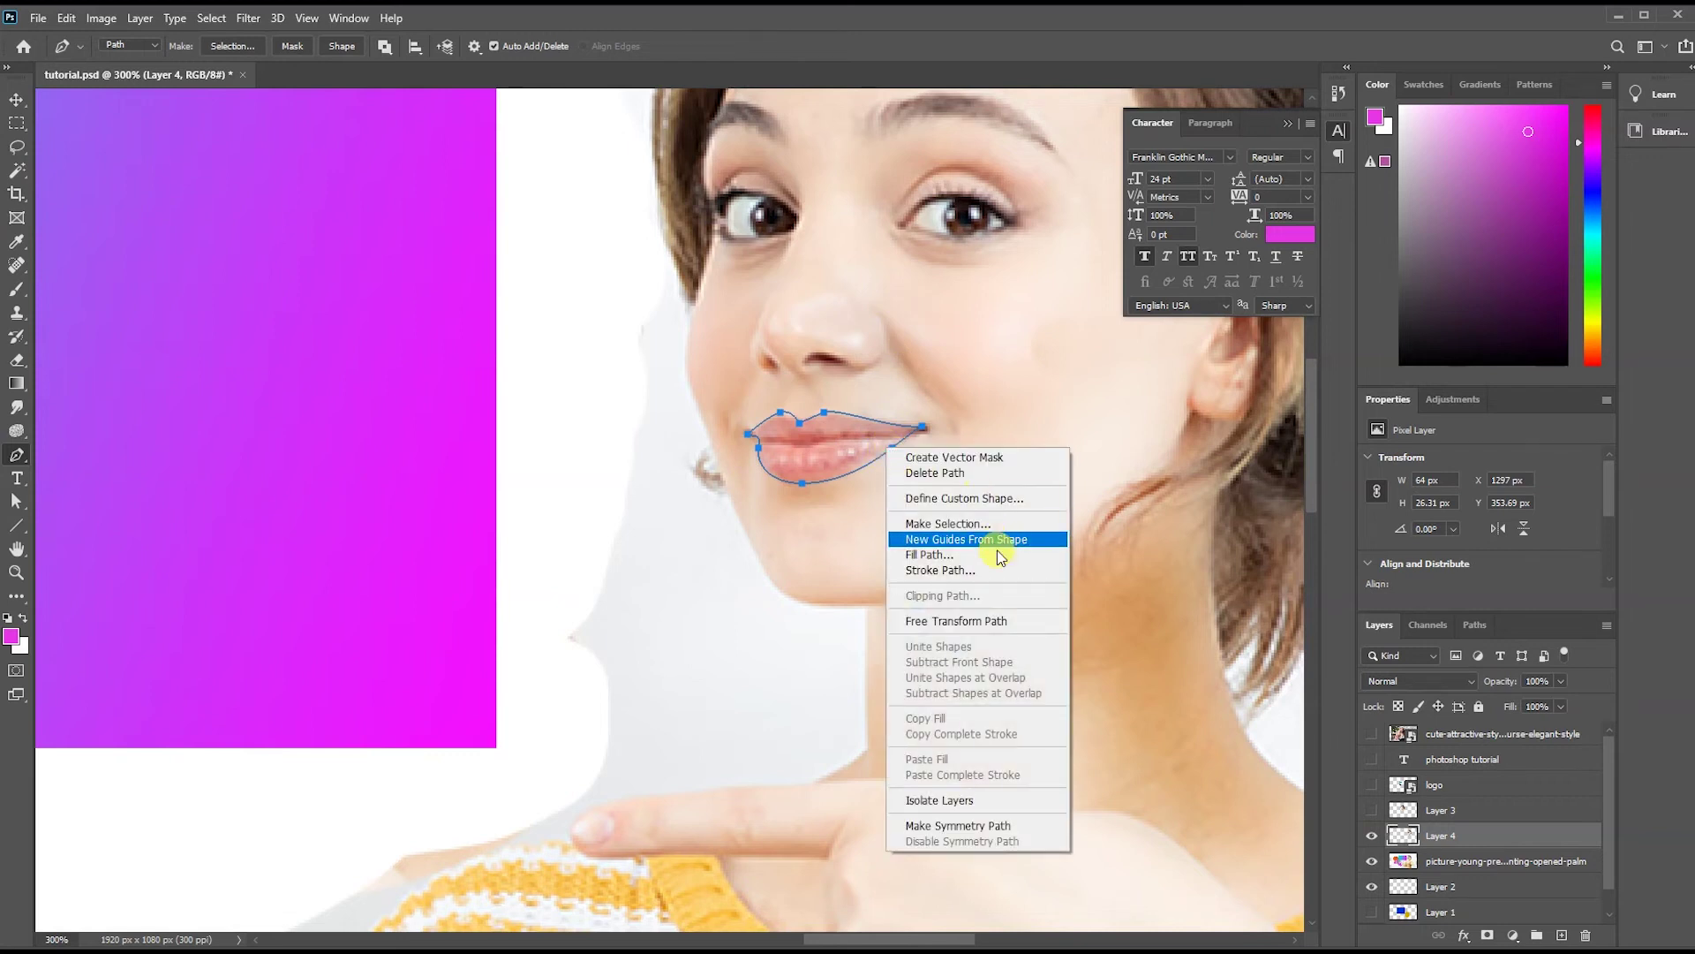
Turn the lip path into a selection and sample the lips' pink colour.
left_click(975, 528)
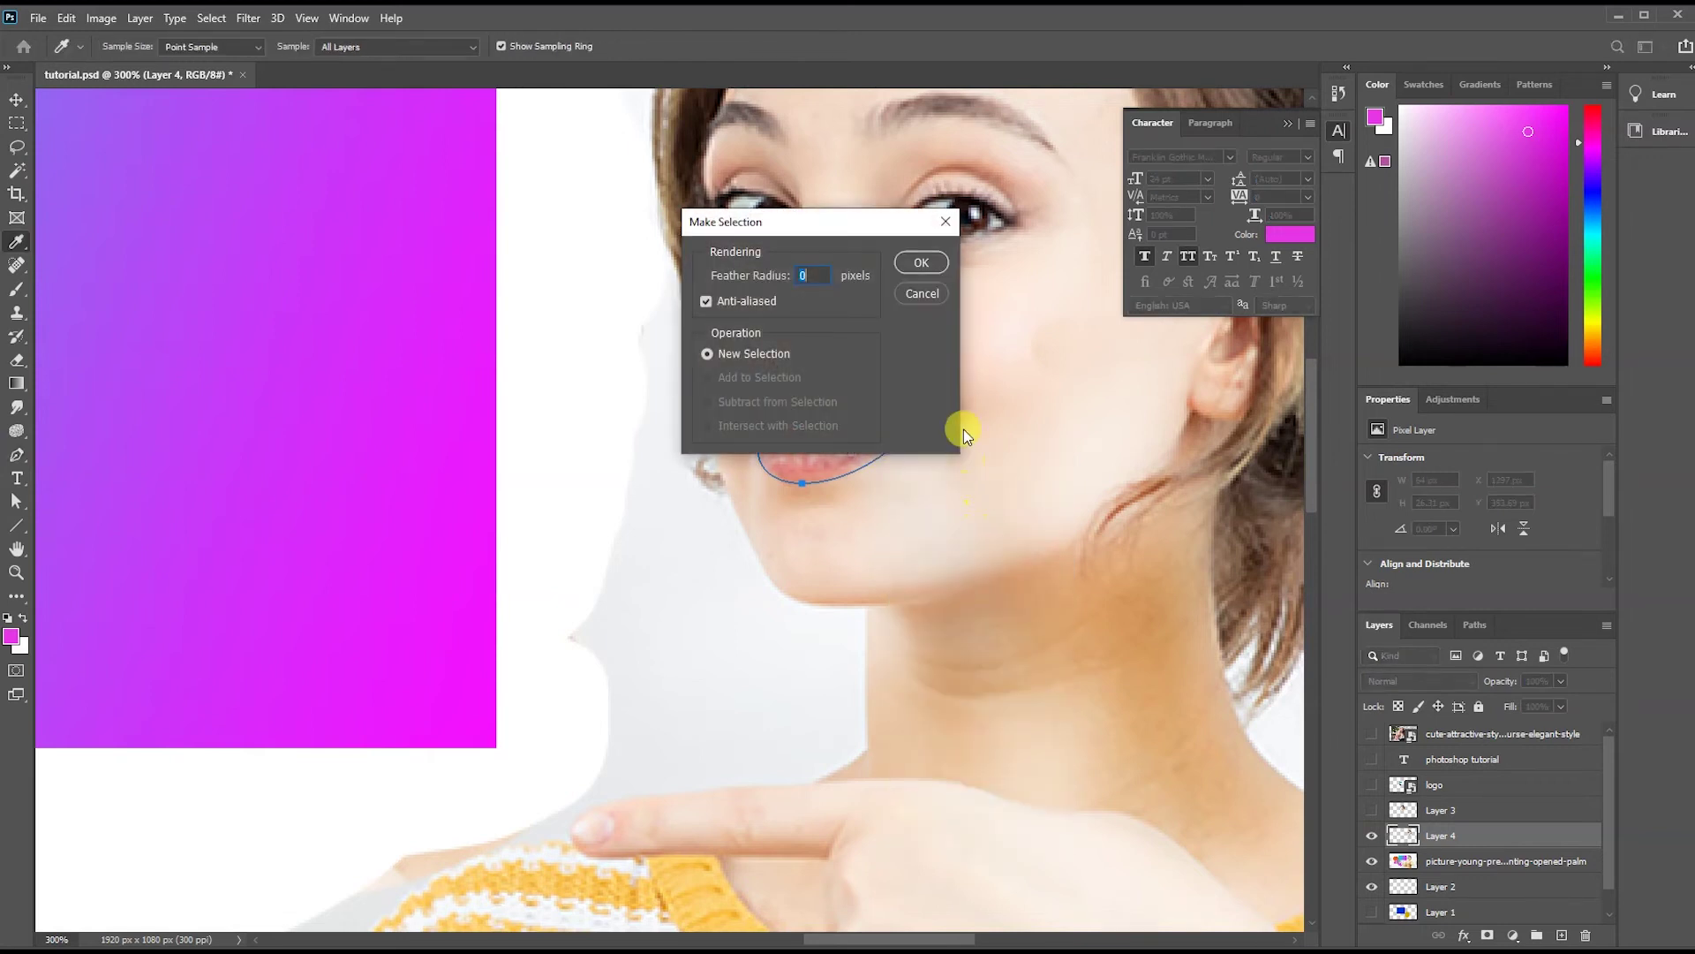
left_click(934, 265)
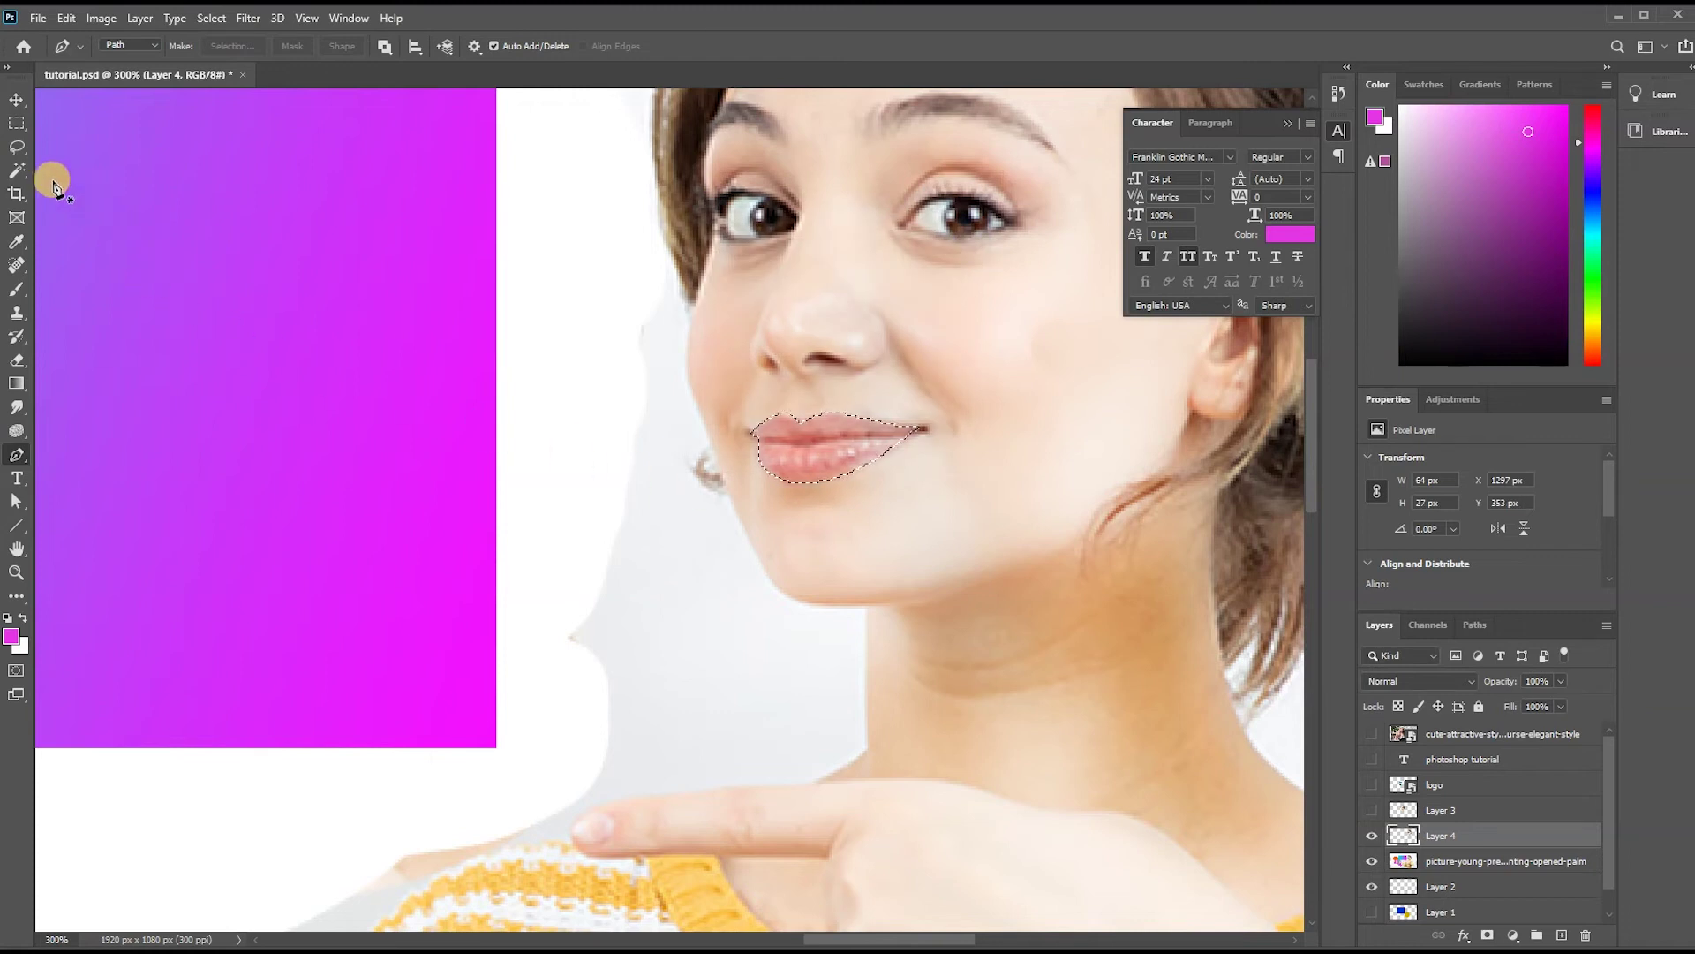
left_click(16, 241)
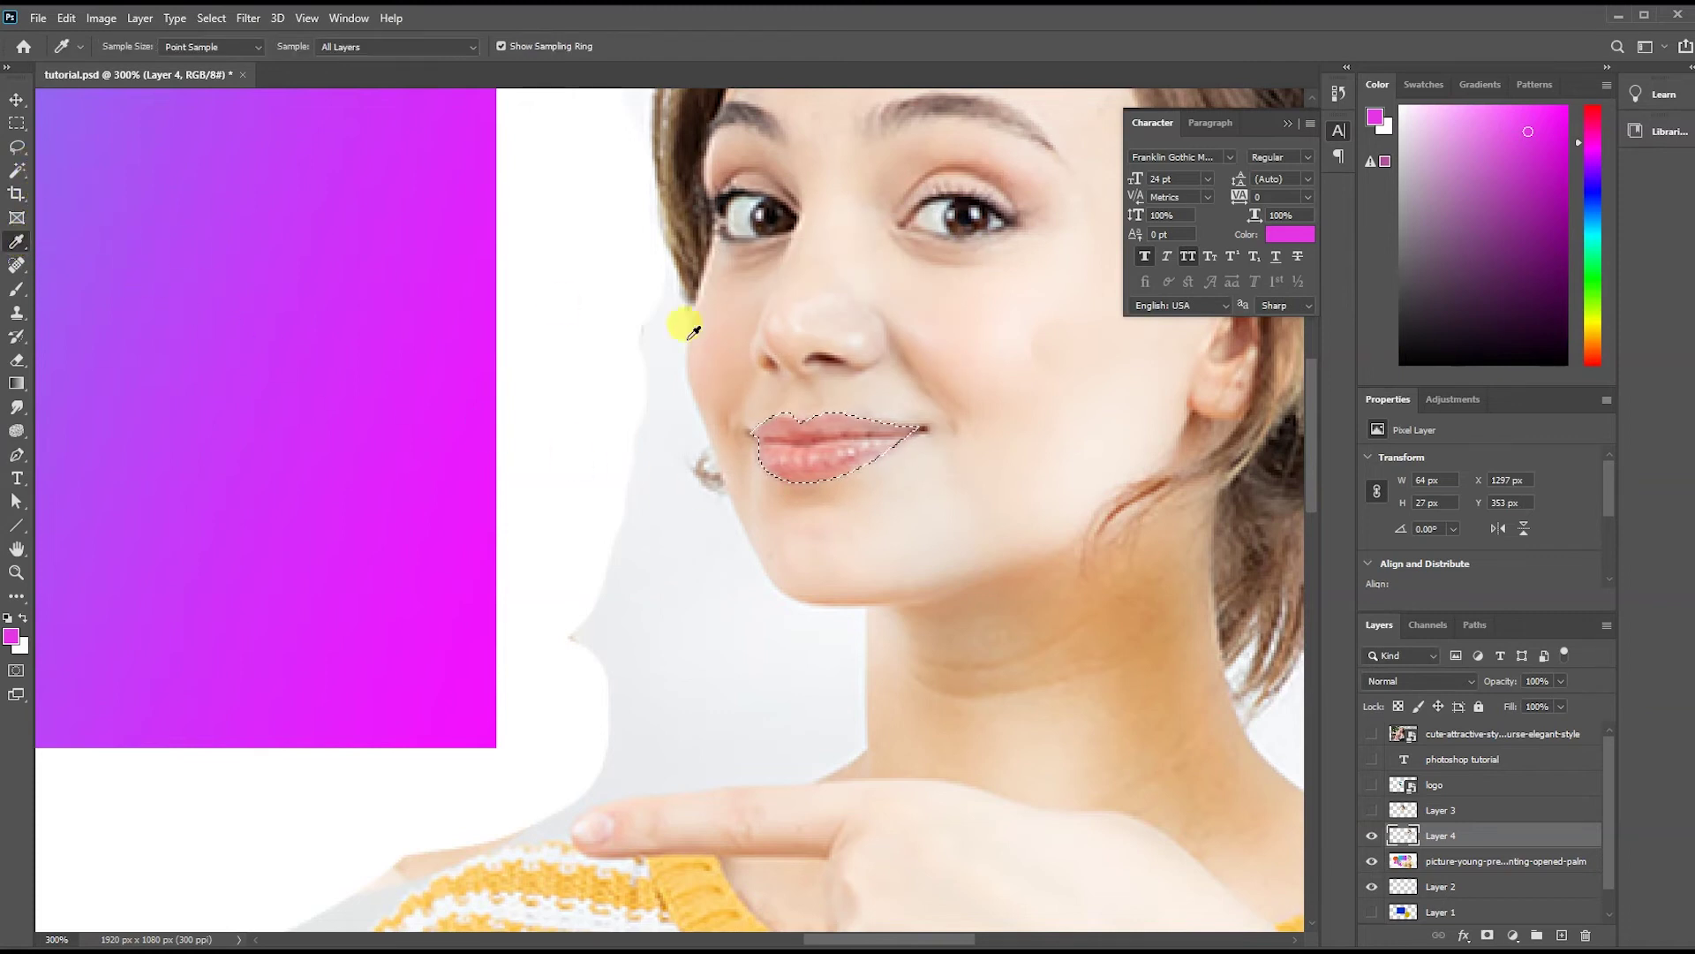
left_click(797, 428)
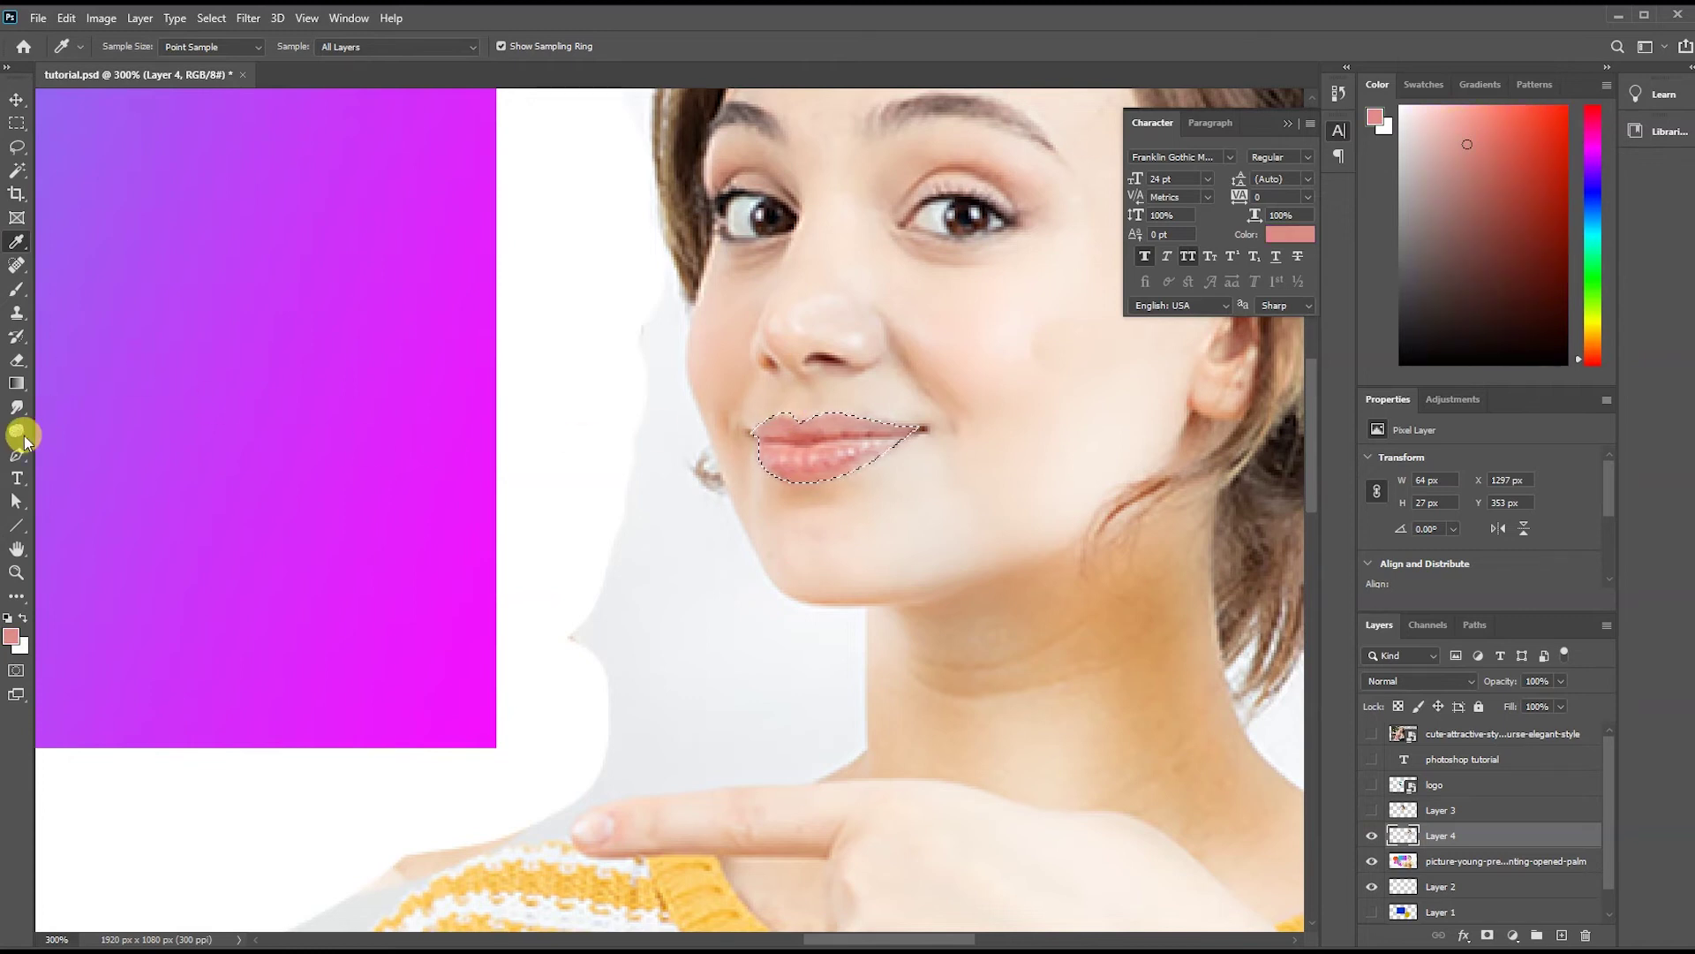
Paint Bucket-fill the lip selection pink on a new layer, then hide the photo layers.
left_click(16, 383)
left_click(104, 400)
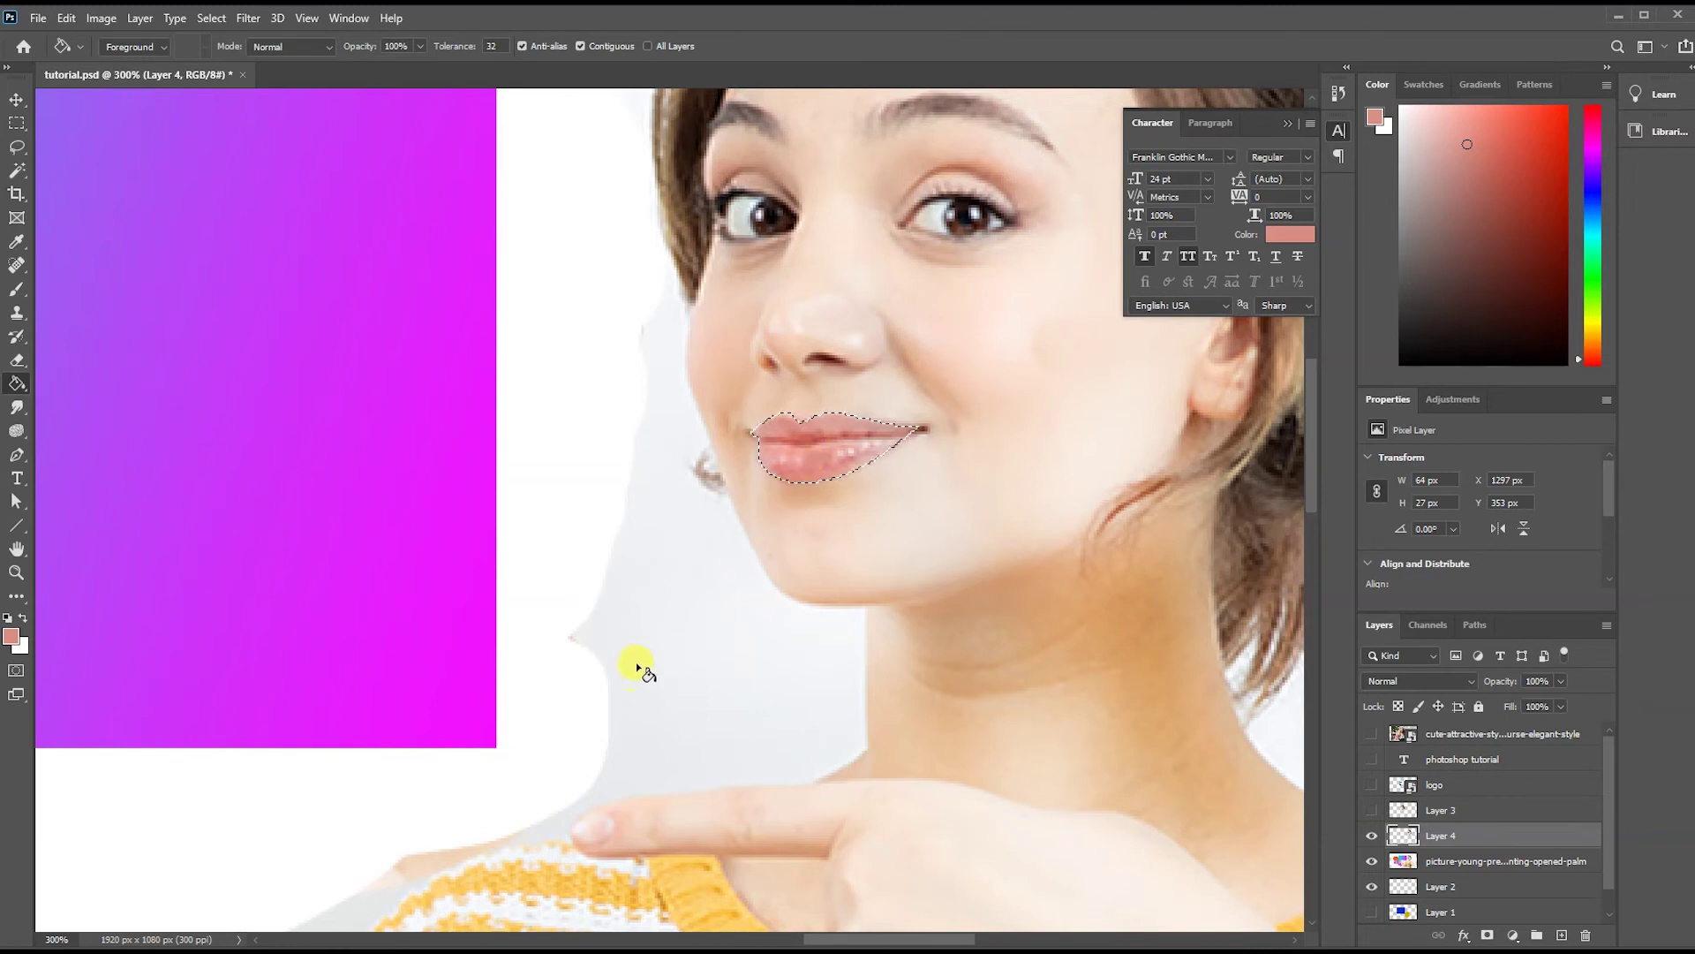
left_click(1562, 935)
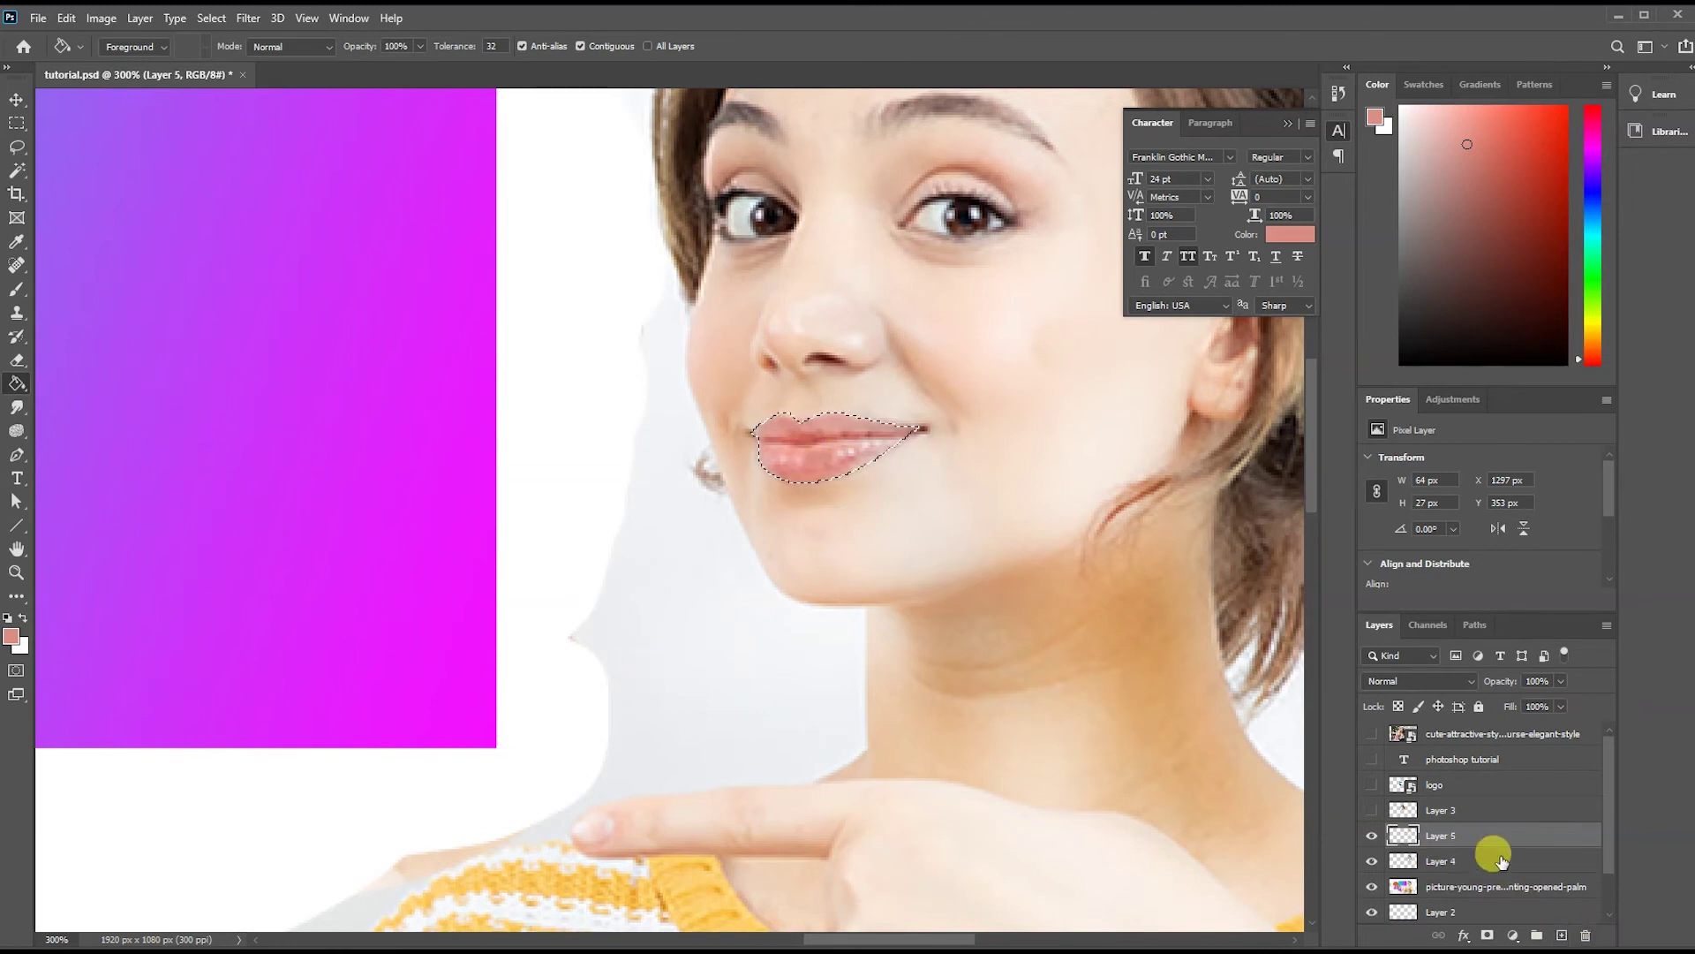
left_click(827, 459)
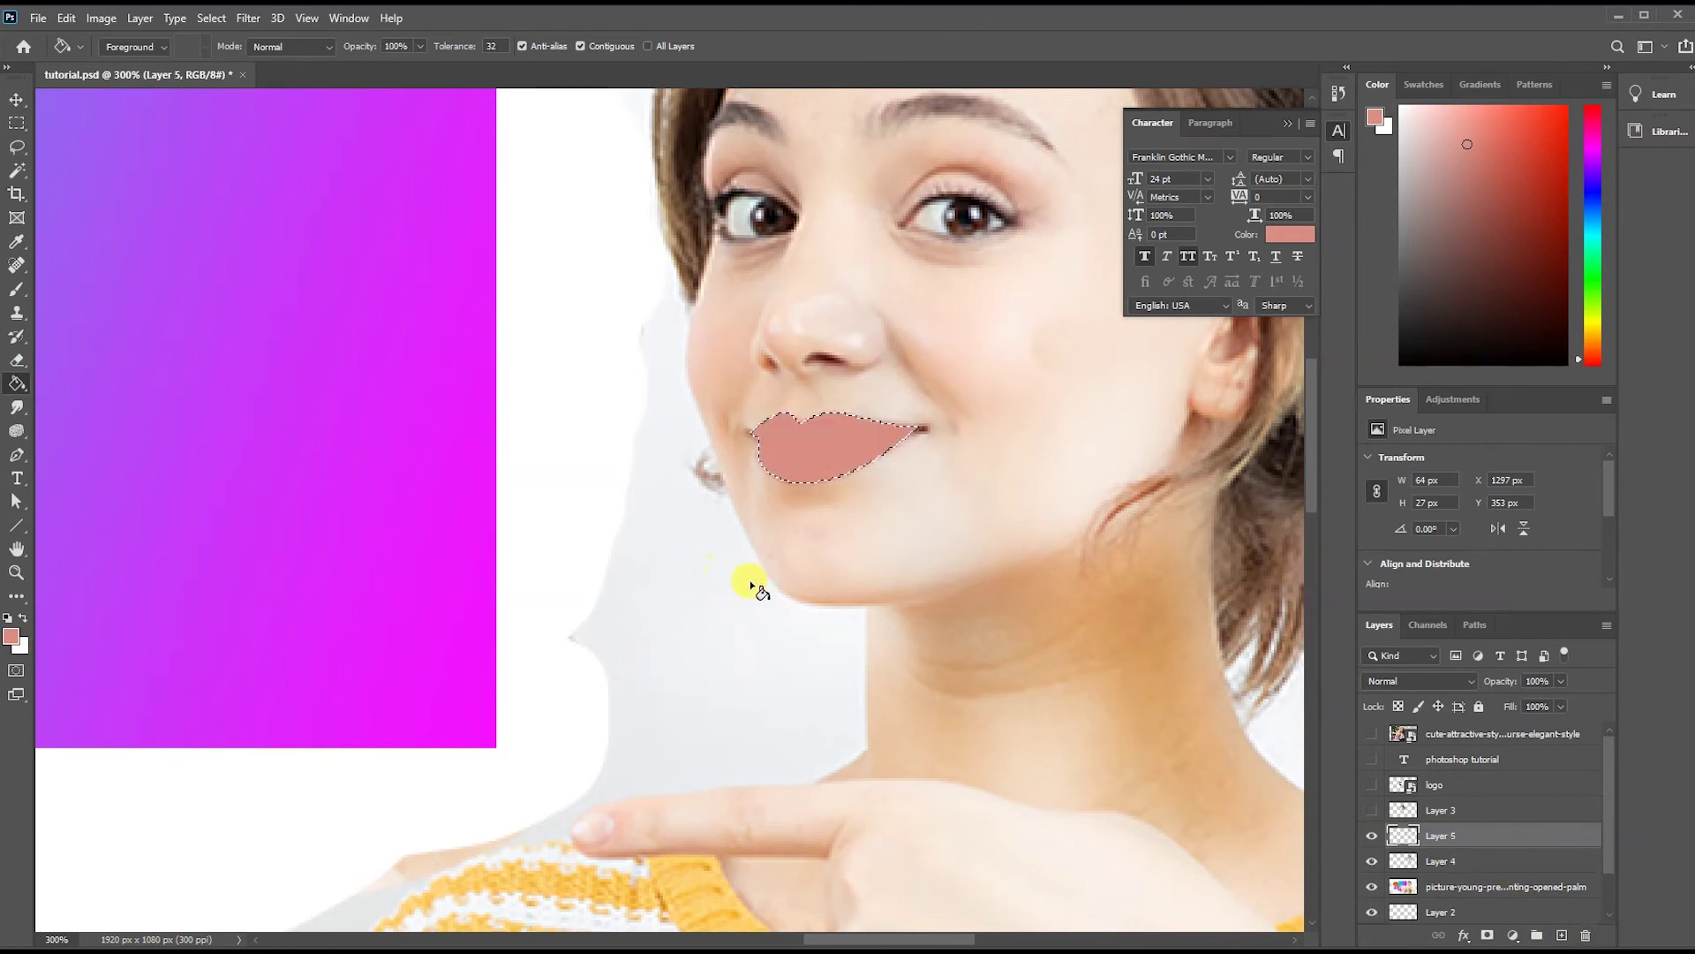
left_click(1371, 888)
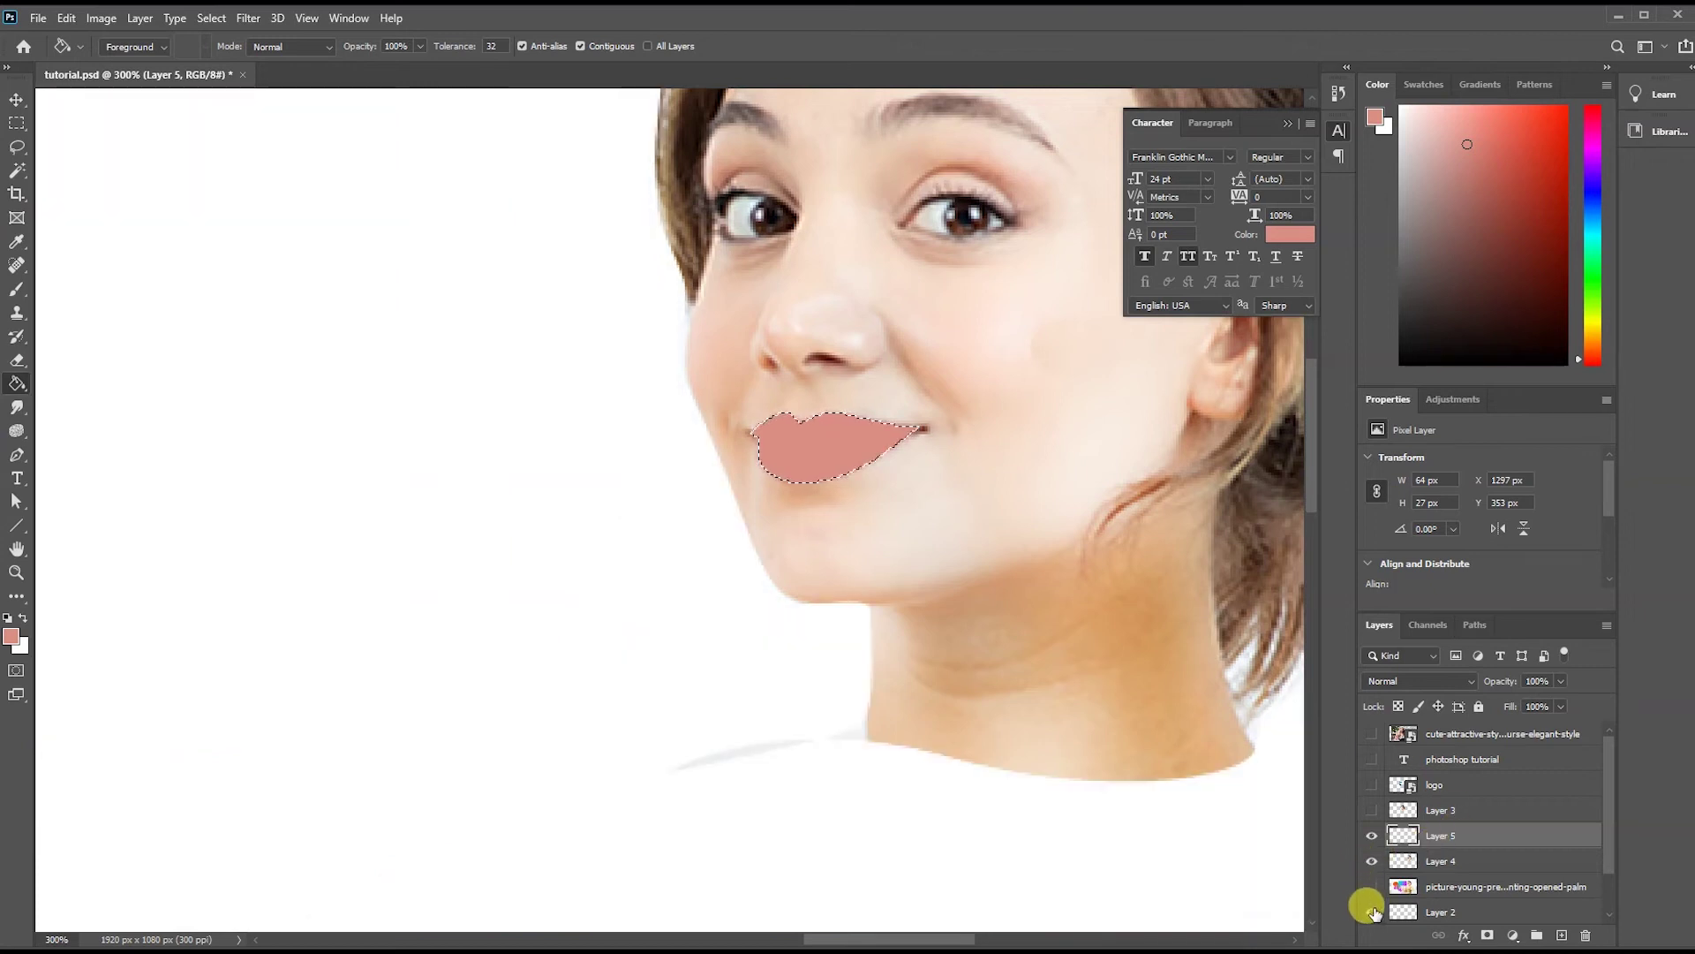
left_click(1372, 911)
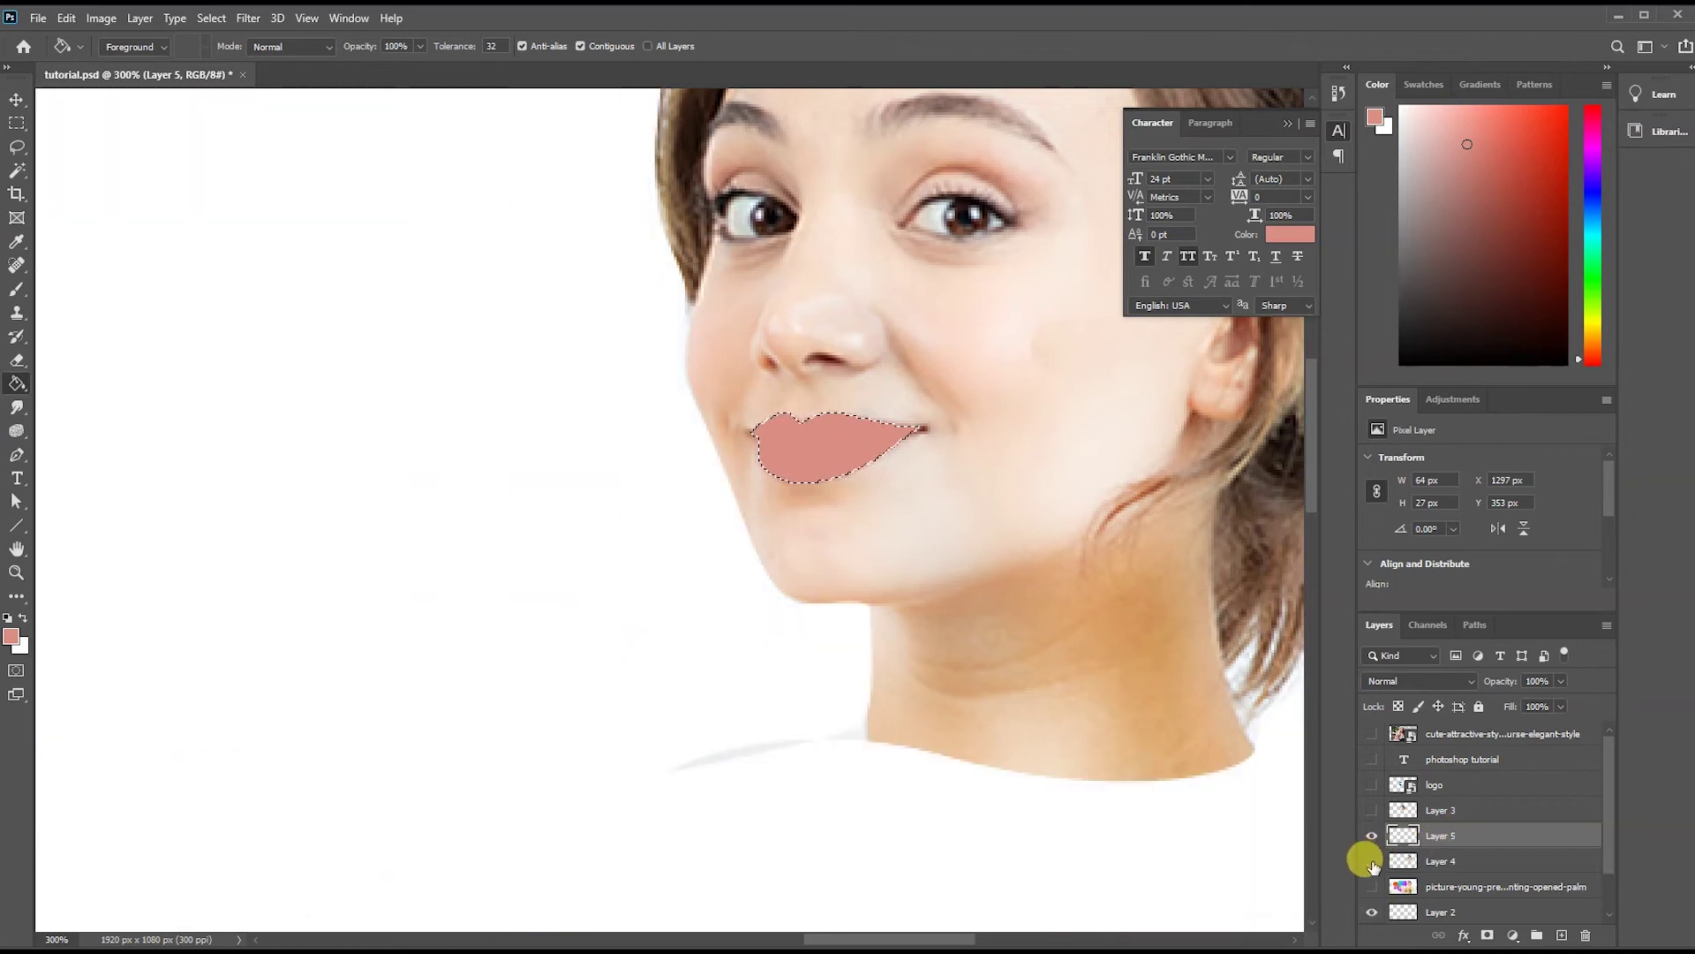
left_click(1371, 862)
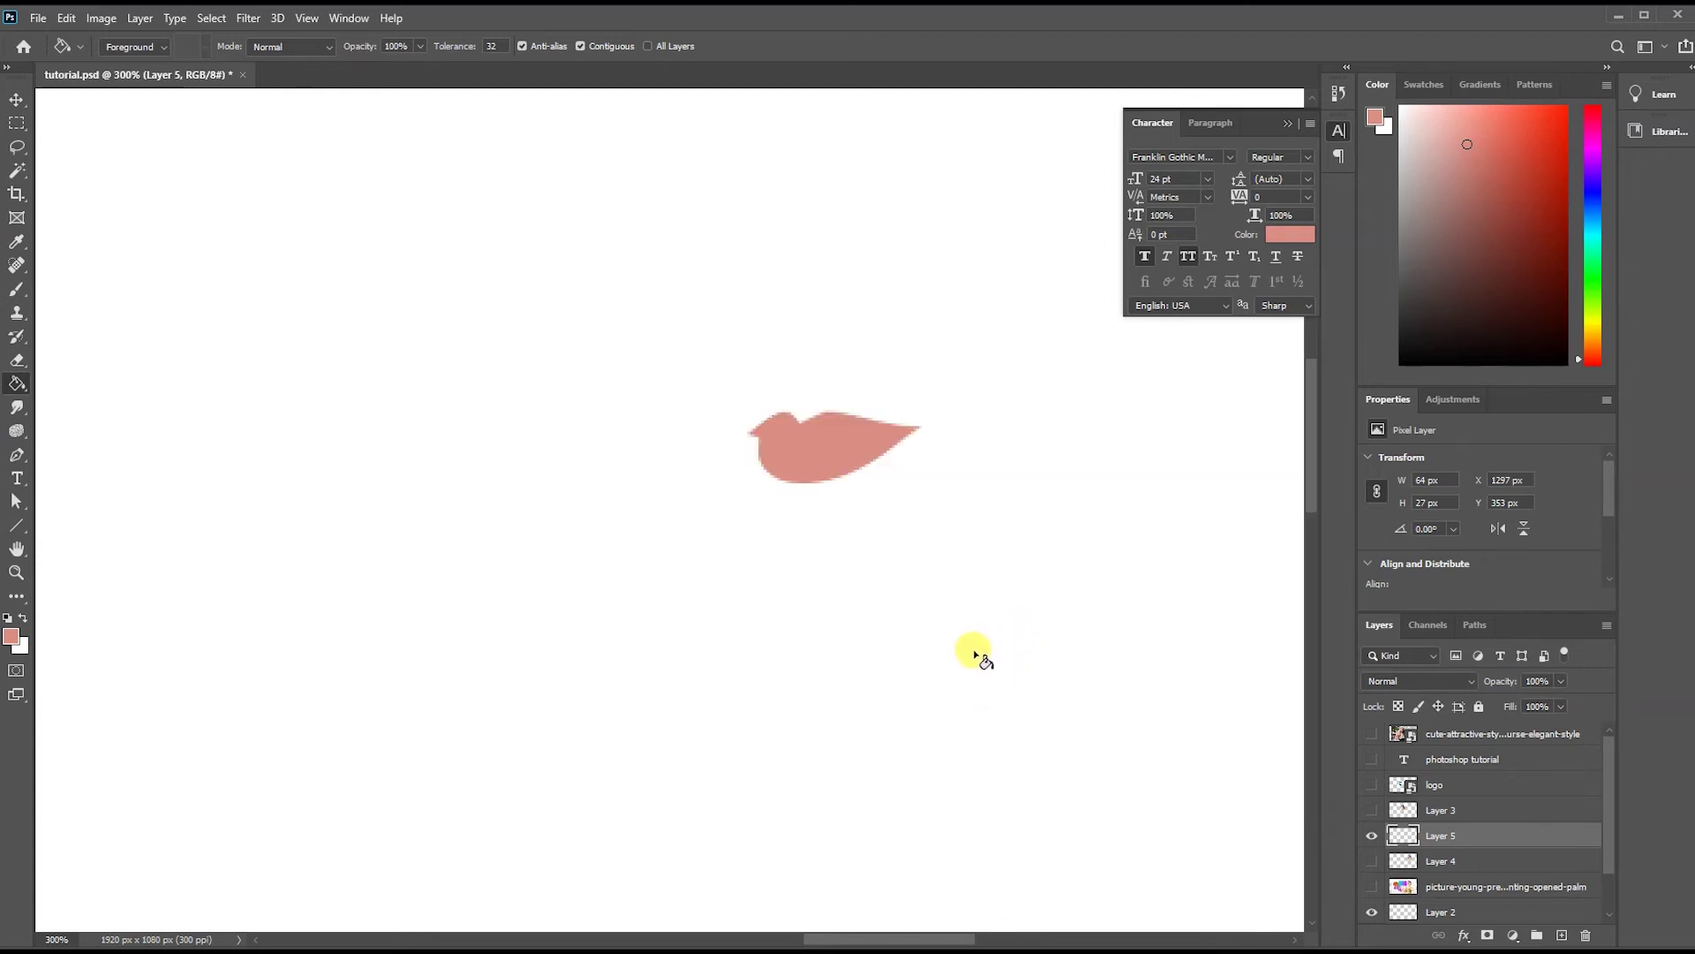
Draw a closed curved-triangle pen path below and left of the lips.
key("ctrl+minus")
key("ctrl+minus")
key("ctrl+minus")
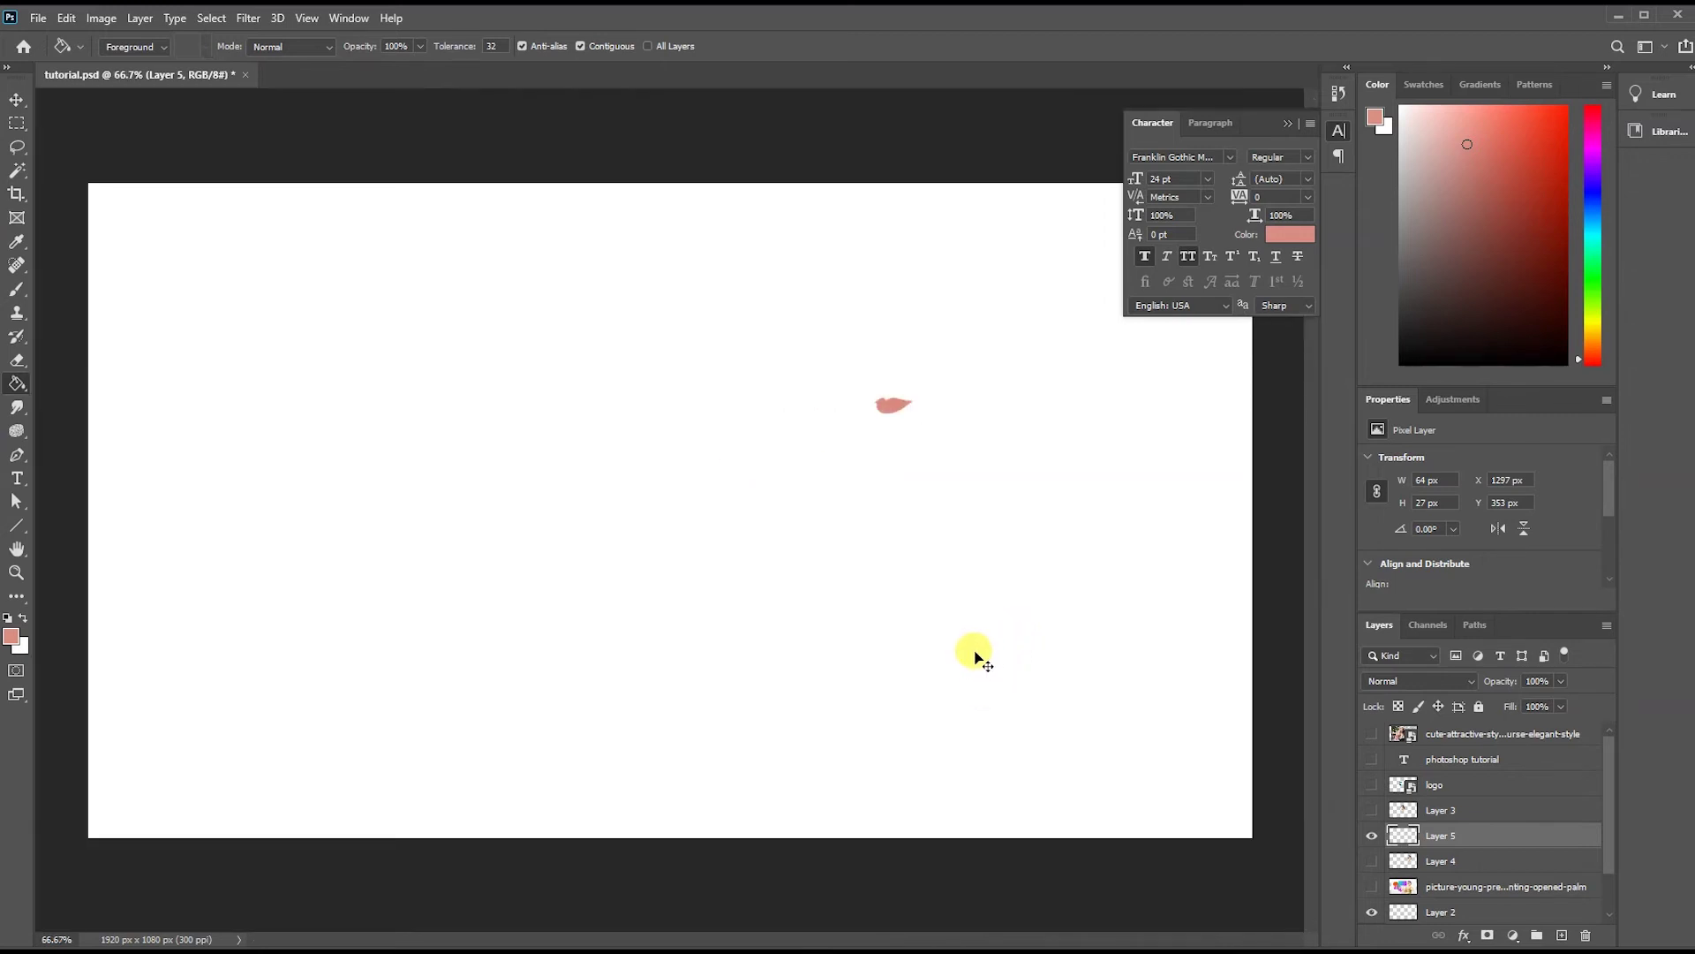
key("ctrl+plus")
key("ctrl+plus")
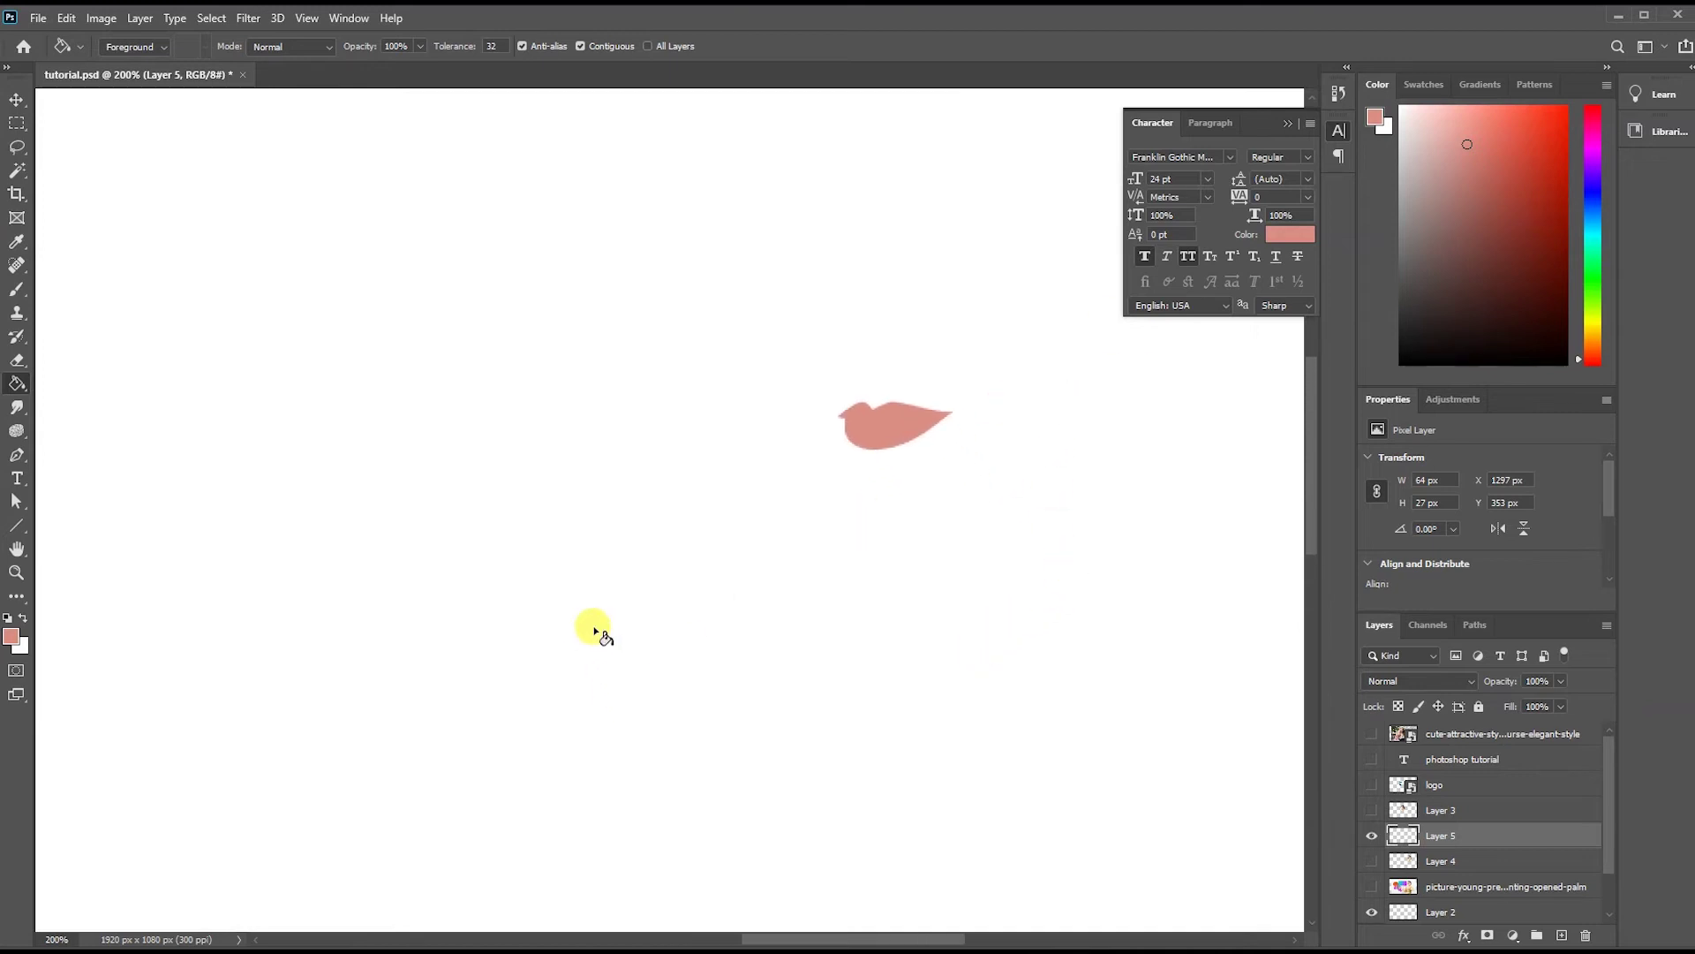
left_click(16, 454)
left_click(518, 517)
left_click(518, 673)
left_click(702, 714)
mouse_move(519, 517)
left_mouse_down()
mouse_move(460, 261)
mouse_move(470, 375)
left_mouse_up()
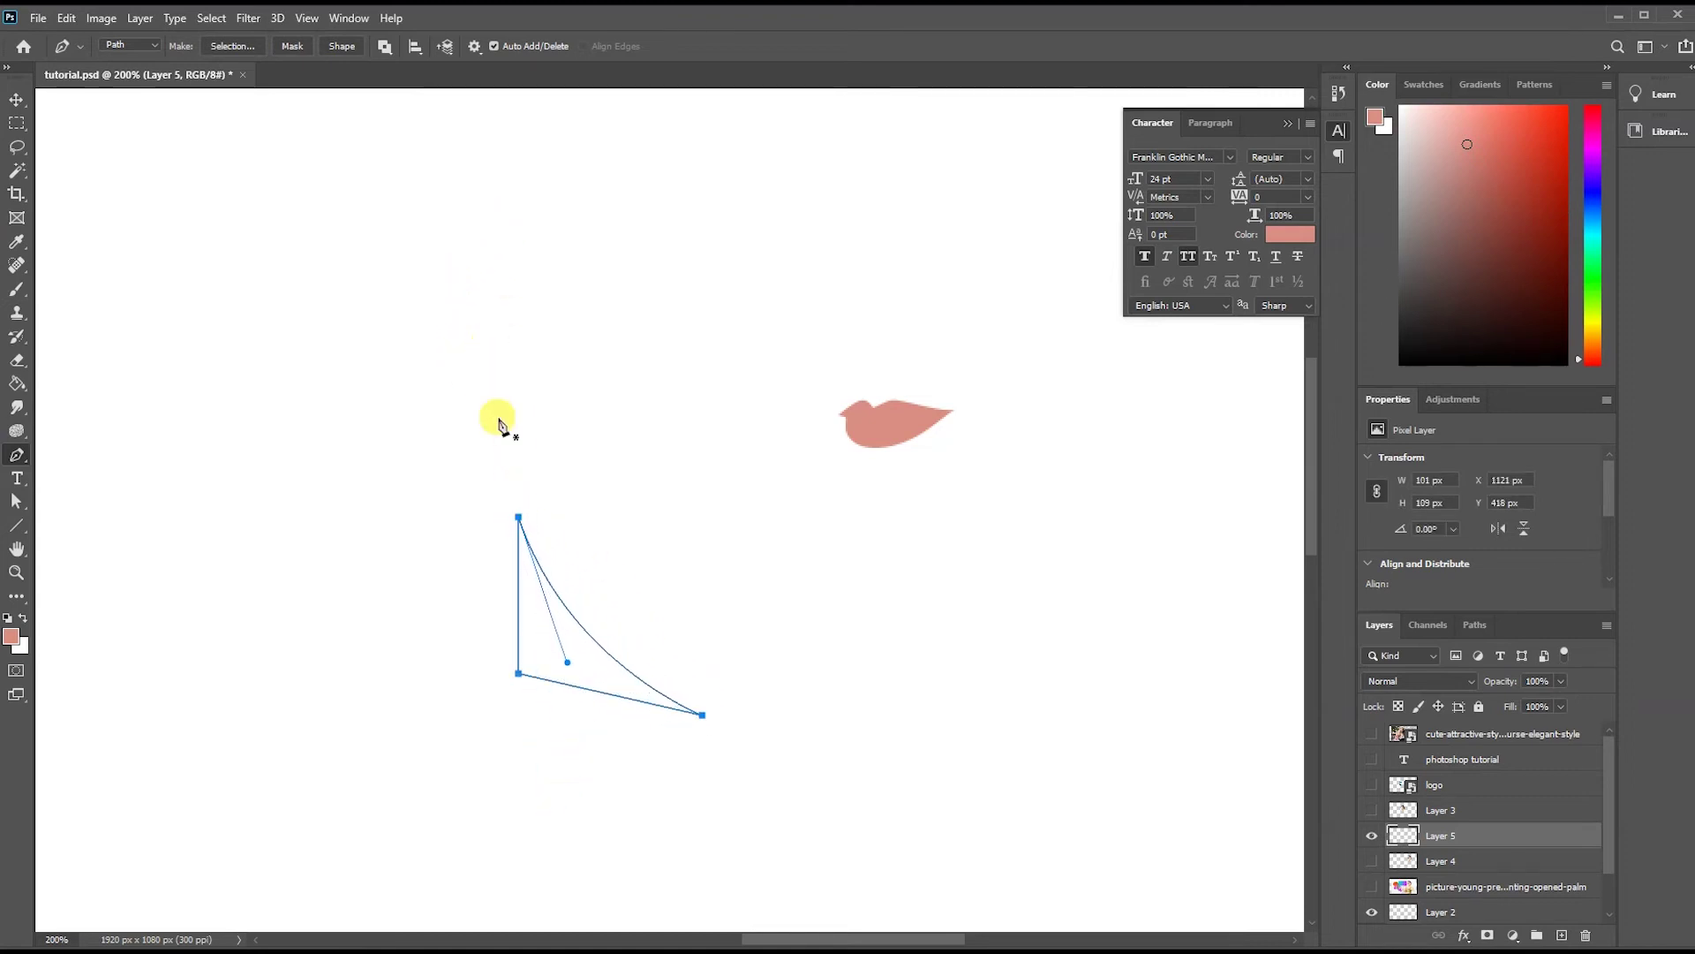
Convert the triangle path to a selection, fill it bright red, and deselect.
right_click(520, 668)
left_click(572, 340)
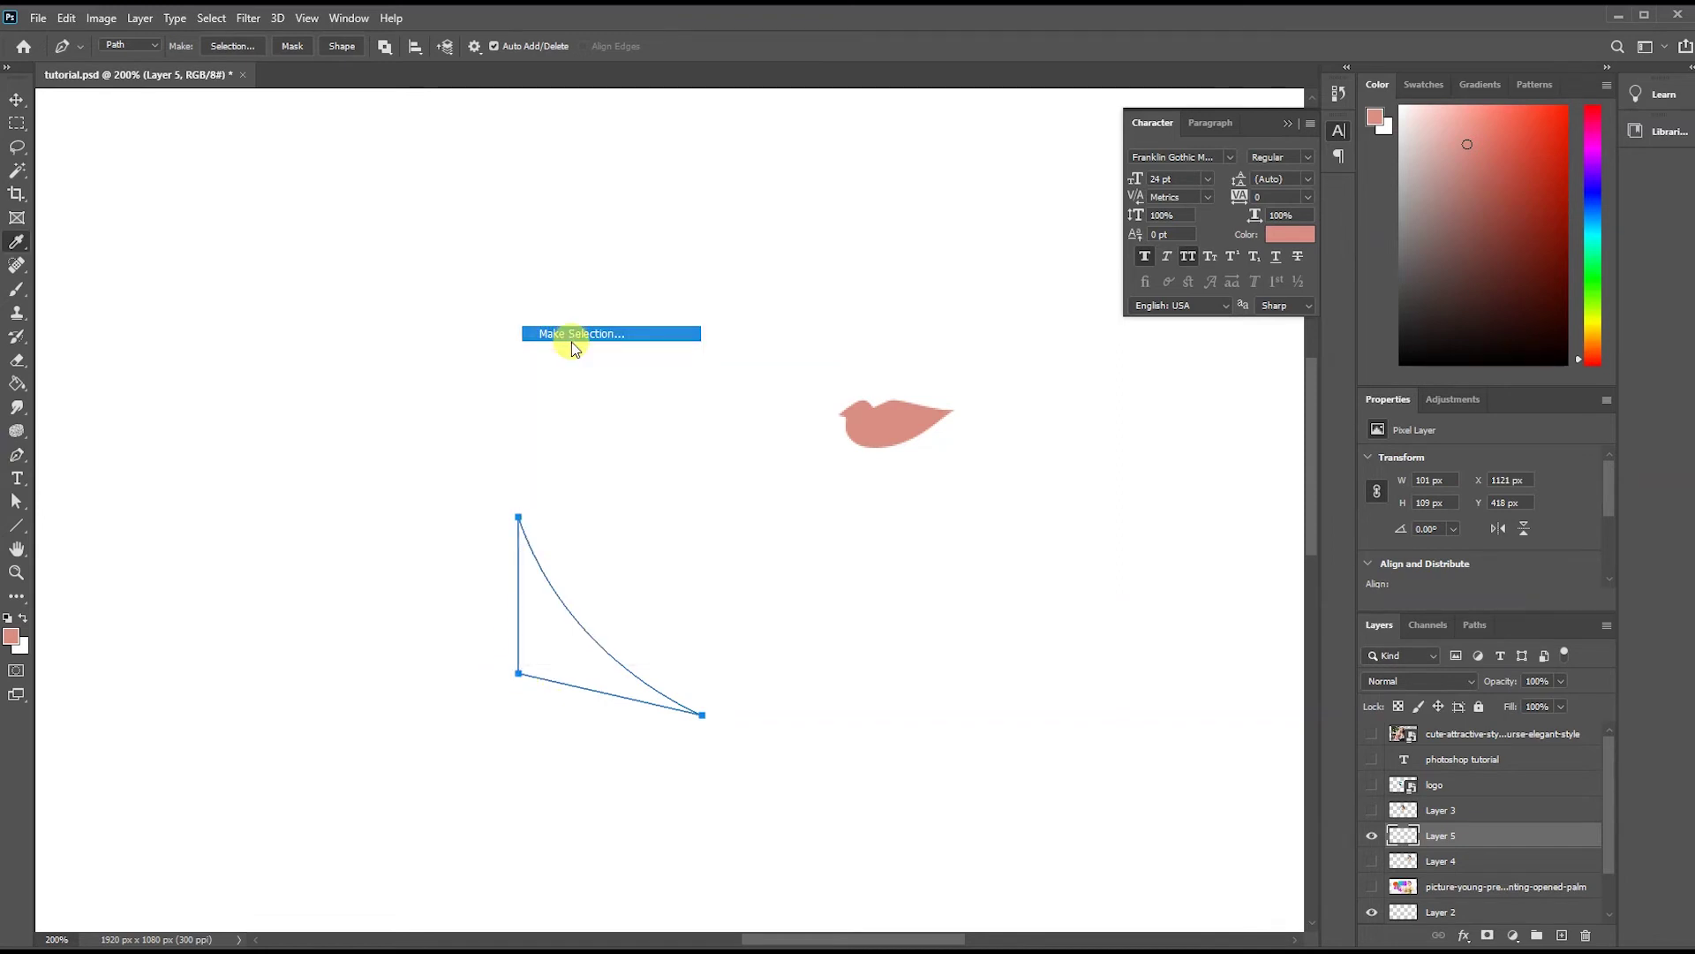
left_click(919, 263)
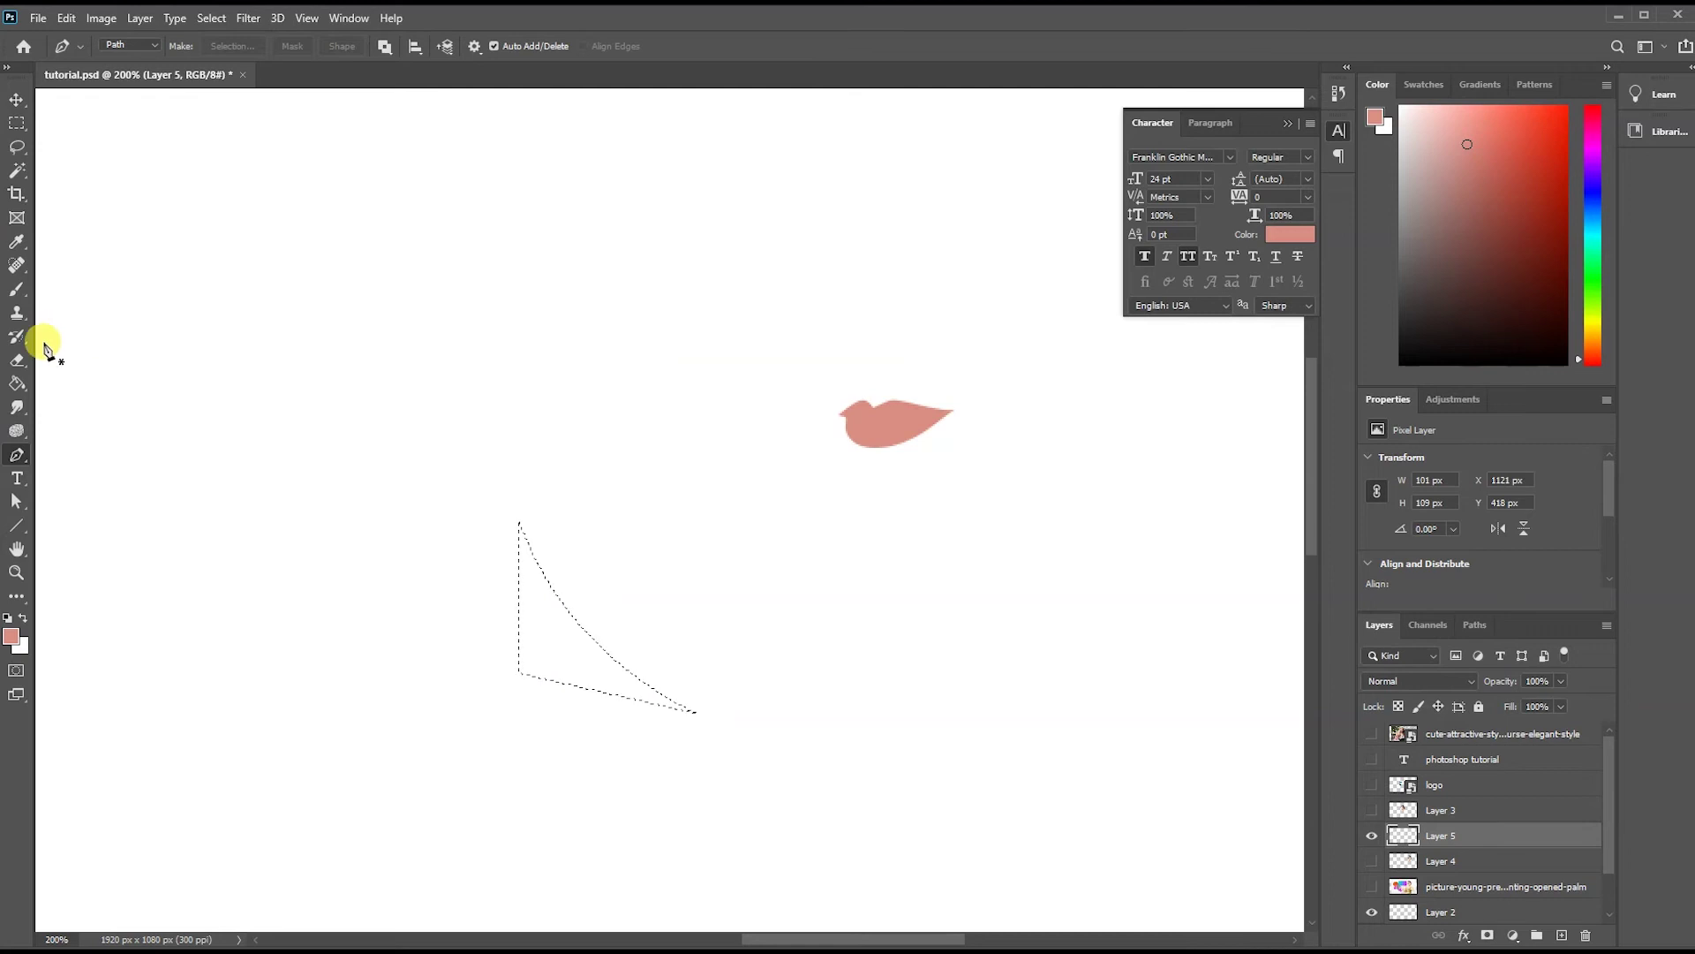
left_click(16, 383)
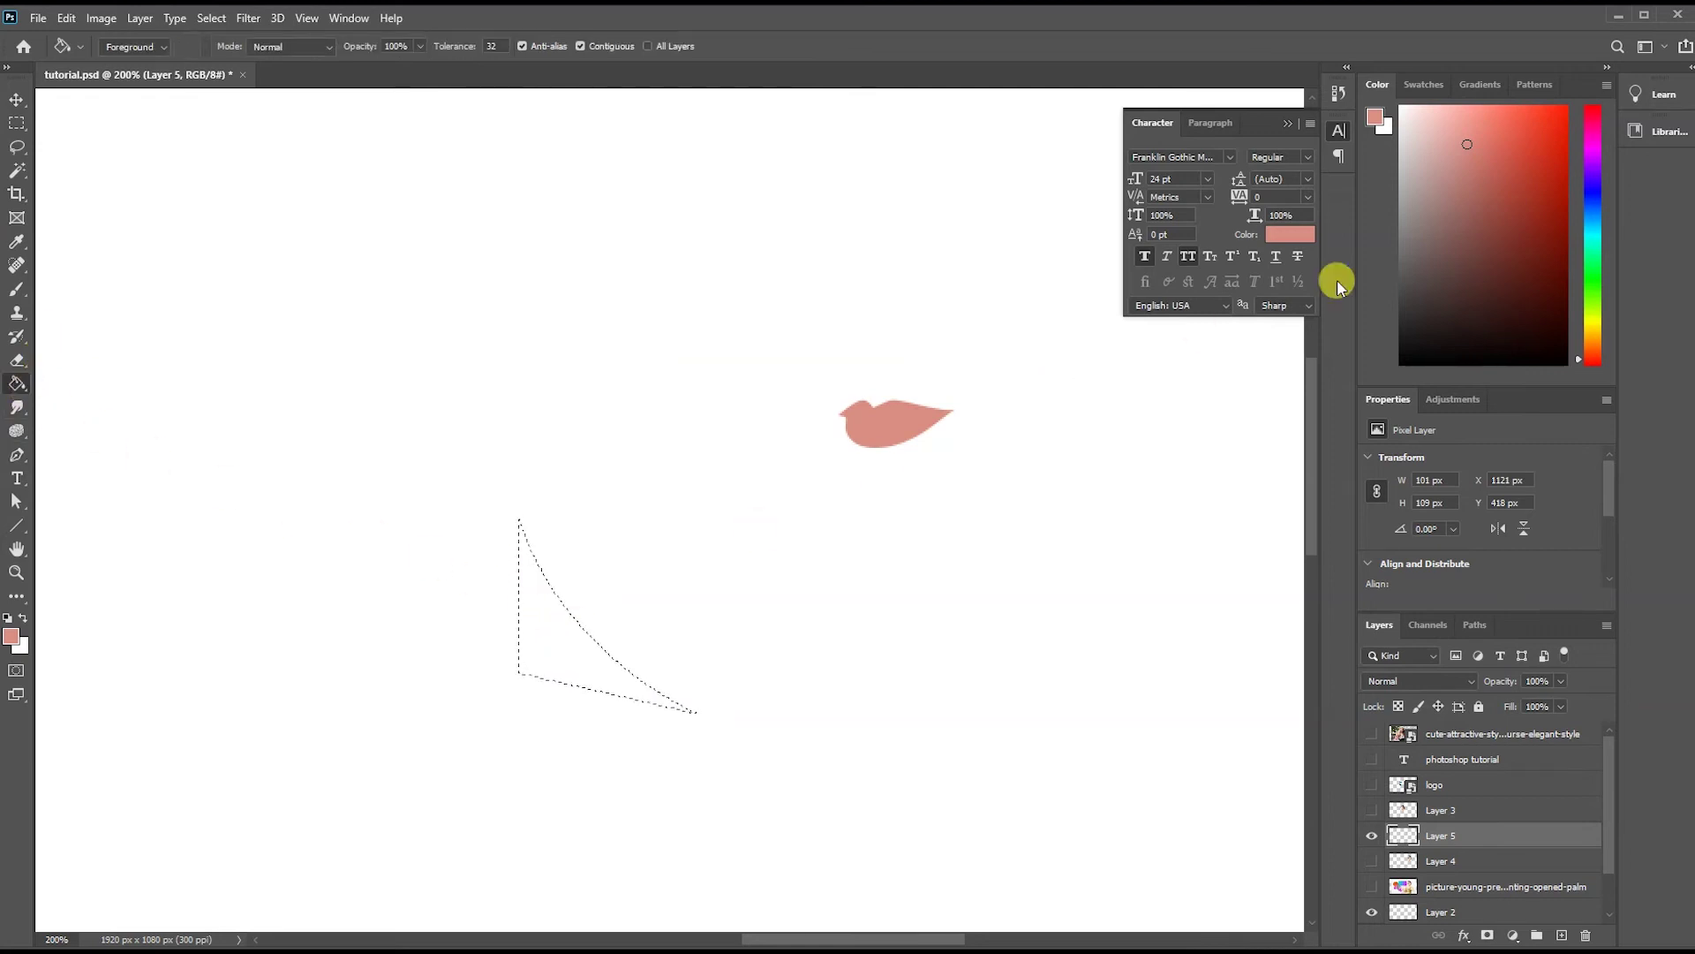
left_click(1556, 146)
left_click(579, 653)
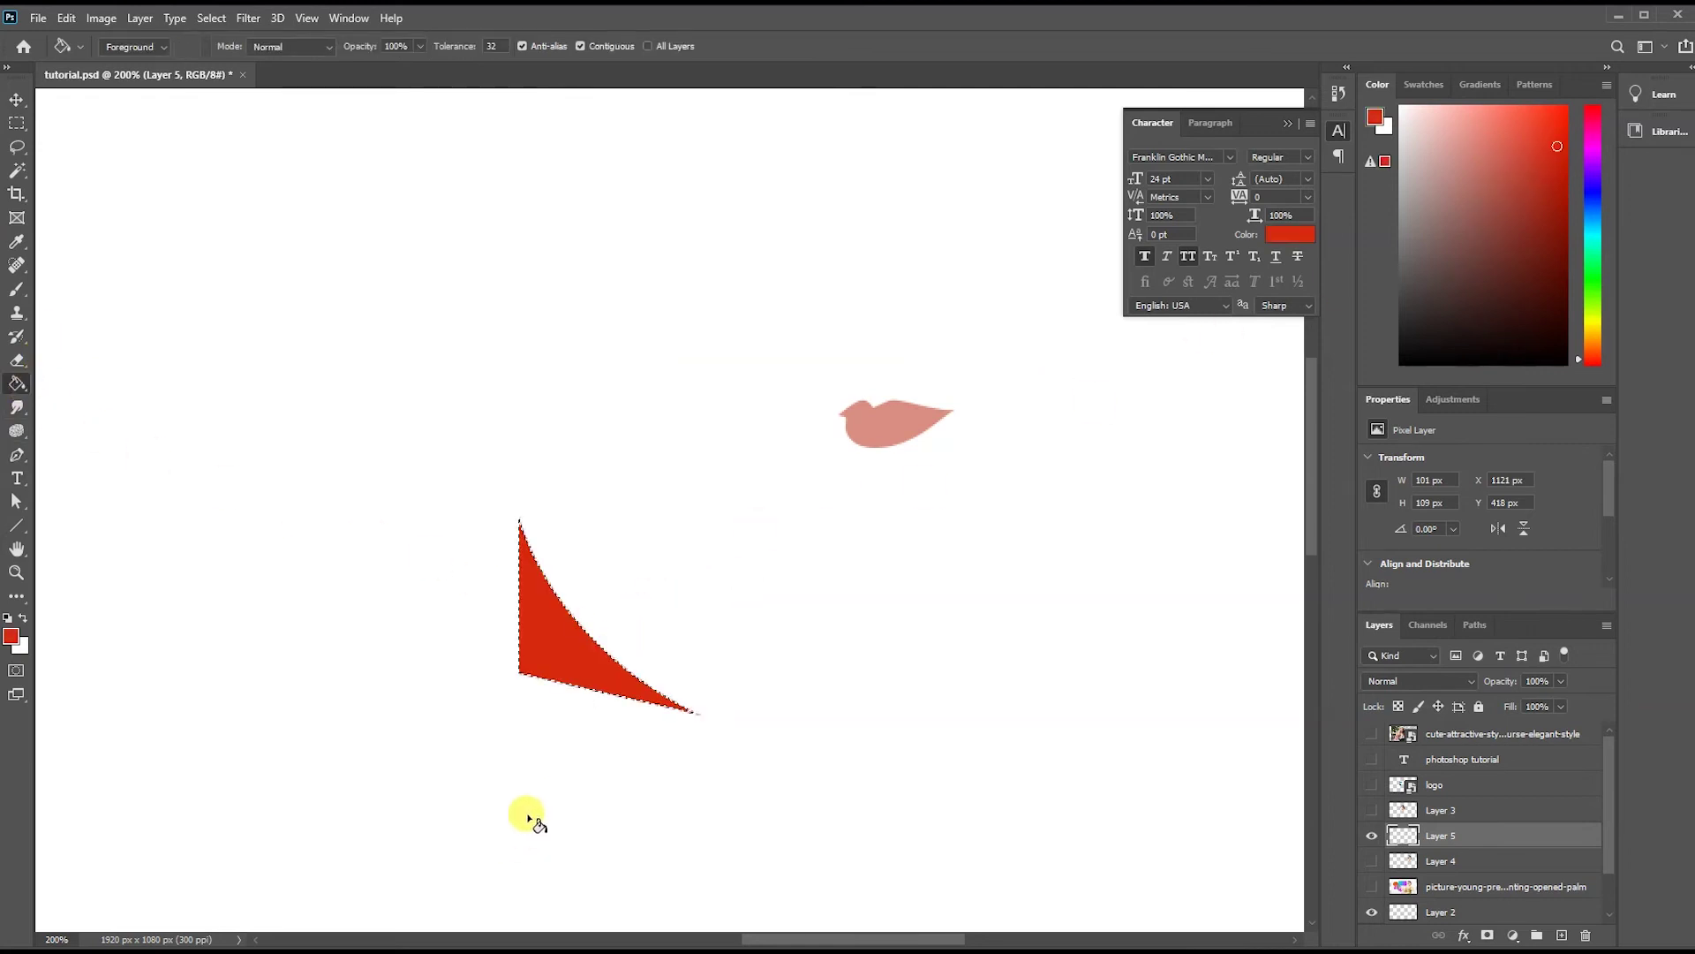
key("ctrl+d")
key("p")
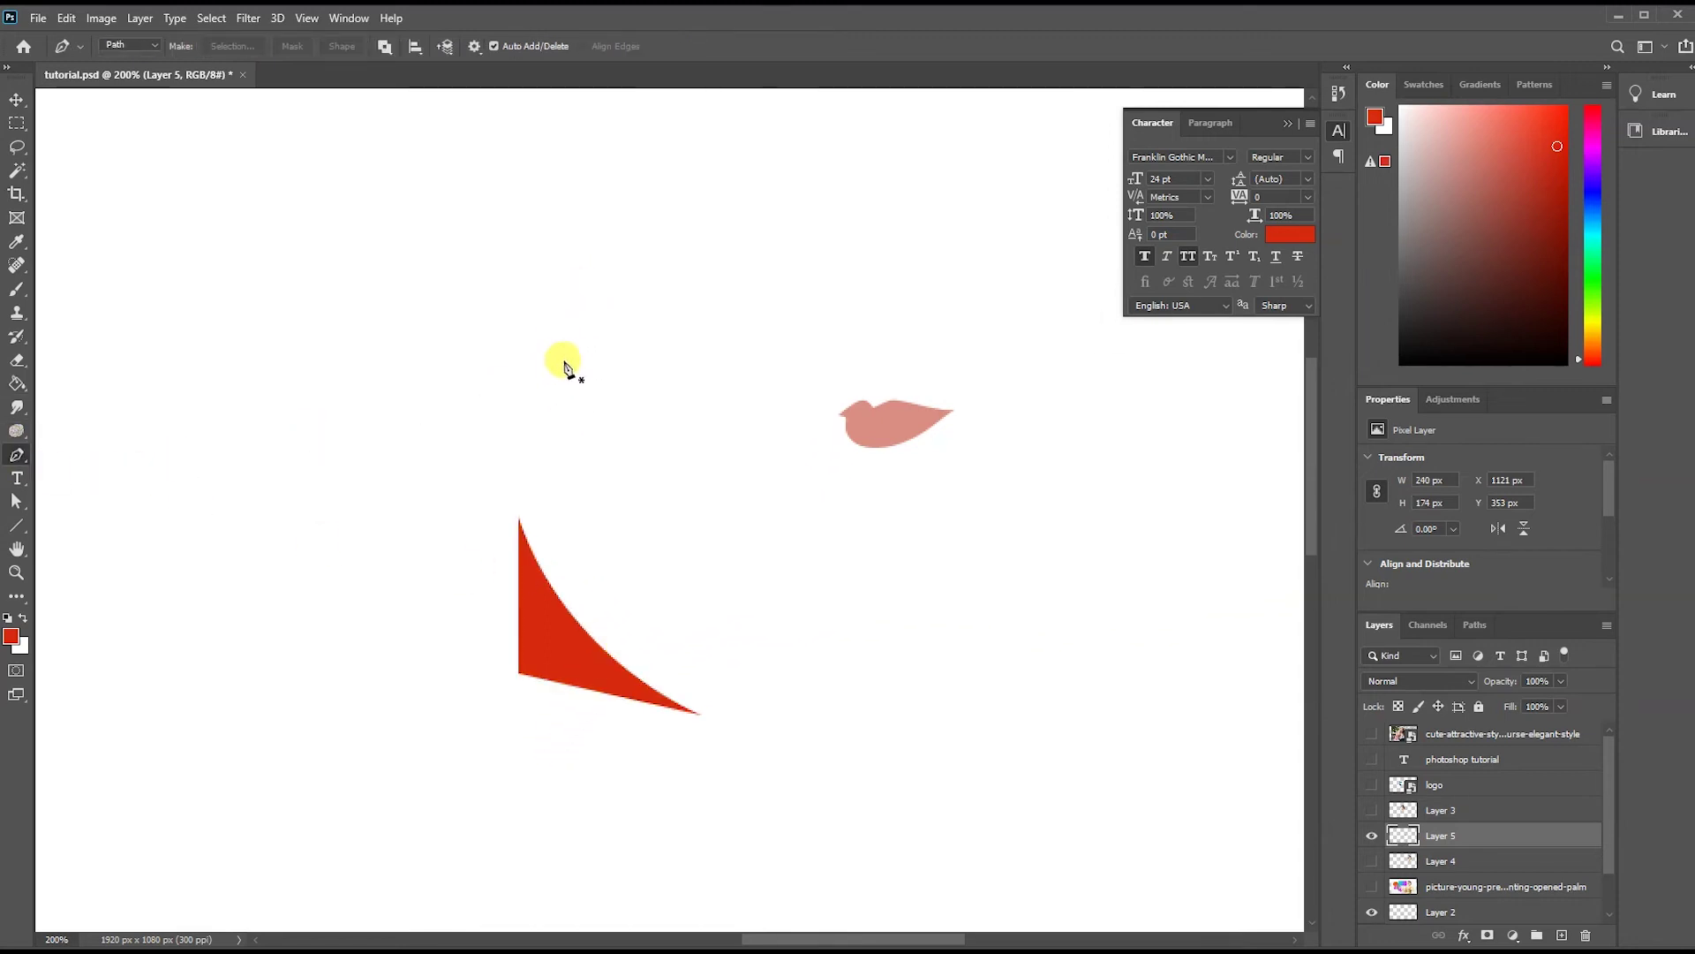
Pen-draw a concave-sided triangle path above the red shape.
left_click(575, 514)
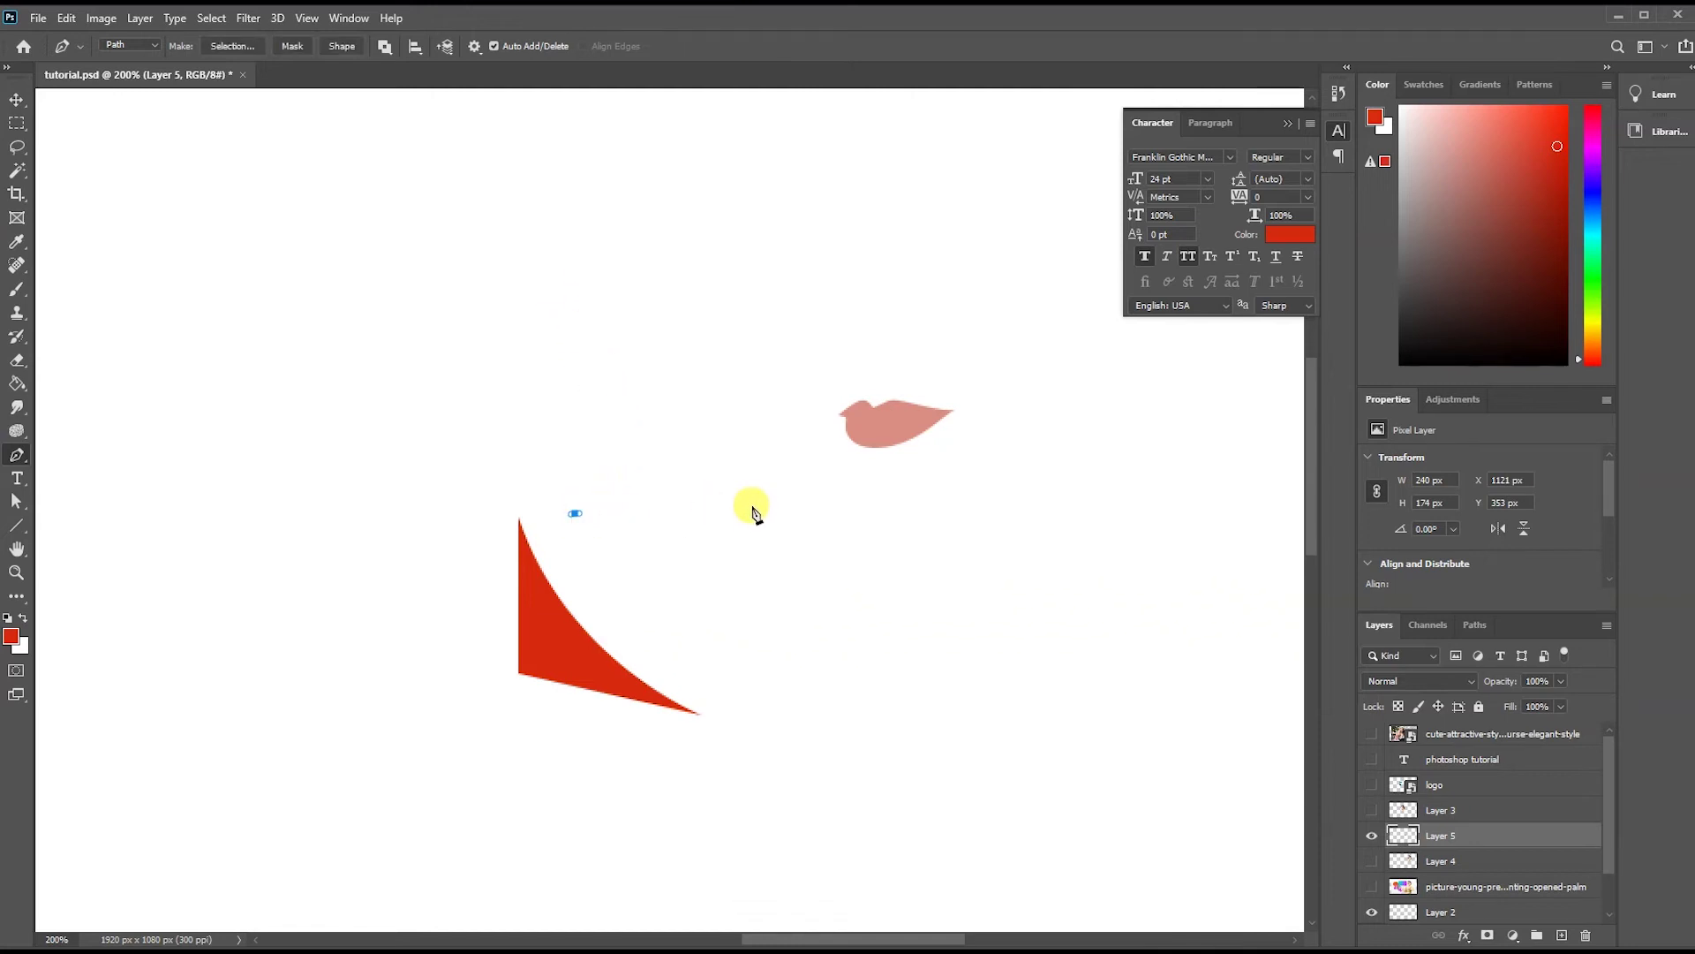
left_click(747, 524)
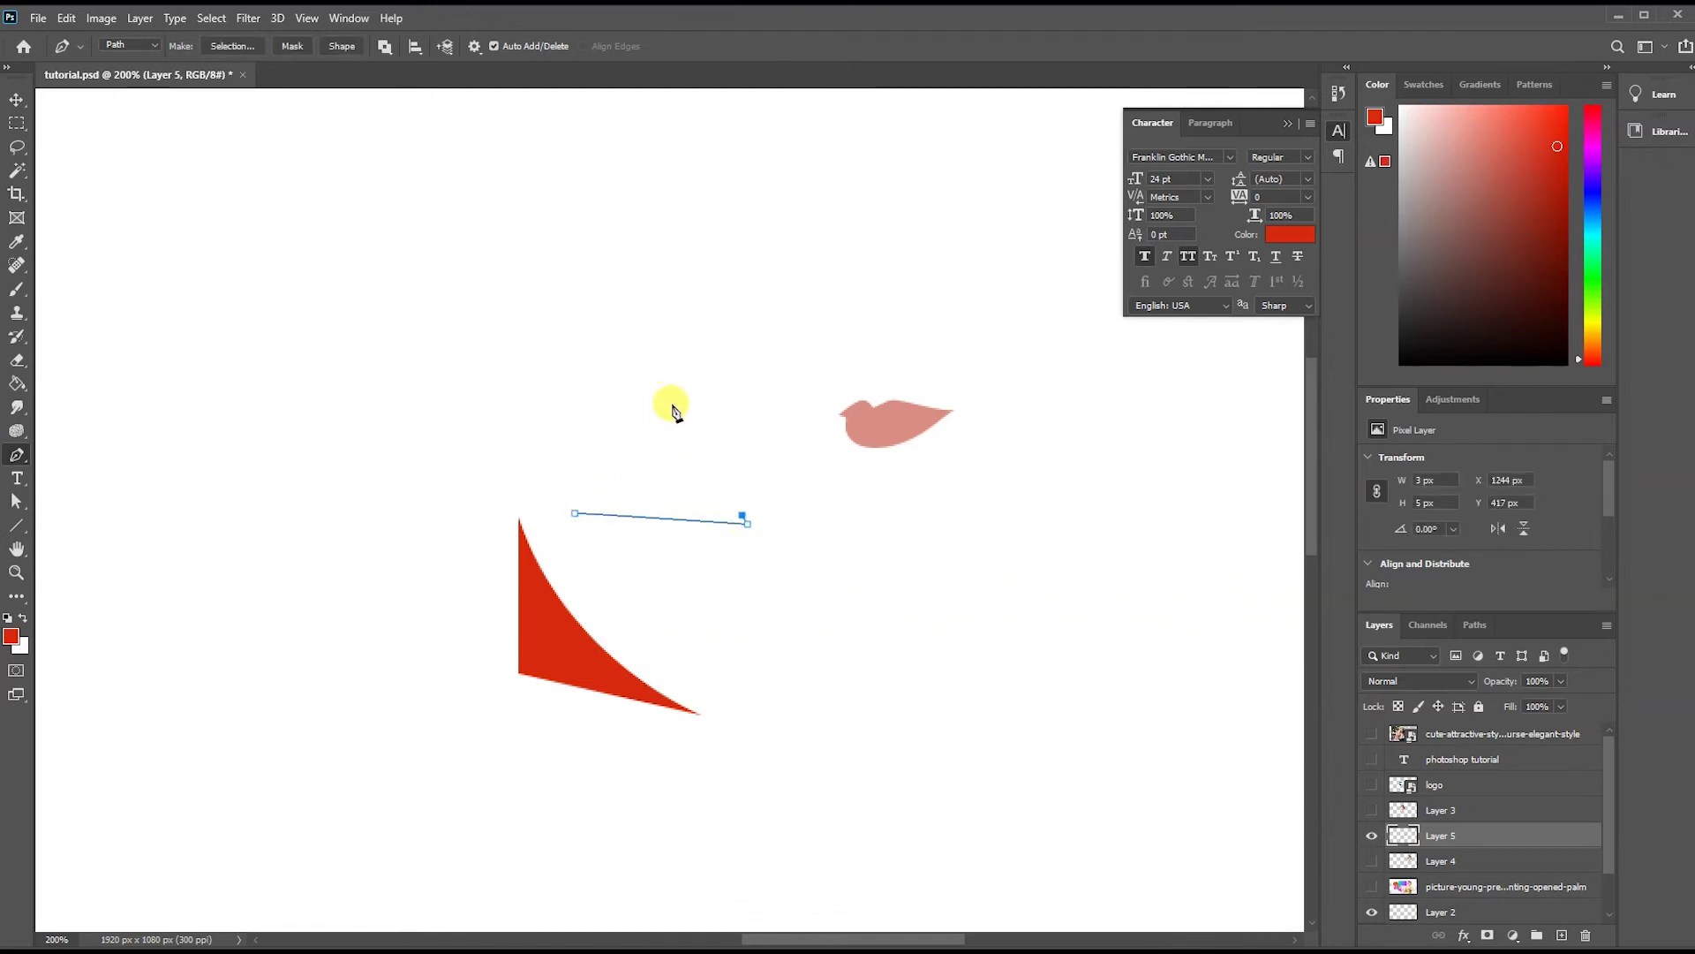
left_click_drag(662, 311, 661, 137)
left_click(662, 311)
mouse_move(575, 513)
left_mouse_down()
mouse_move(479, 573)
mouse_move(481, 597)
left_mouse_up()
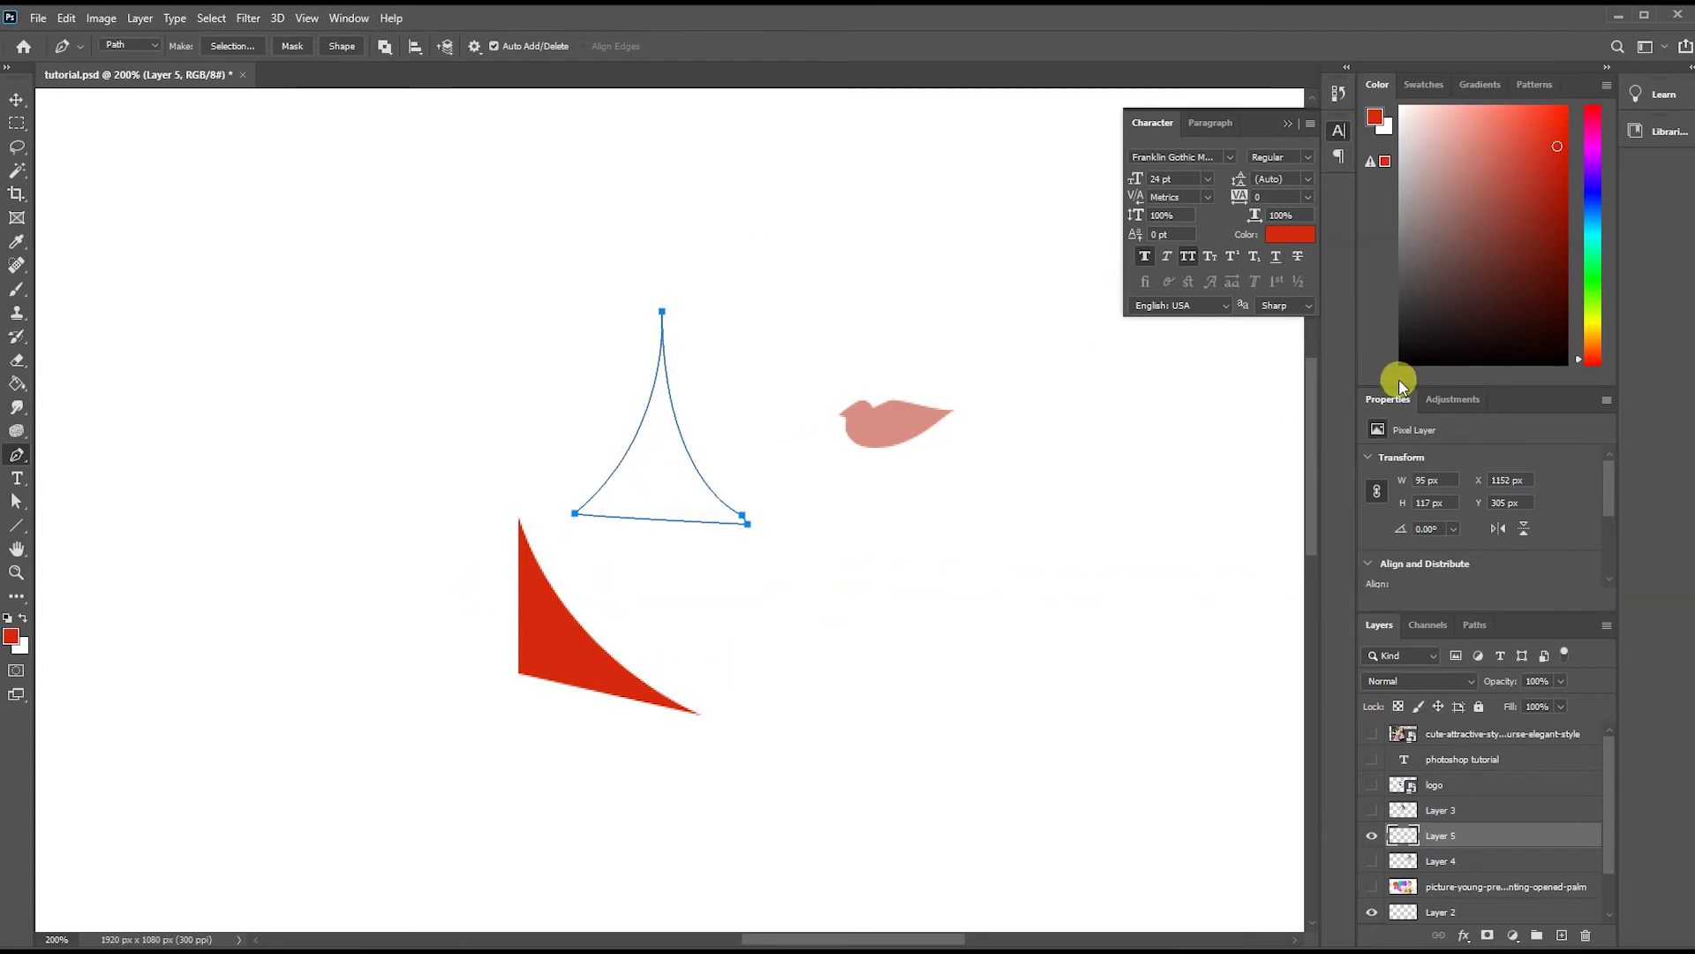
Convert the new path to a selection, fill it cyan, and deselect.
right_click(626, 465)
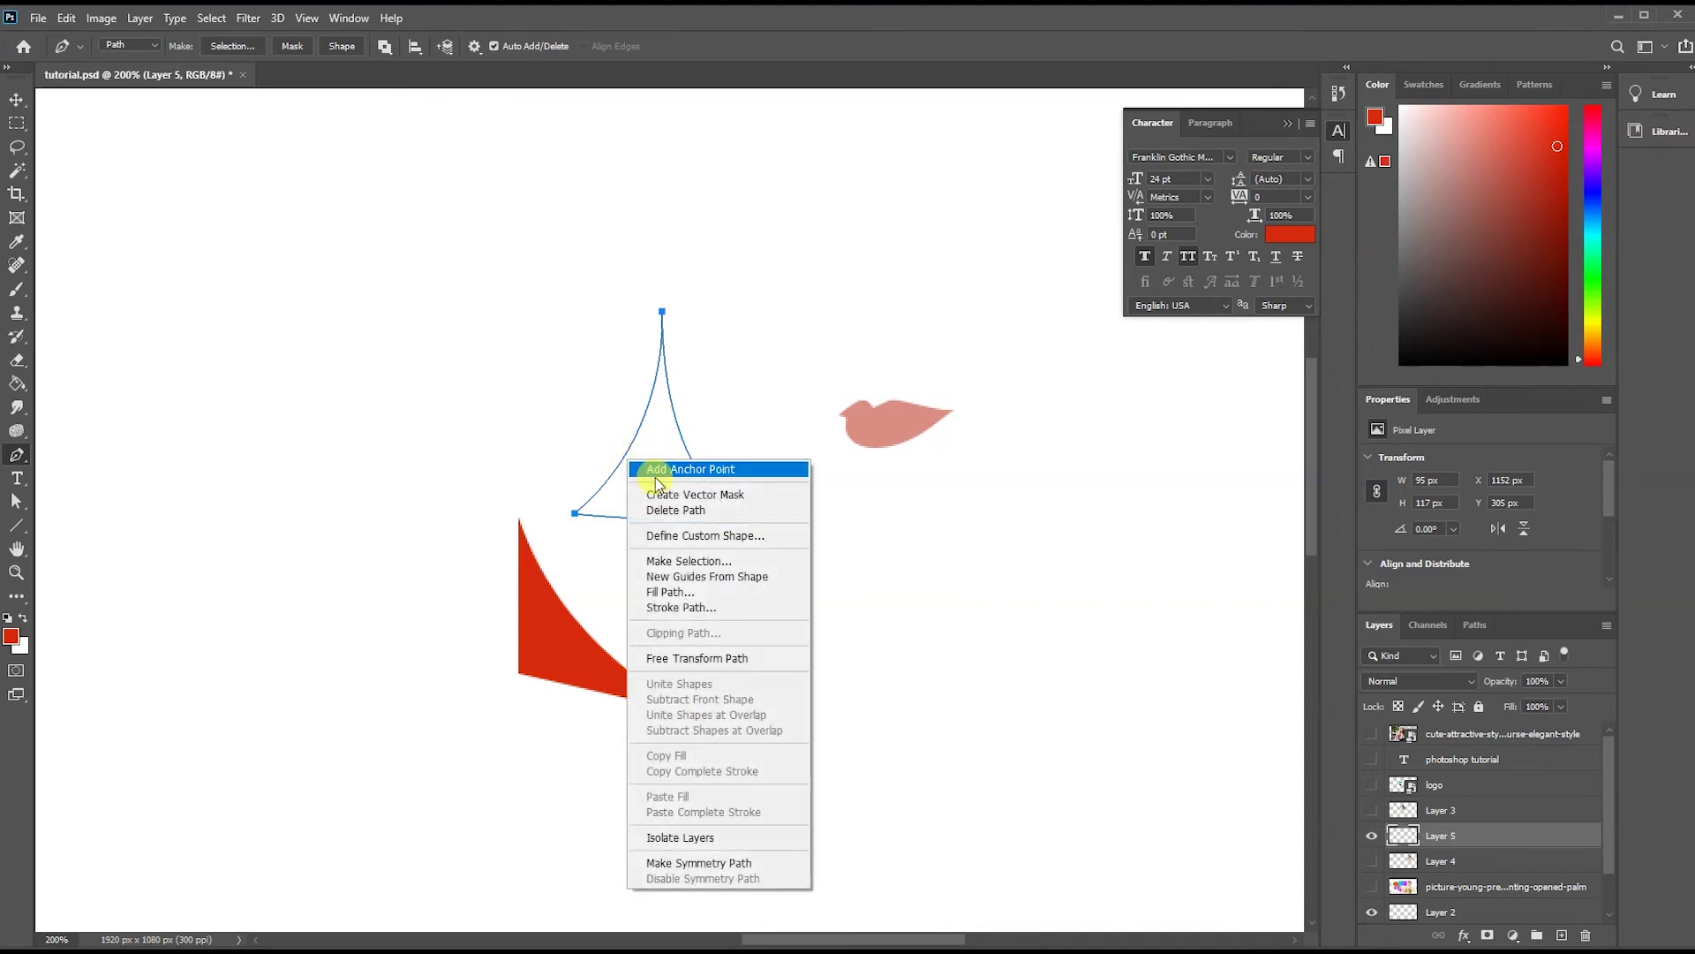
left_click(692, 557)
left_click(921, 263)
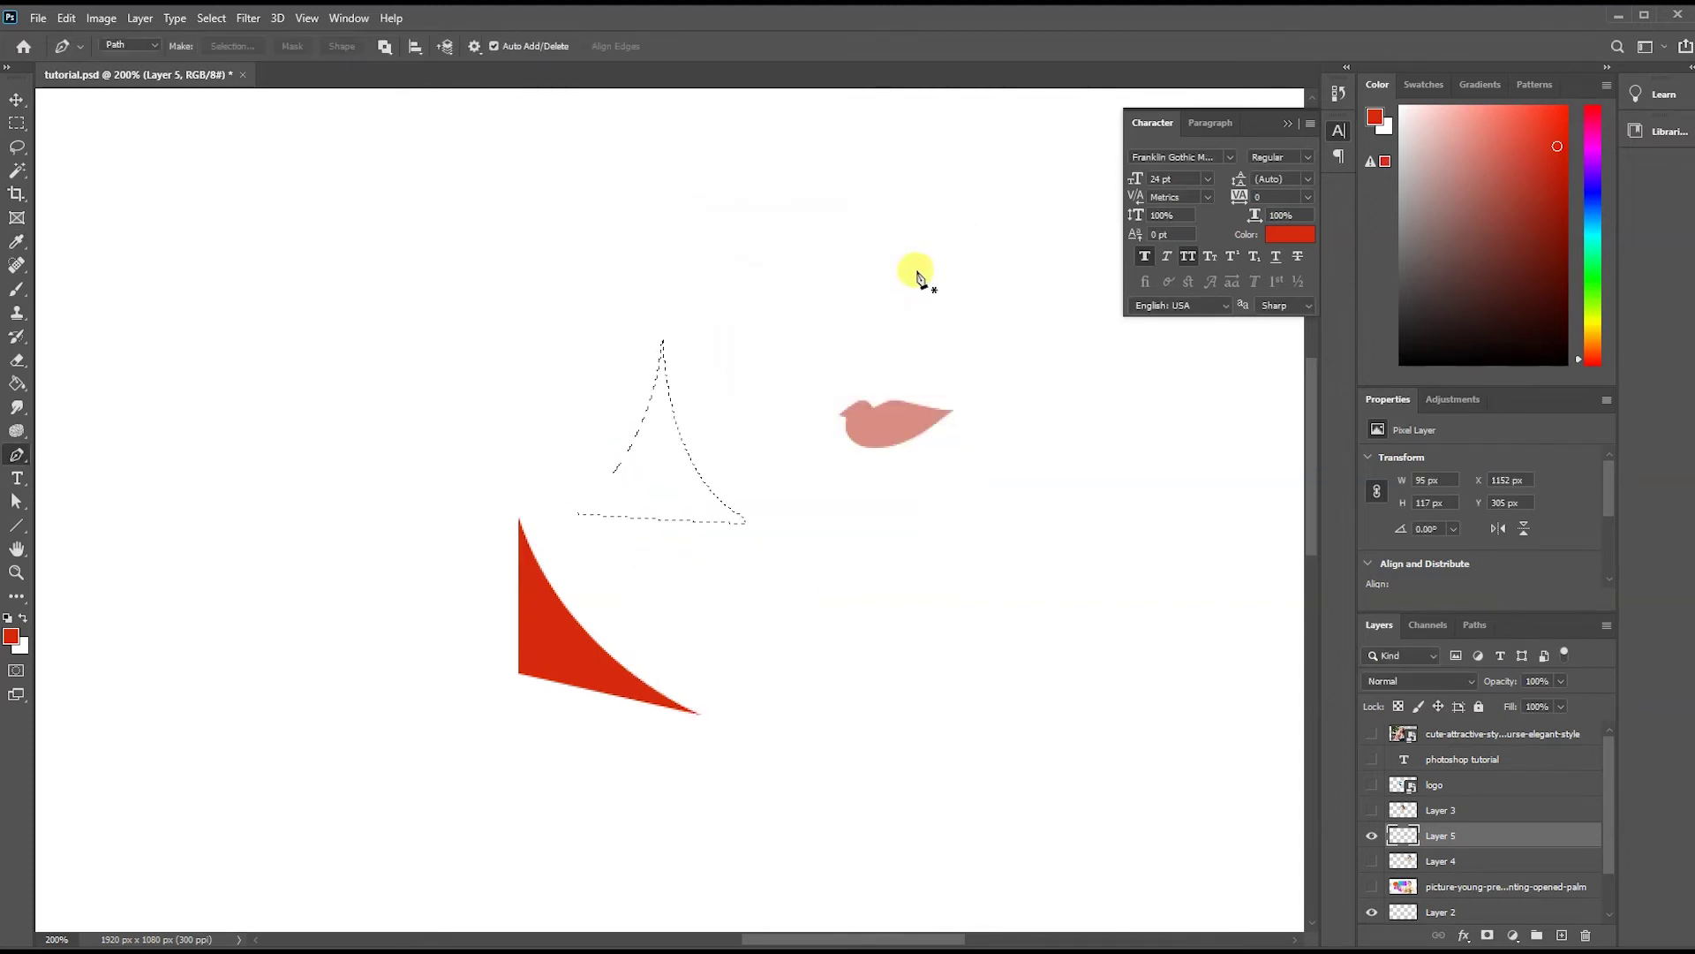
left_click(17, 383)
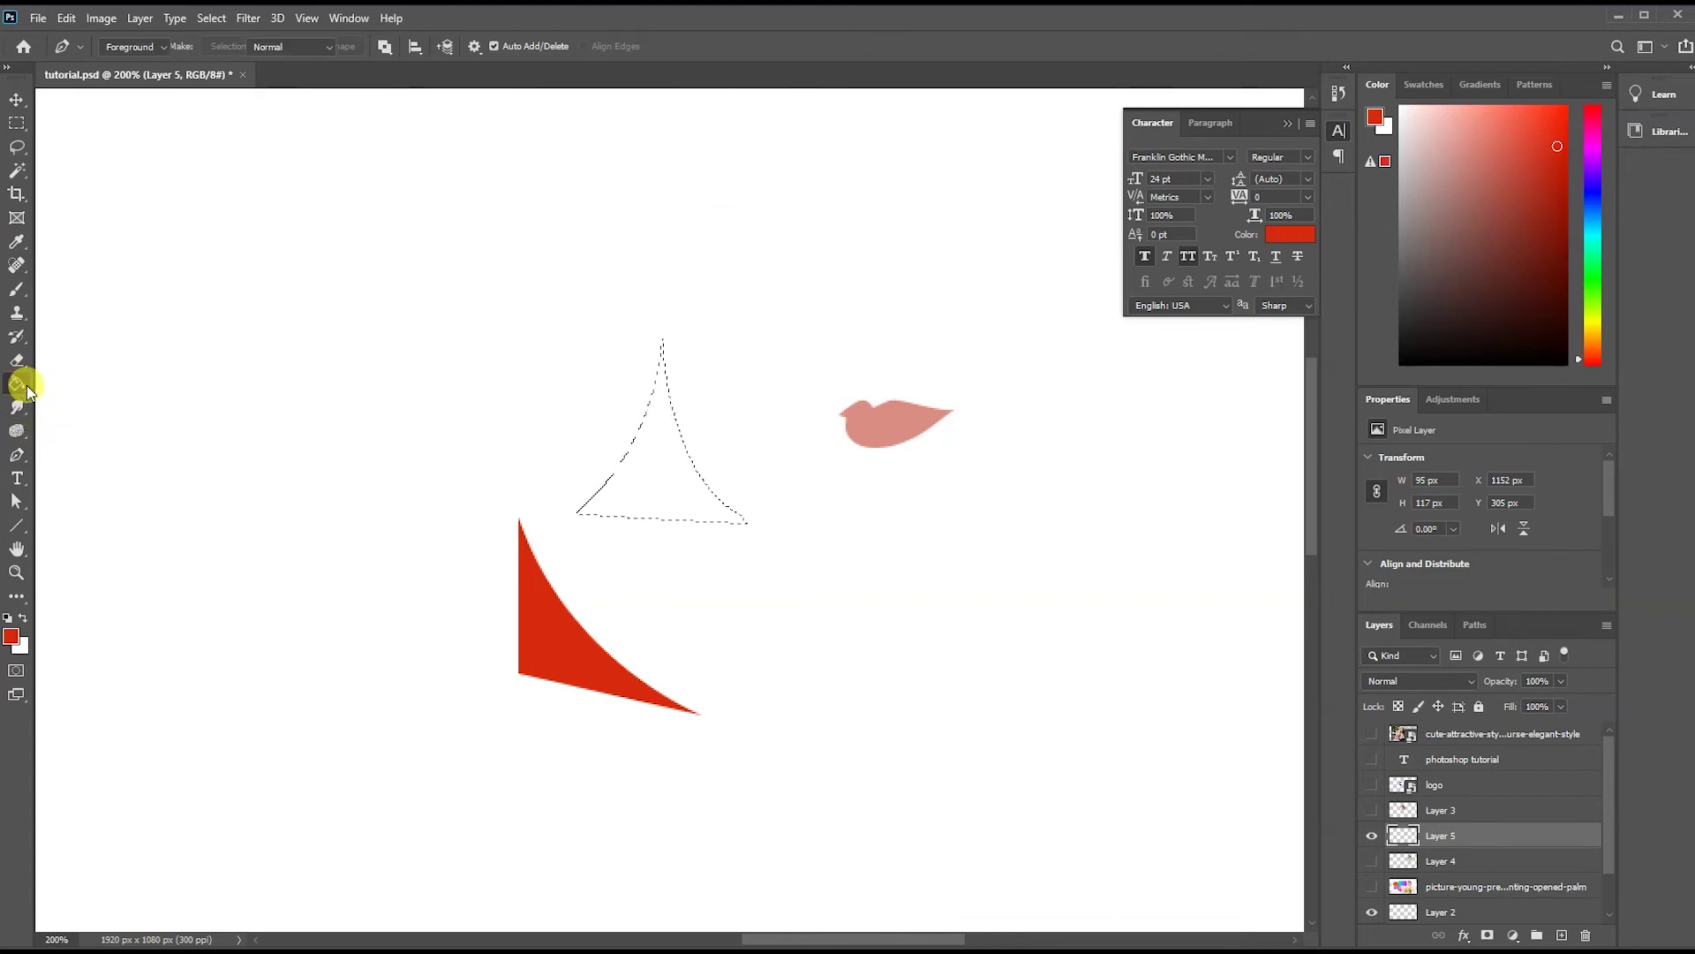
left_click(1596, 230)
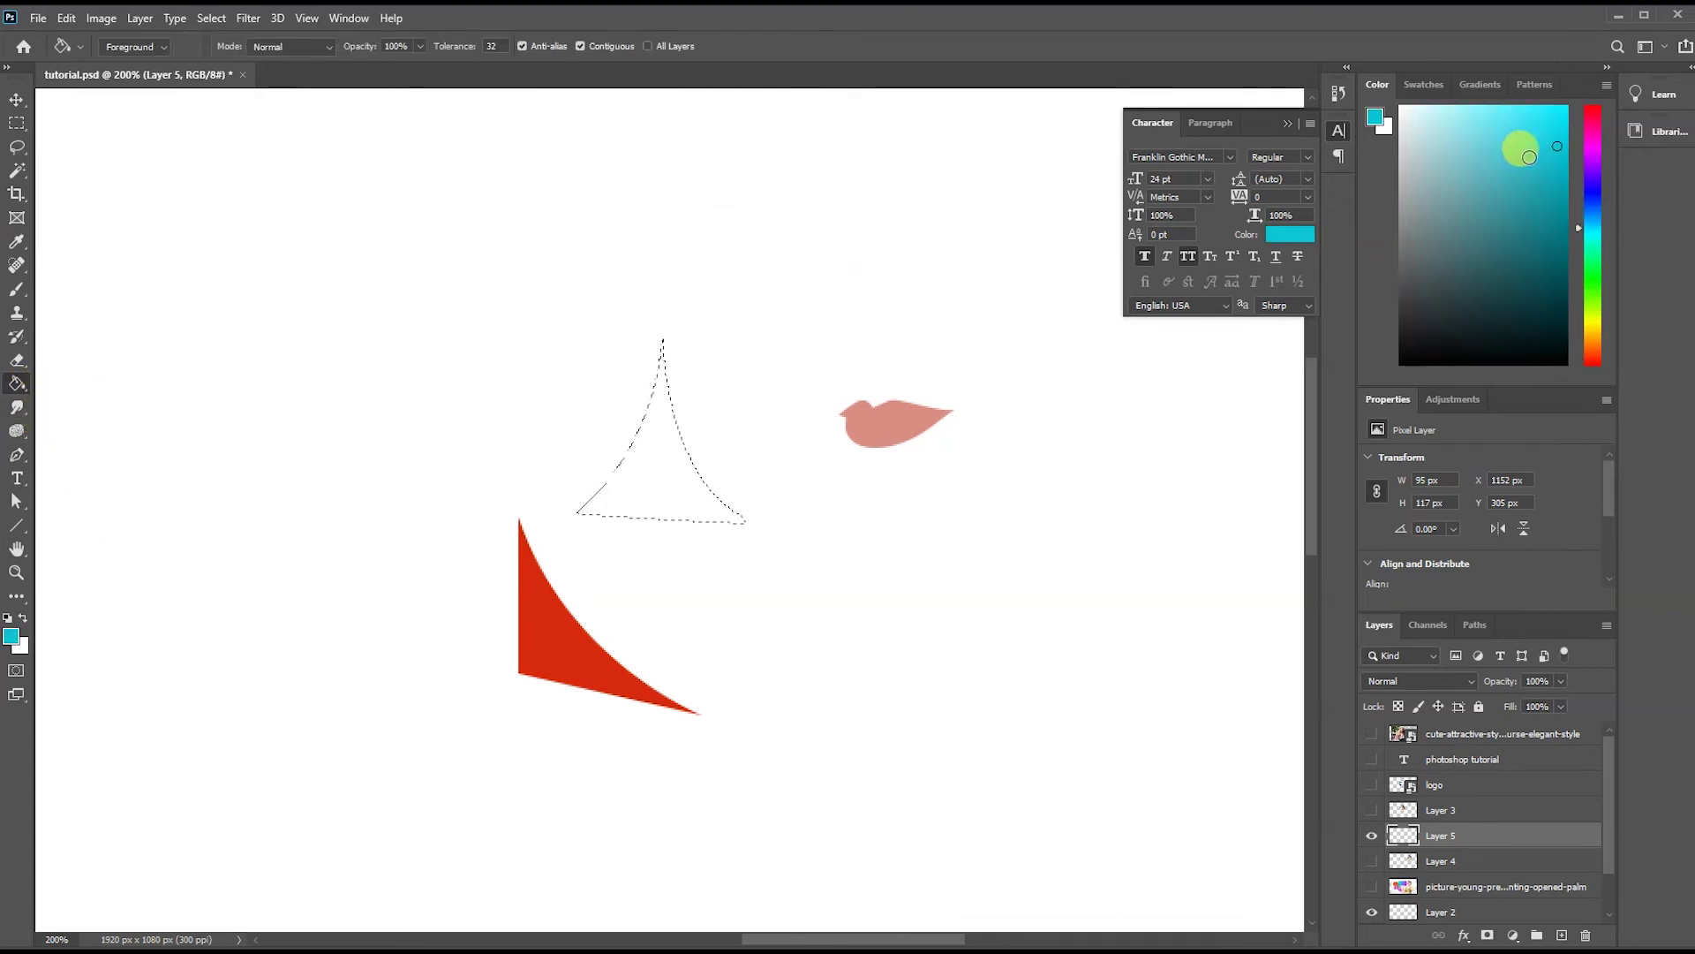
left_click(549, 600)
key("ctrl+d")
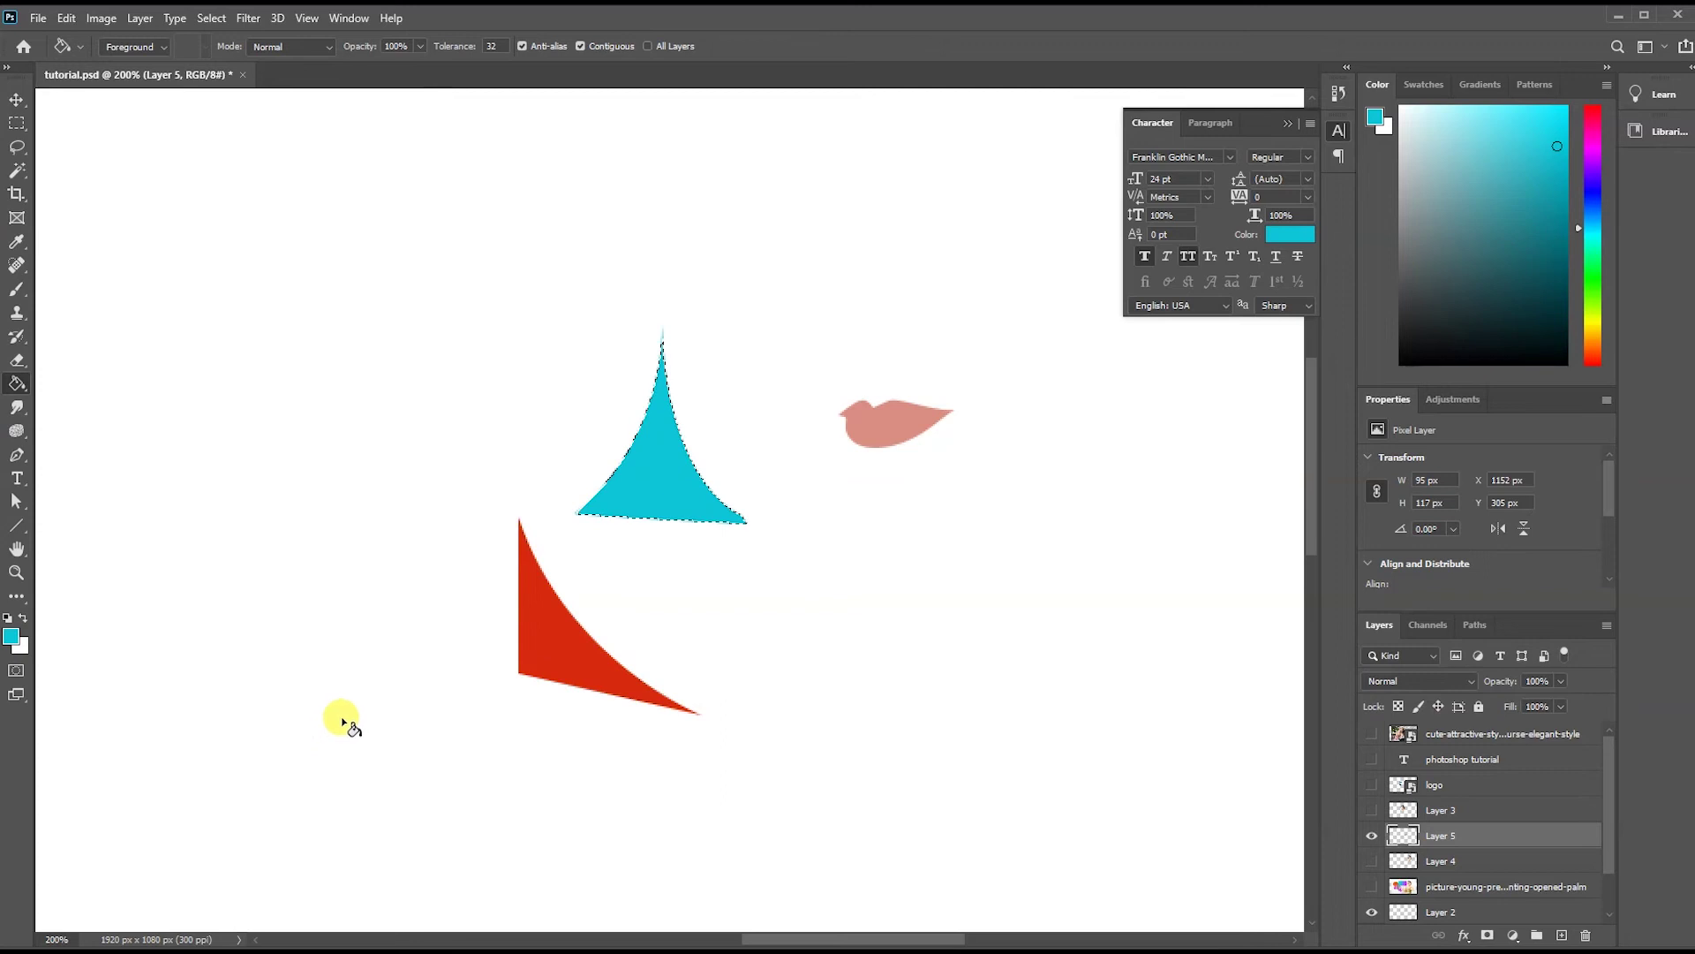
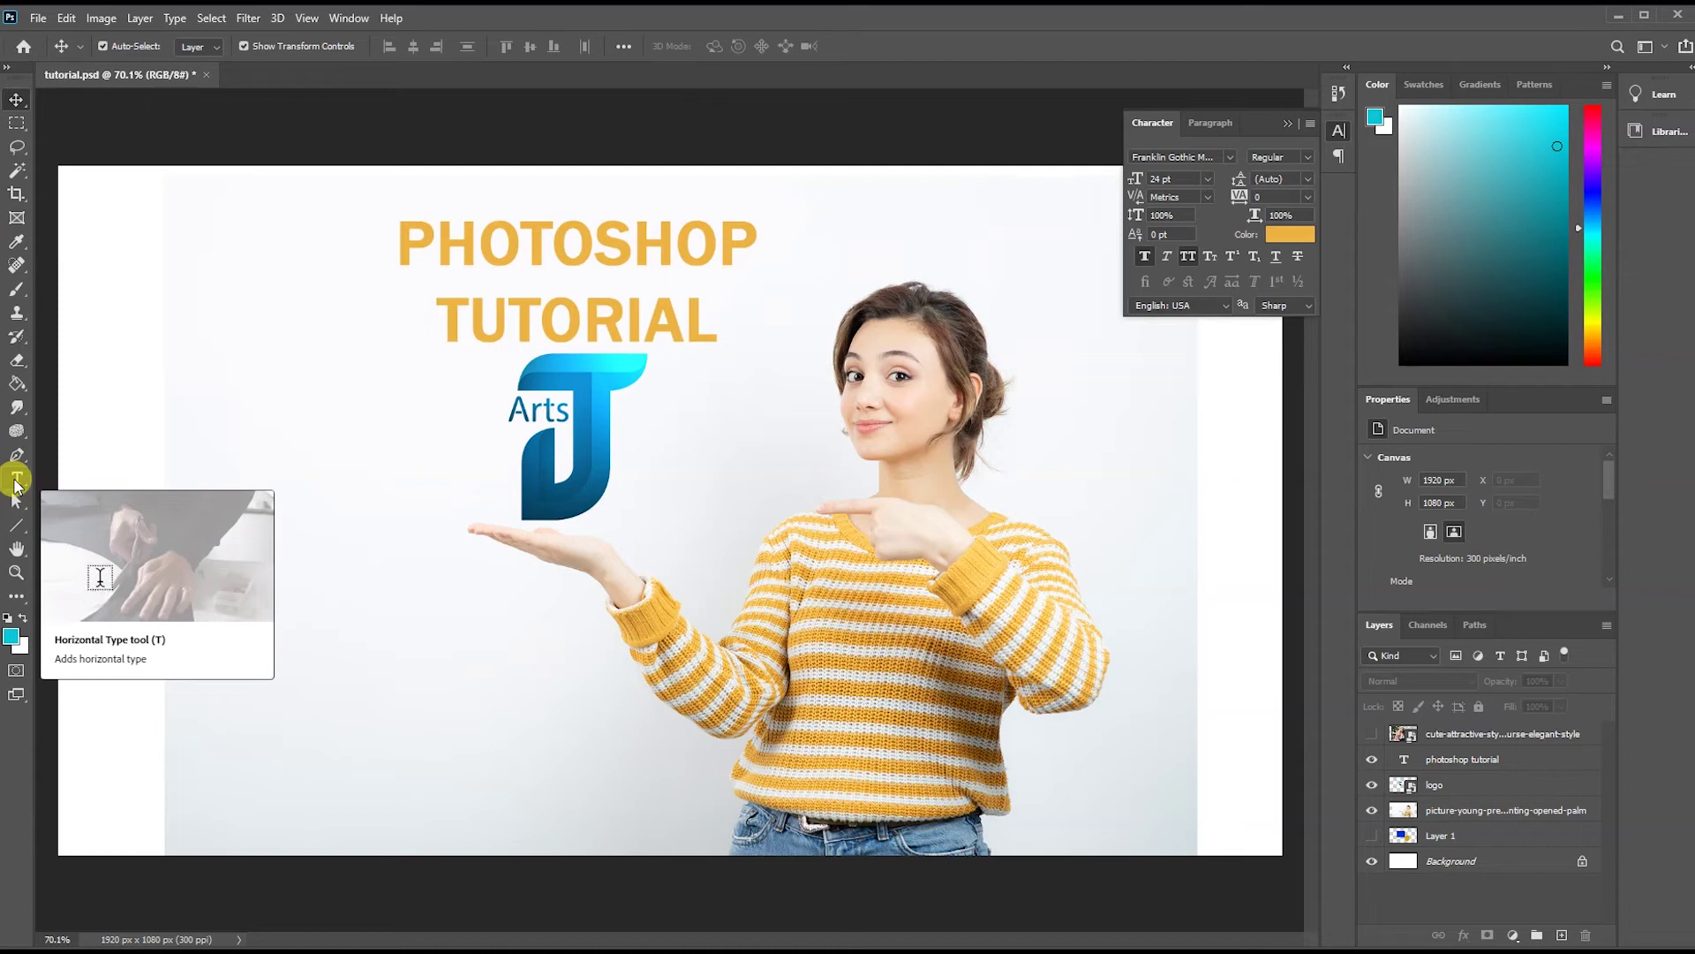
Start a text layer near the bottom-left and set its size to 16 pt.
left_click(16, 480)
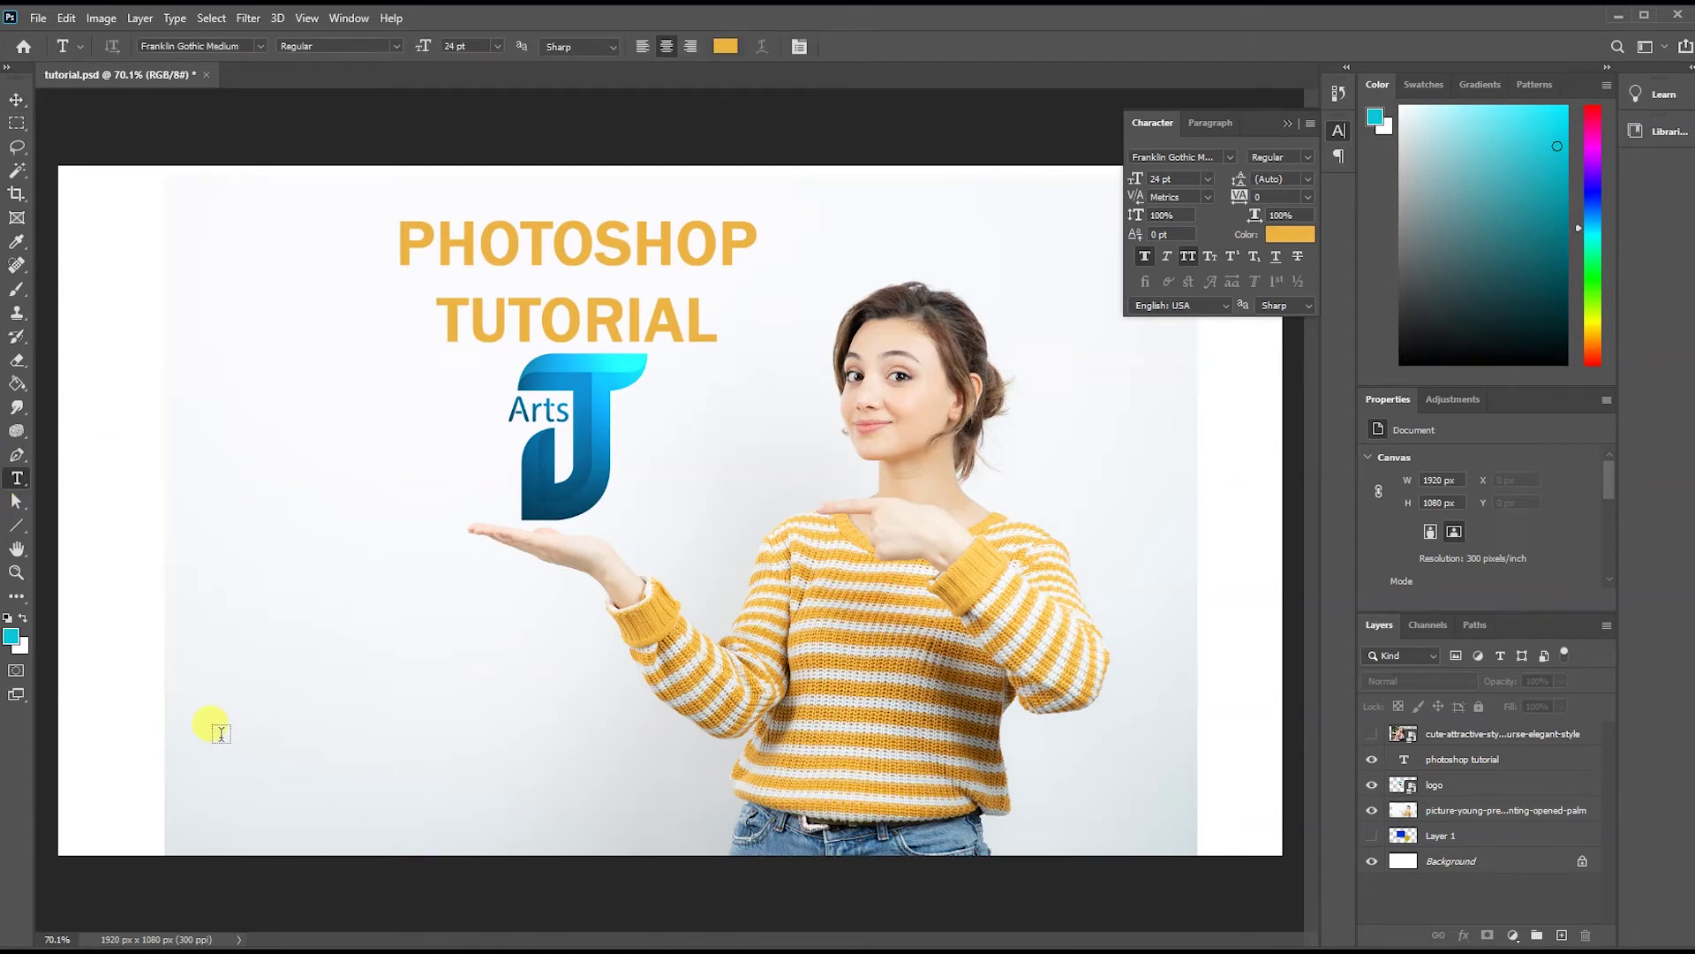
left_click(634, 735)
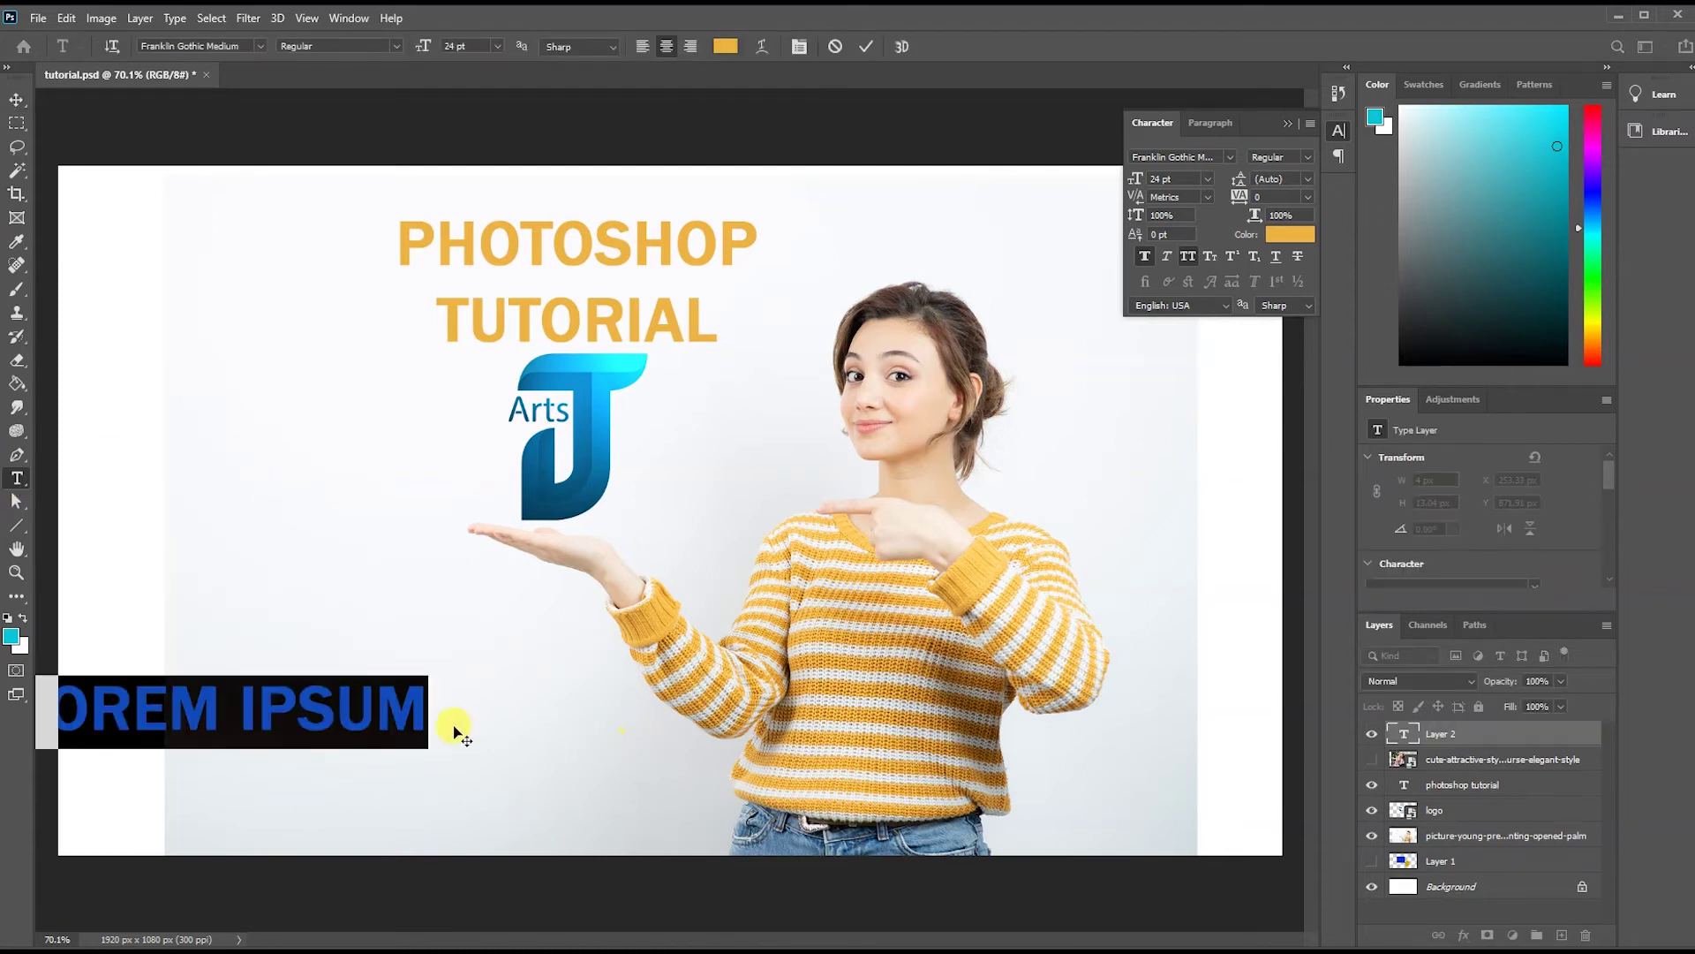
key("BackSpace")
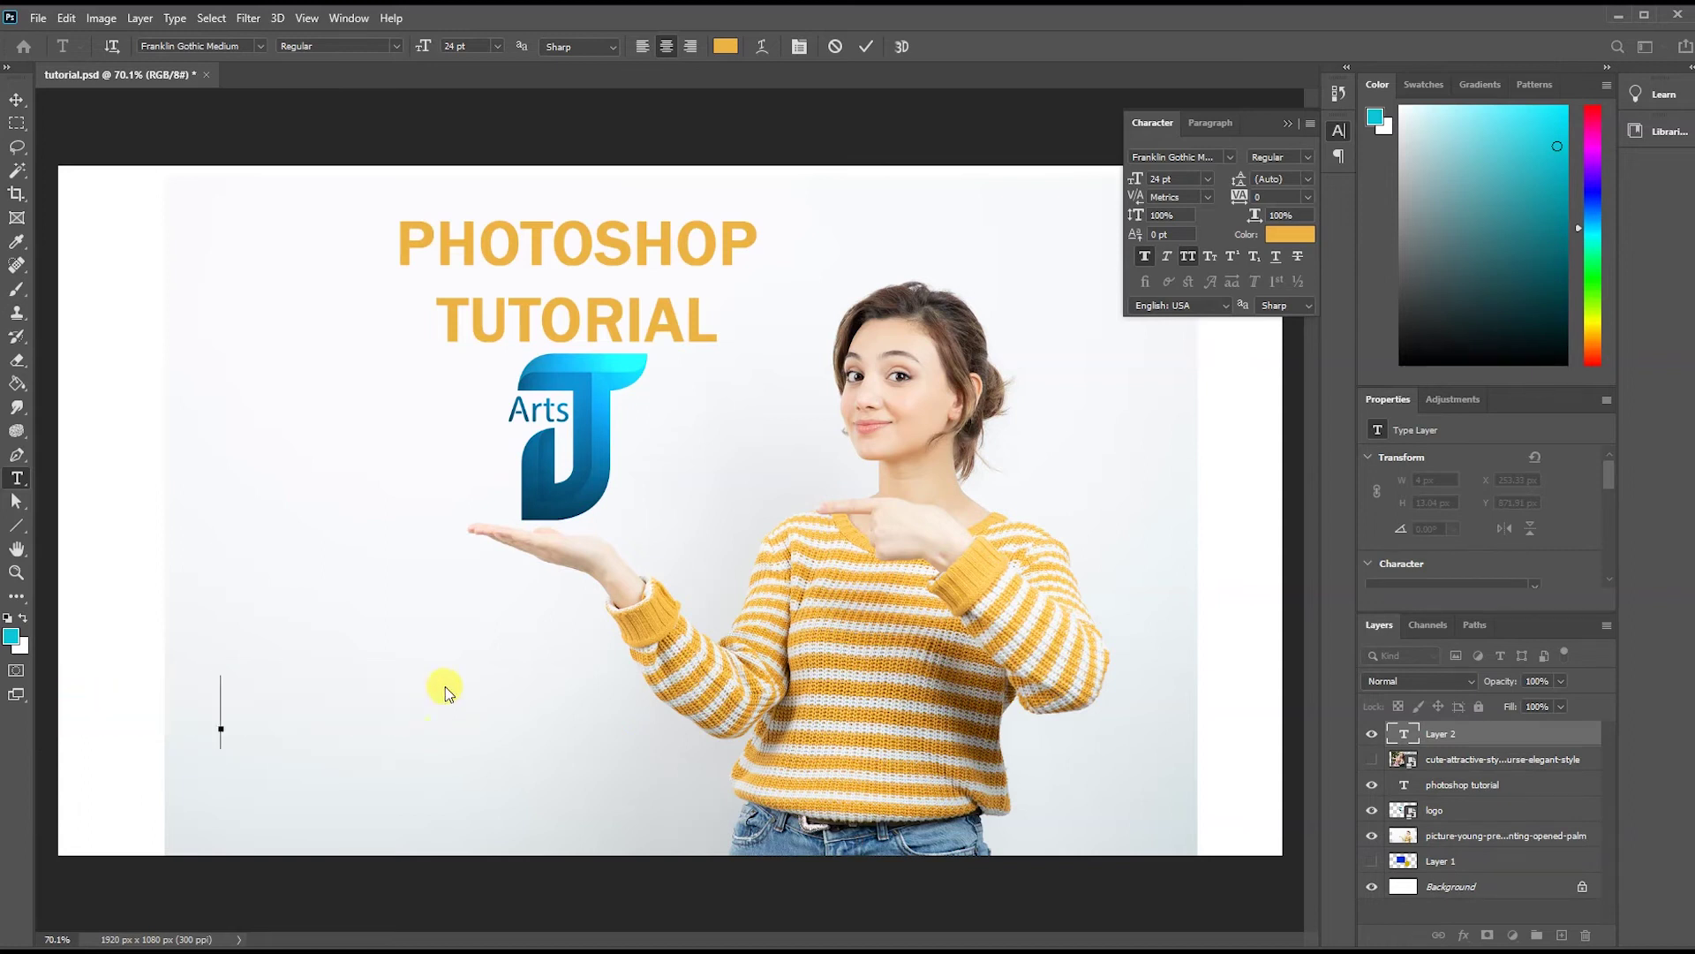
left_click(497, 45)
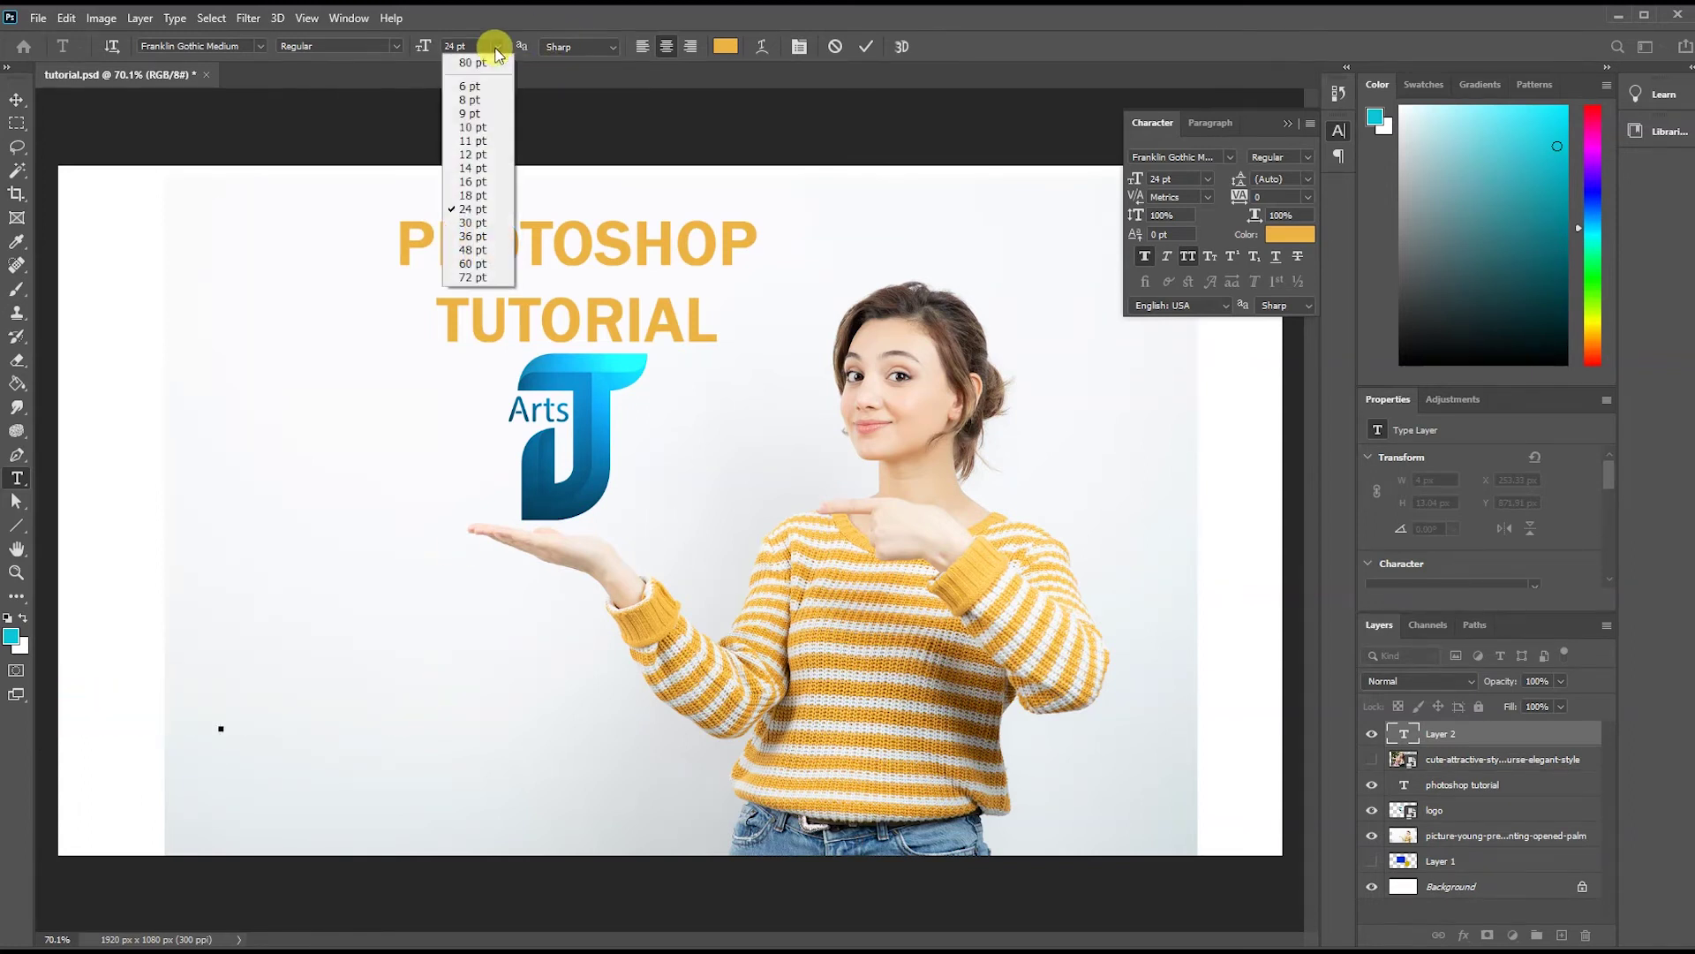
left_click(479, 181)
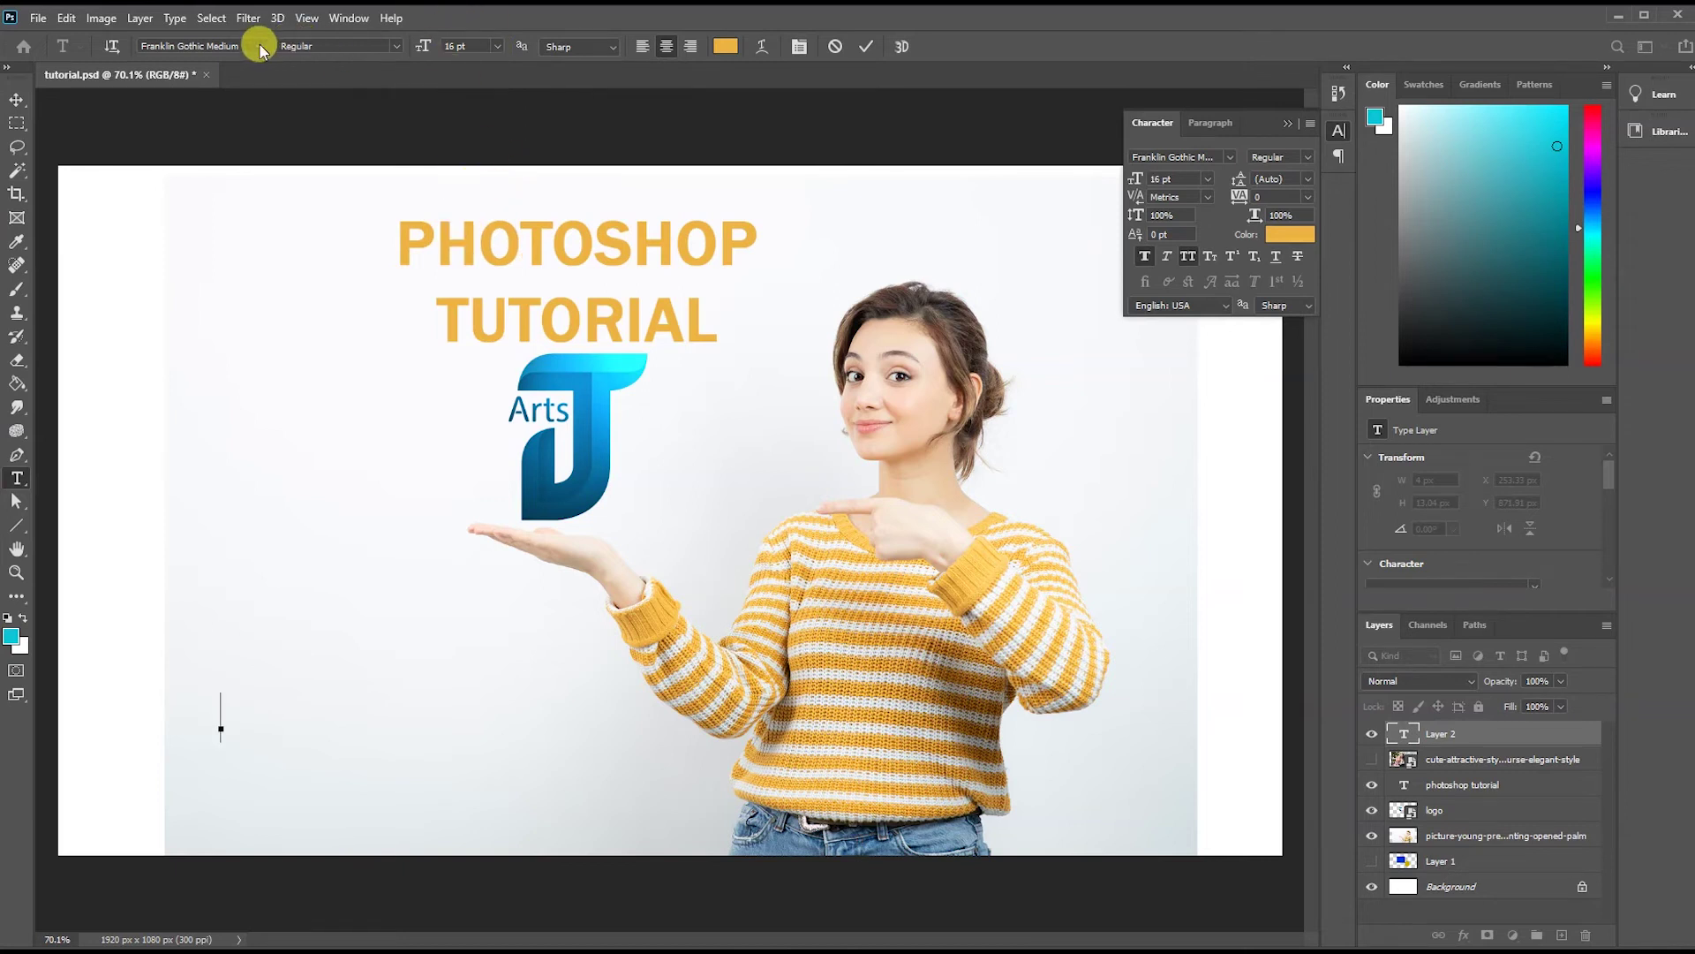
Set Franklin Gothic Medium, then type and commit the studio name caption.
left_click(261, 46)
left_click(260, 46)
type("b")
left_click(281, 105)
type("YANTHA")
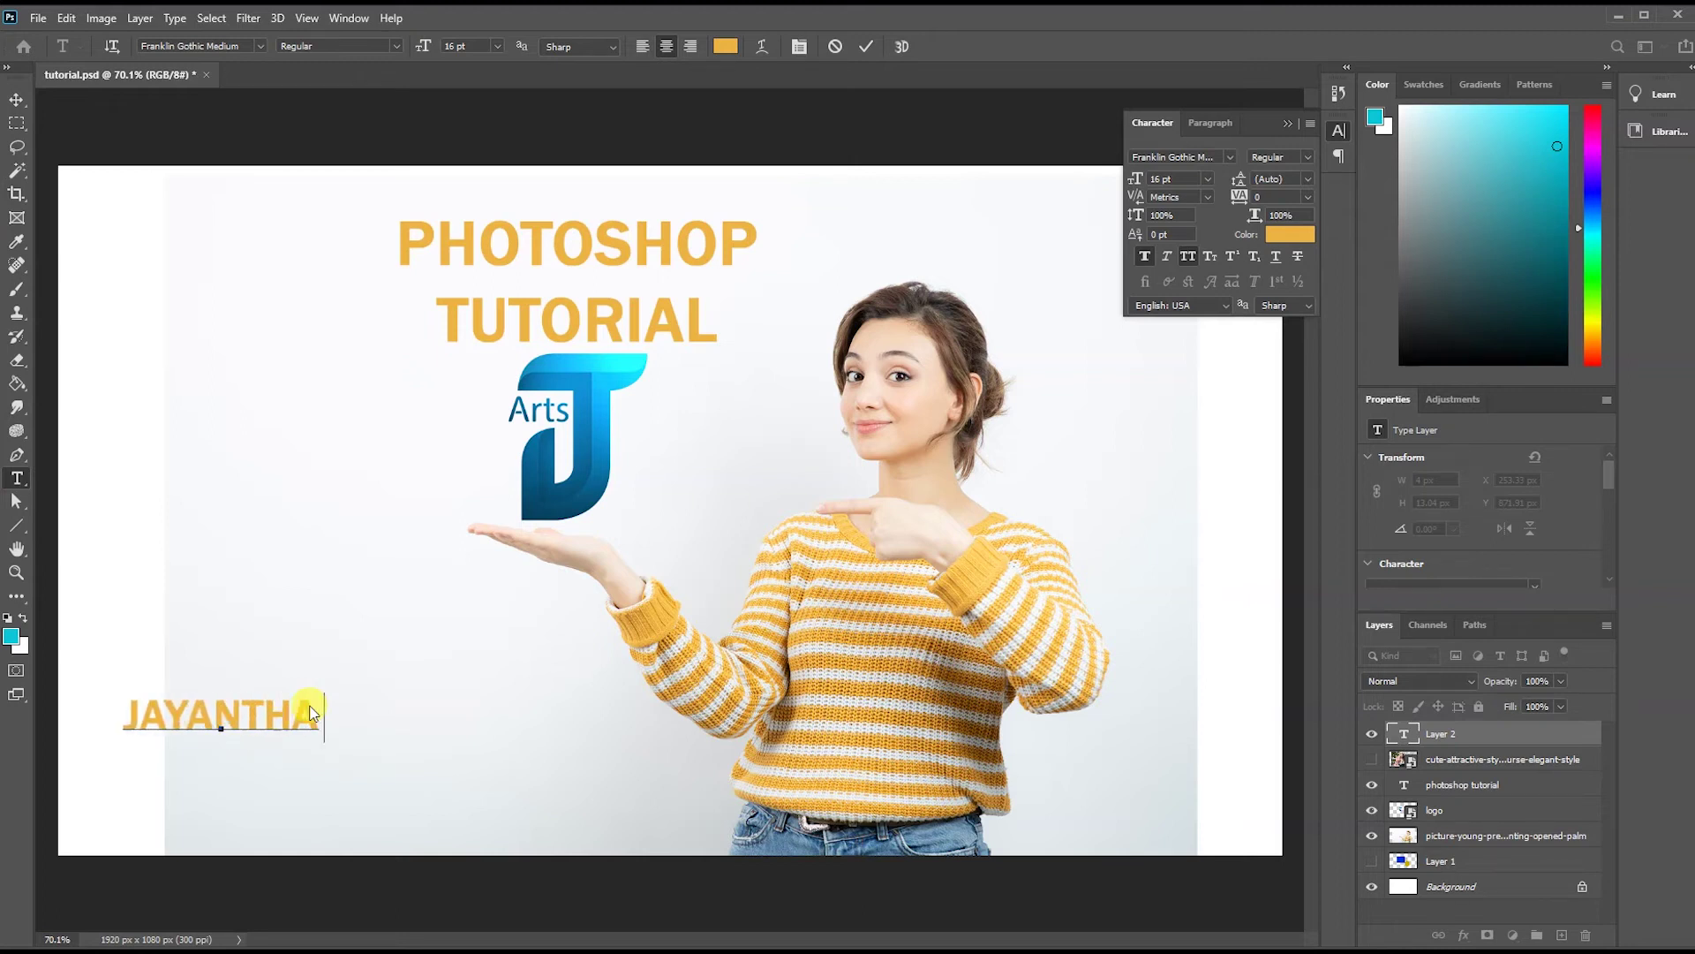
type(" ARTS")
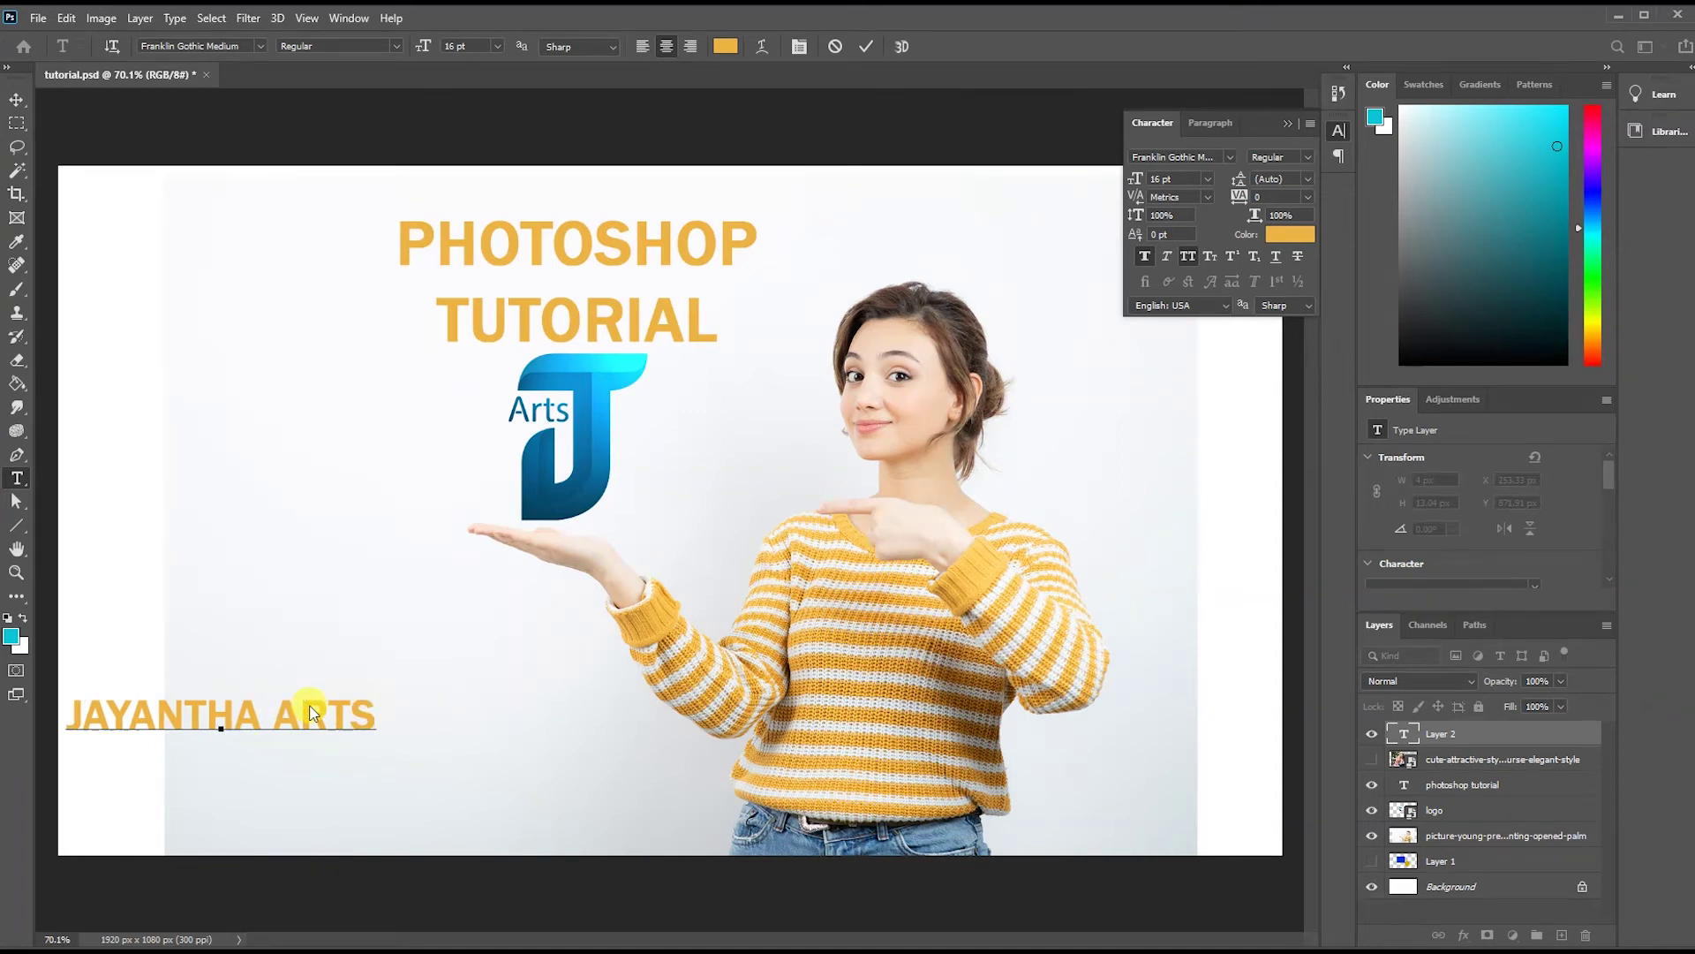
left_click(864, 51)
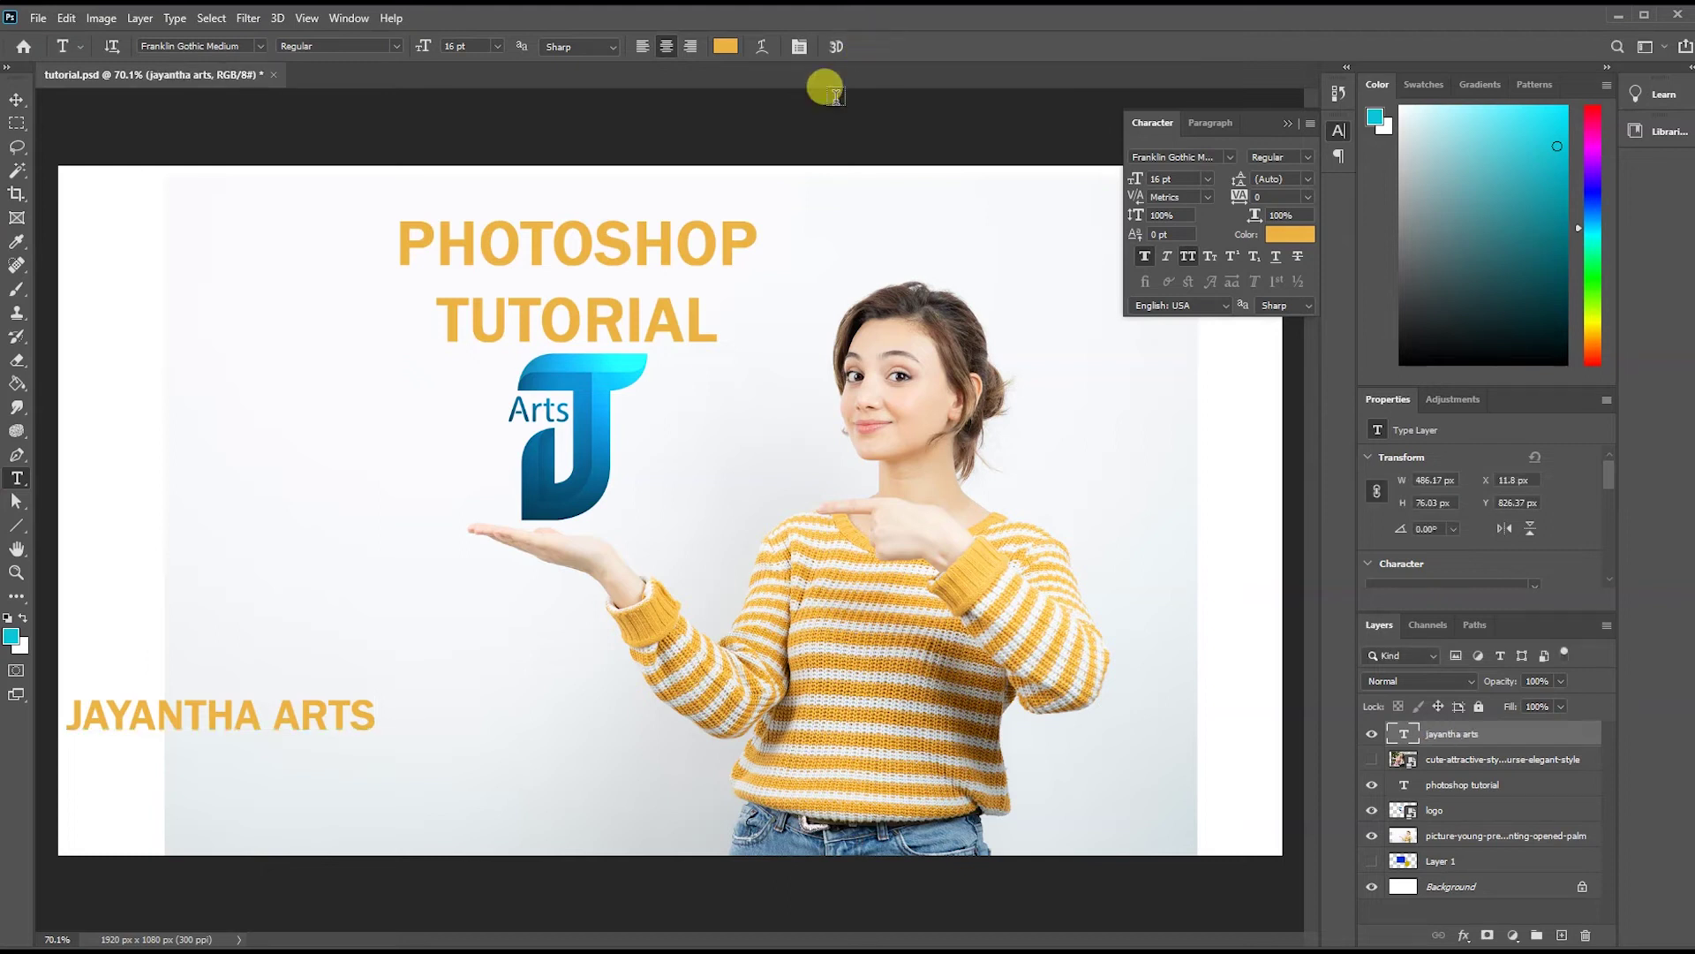
Move the name caption right and down, under the woman's open hand.
left_click(15, 98)
left_click_drag(191, 715, 394, 762)
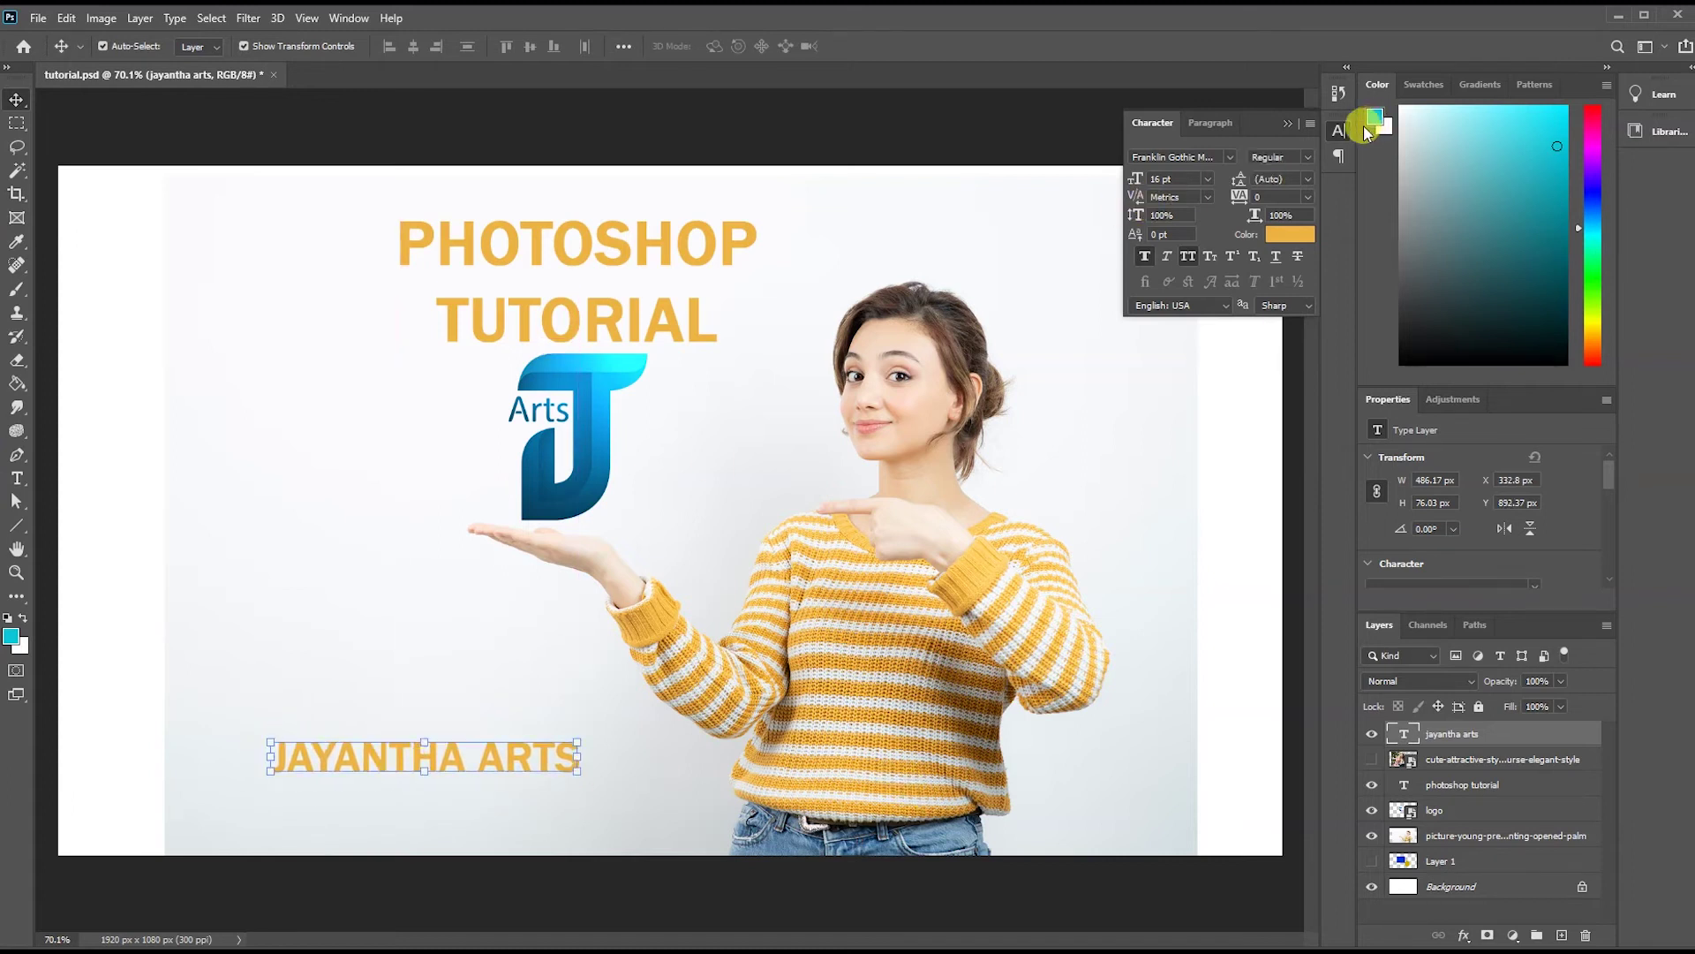
left_click(1341, 132)
left_click(423, 765)
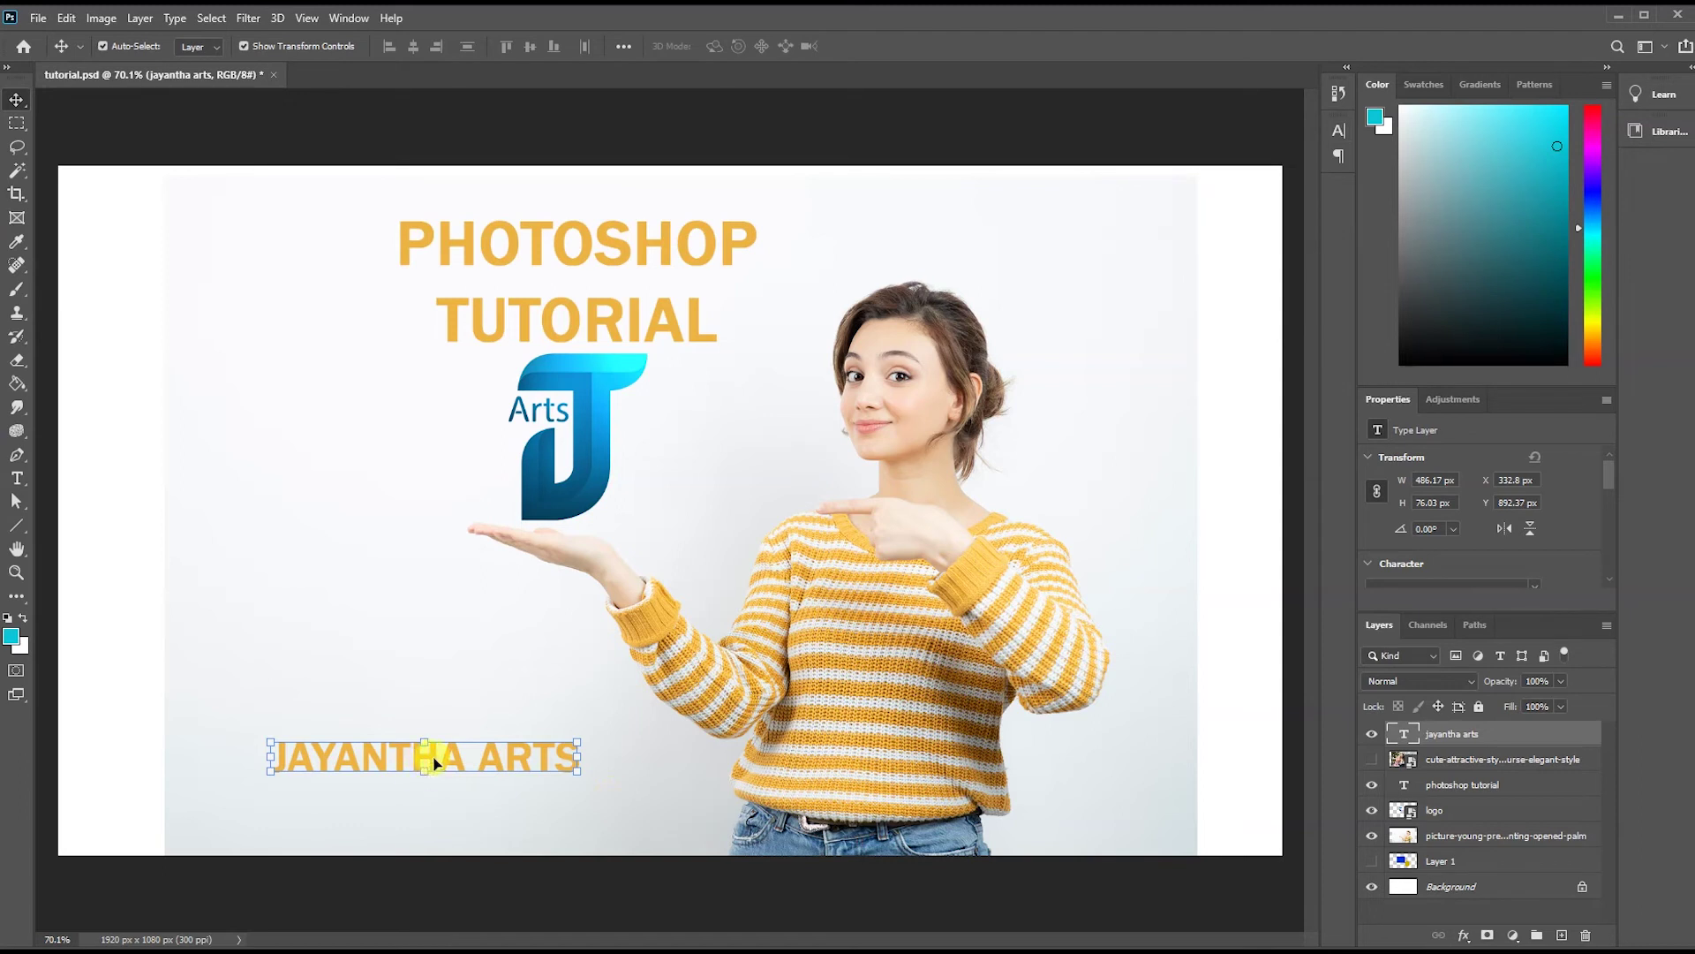
Show the Character panel again from the Window menu.
left_click(1340, 131)
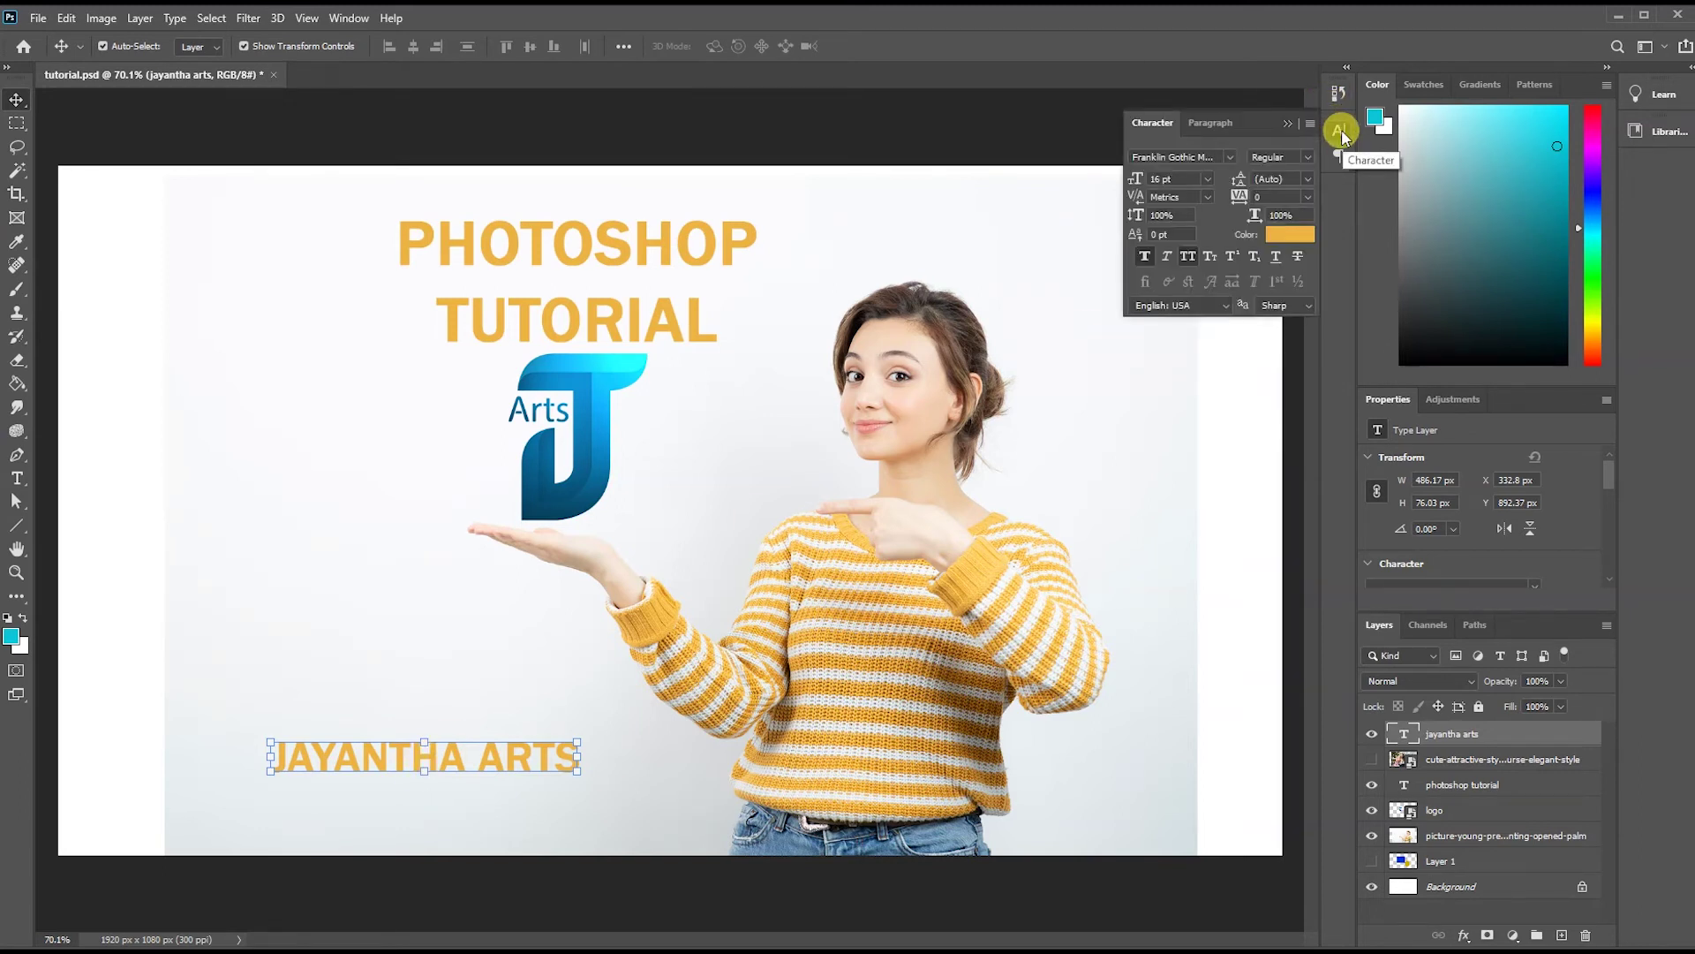
left_click(1341, 133)
left_click(336, 19)
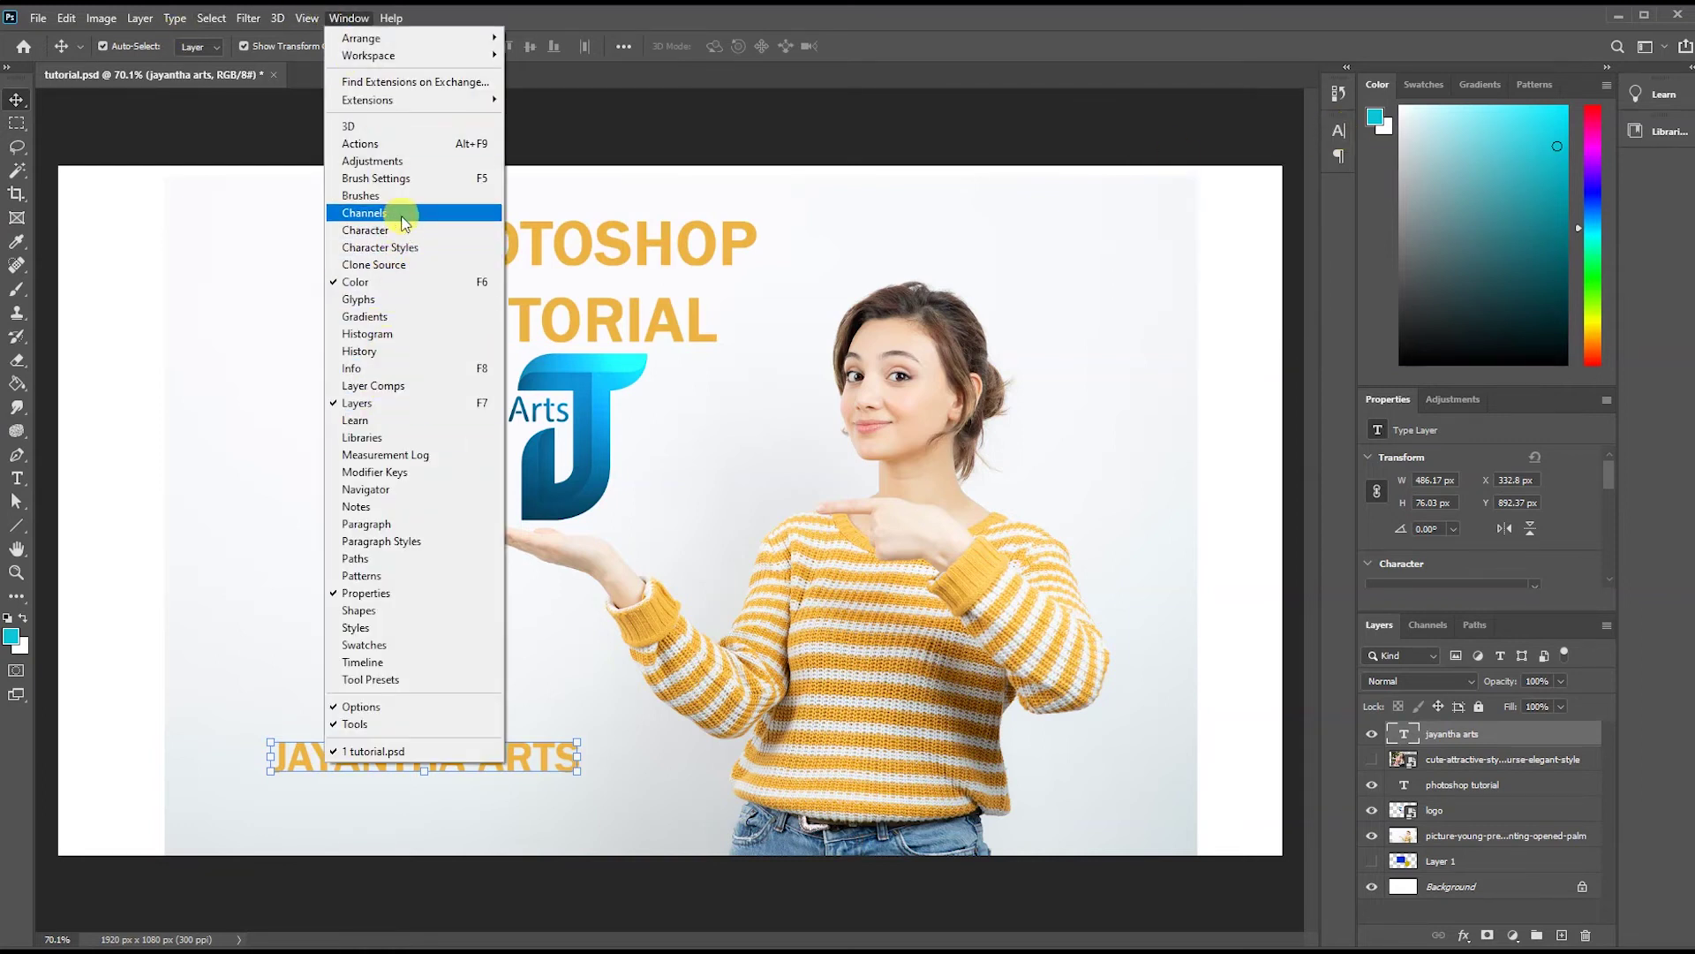
left_click(365, 230)
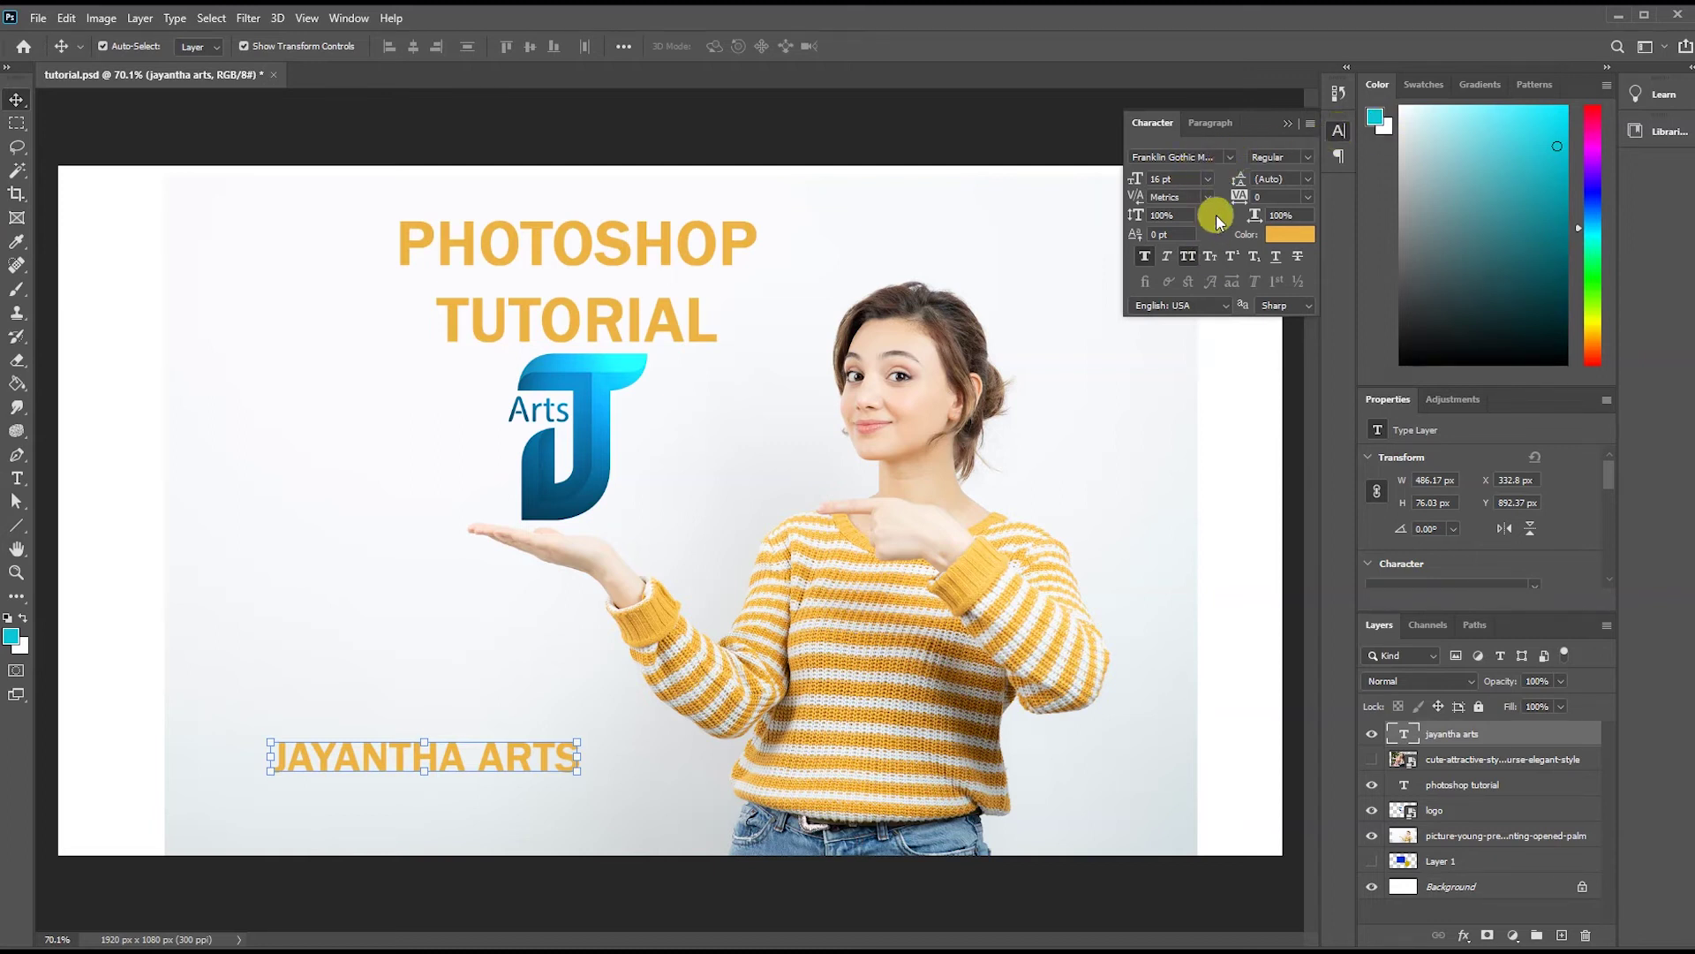
Make the caption magenta and 18 pt.
left_click(1300, 237)
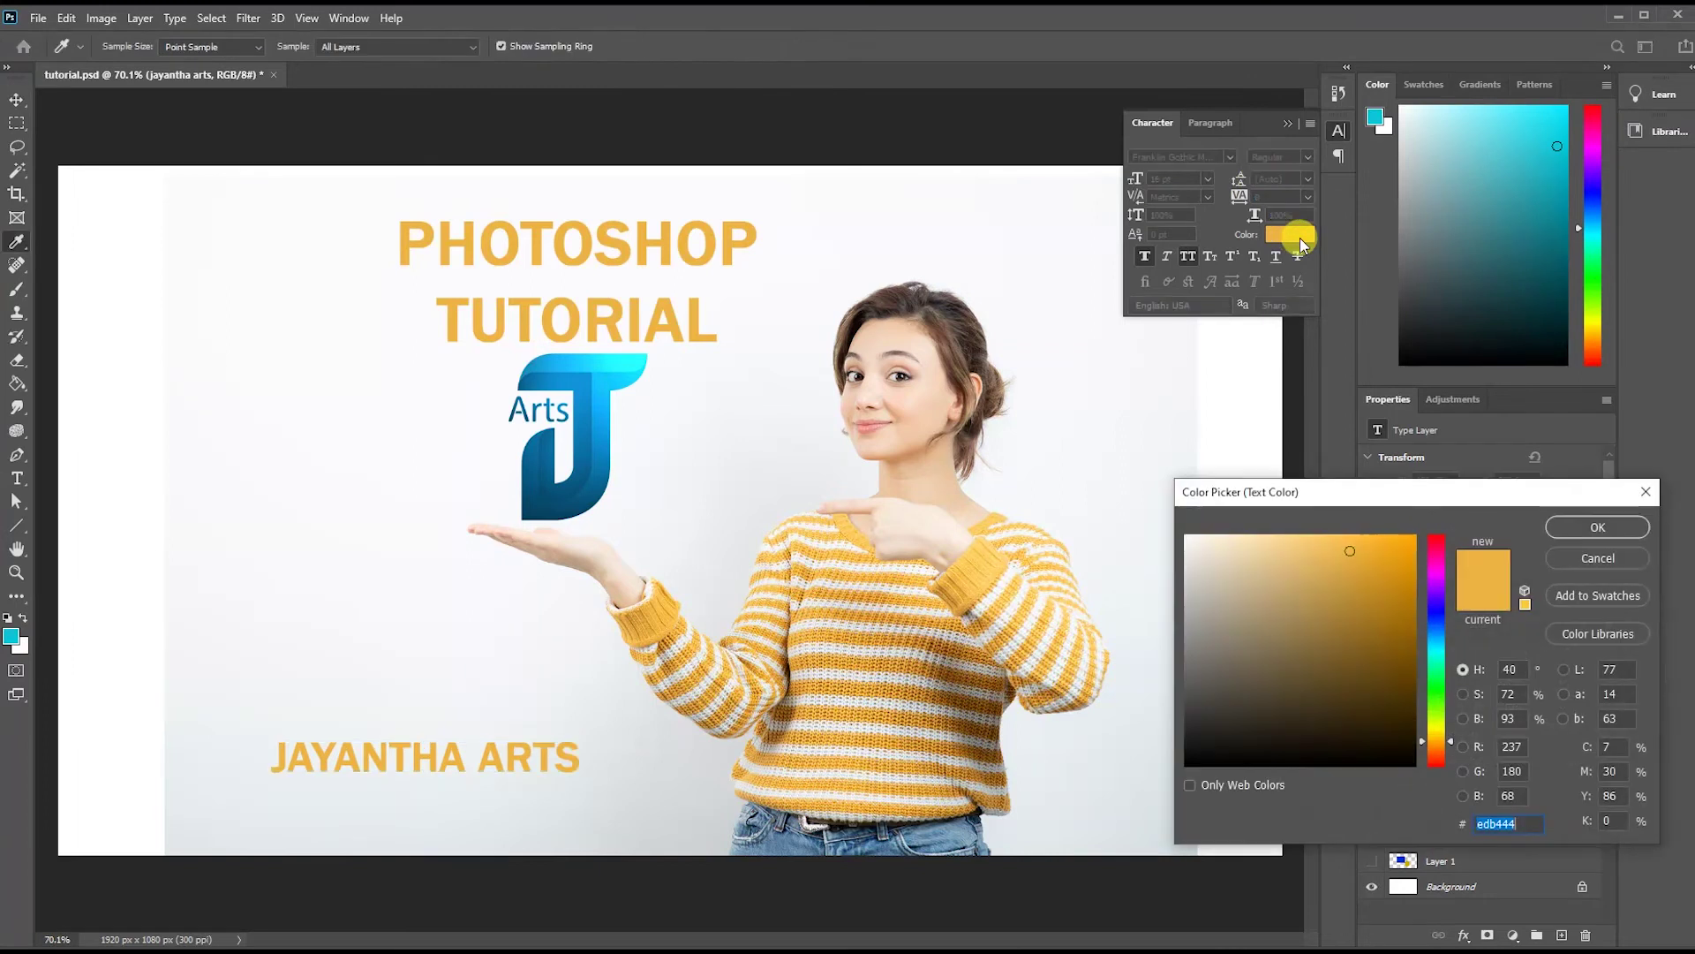
left_click(1434, 571)
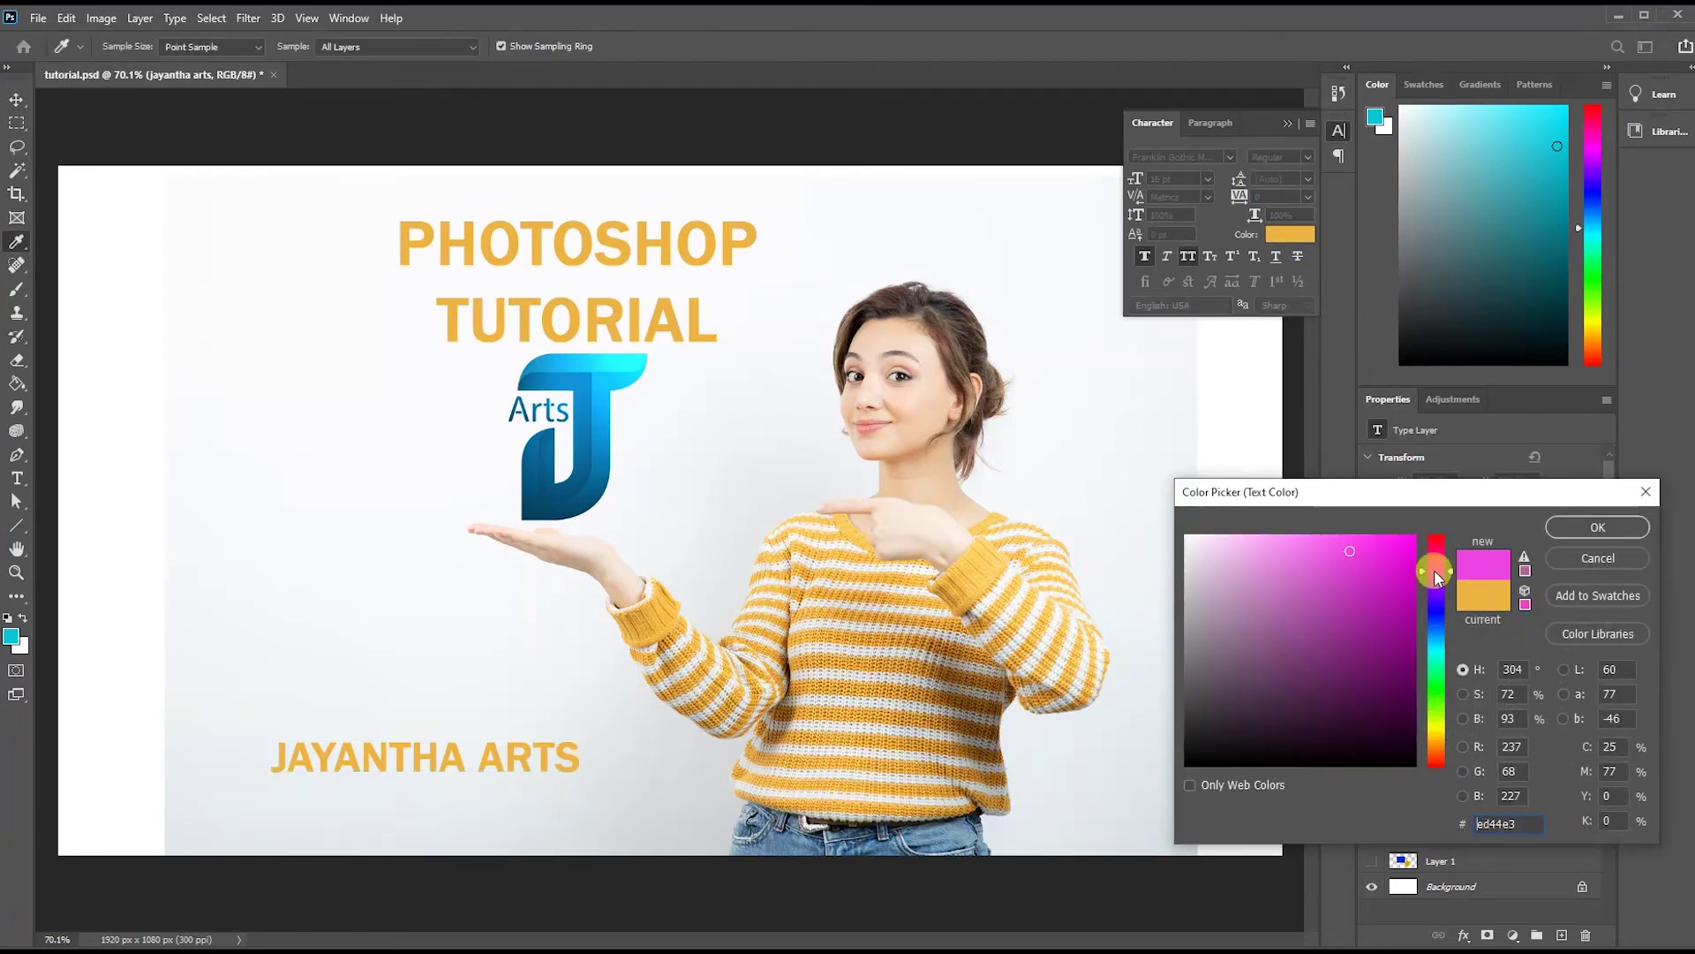
left_click(1598, 528)
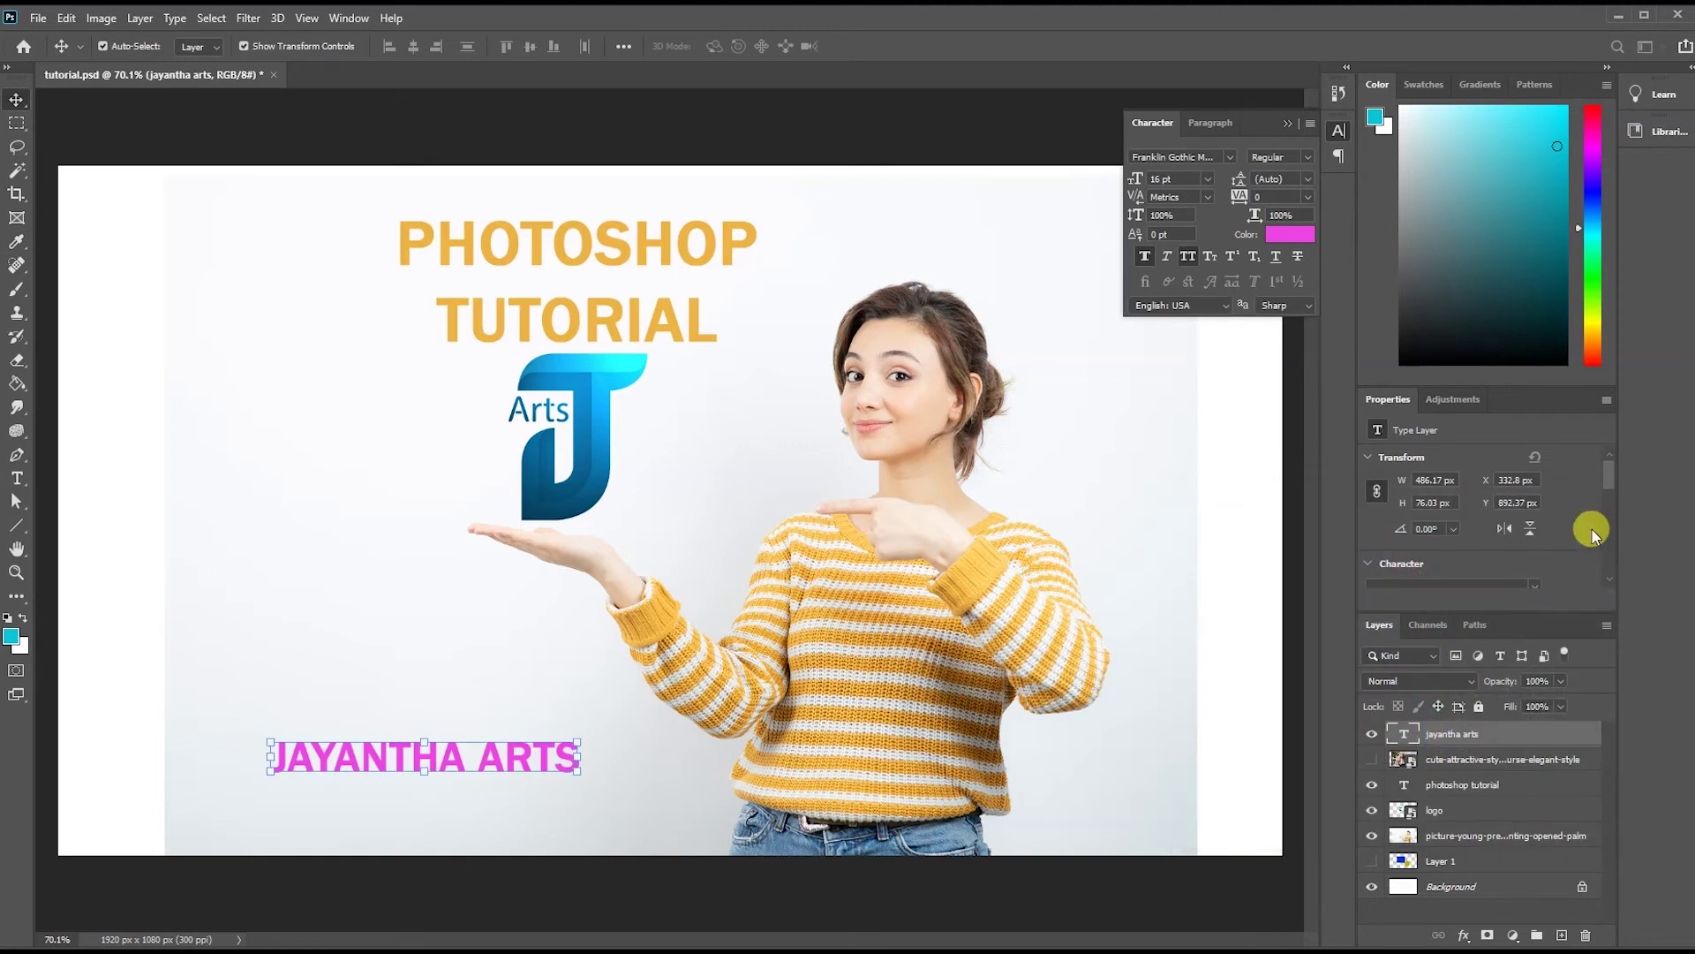
left_click(1206, 179)
left_click(1183, 383)
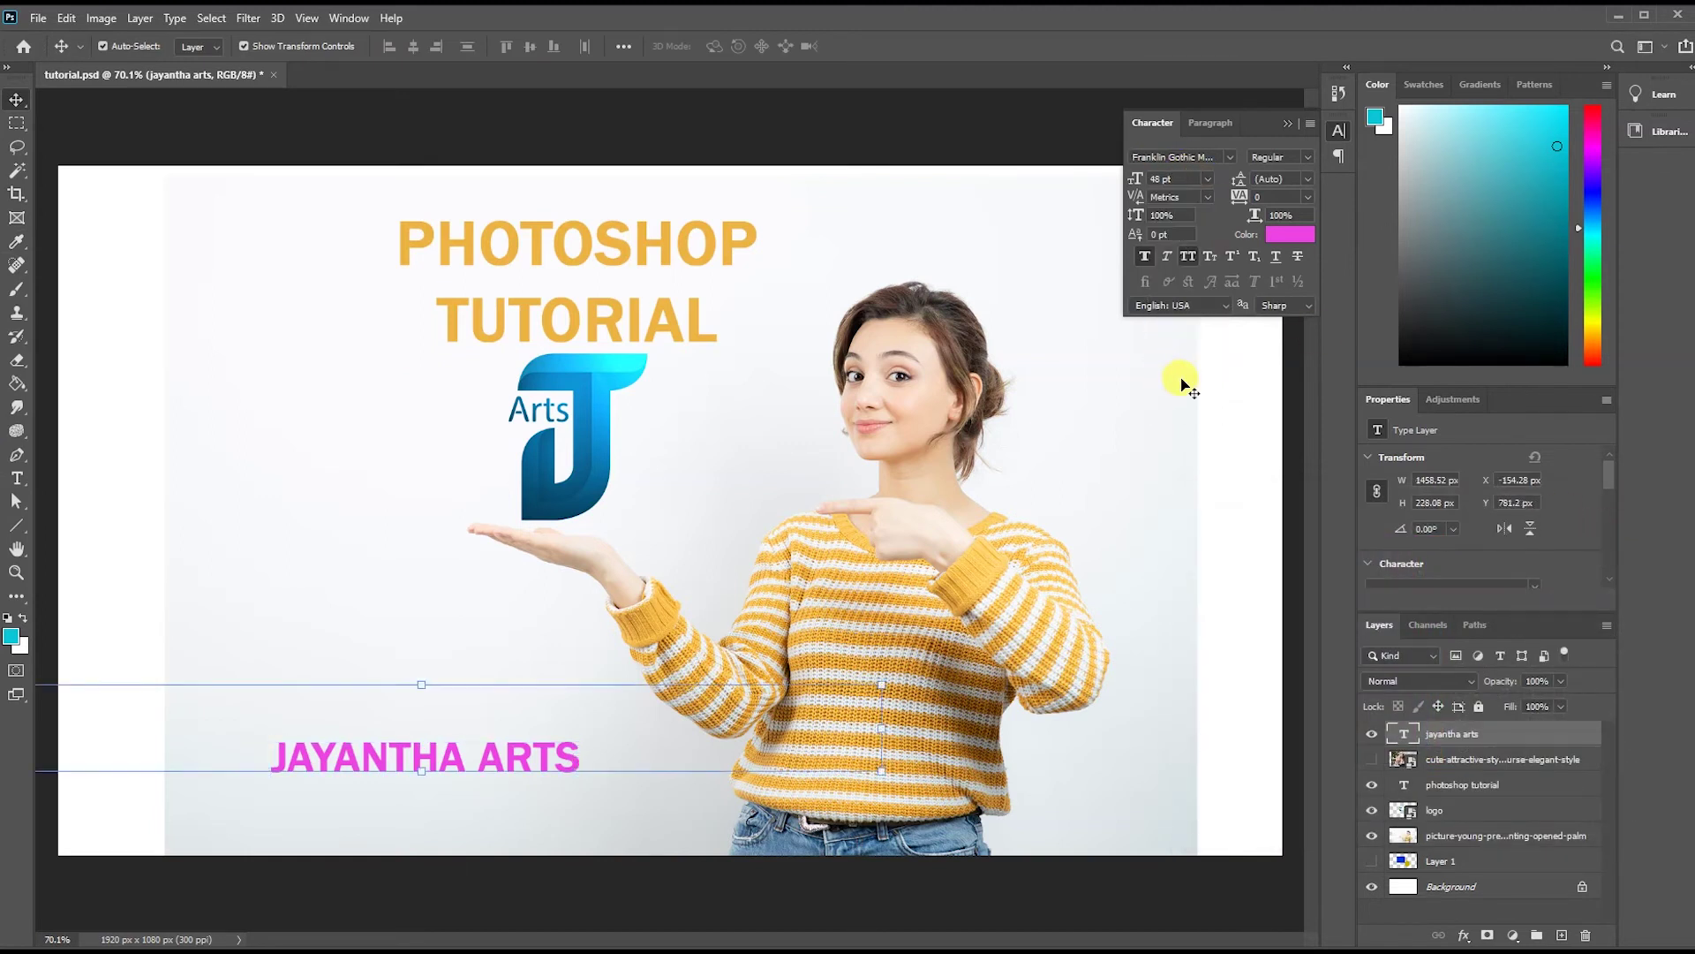
left_click(1206, 179)
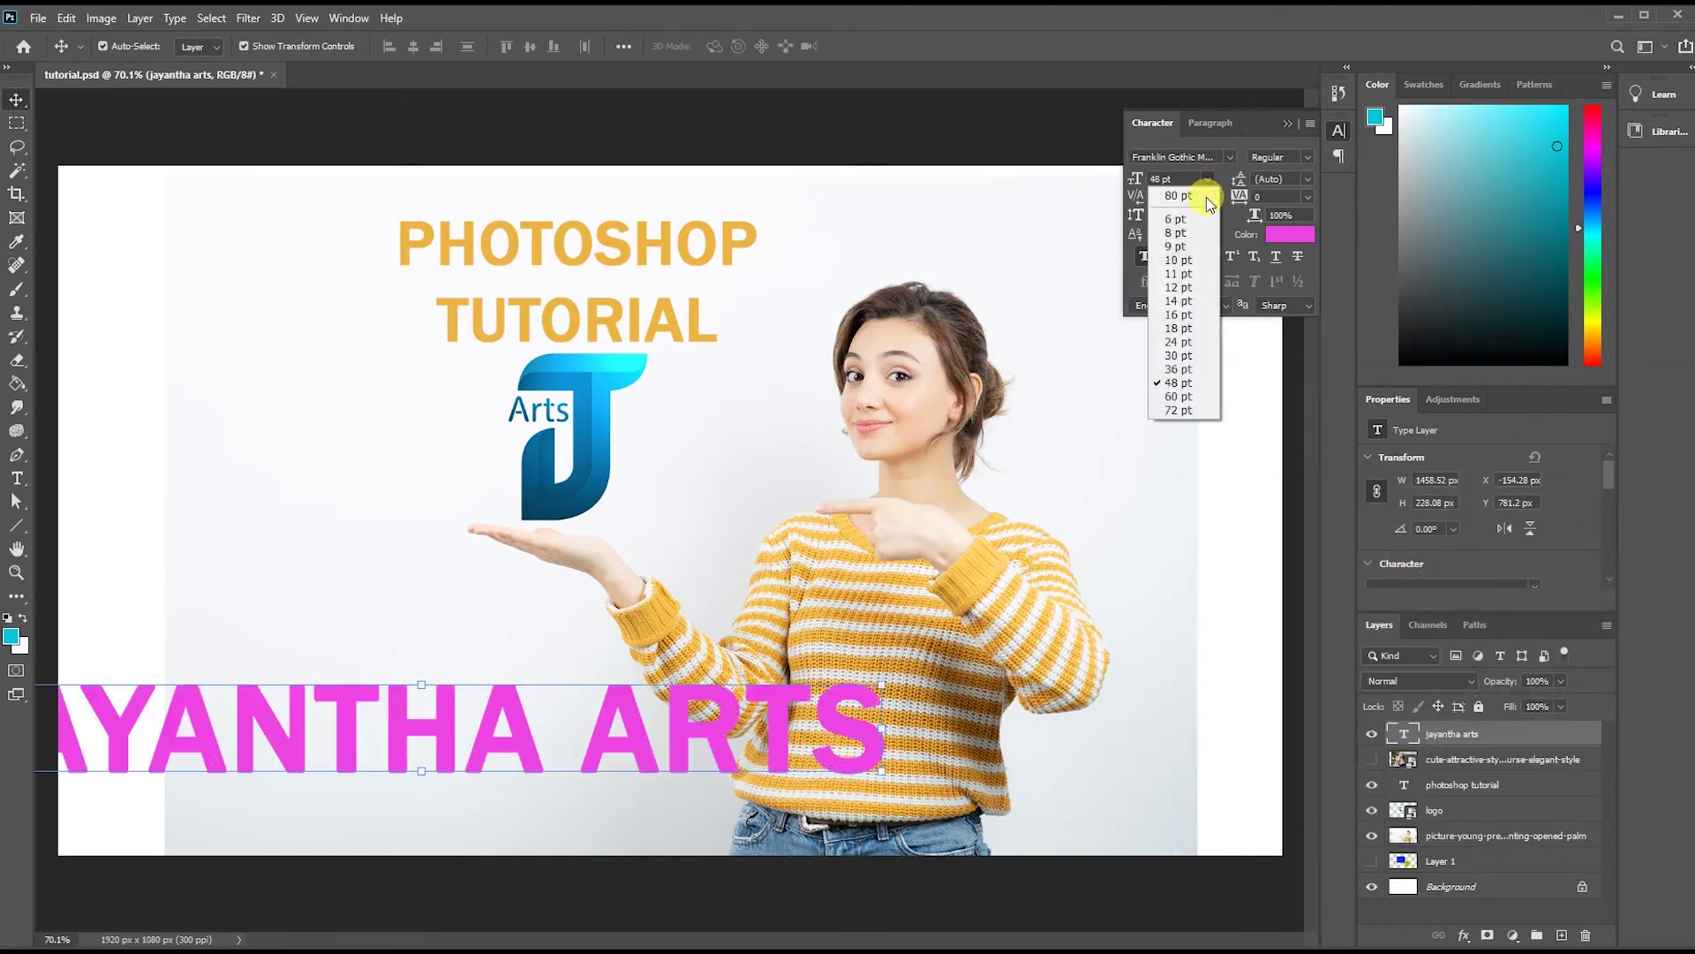
left_click(1184, 328)
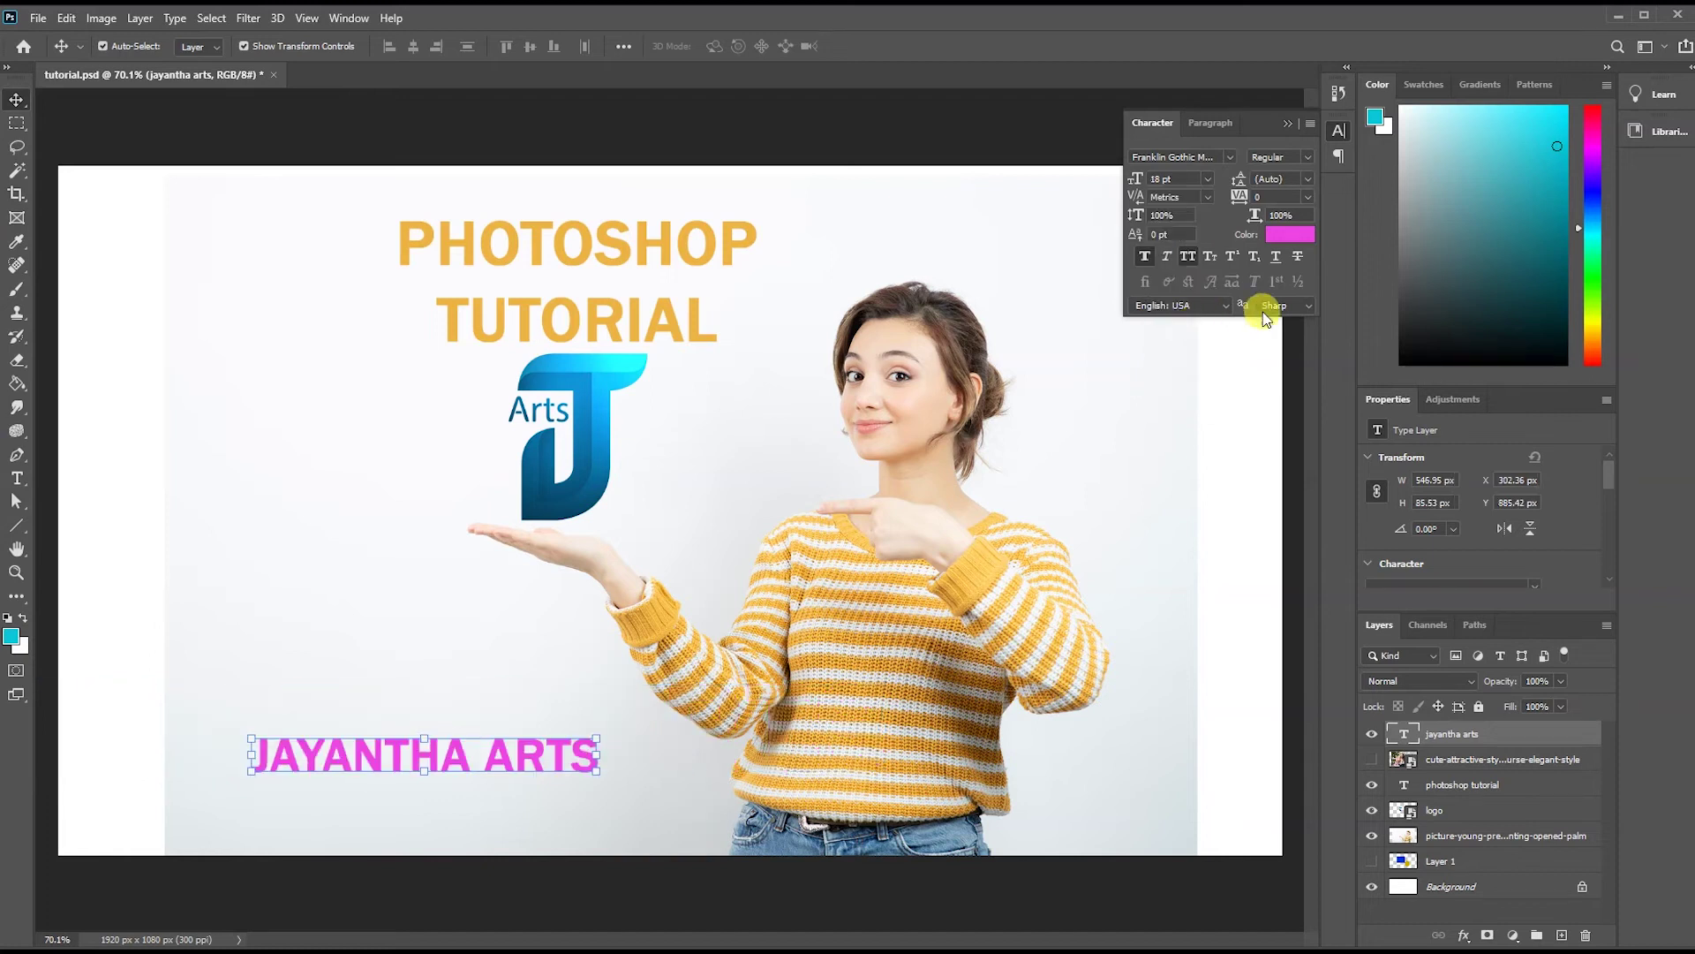
Change the caption font to Adobe Caslon Pro, Faux Italic on, Faux Bold off.
left_click(1227, 159)
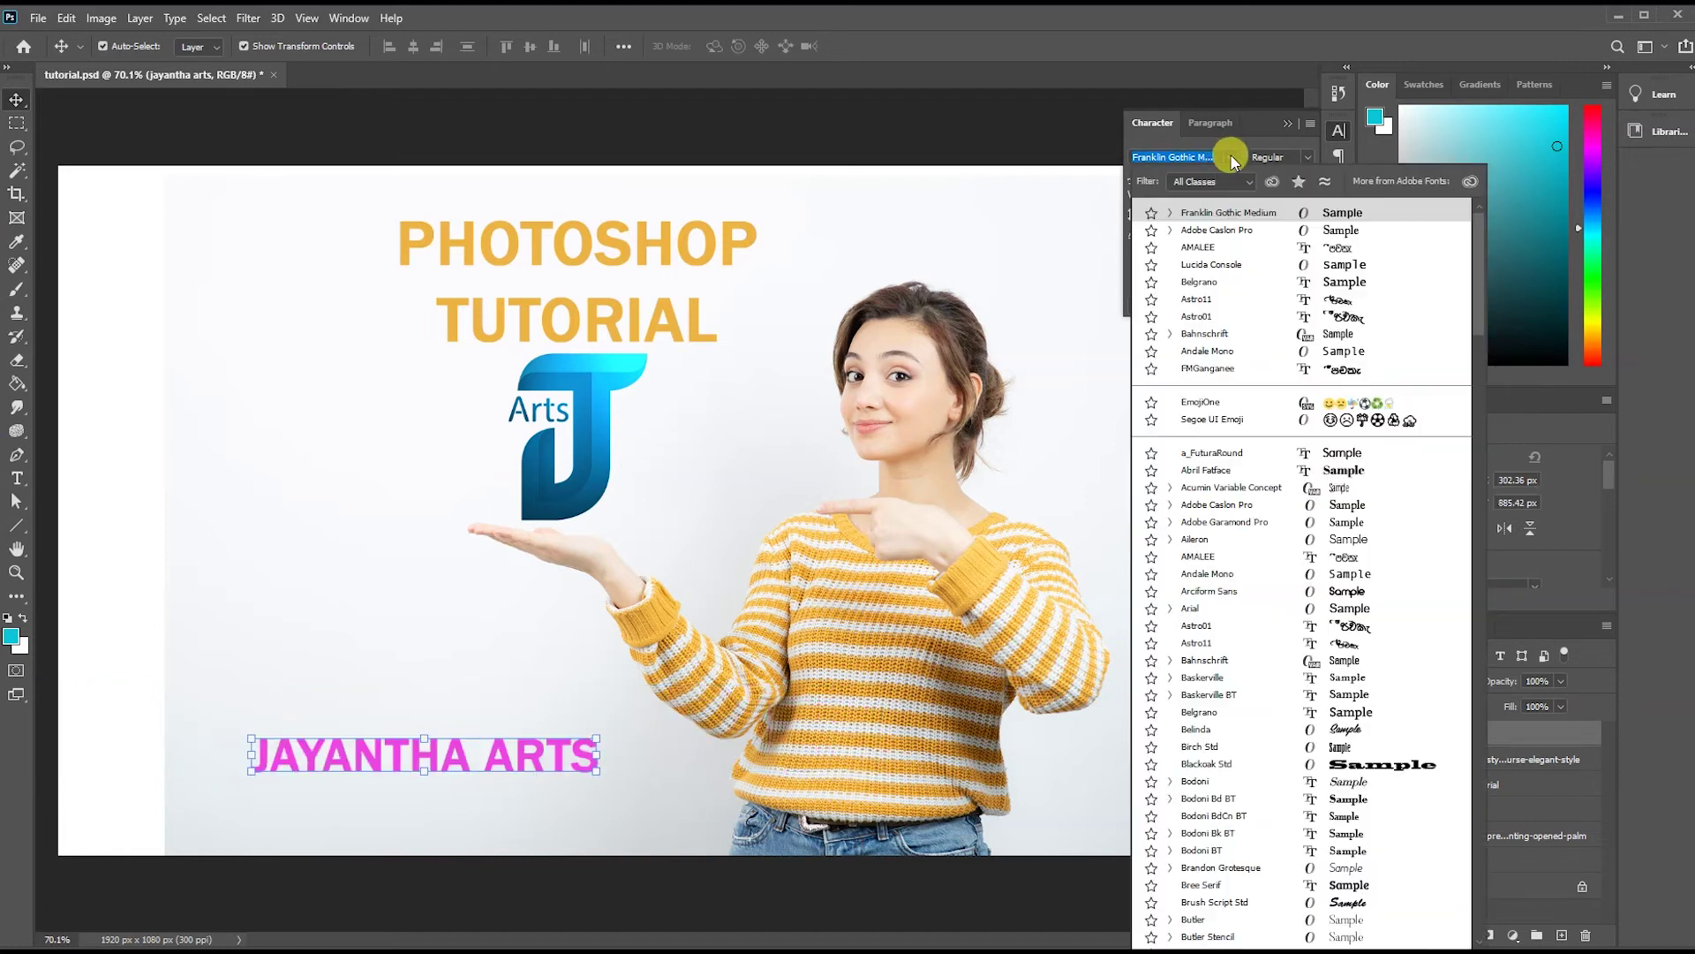
left_click(1214, 508)
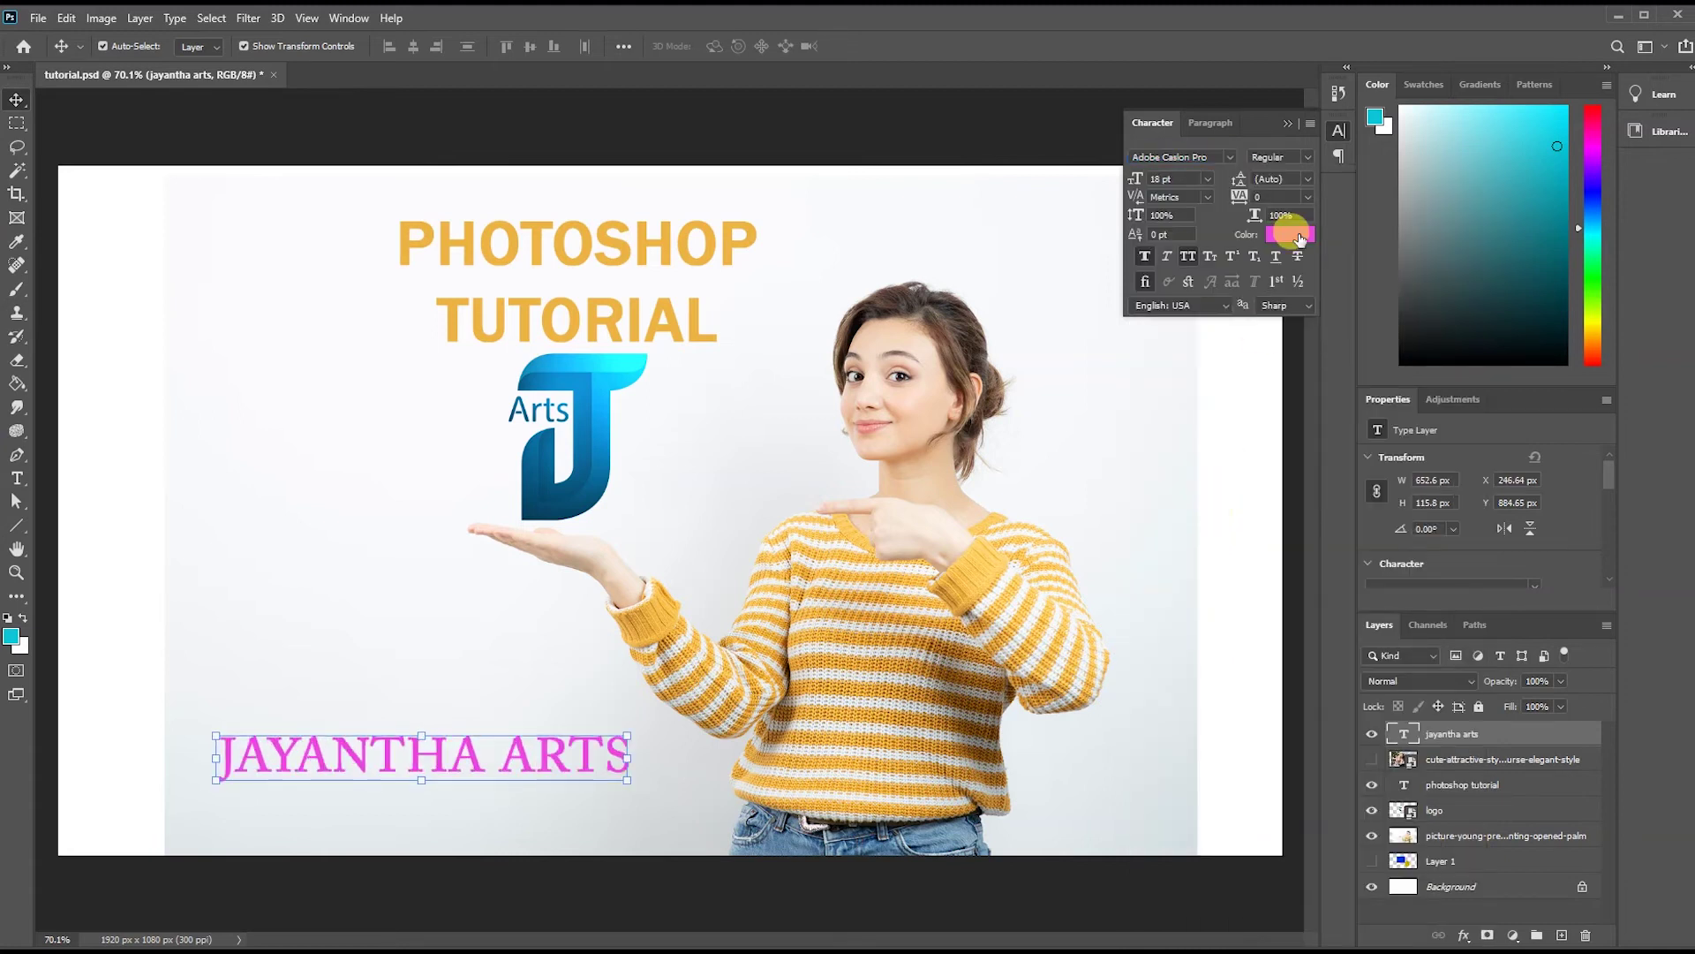
left_click(1166, 256)
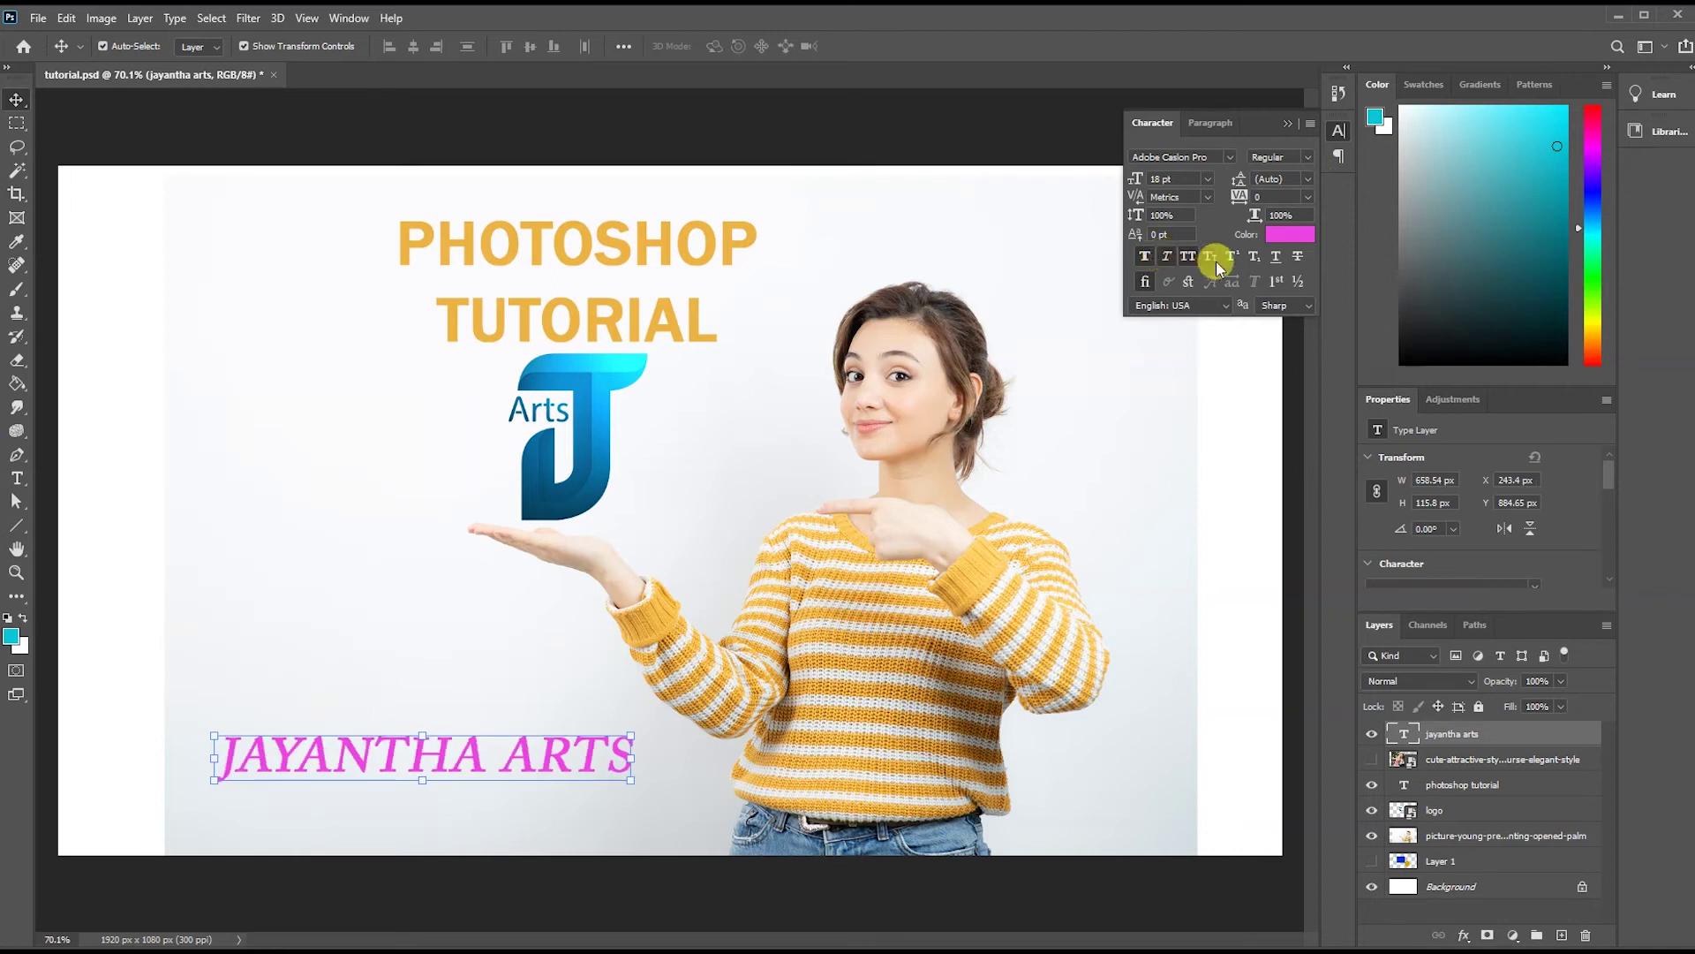
left_click(1146, 257)
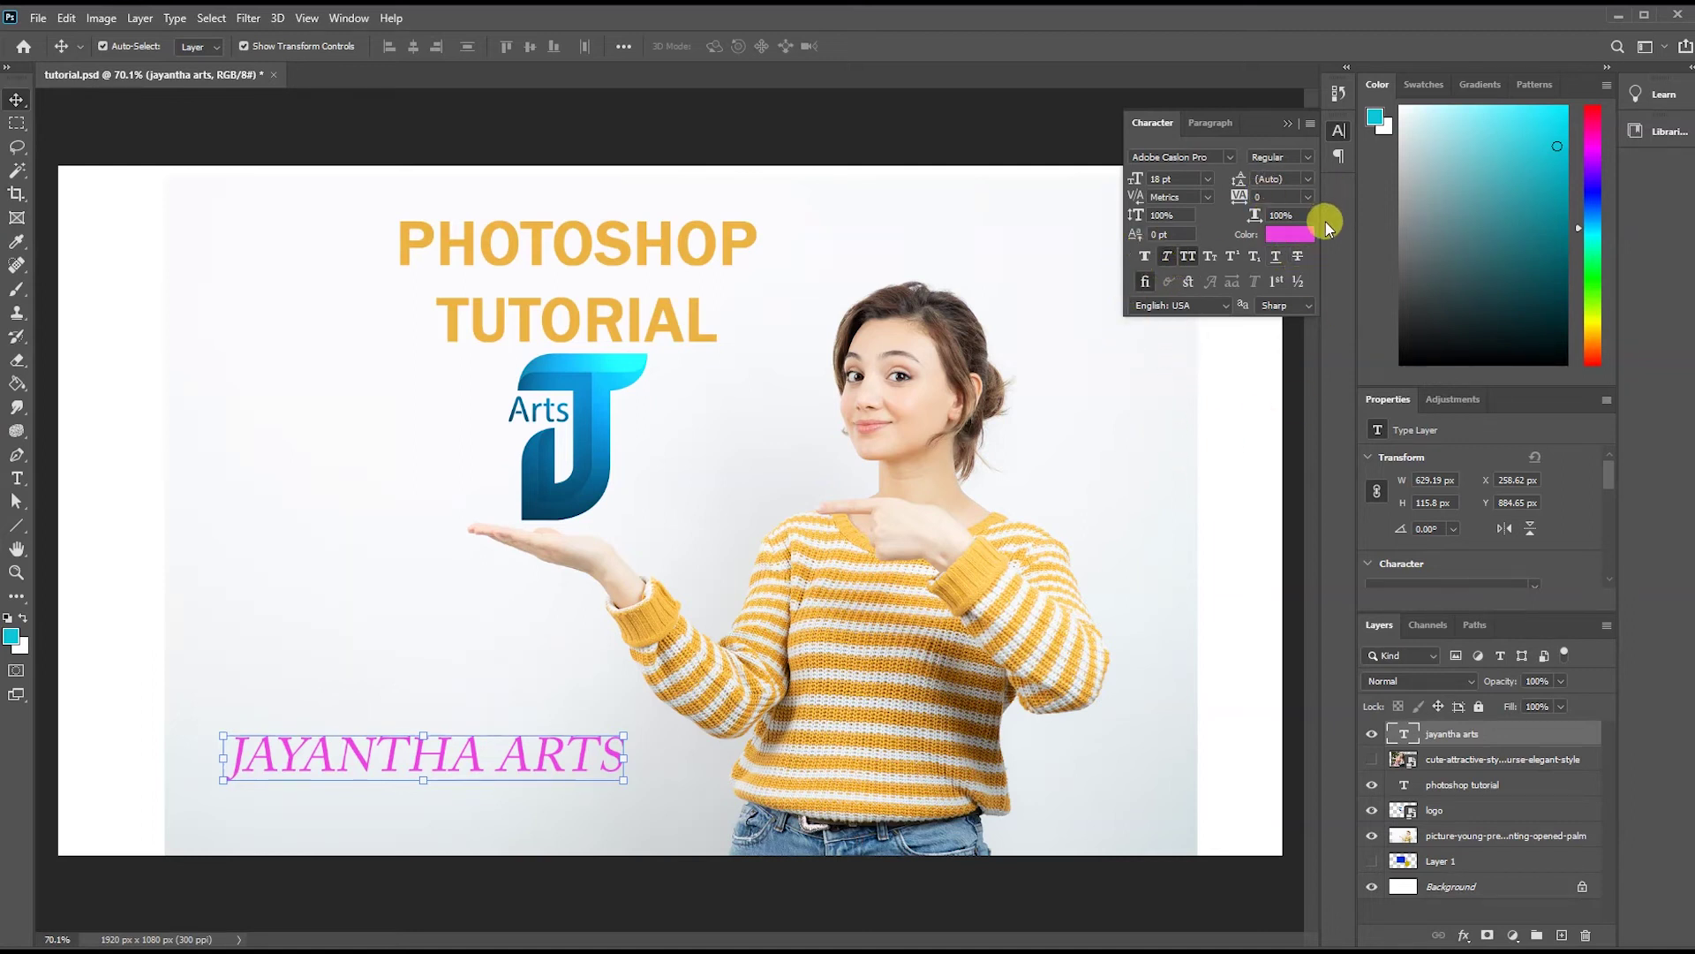
left_click(450, 702)
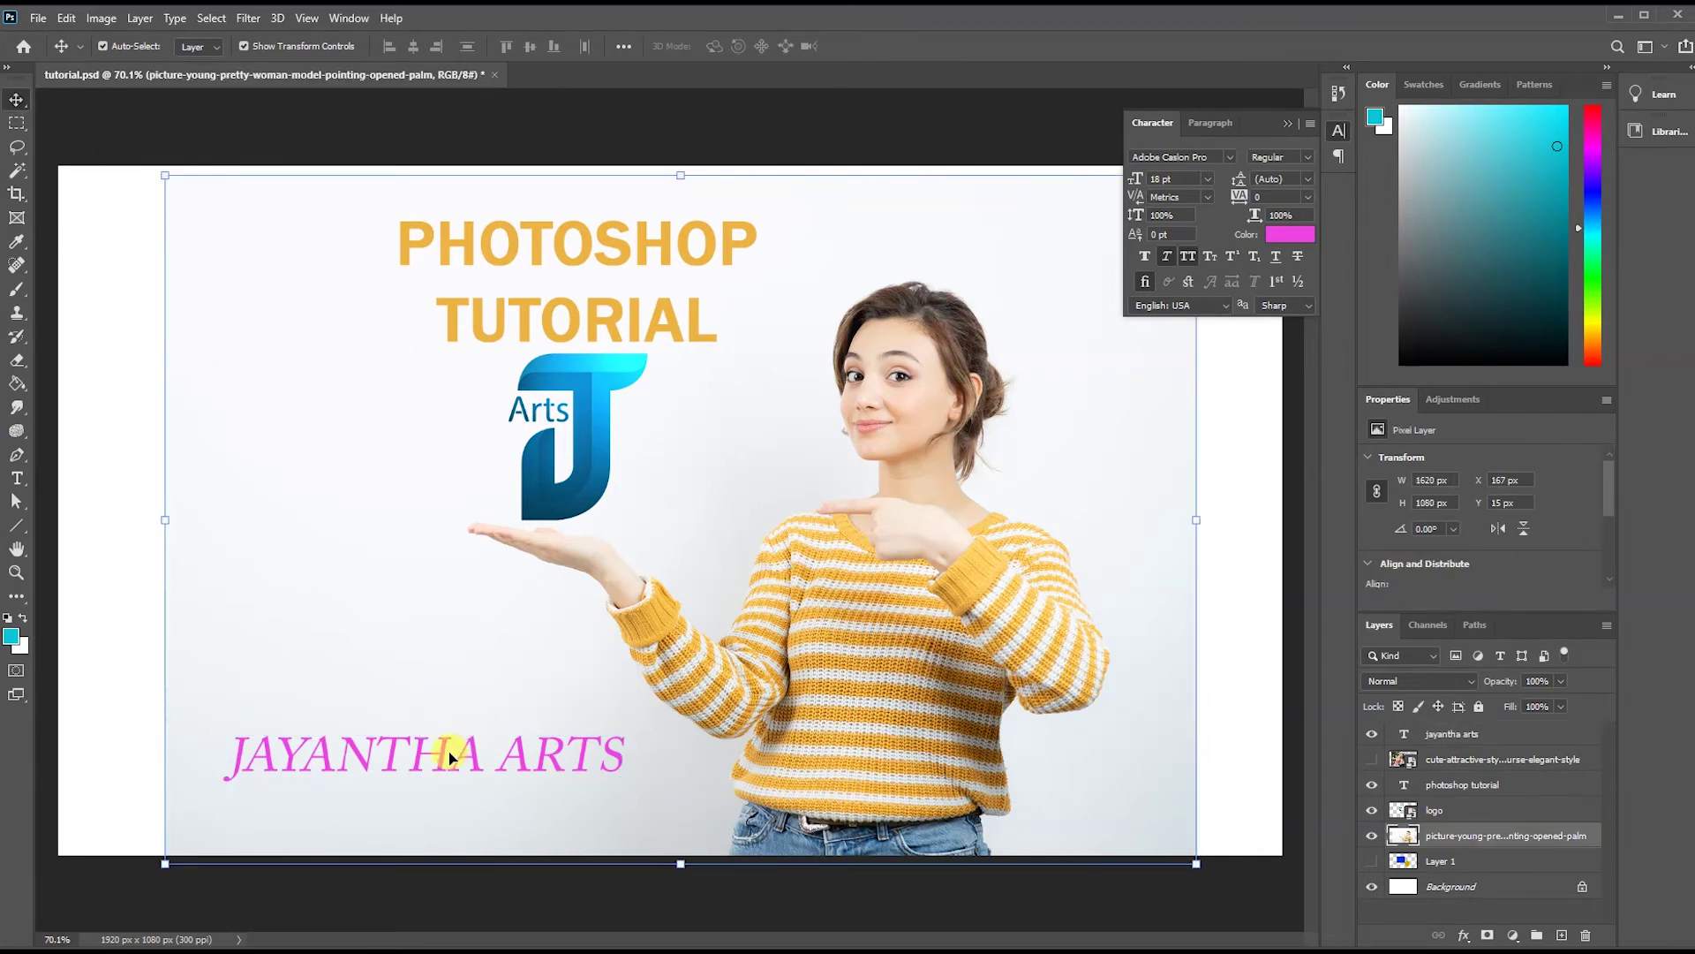
Type BASIC as vertical text at the upper left.
left_click(451, 757)
left_click(15, 477)
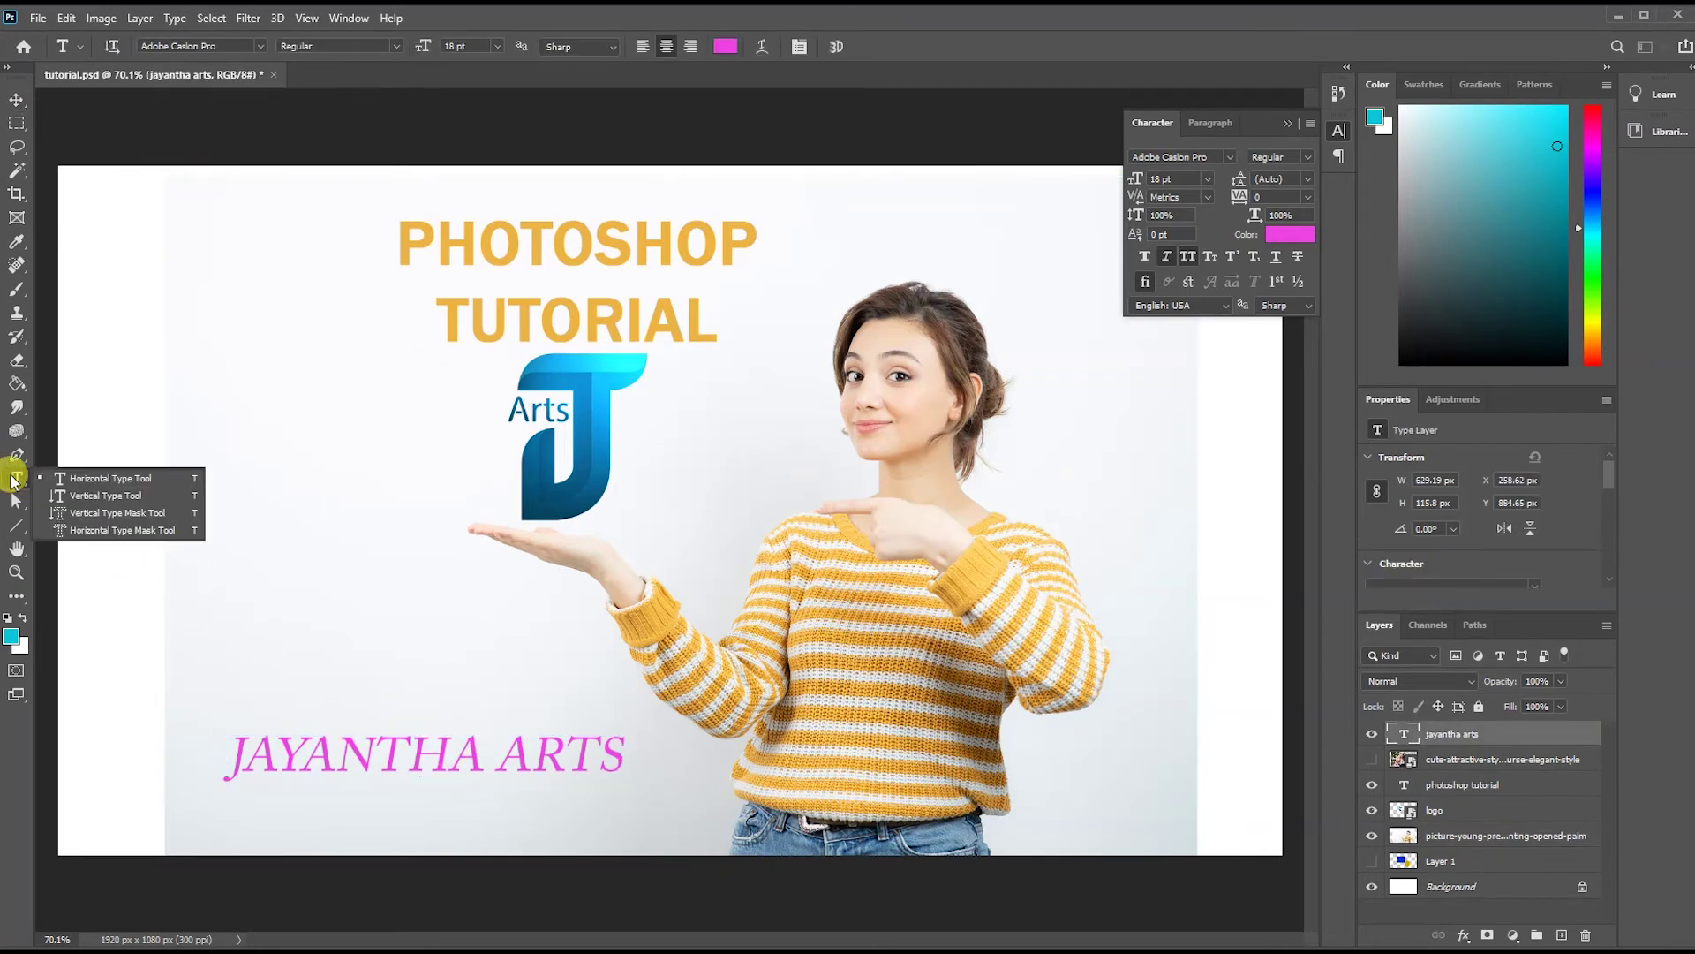
left_click(98, 495)
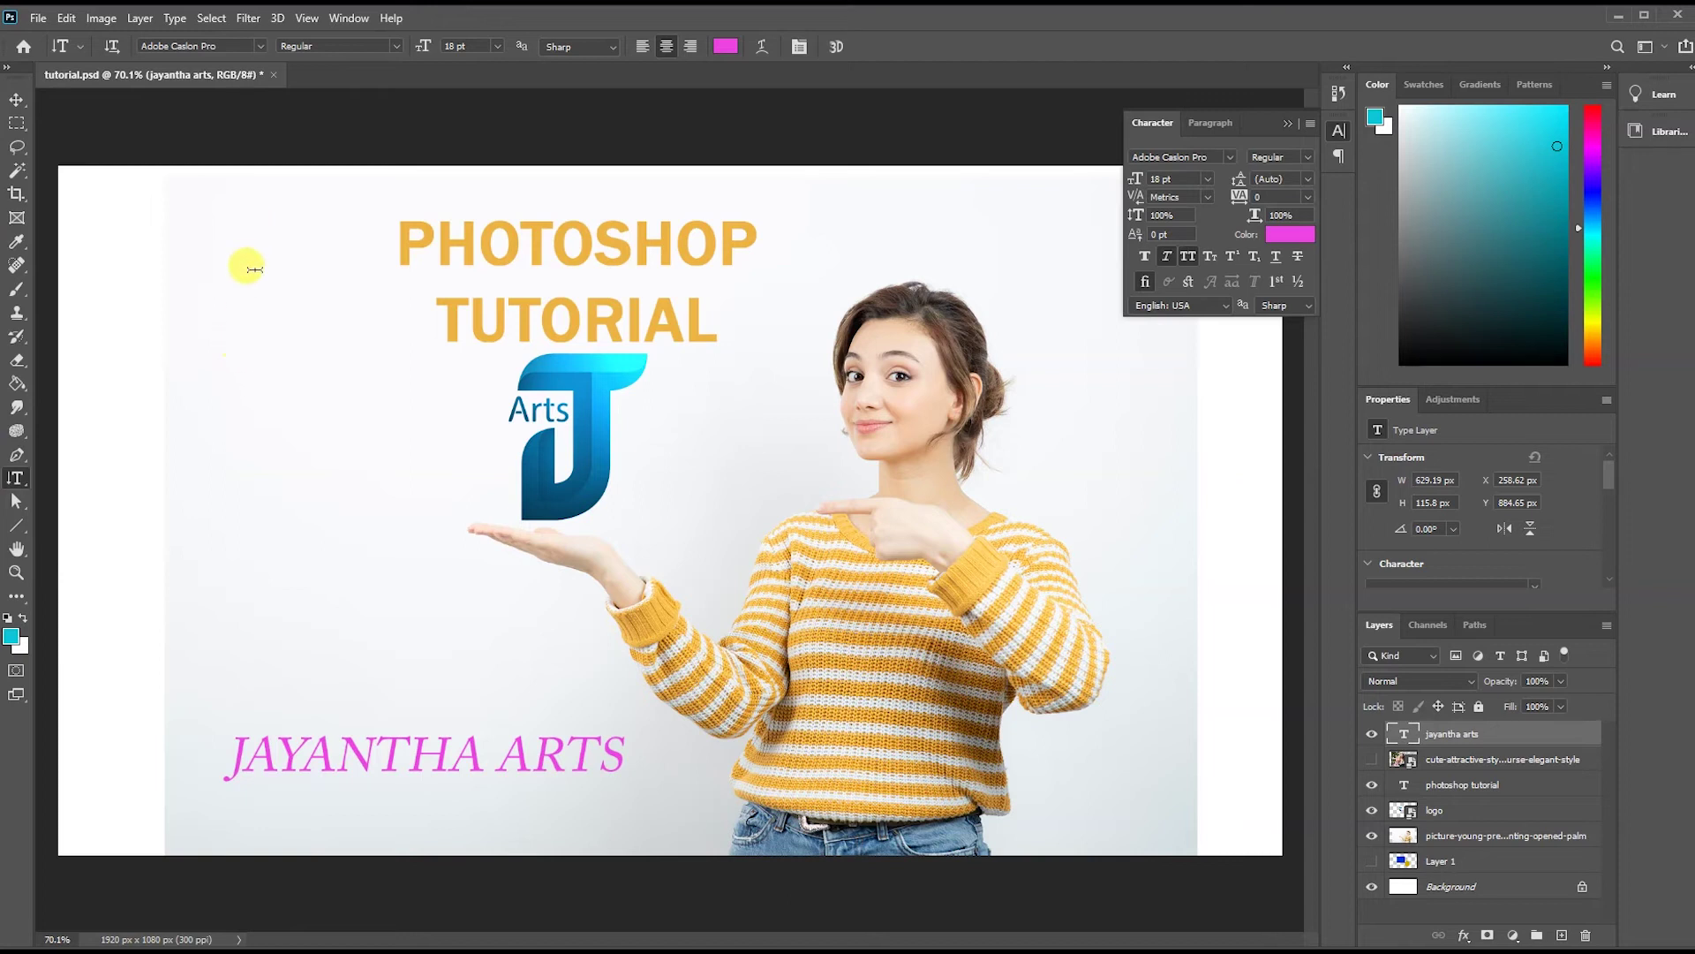
left_click(257, 299)
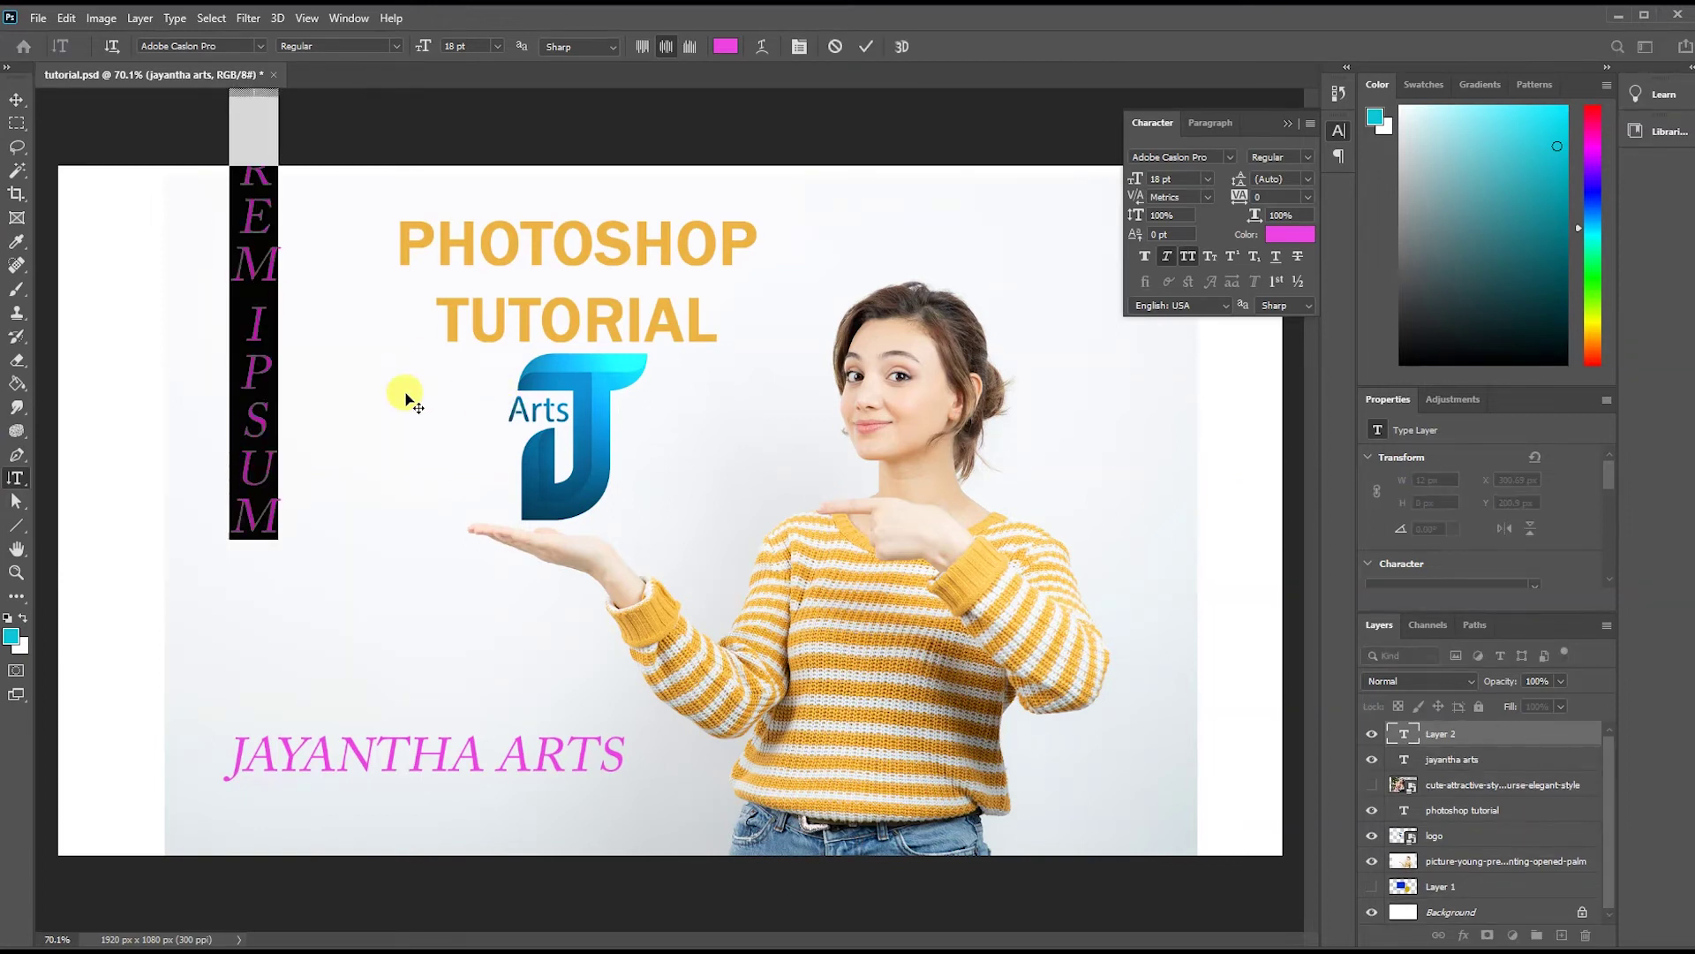
key("BackSpace")
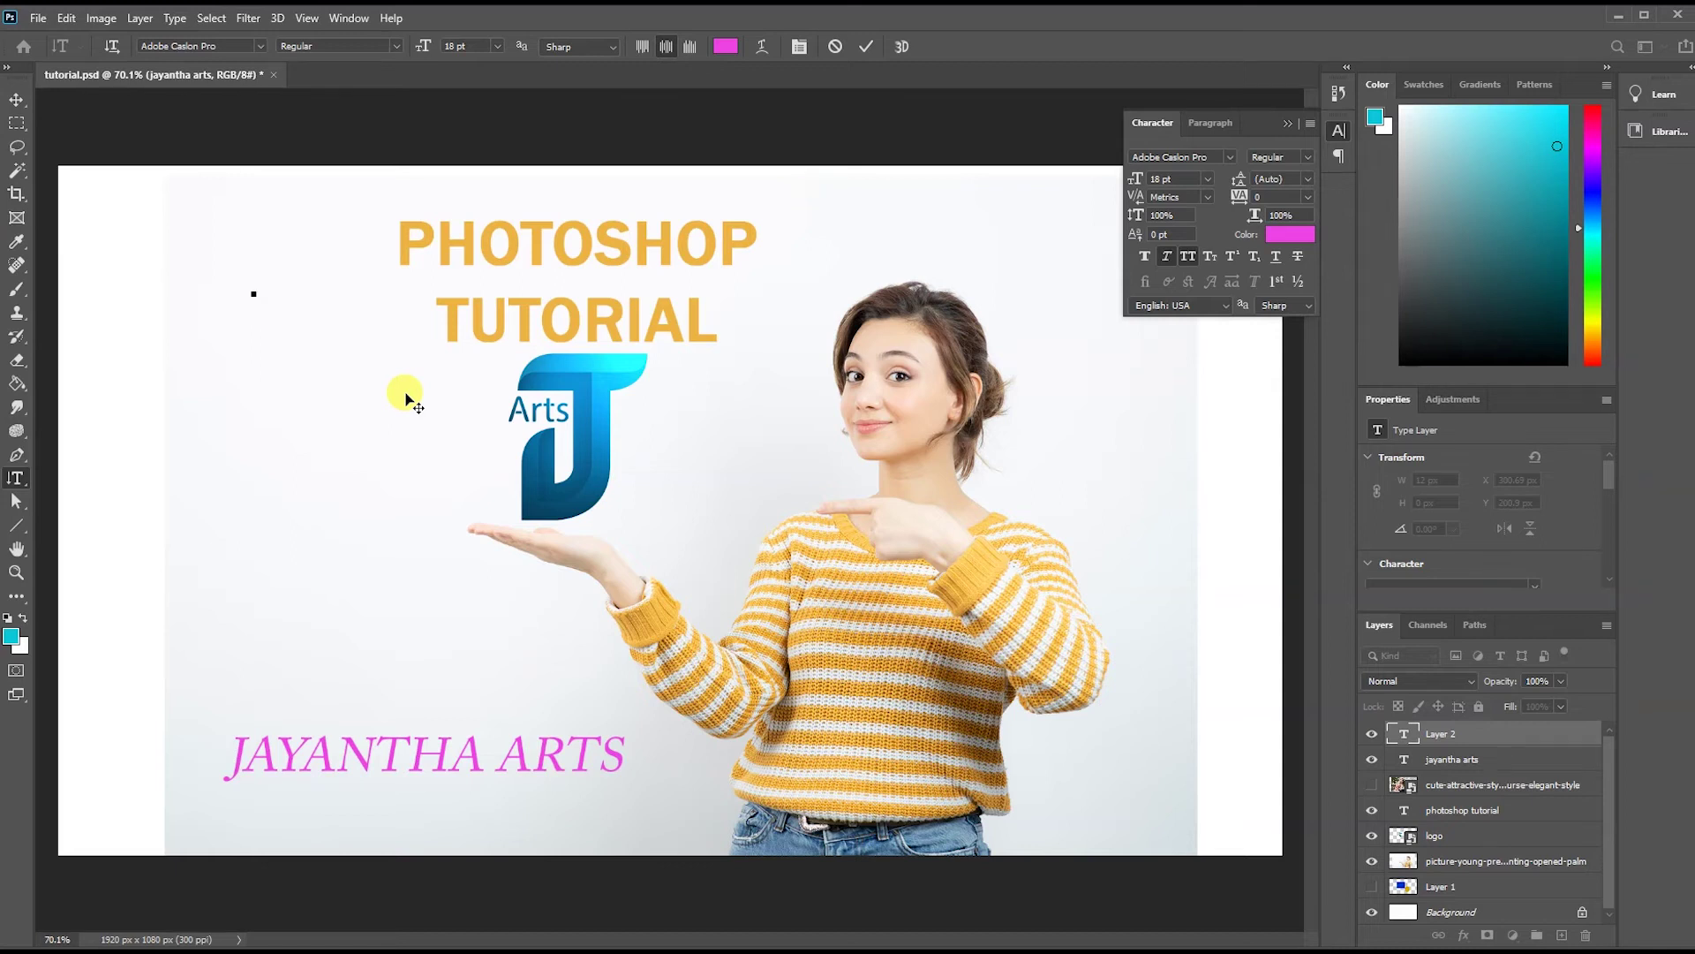
type("BASIC")
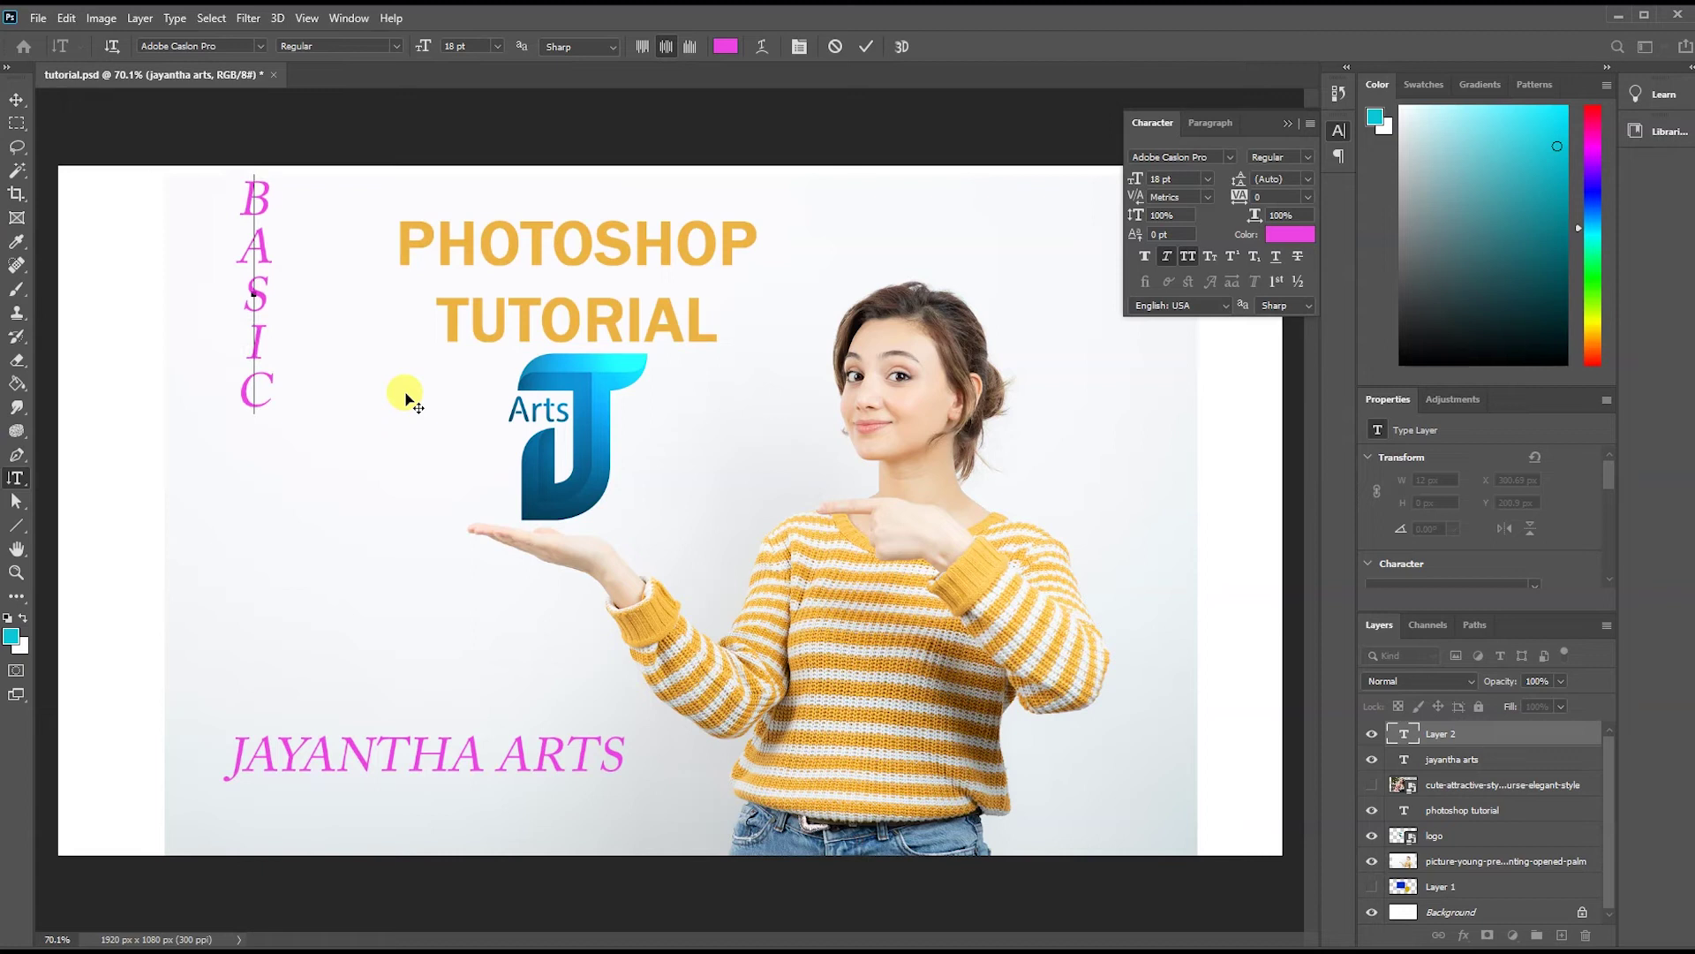
Commit the BASIC text and shift it slightly right and down.
left_click(404, 399)
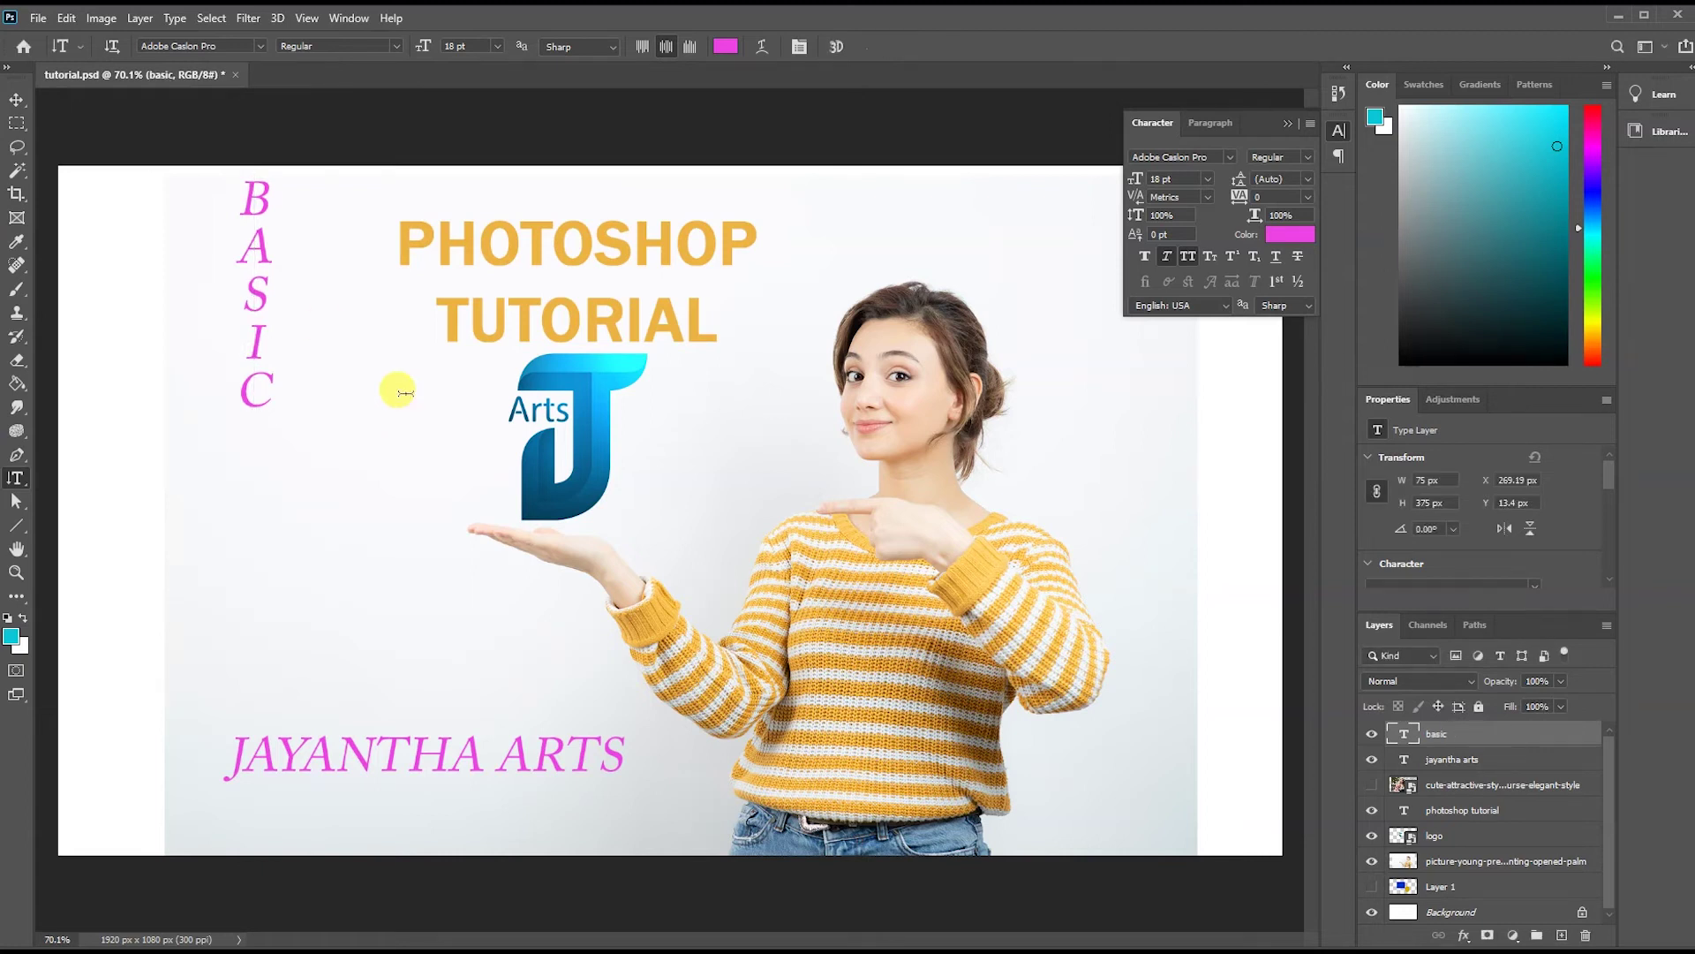
left_click(17, 99)
left_click_drag(266, 265, 296, 422)
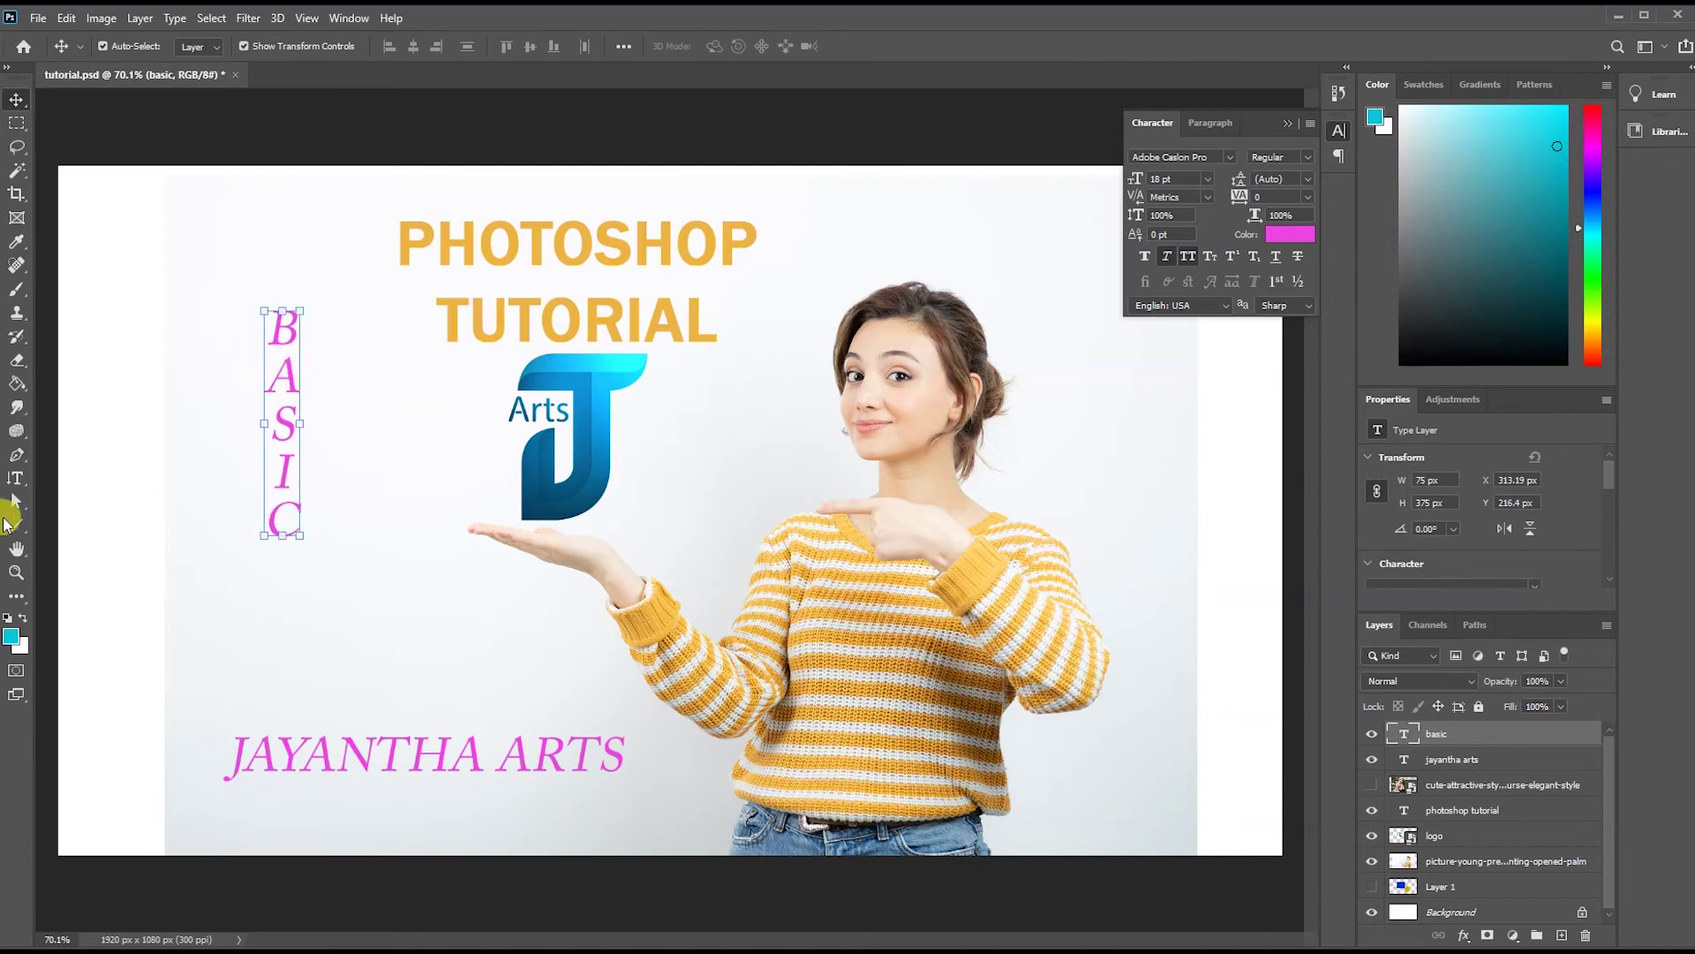
left_click_drag(15, 477, 103, 510)
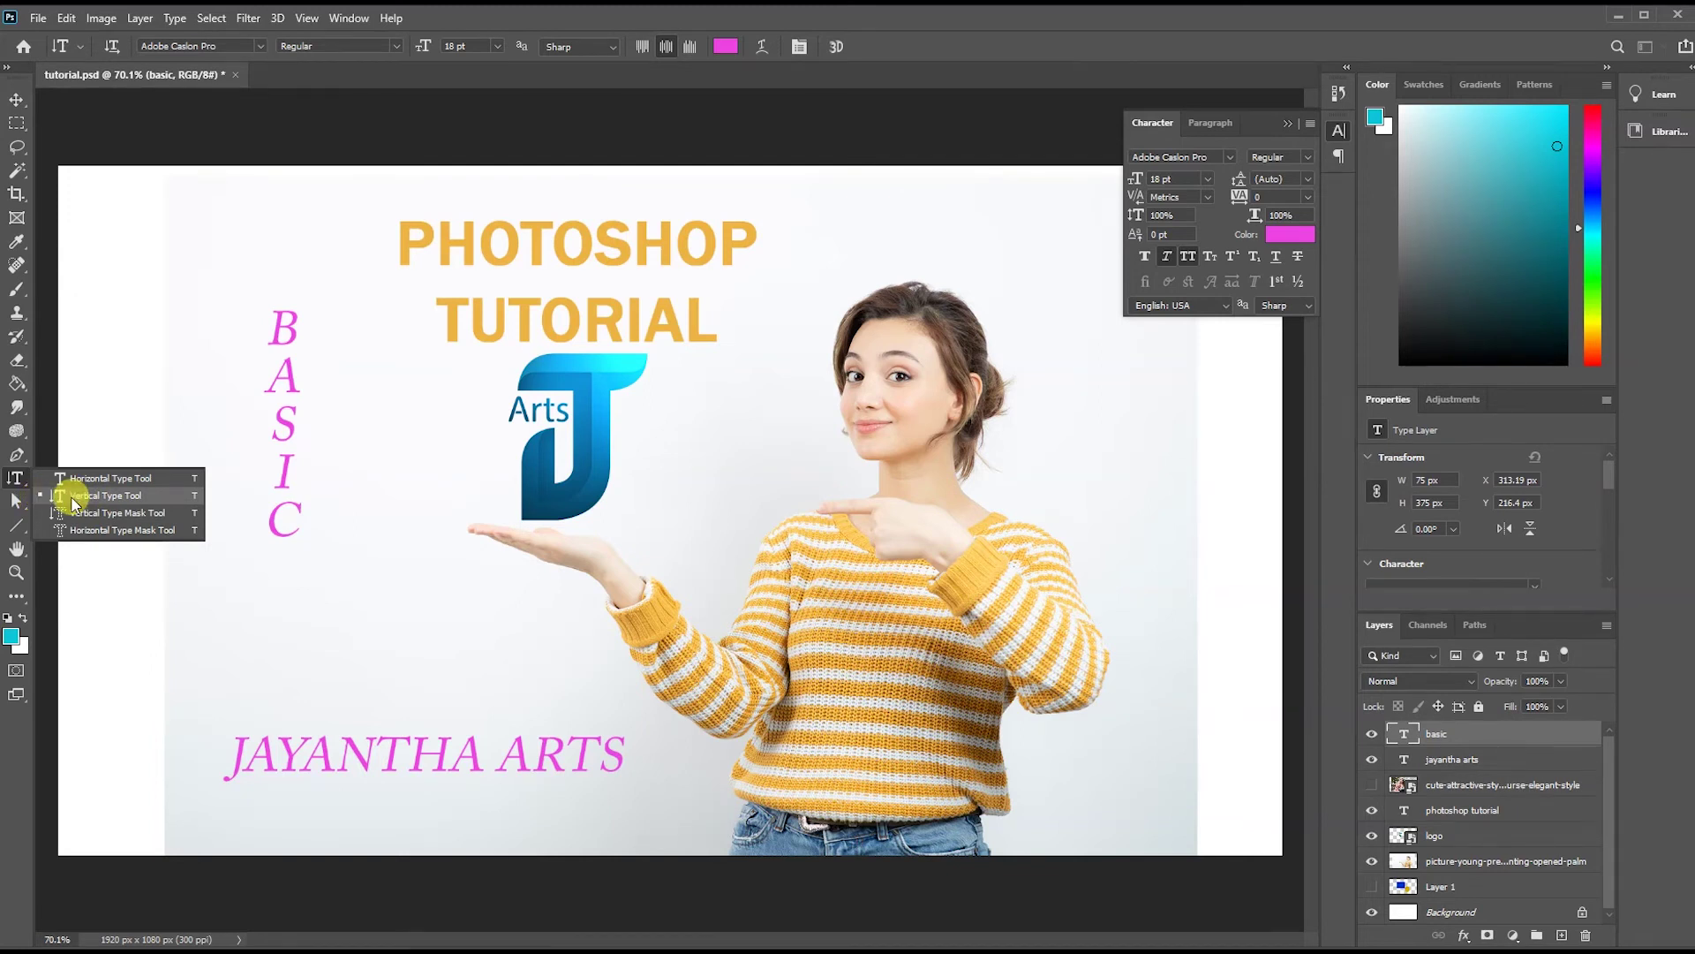
Recolour BASIC dark teal (0f5258) and move it down and right.
left_click(88, 478)
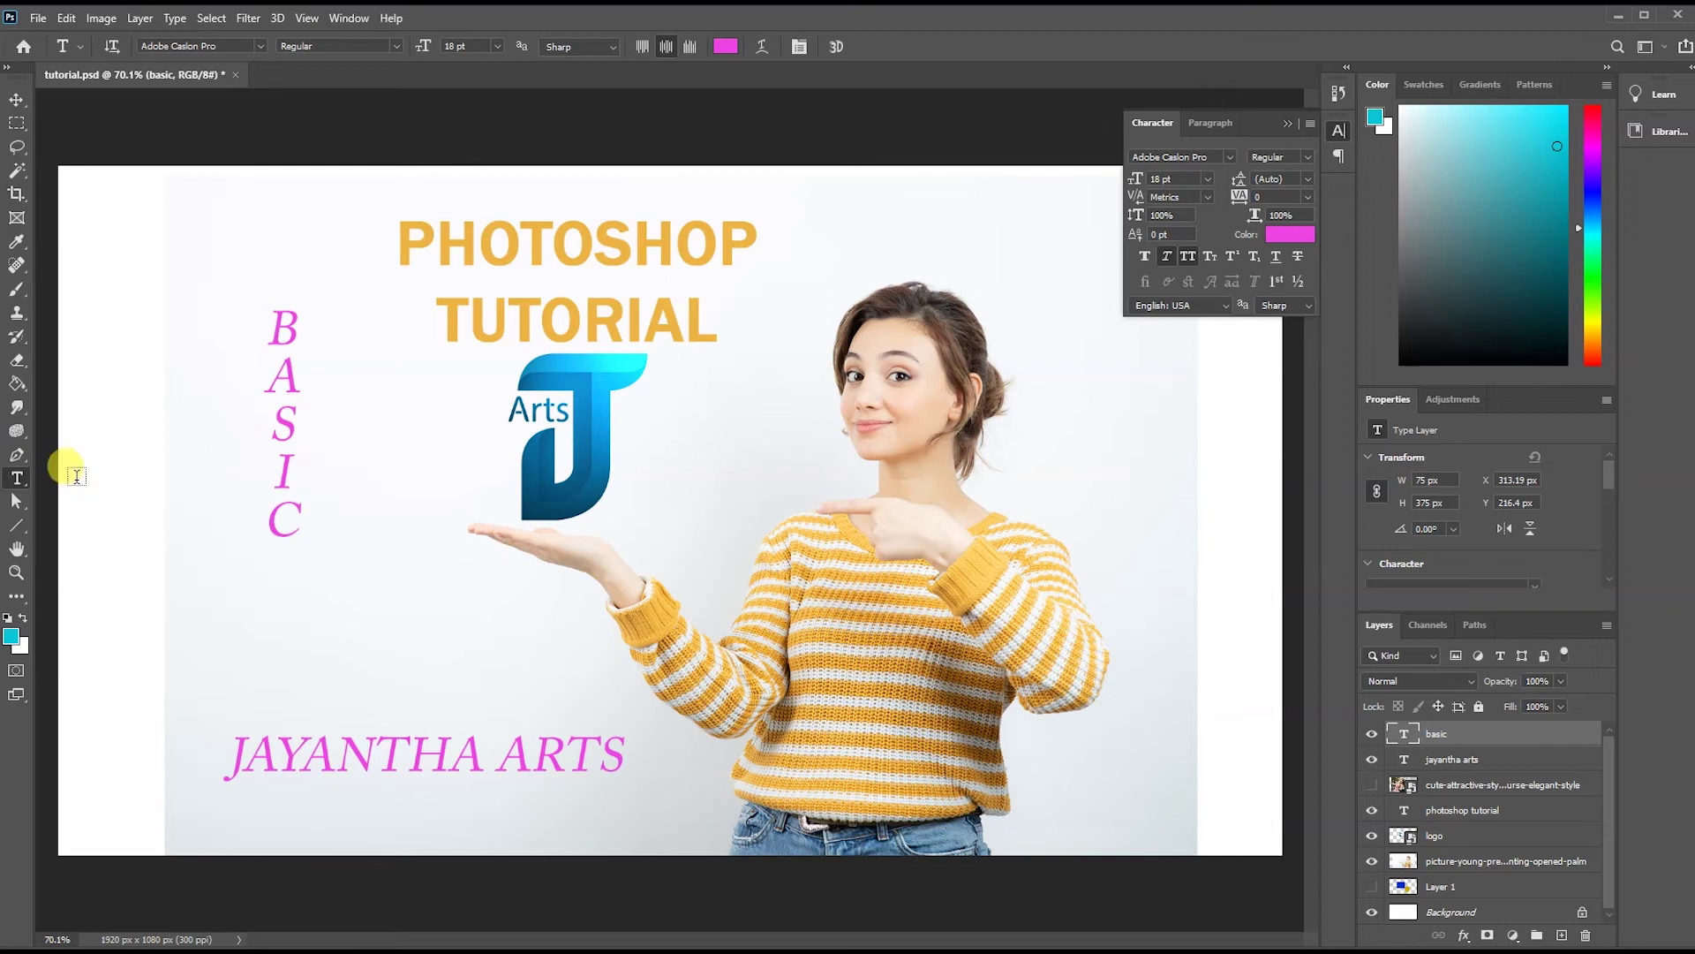
left_click(17, 102)
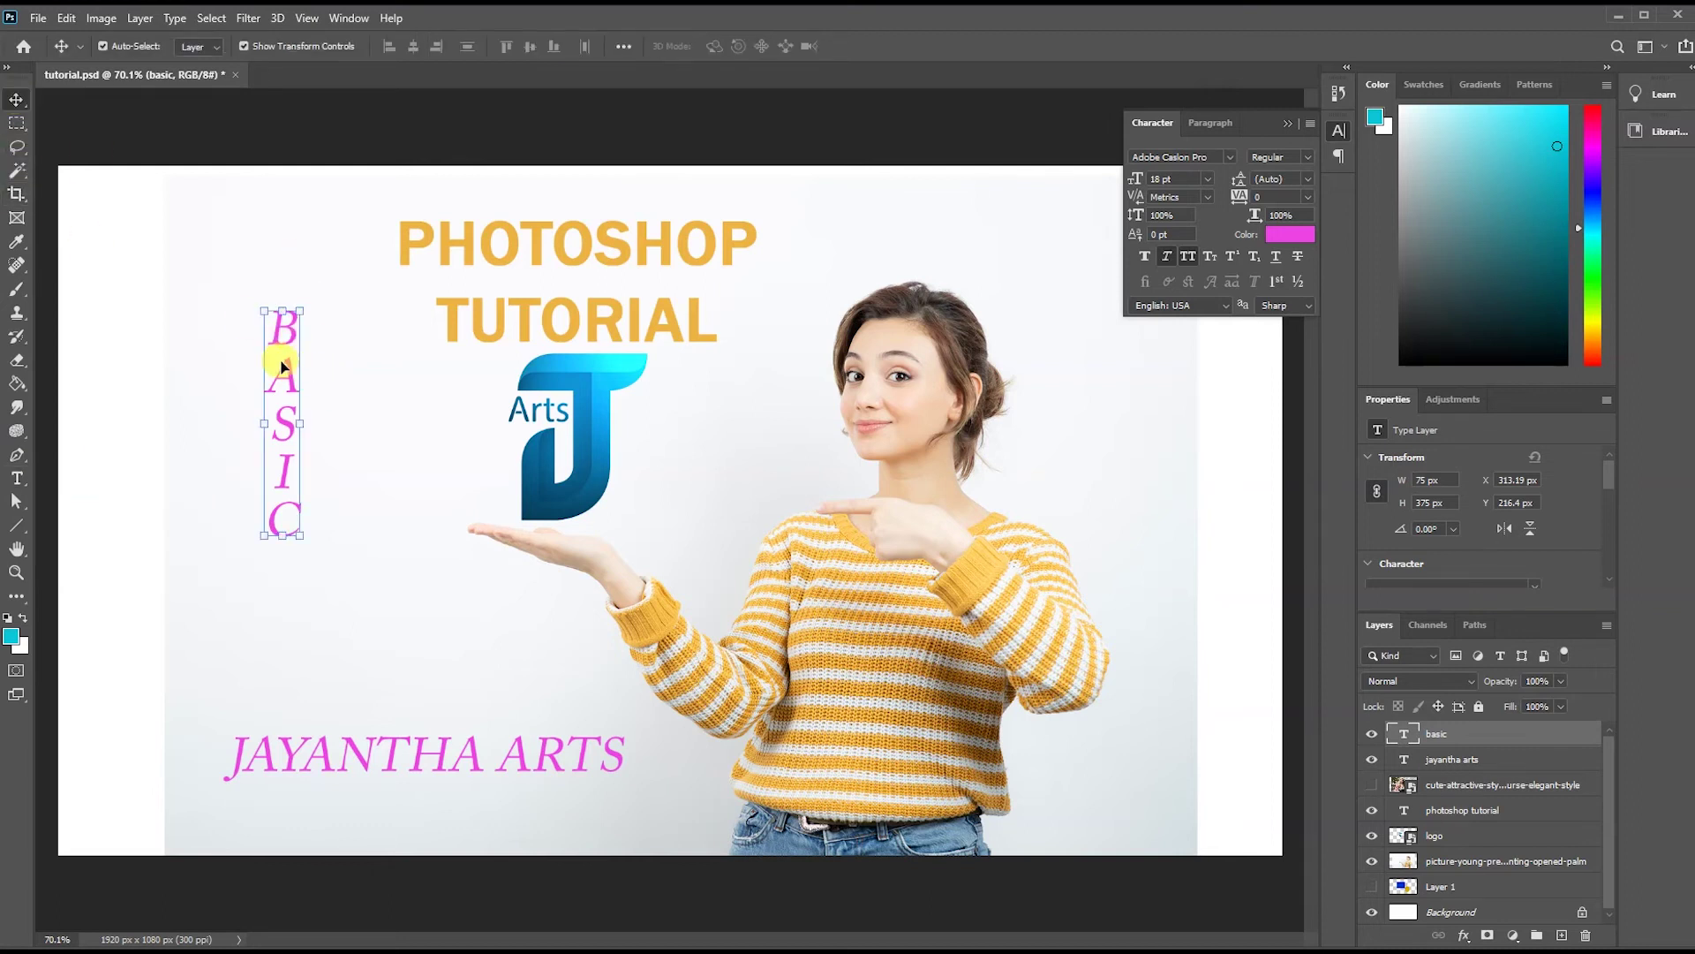
left_click(1284, 233)
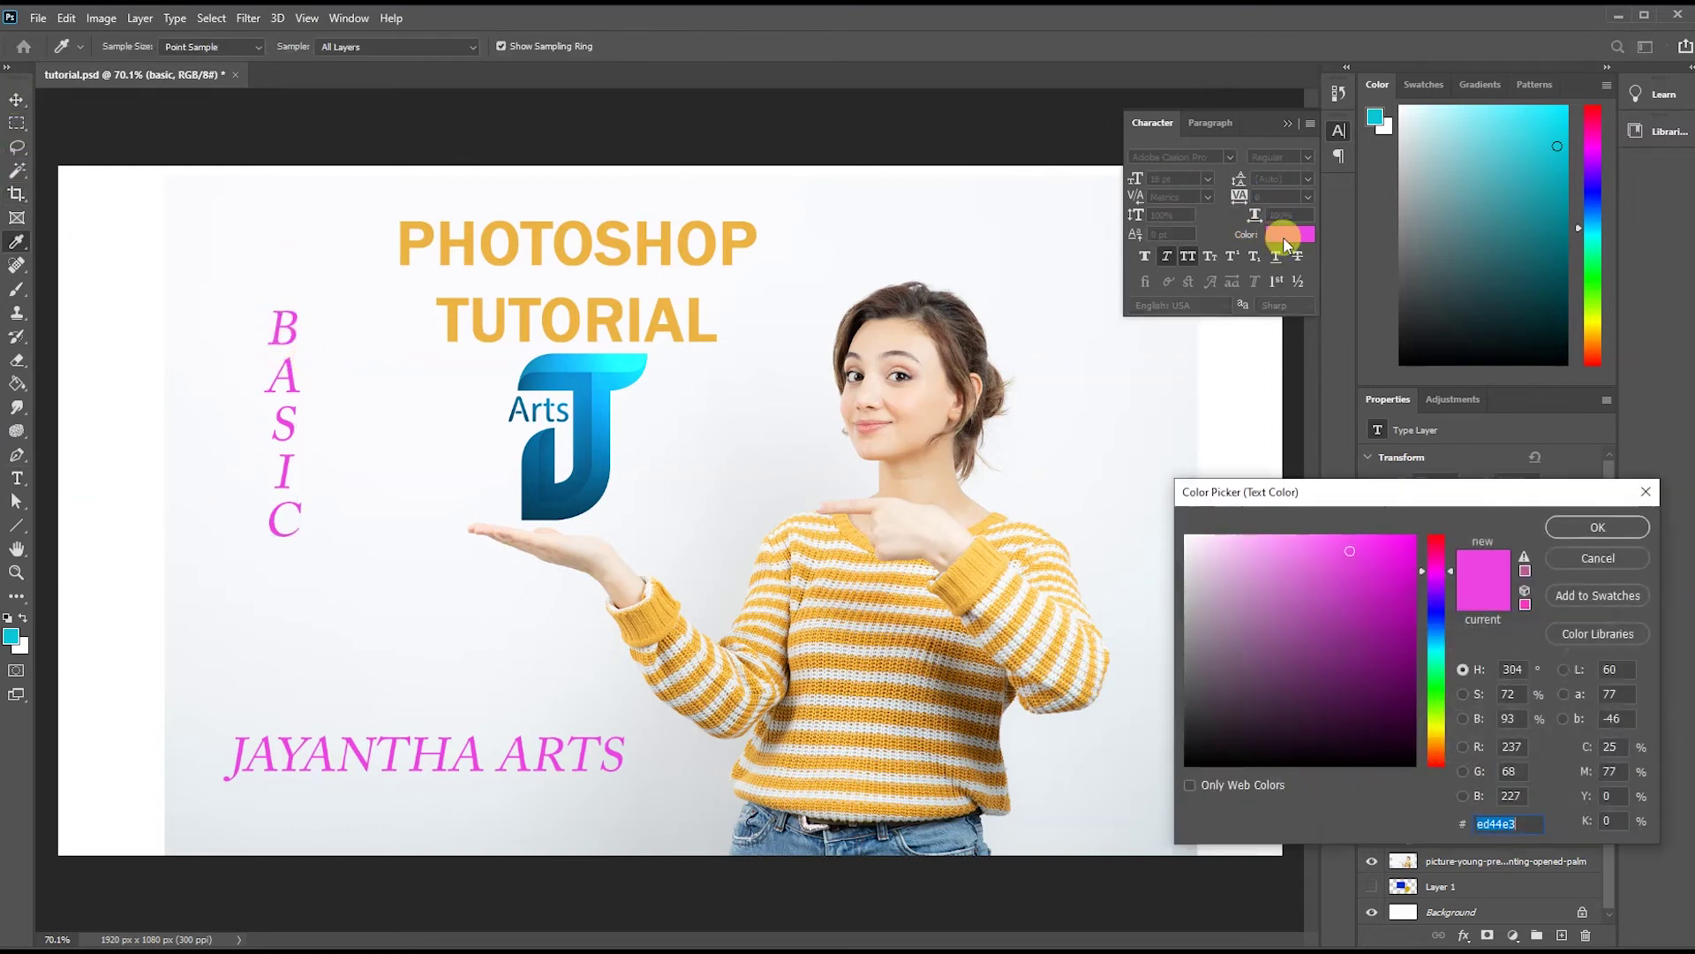
left_click(1540, 277)
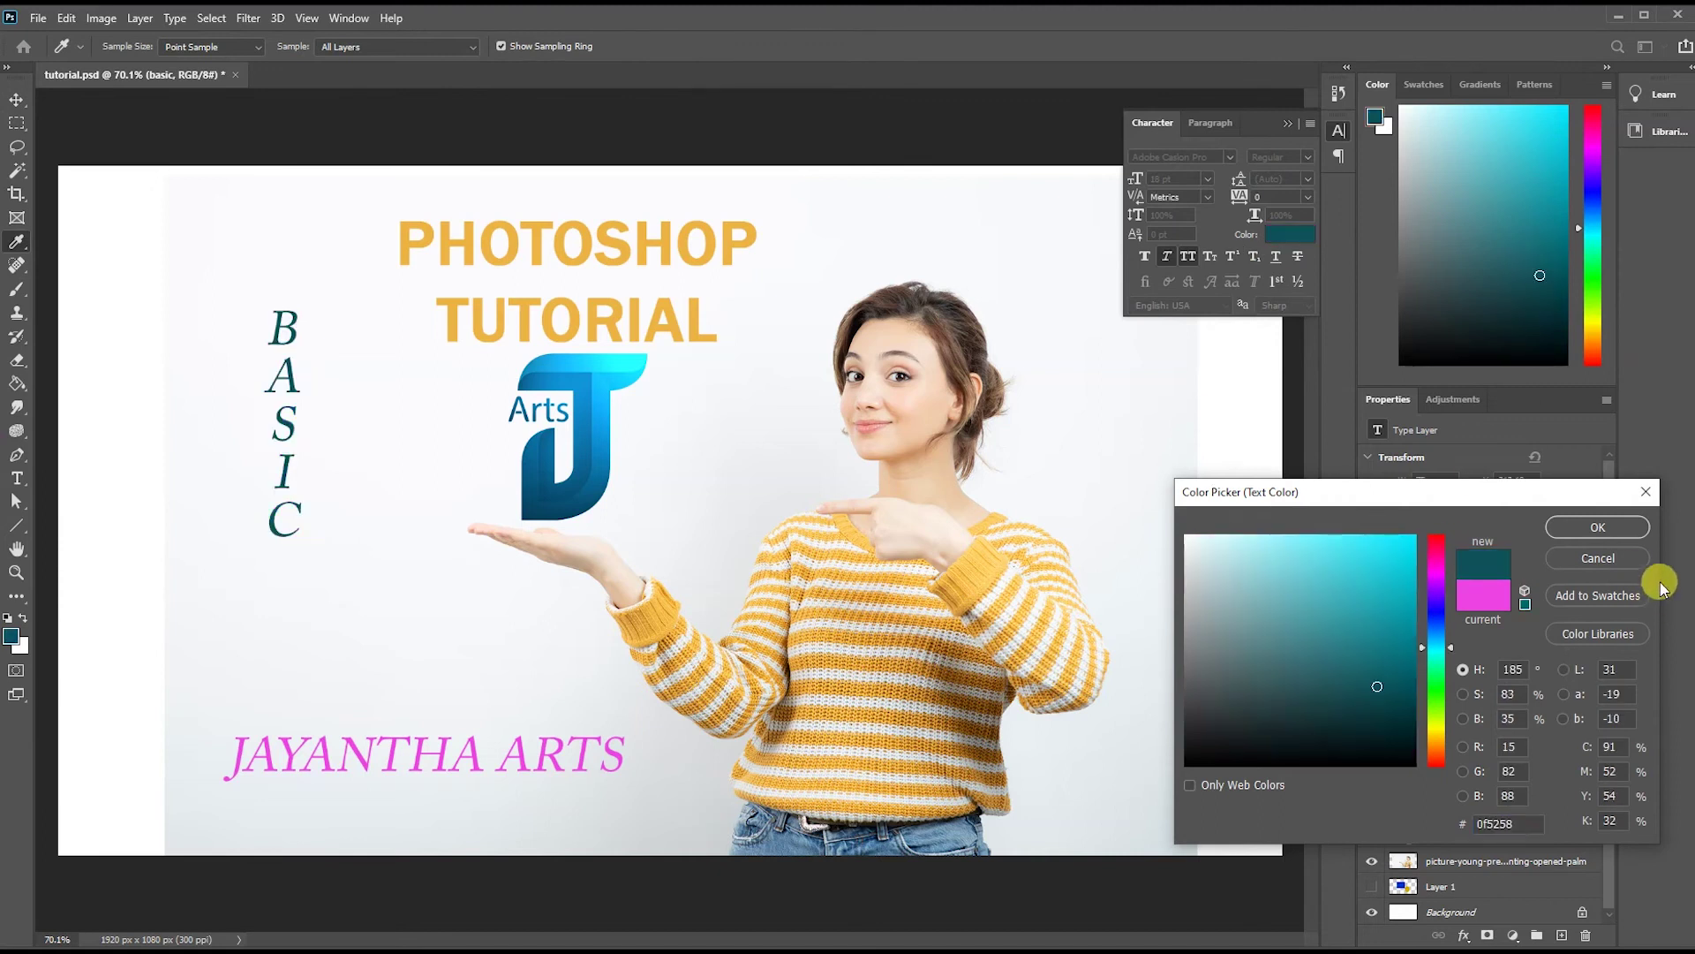
left_click(1598, 527)
mouse_move(287, 383)
left_mouse_down()
mouse_move(305, 477)
mouse_move(410, 548)
left_mouse_up()
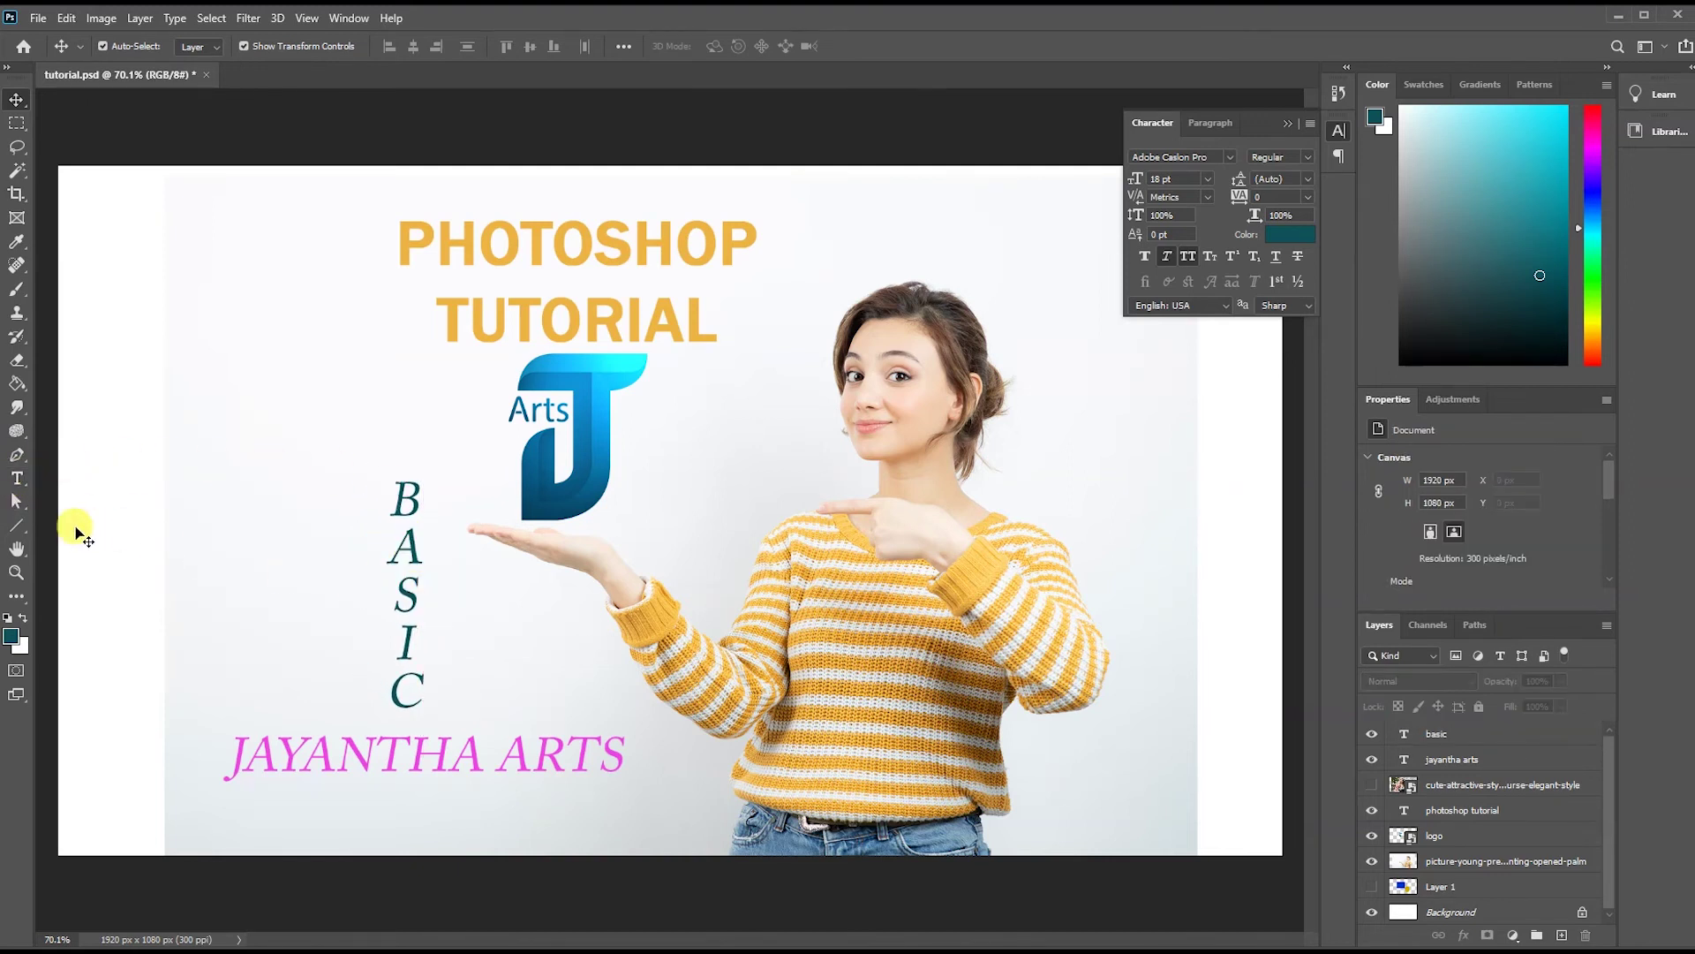
left_click(15, 503)
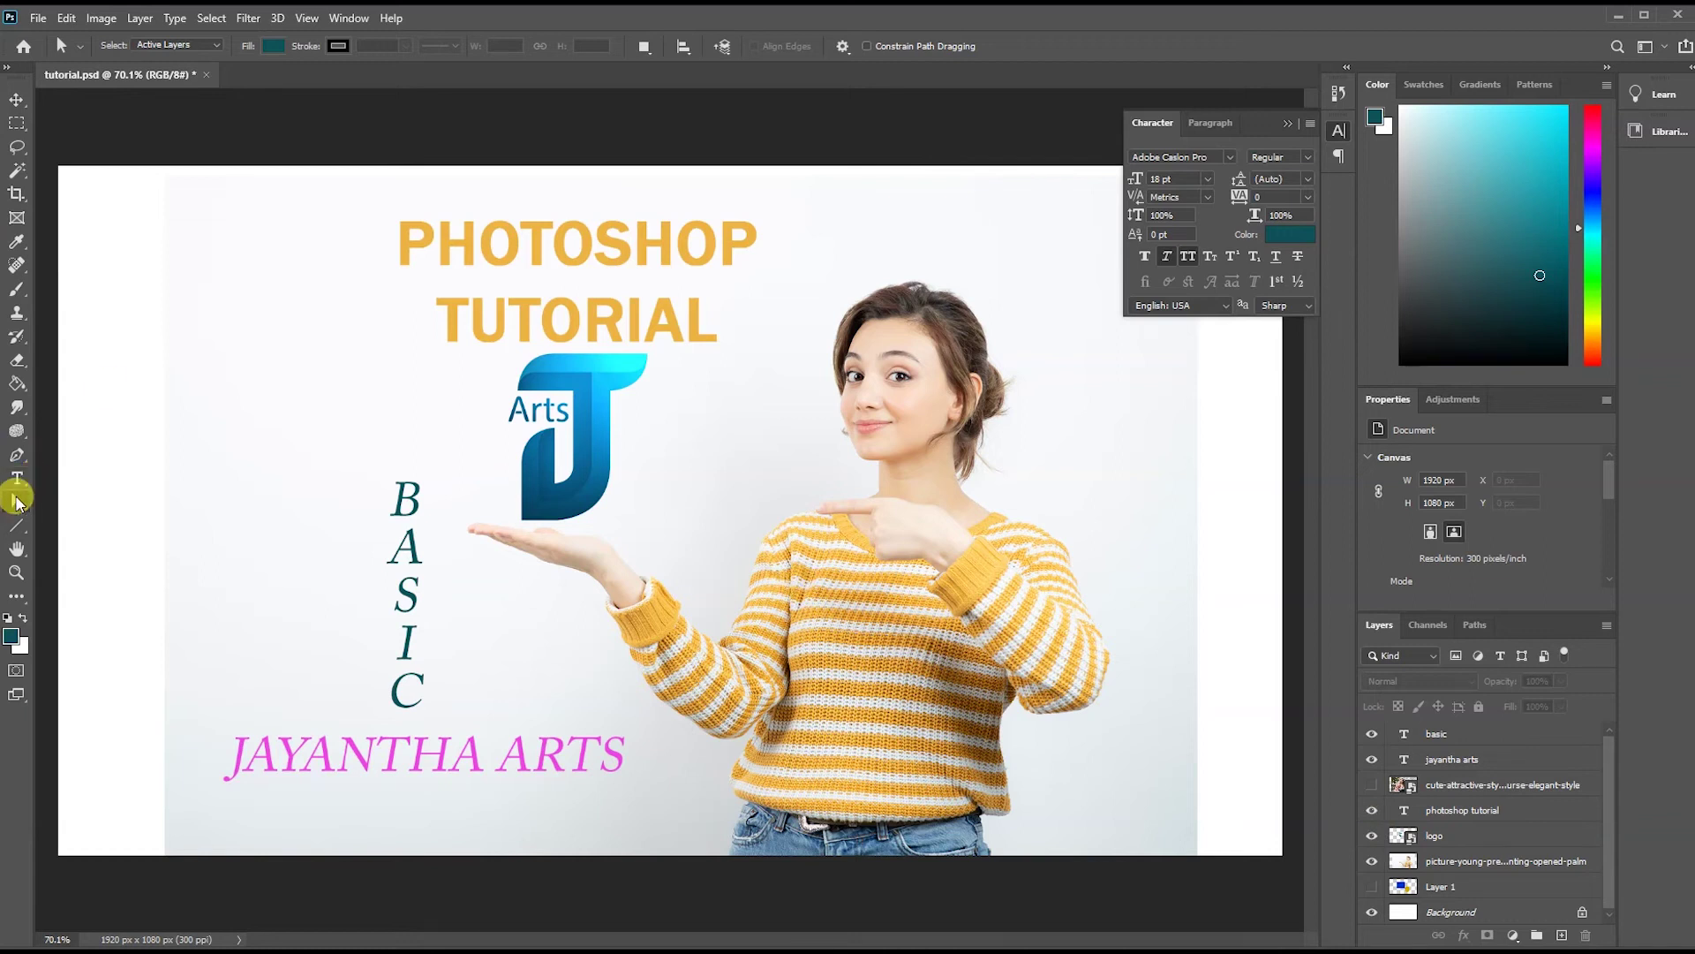
Draw a closed curved Pen path to the left of the BASIC text.
left_click(18, 455)
left_click(274, 398)
left_click_drag(287, 495, 258, 560)
left_click(255, 645)
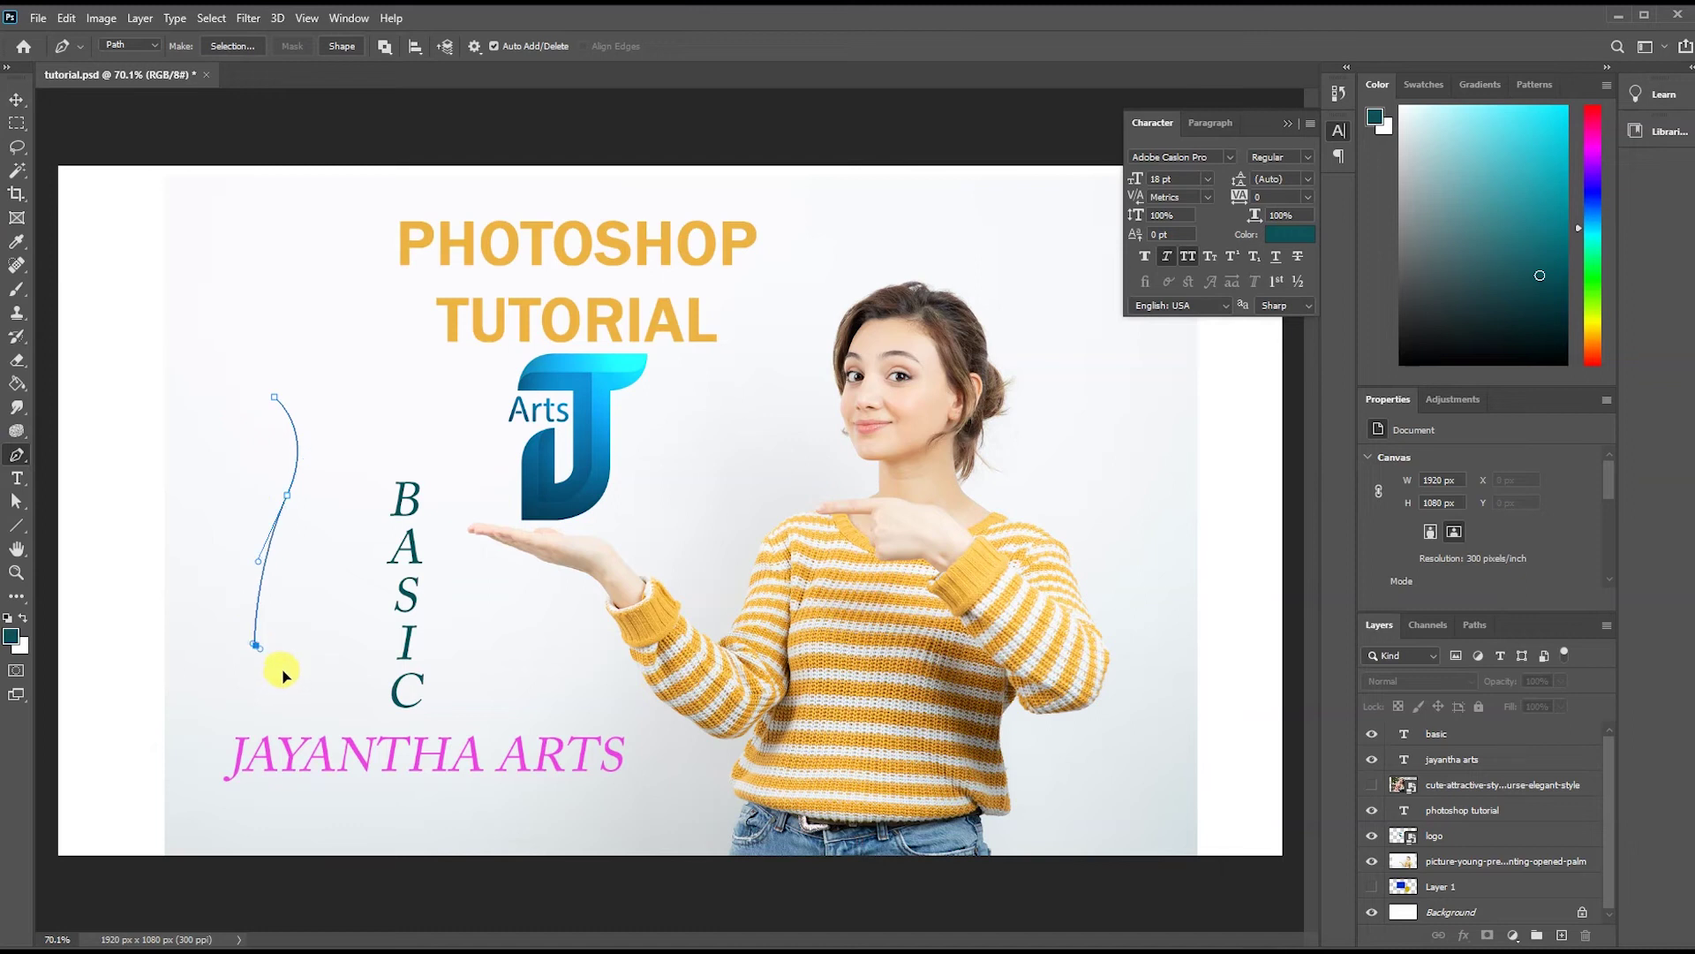
left_click_drag(373, 409, 304, 353)
left_click(275, 396)
left_click_drag(256, 441, 239, 500)
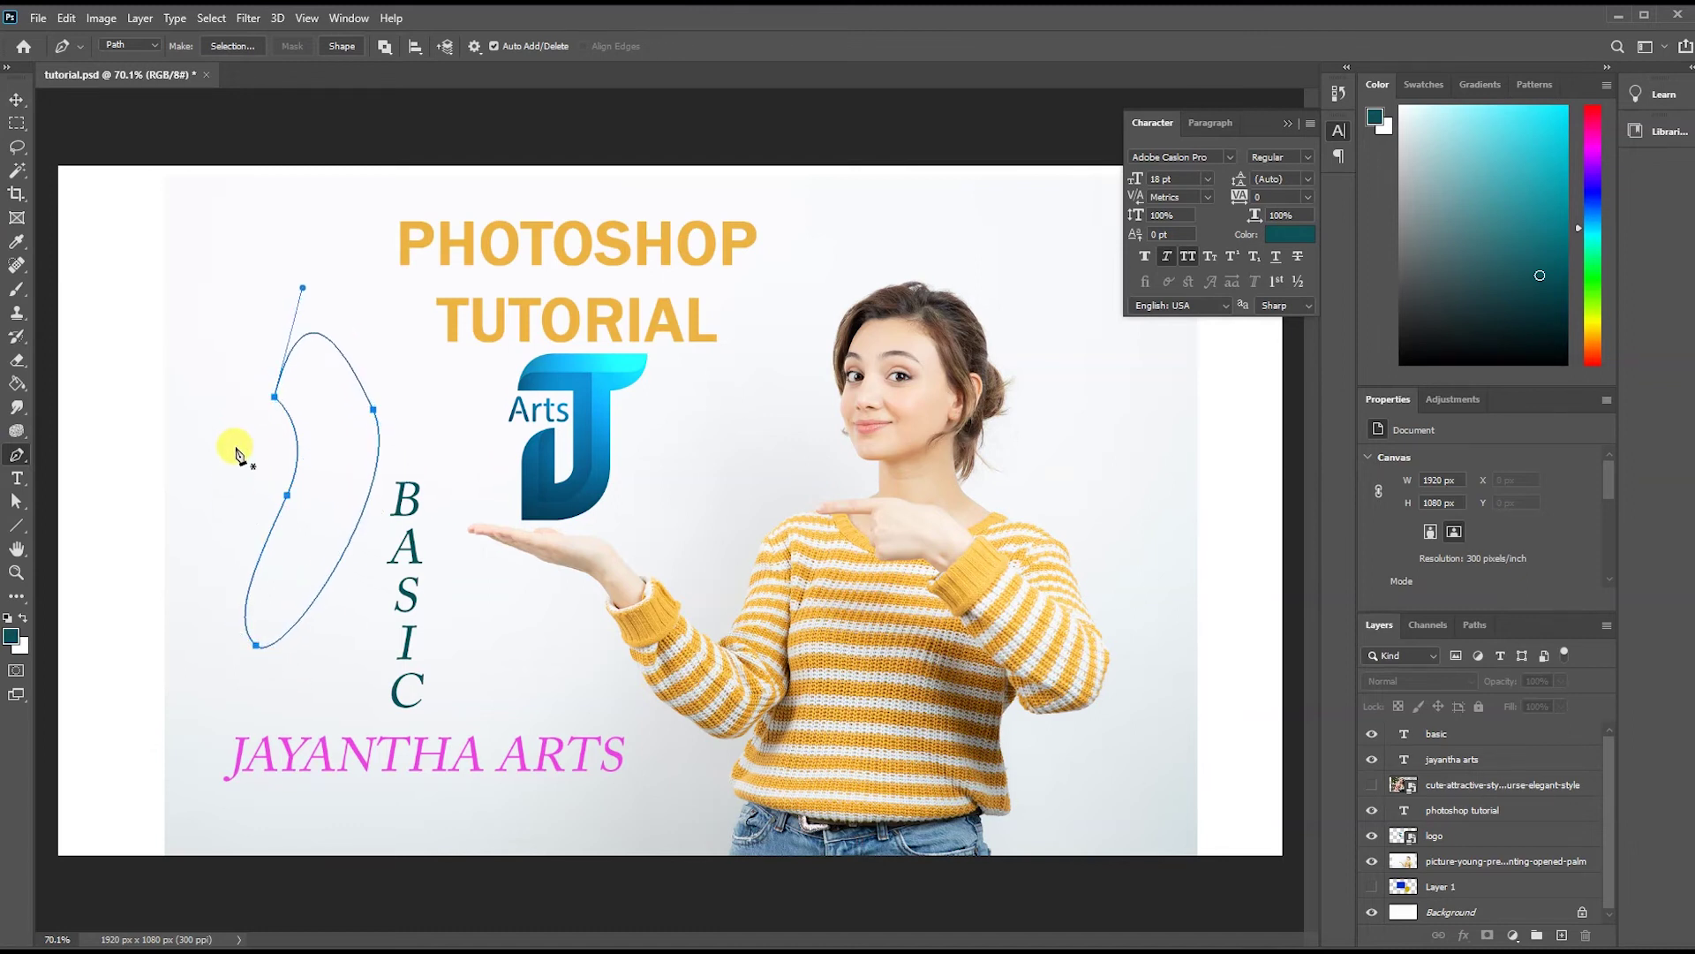
Reshape the path's anchors and curves, widening the top and bottom.
left_click(16, 501)
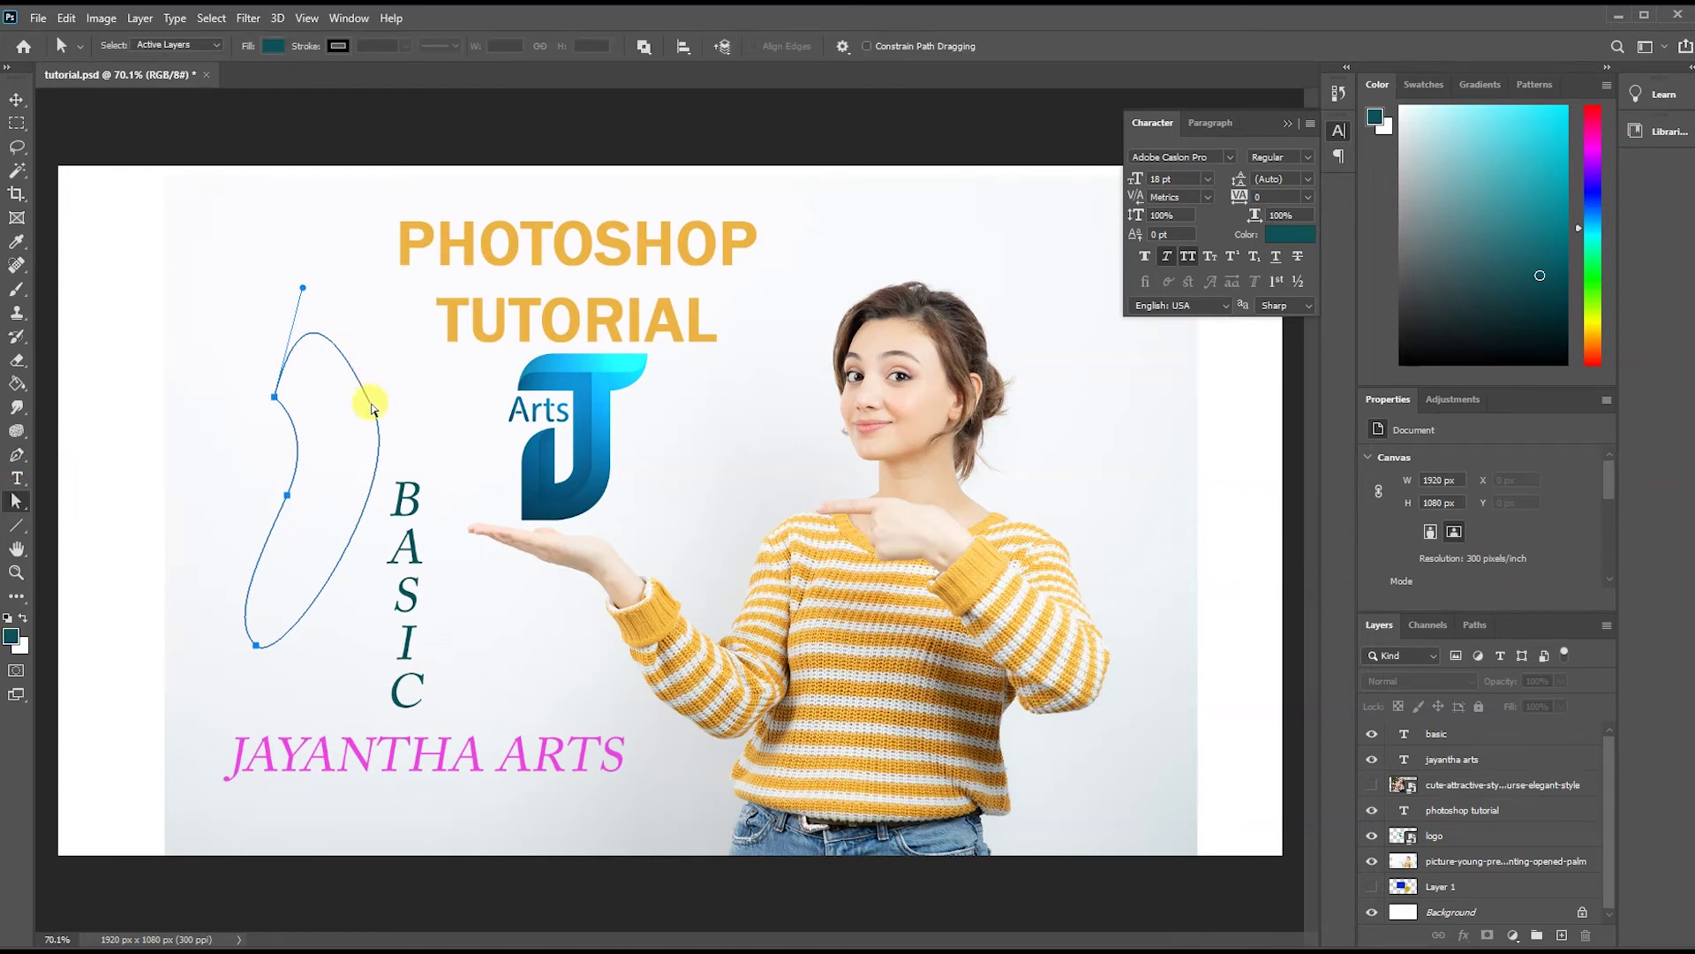
left_click(372, 410)
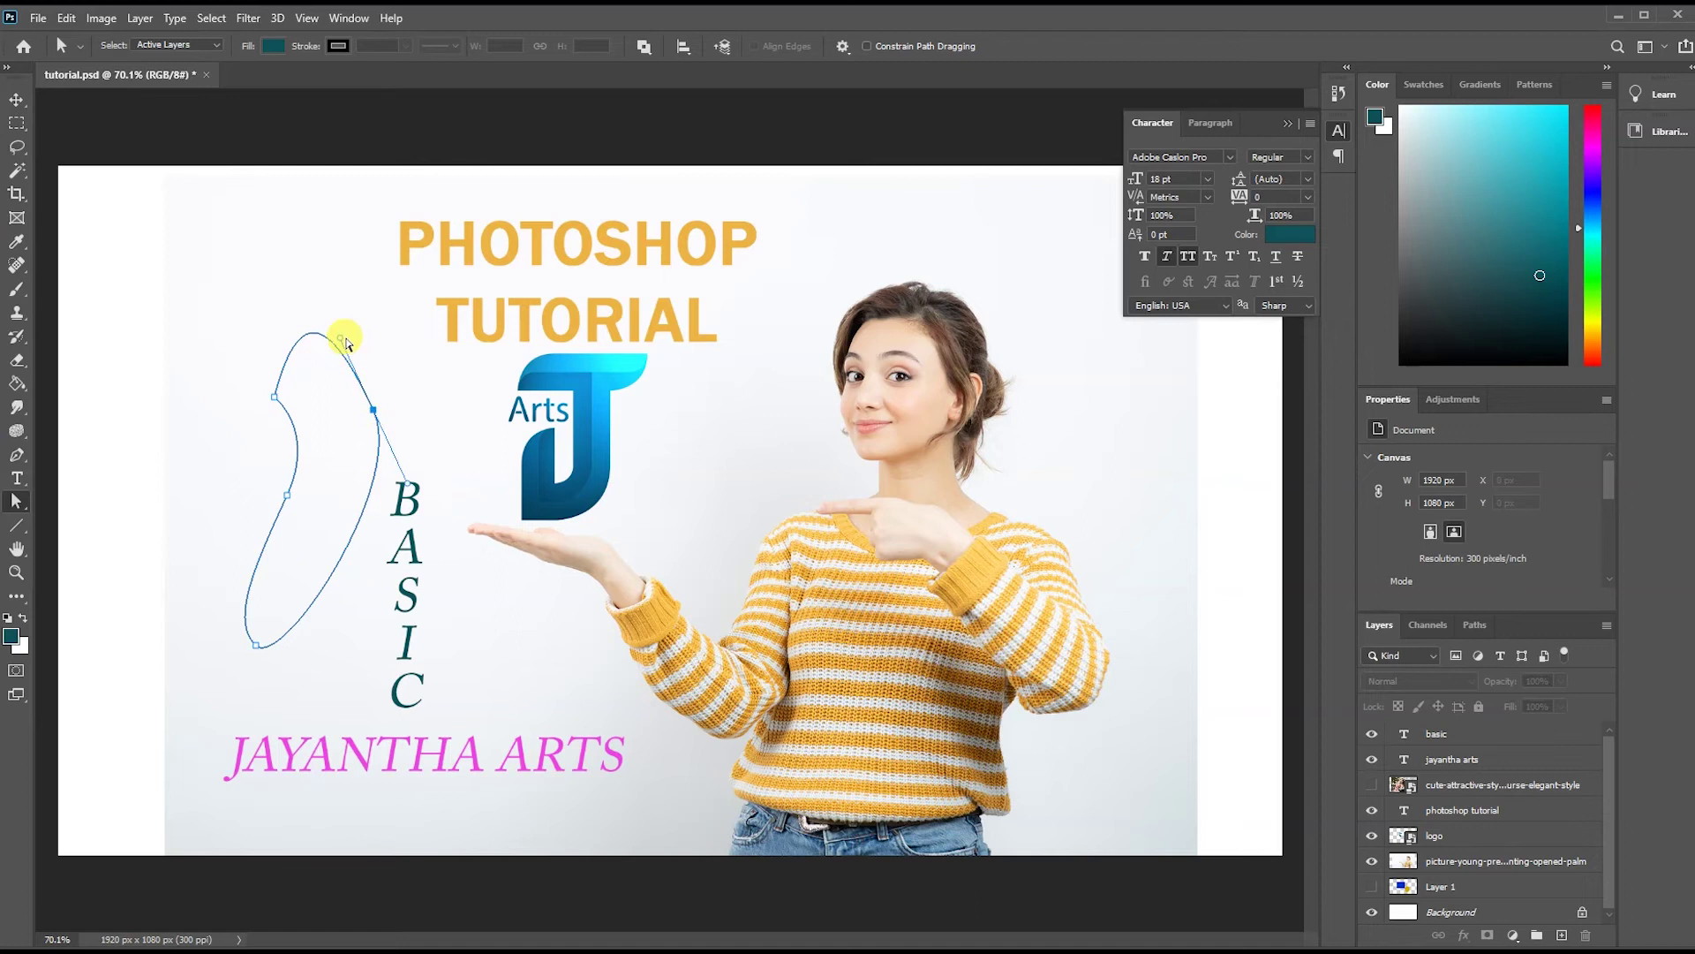
left_click_drag(338, 343, 348, 253)
left_click_drag(373, 409, 408, 405)
left_click_drag(303, 288, 201, 212)
left_click_drag(317, 430, 283, 436)
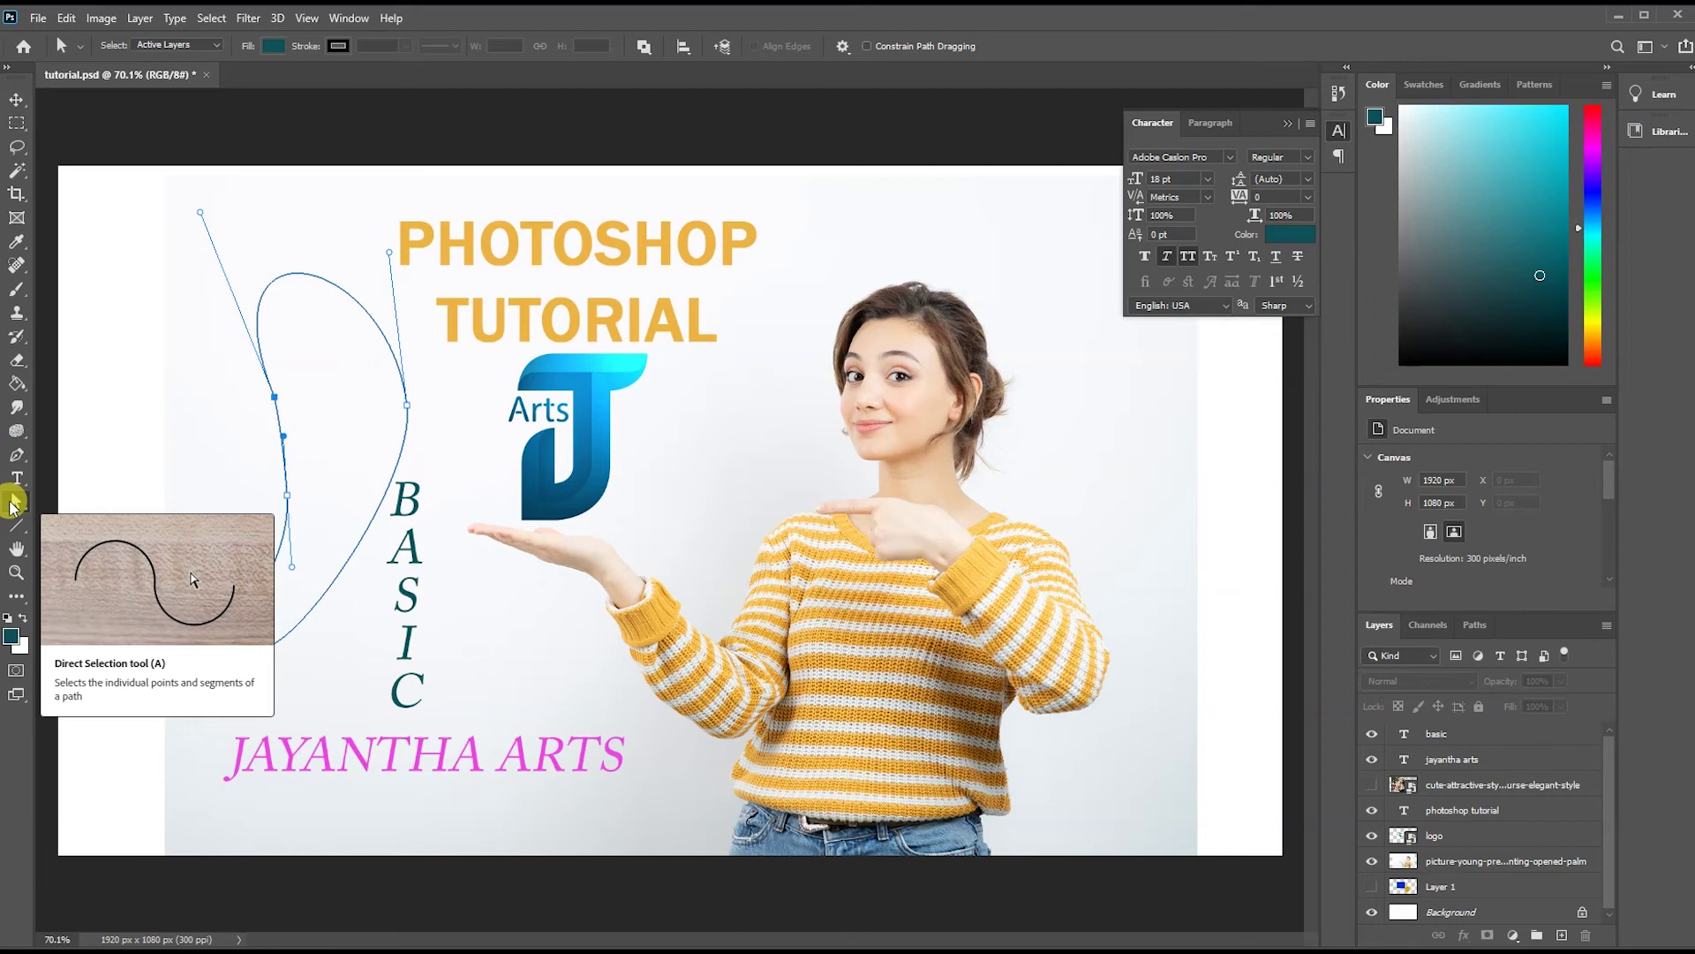
left_click_drag(407, 407, 443, 421)
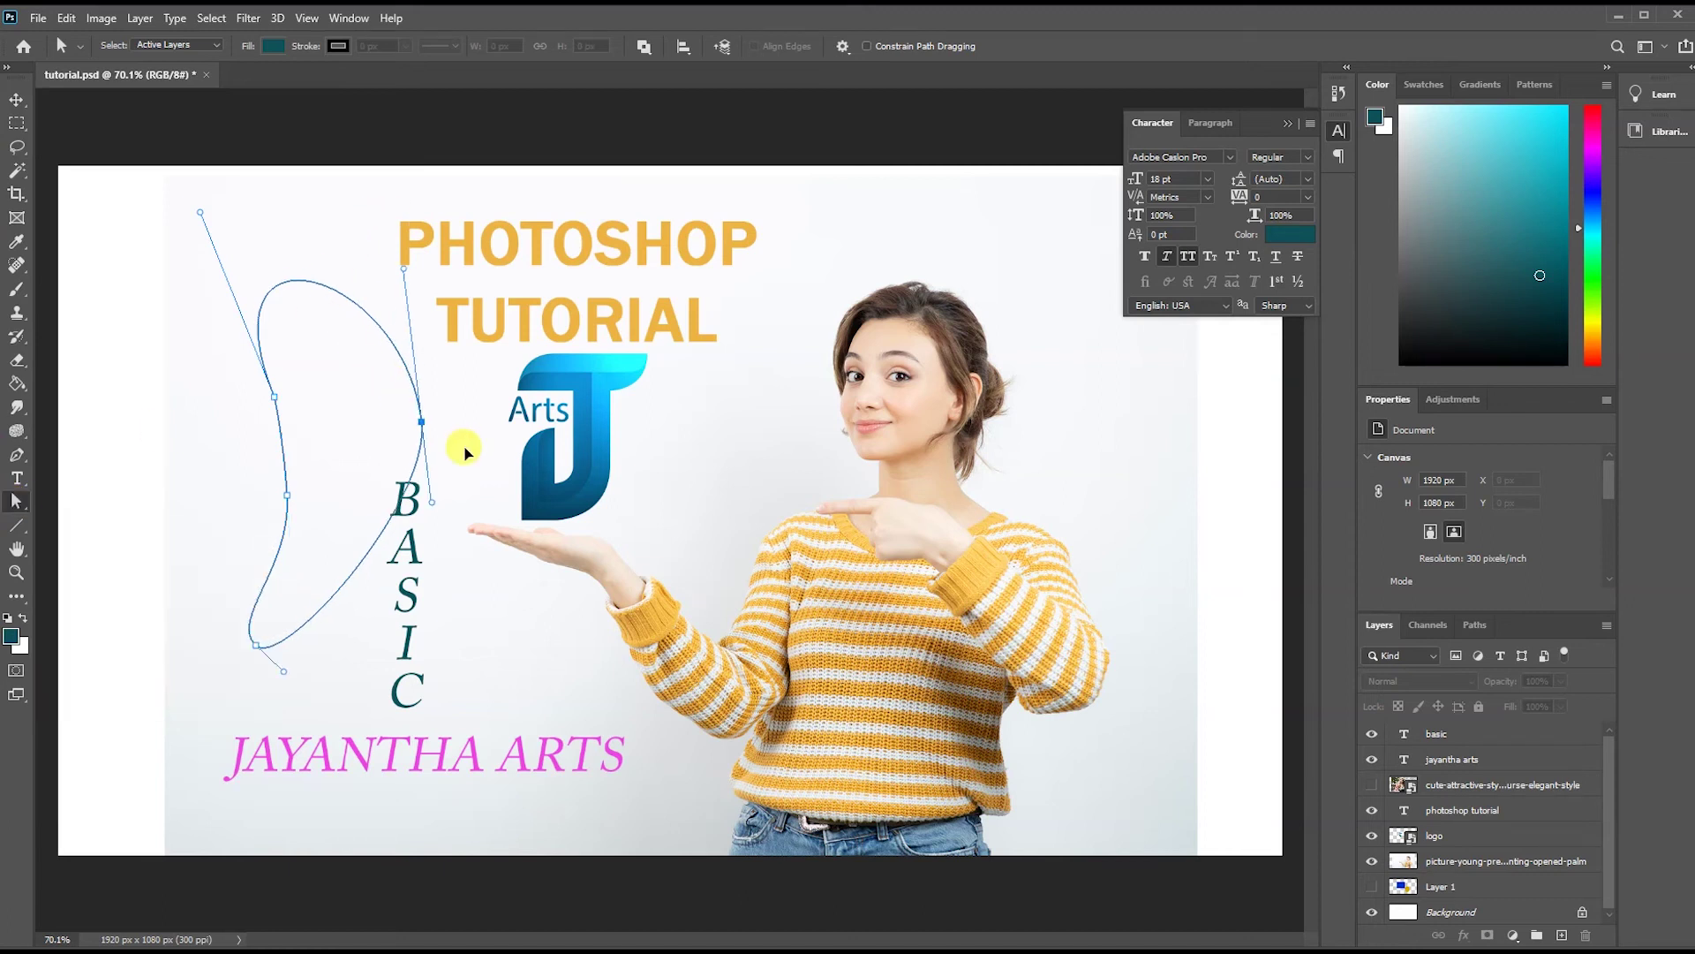
left_click_drag(283, 678, 407, 726)
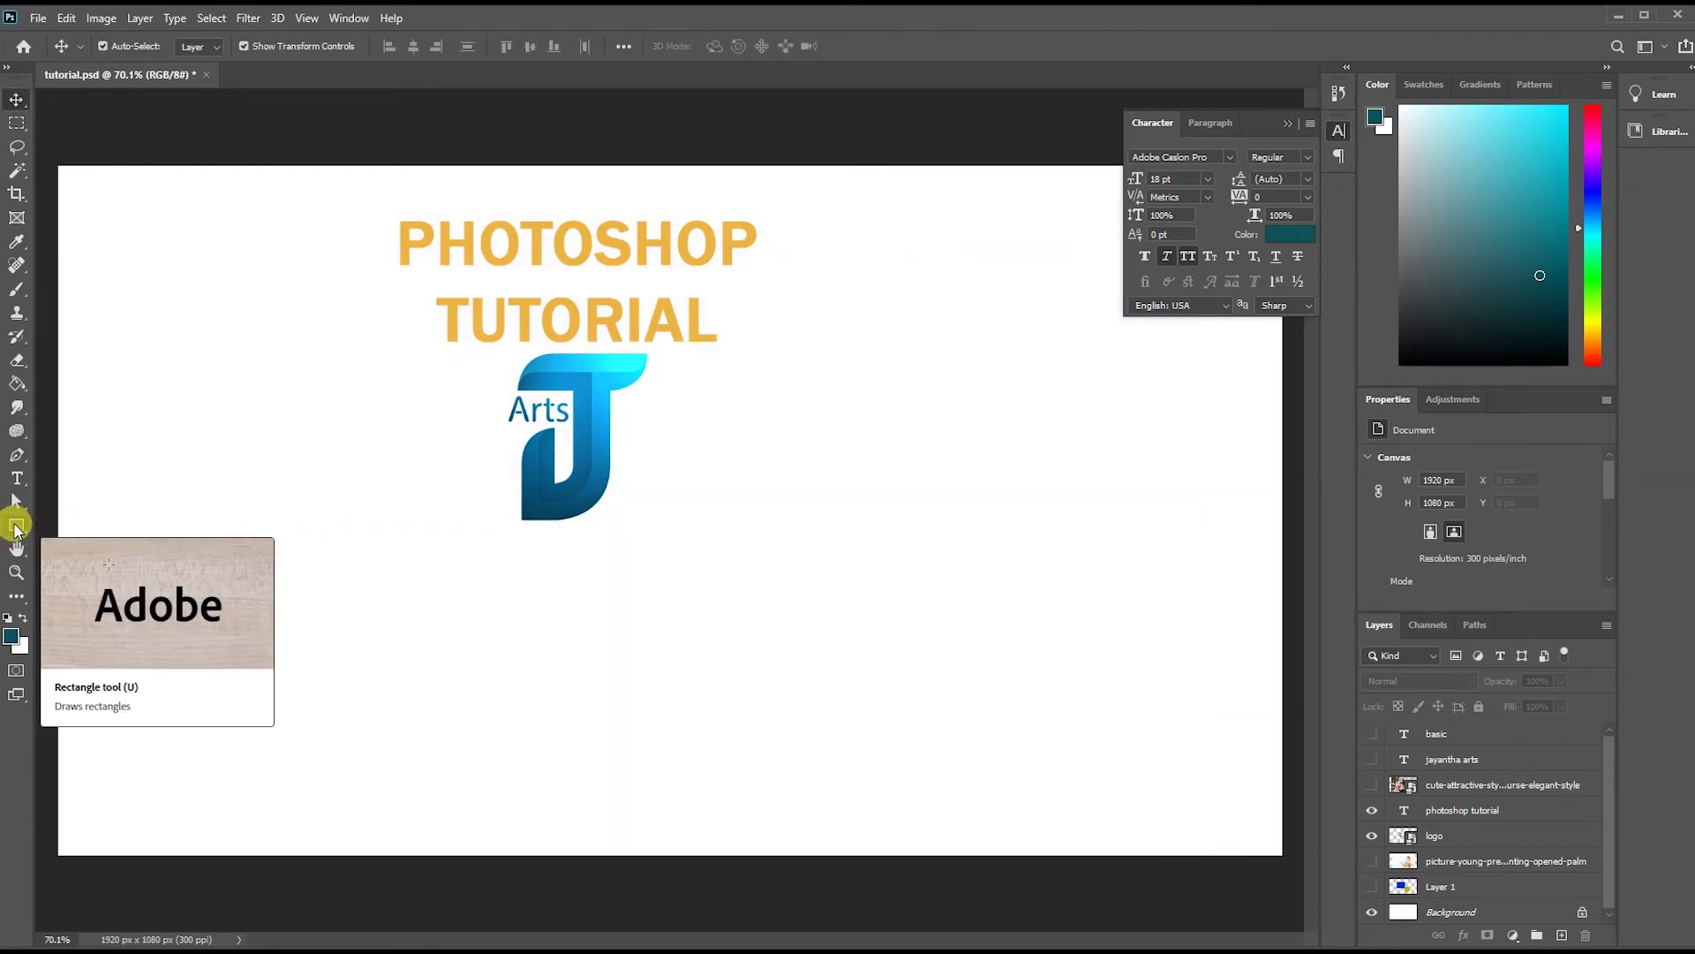
Draw an orange-filled rectangle below the logo.
left_click(19, 528)
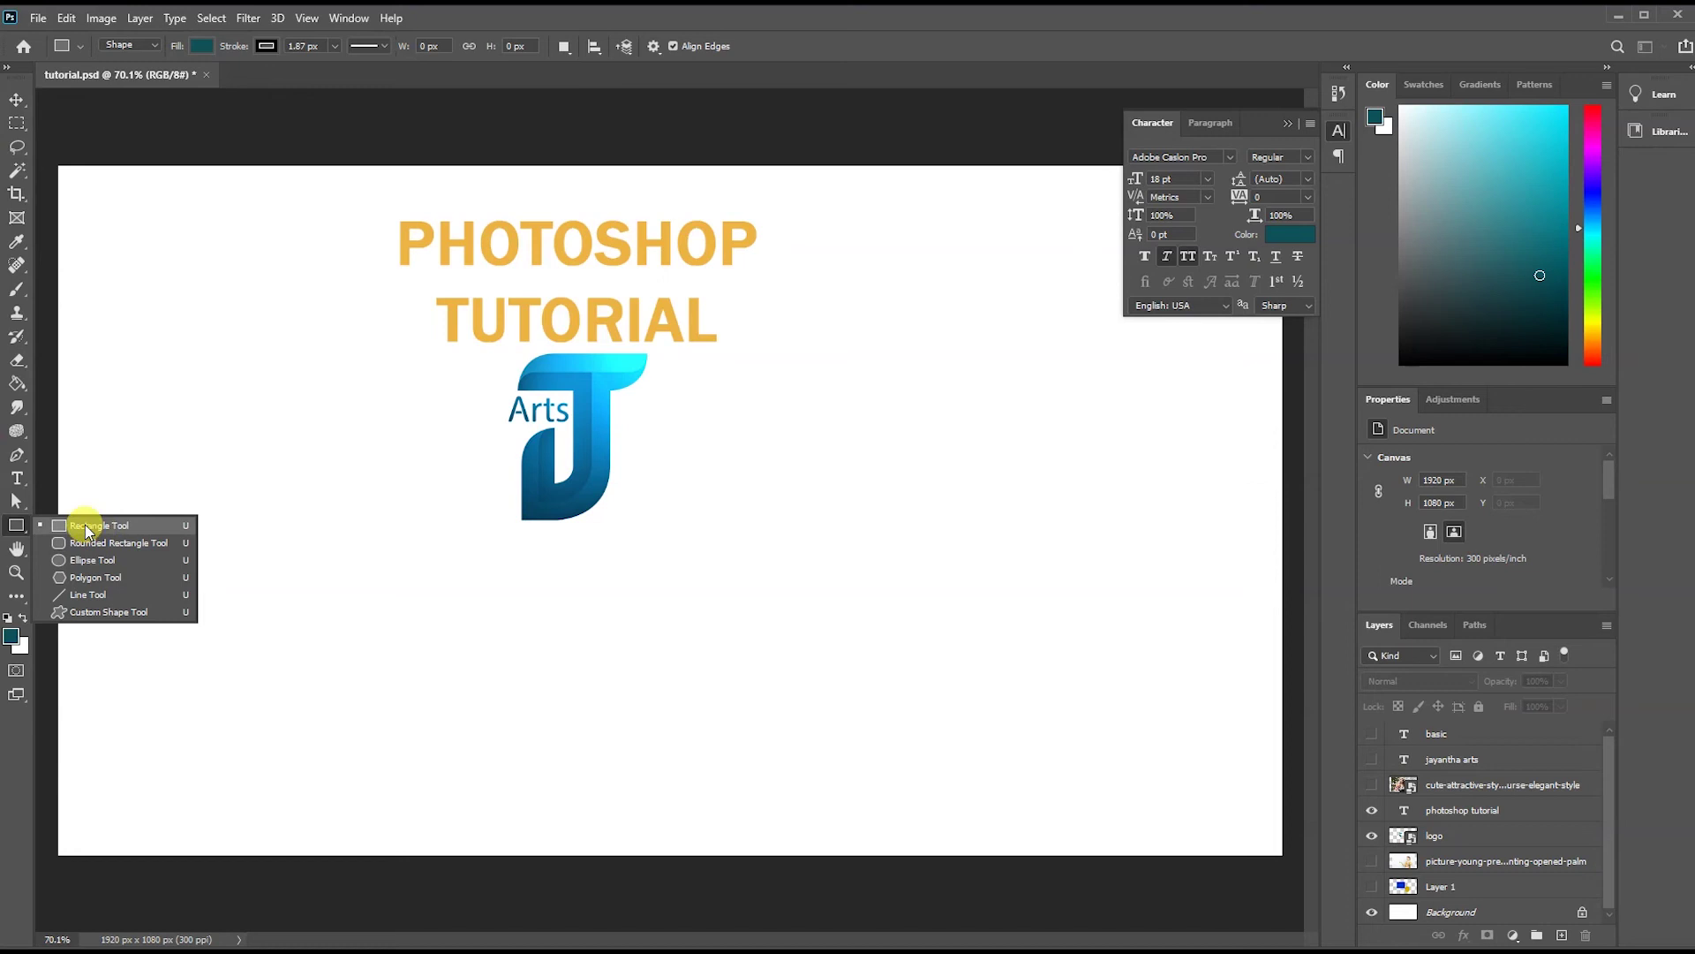
left_click(19, 528)
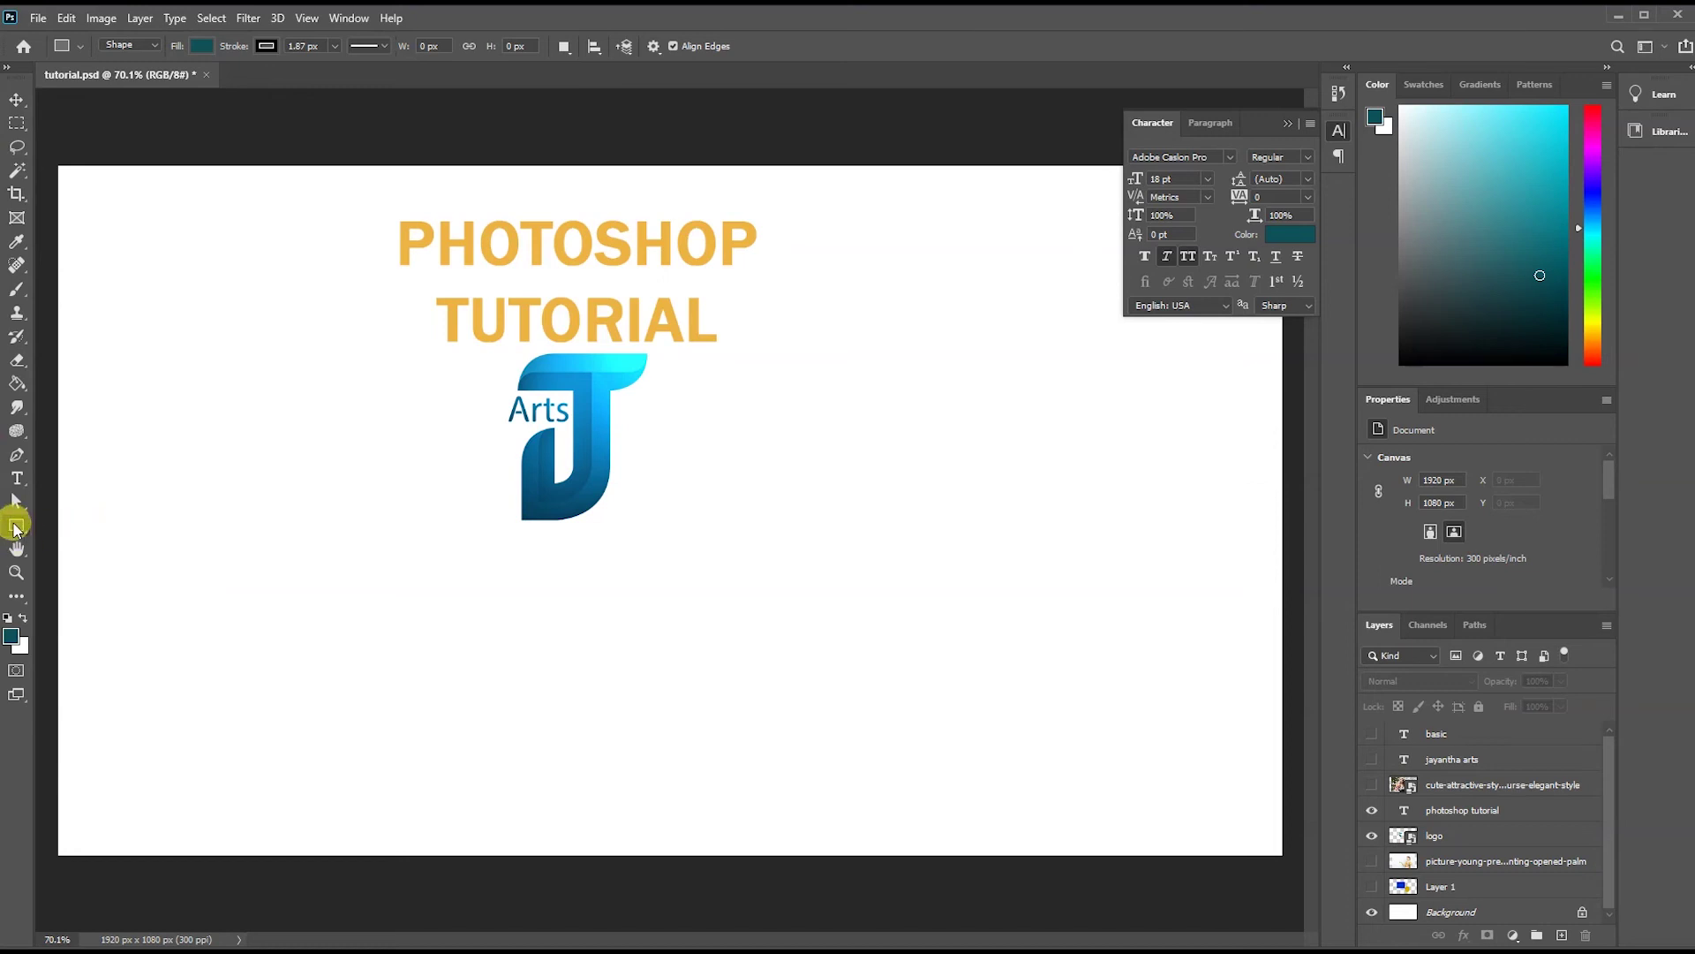
mouse_move(338, 545)
left_mouse_down()
mouse_move(630, 675)
mouse_move(755, 784)
left_mouse_up()
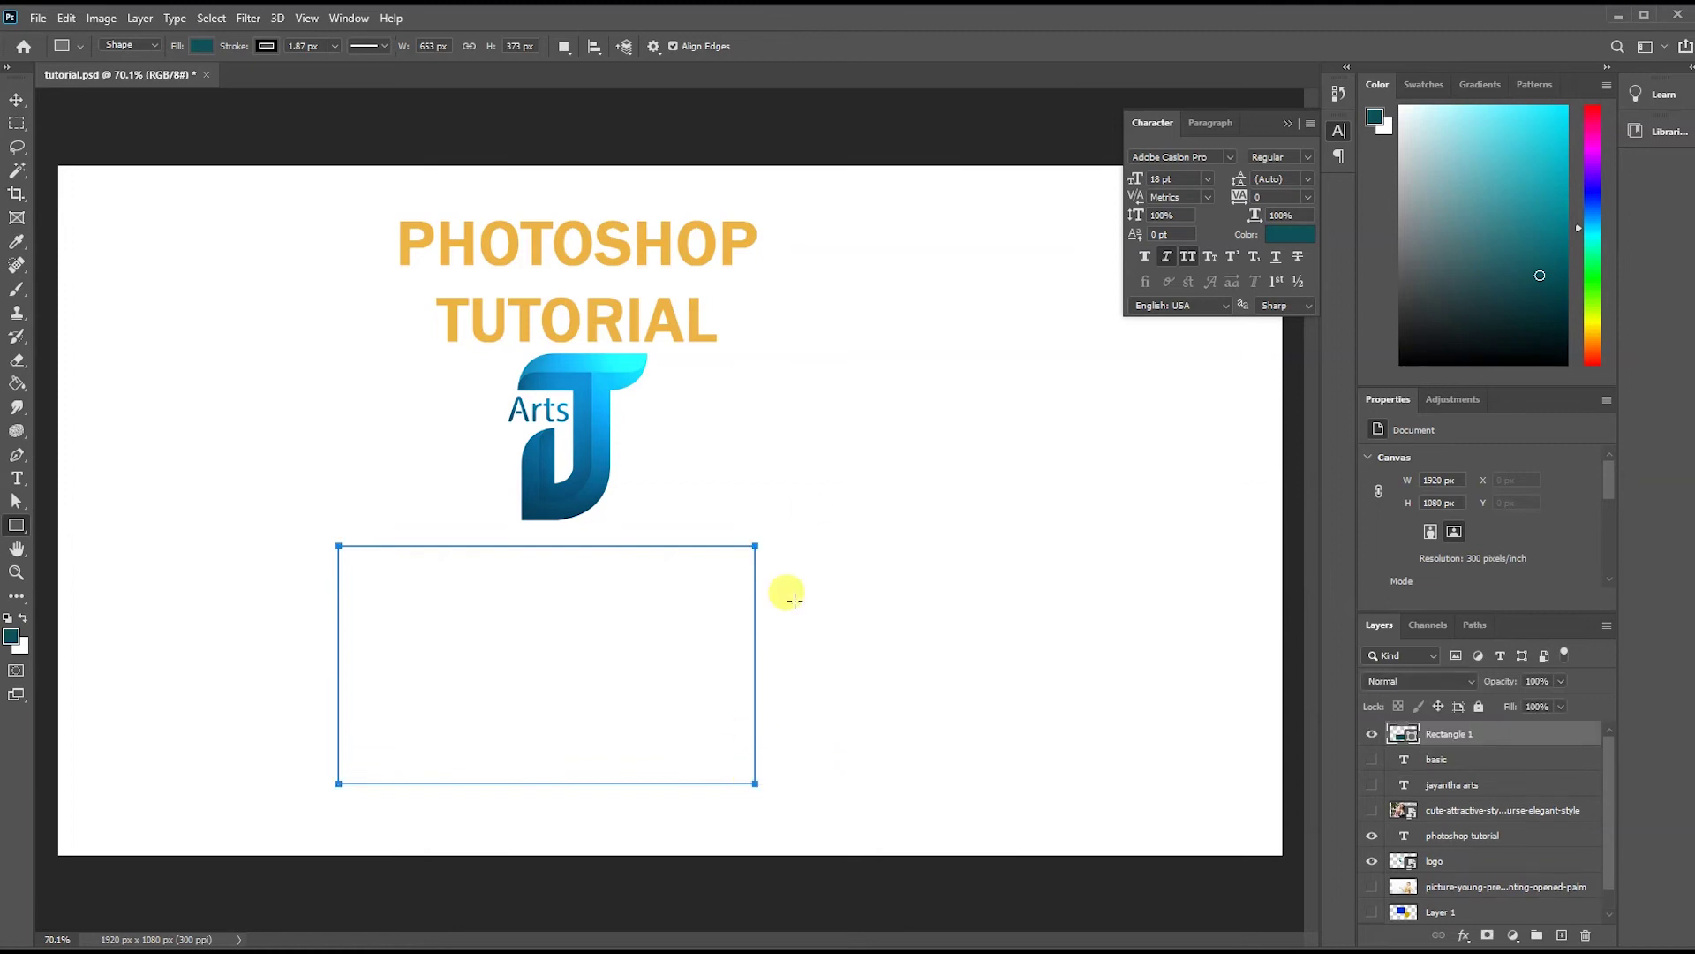
left_click(202, 46)
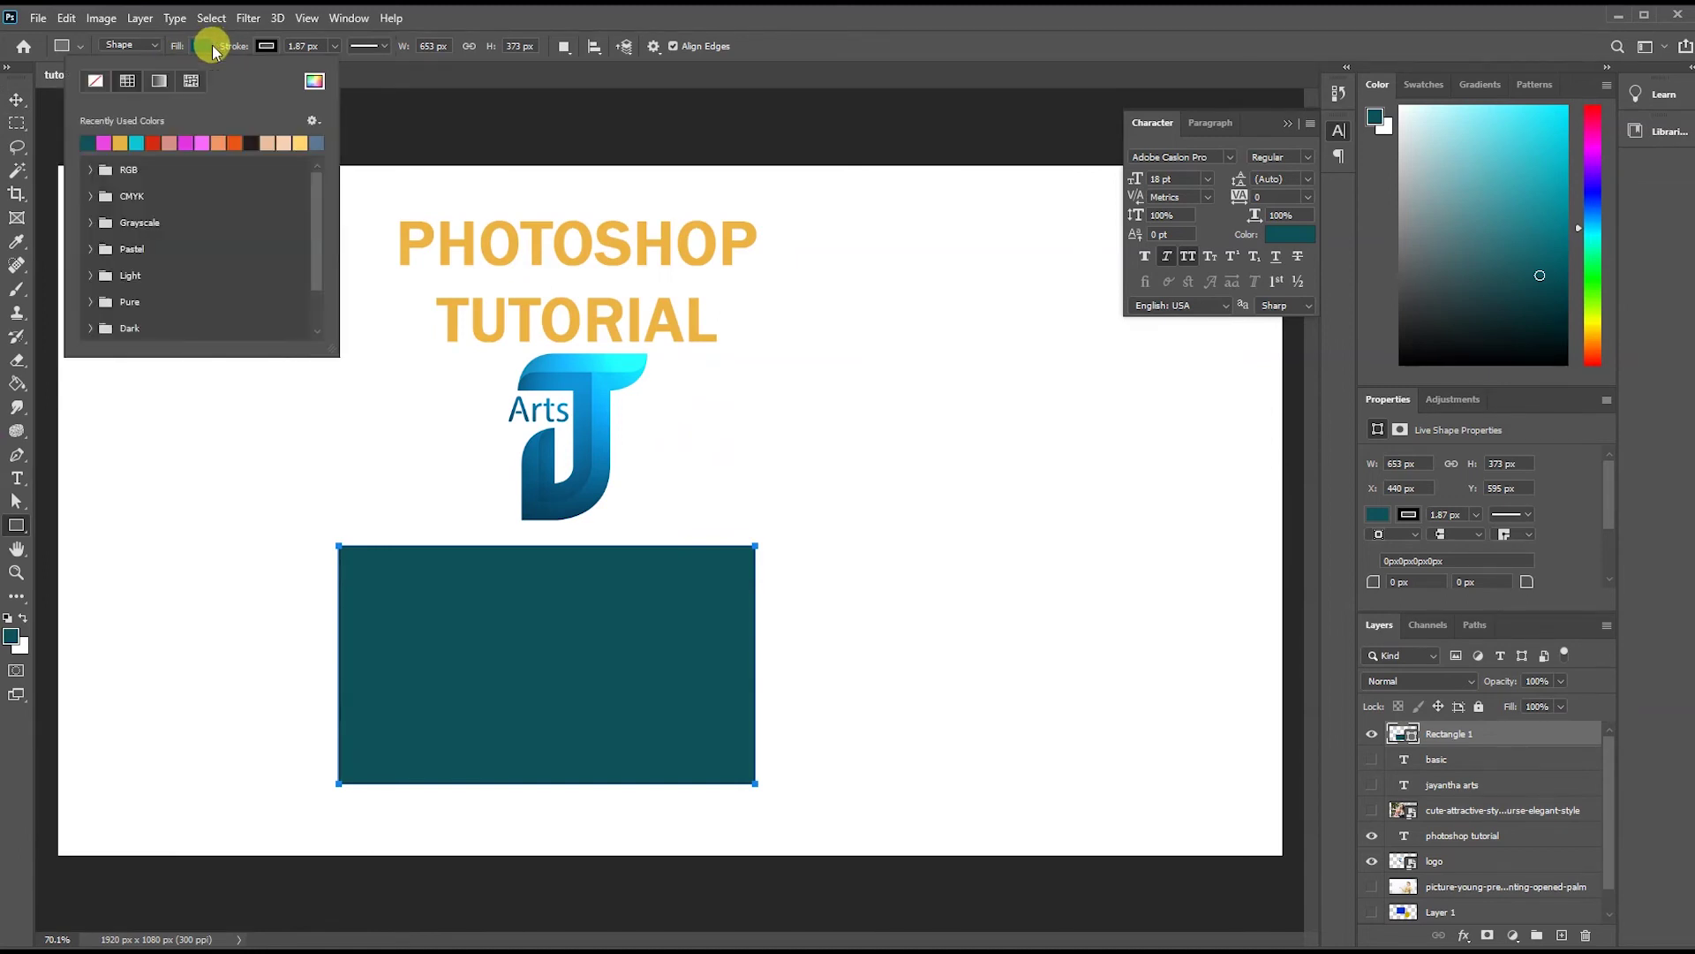
left_click(188, 141)
left_click(235, 142)
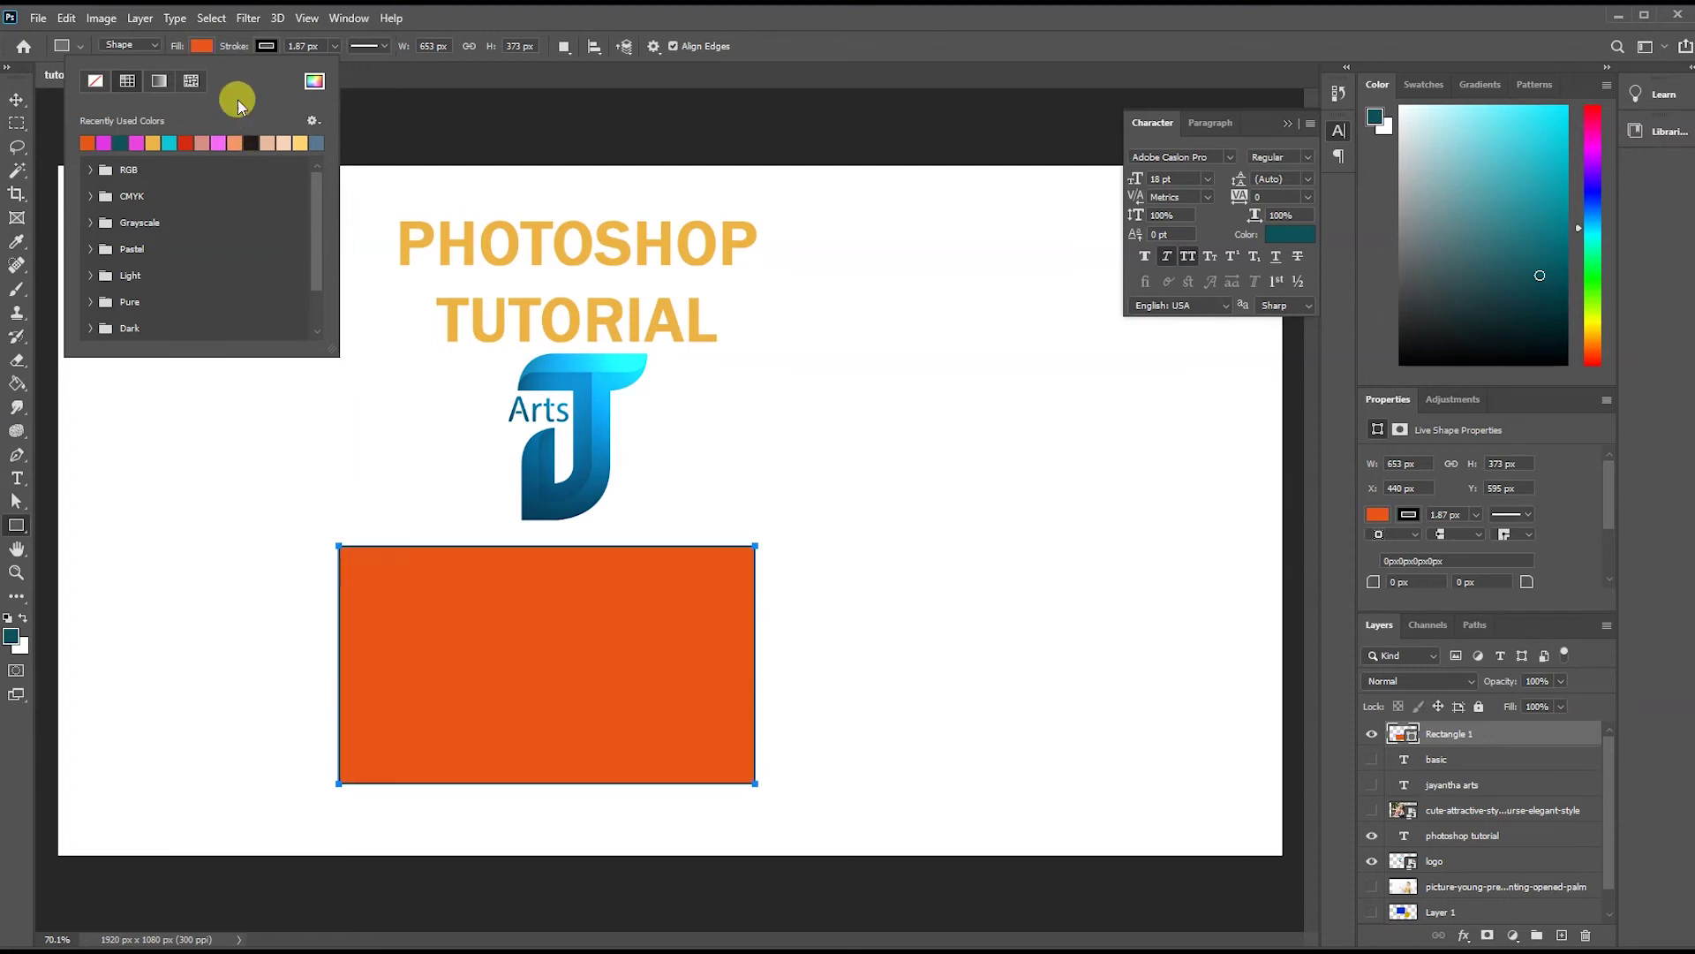
Give the rectangle a thick peach border, about 26 px.
left_click(335, 46)
left_click_drag(333, 69, 359, 70)
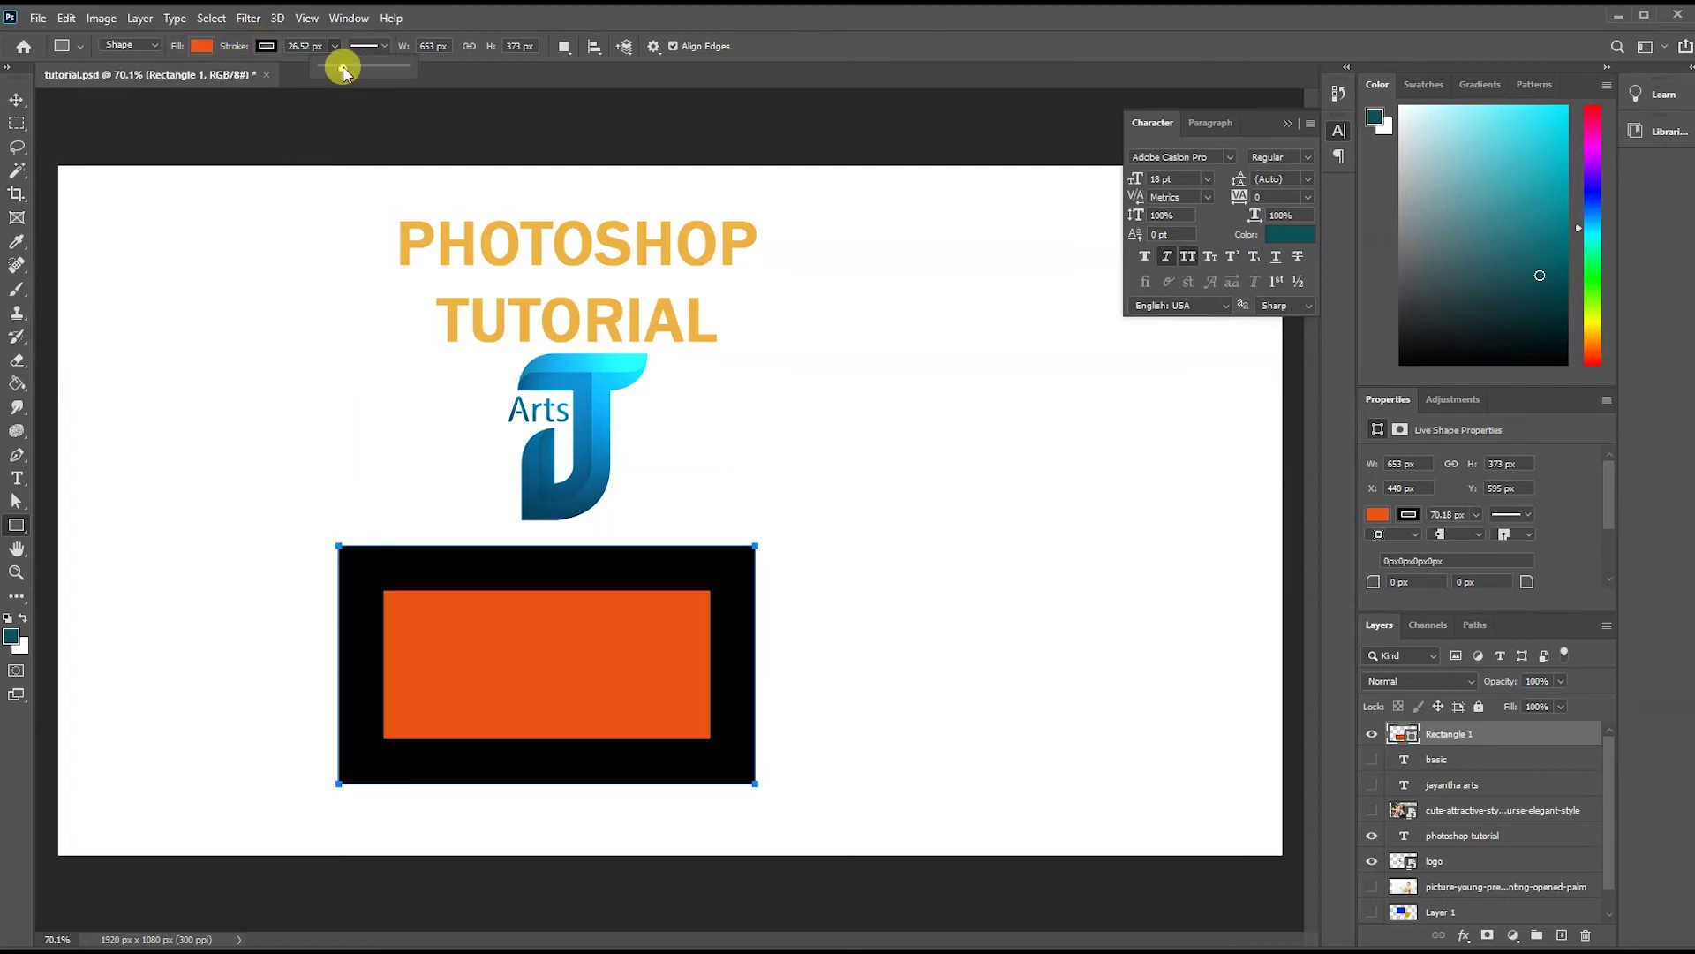
left_click(265, 46)
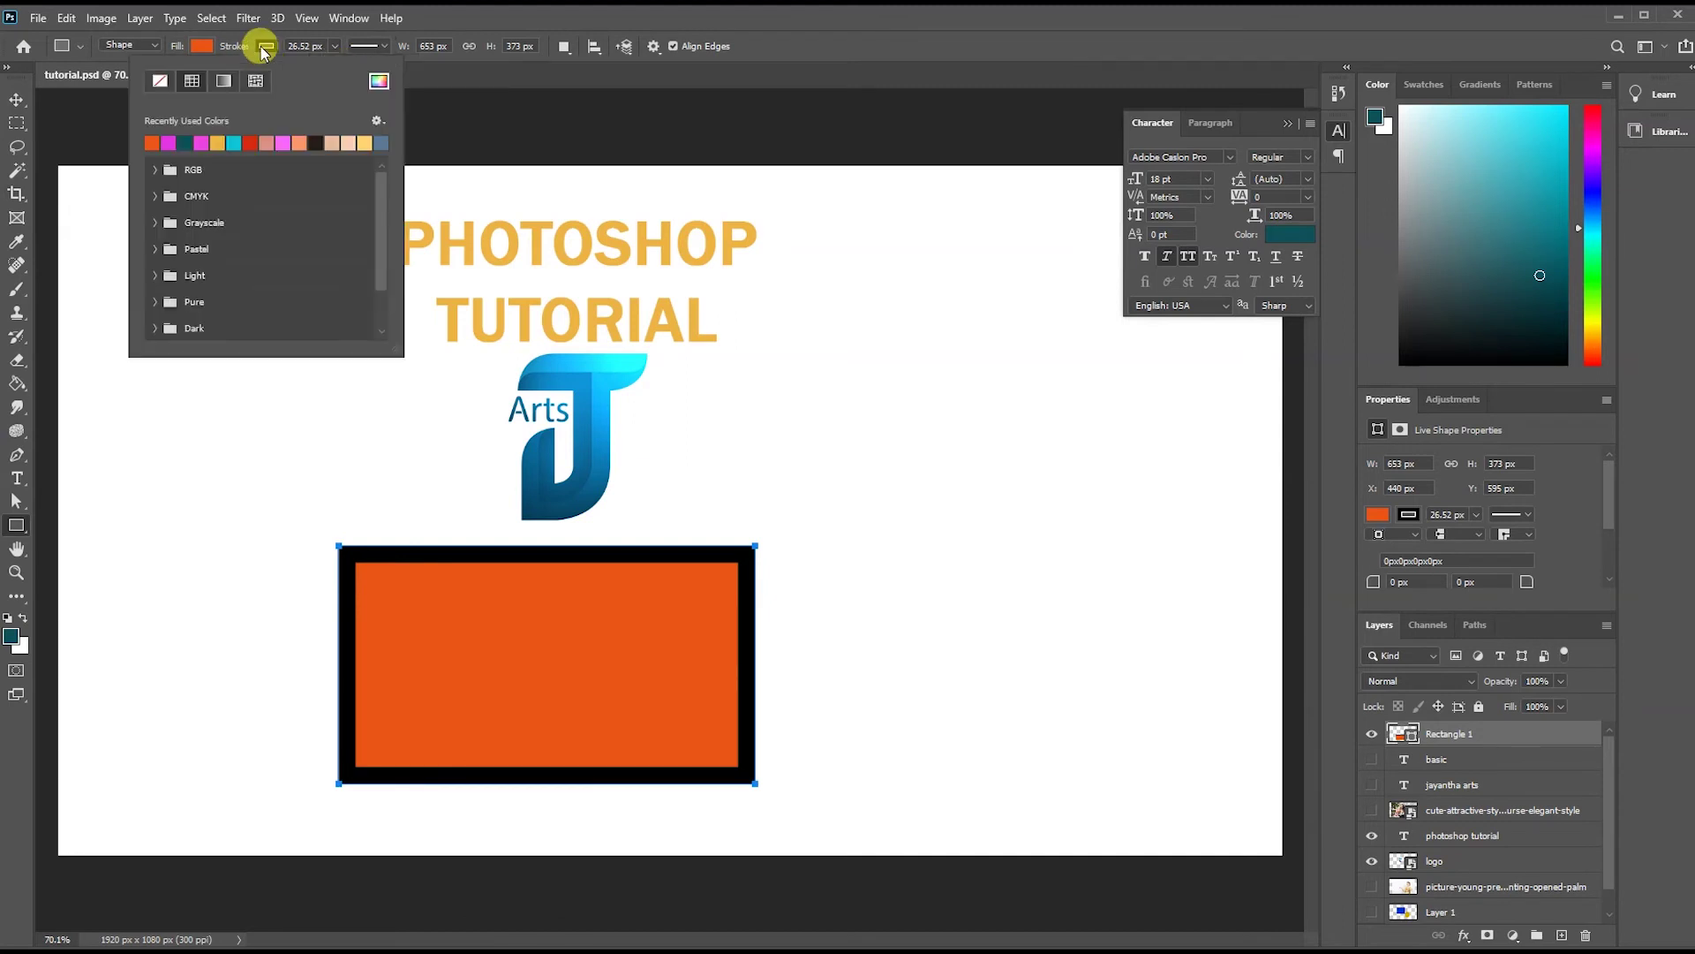
left_click(234, 142)
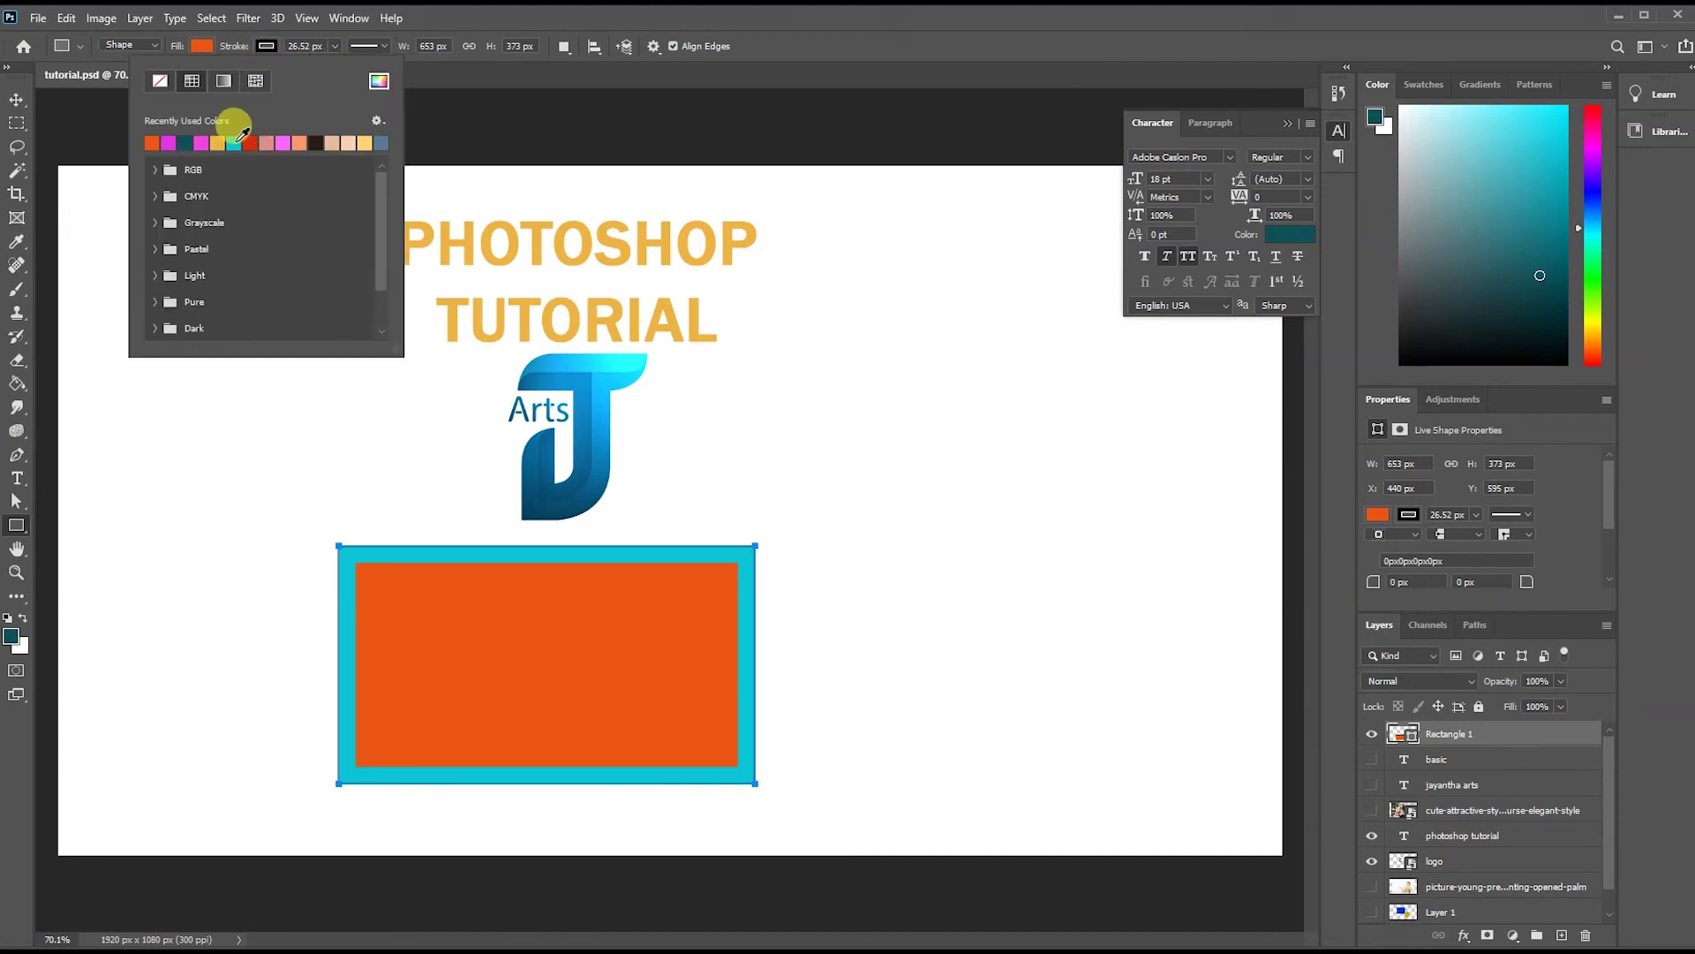
left_click(332, 141)
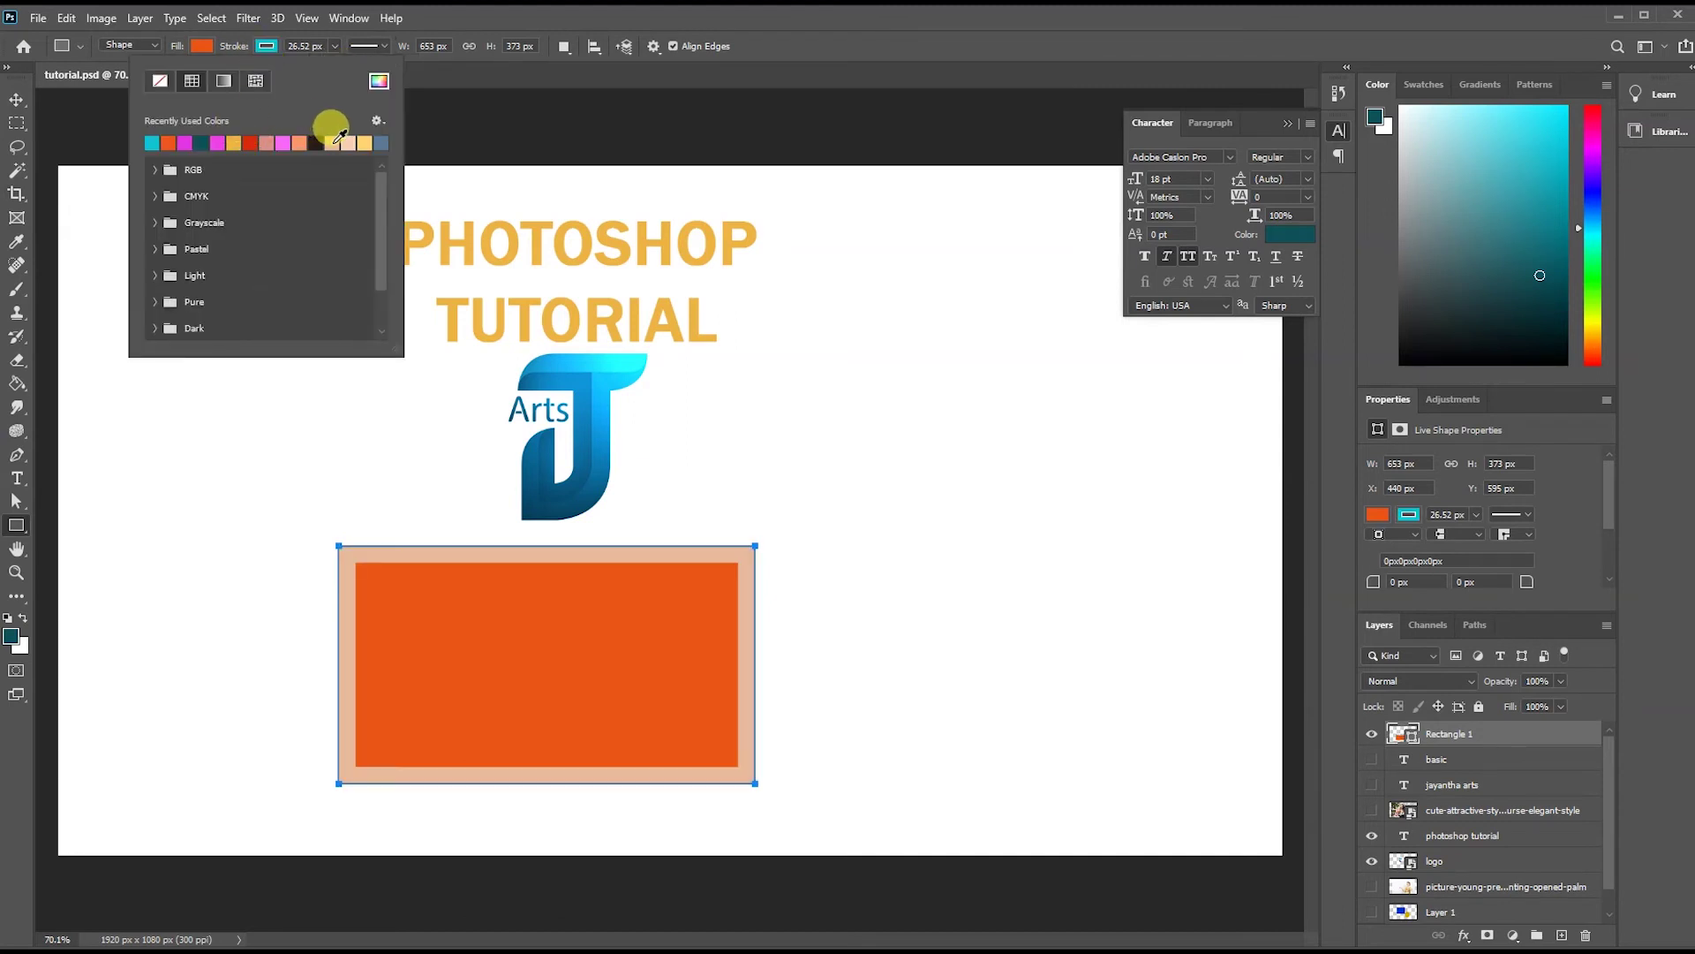
Enlarge the rectangle and shift it slightly right and down.
left_click(15, 100)
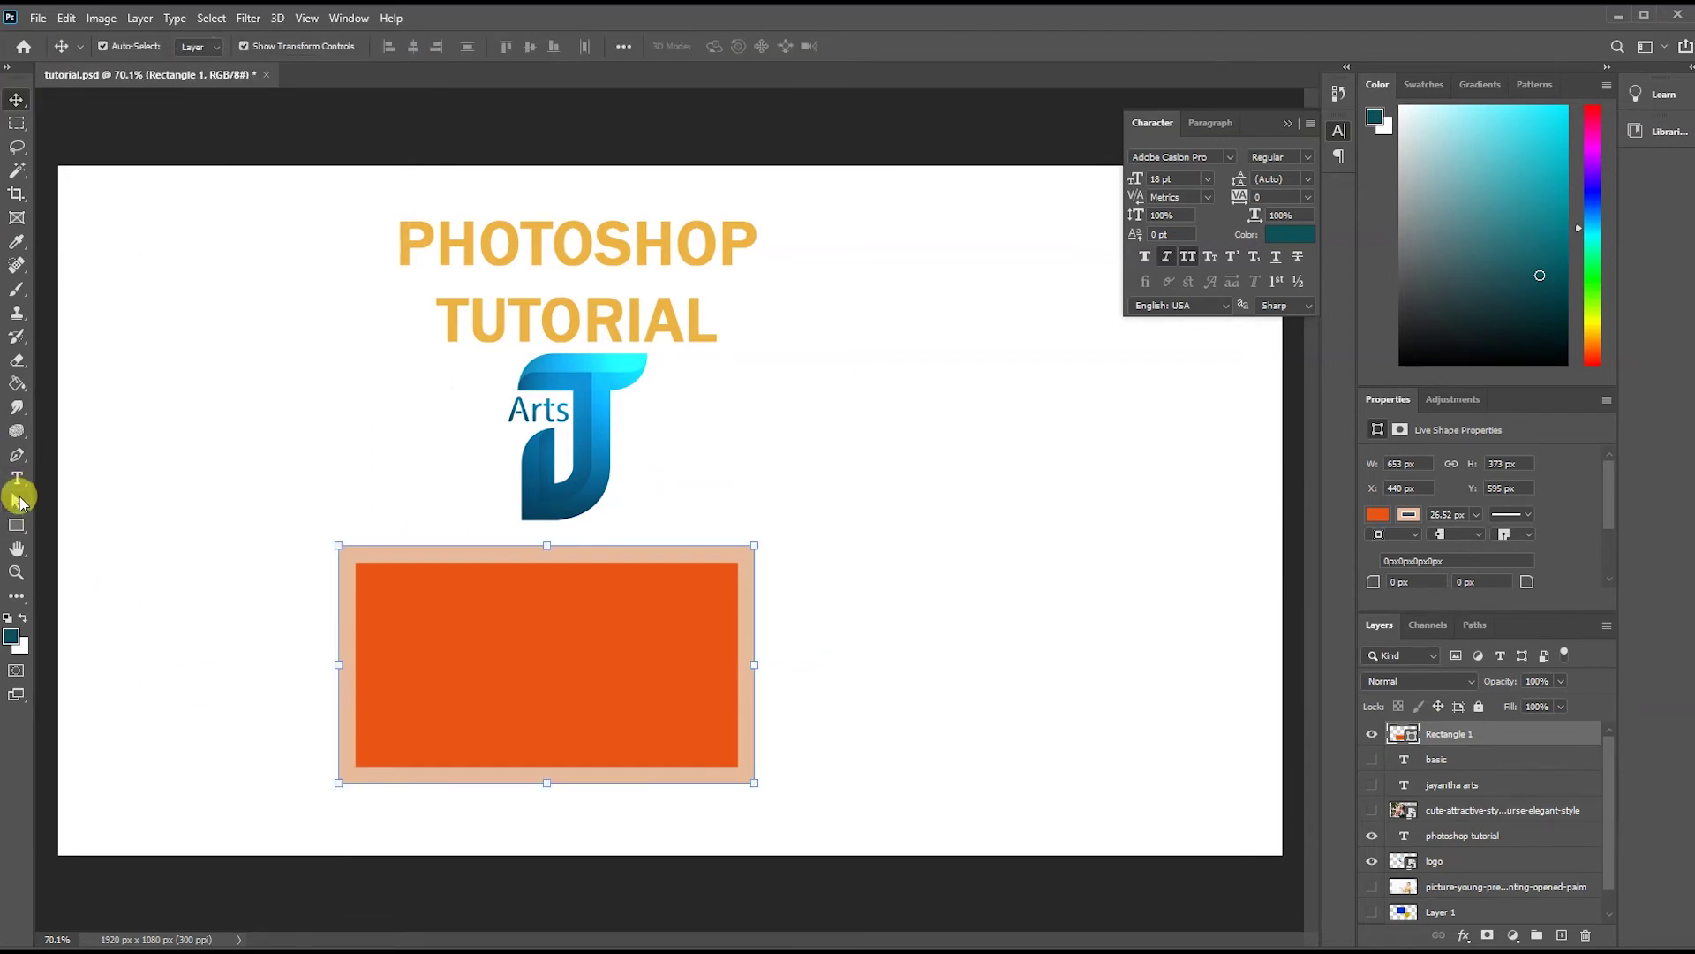
mouse_move(754, 664)
left_mouse_down()
mouse_move(617, 665)
mouse_move(816, 653)
left_mouse_up()
mouse_move(629, 687)
left_mouse_down()
mouse_move(447, 644)
mouse_move(669, 695)
left_mouse_up()
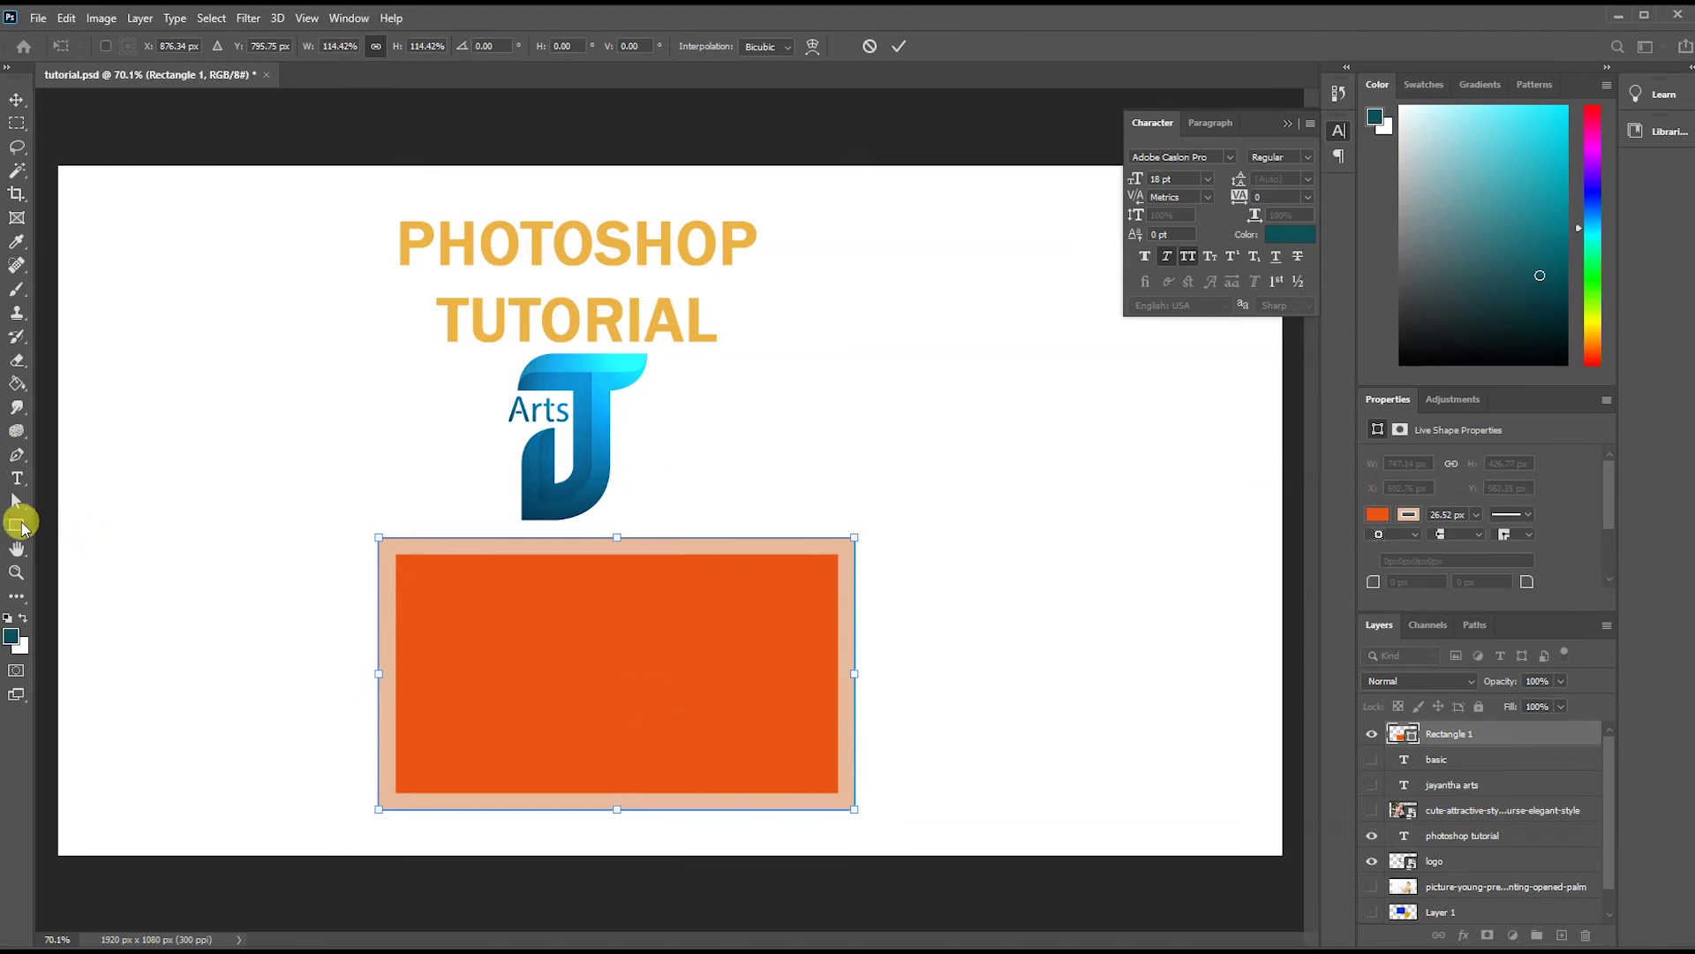
Draw a red rounded rectangle over the orange rectangle's upper-left.
left_click(13, 528)
right_click(13, 528)
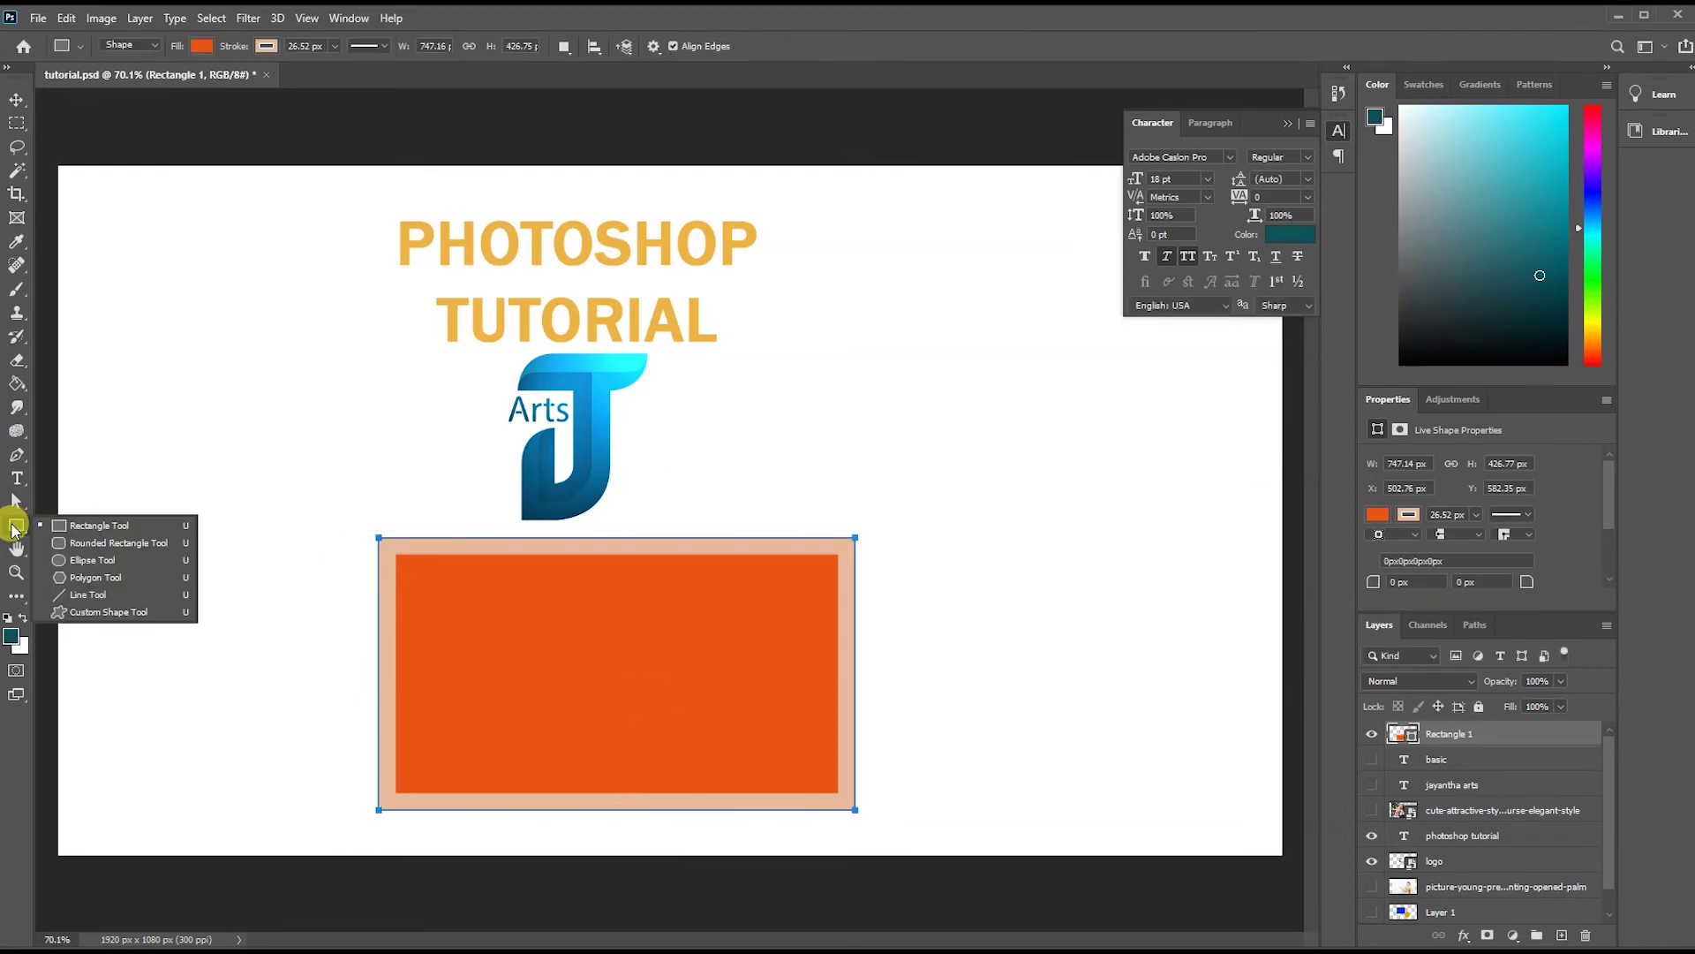
left_click(91, 549)
mouse_move(192, 443)
left_mouse_down()
mouse_move(453, 669)
mouse_move(461, 698)
left_mouse_up()
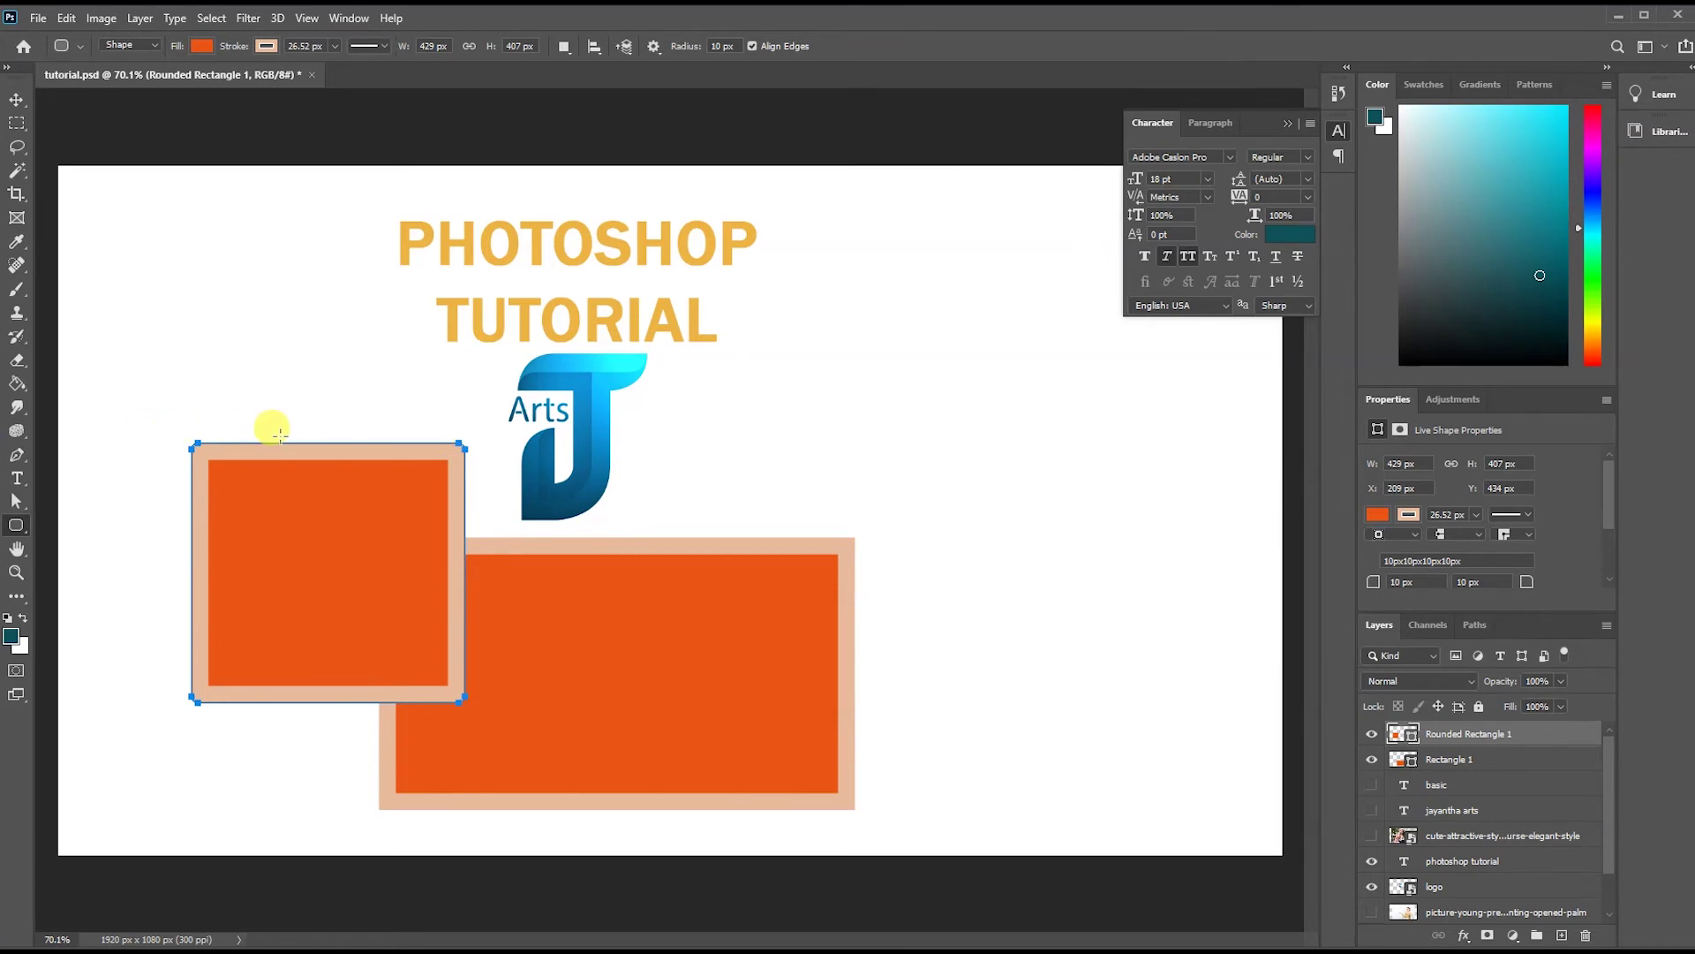
left_click(202, 46)
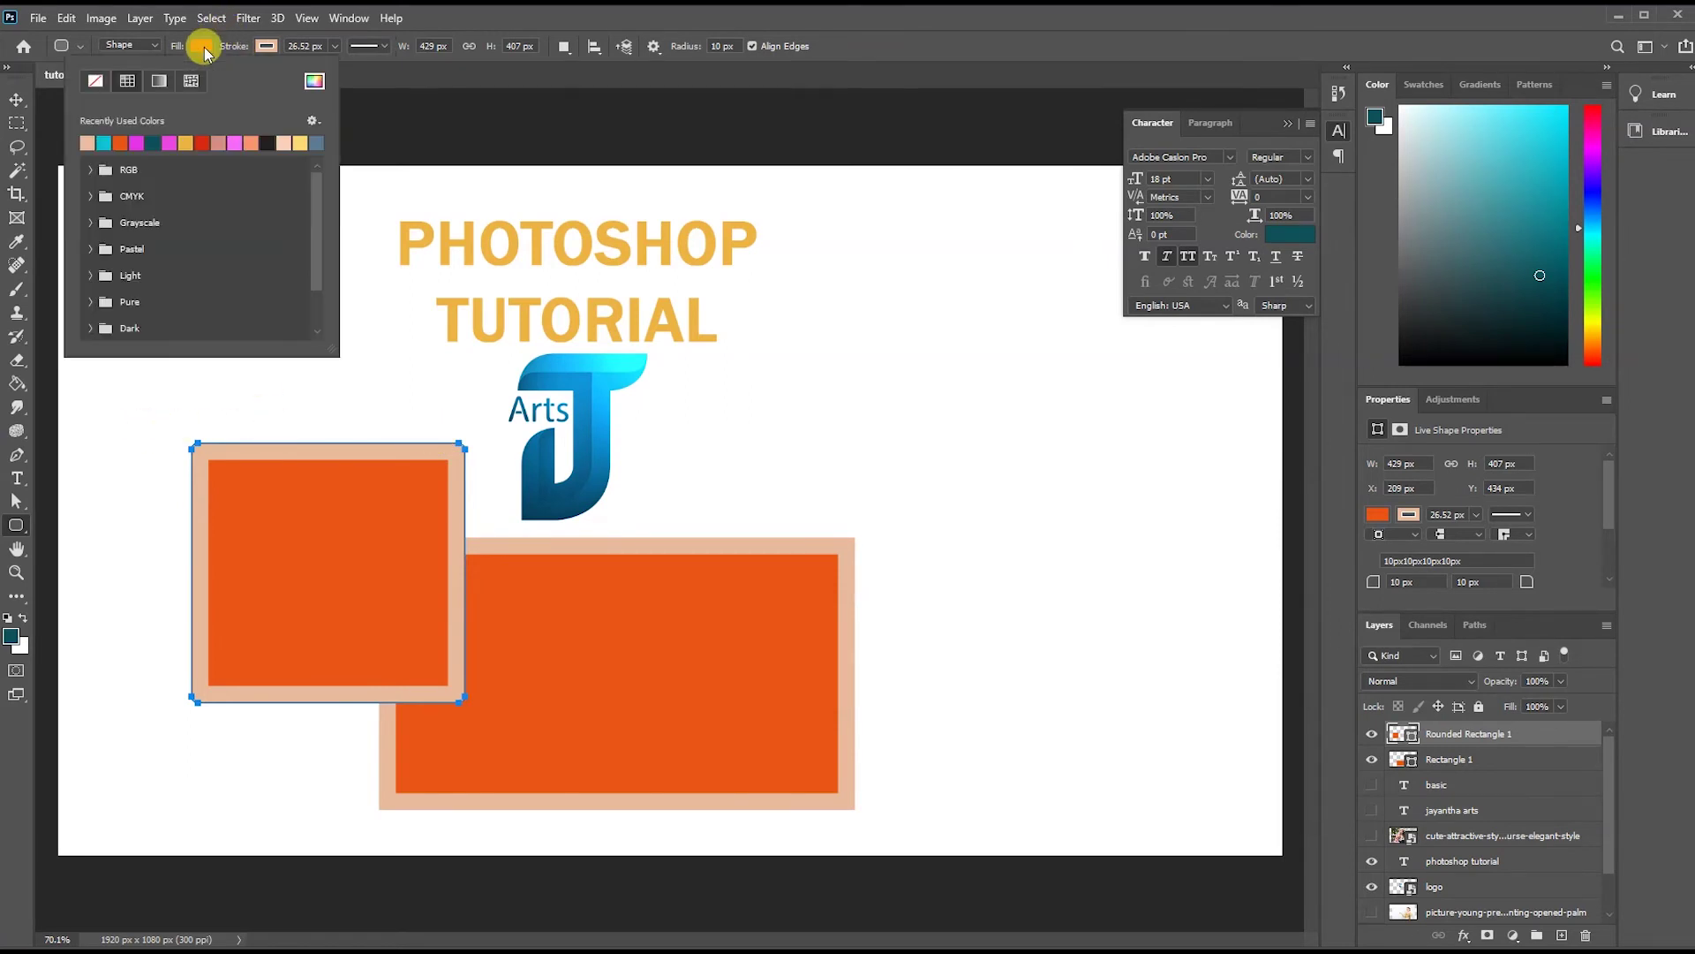
left_click(203, 141)
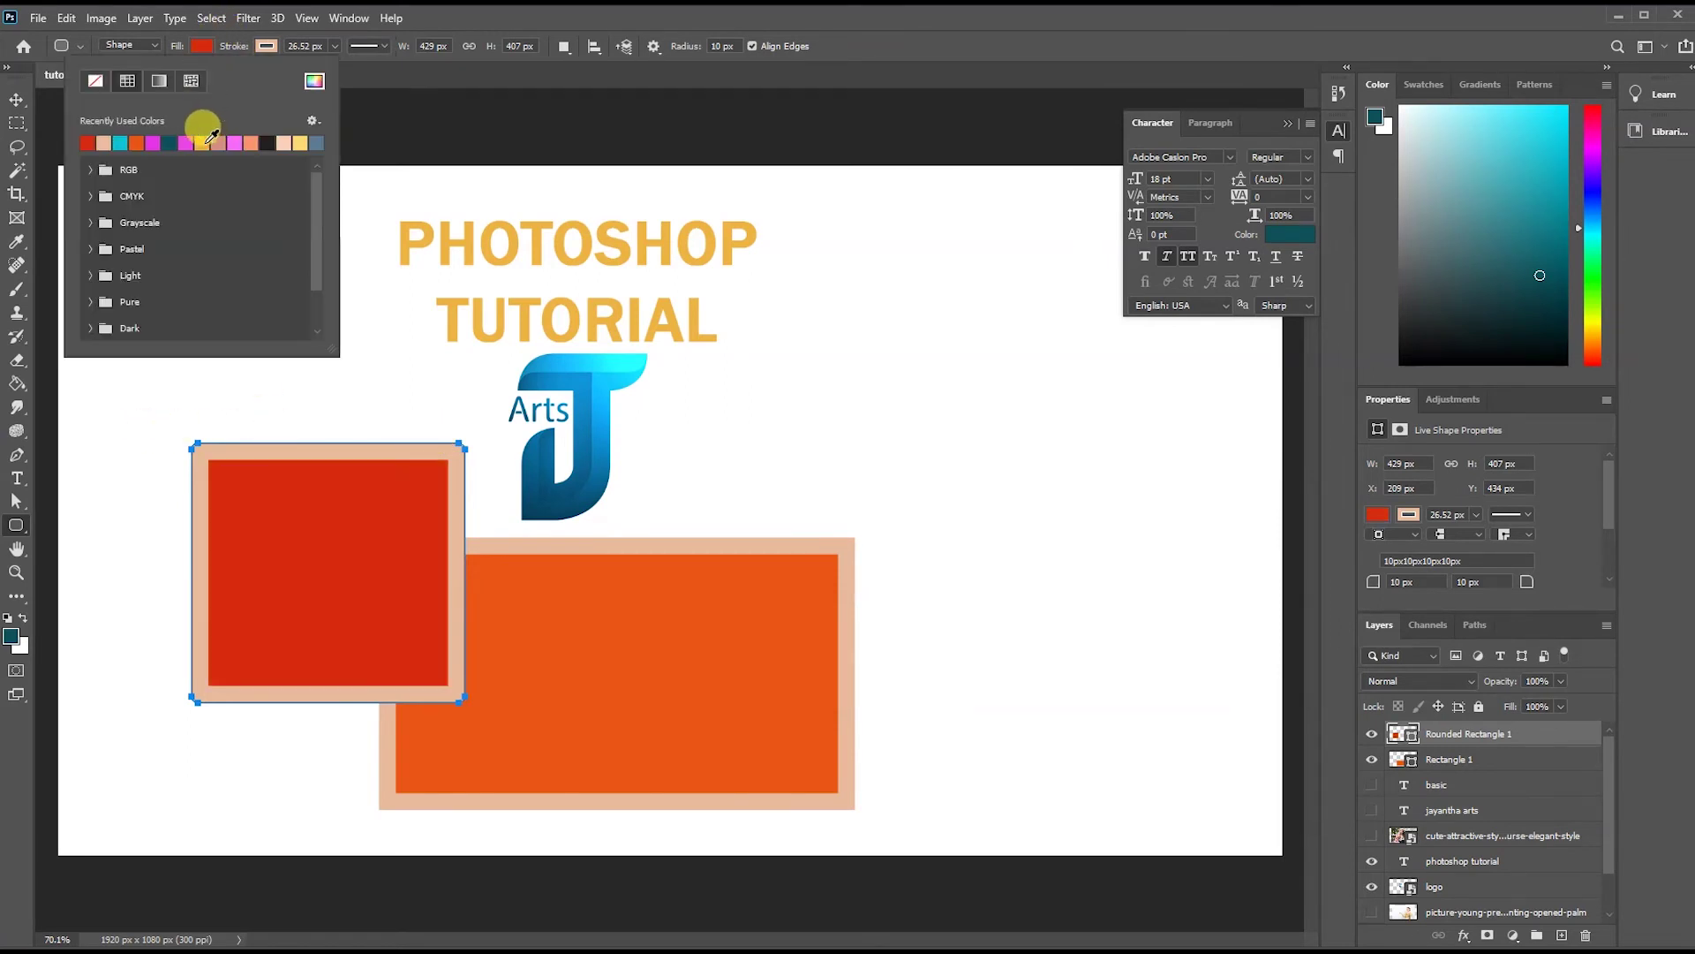
Select shapes on the canvas with the Move tool, then return to the shape tools.
left_click(15, 99)
left_click(277, 383)
left_click(240, 479)
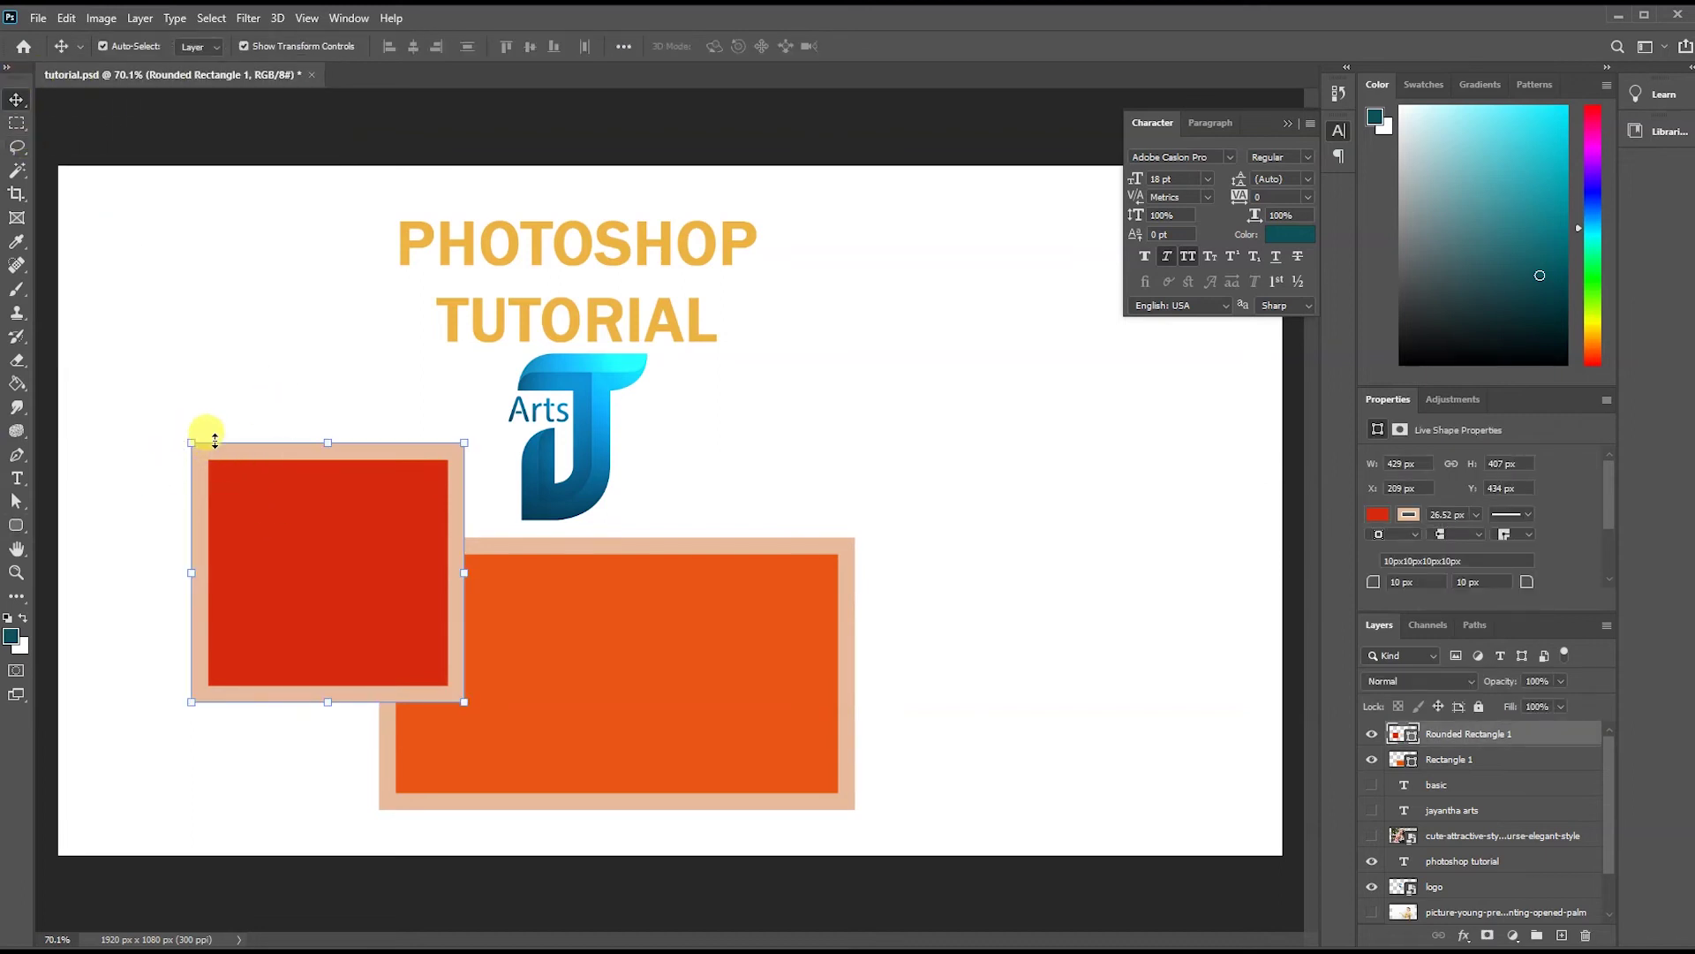
left_click(16, 526)
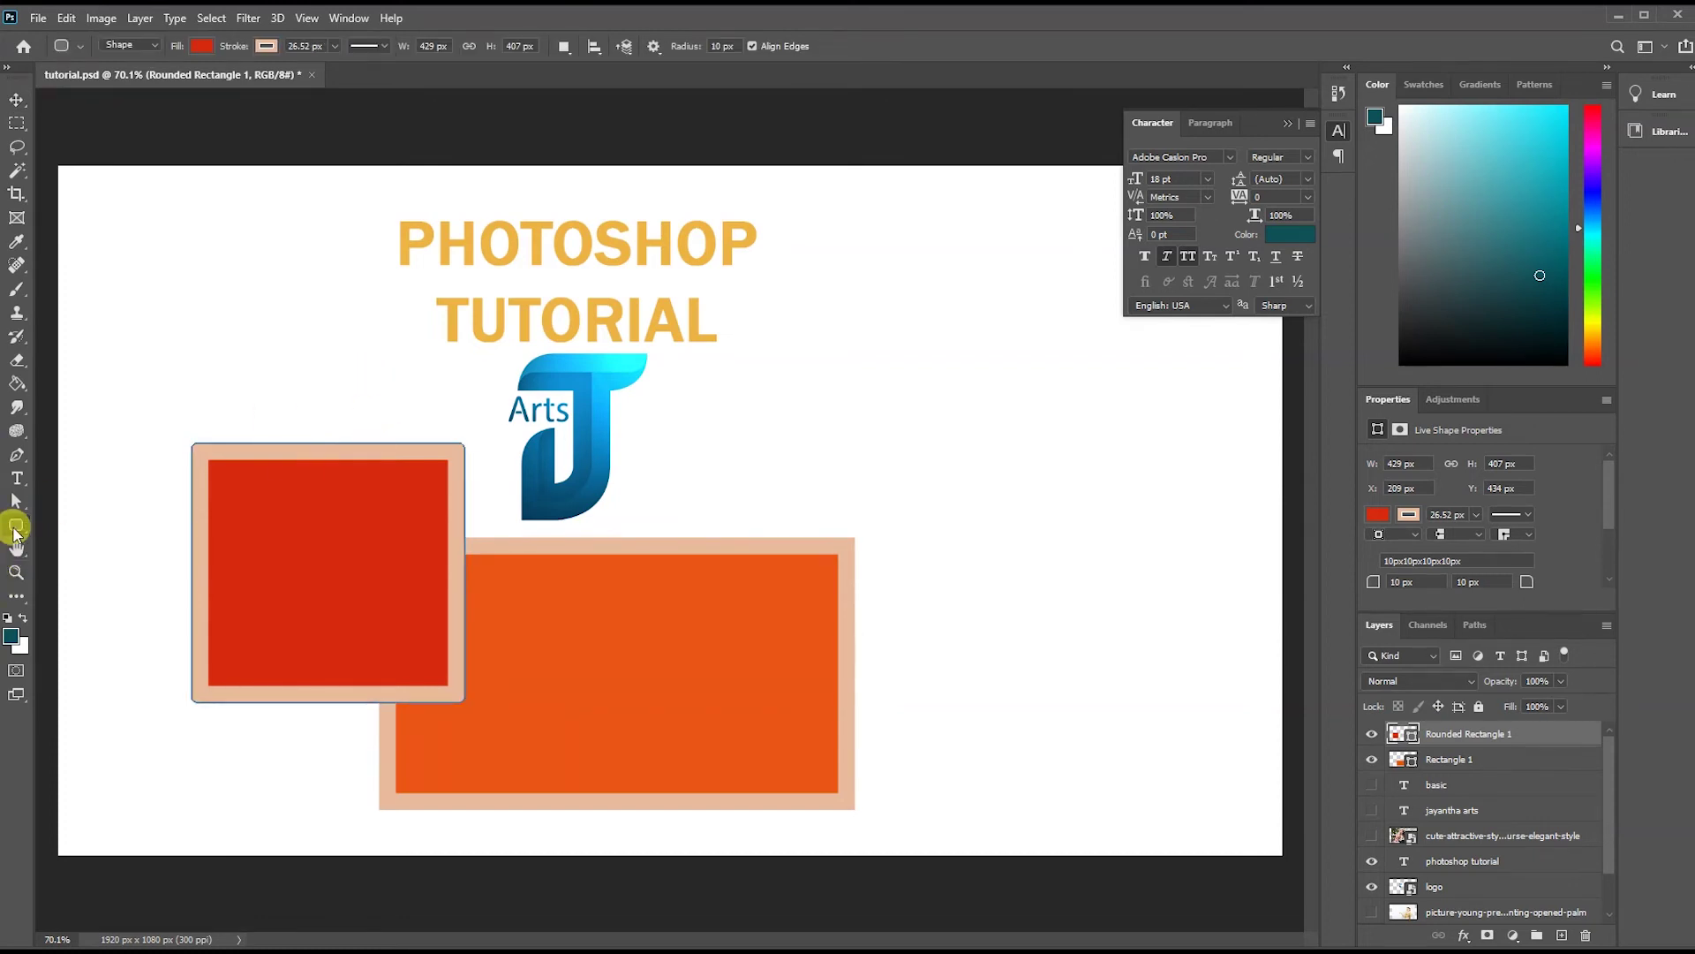
left_click(88, 556)
Draw a circle where the rectangles meet and fill it soft yellow.
left_click_drag(359, 575, 544, 758)
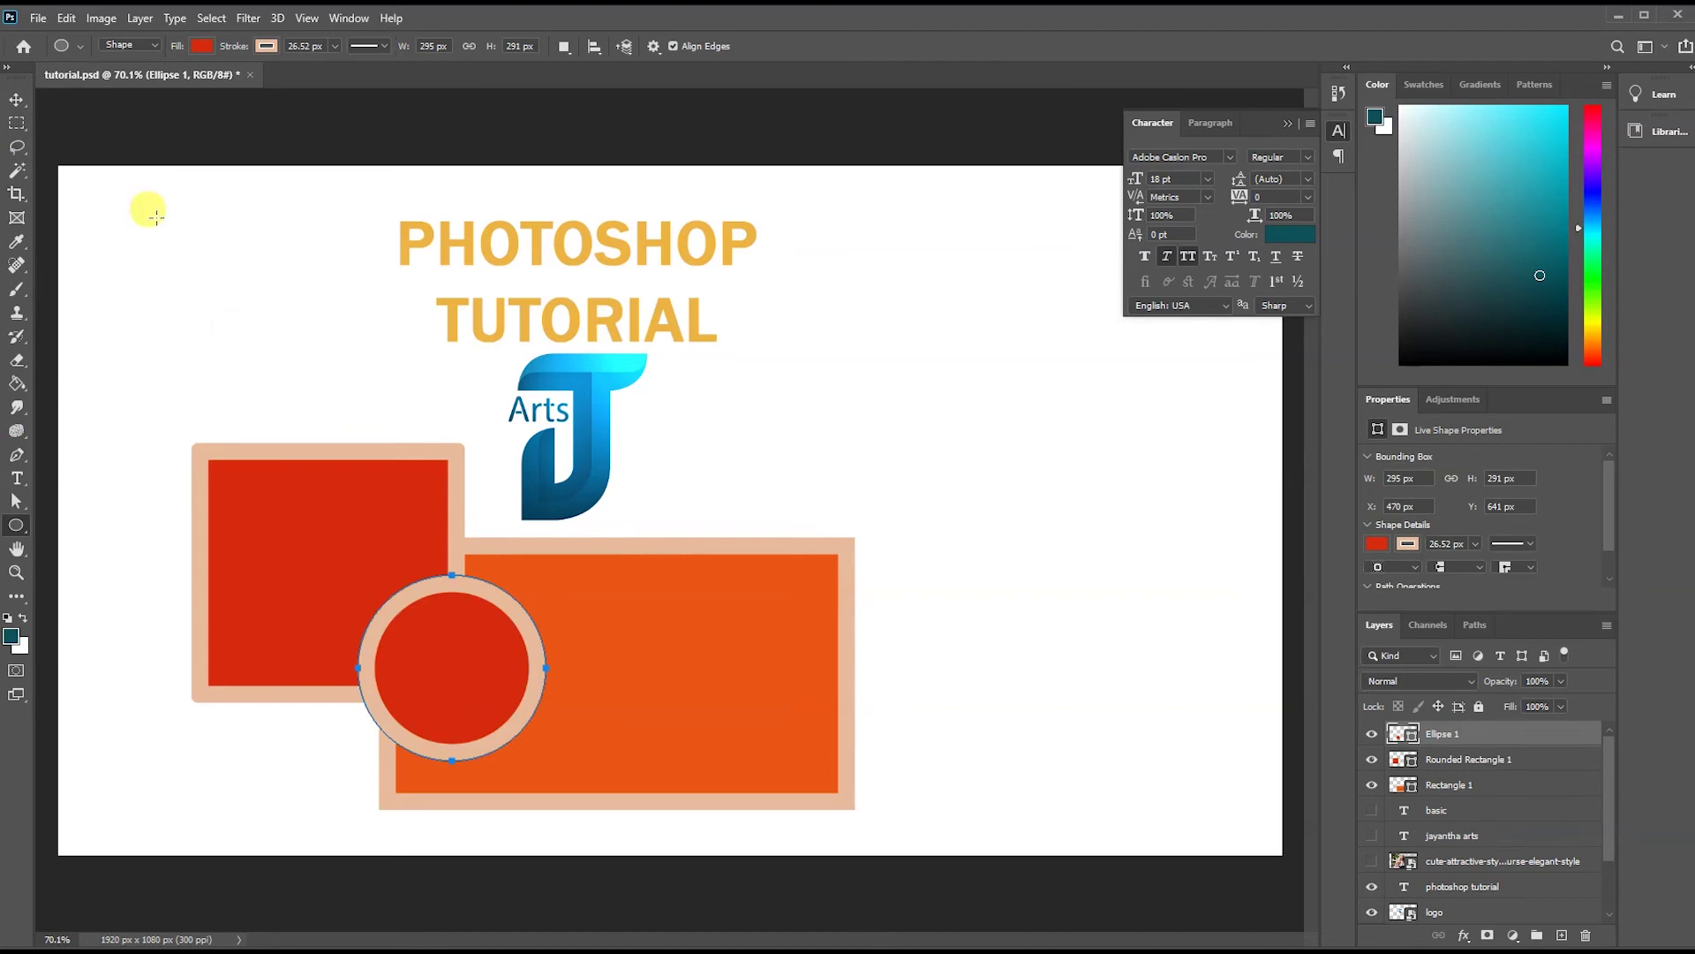
left_click(202, 48)
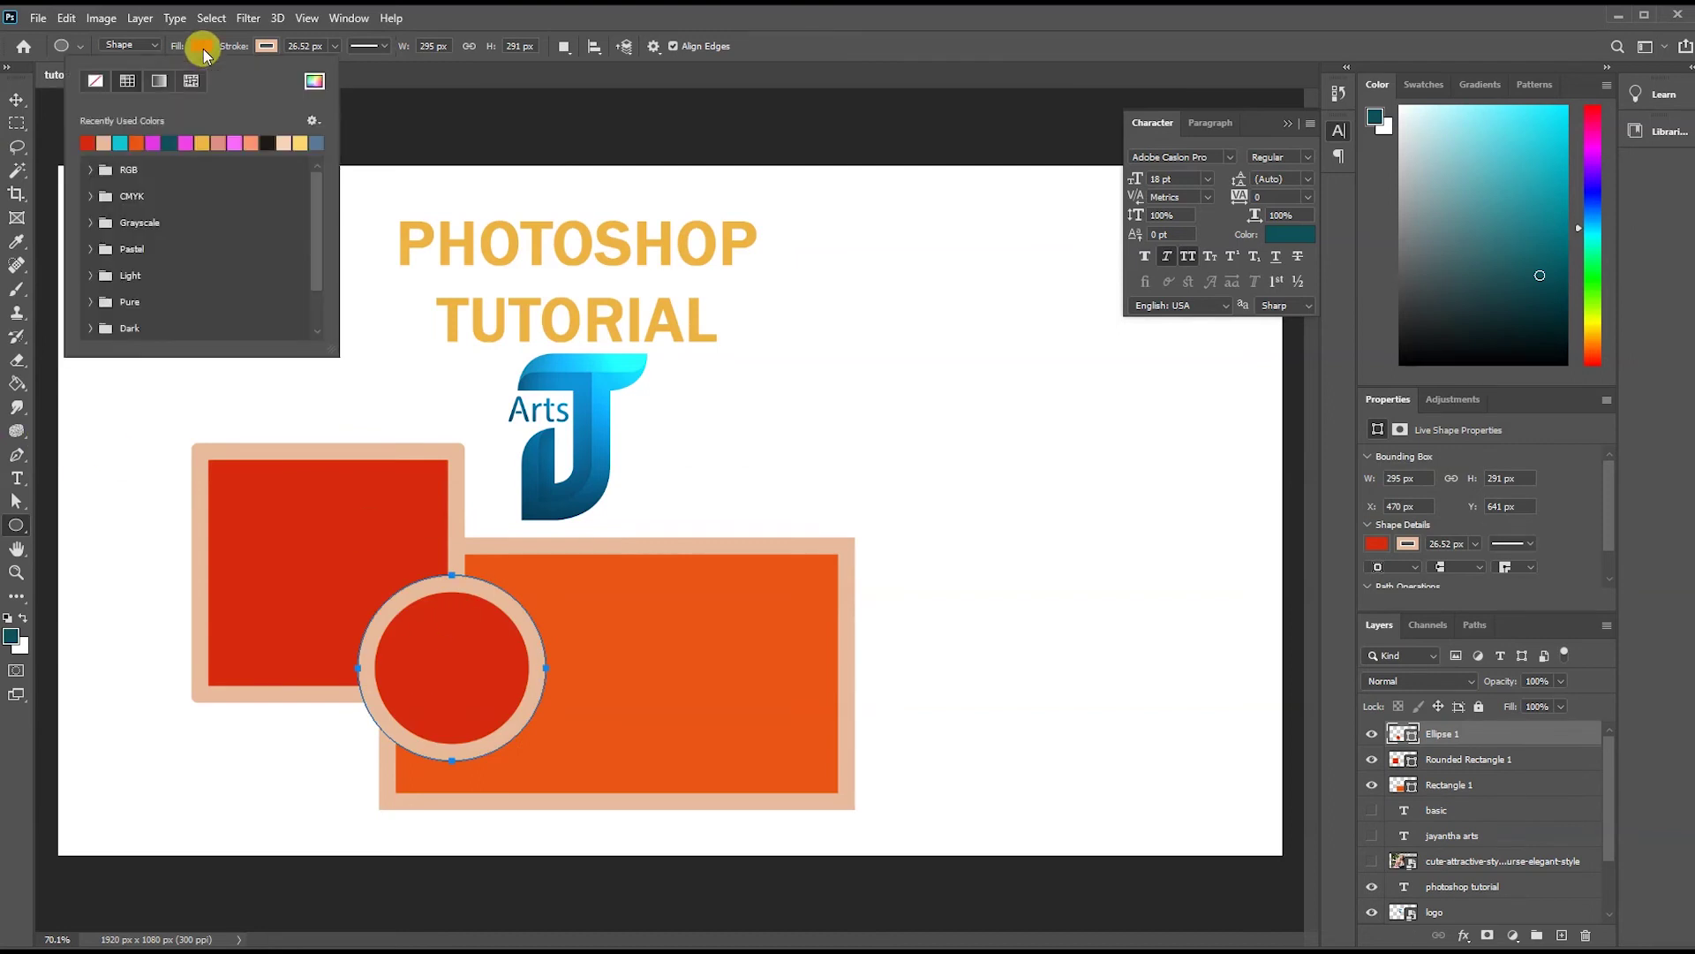
left_click(289, 140)
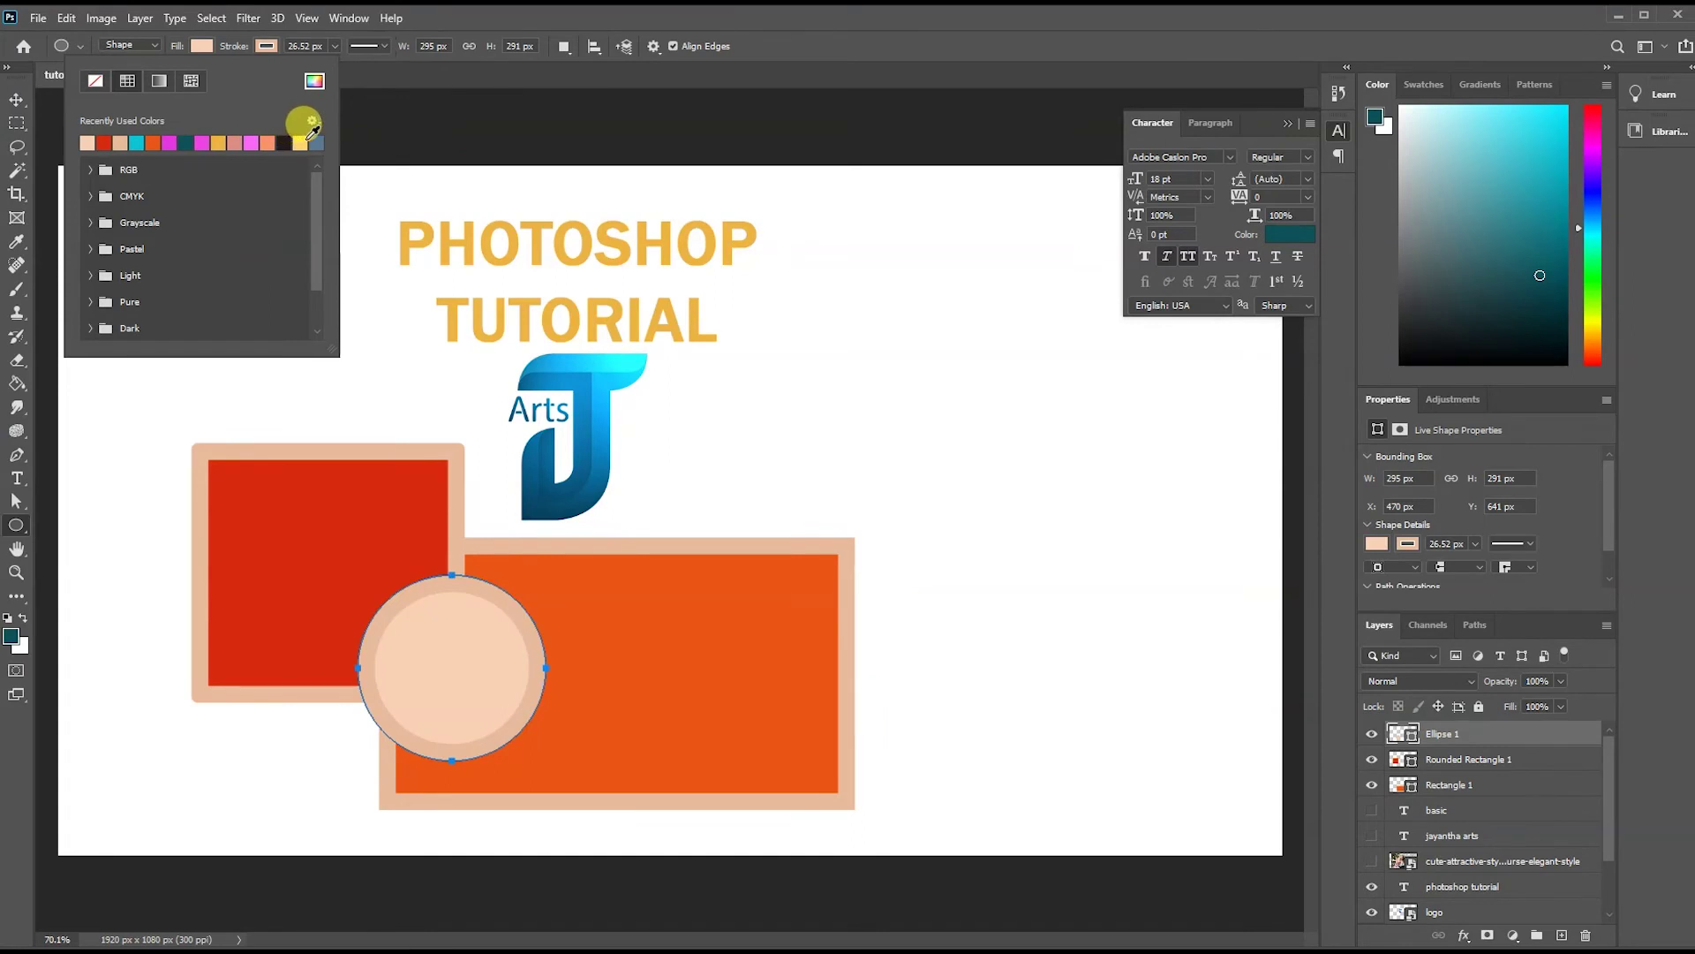
left_click(301, 141)
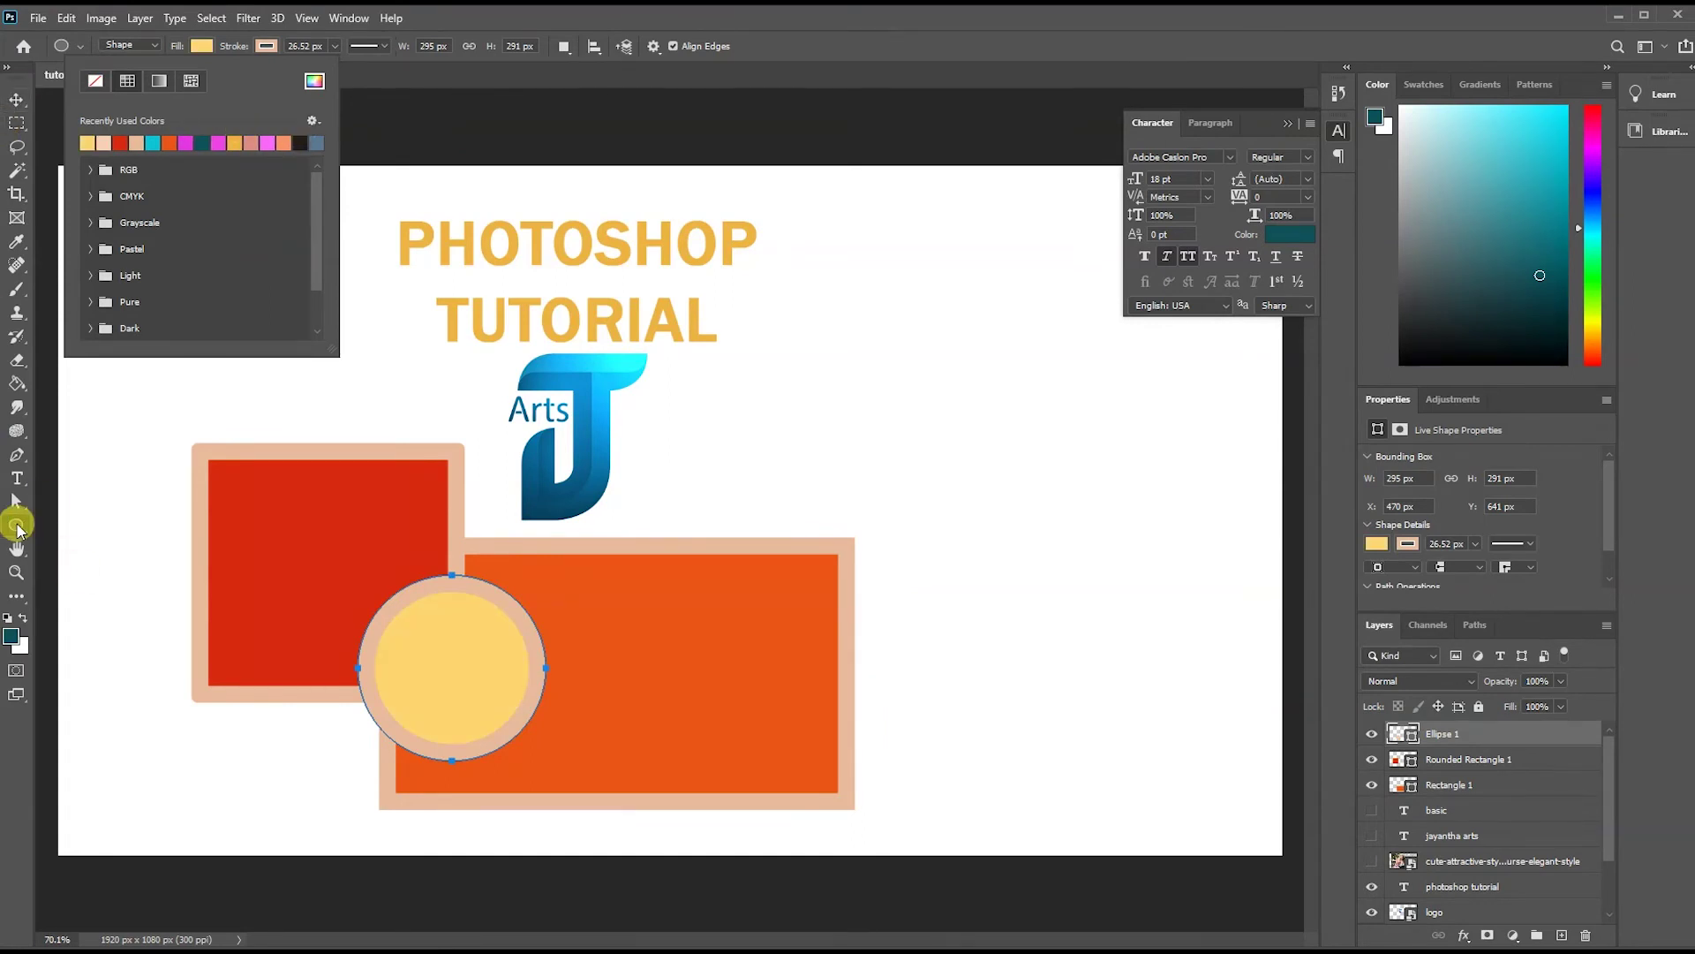
Begin dragging out a pentagon on the left with the Polygon tool.
left_click(17, 528)
left_click(71, 572)
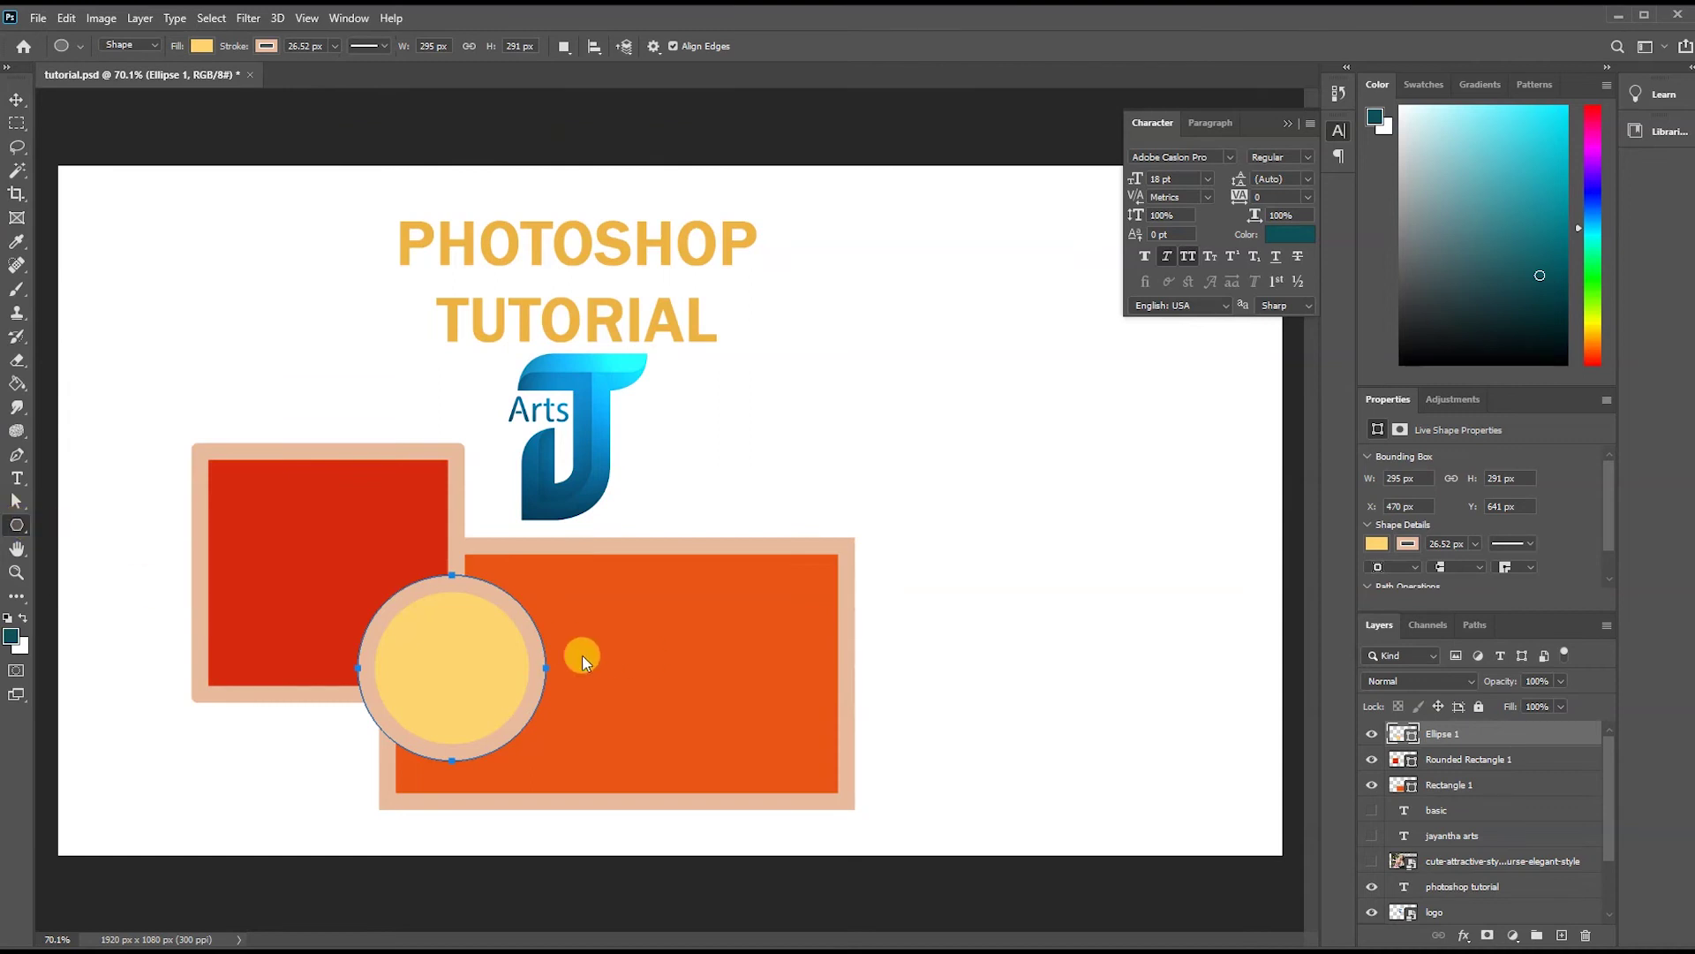
left_click_drag(194, 638, 303, 778)
Finish the pentagon at the lower left and fill it cyan.
left_click_drag(257, 720, 241, 731)
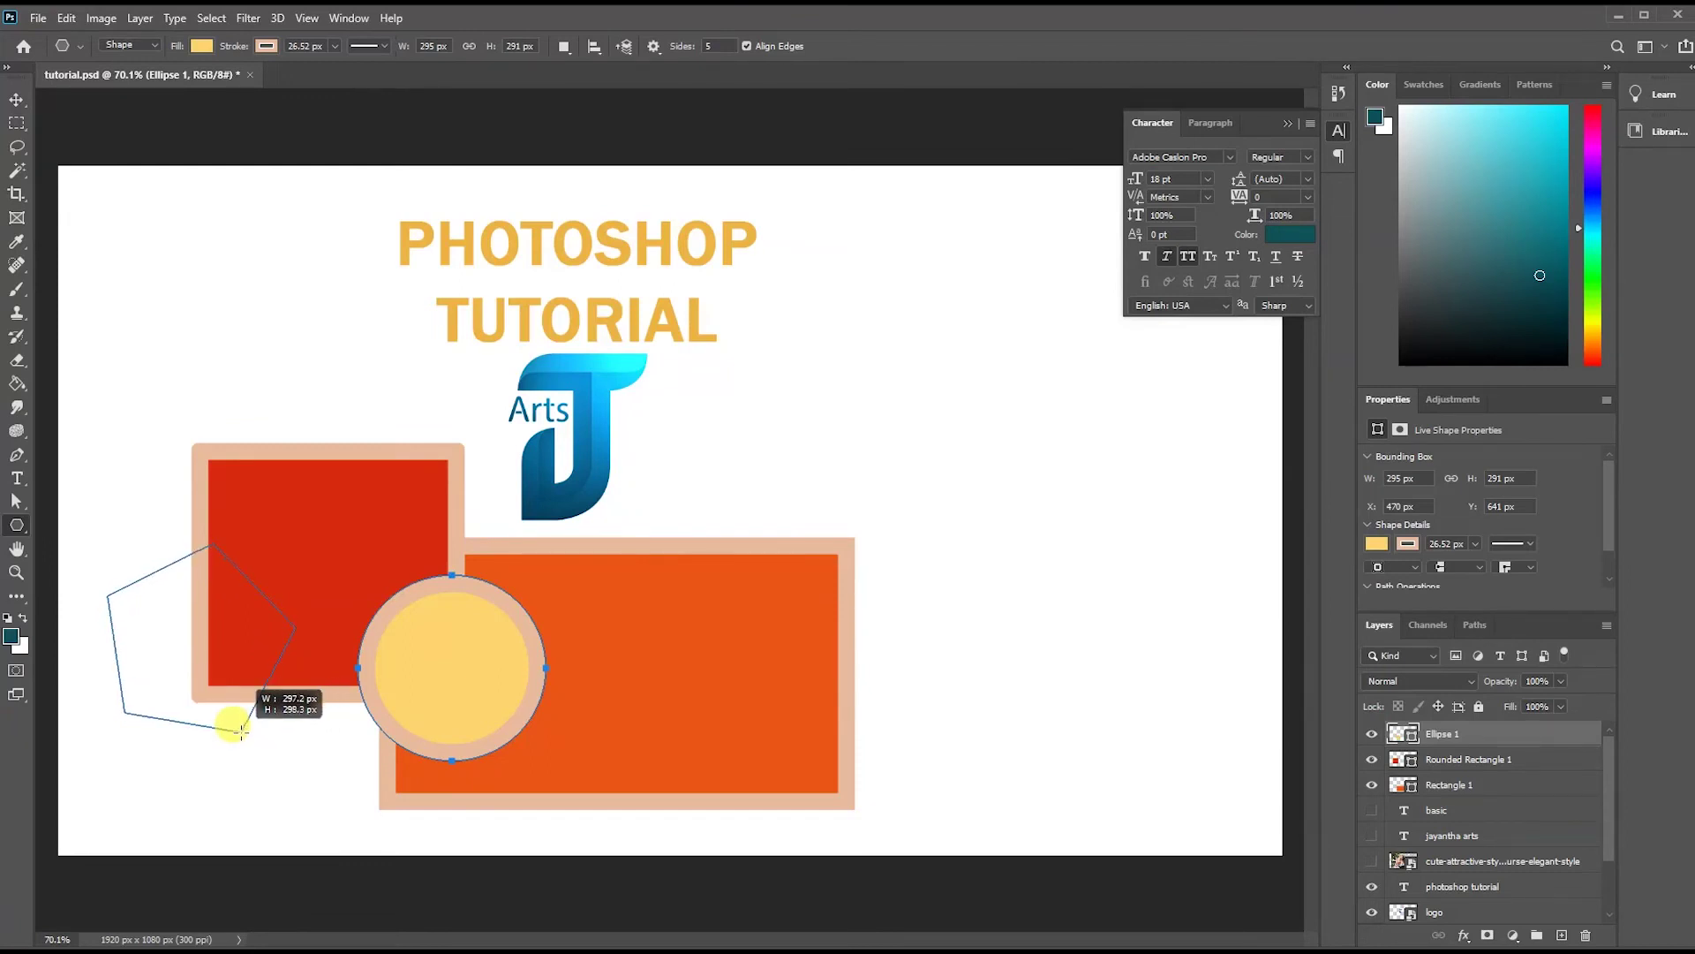
left_click_drag(241, 731, 243, 728)
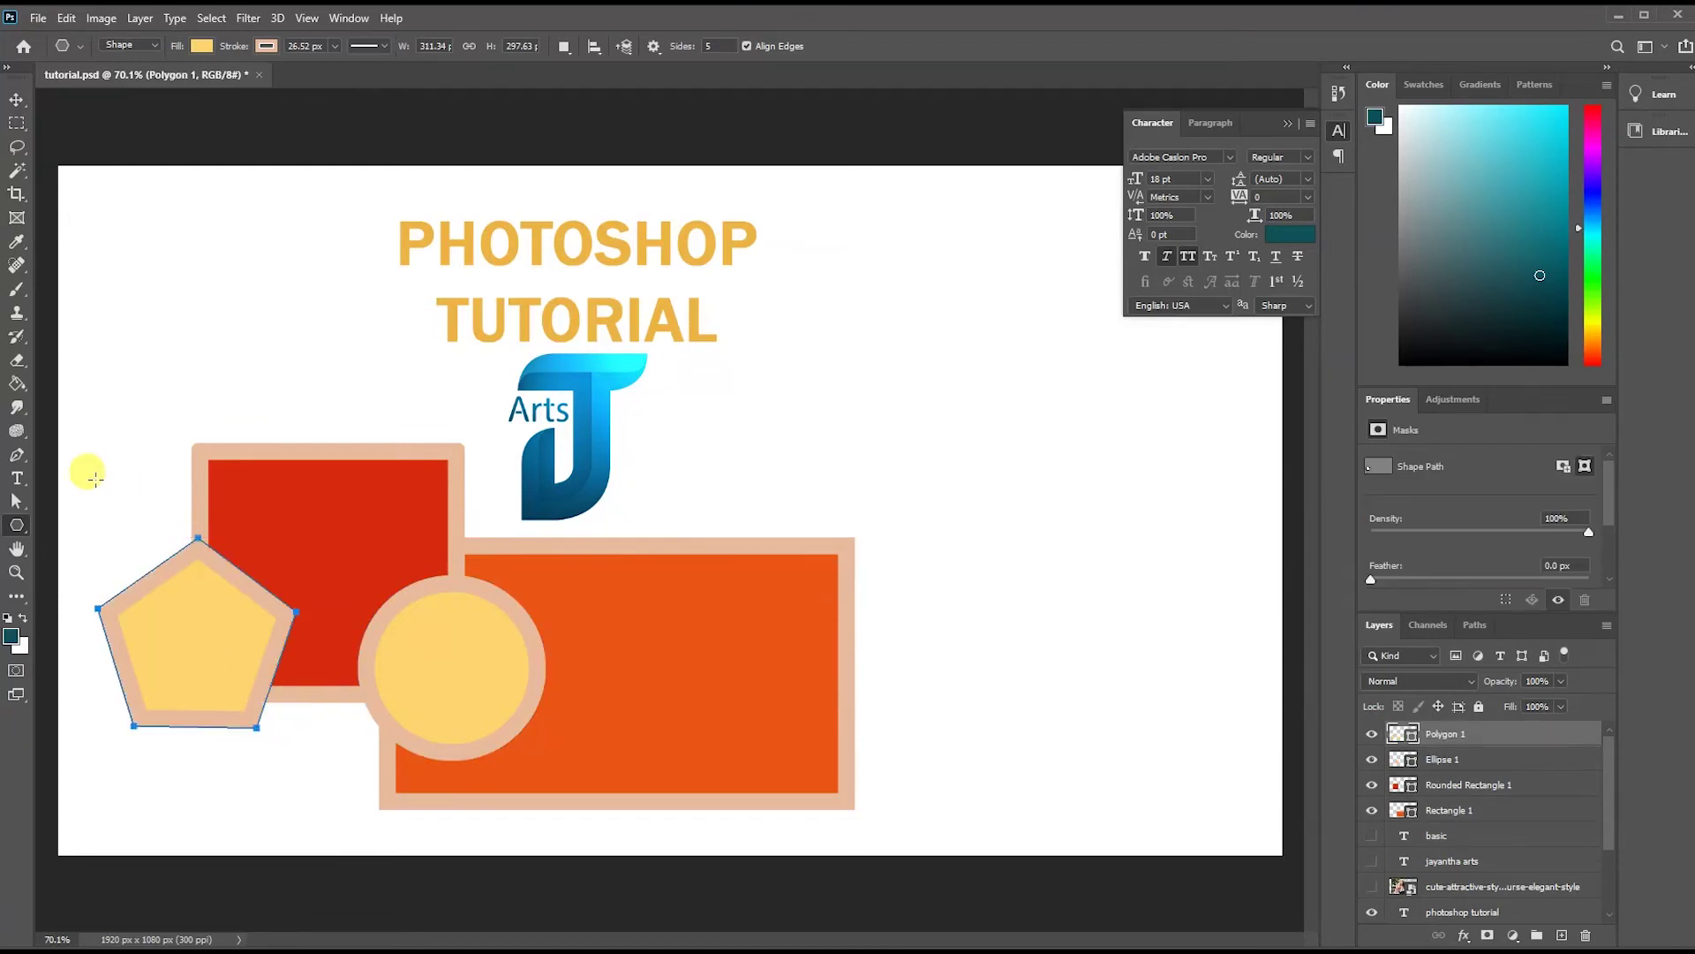
left_click(201, 45)
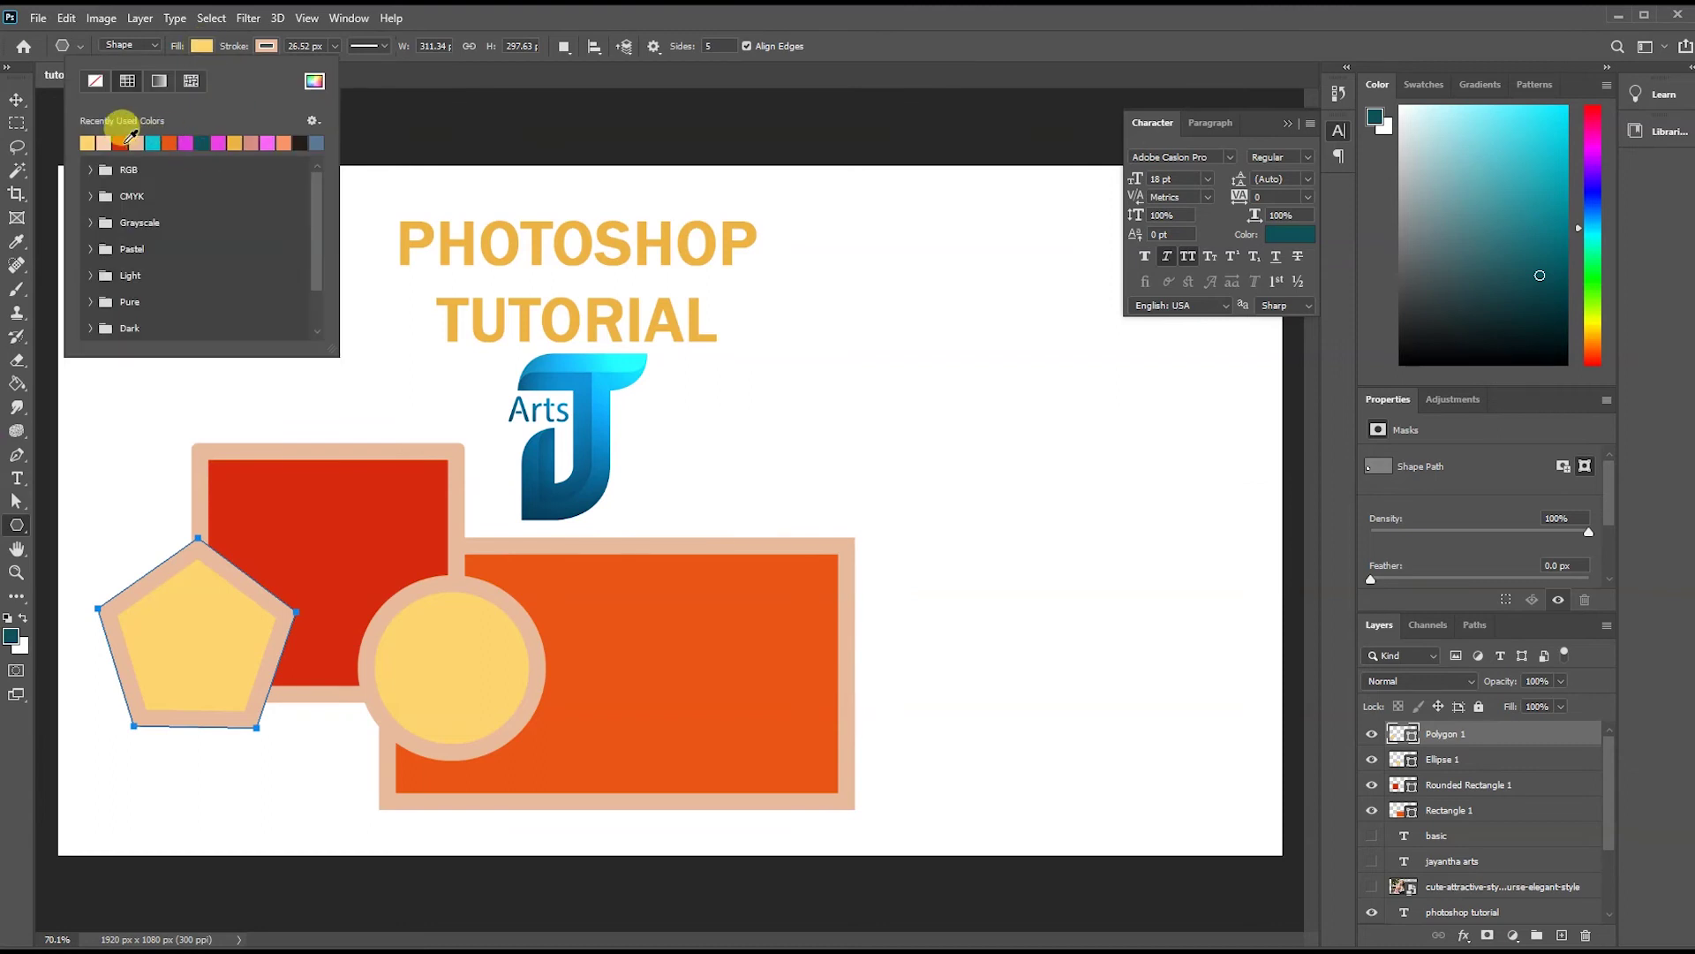
left_click(154, 139)
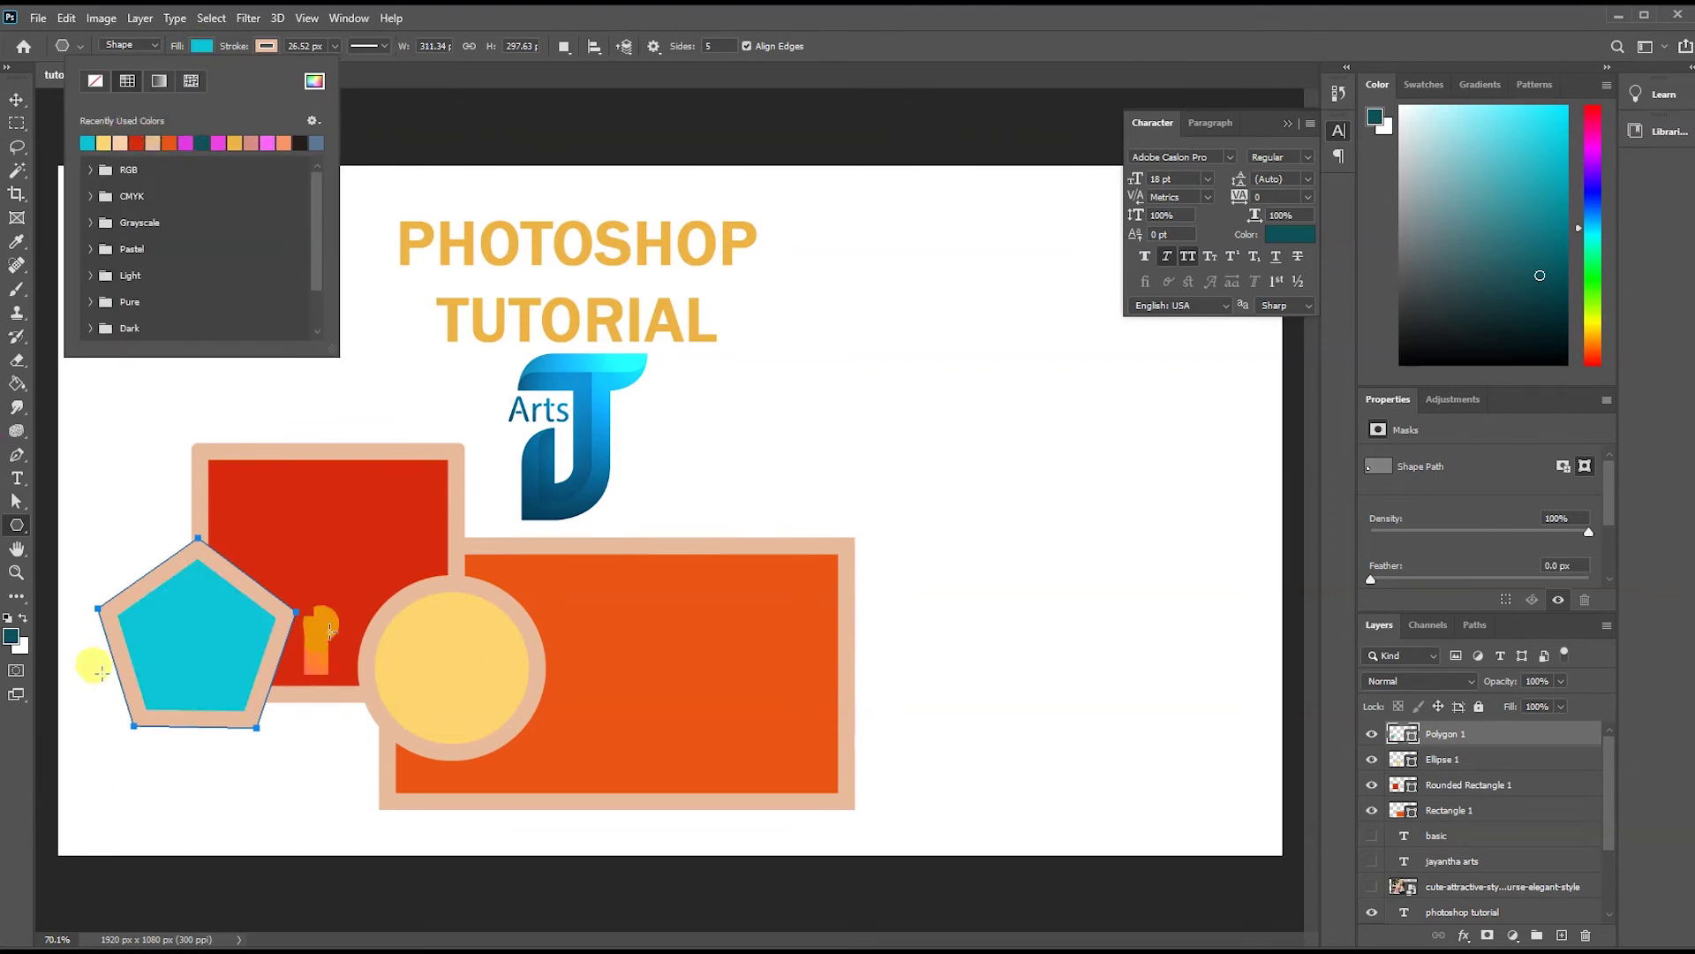
left_click(19, 527)
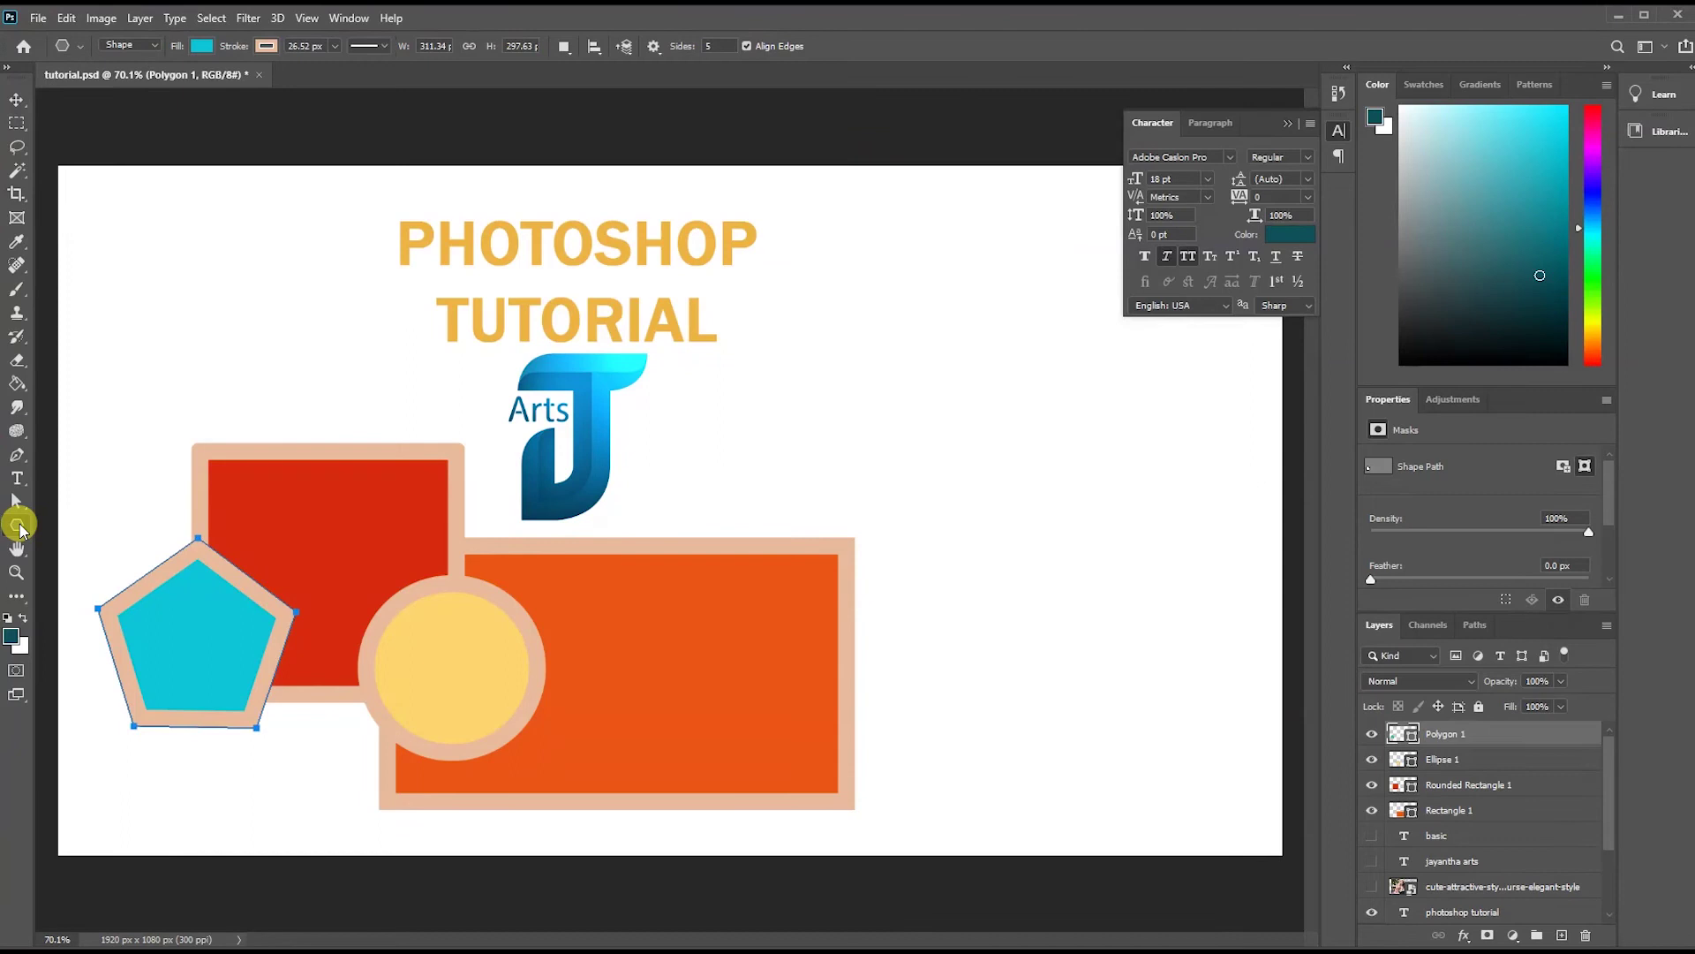
Move the pentagon down-right and the yellow circle down-left against the rectangles.
left_click(16, 99)
left_click_drag(201, 621, 241, 683)
mouse_move(504, 676)
left_mouse_down()
mouse_move(425, 697)
mouse_move(455, 709)
left_mouse_up()
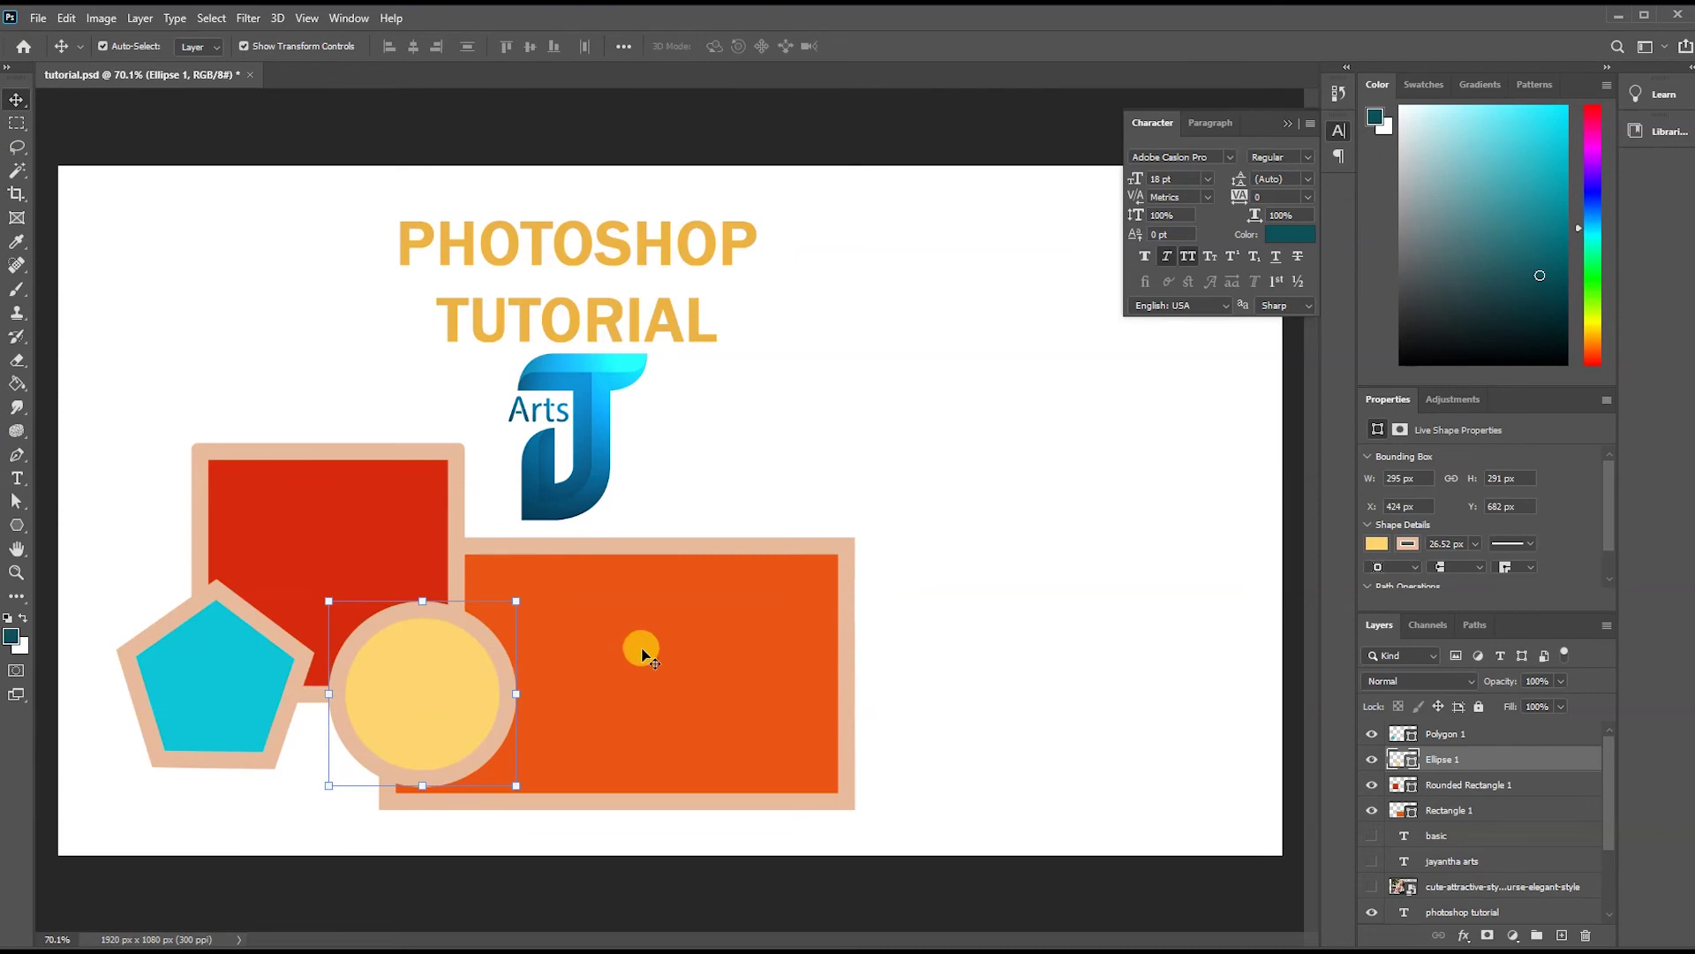
left_click(861, 486)
left_click(757, 646)
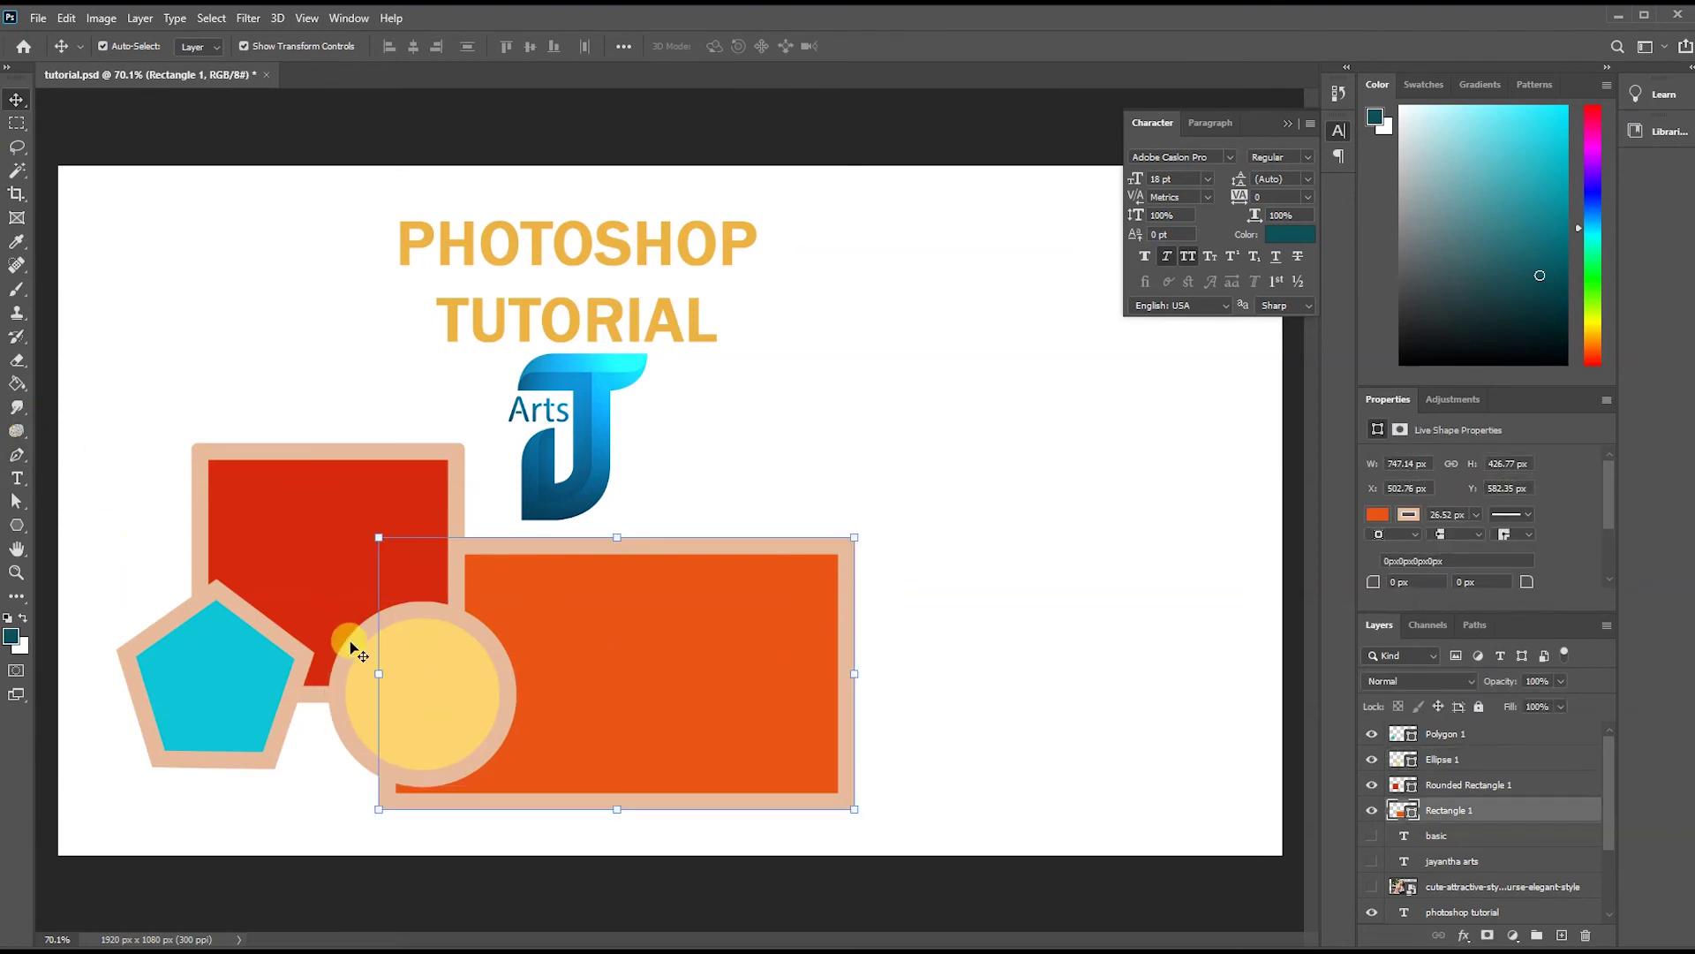
left_click(836, 510)
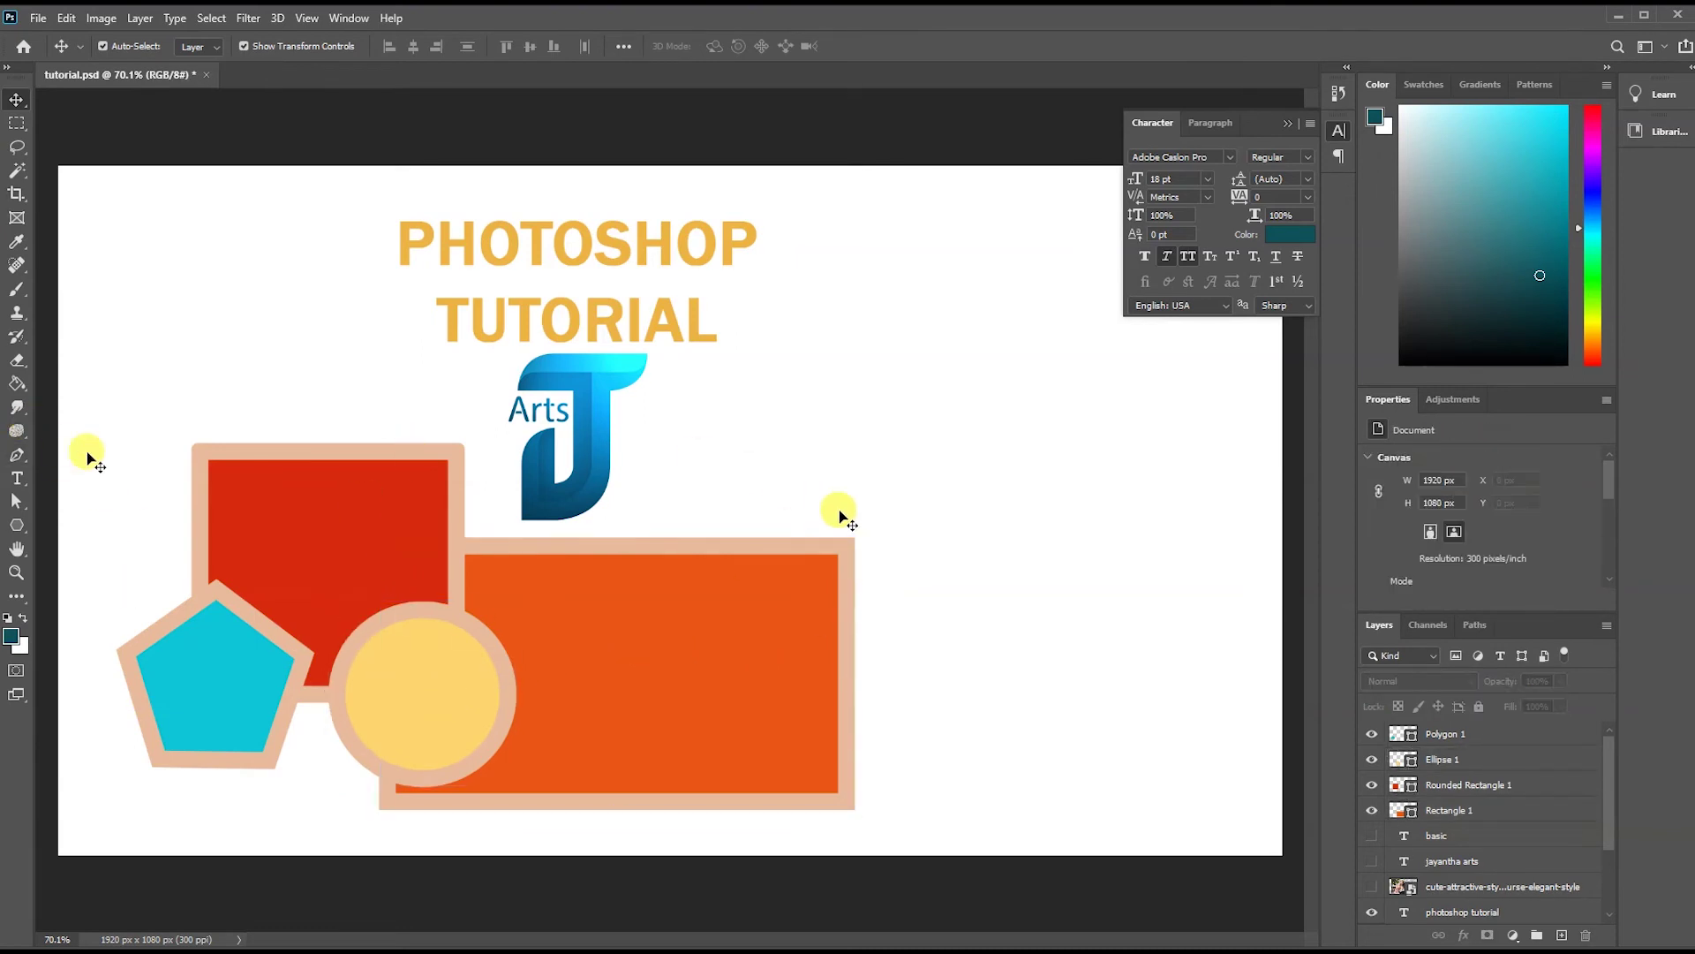
left_click(23, 526)
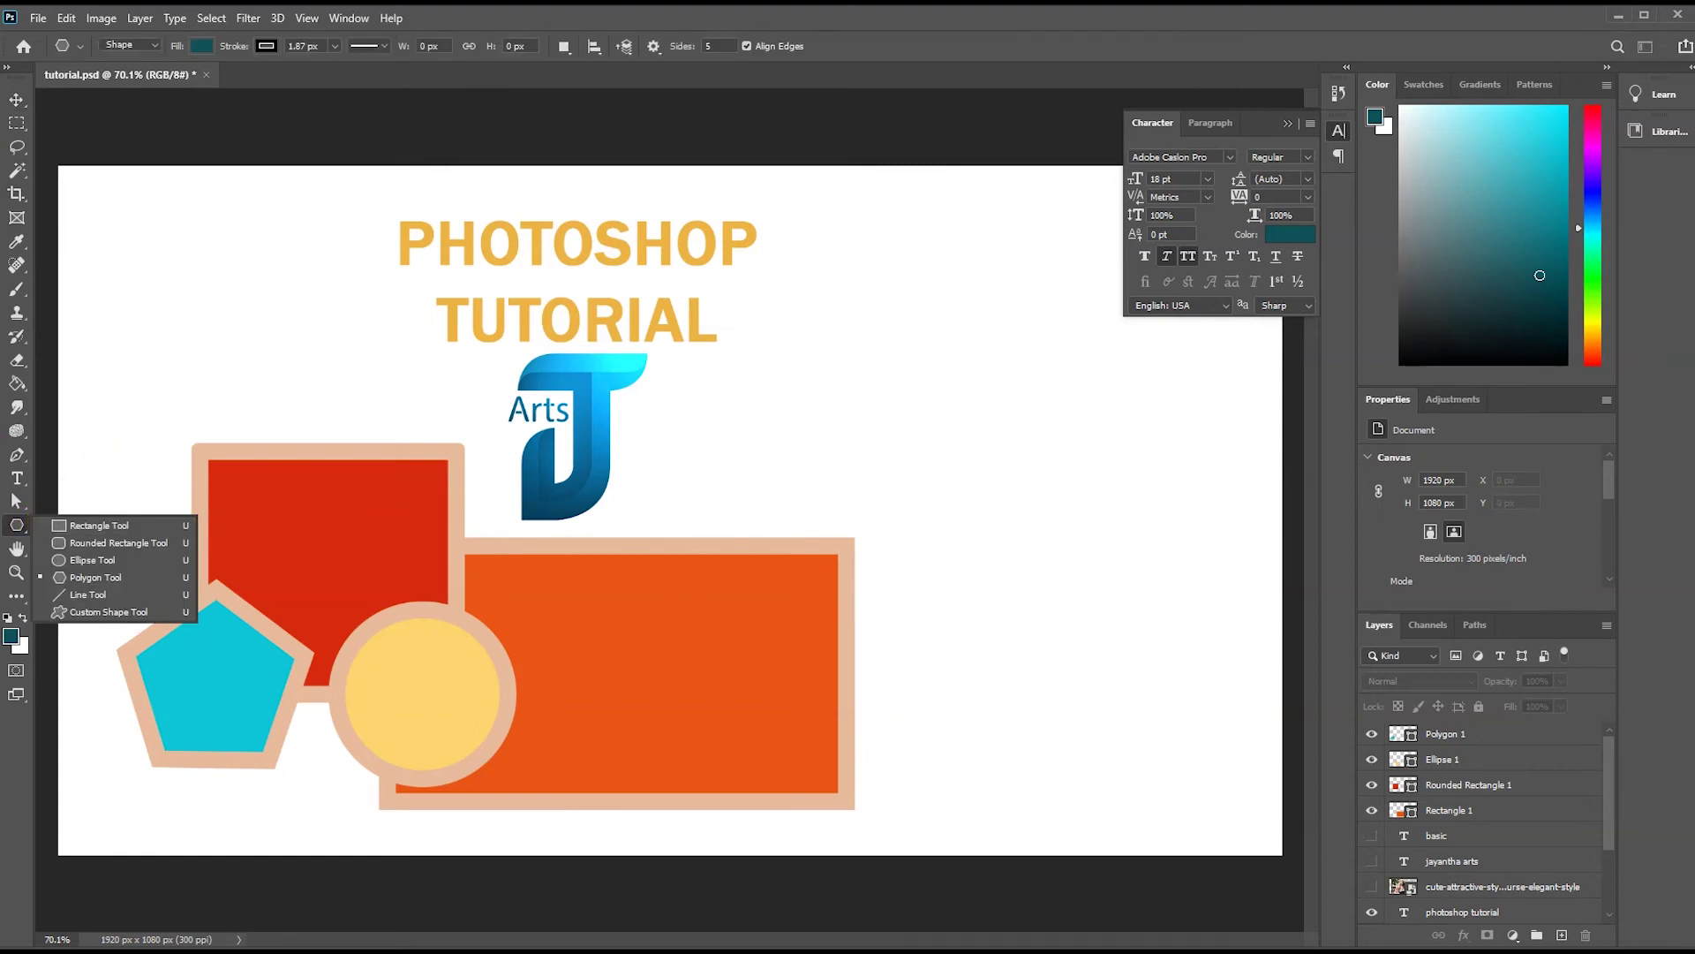
Draw a tiger silhouette from the Wild Animals custom shapes onto the canvas.
left_click(104, 613)
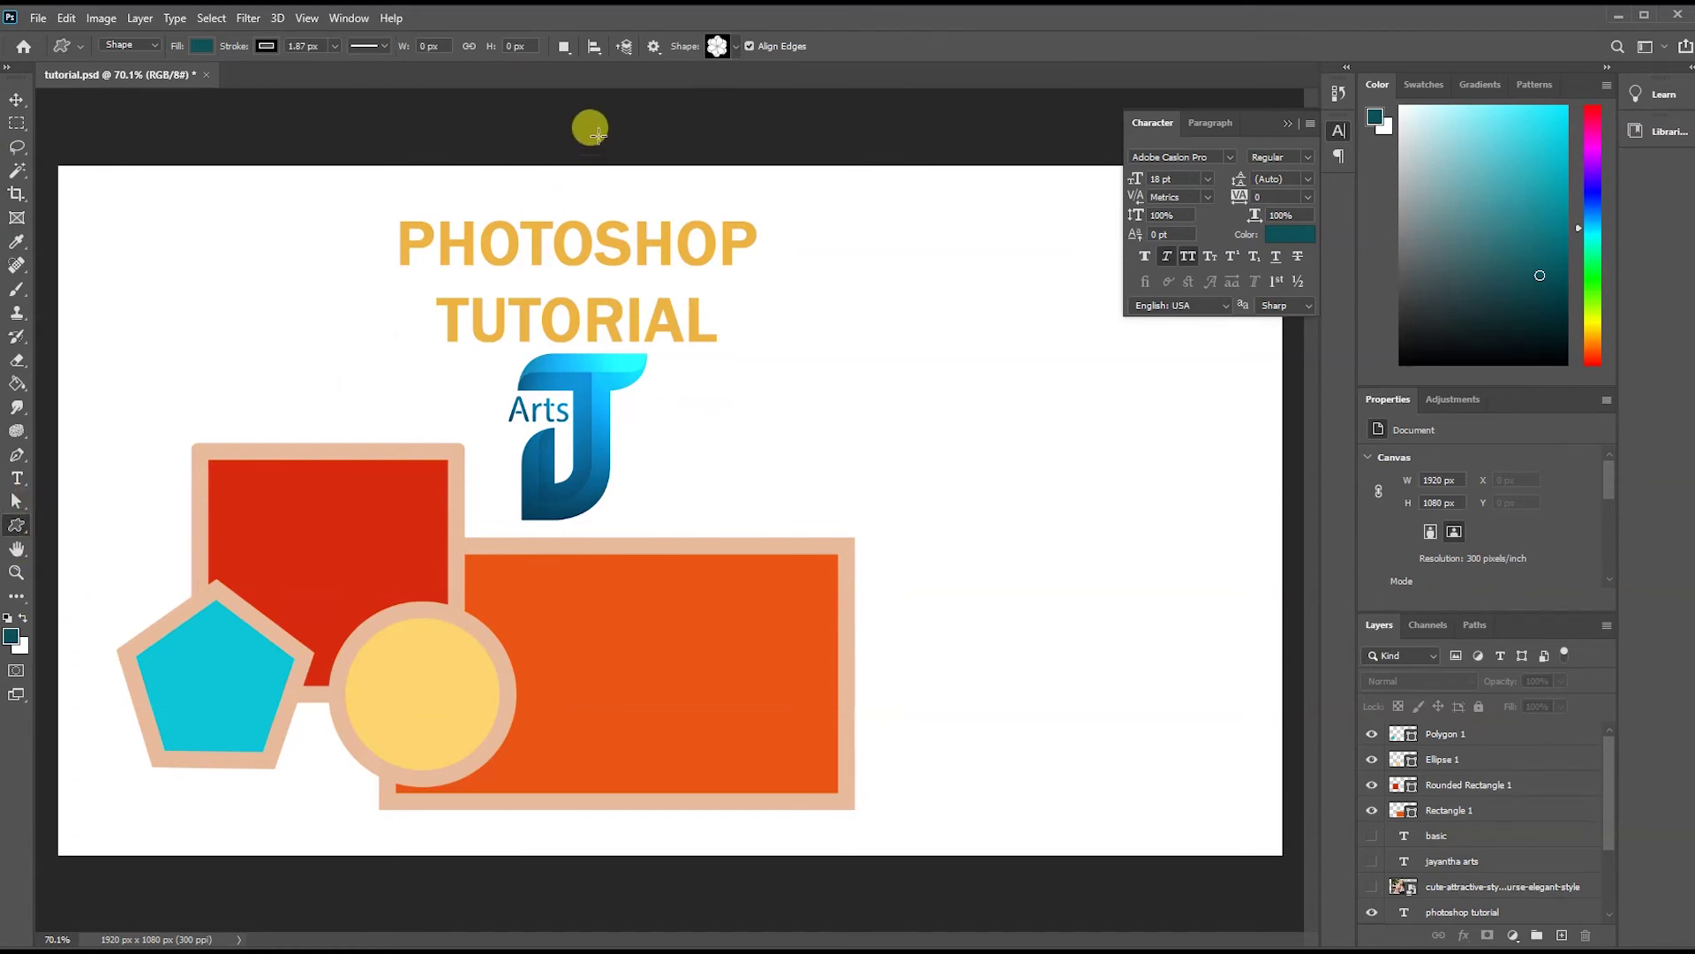
left_click(734, 51)
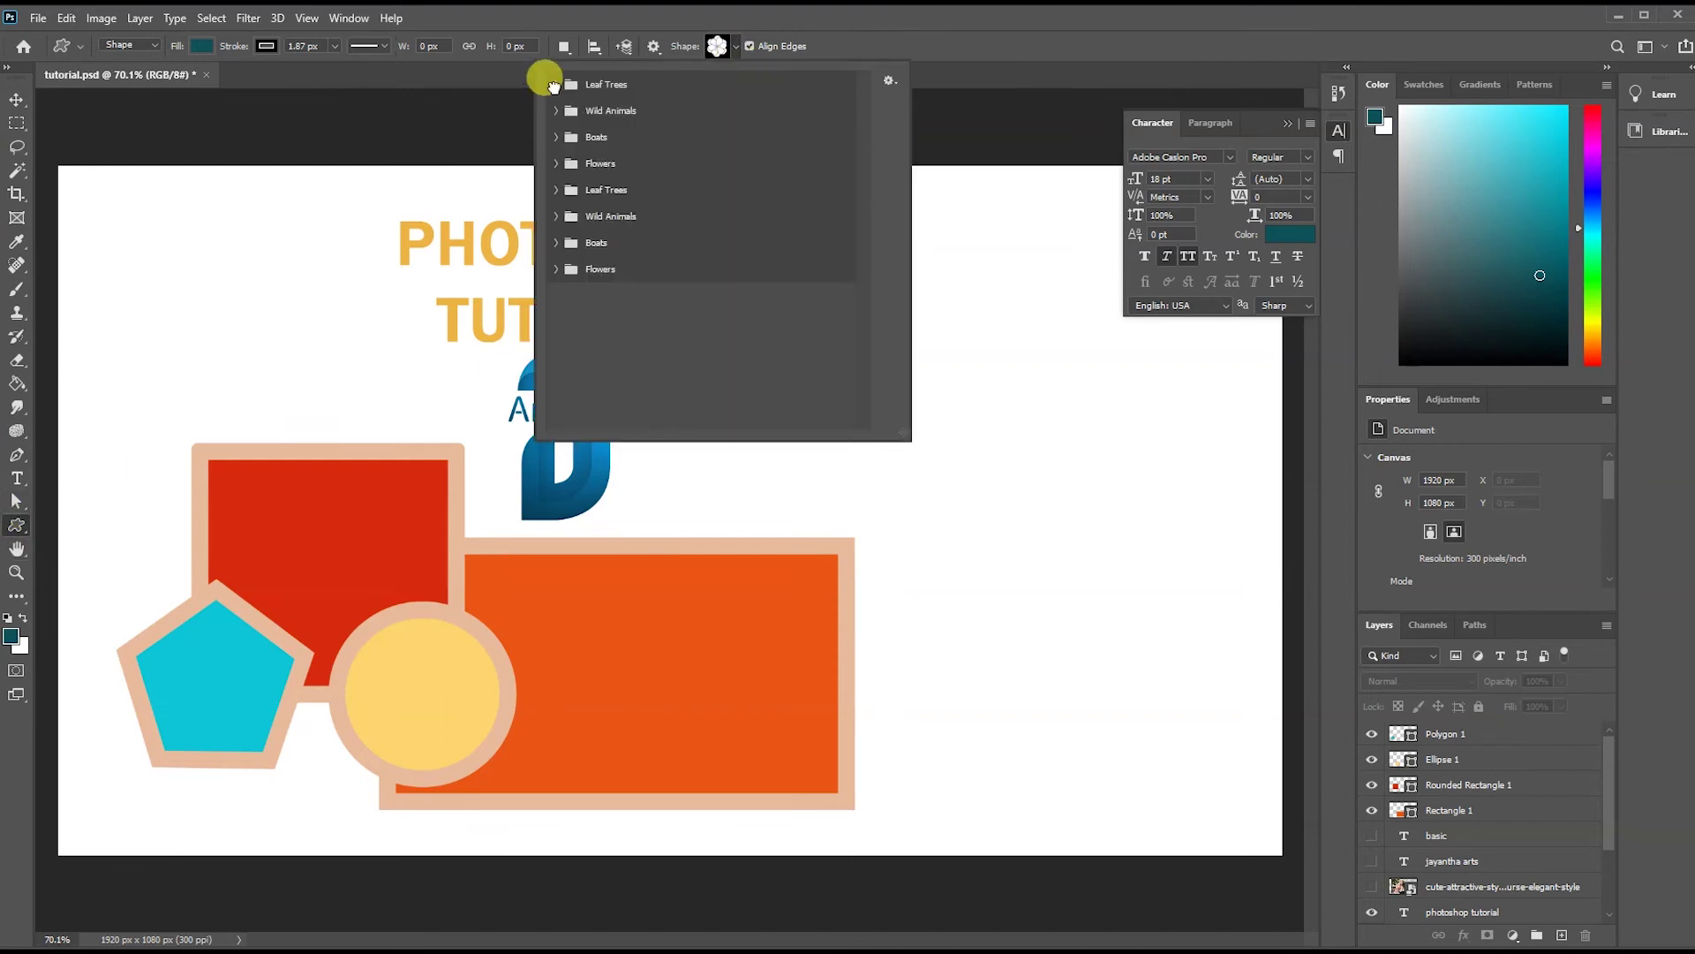
left_click(555, 85)
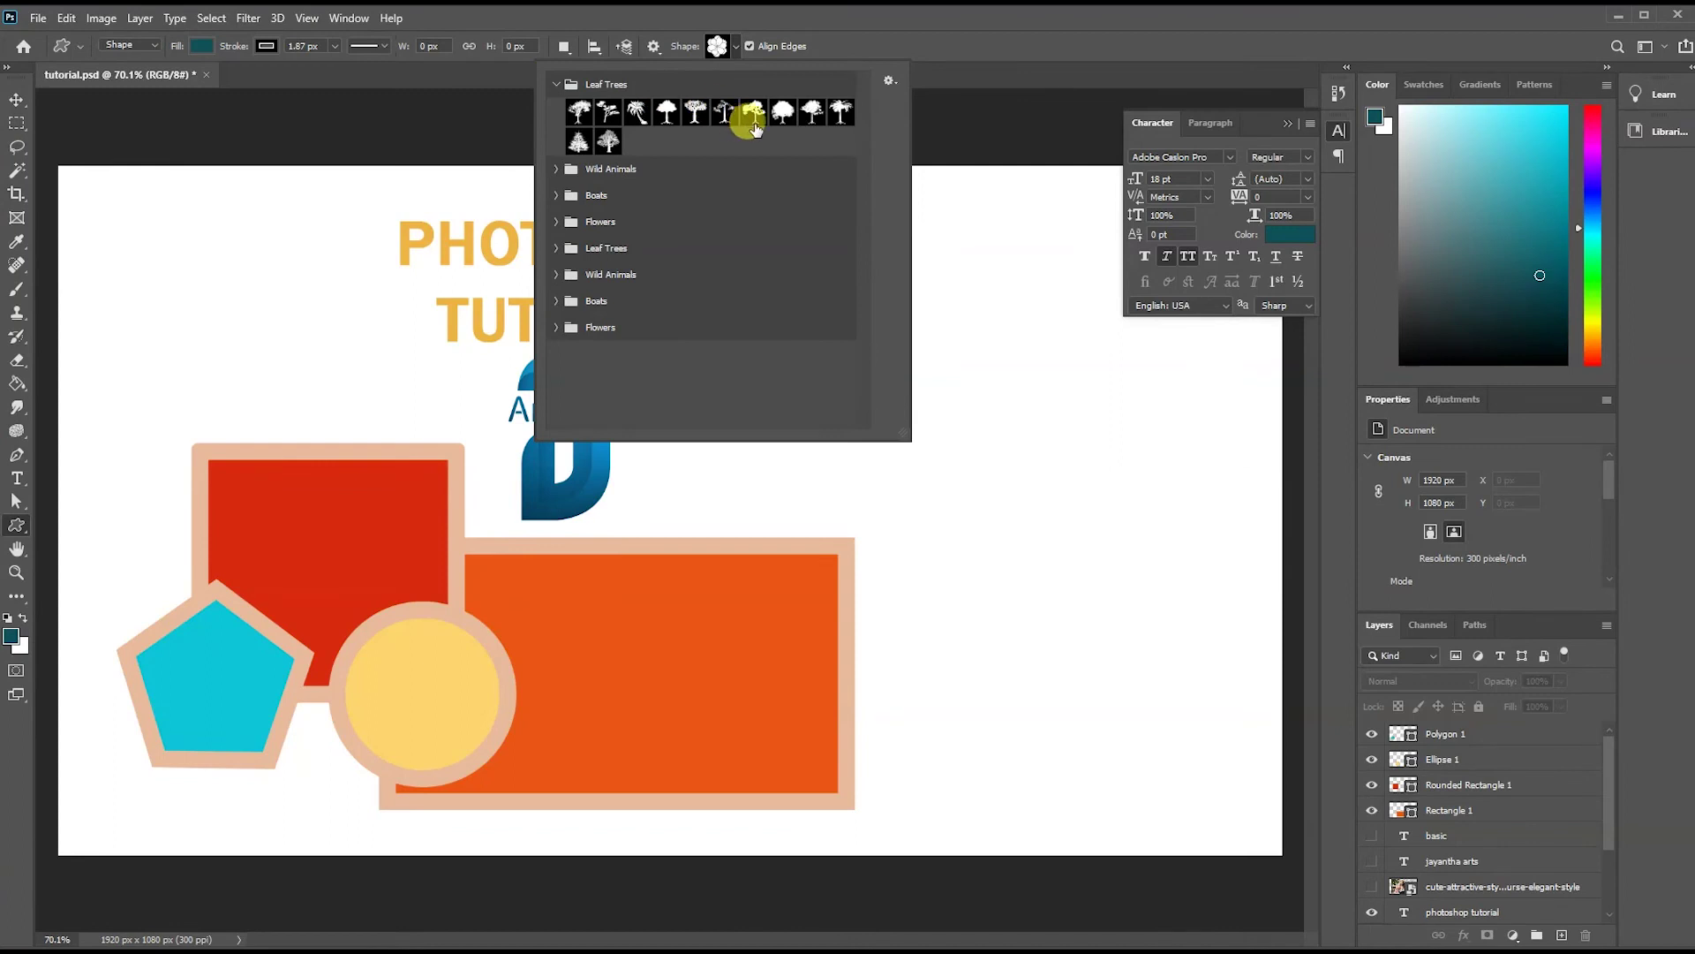
left_click(553, 85)
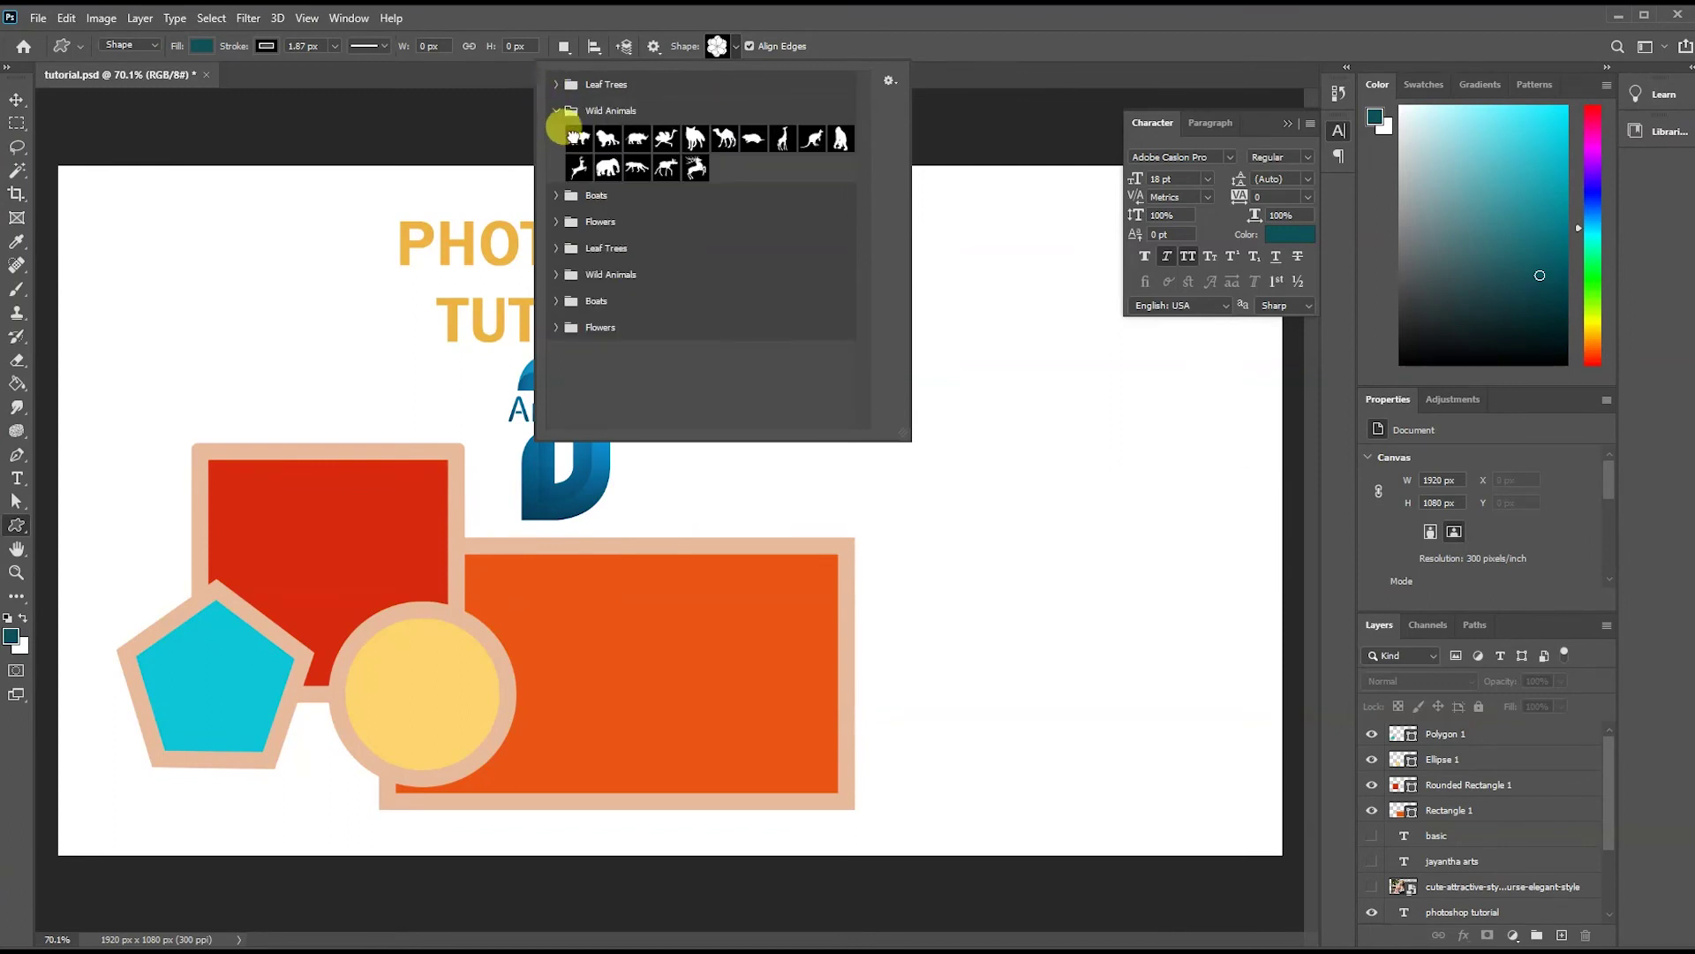
double_click(578, 137)
mouse_move(755, 402)
left_mouse_down()
mouse_move(1060, 596)
mouse_move(1119, 609)
left_mouse_up()
Move the tiger onto the orange rectangle and resize it with Free Transform.
left_click(17, 99)
mouse_move(901, 459)
left_mouse_down()
mouse_move(752, 616)
mouse_move(670, 607)
left_mouse_up()
left_click(1051, 571)
left_click(685, 639)
key("ctrl+t")
mouse_move(892, 658)
left_mouse_down()
mouse_move(756, 671)
mouse_move(802, 671)
left_mouse_up()
left_click_drag(719, 618, 712, 658)
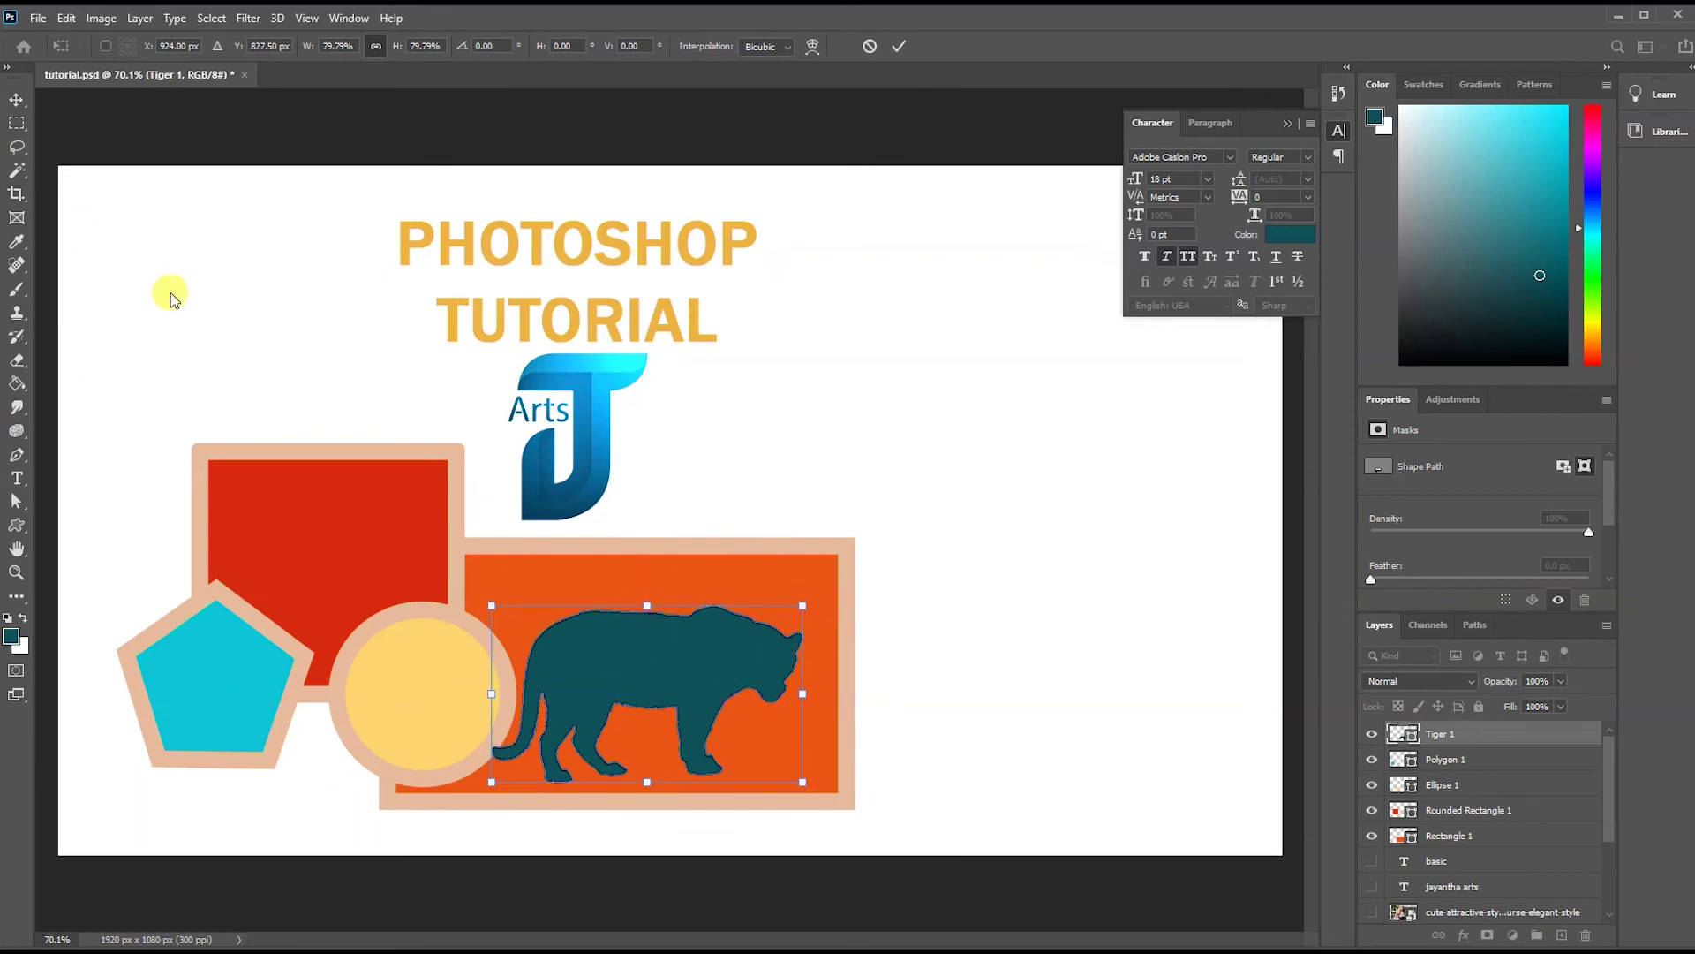
left_click(15, 523)
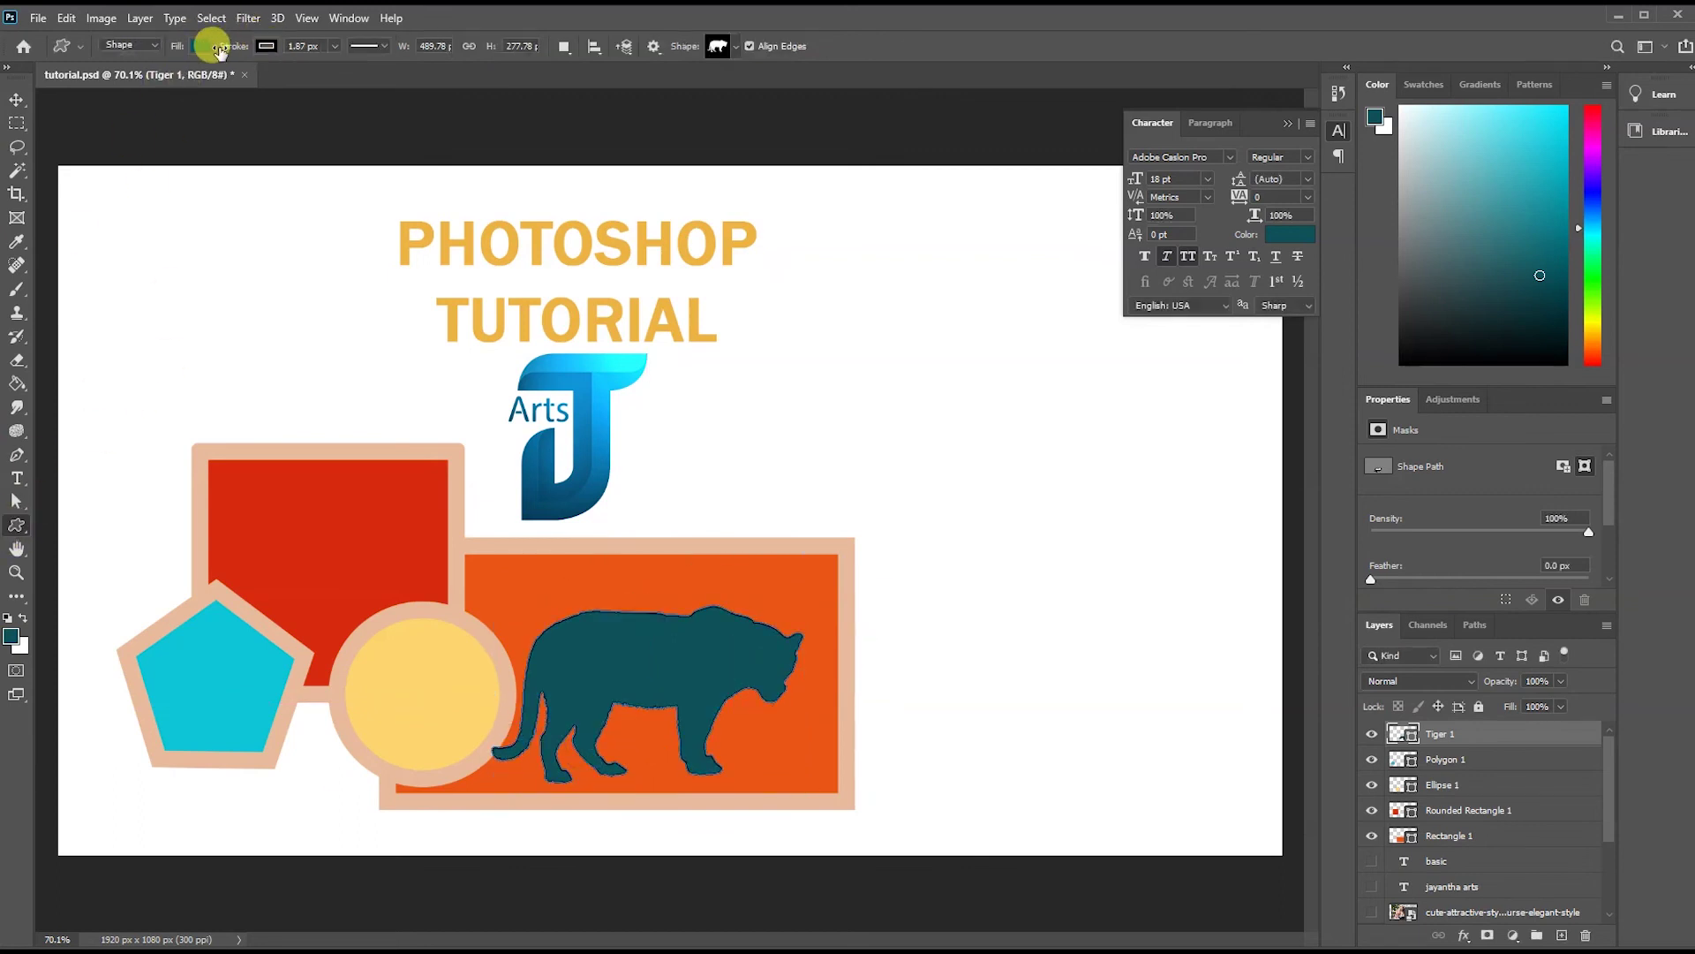
Change the tiger's fill to red and nudge it slightly upward.
left_click(201, 47)
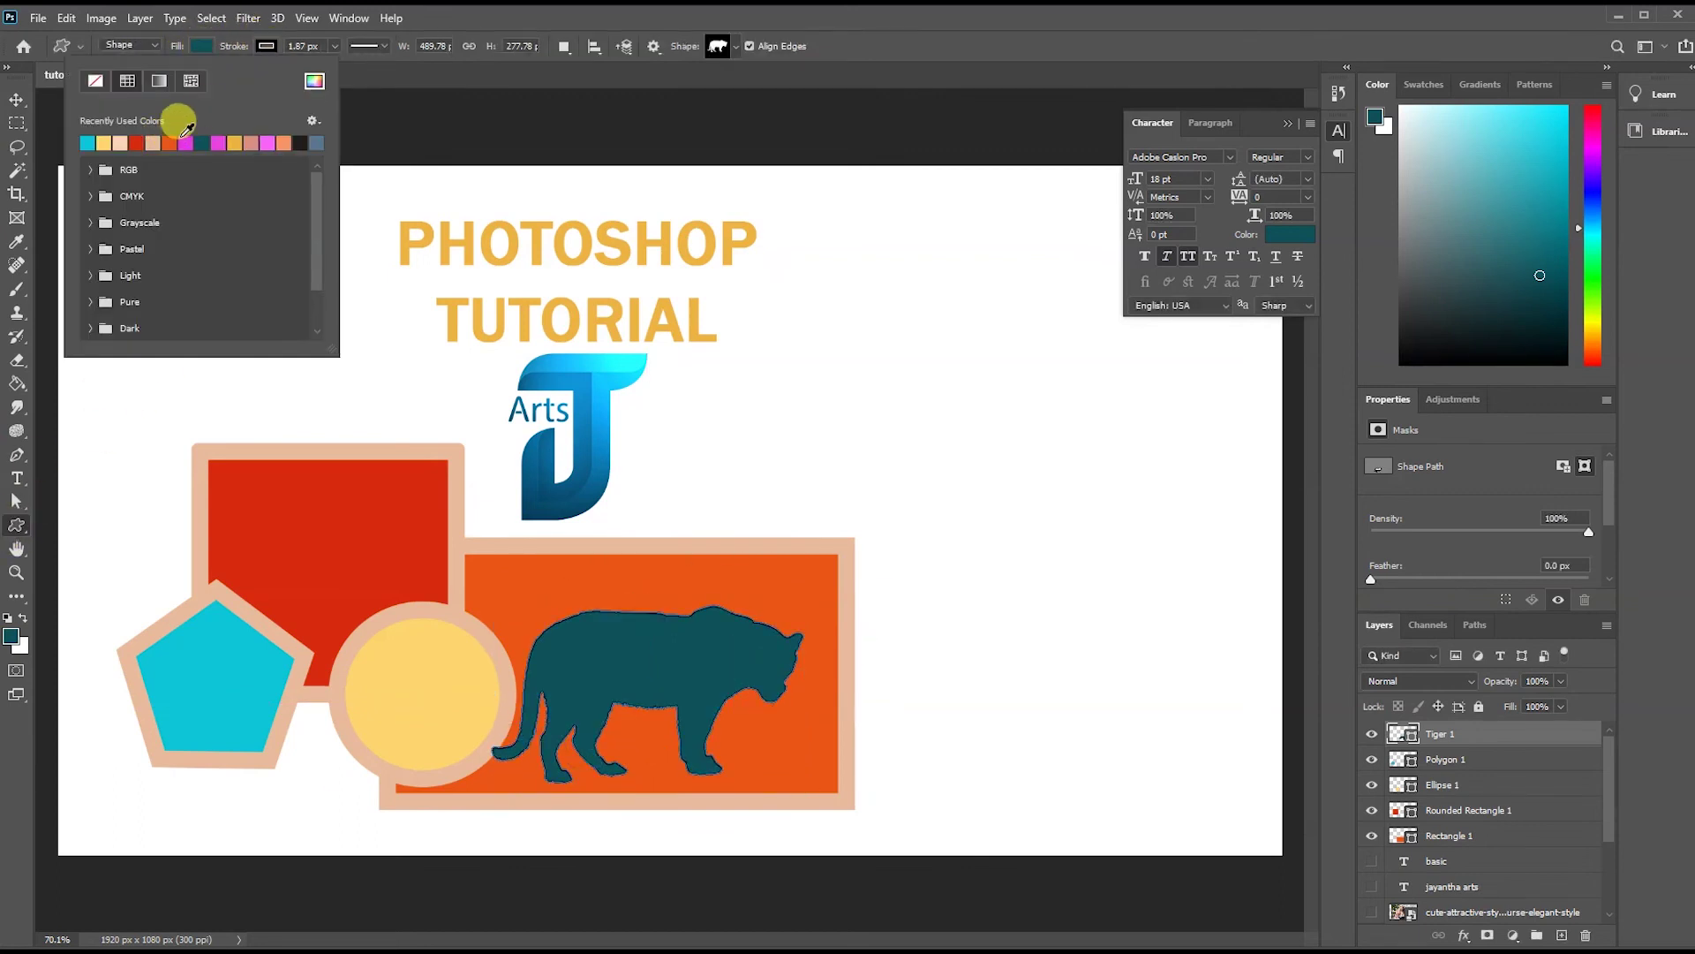
left_click(137, 142)
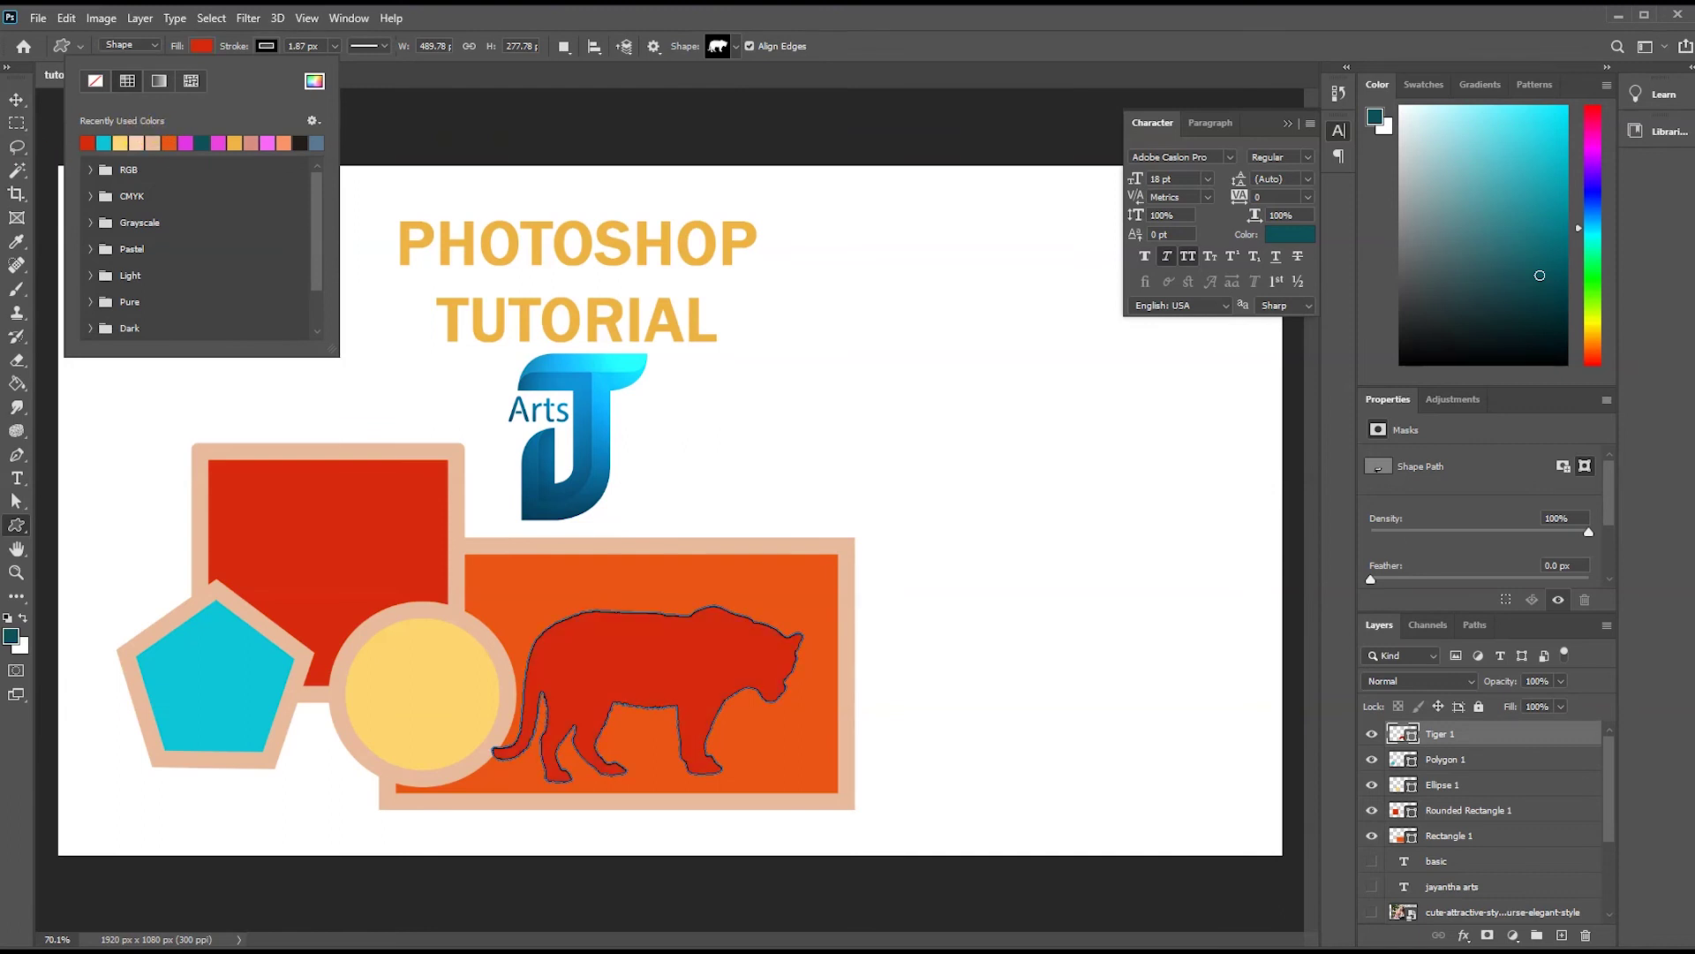
left_click(19, 100)
left_click(1013, 460)
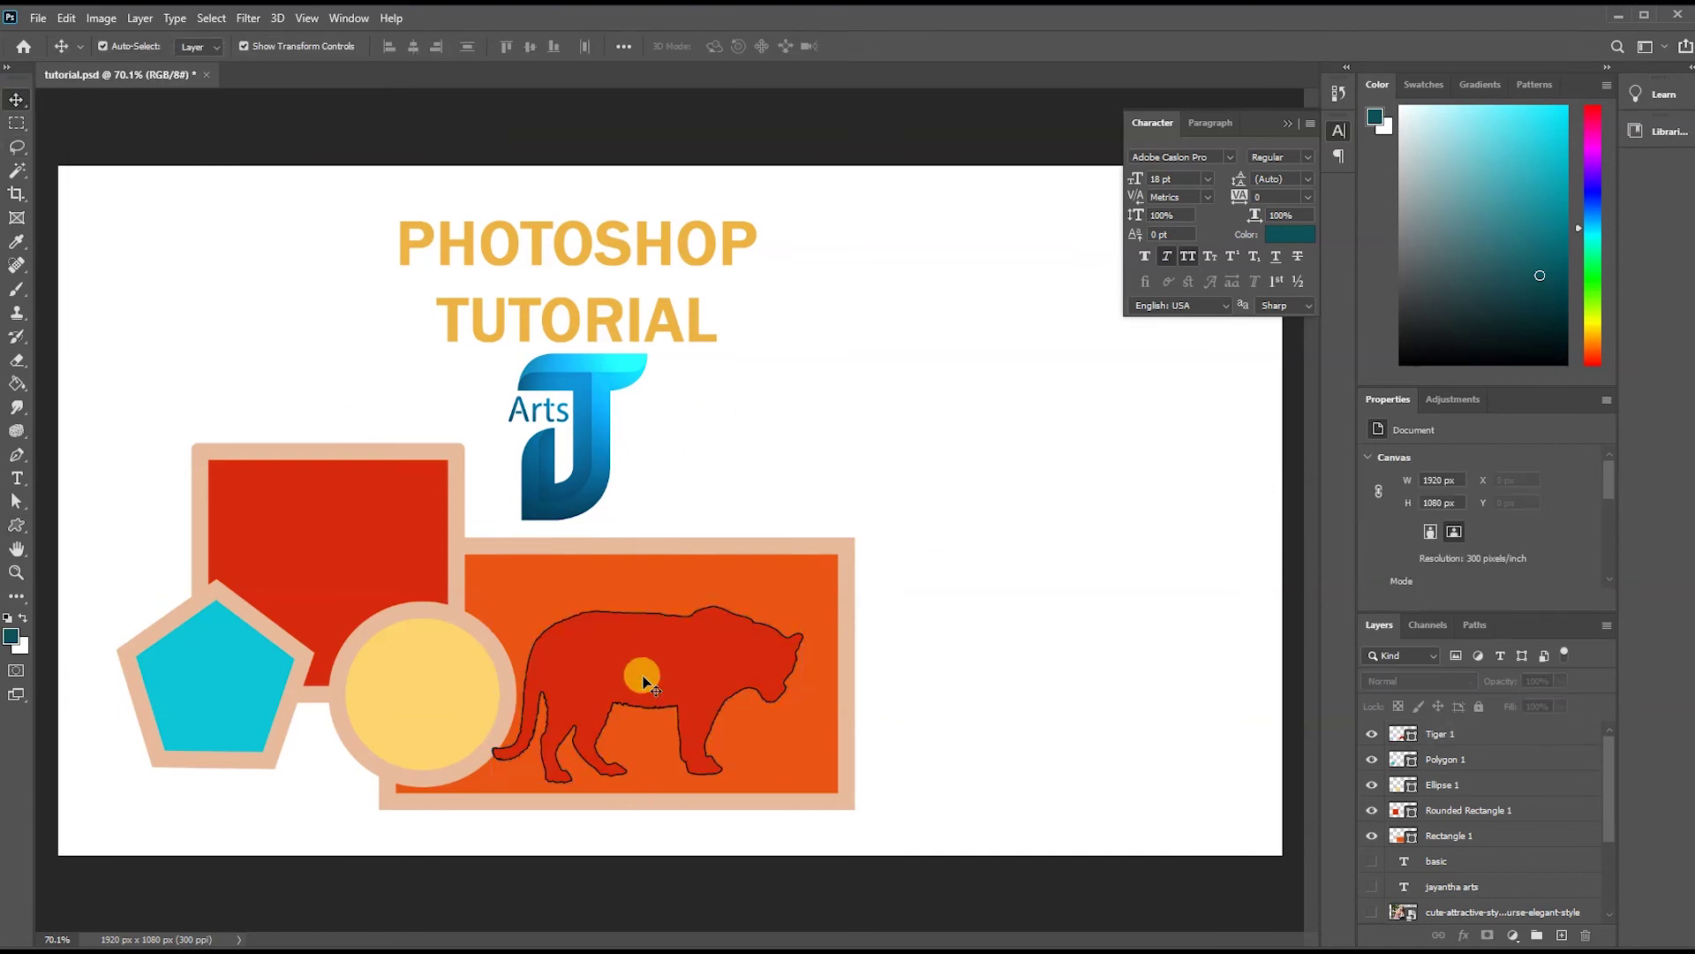
left_click_drag(644, 681, 655, 655)
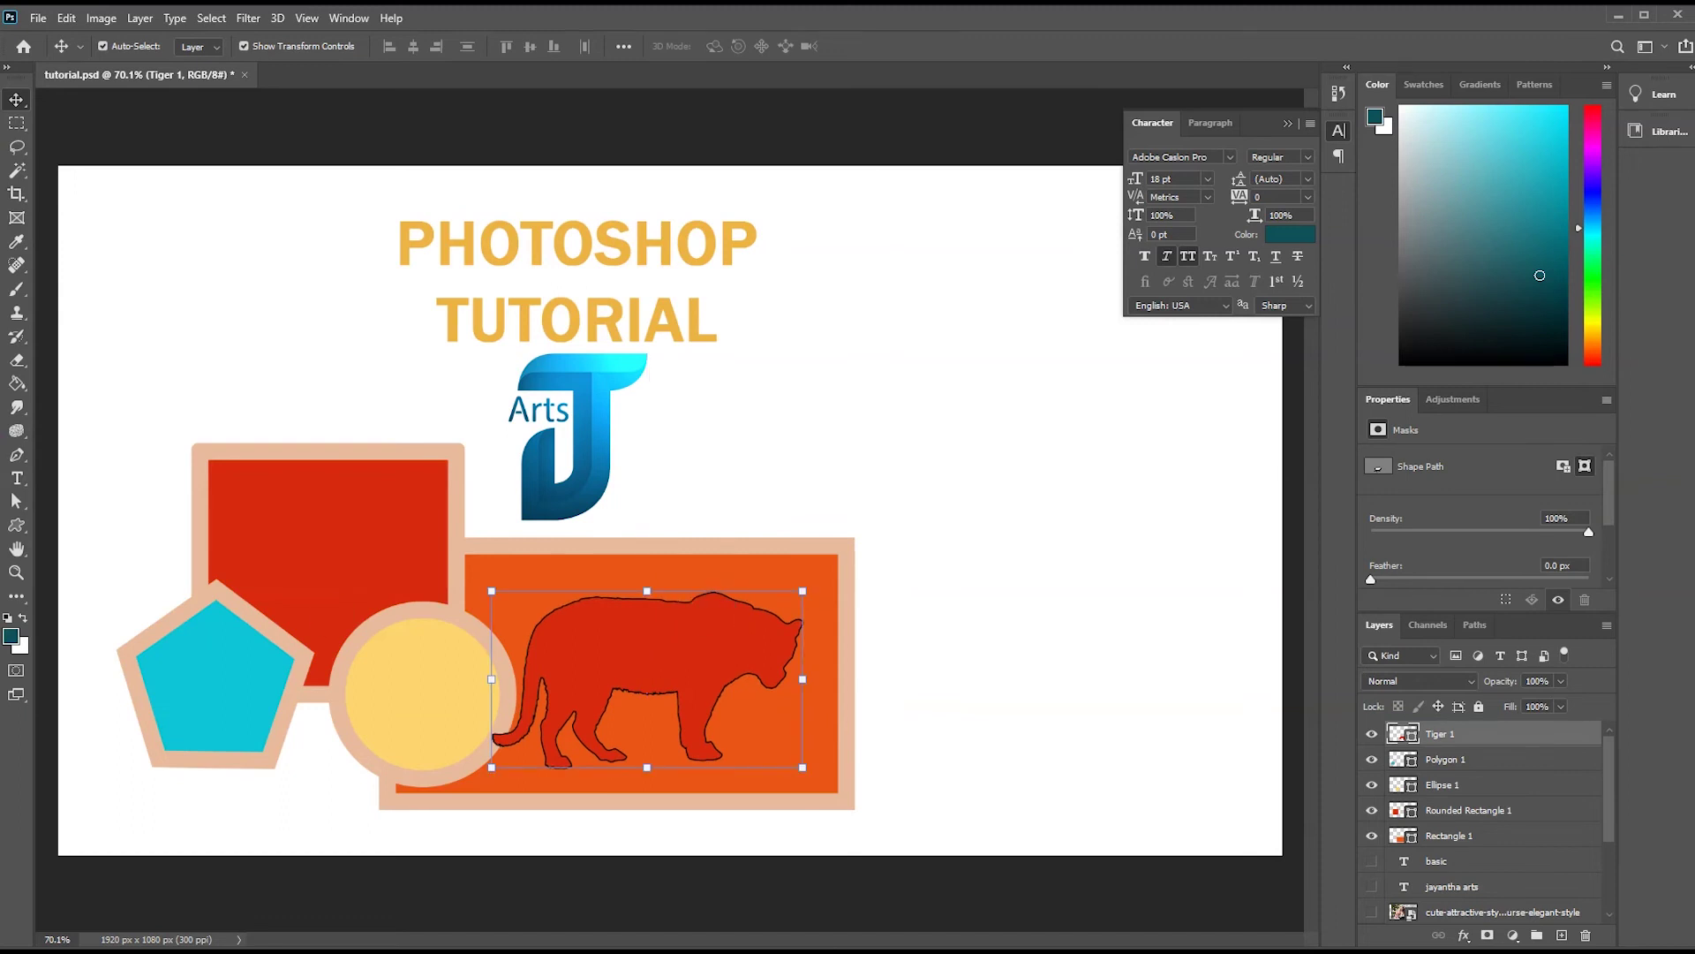
left_click(16, 524)
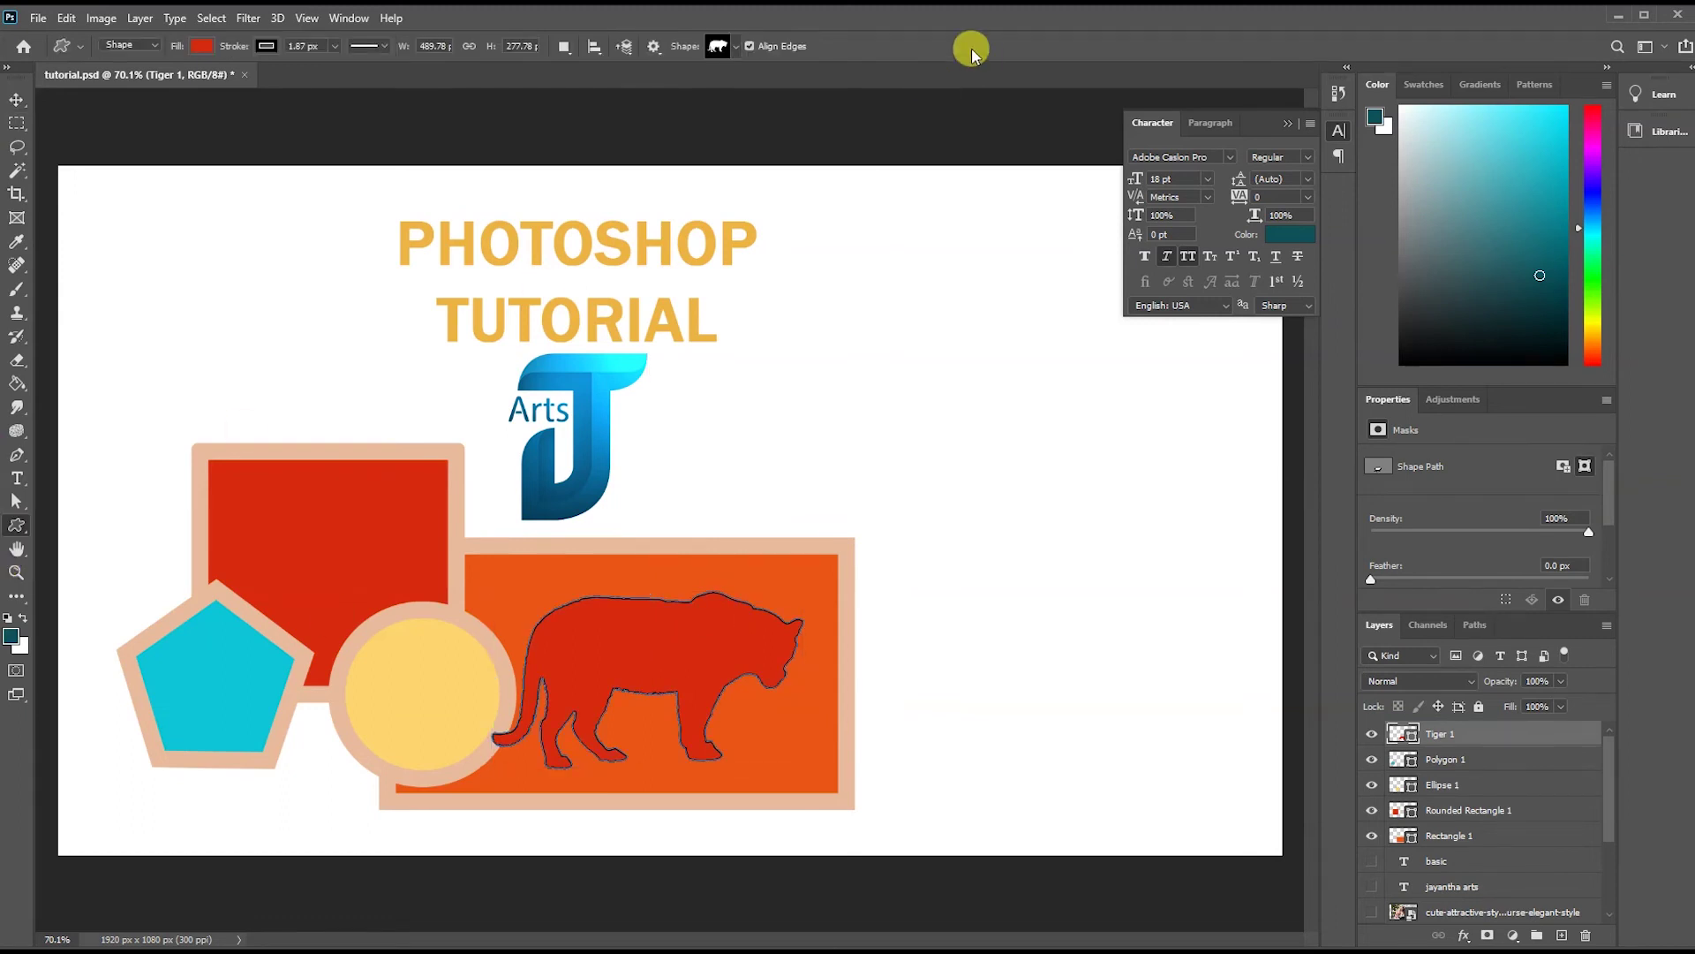
left_click(739, 49)
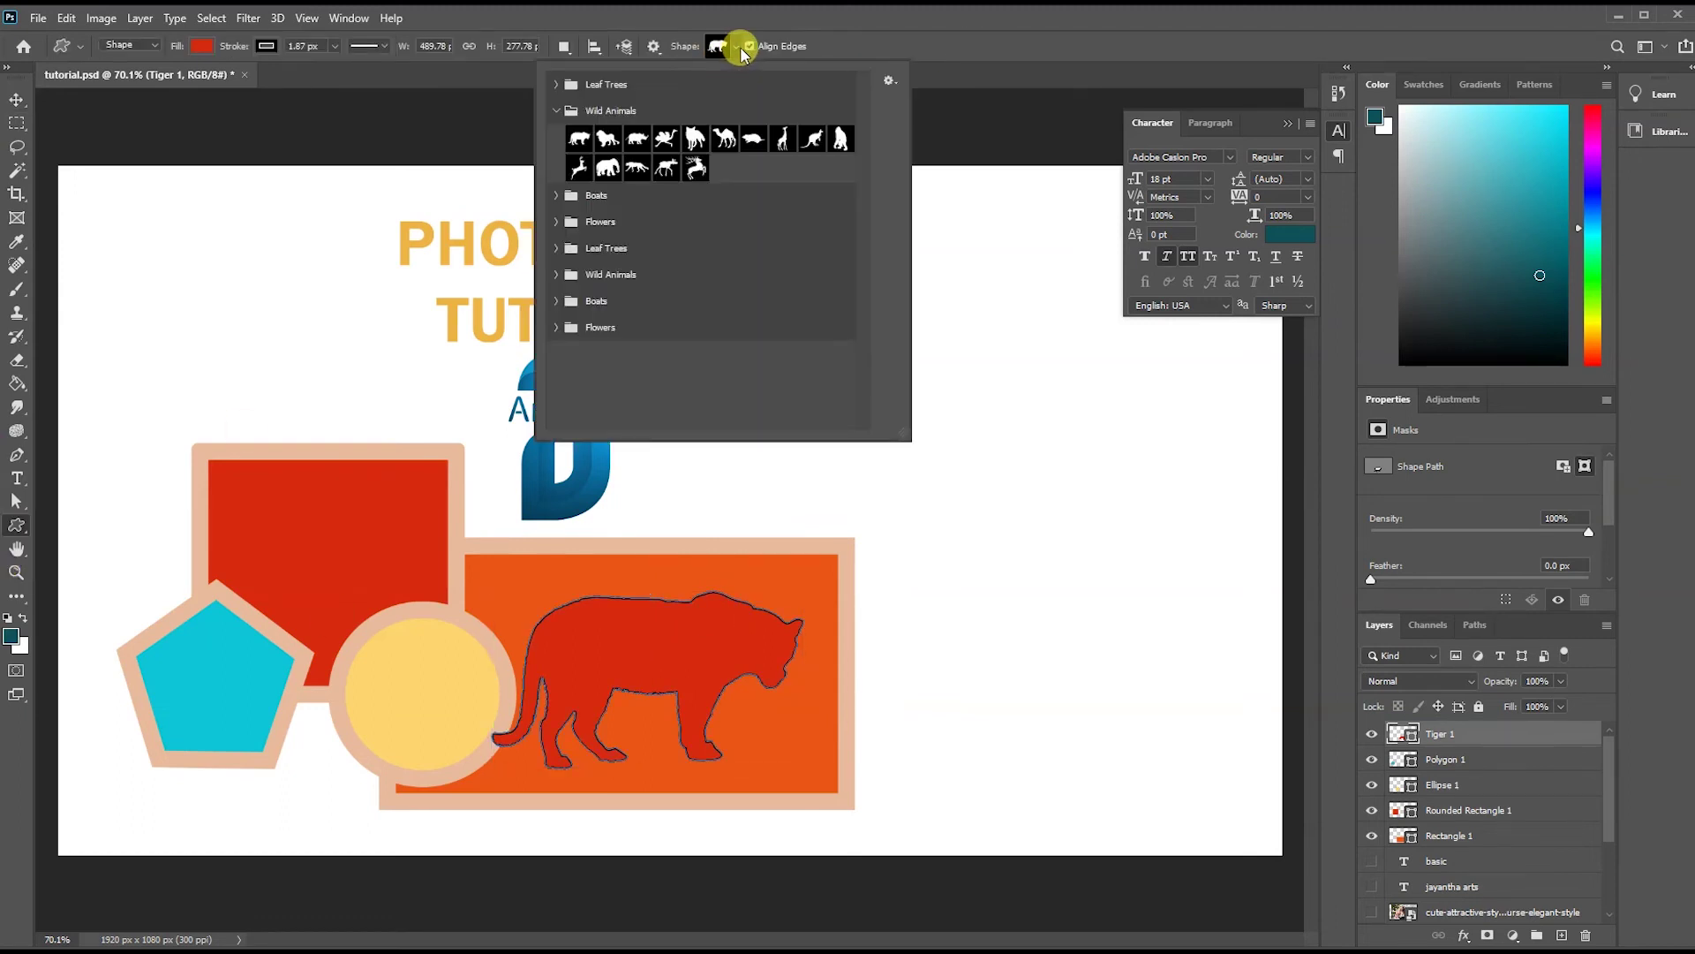
Draw a flower custom shape over the yellow circle and fill it yellow.
left_click(555, 221)
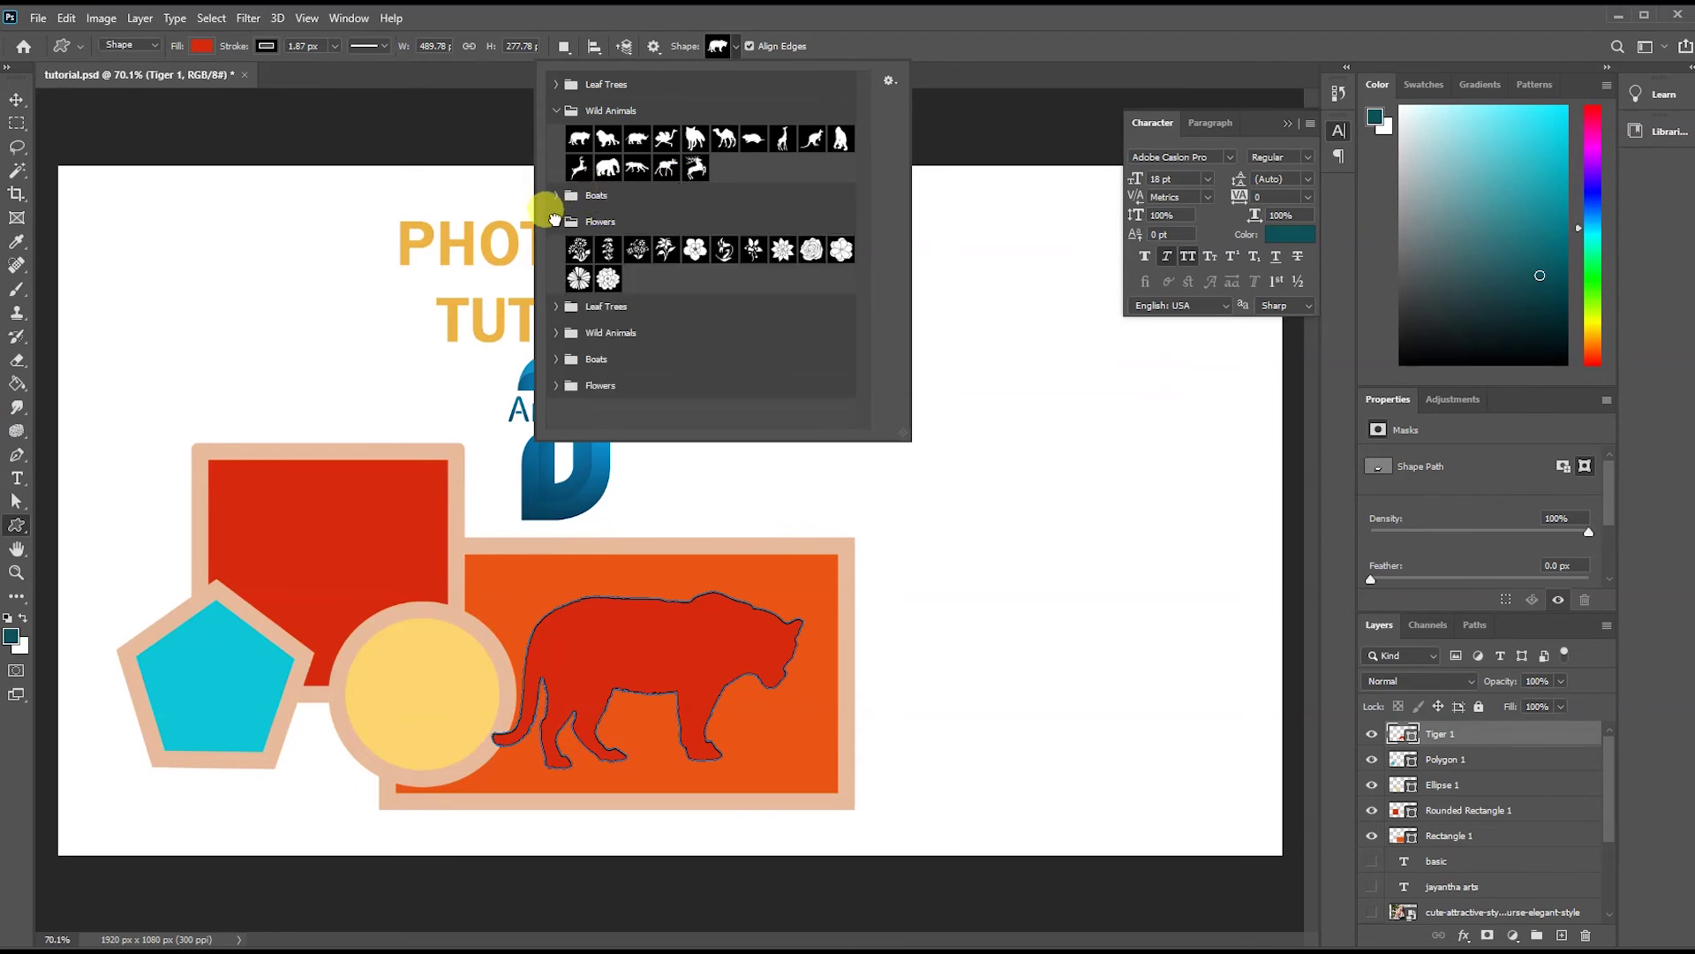
double_click(578, 280)
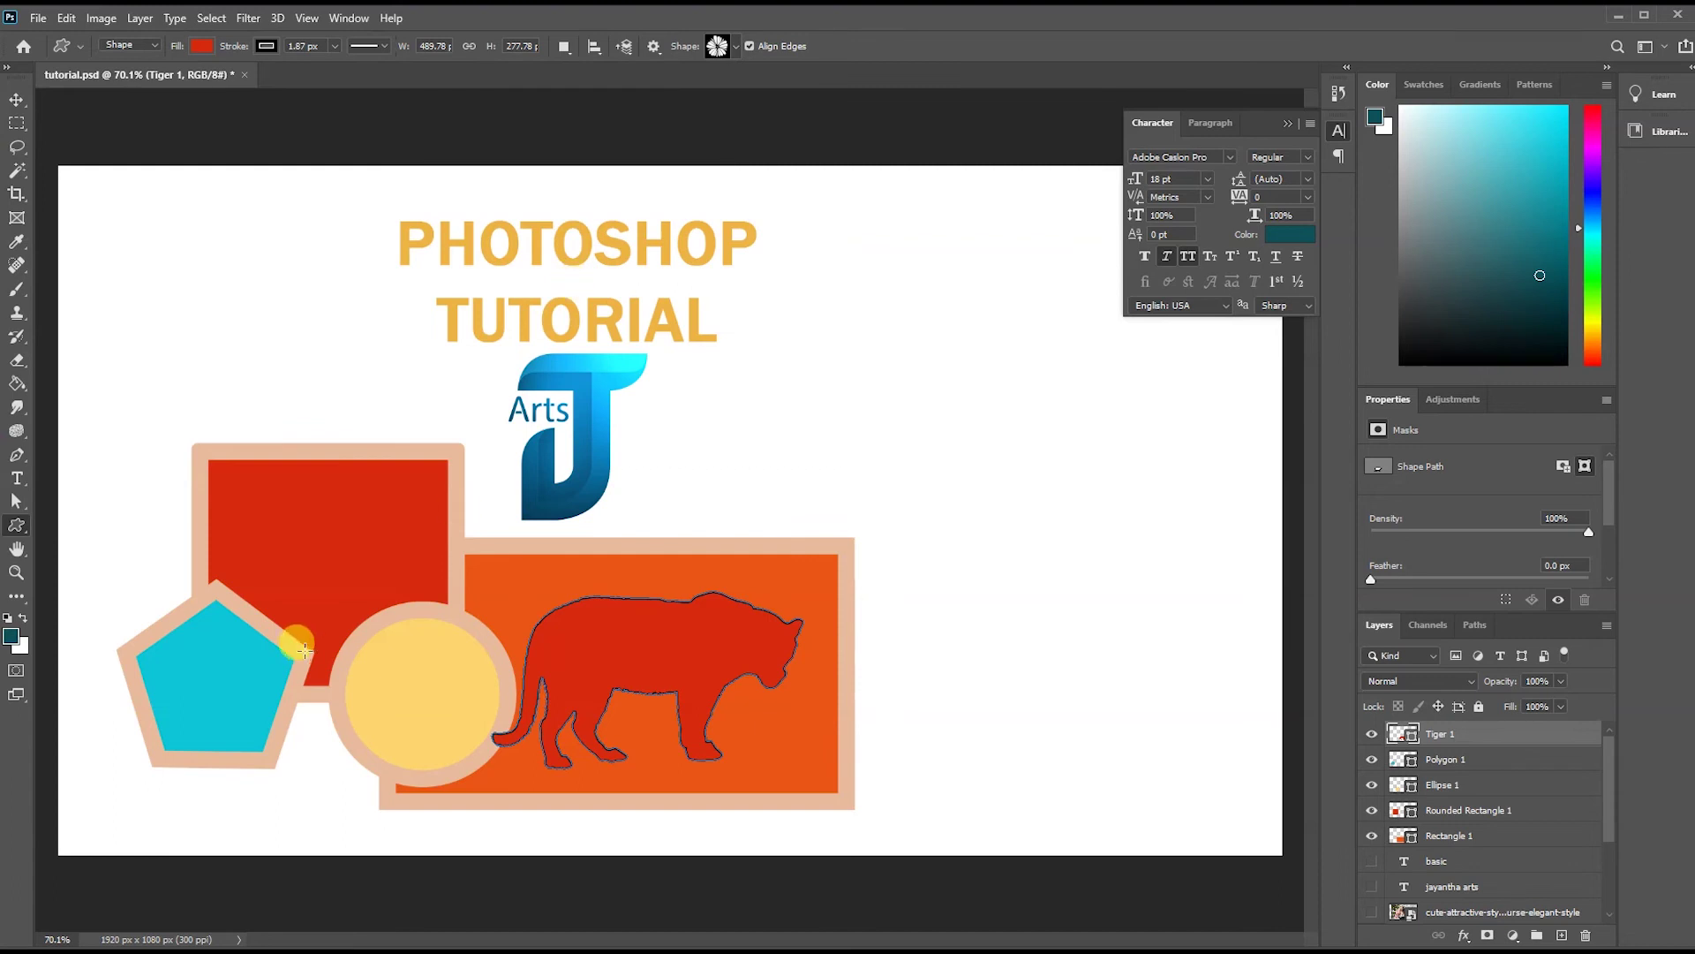
left_click_drag(403, 674, 564, 827)
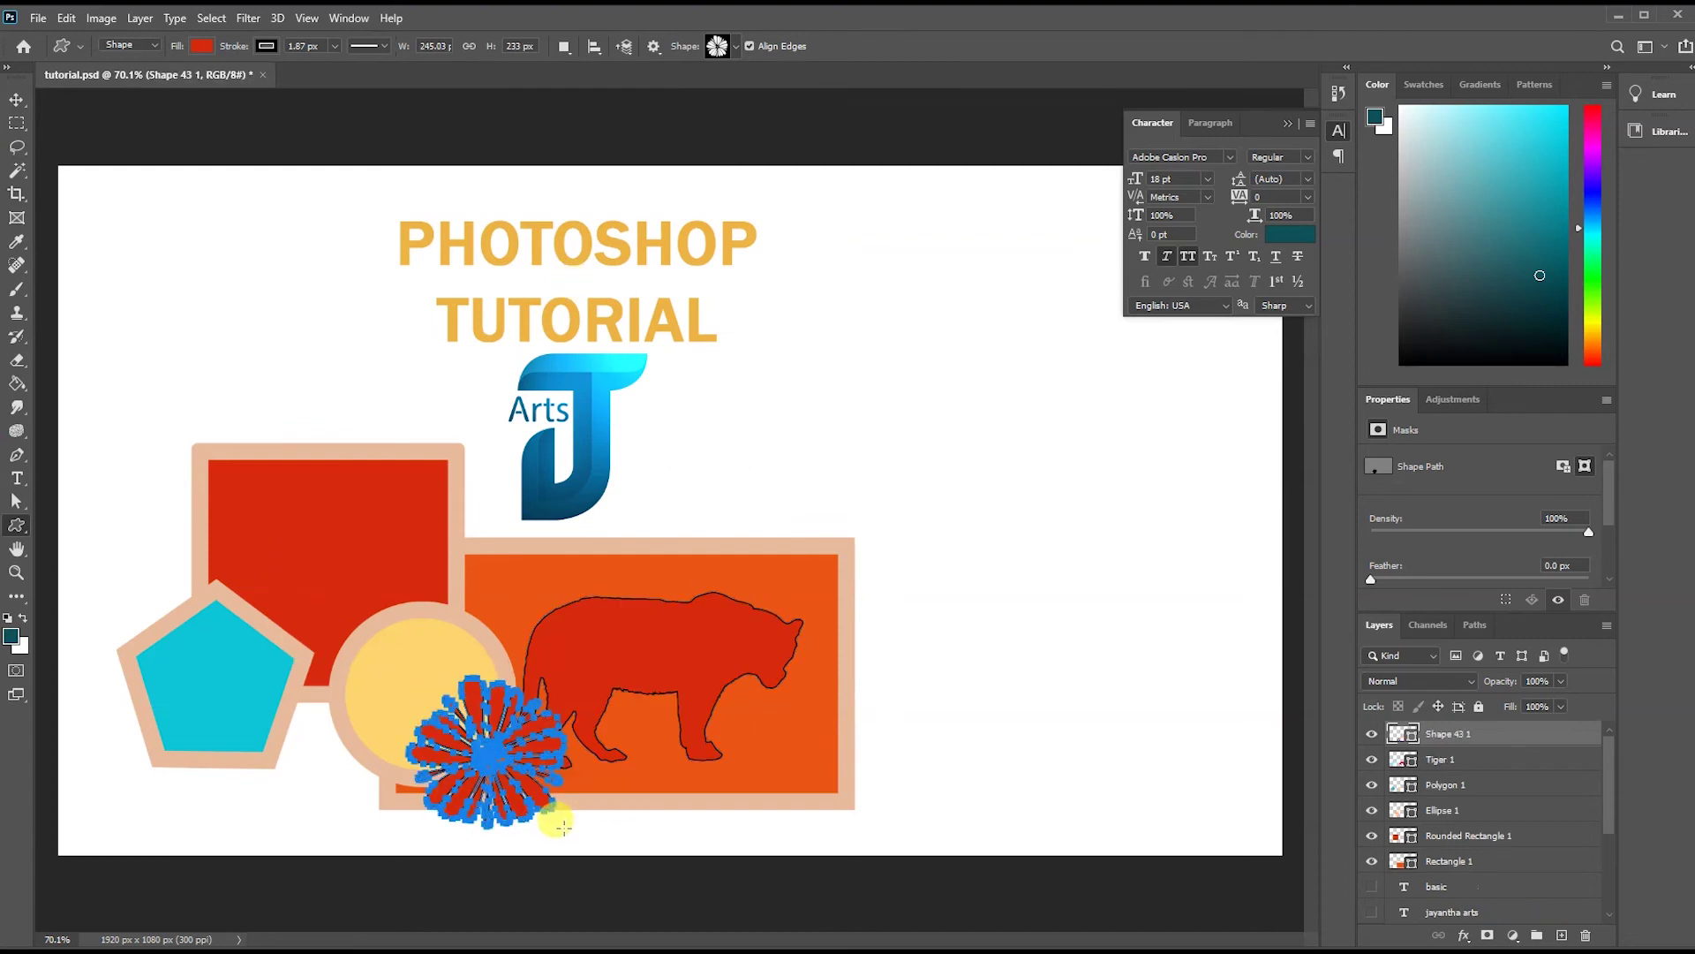
left_click(203, 48)
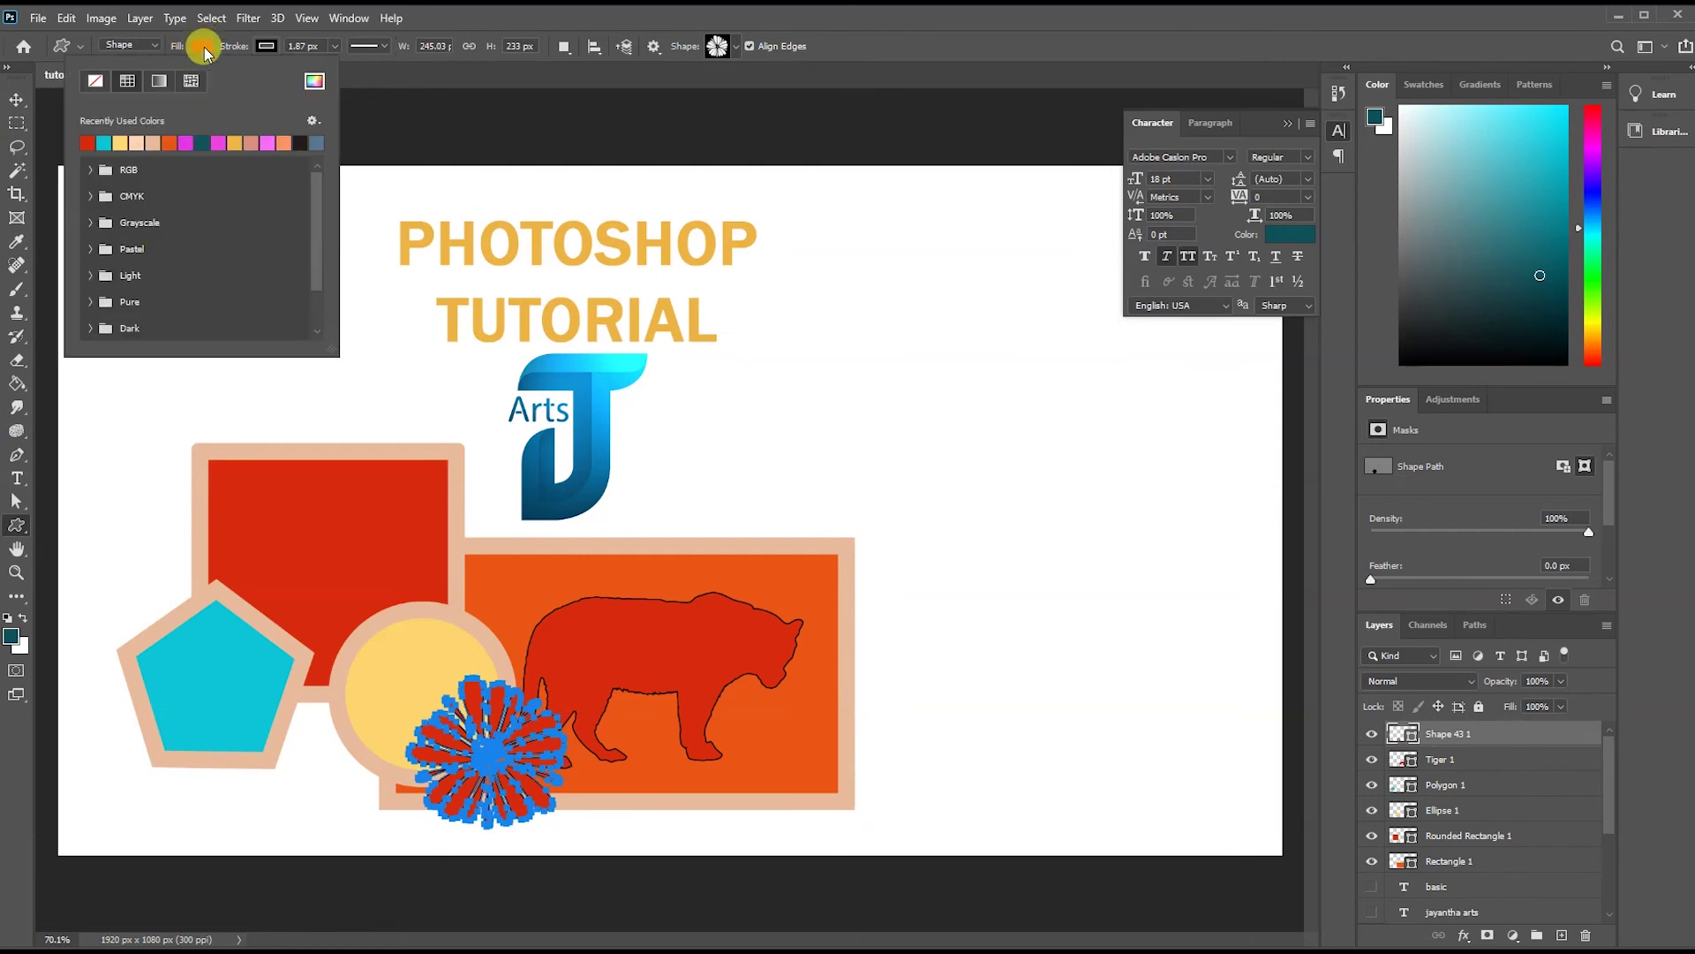
left_click(89, 224)
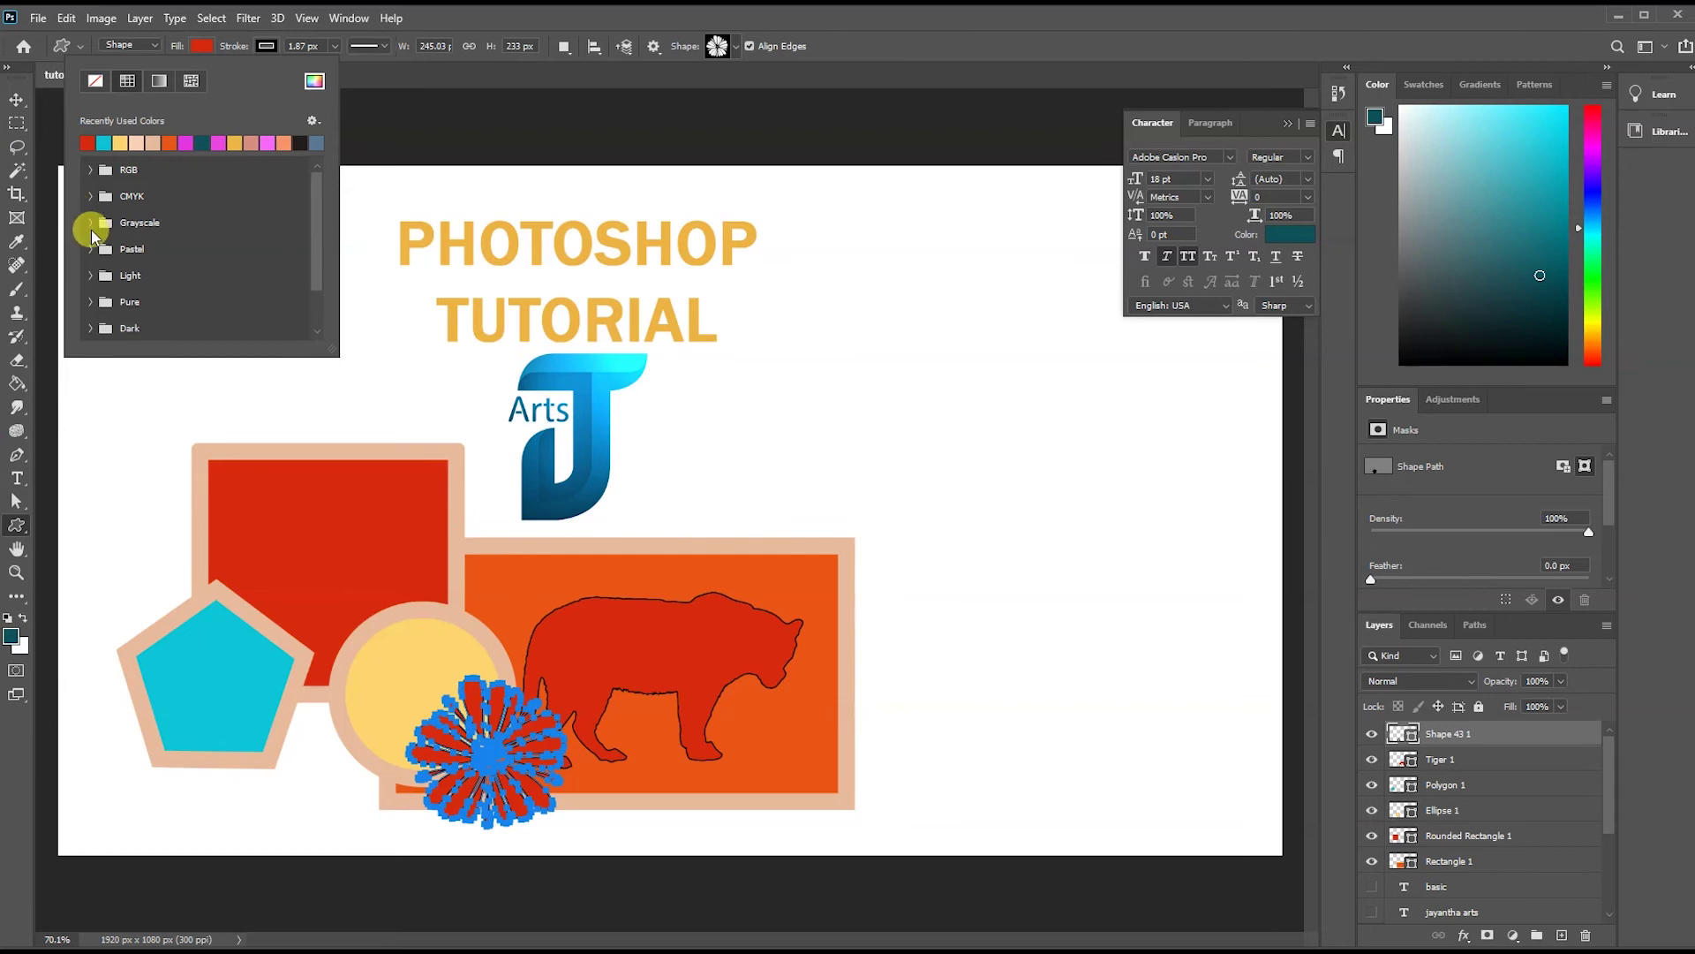
left_click(87, 273)
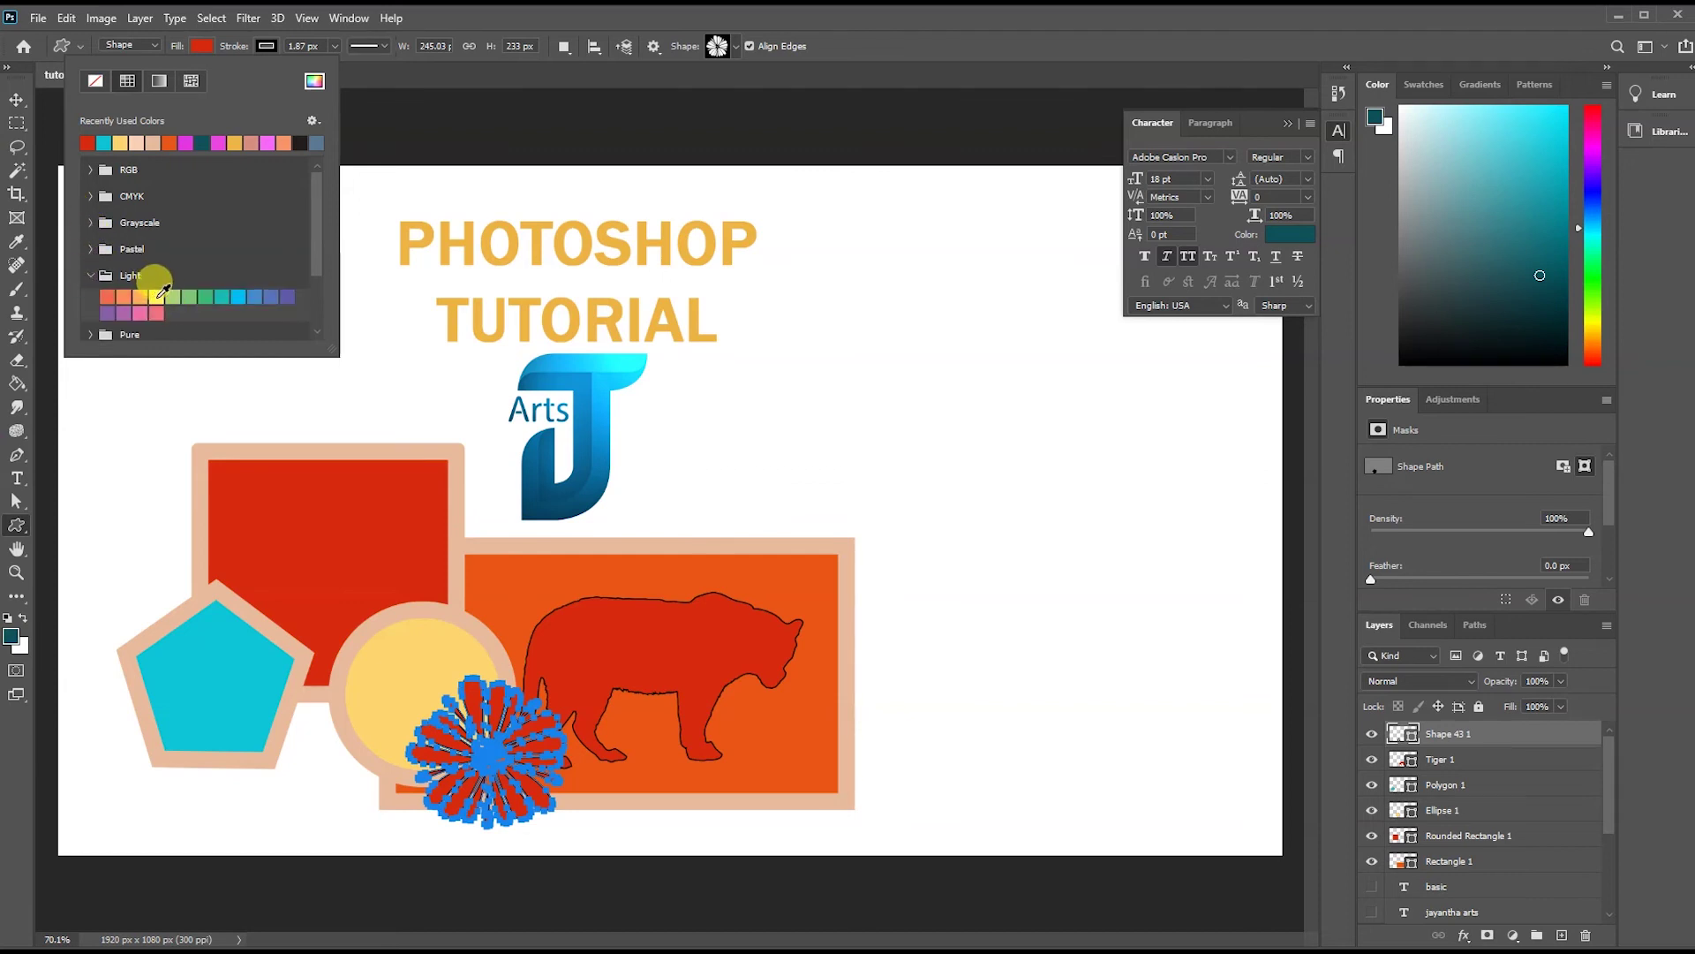
left_click(157, 298)
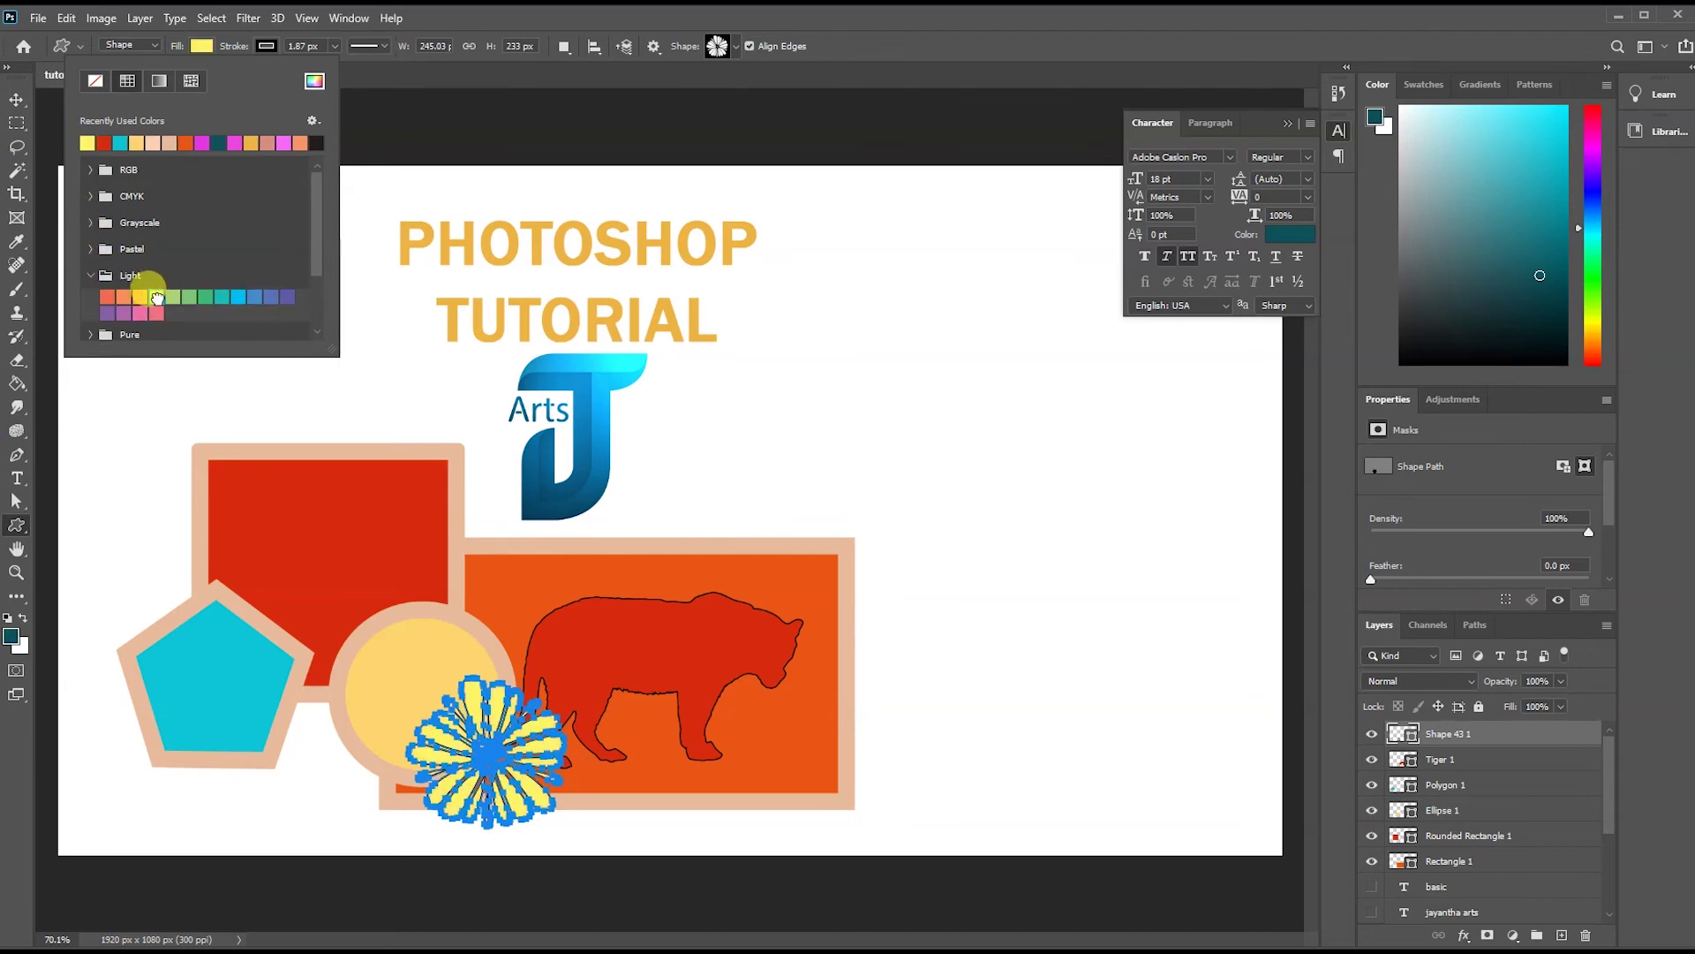
Move the yellow flower up-left so it sits centred in the circle.
left_click(17, 100)
left_click_drag(472, 706, 411, 654)
left_click(1071, 650)
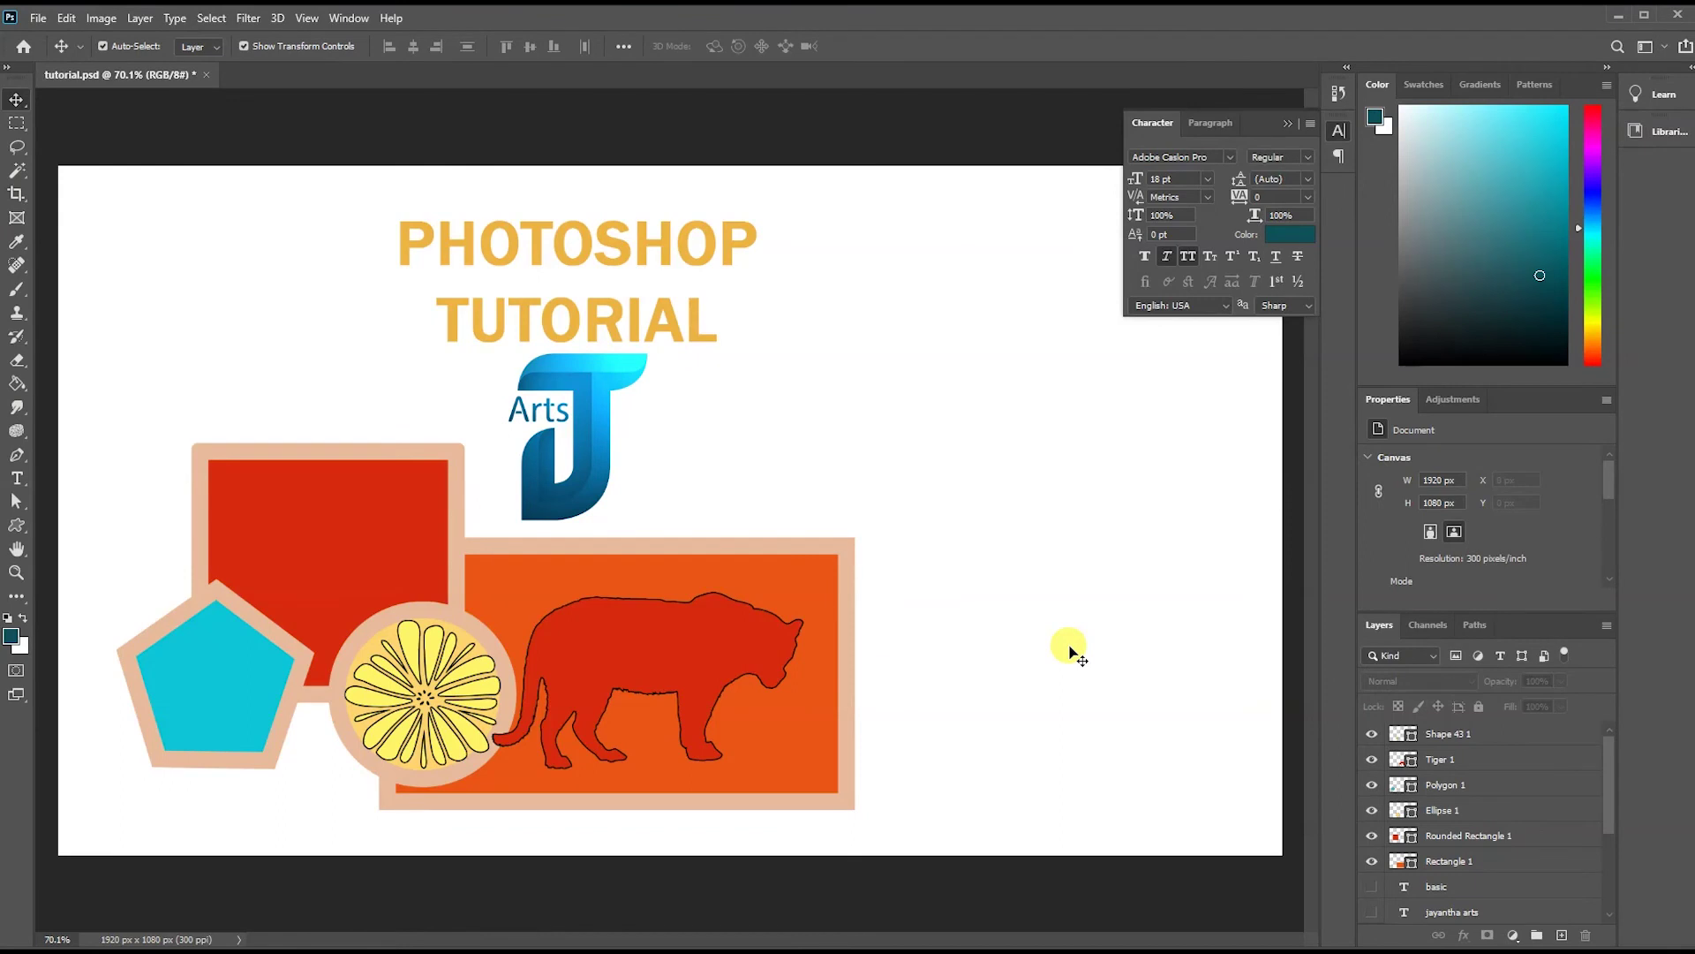
left_click(15, 583)
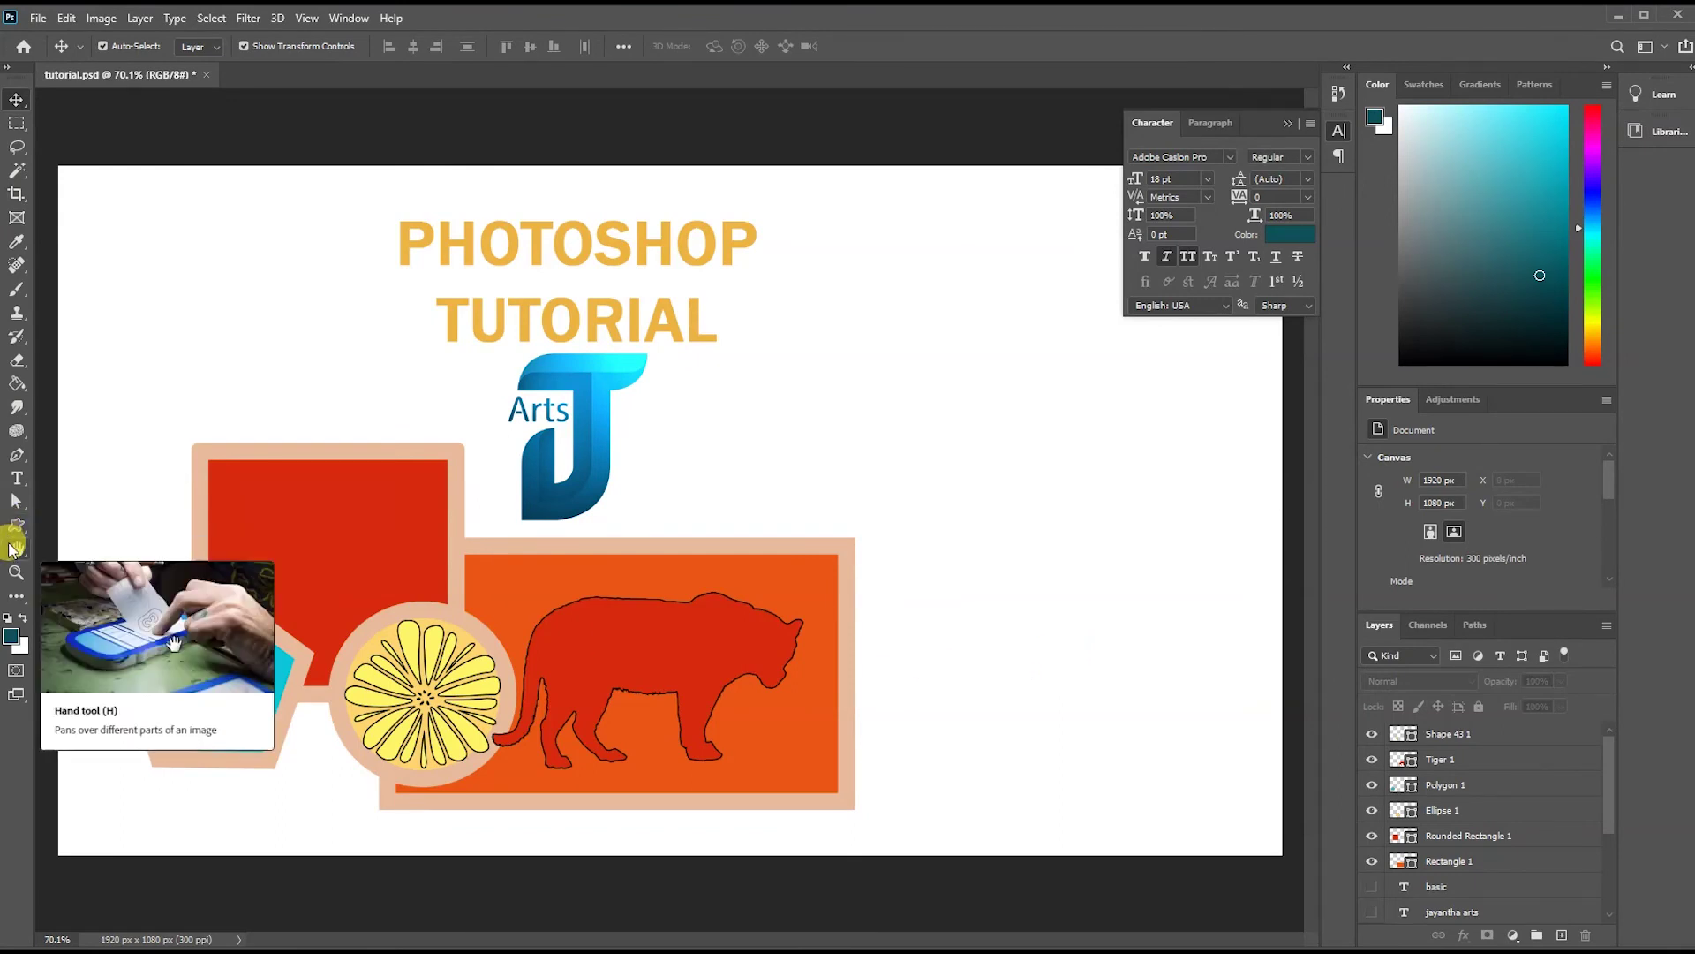
left_click(17, 527)
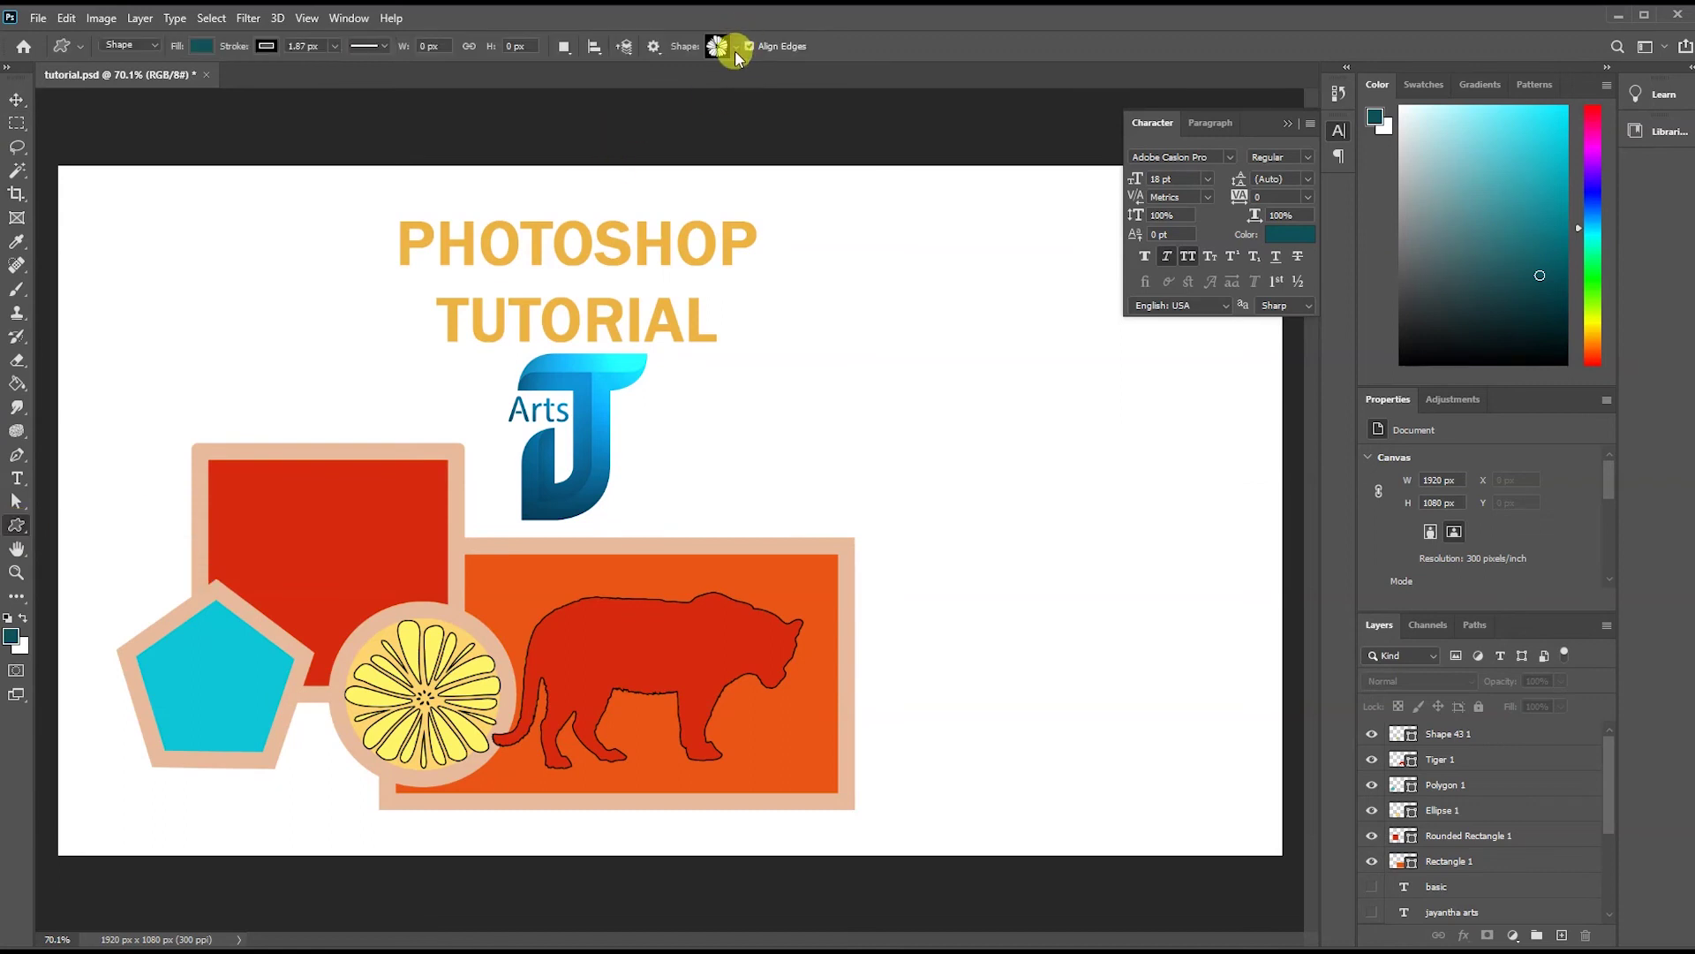
Draw the olive tree shape from Leaf Trees right of the orange rectangle.
left_click(736, 48)
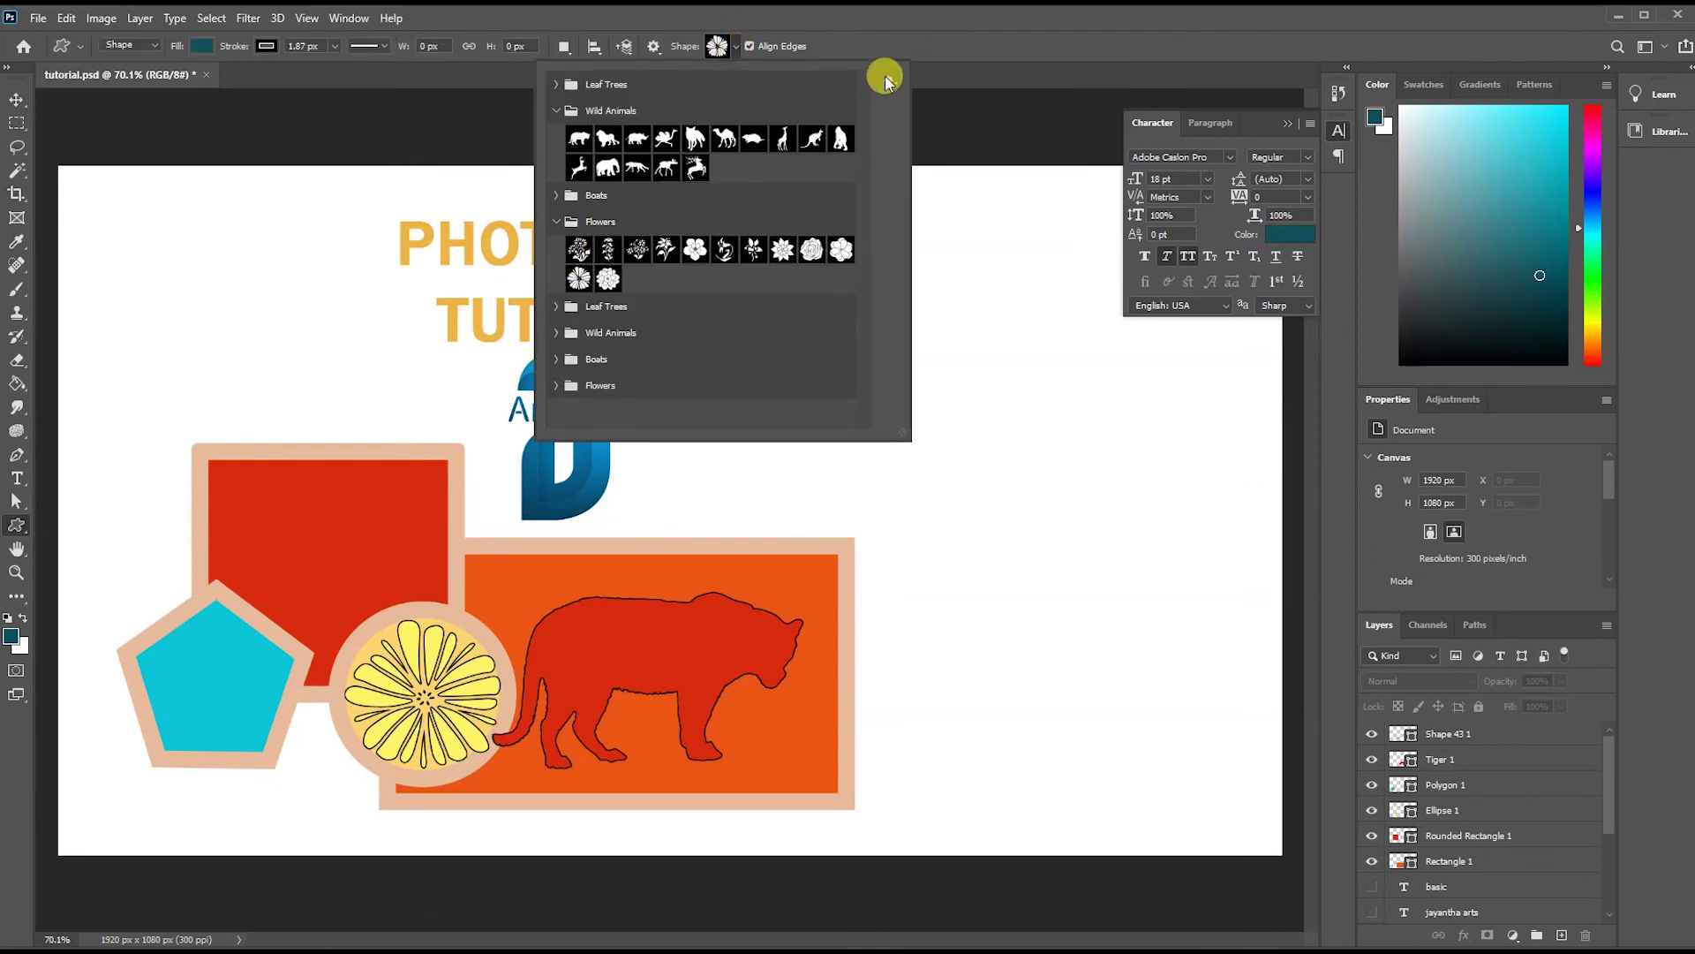
left_click(886, 81)
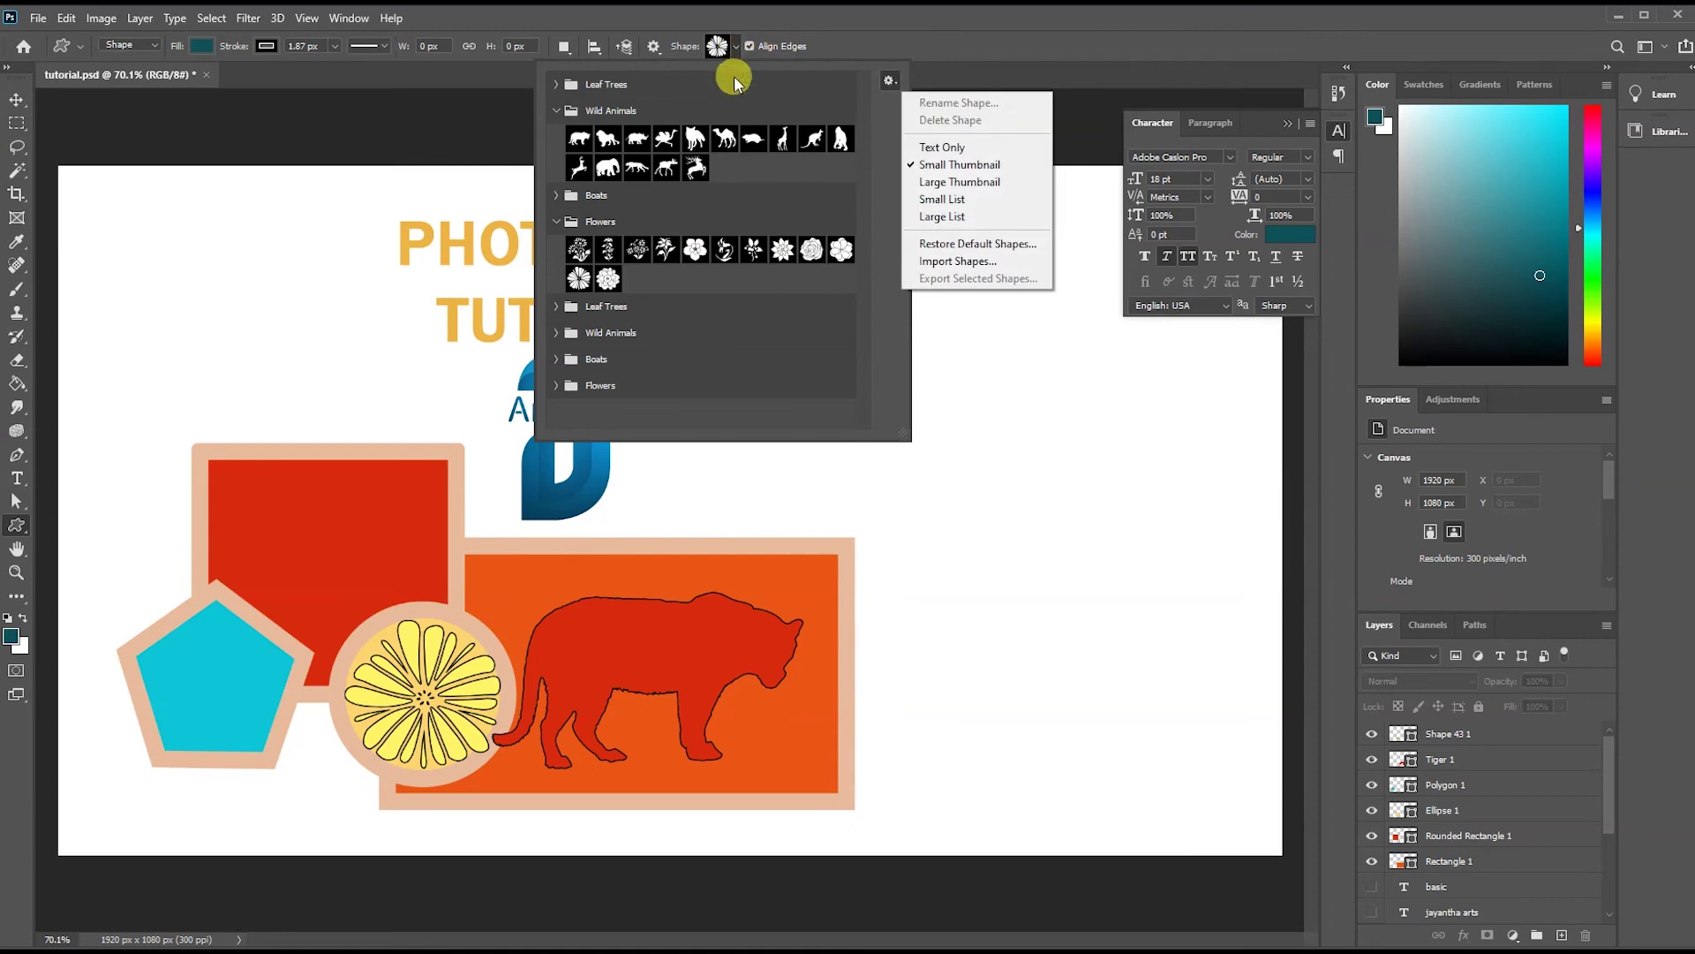
left_click(874, 268)
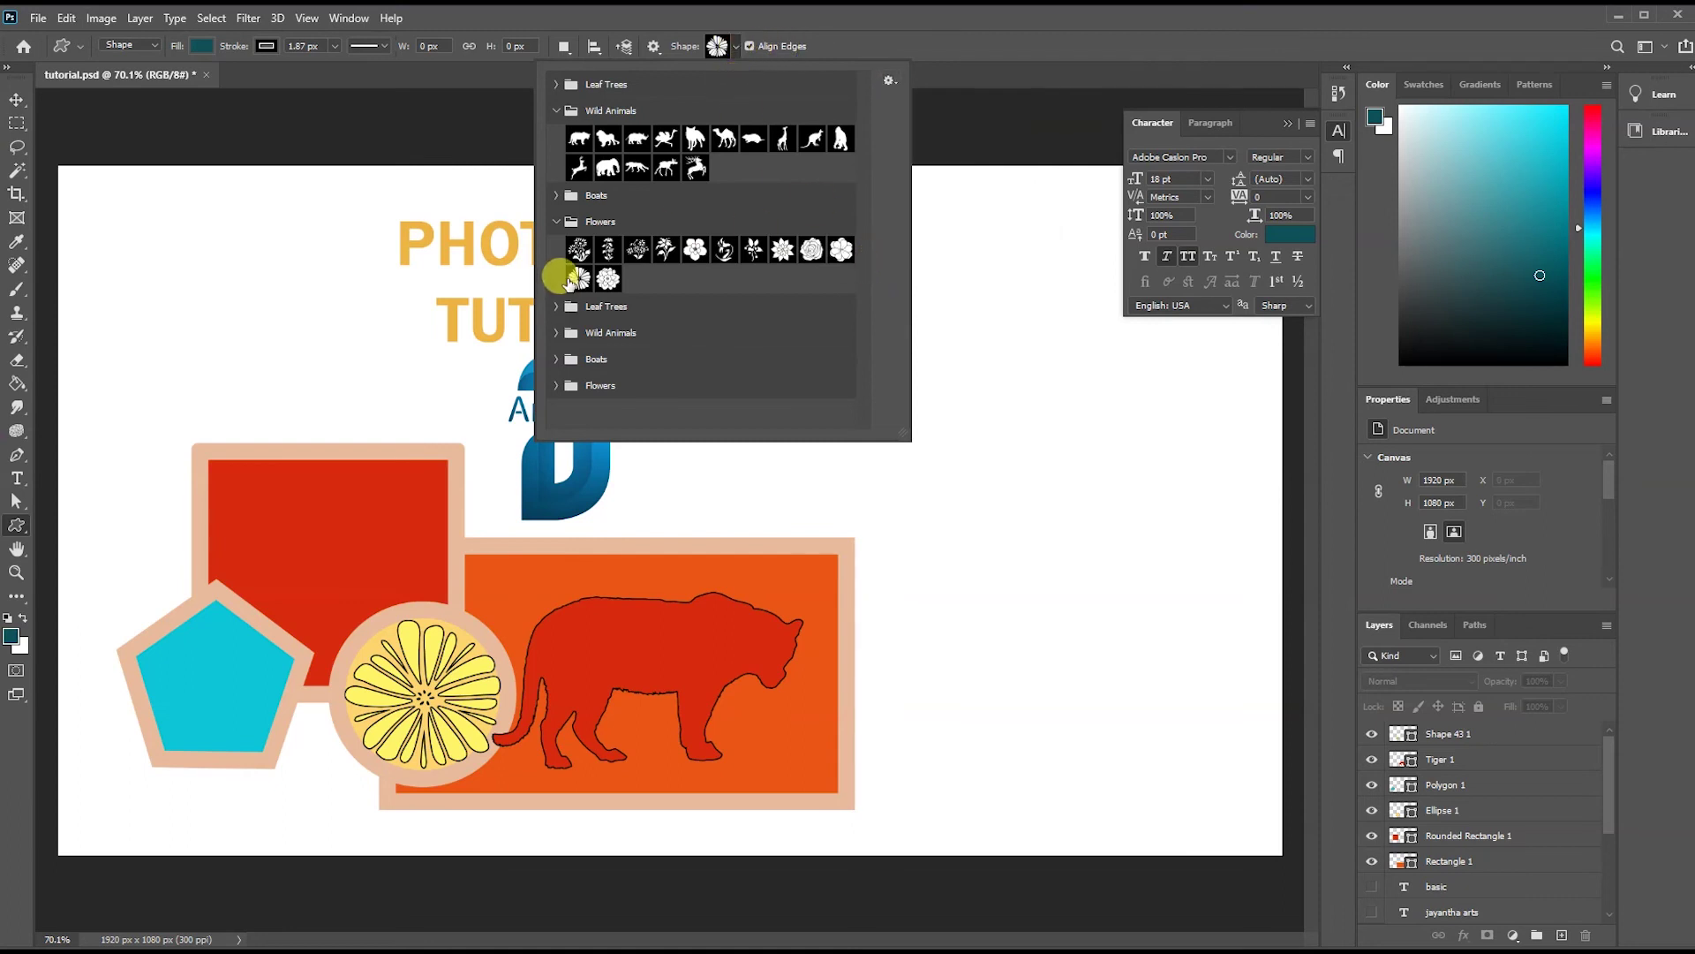
left_click(554, 221)
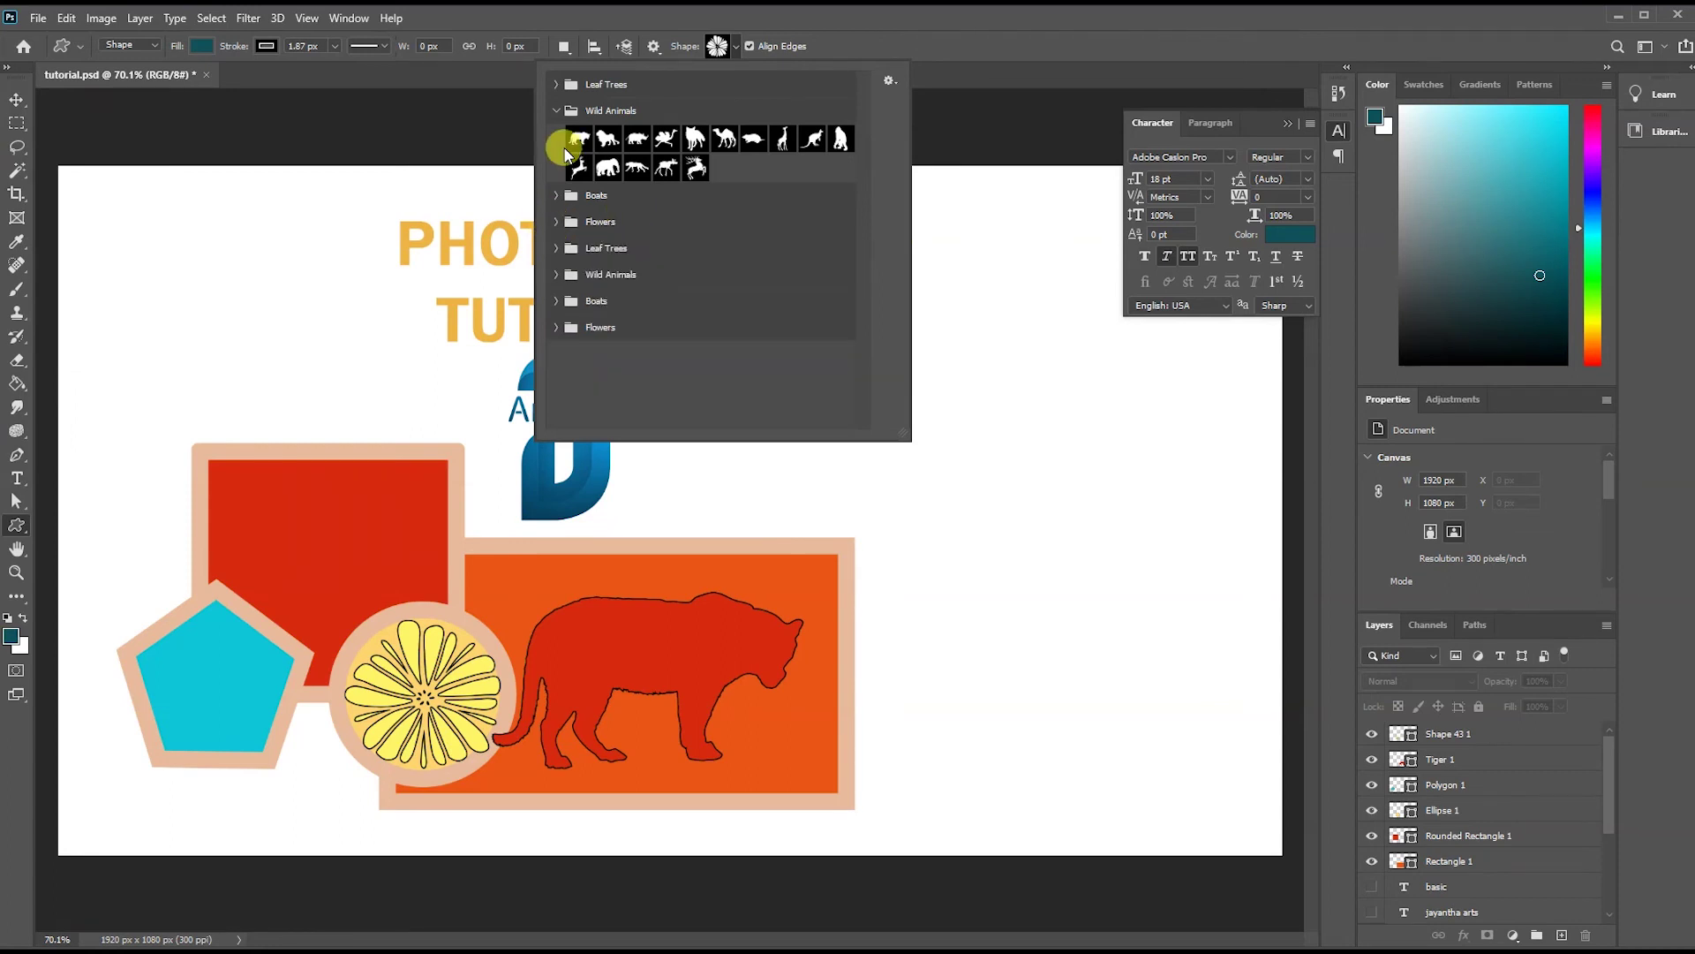
left_click(555, 250)
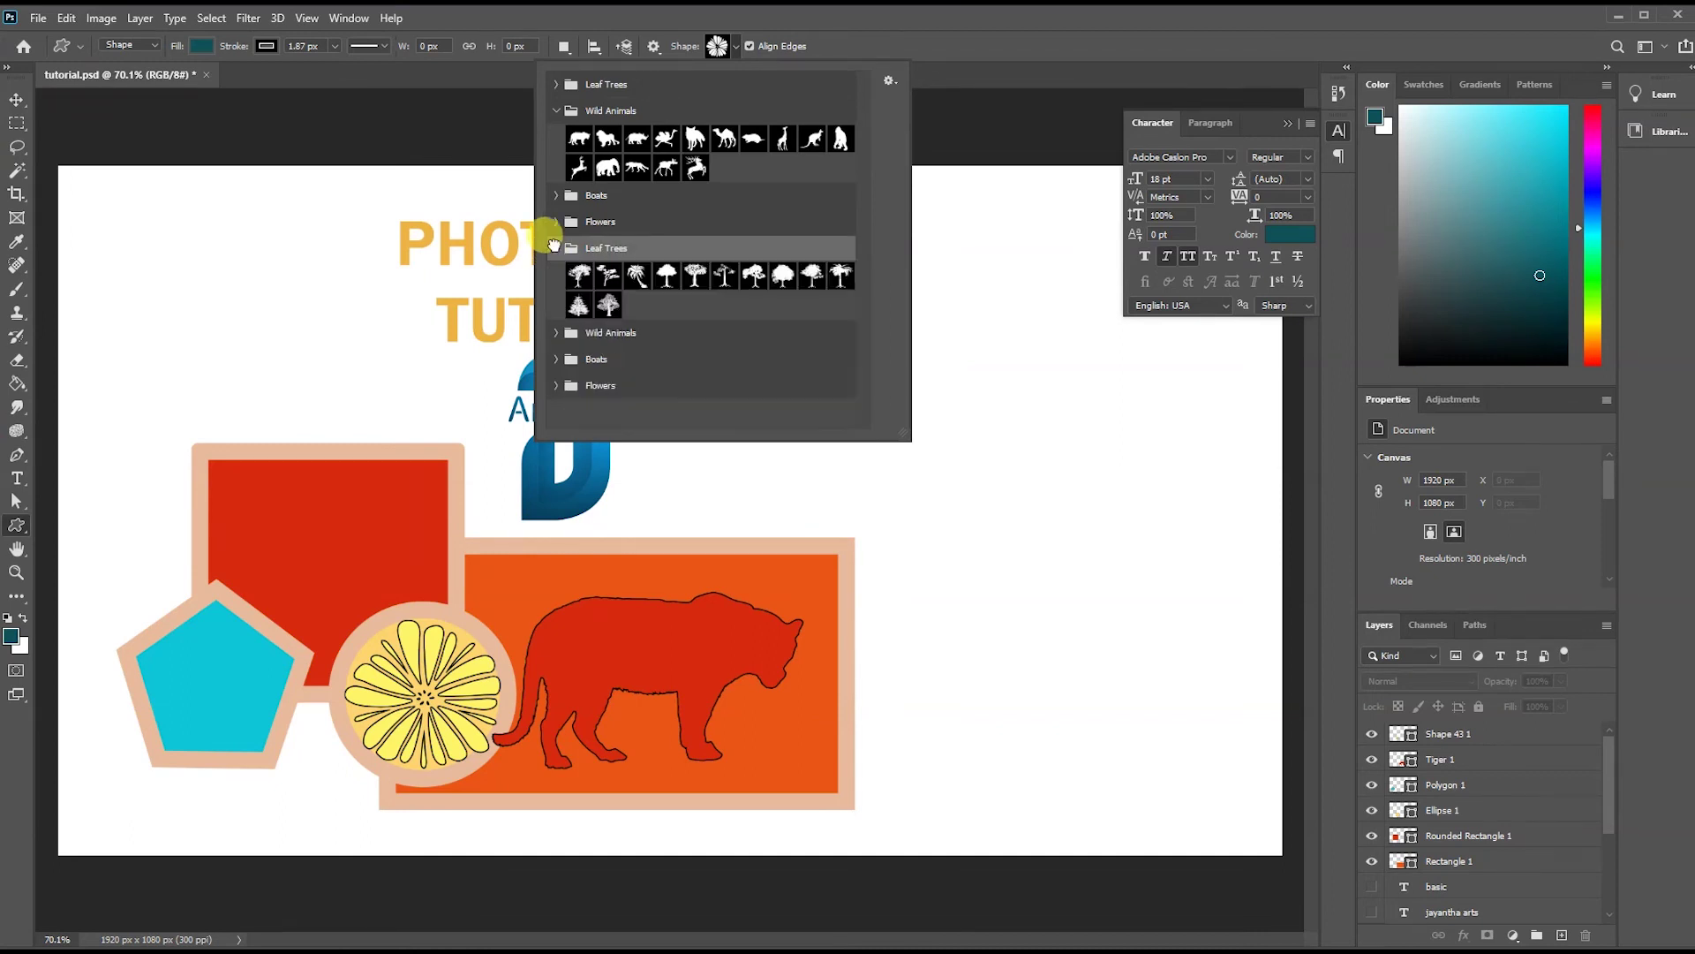
double_click(658, 270)
mouse_move(848, 492)
left_mouse_down()
mouse_move(1018, 643)
mouse_move(1033, 746)
left_mouse_up()
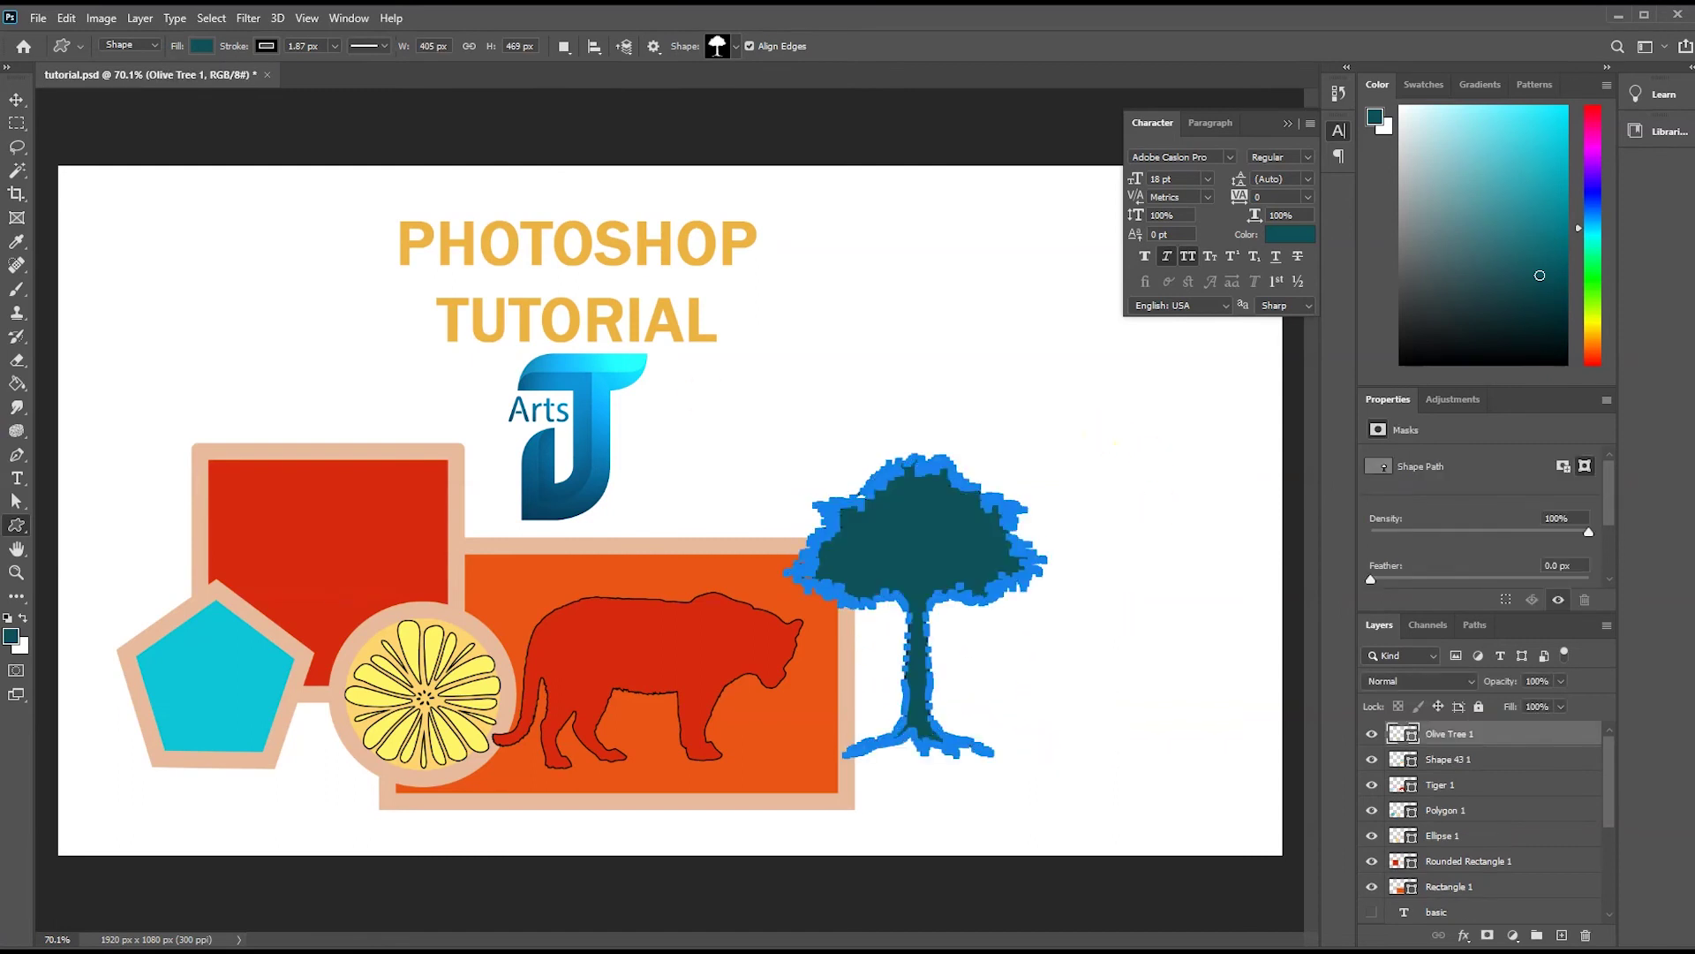
Fill the tree purple and move it up level with the logo.
left_click(201, 45)
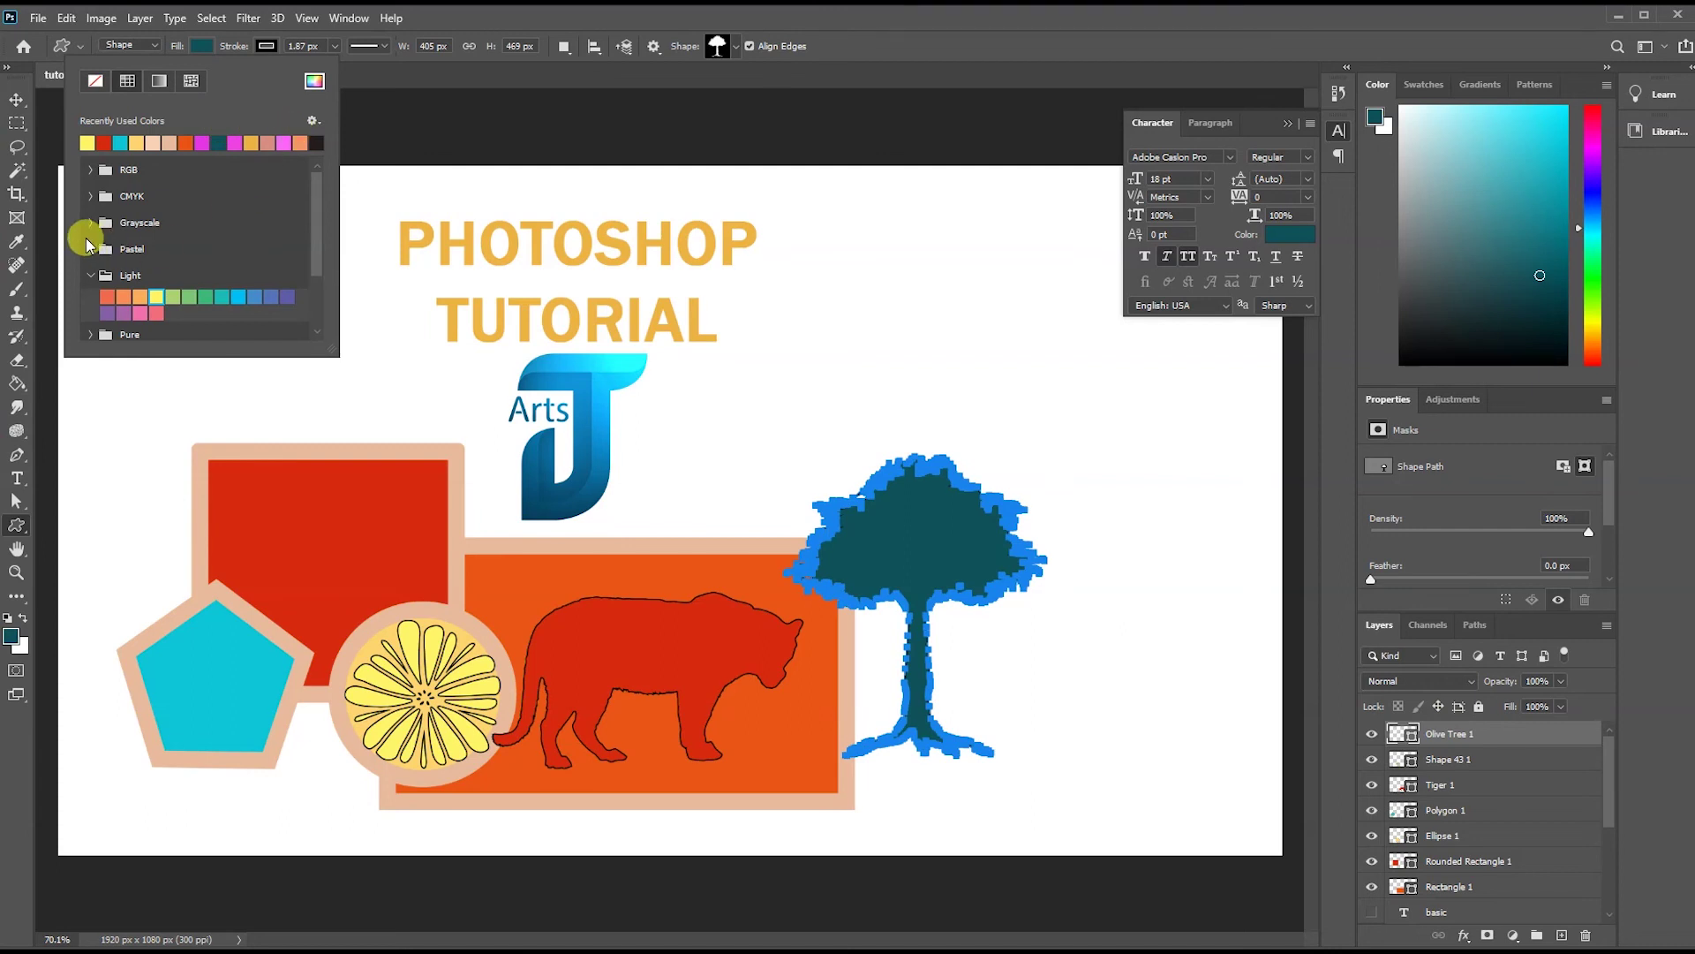
left_click(124, 313)
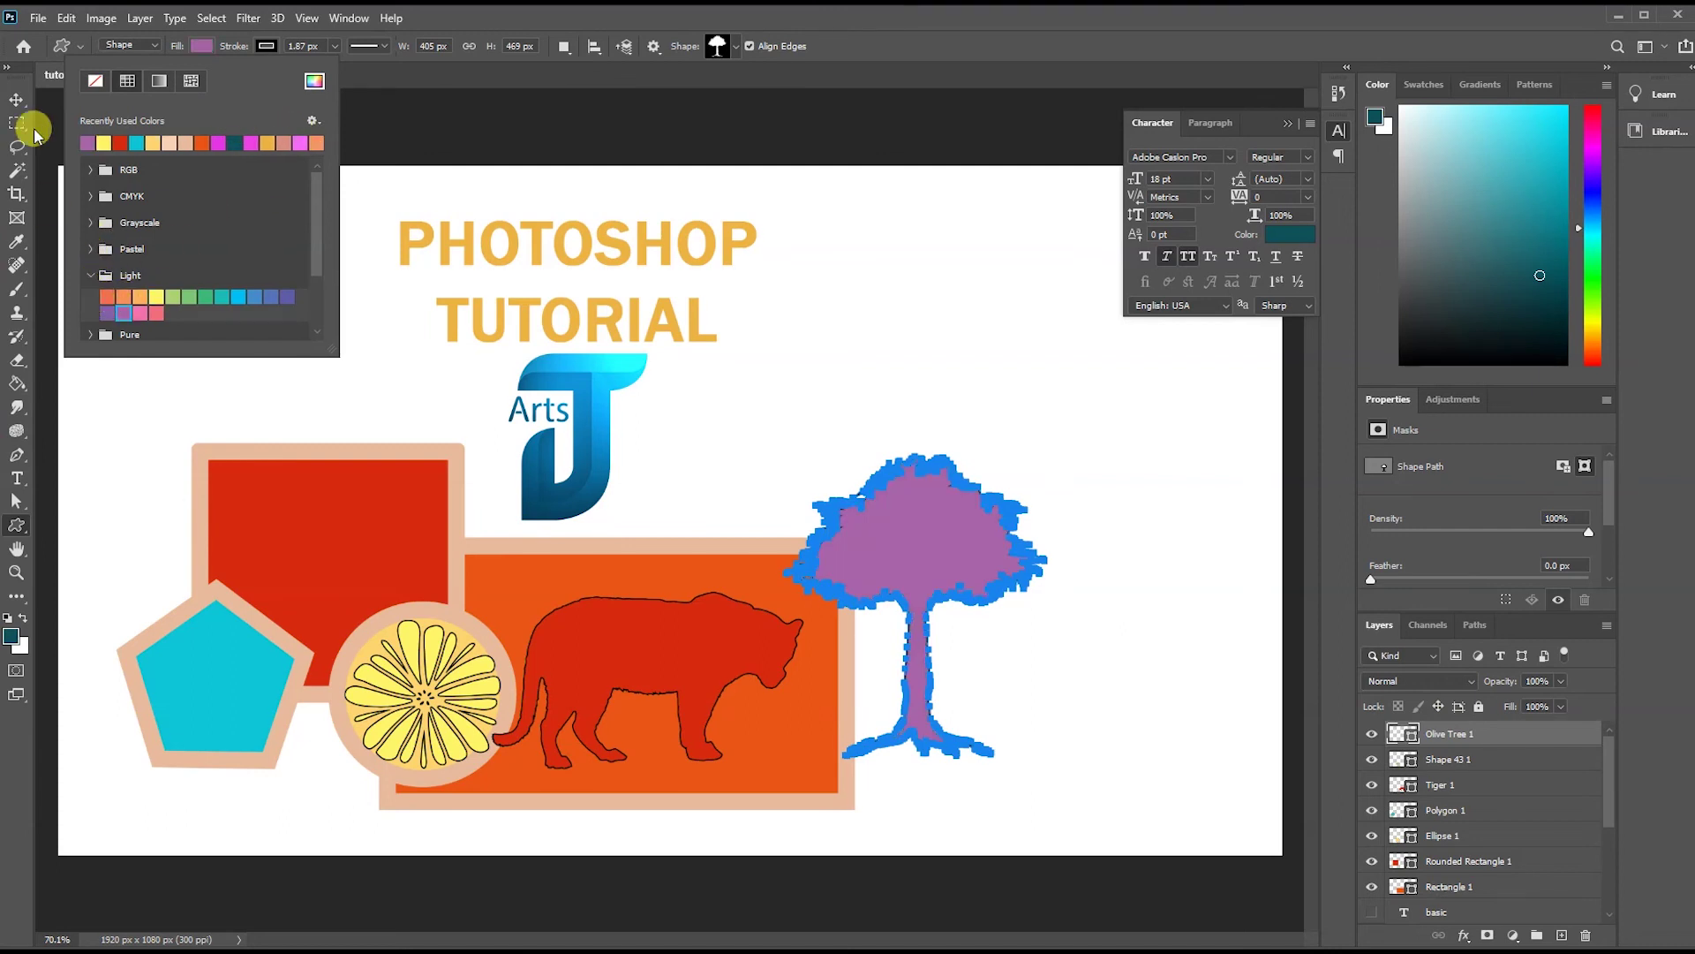
left_click(16, 99)
left_click_drag(908, 549, 950, 395)
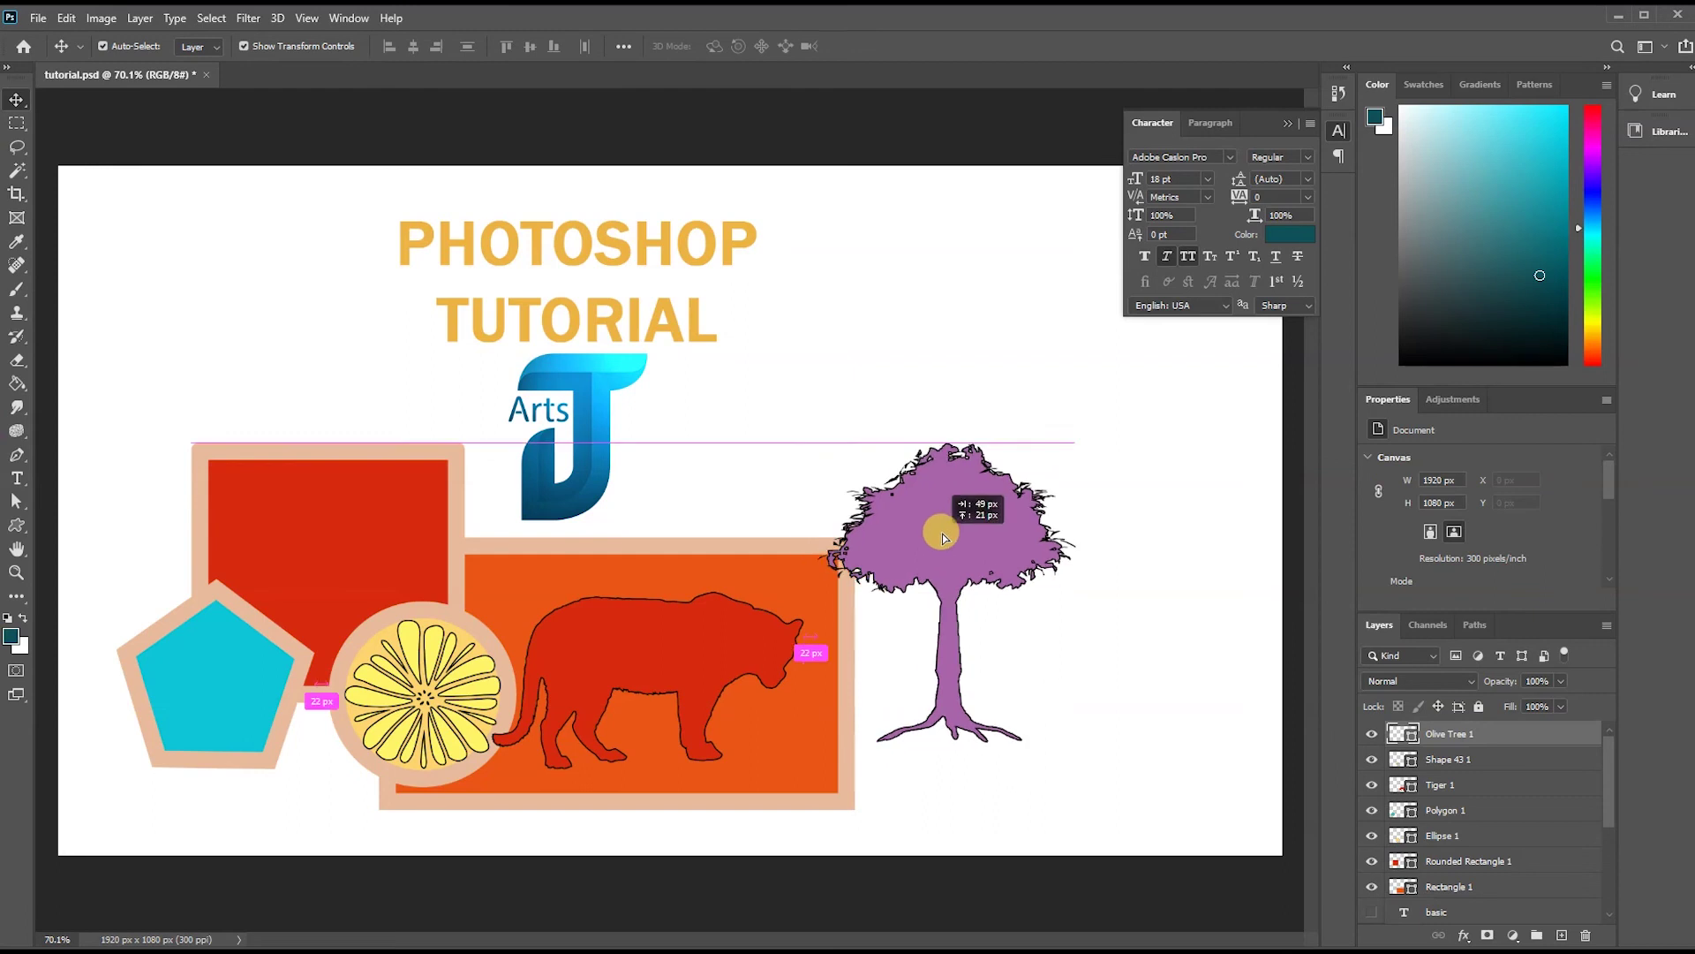
left_click(1192, 550)
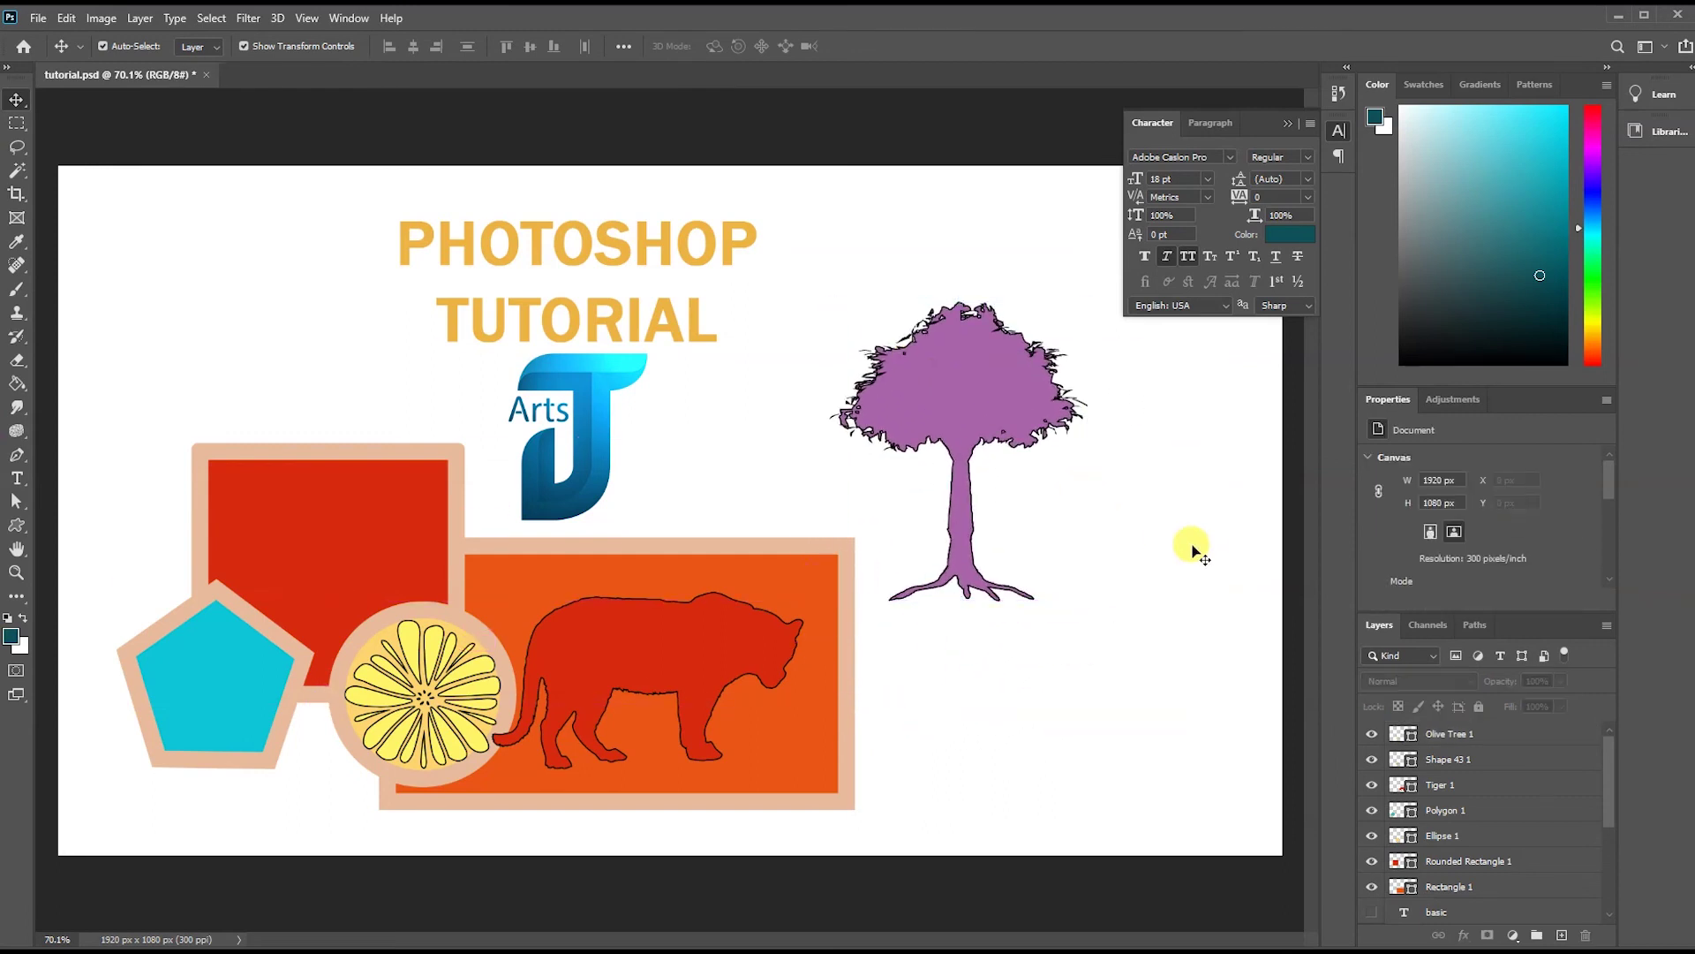
left_click(18, 550)
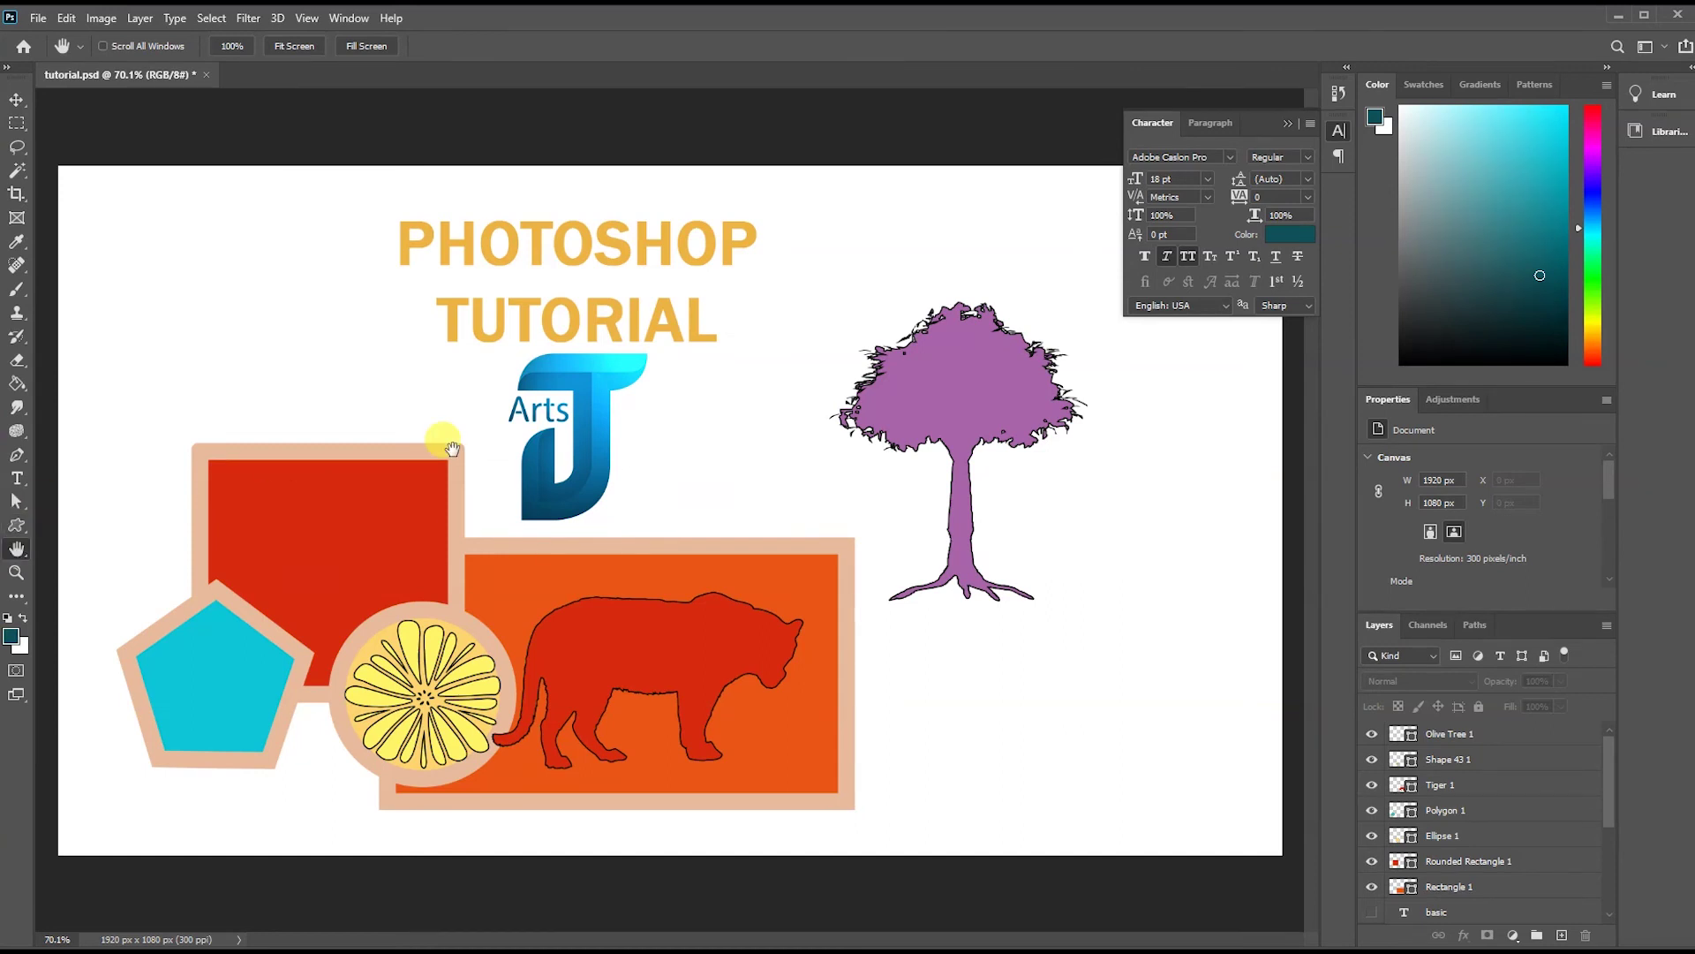
scroll(459, 455, "up", 1)
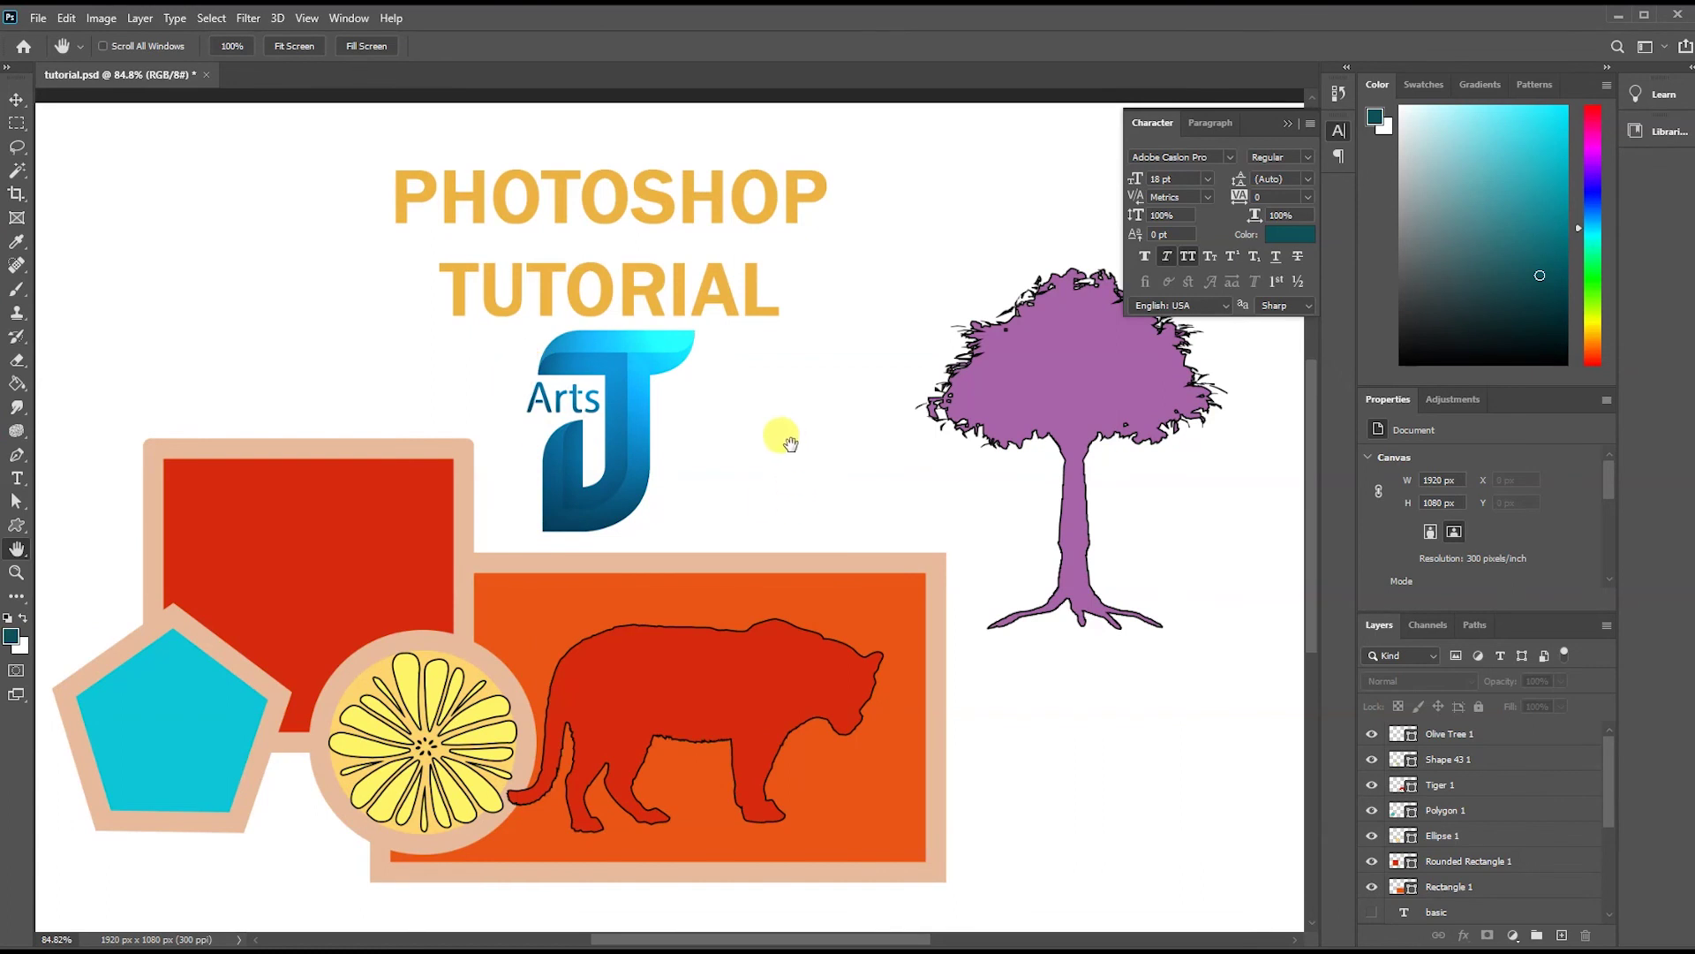
left_click_drag(746, 410, 570, 490)
scroll(662, 398, "down", 1)
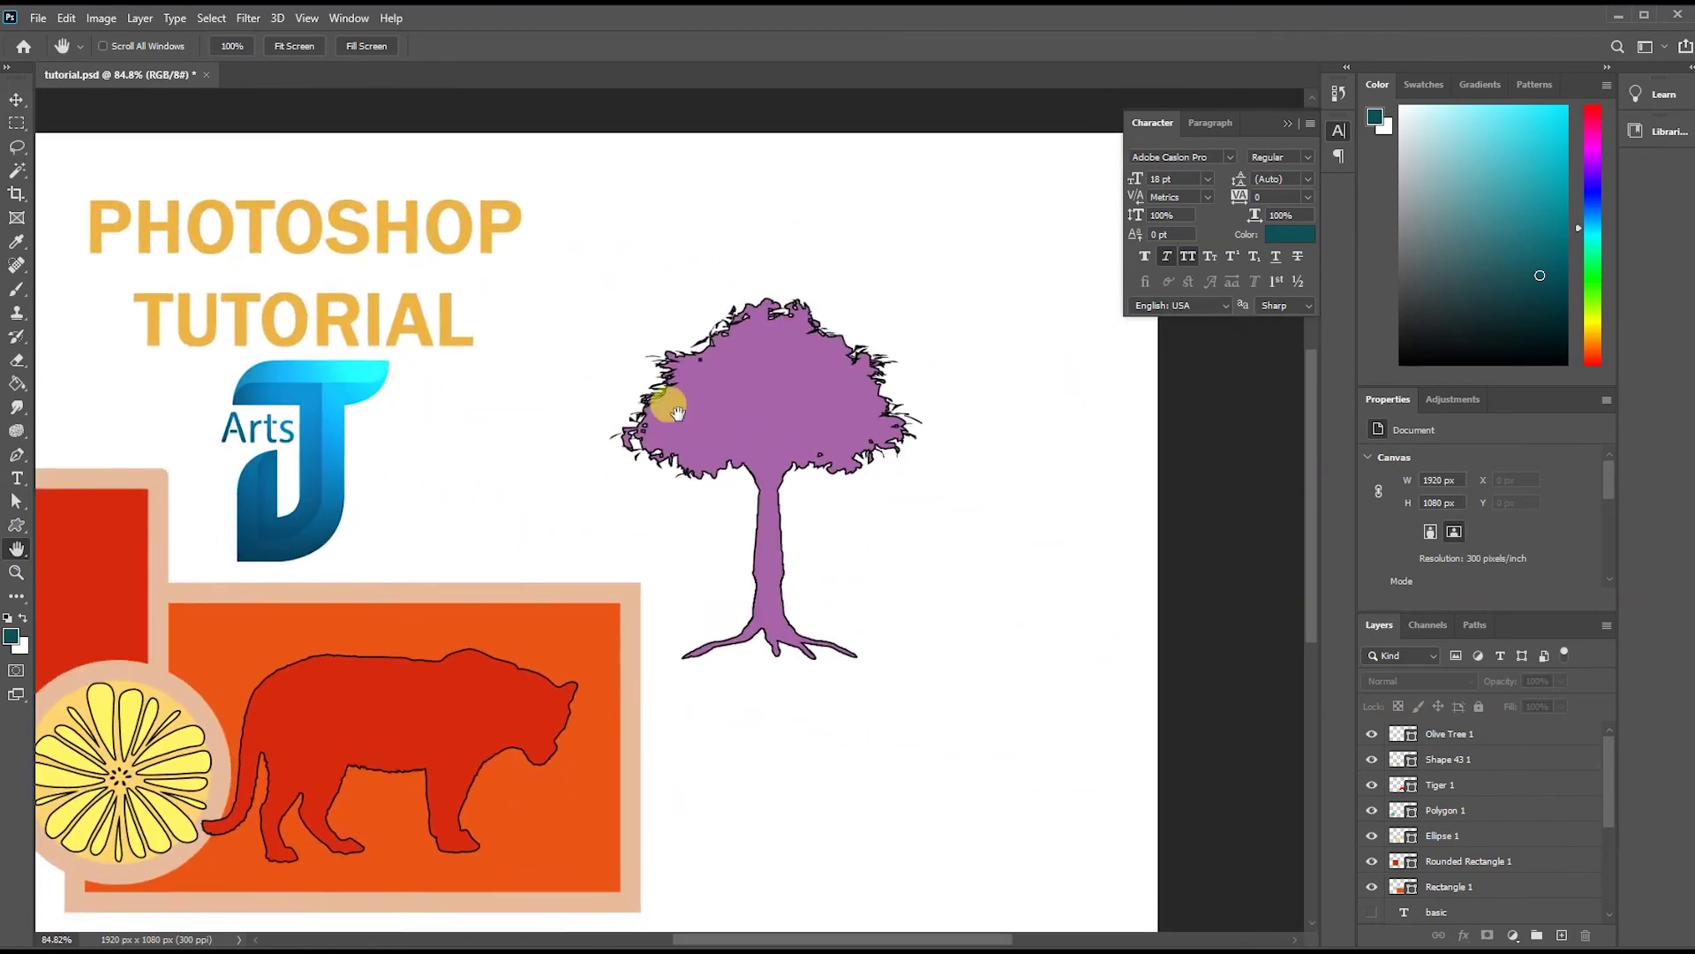
scroll(856, 358, "up", 4)
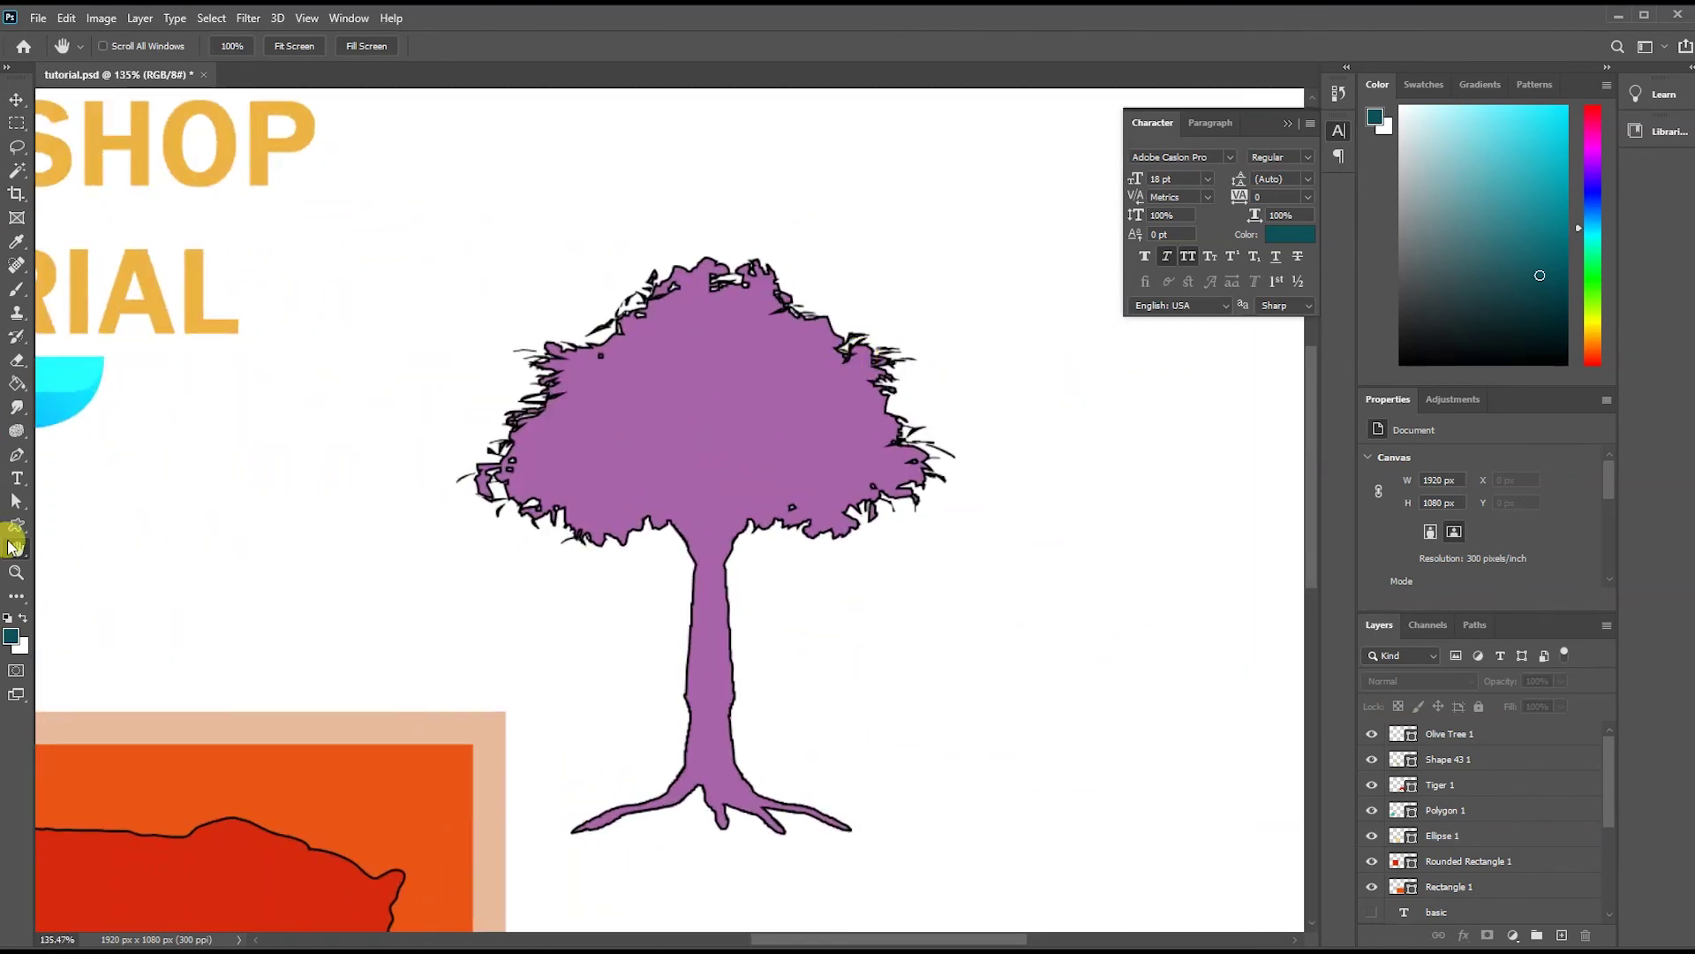
left_click_drag(720, 443, 1053, 447)
scroll(891, 680, "down", 5)
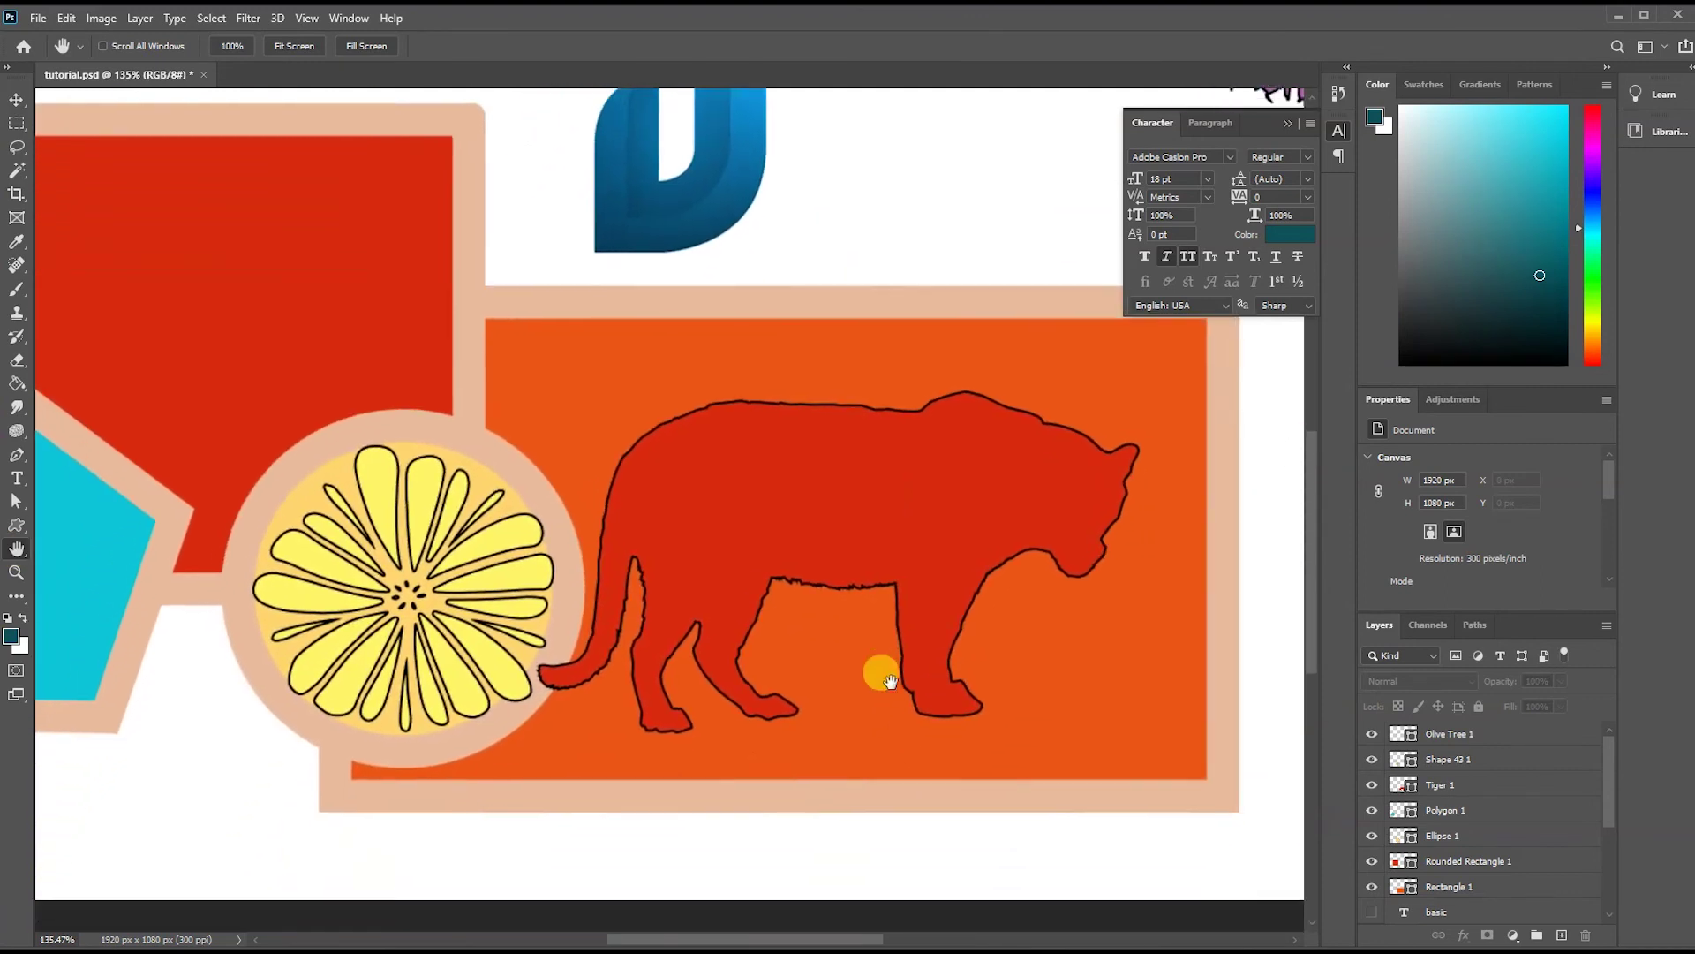
scroll(890, 680, "down", 5)
scroll(390, 329, "up", 5)
scroll(389, 329, "left", 5)
left_click_drag(390, 329, 492, 556)
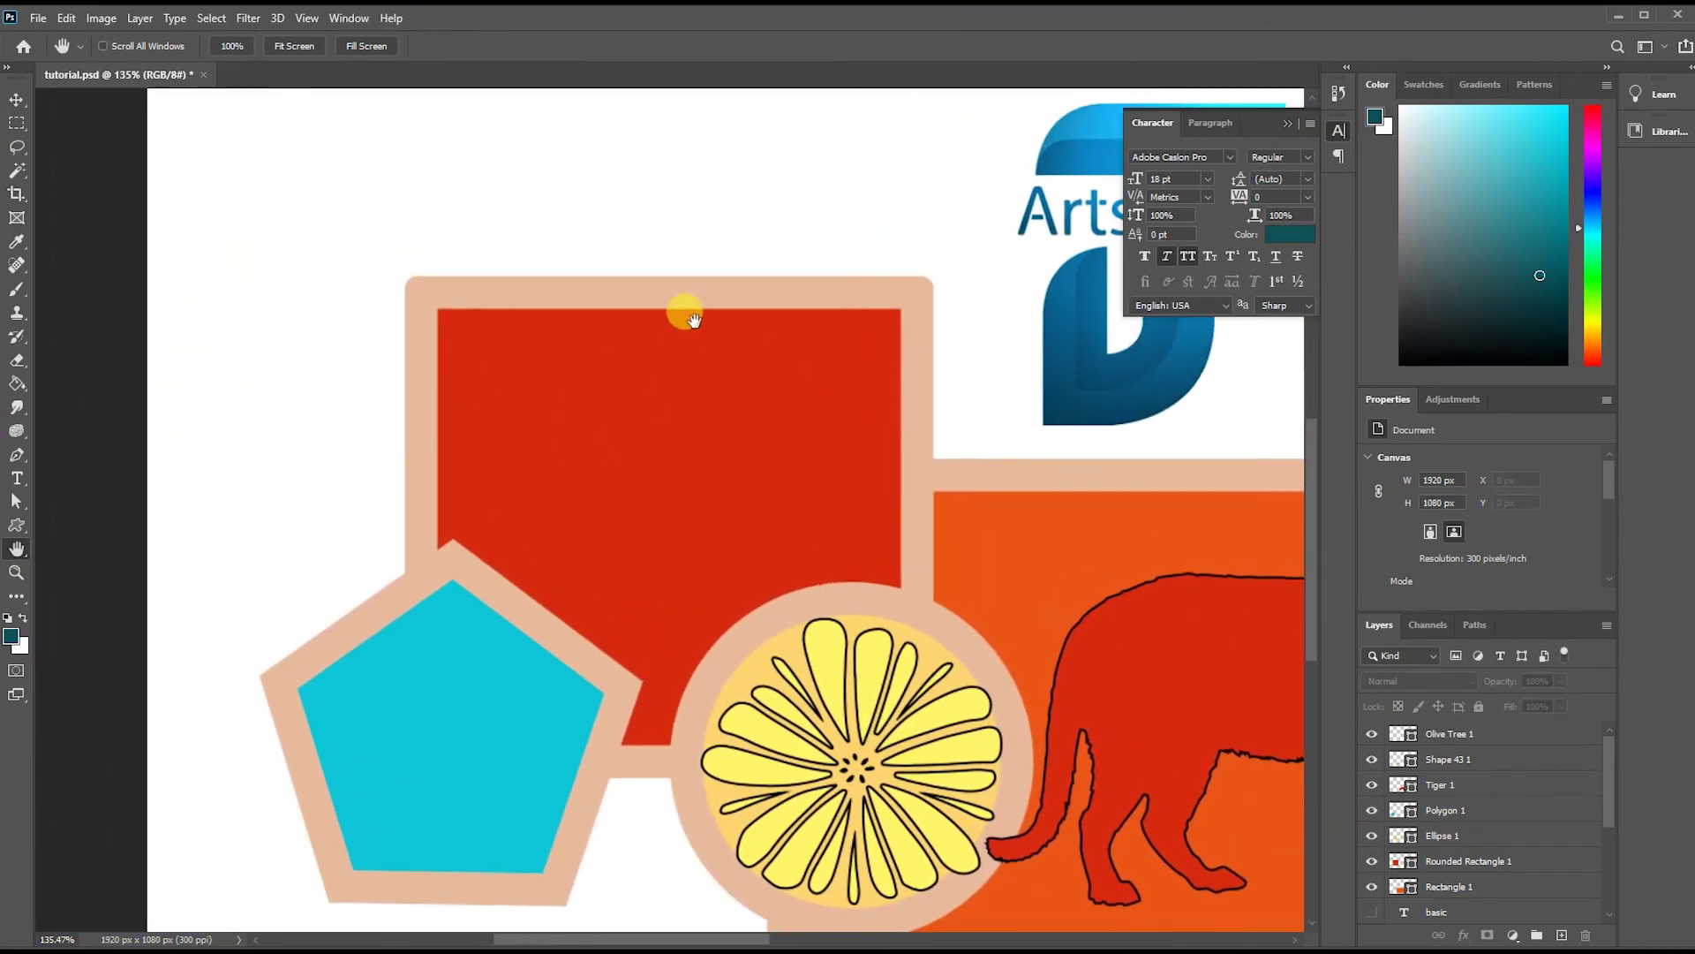
scroll(574, 353, "up", 2)
scroll(574, 353, "right", 2)
scroll(409, 485, "right", 4)
scroll(409, 485, "down", 2)
scroll(429, 477, "down", 3)
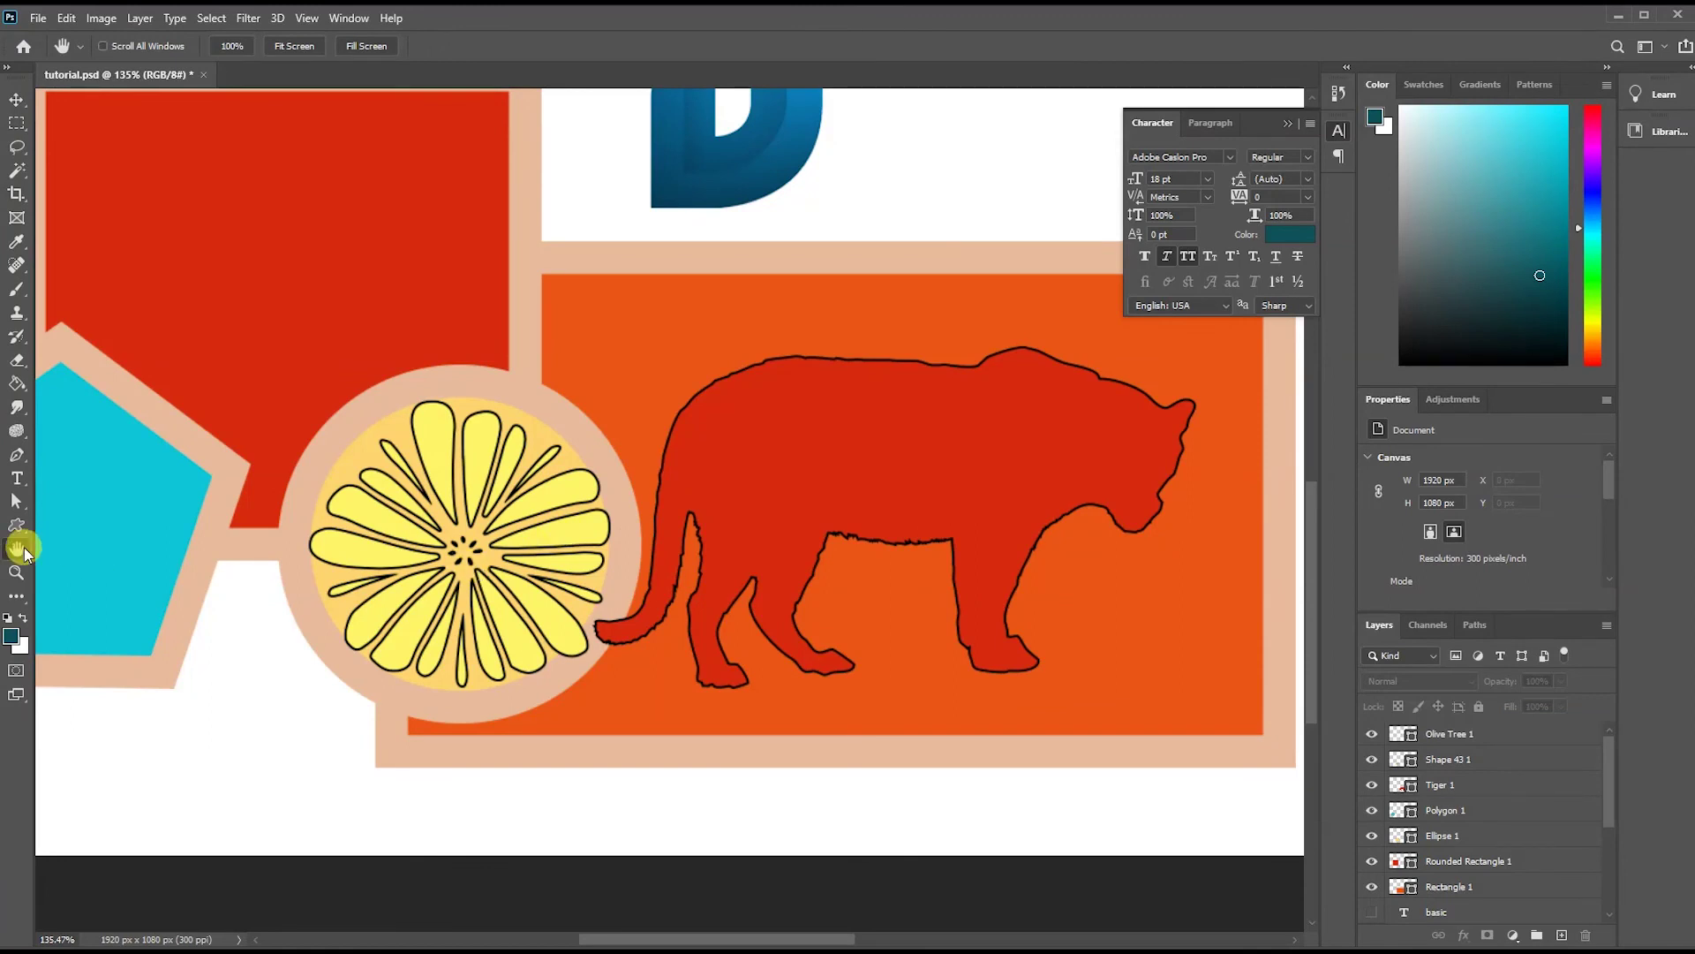
mouse_move(437, 488)
left_mouse_down()
mouse_move(606, 550)
mouse_move(530, 575)
mouse_move(795, 227)
mouse_move(647, 698)
left_mouse_up()
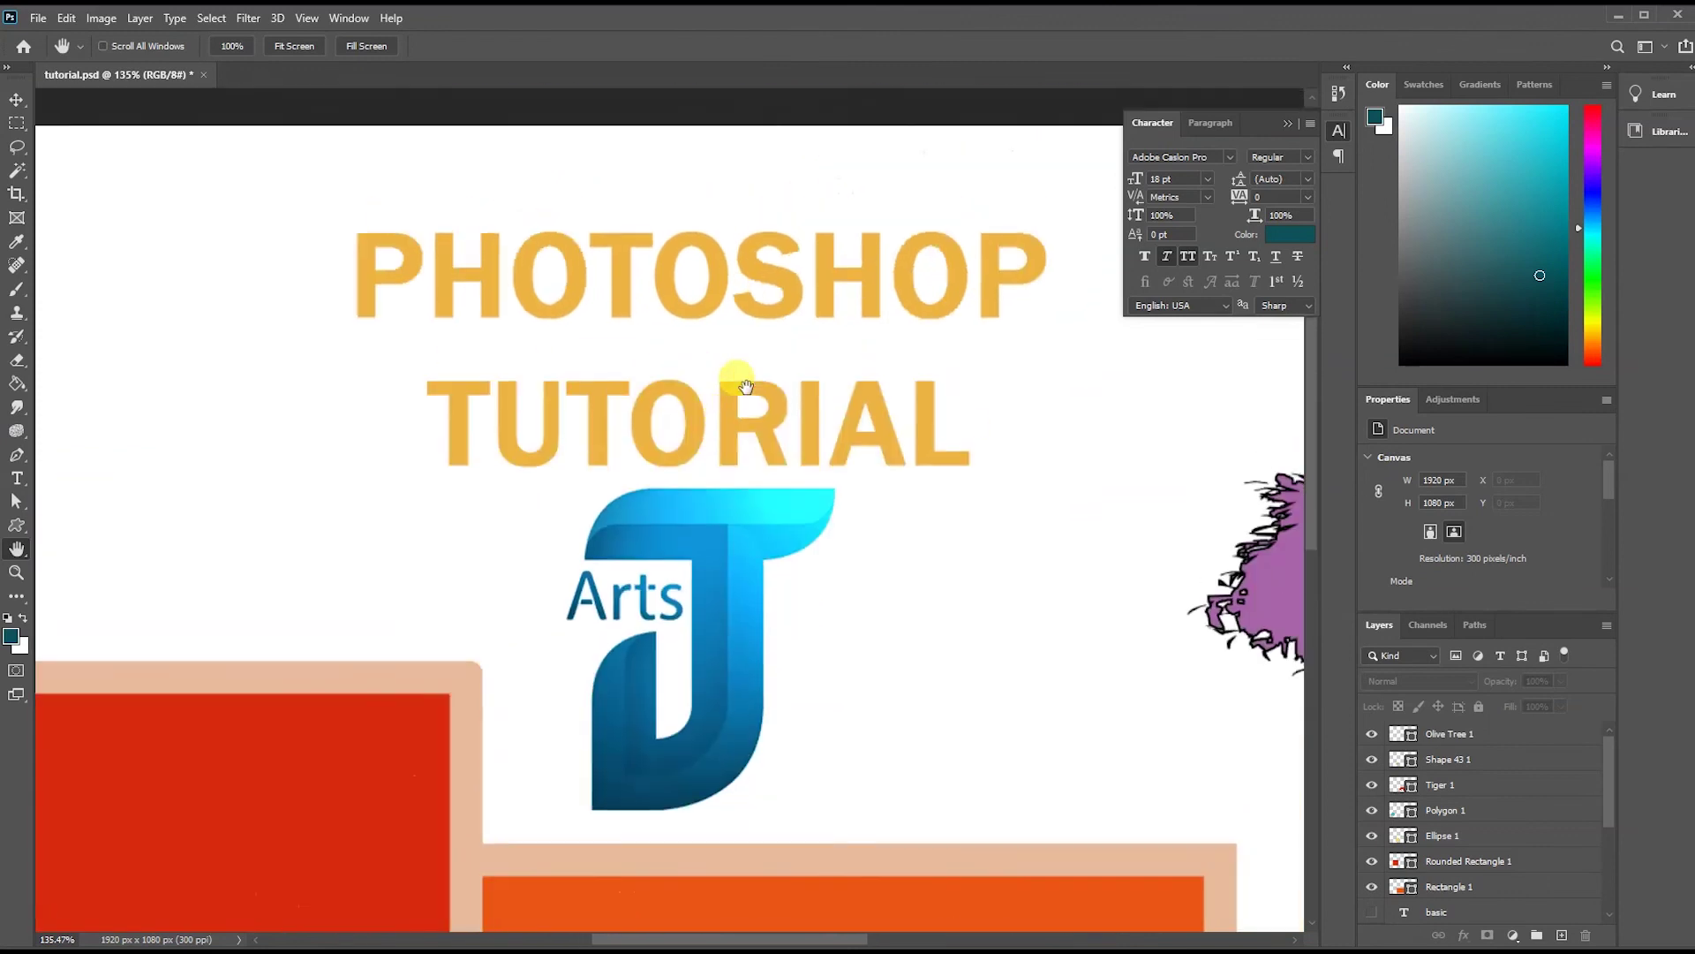
left_click_drag(492, 555, 615, 378)
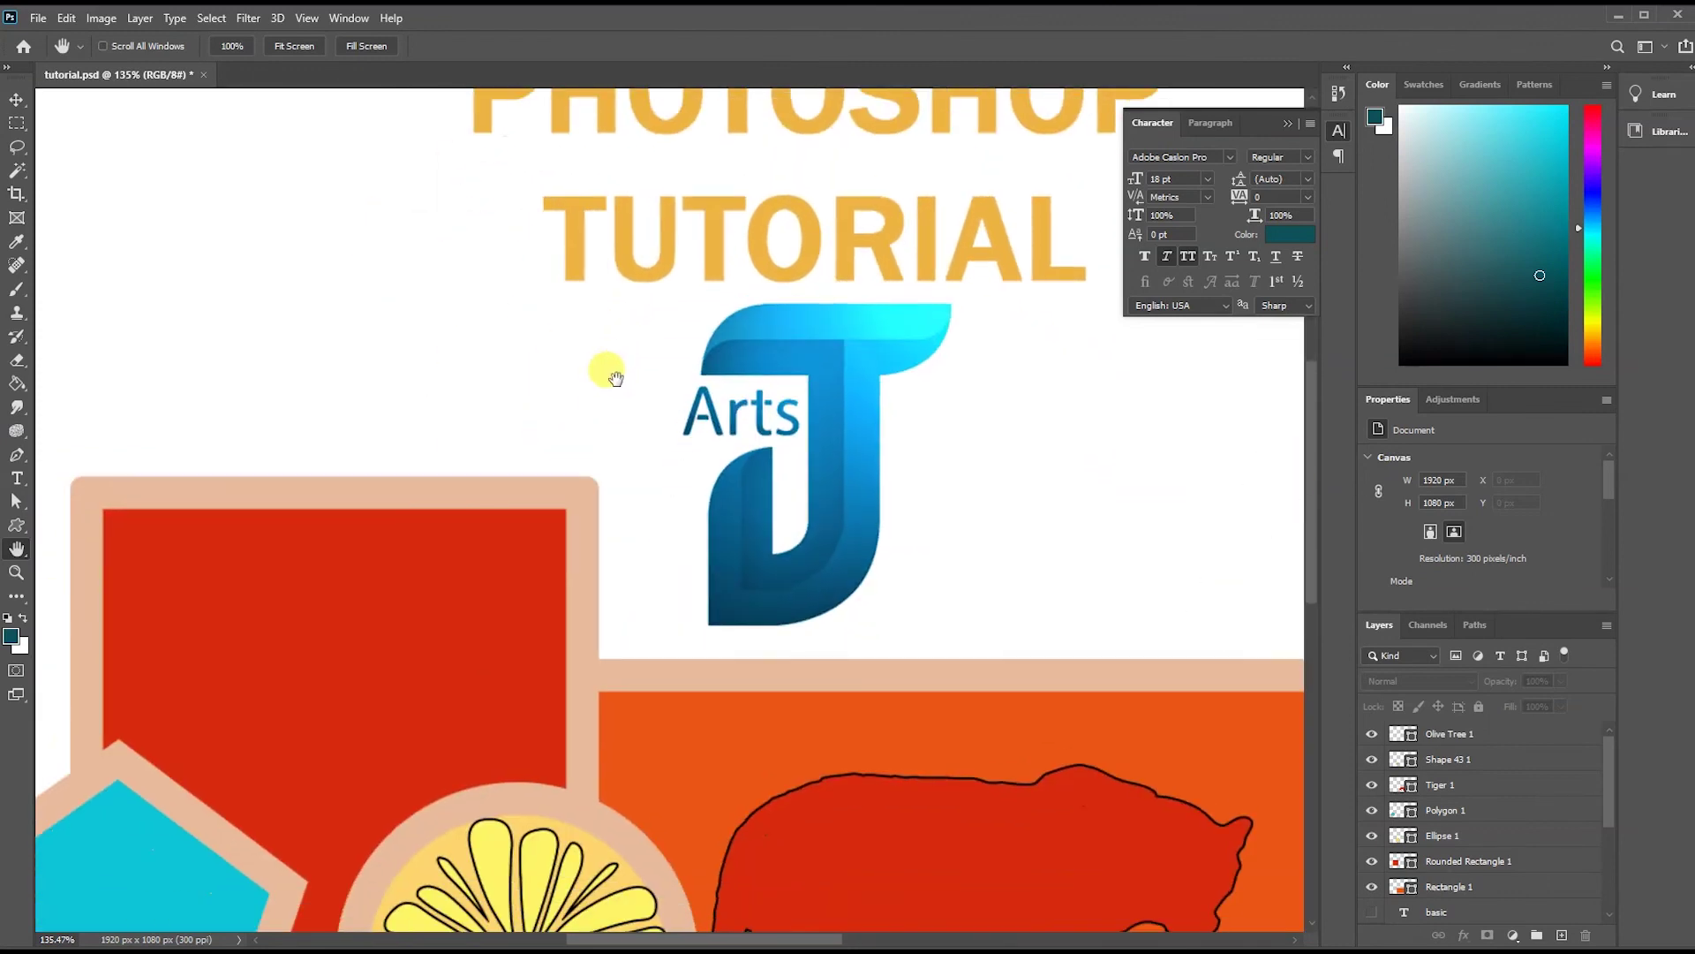
left_click(15, 574)
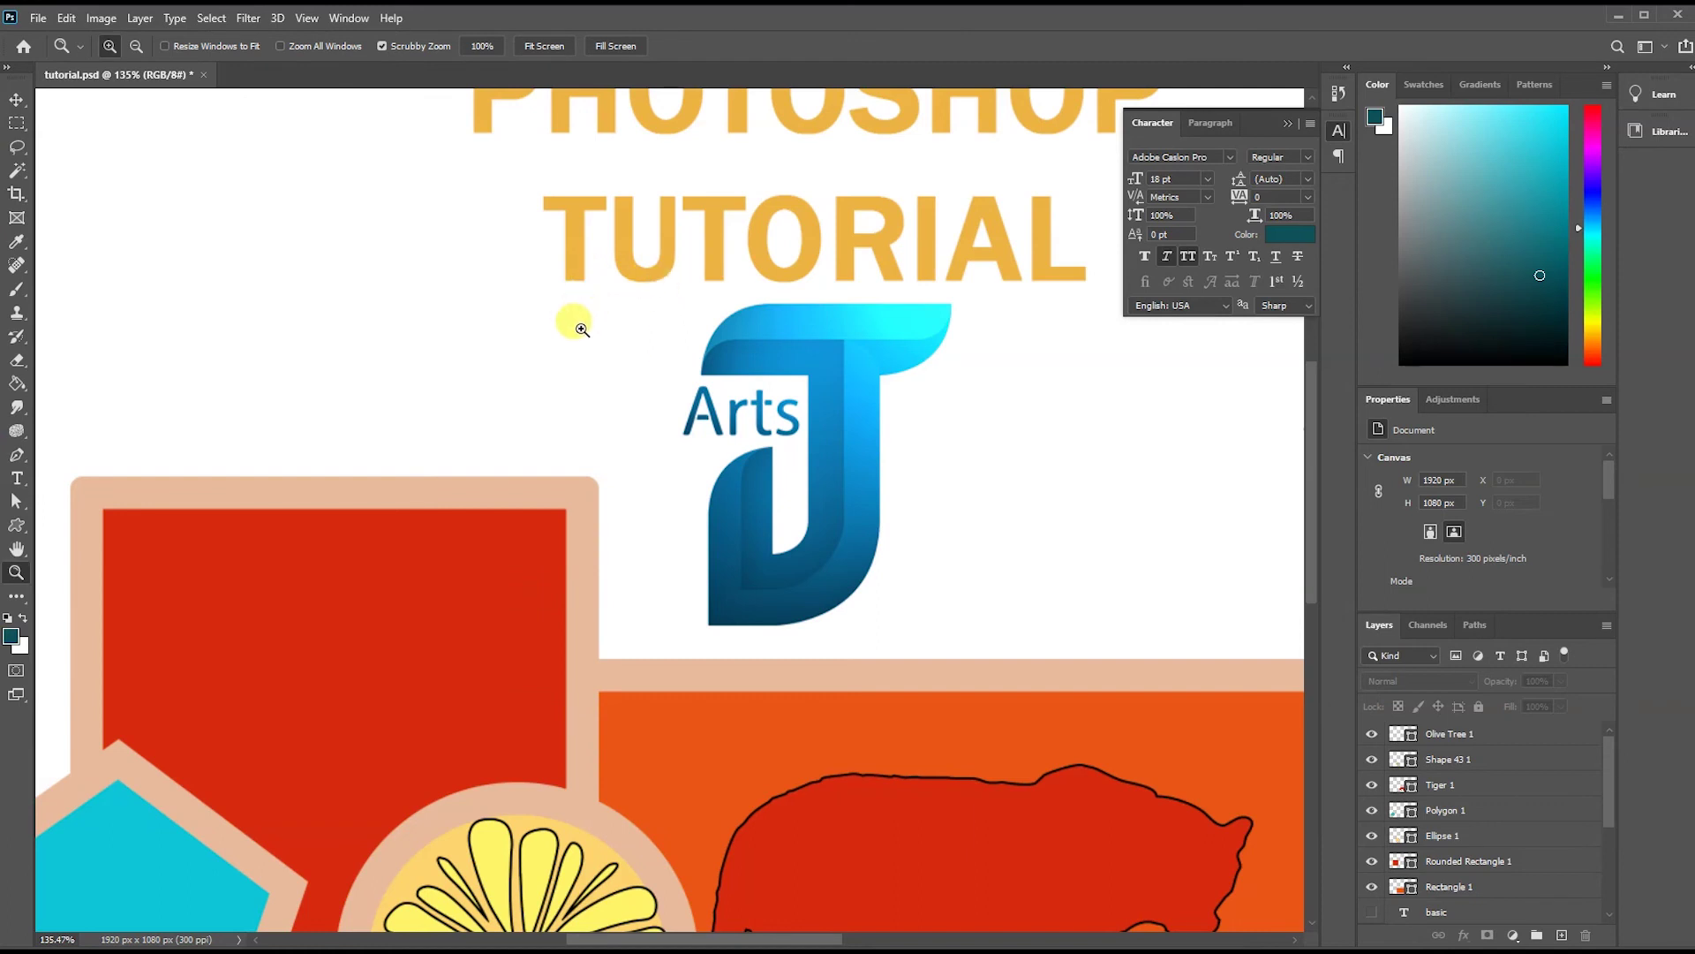
left_click(582, 330)
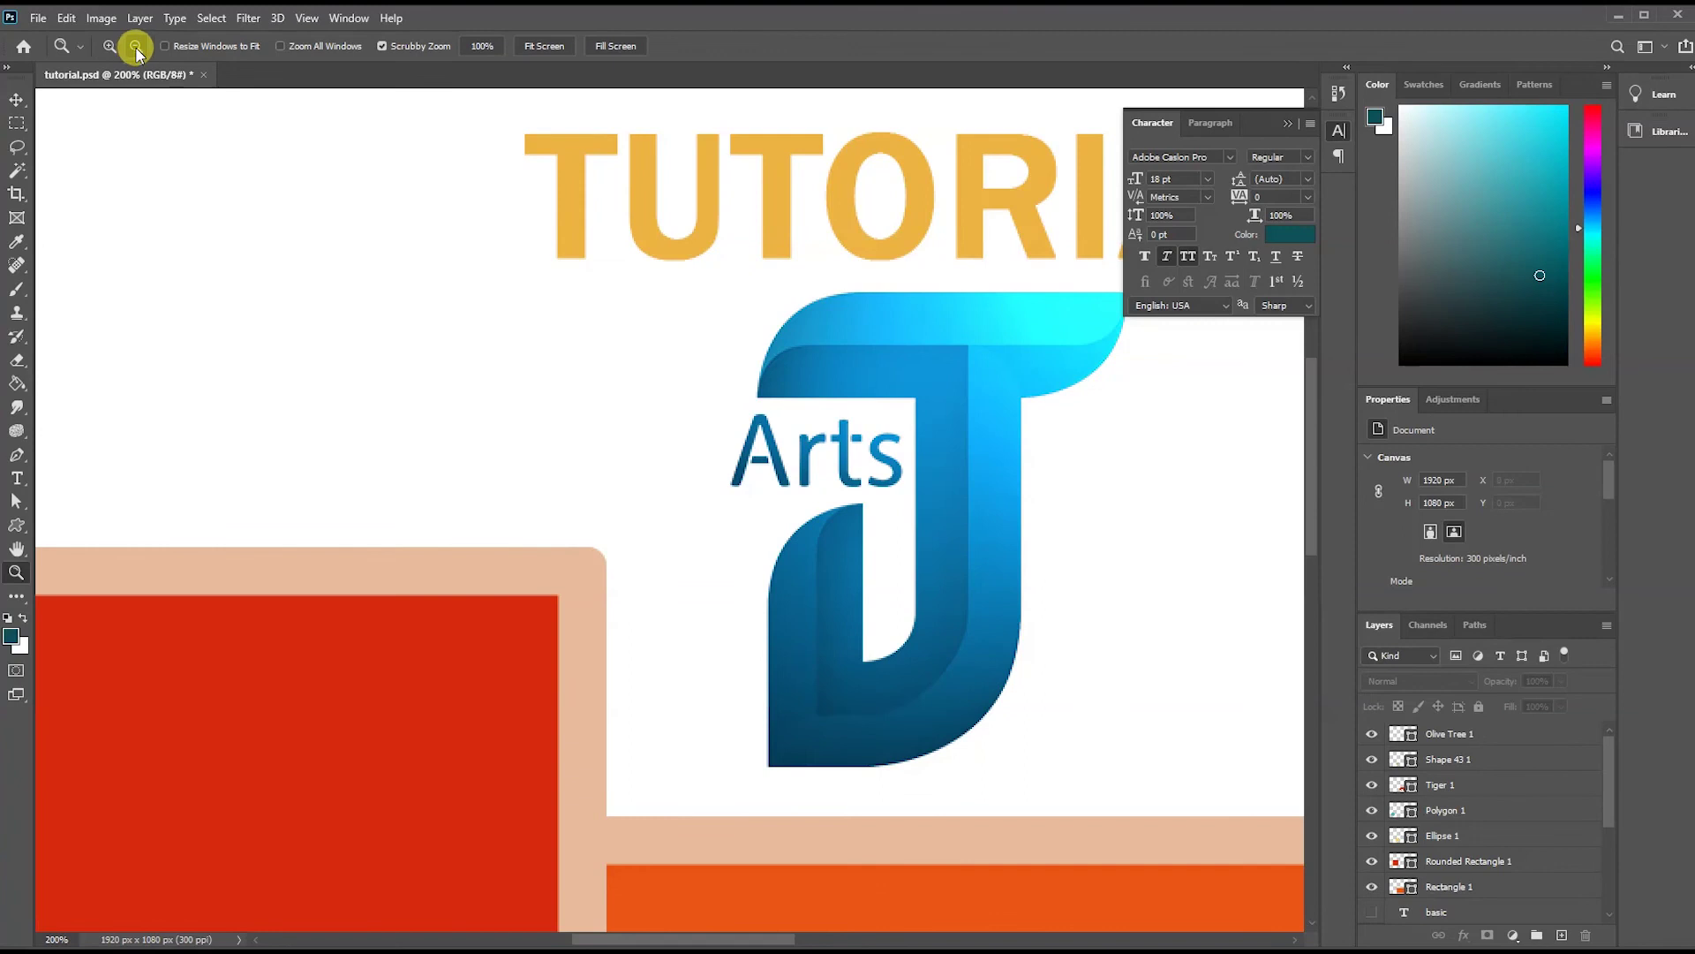
left_click(545, 490)
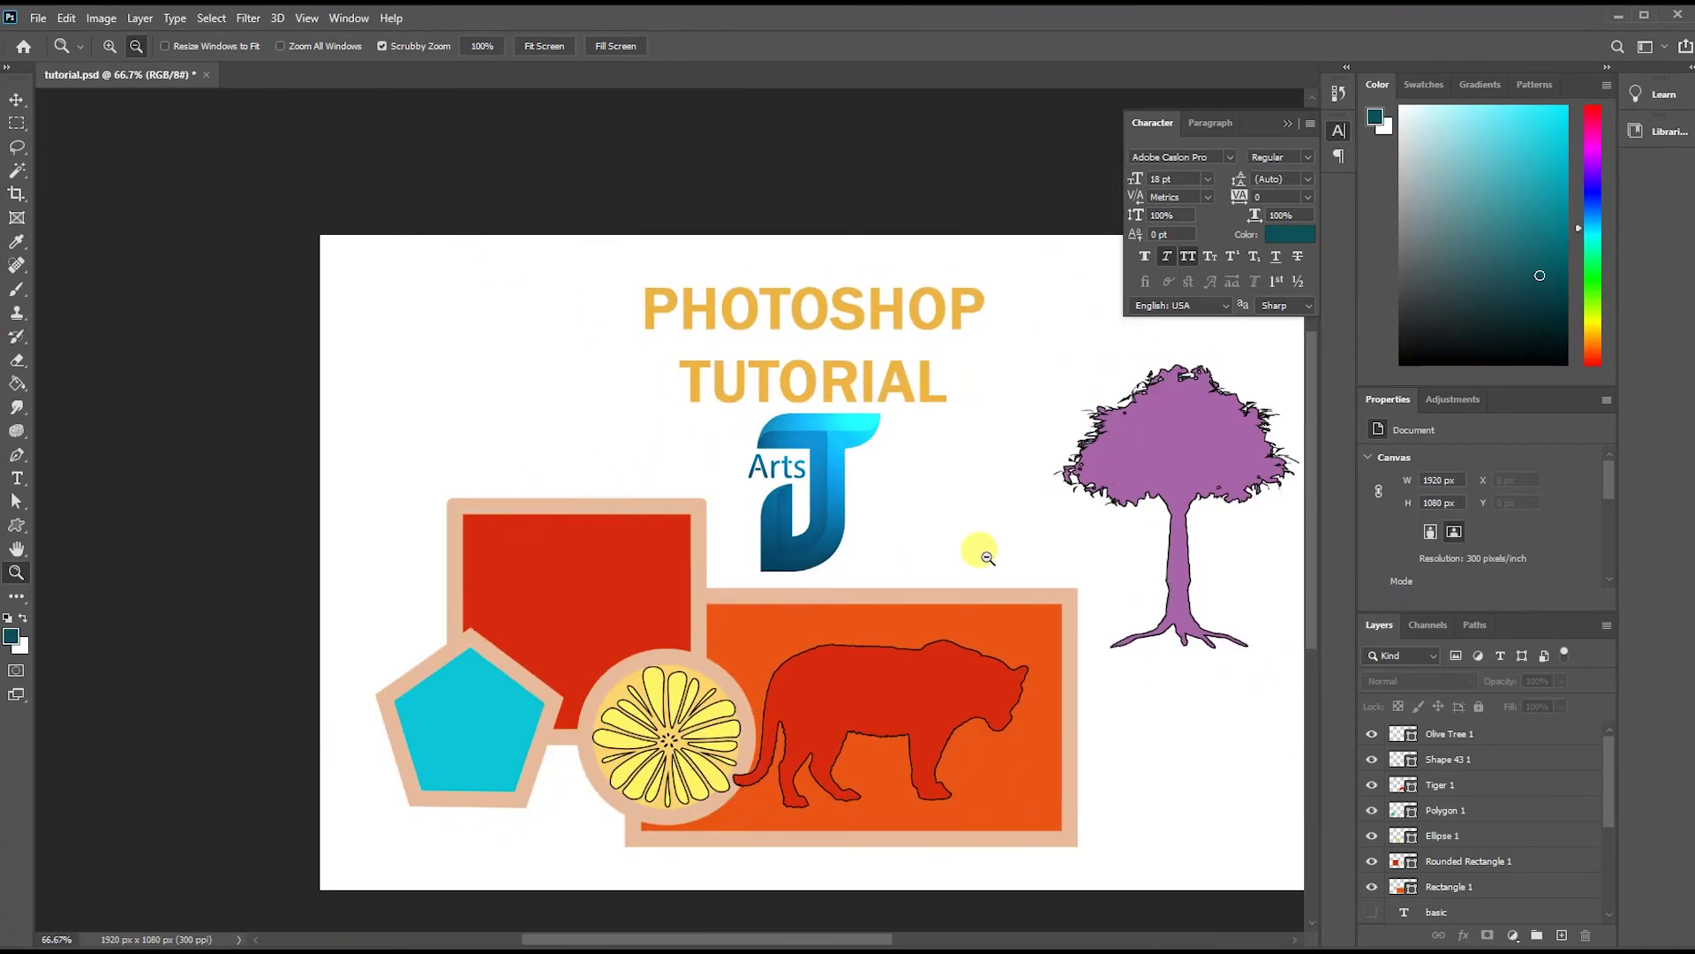
left_click(110, 46)
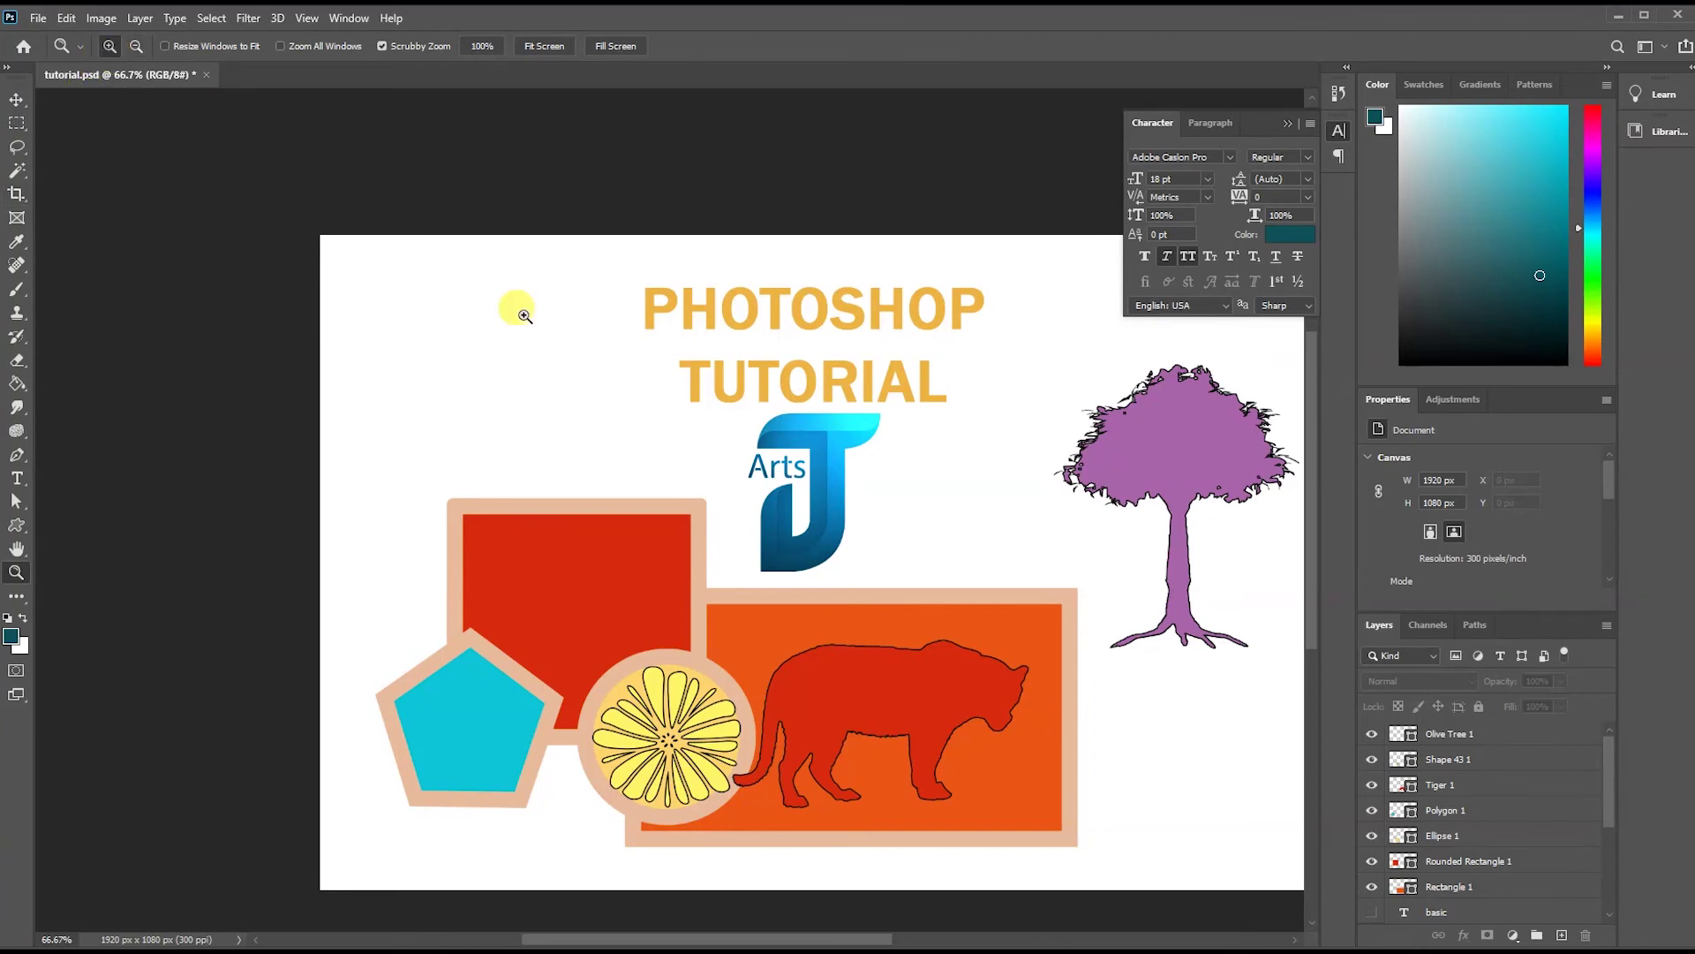
mouse_move(698, 376)
left_mouse_down()
mouse_move(855, 488)
mouse_move(1071, 409)
left_mouse_up()
mouse_move(961, 411)
left_mouse_down()
mouse_move(1056, 412)
mouse_move(1048, 453)
mouse_move(870, 434)
left_mouse_up()
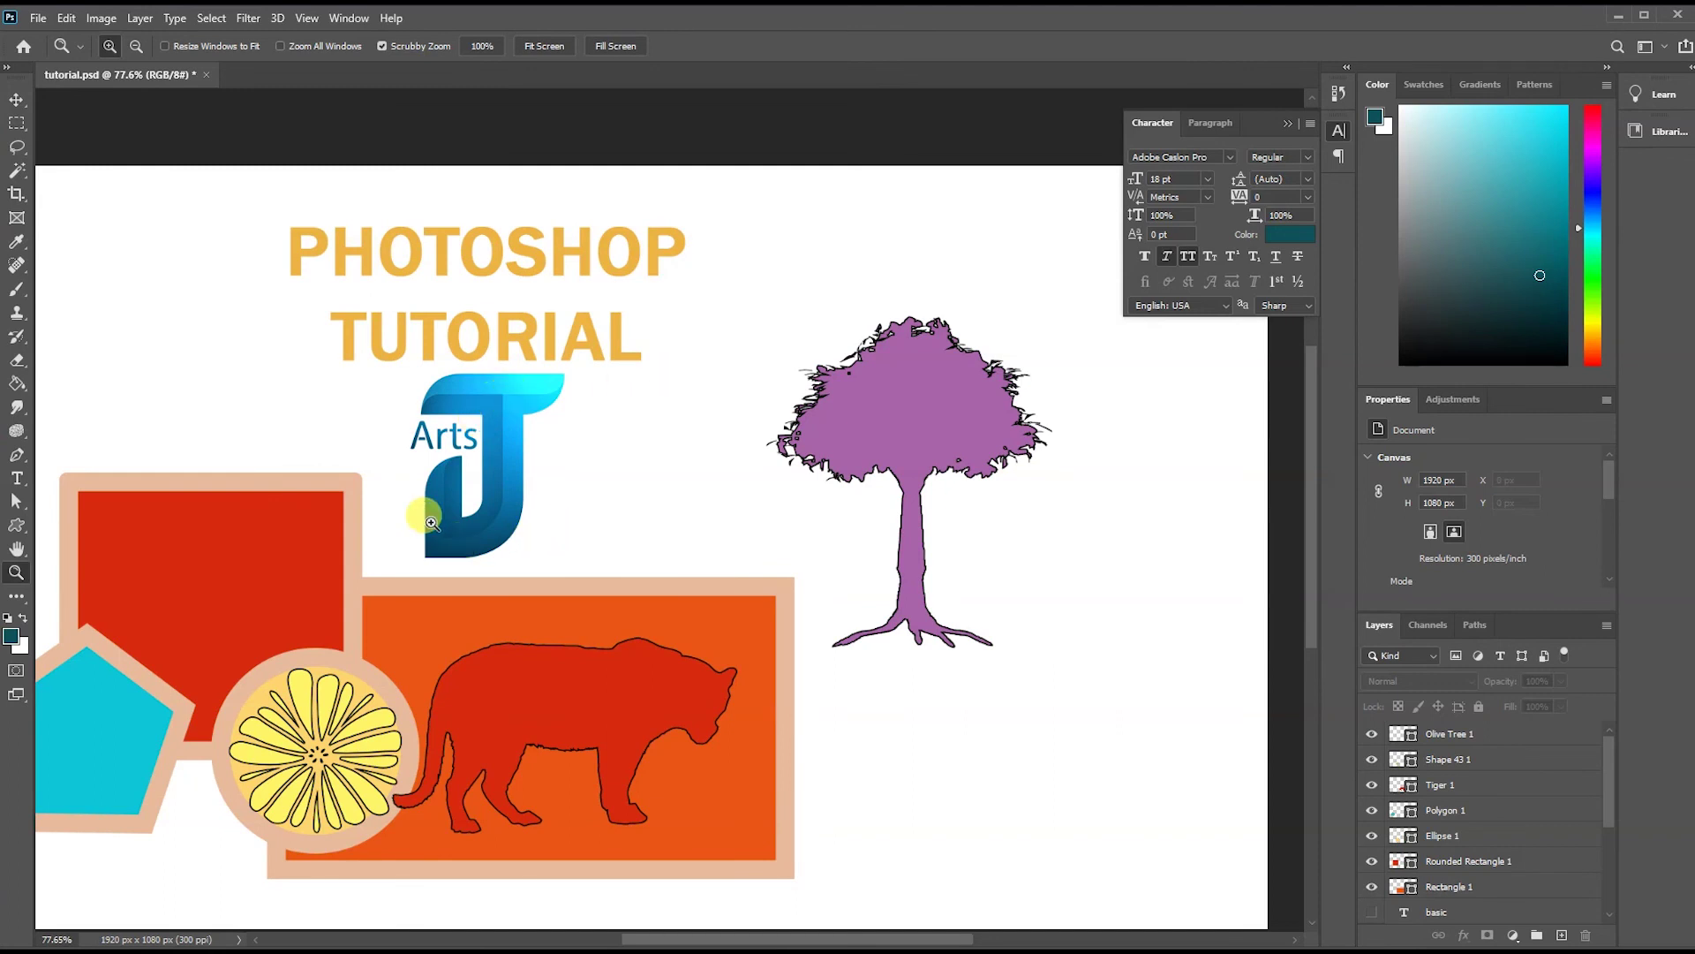
left_click_drag(432, 523, 418, 567)
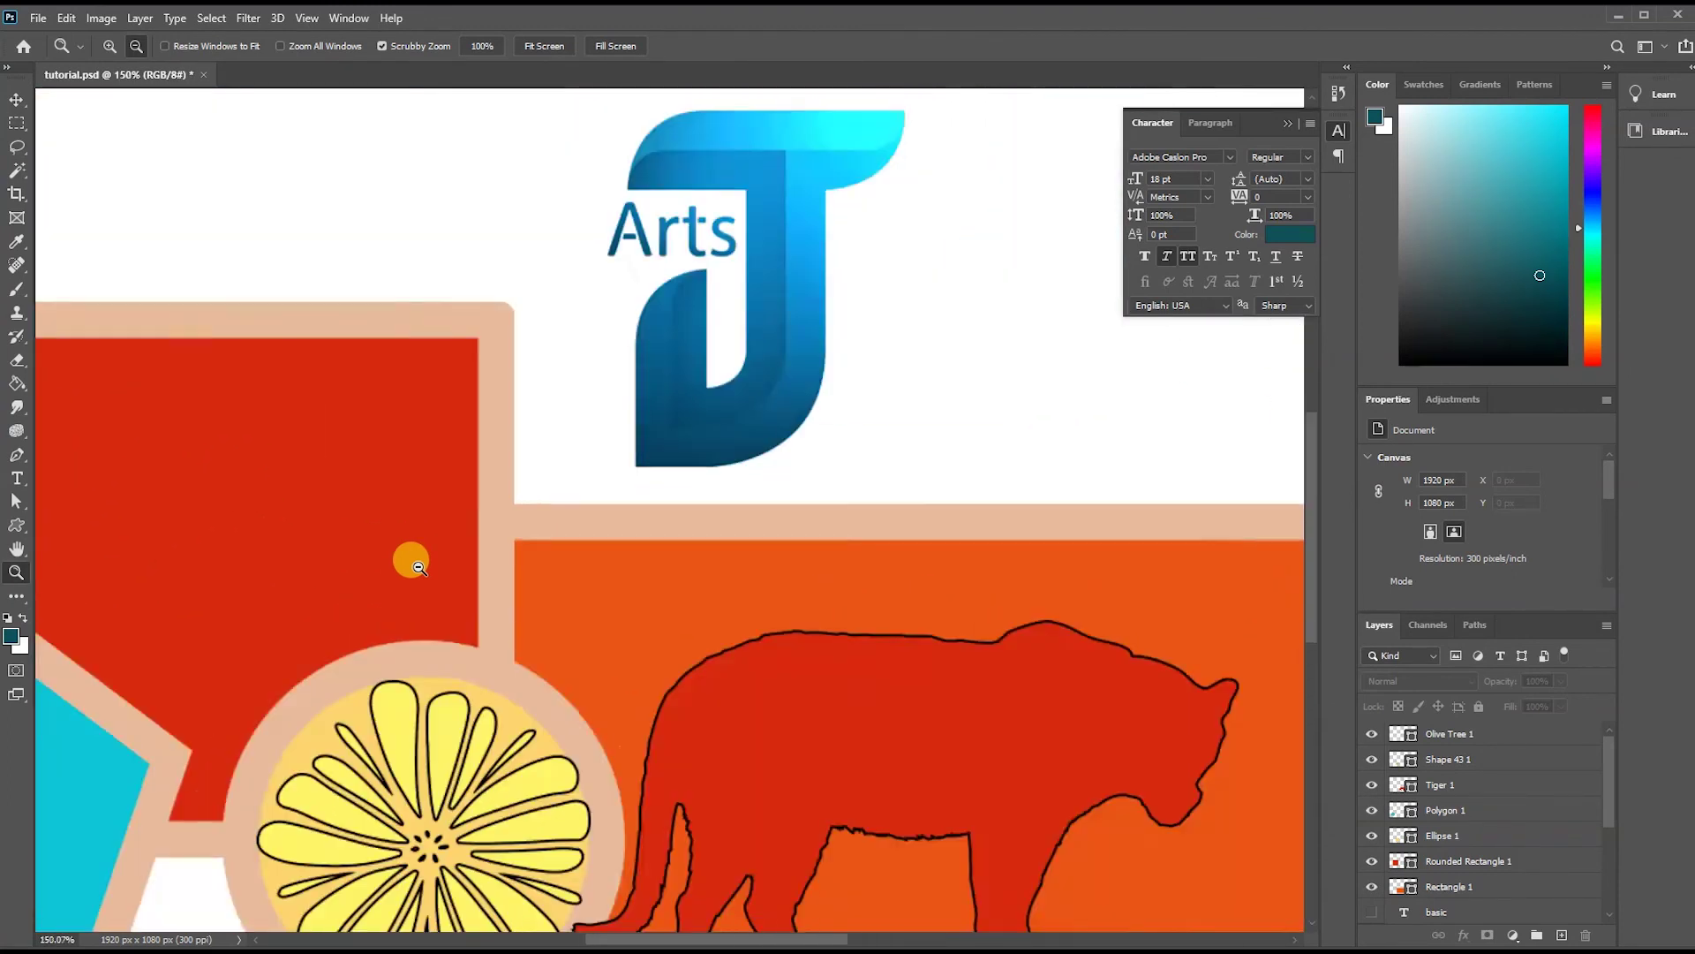
left_click(417, 567, "alt")
left_click(415, 565)
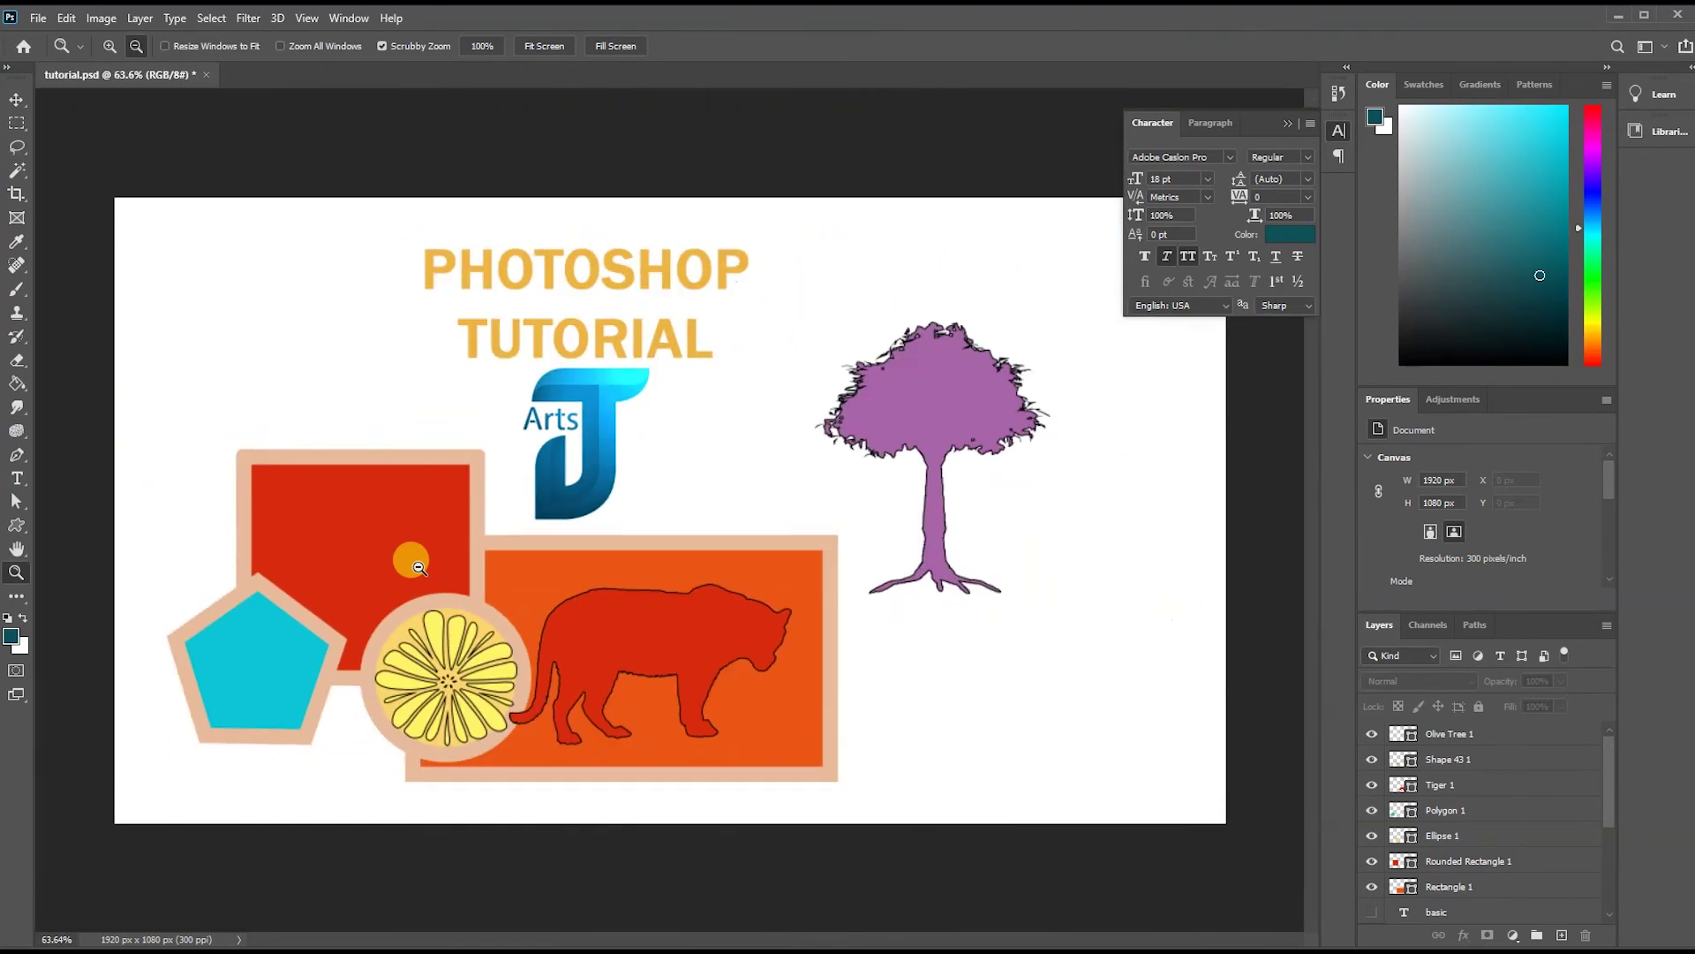
left_click(414, 563)
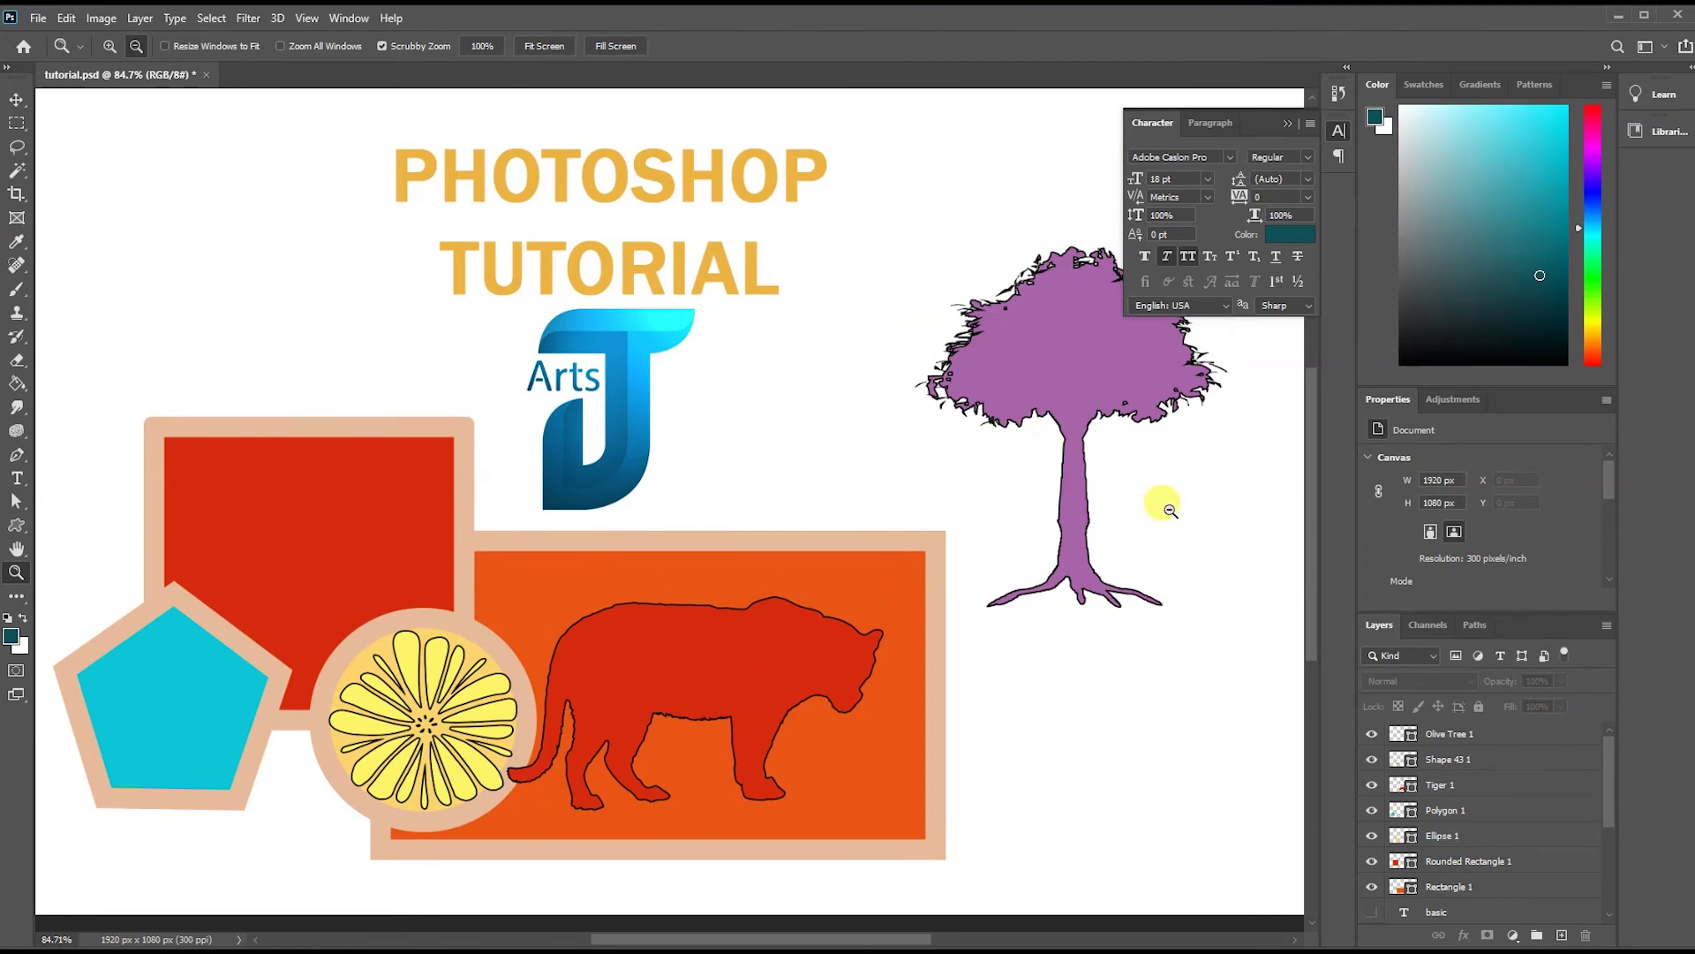
left_click_drag(1174, 502, 1133, 500)
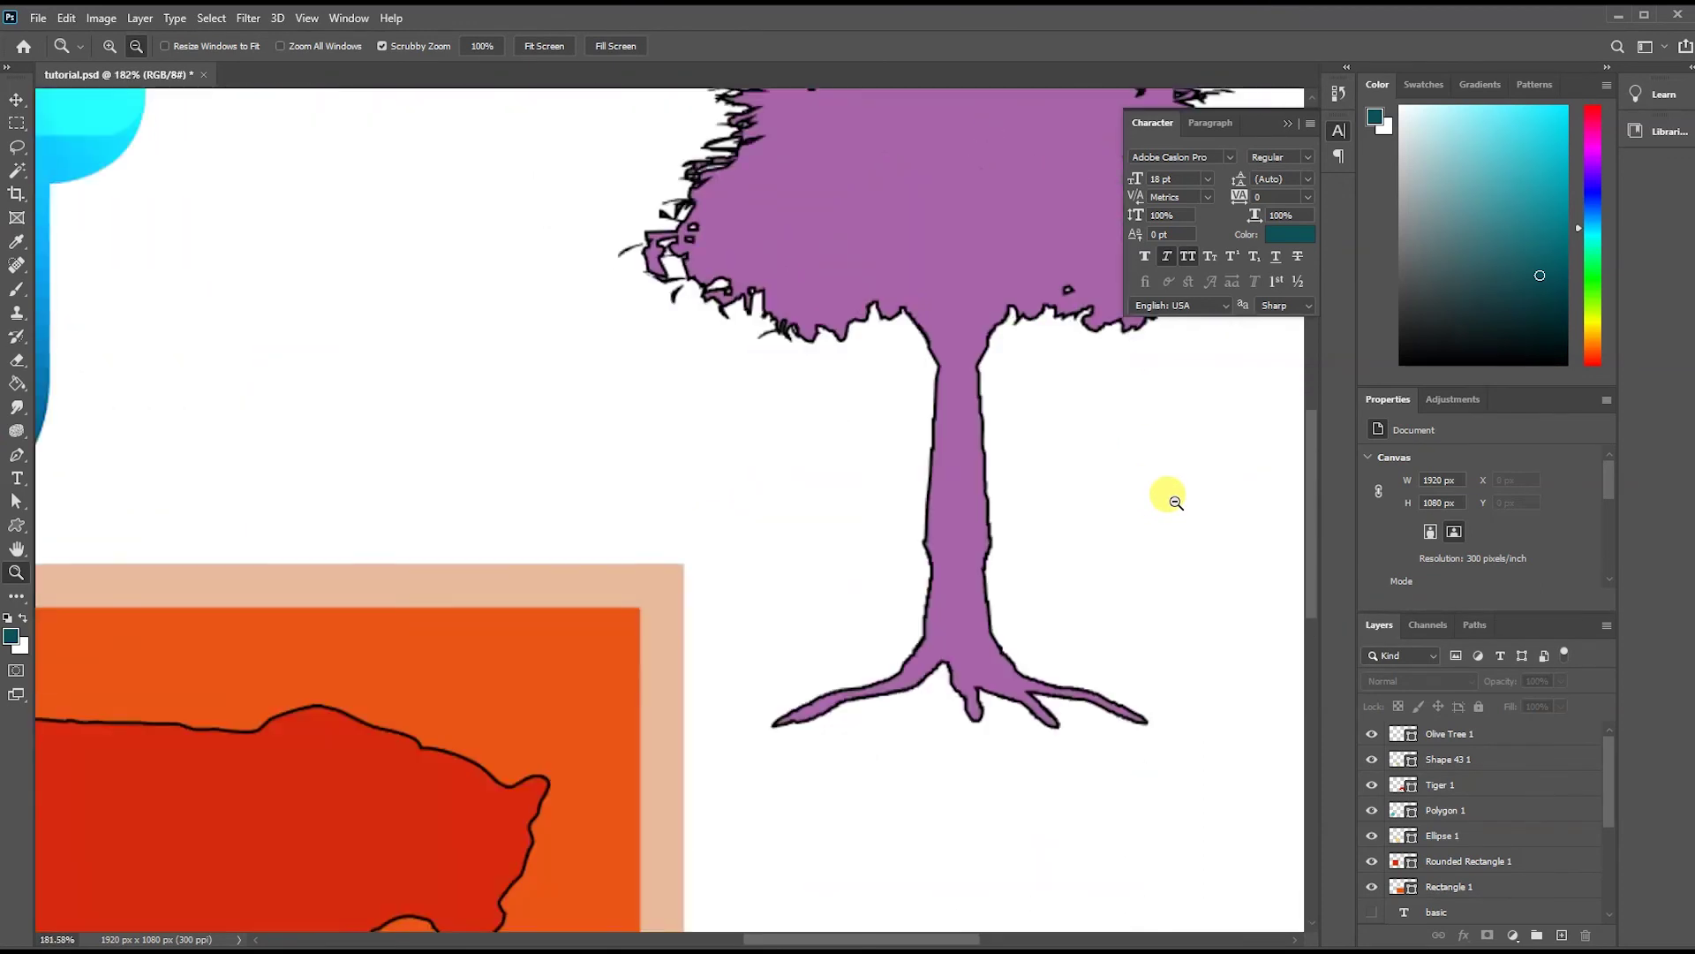
left_click(16, 548)
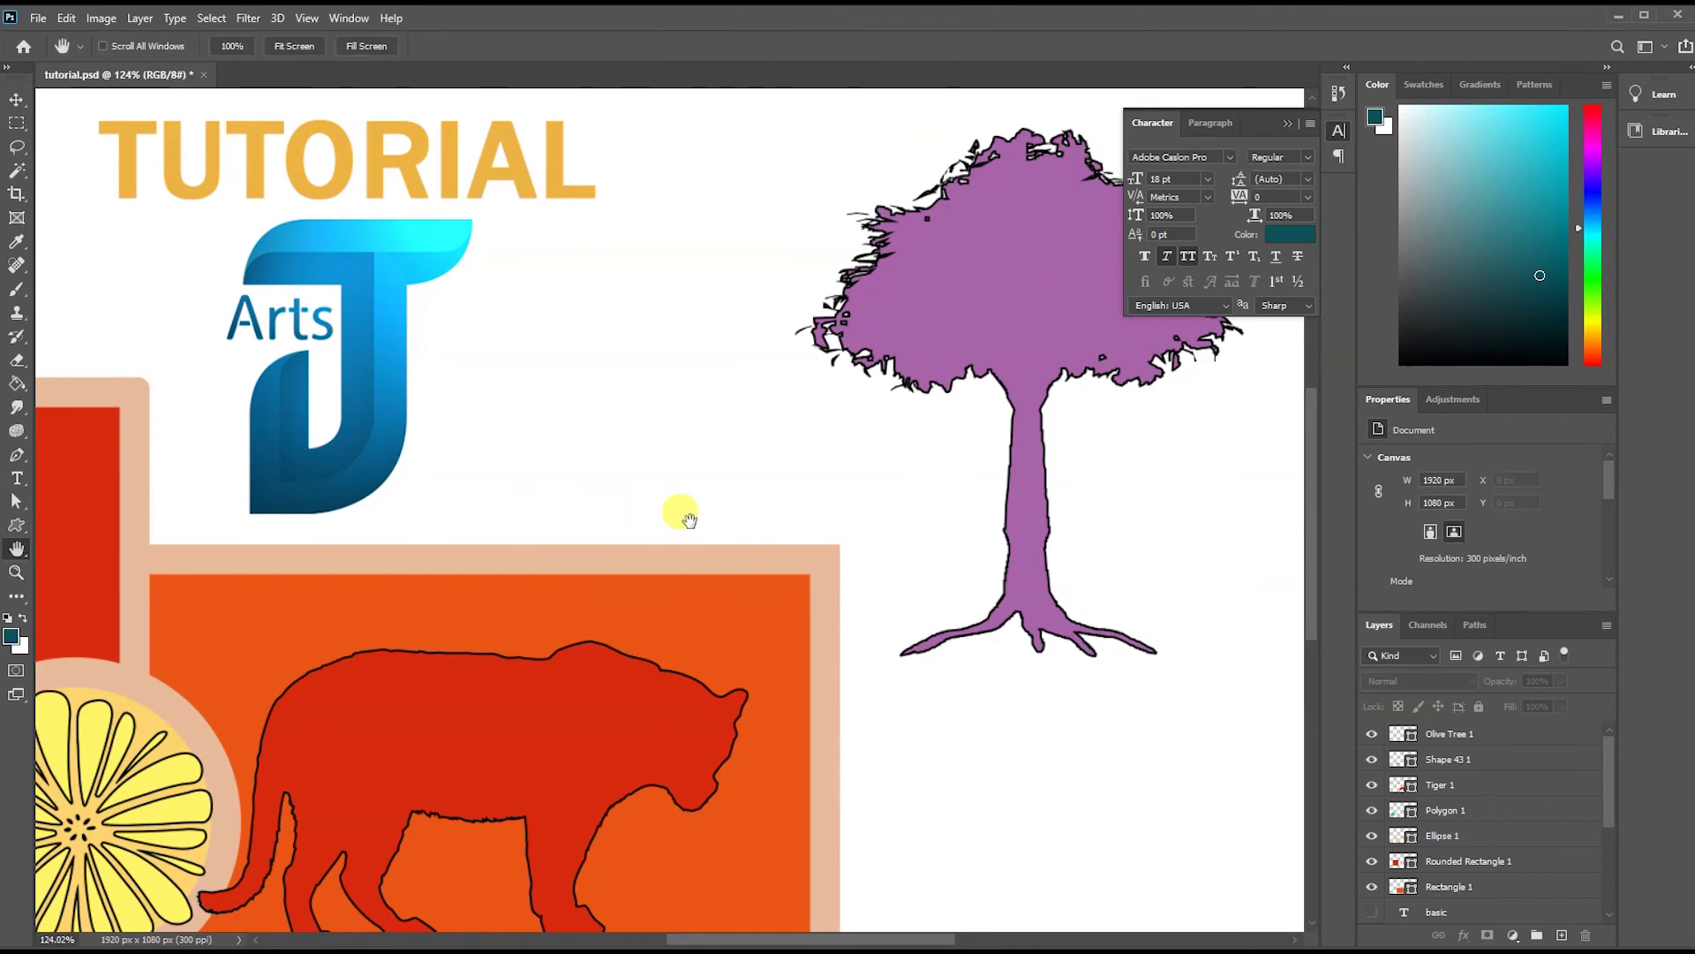
left_click_drag(499, 610, 726, 360)
left_click_drag(445, 265, 567, 548)
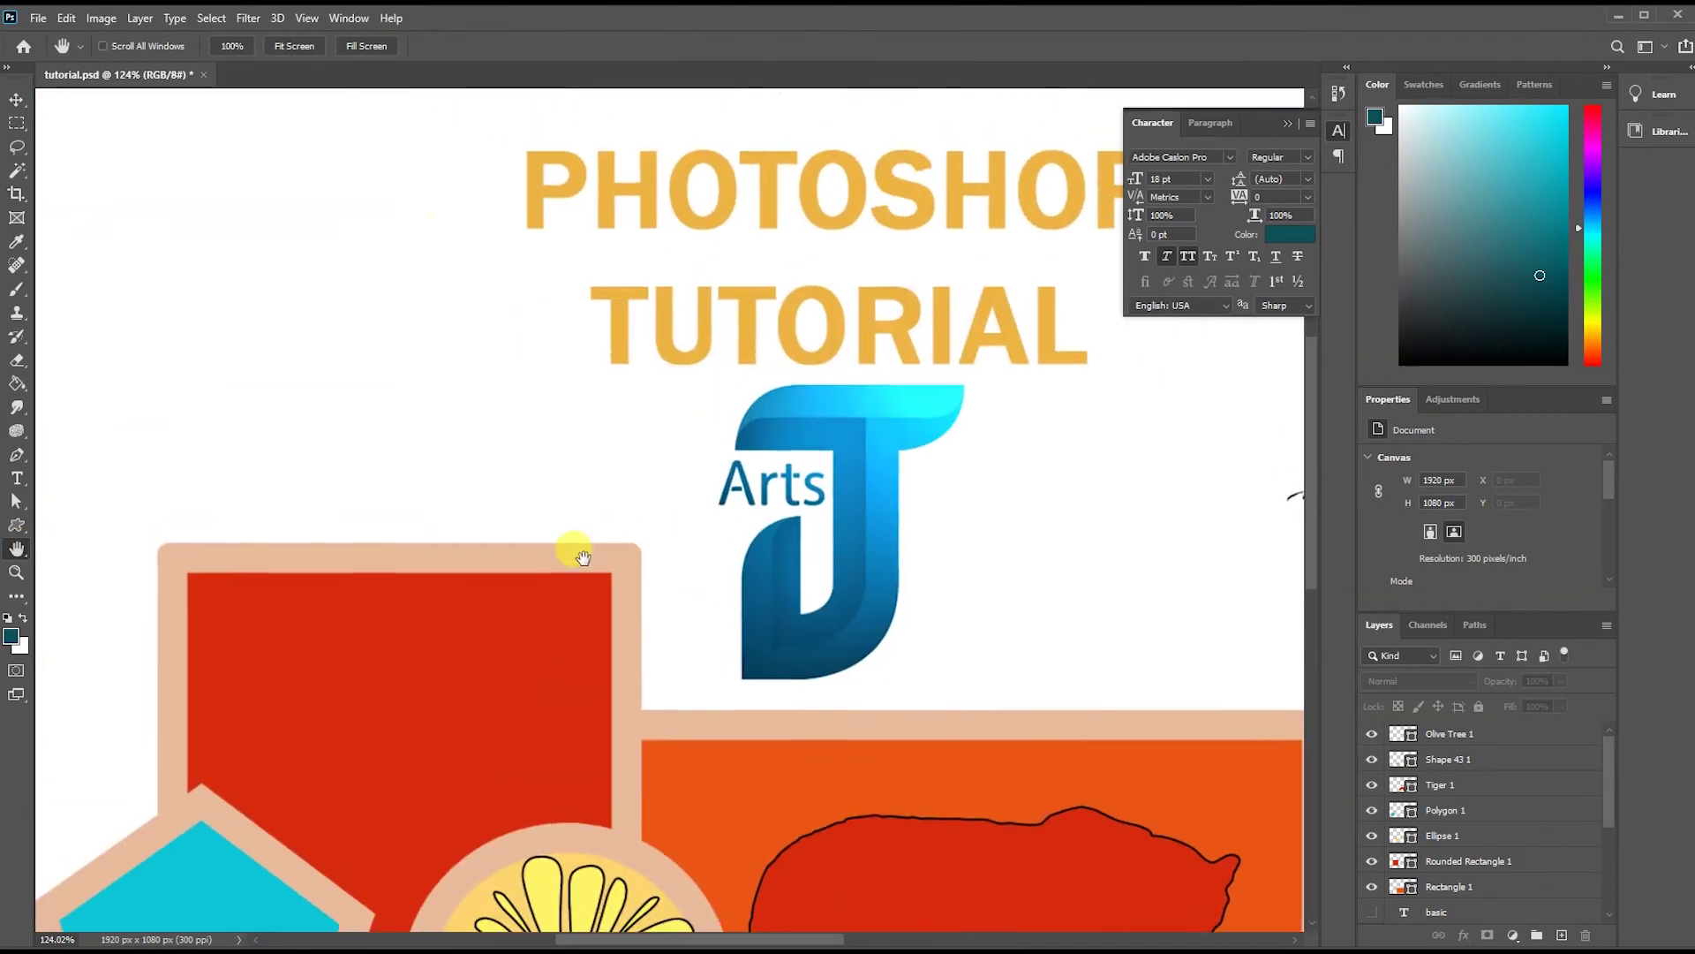
left_click_drag(706, 510, 541, 485)
scroll(390, 323, "up", 3)
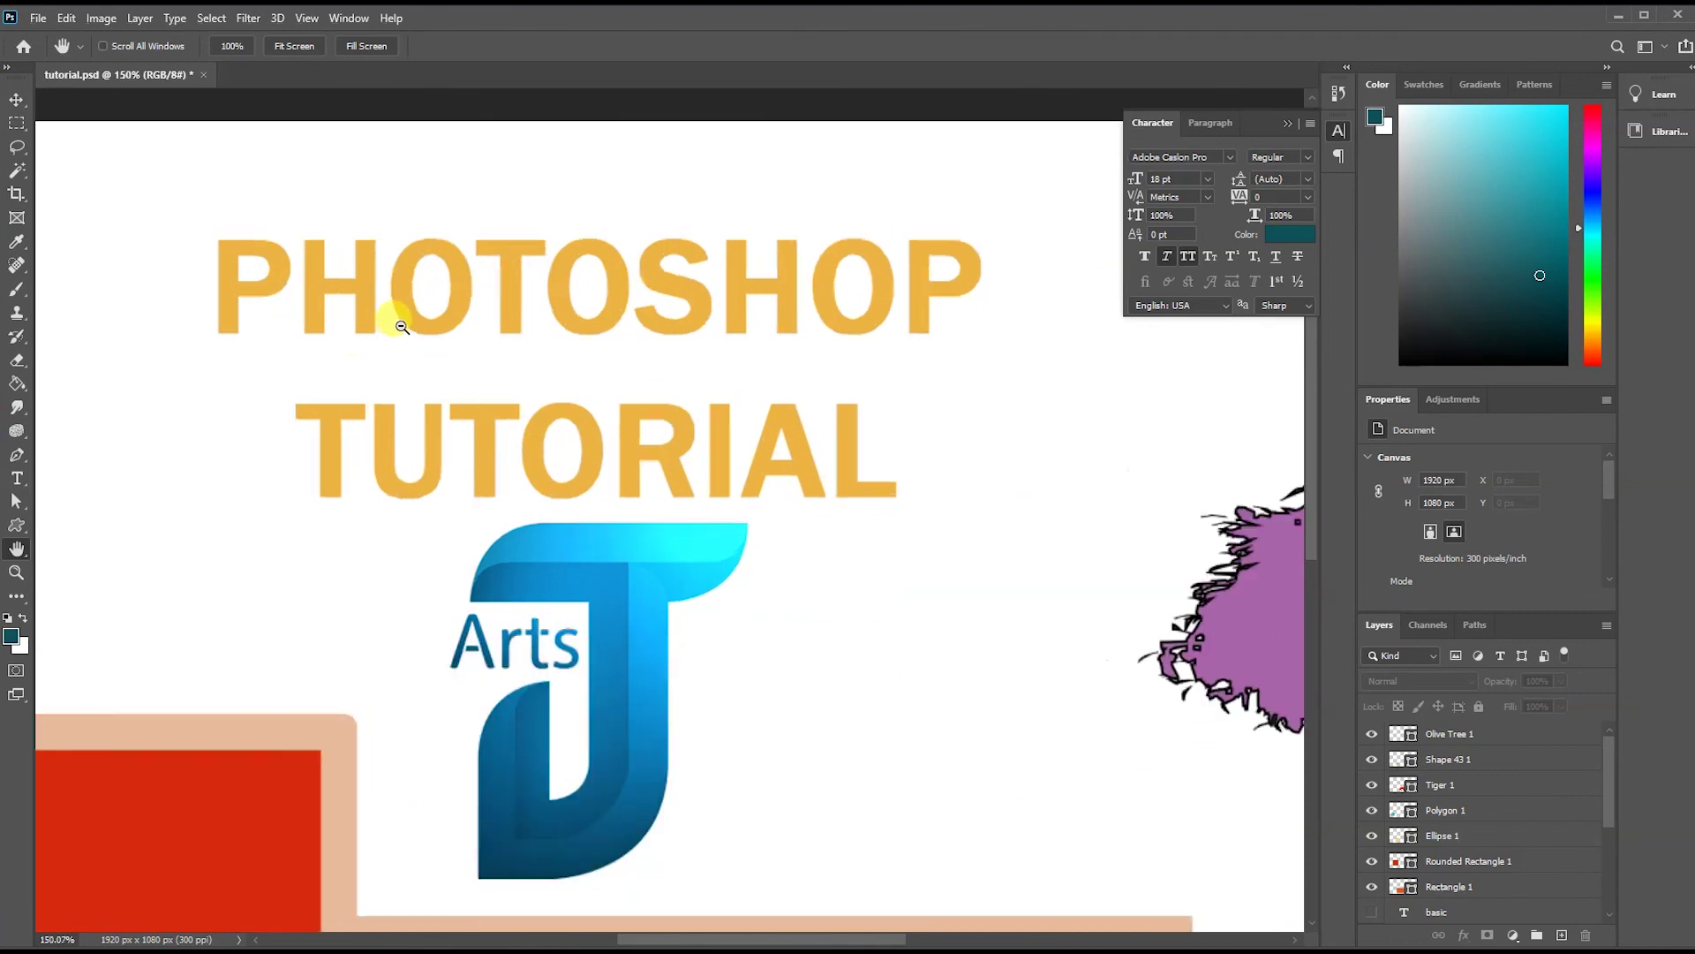
left_click_drag(596, 332, 564, 309)
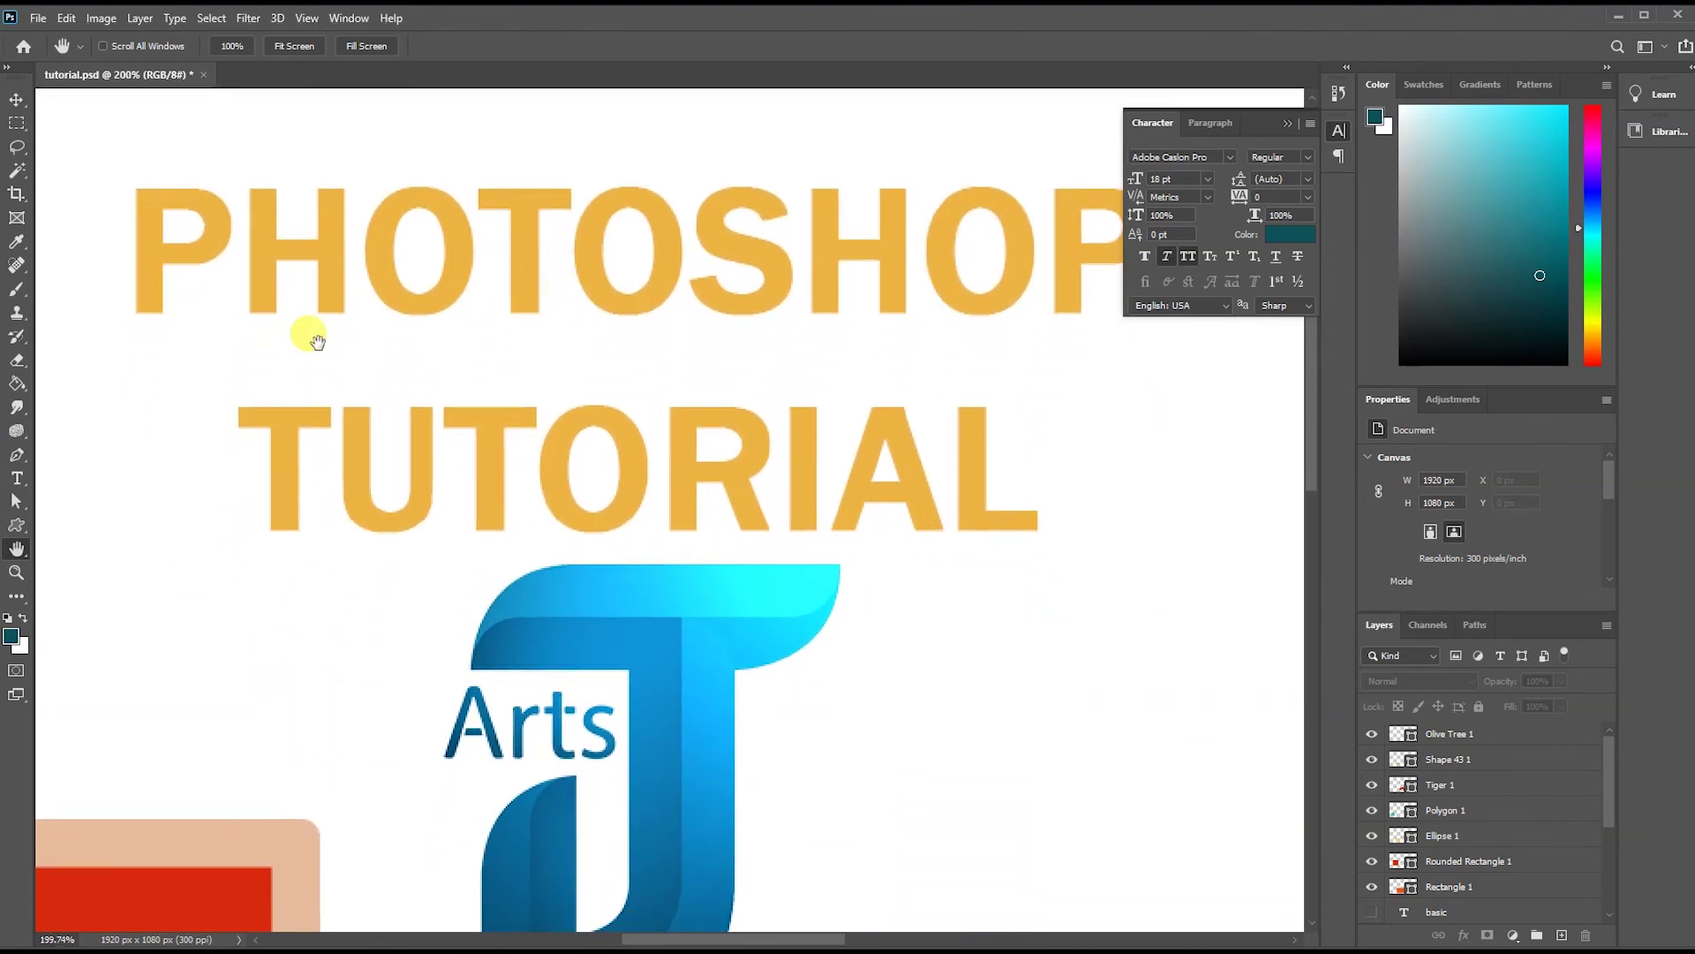
scroll(273, 371, "down", 3)
scroll(275, 376, "down", 2)
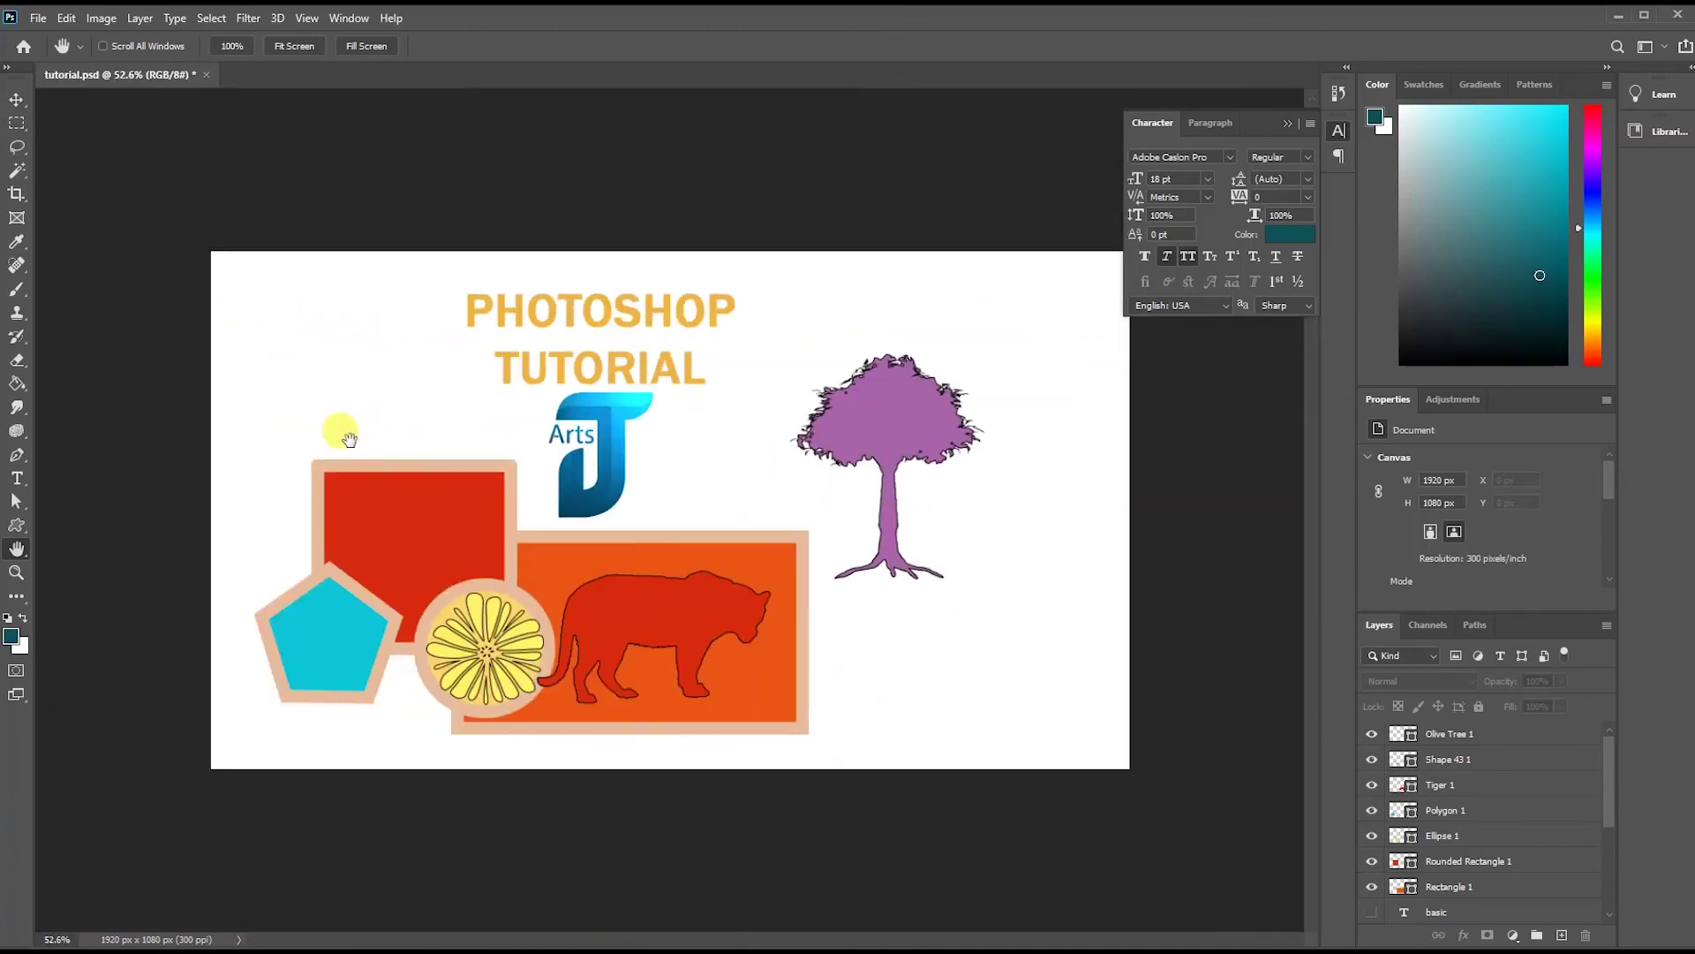
scroll(740, 428, "up", 2)
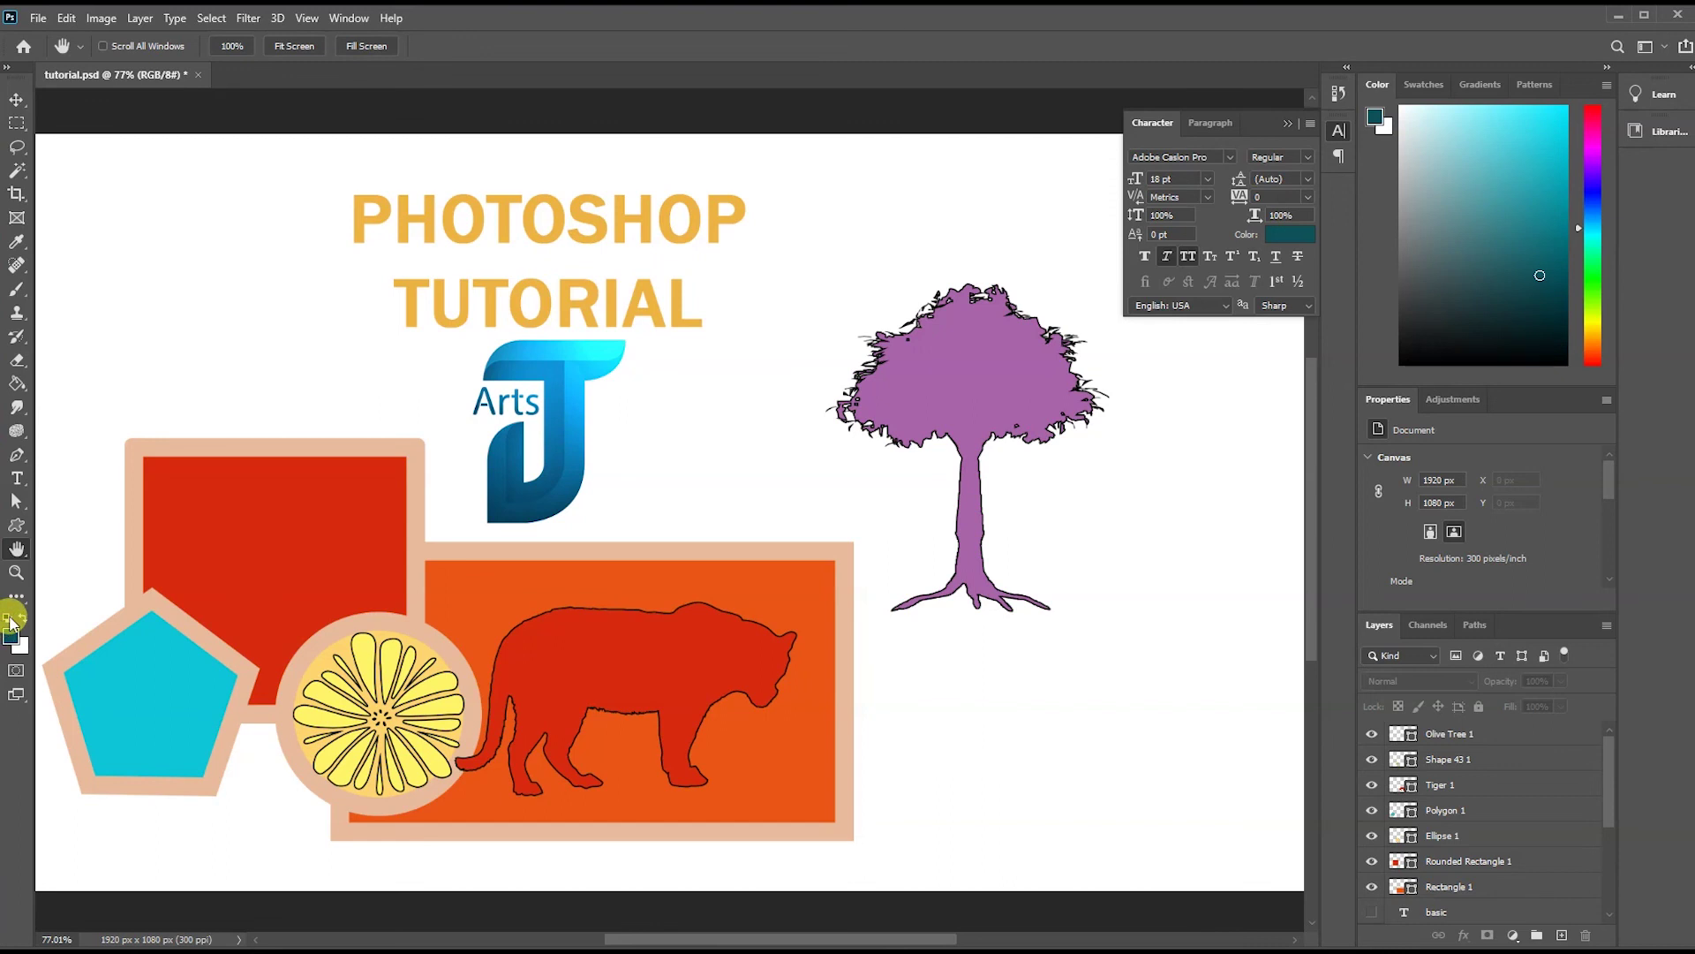
Reset the default colours, then set the foreground colour to bright green.
left_click(9, 618)
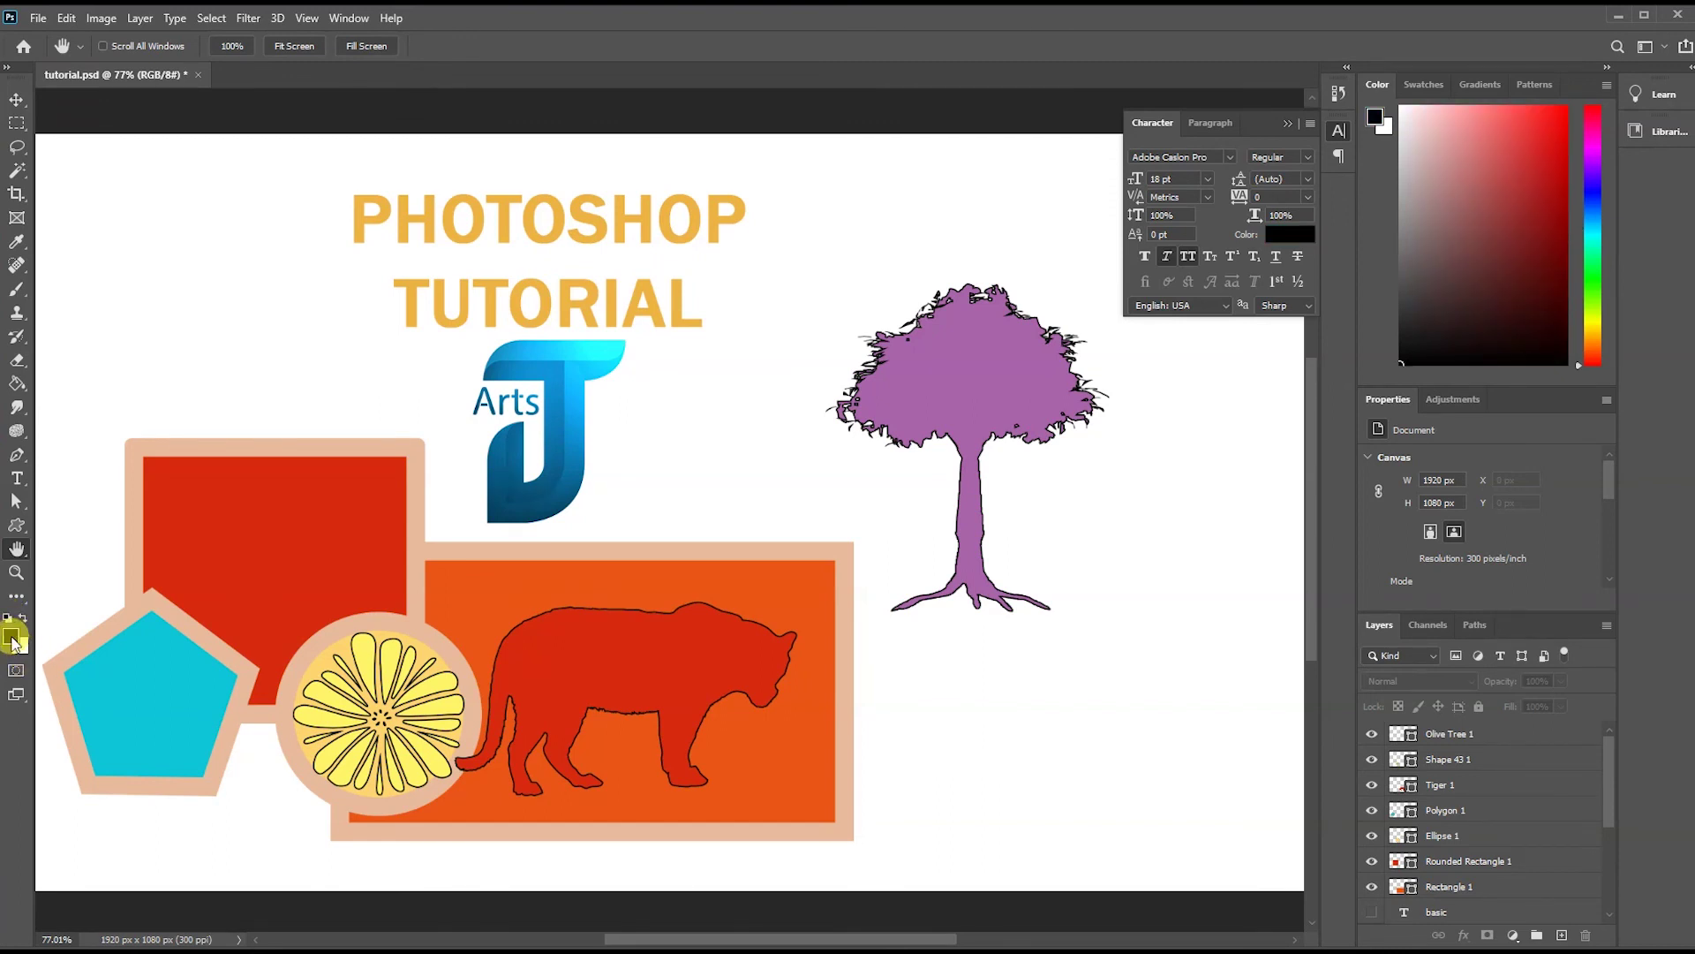
left_click(13, 638)
left_click_drag(1345, 607, 1380, 550)
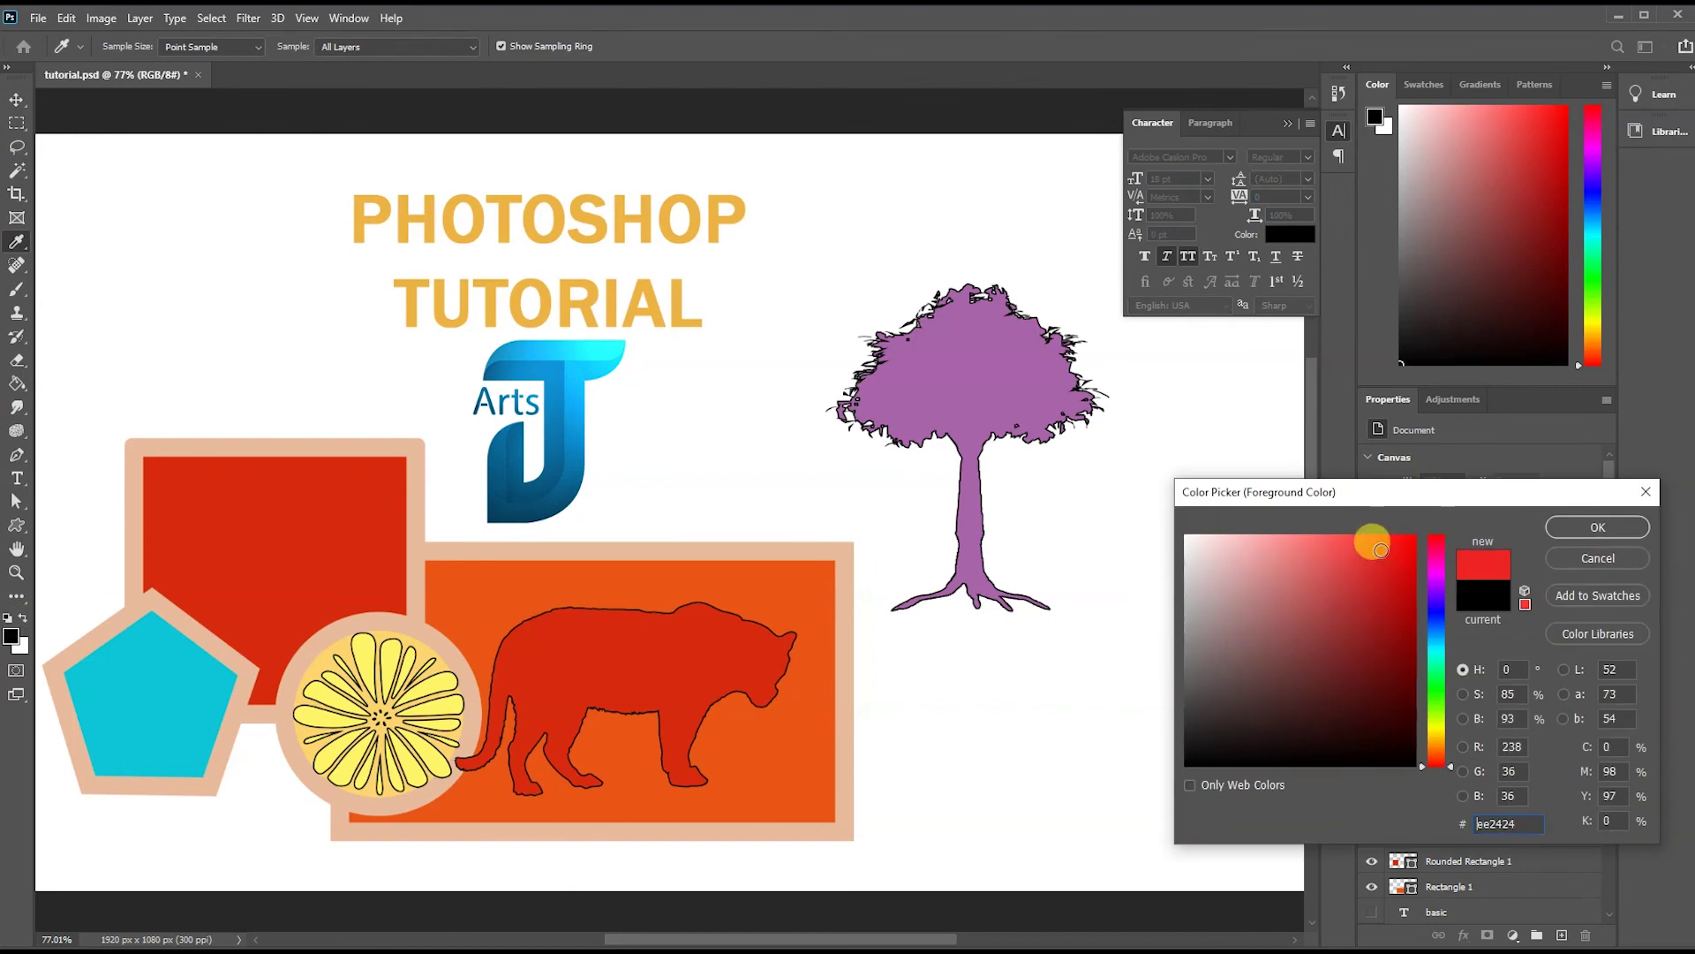
left_click_drag(1402, 493, 939, 320)
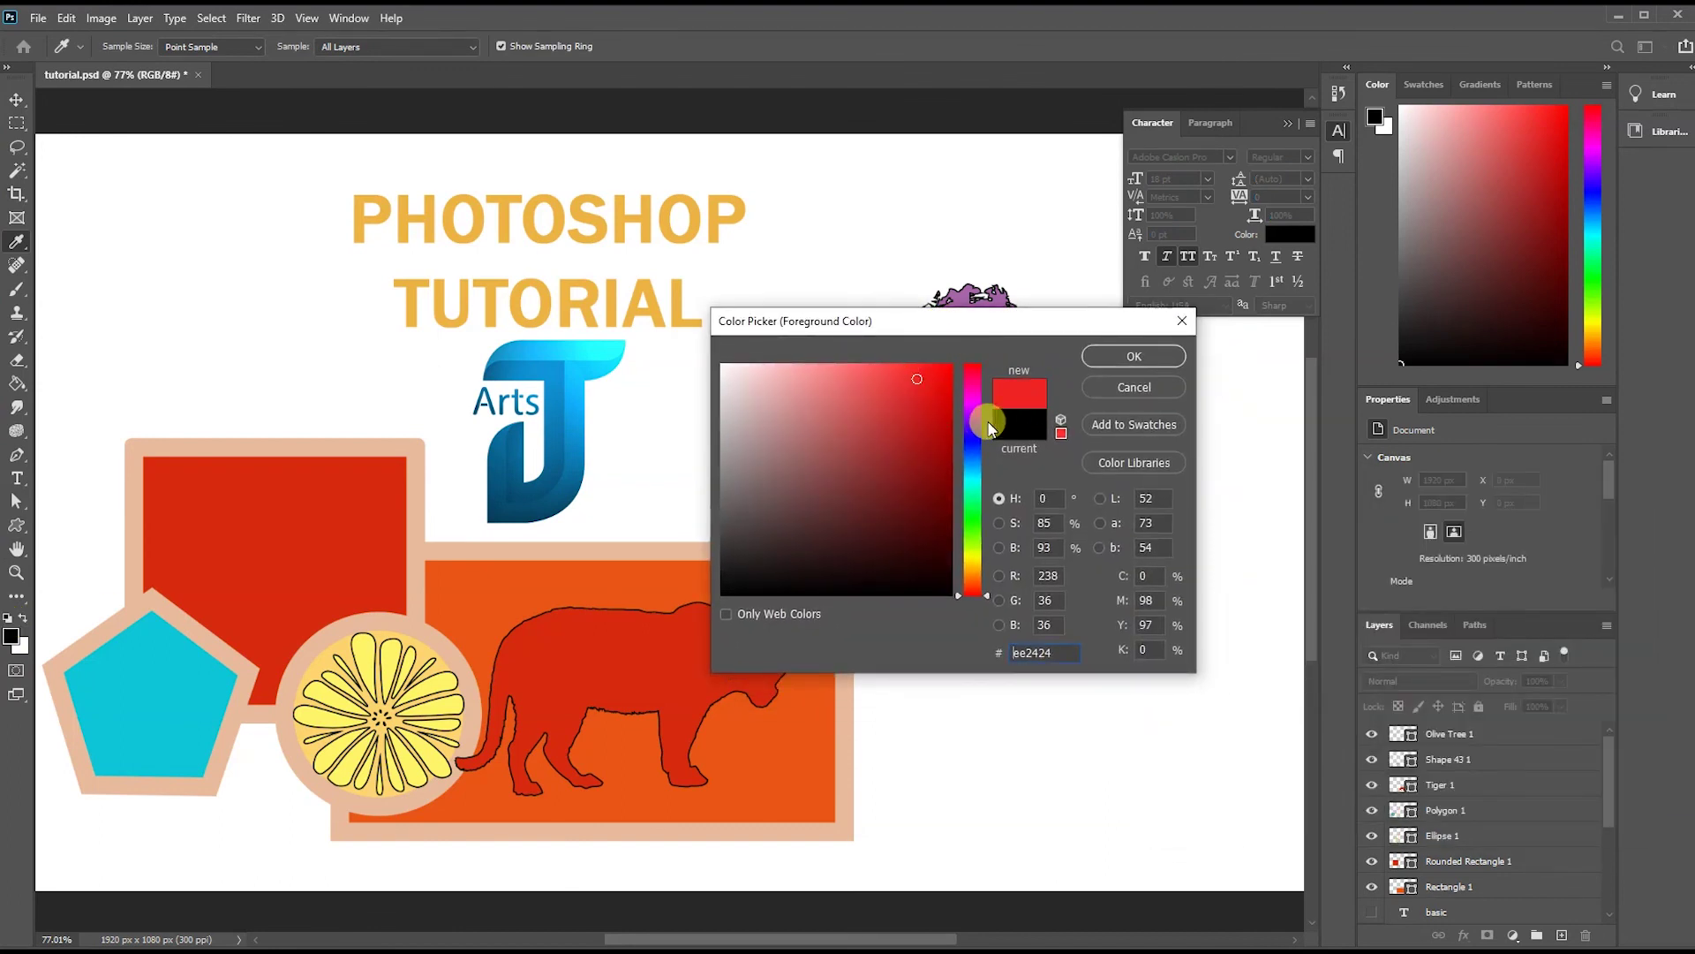
mouse_move(910, 417)
left_mouse_down()
mouse_move(951, 422)
mouse_move(879, 385)
mouse_move(931, 367)
left_mouse_up()
left_click(971, 534)
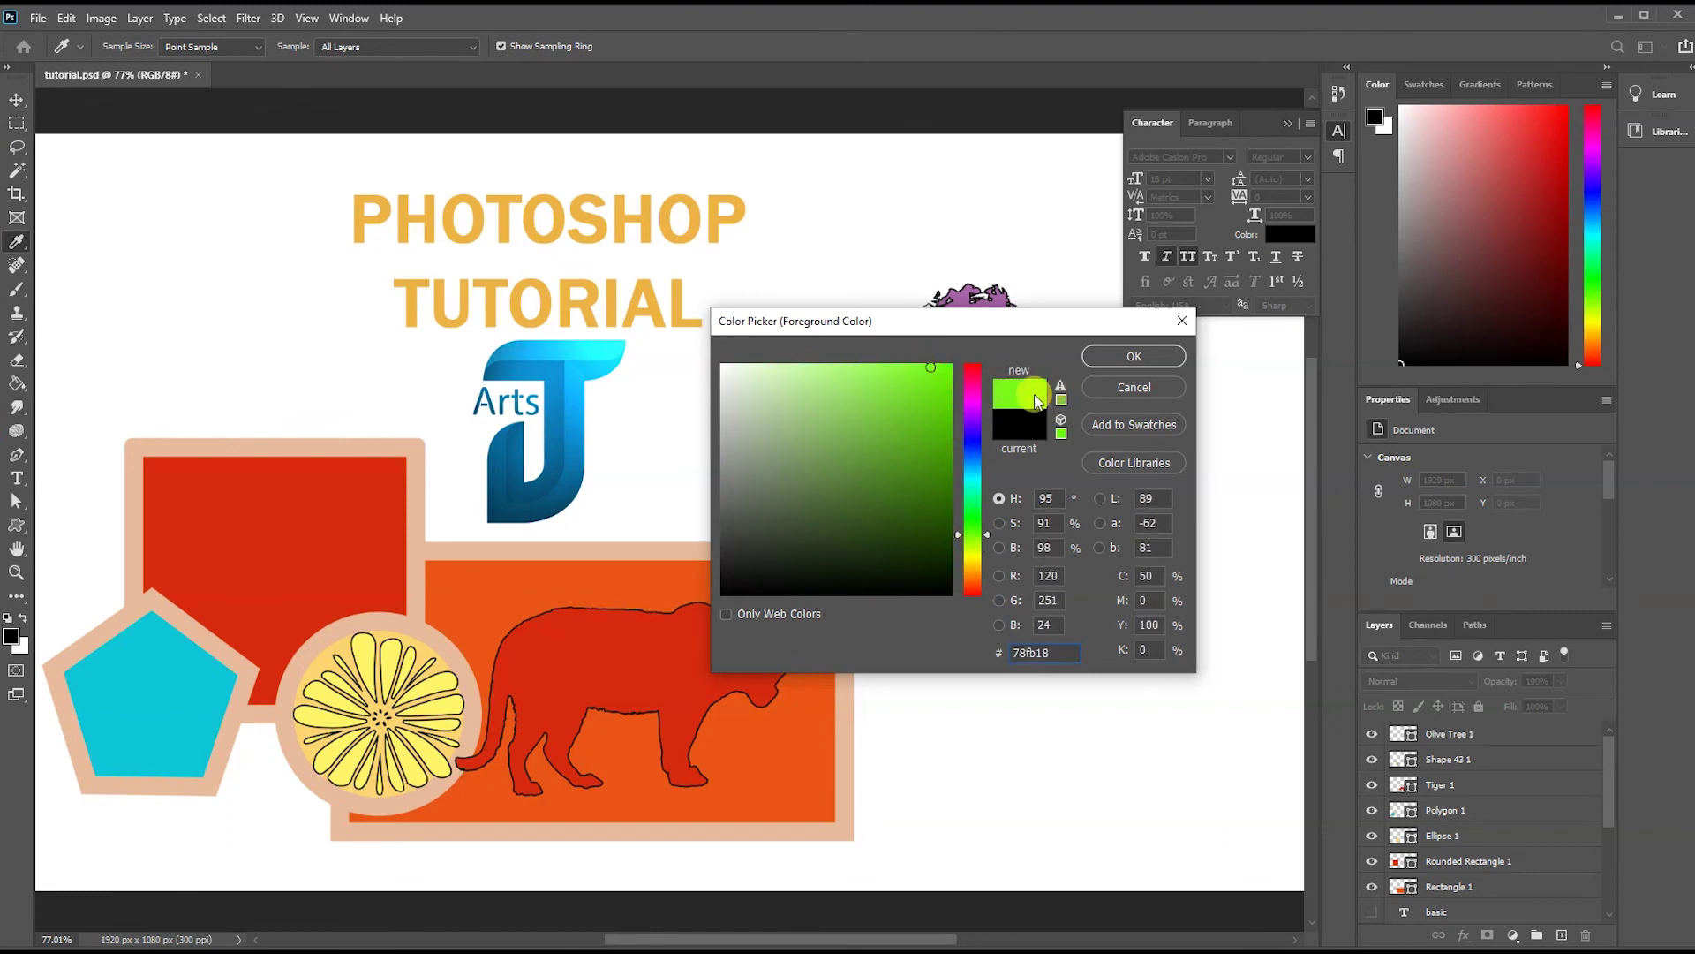
left_click(1127, 353)
Set the background colour to red.
key("h")
left_click(20, 652)
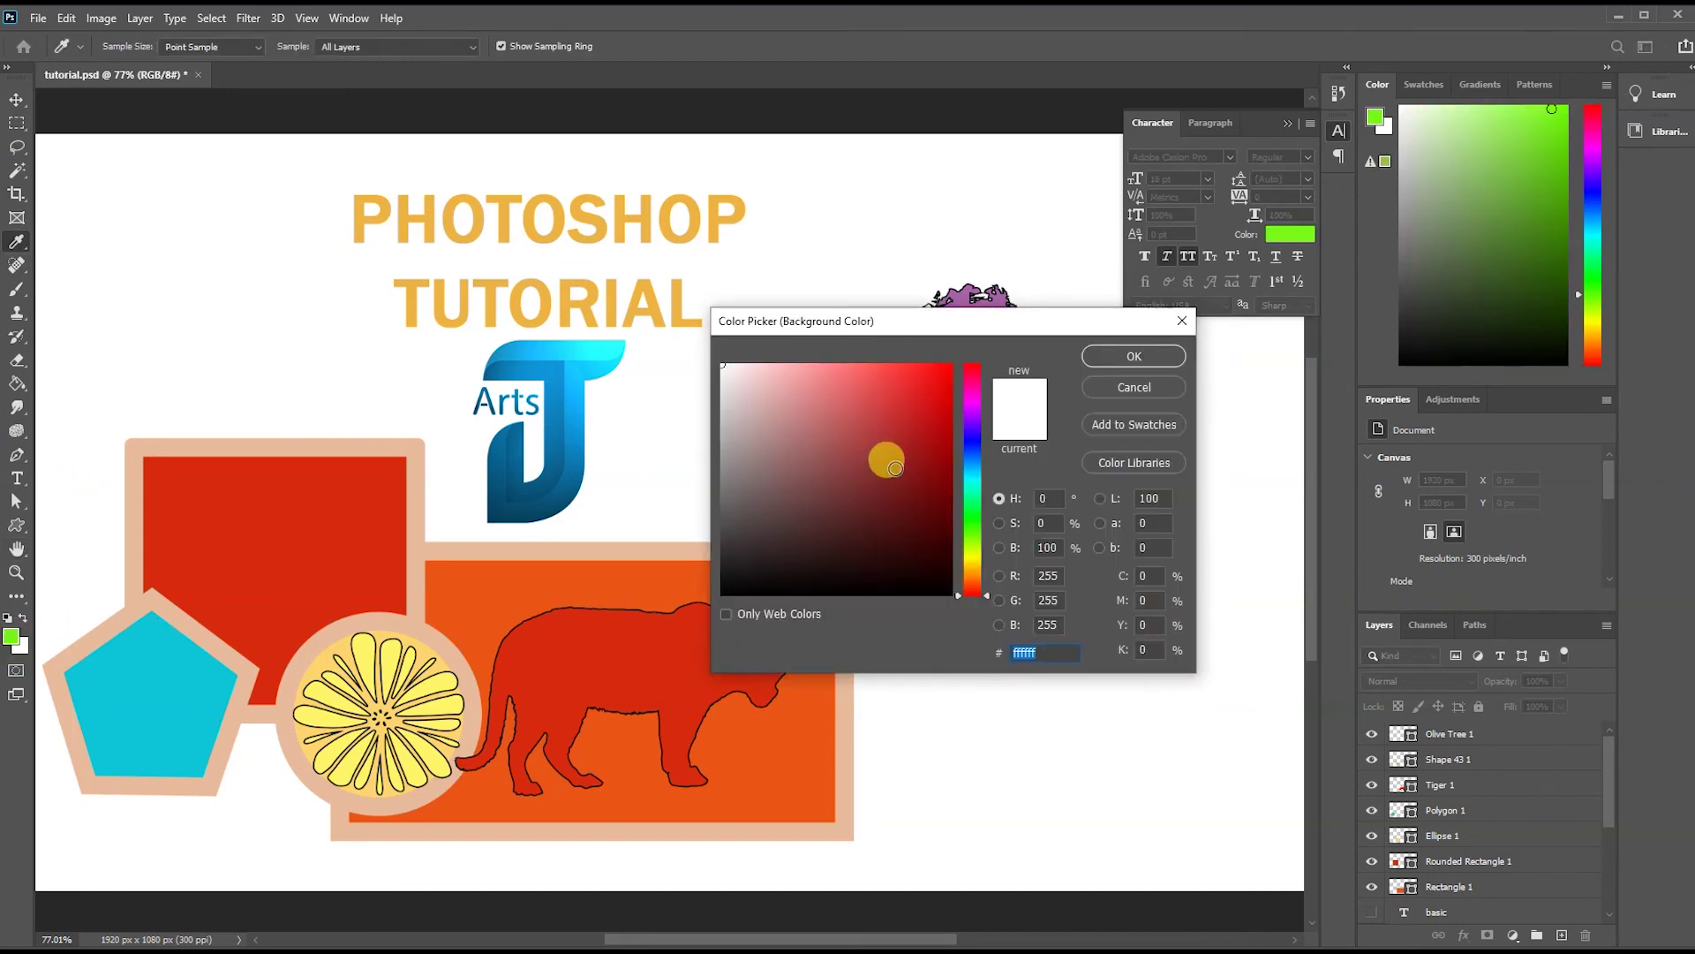
left_click(924, 392)
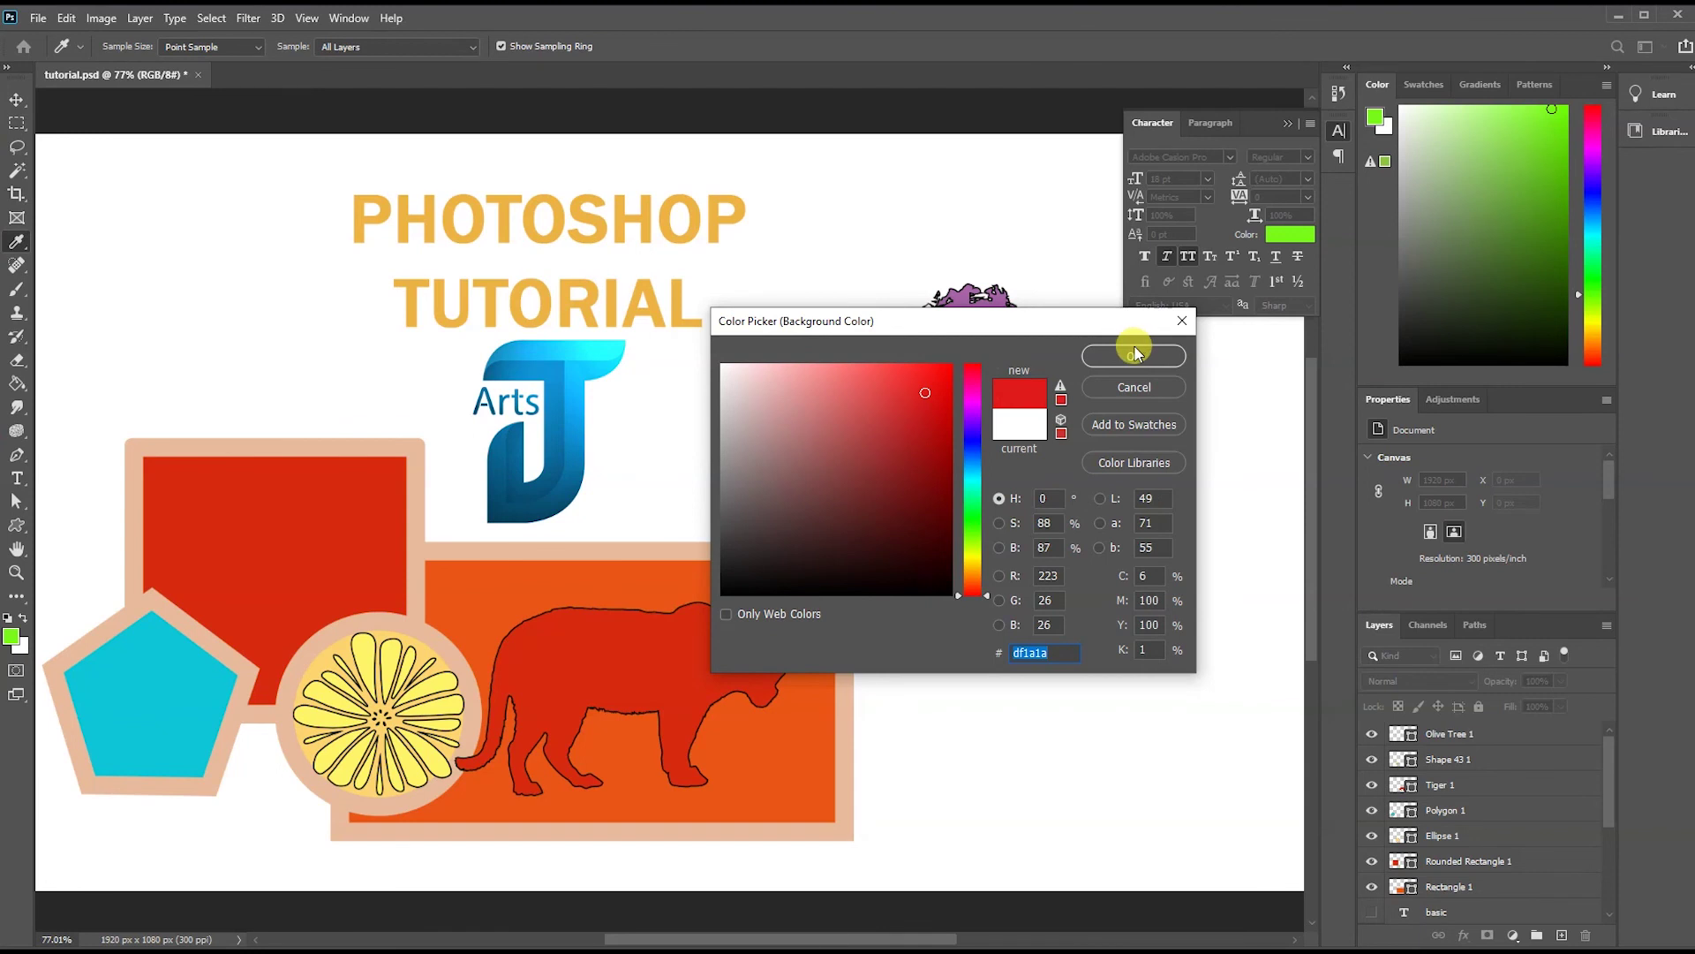
left_click(1134, 353)
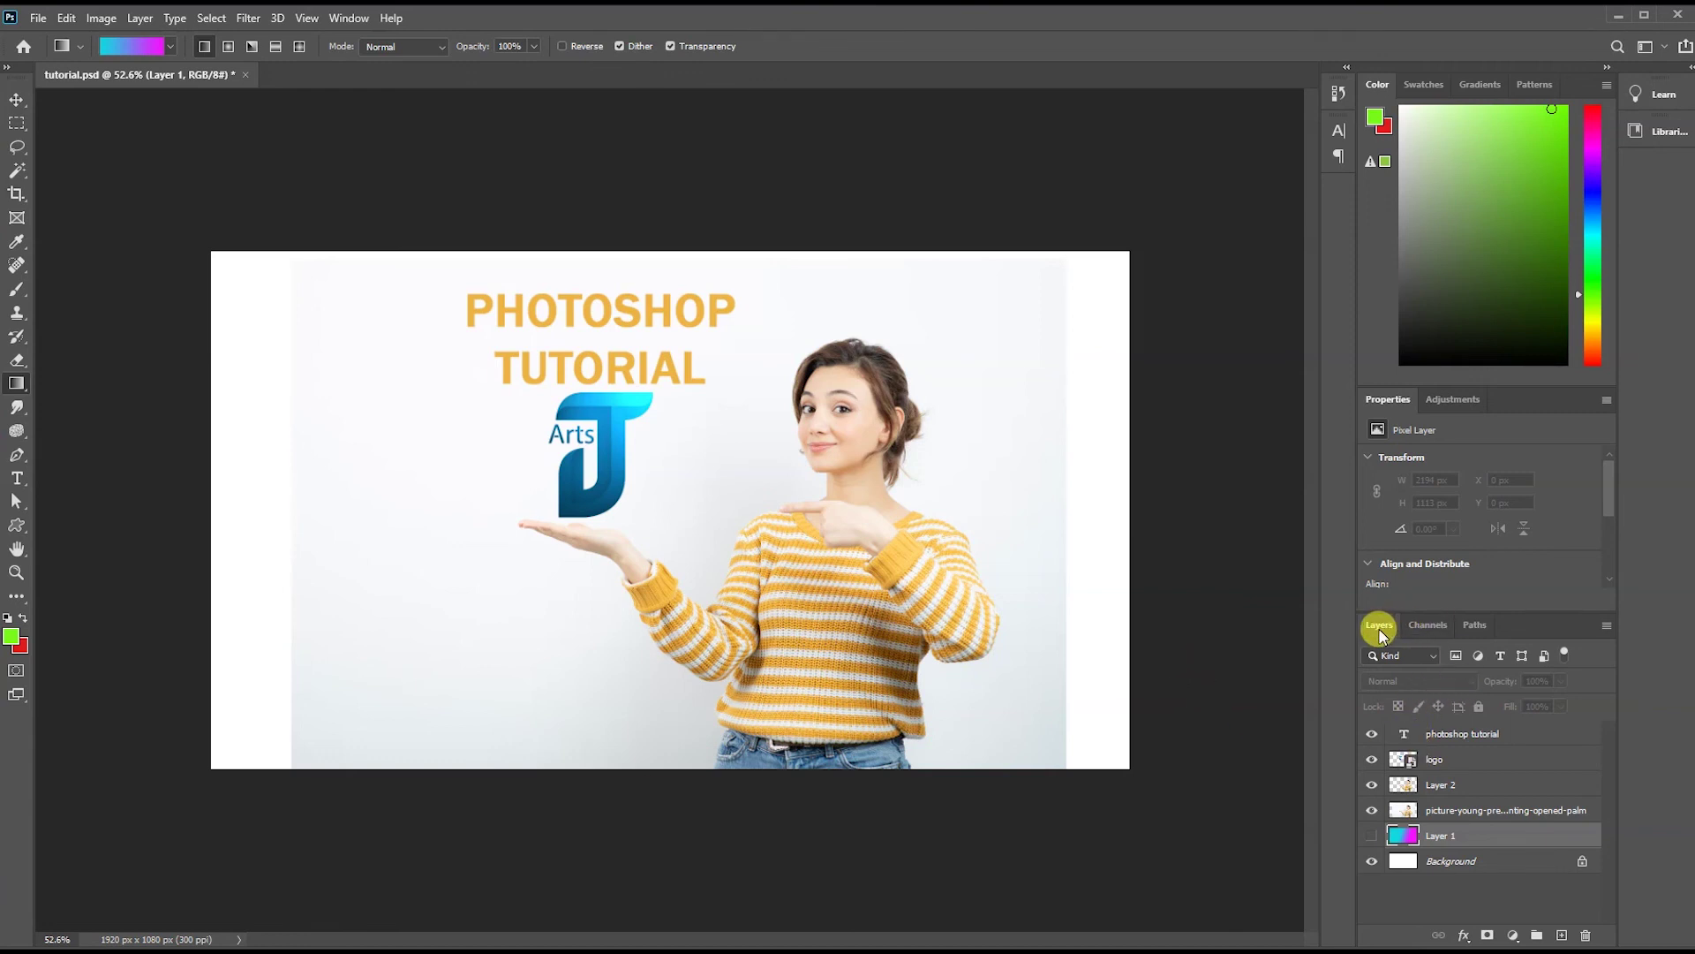
Toggle each layer's visibility to inspect it, ending with a blank canvas.
left_click(1467, 739)
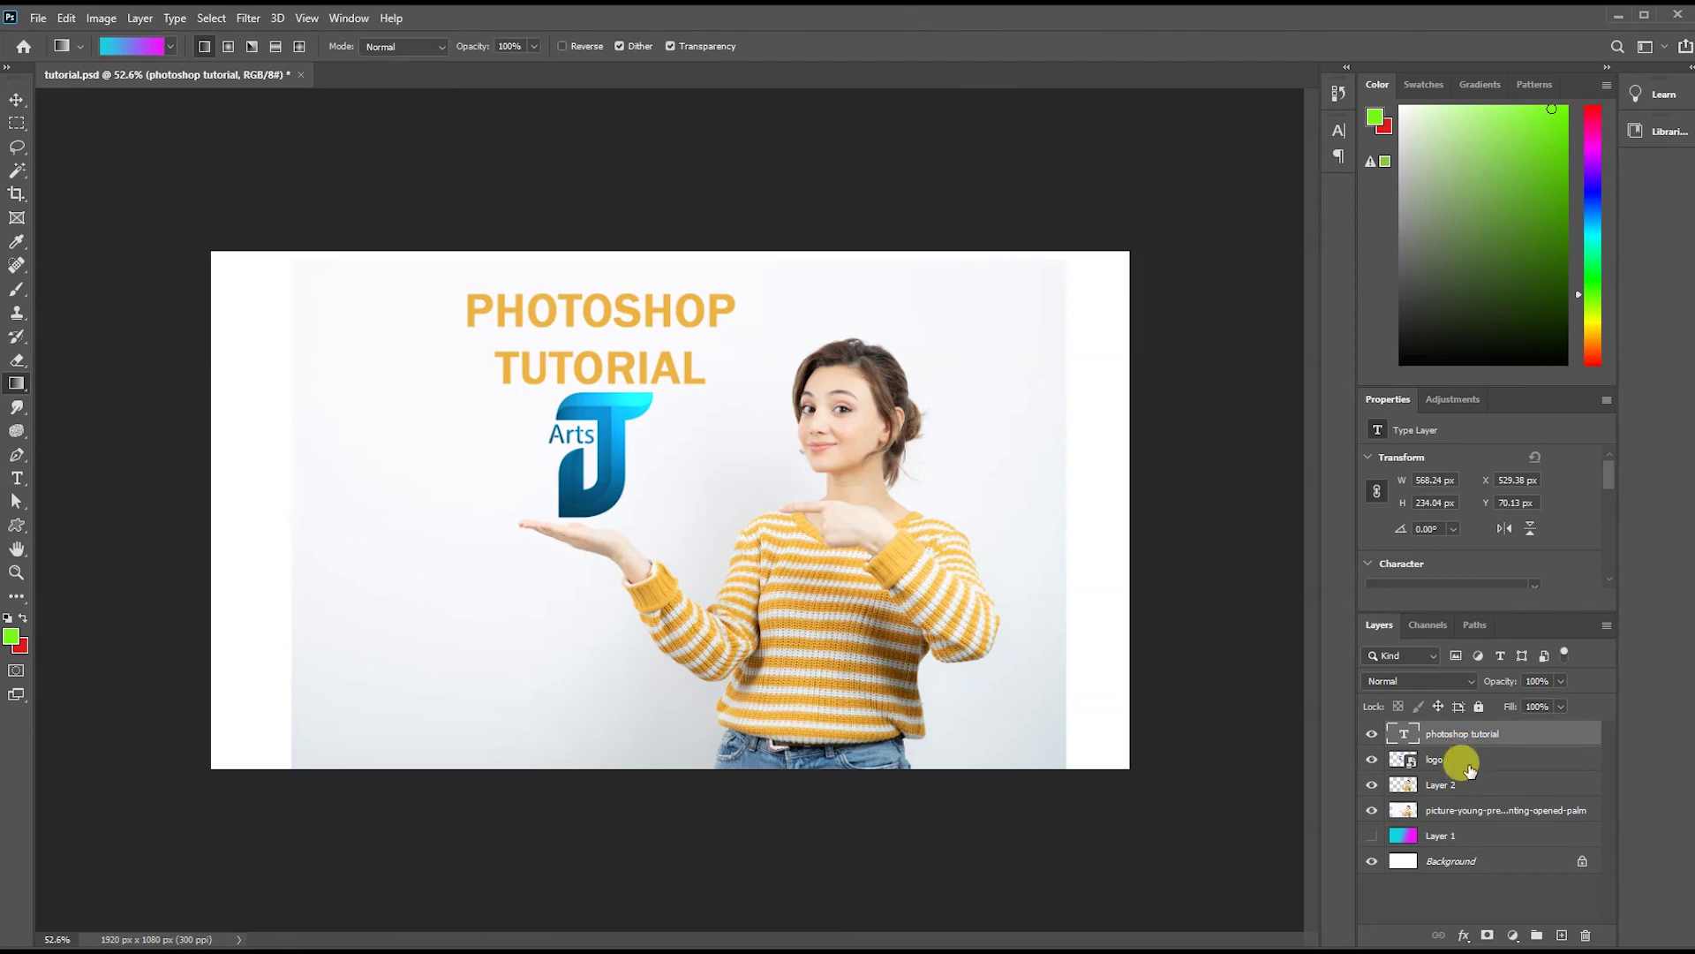
left_click(1468, 768)
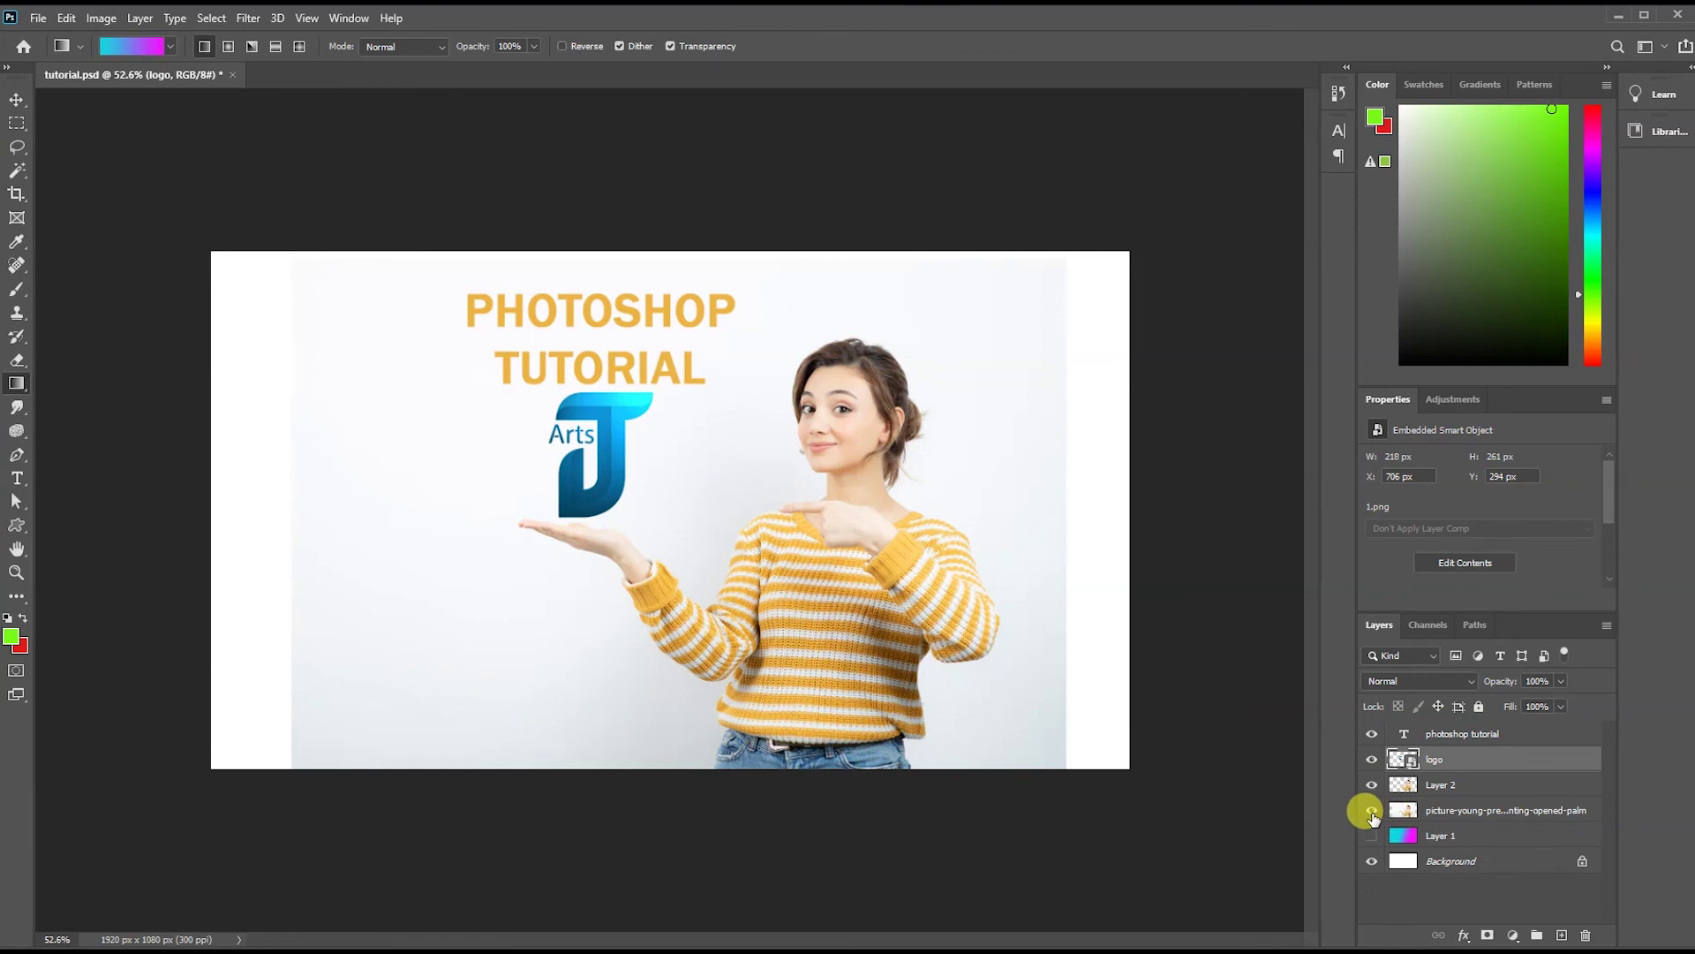
left_click(1371, 811)
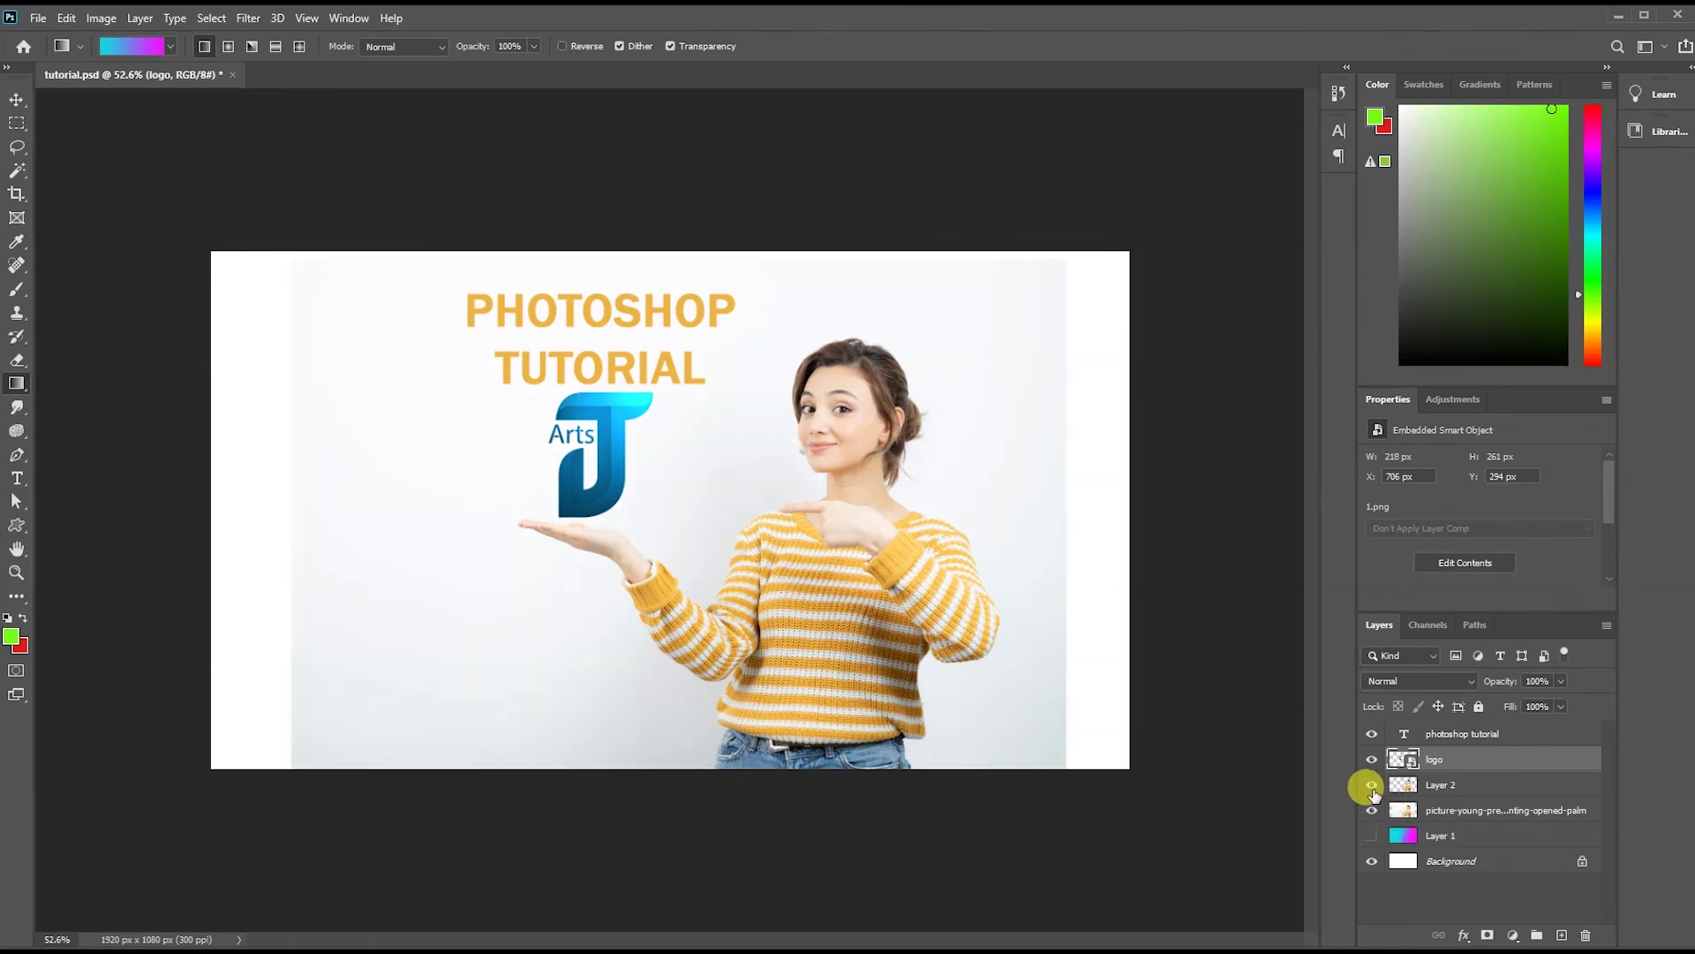
left_click(1371, 784)
left_click(1371, 760)
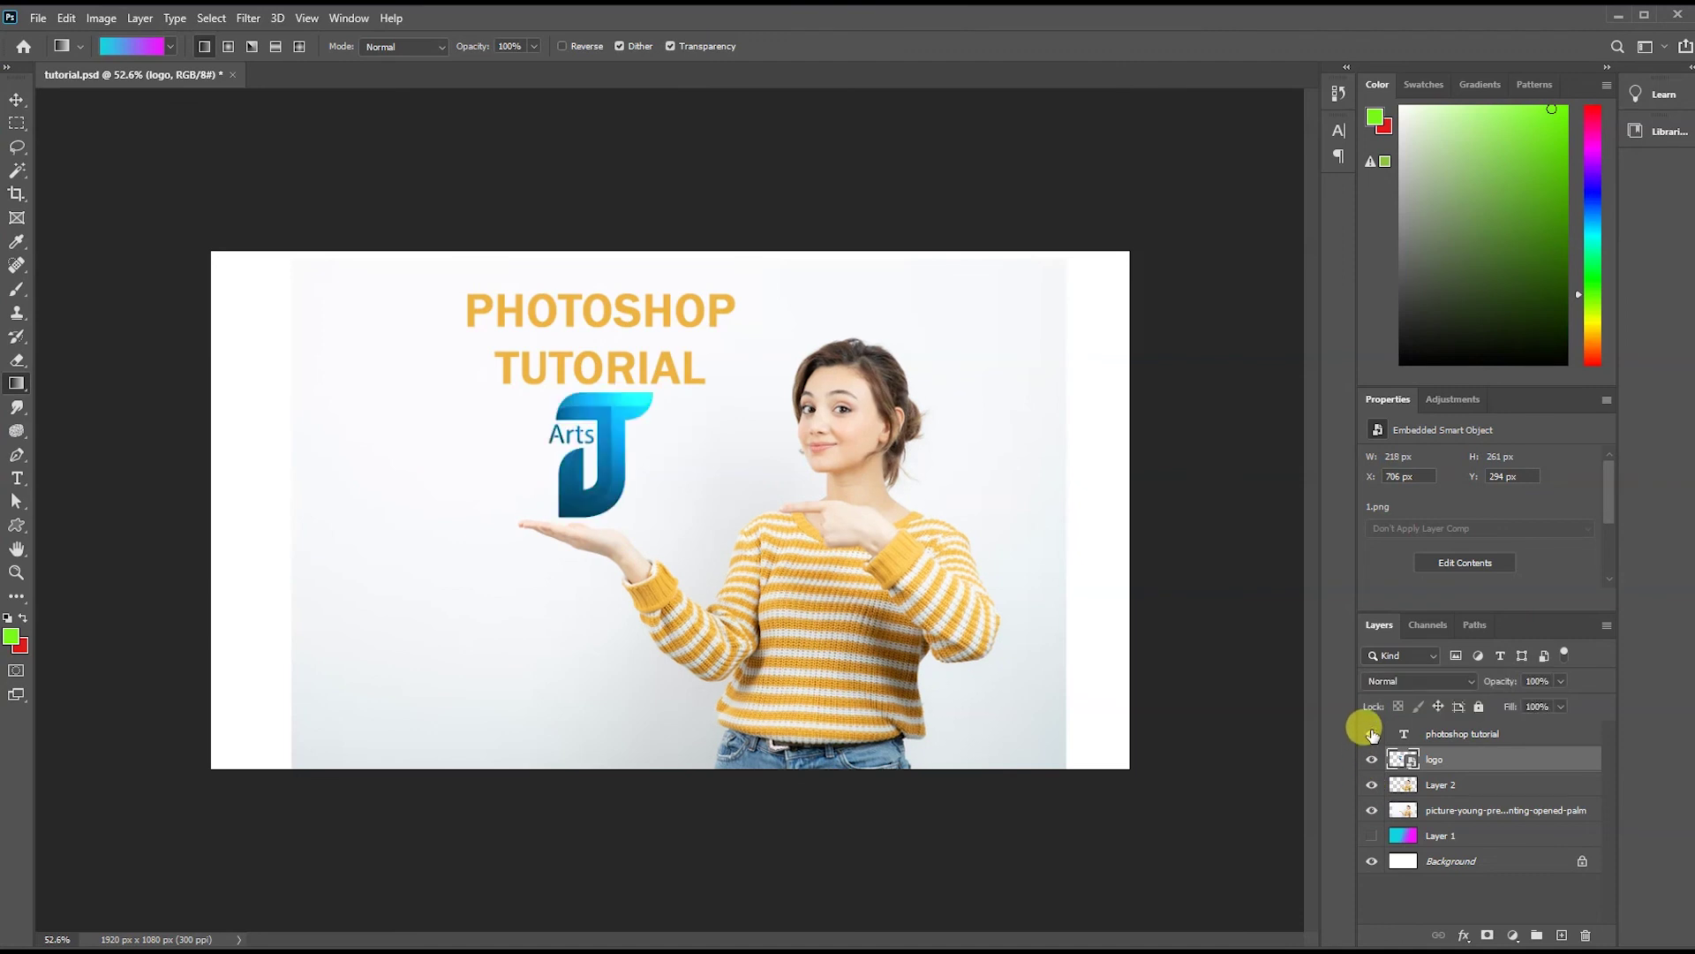
left_click(1371, 733)
left_click(1371, 734)
left_click(1371, 760)
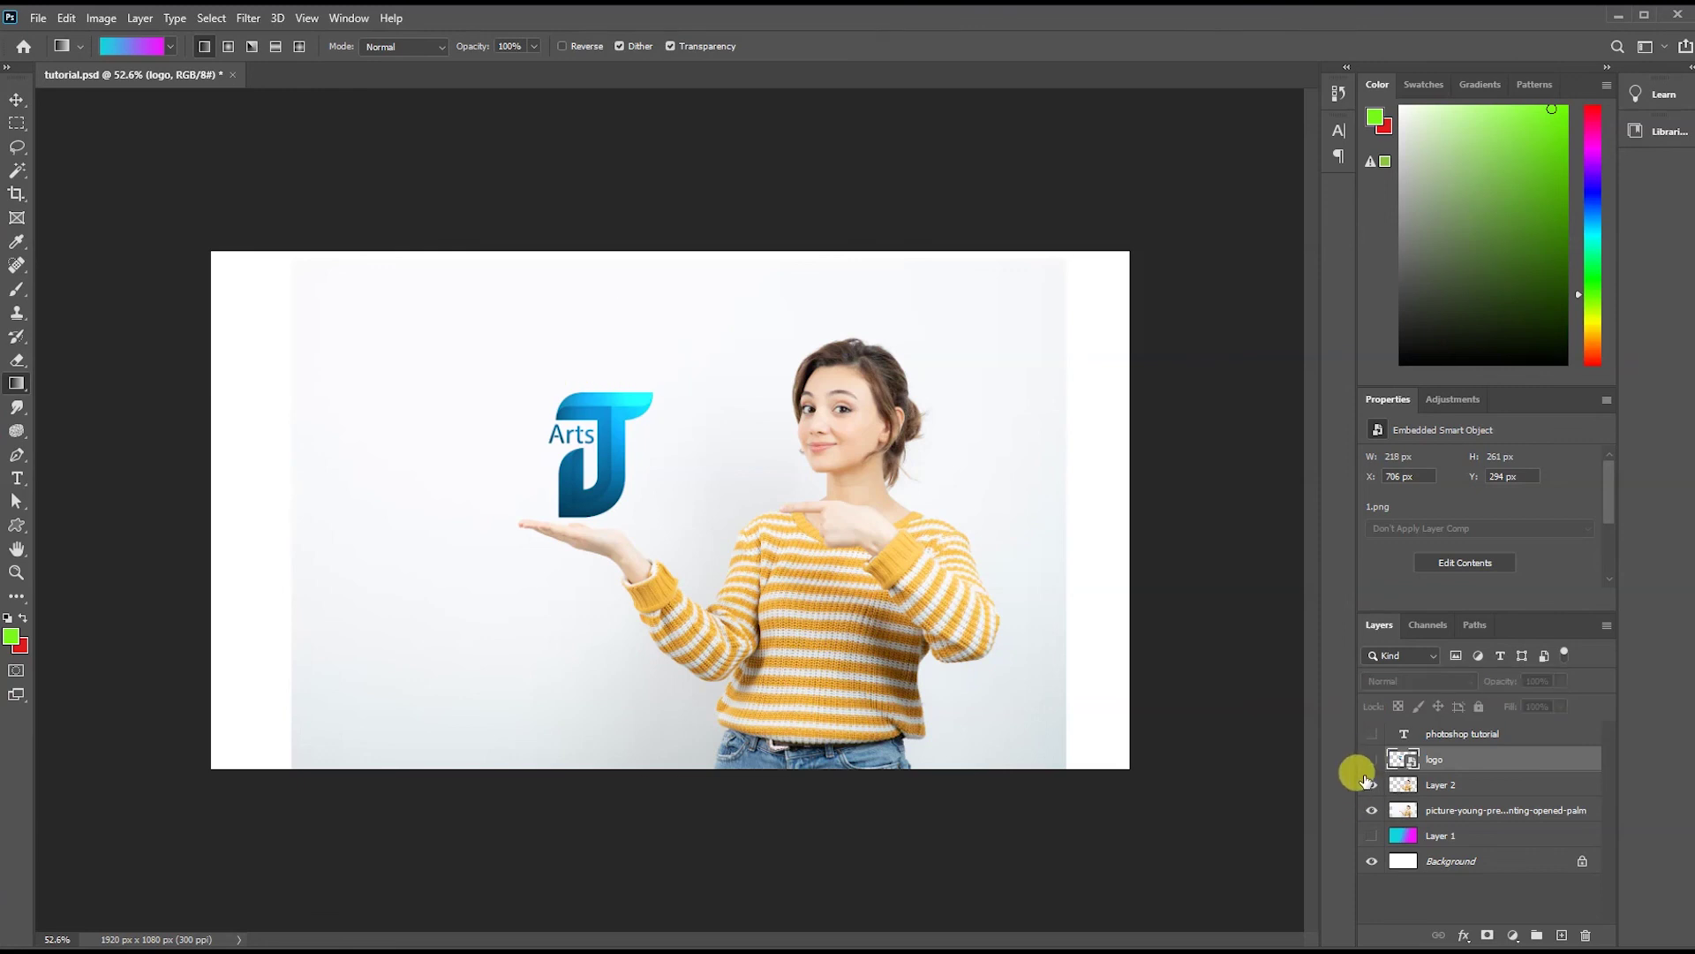
left_click(1371, 784)
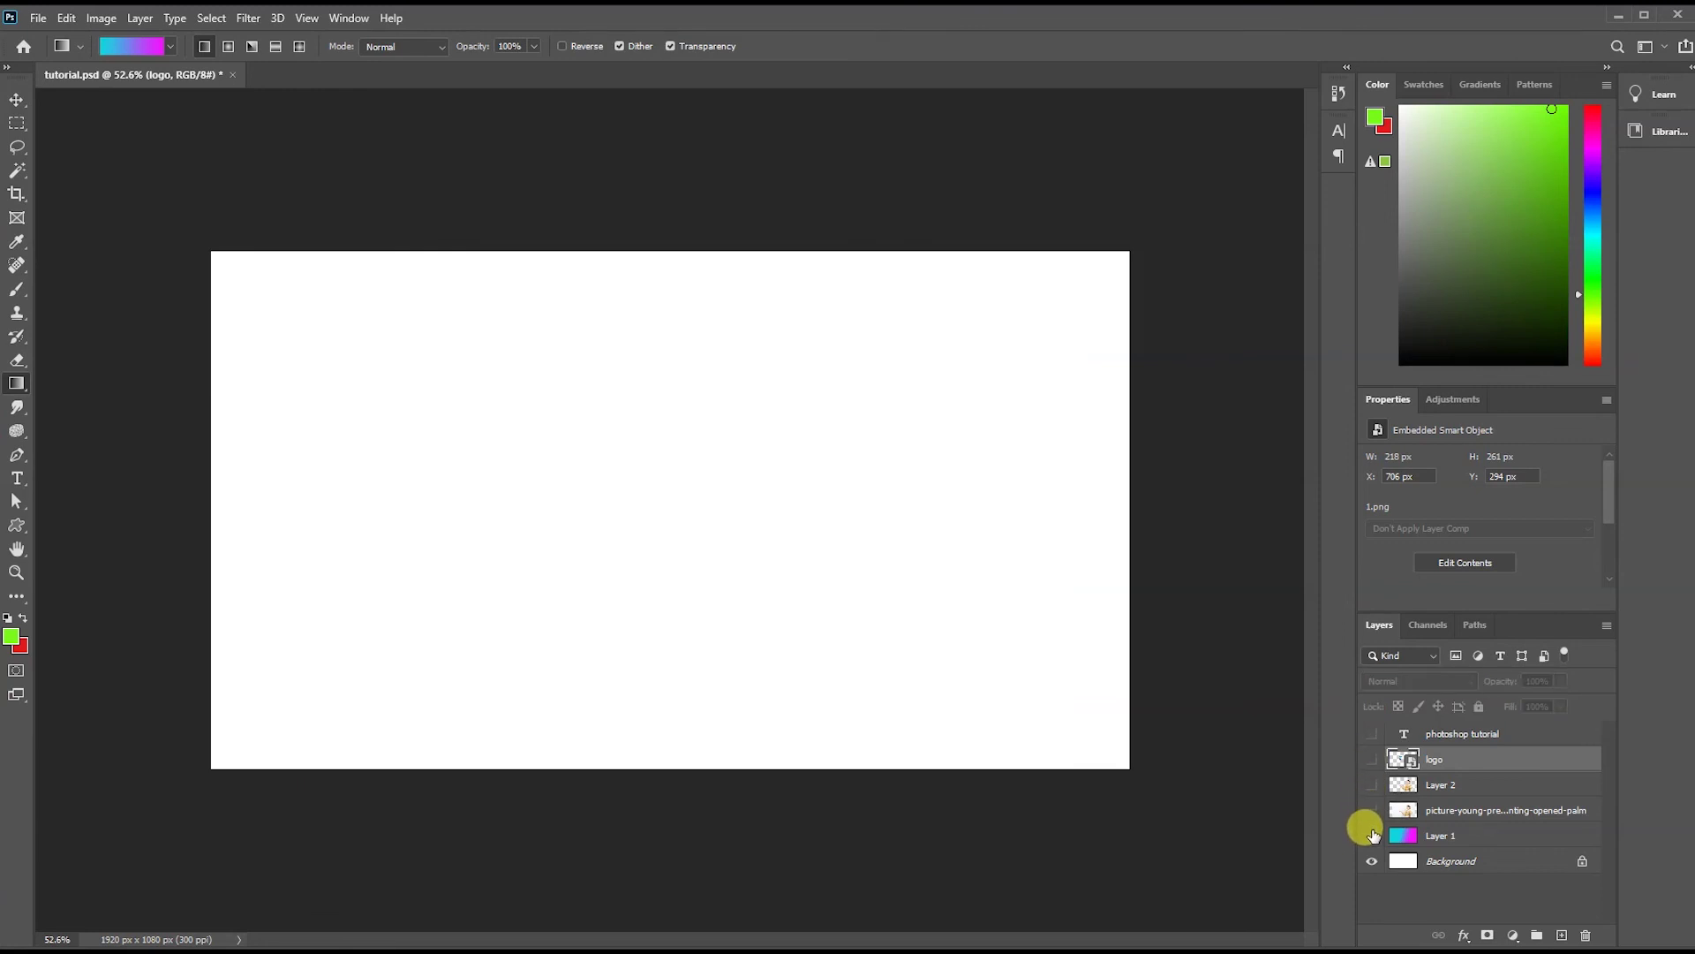
Turn visibility back on for the gradient, woman, logo and PHOTOSHOP TUTORIAL layers.
left_click(1371, 836)
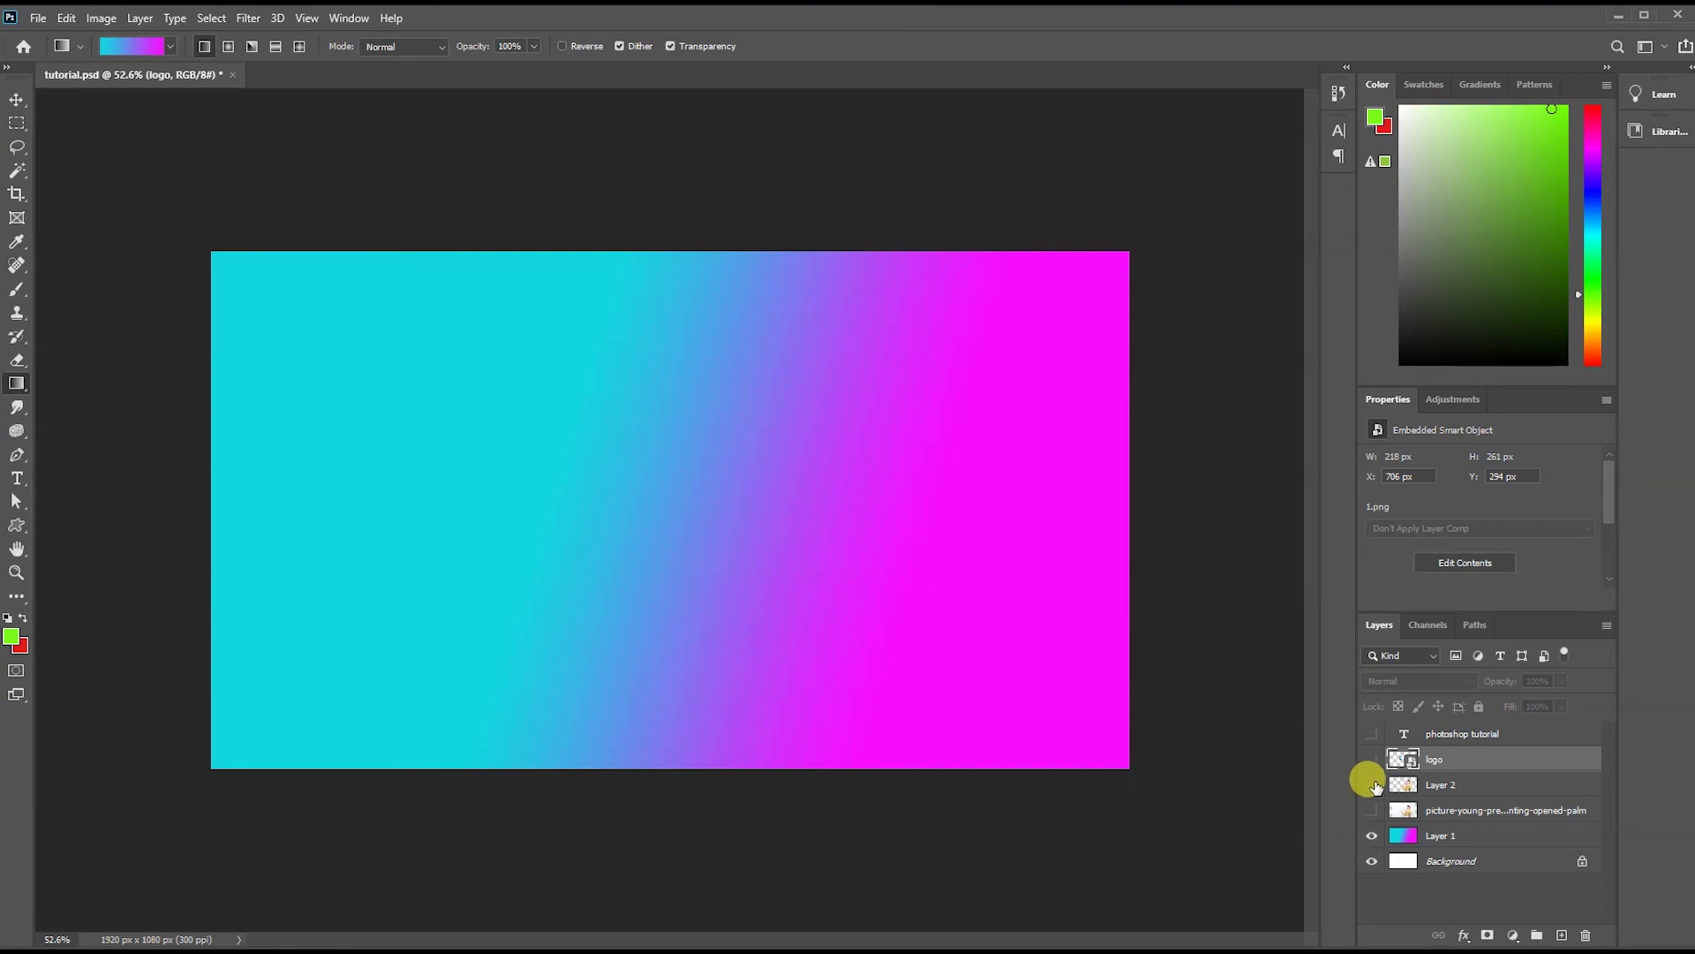
left_click(1371, 784)
left_click(1371, 759)
left_click(1372, 810)
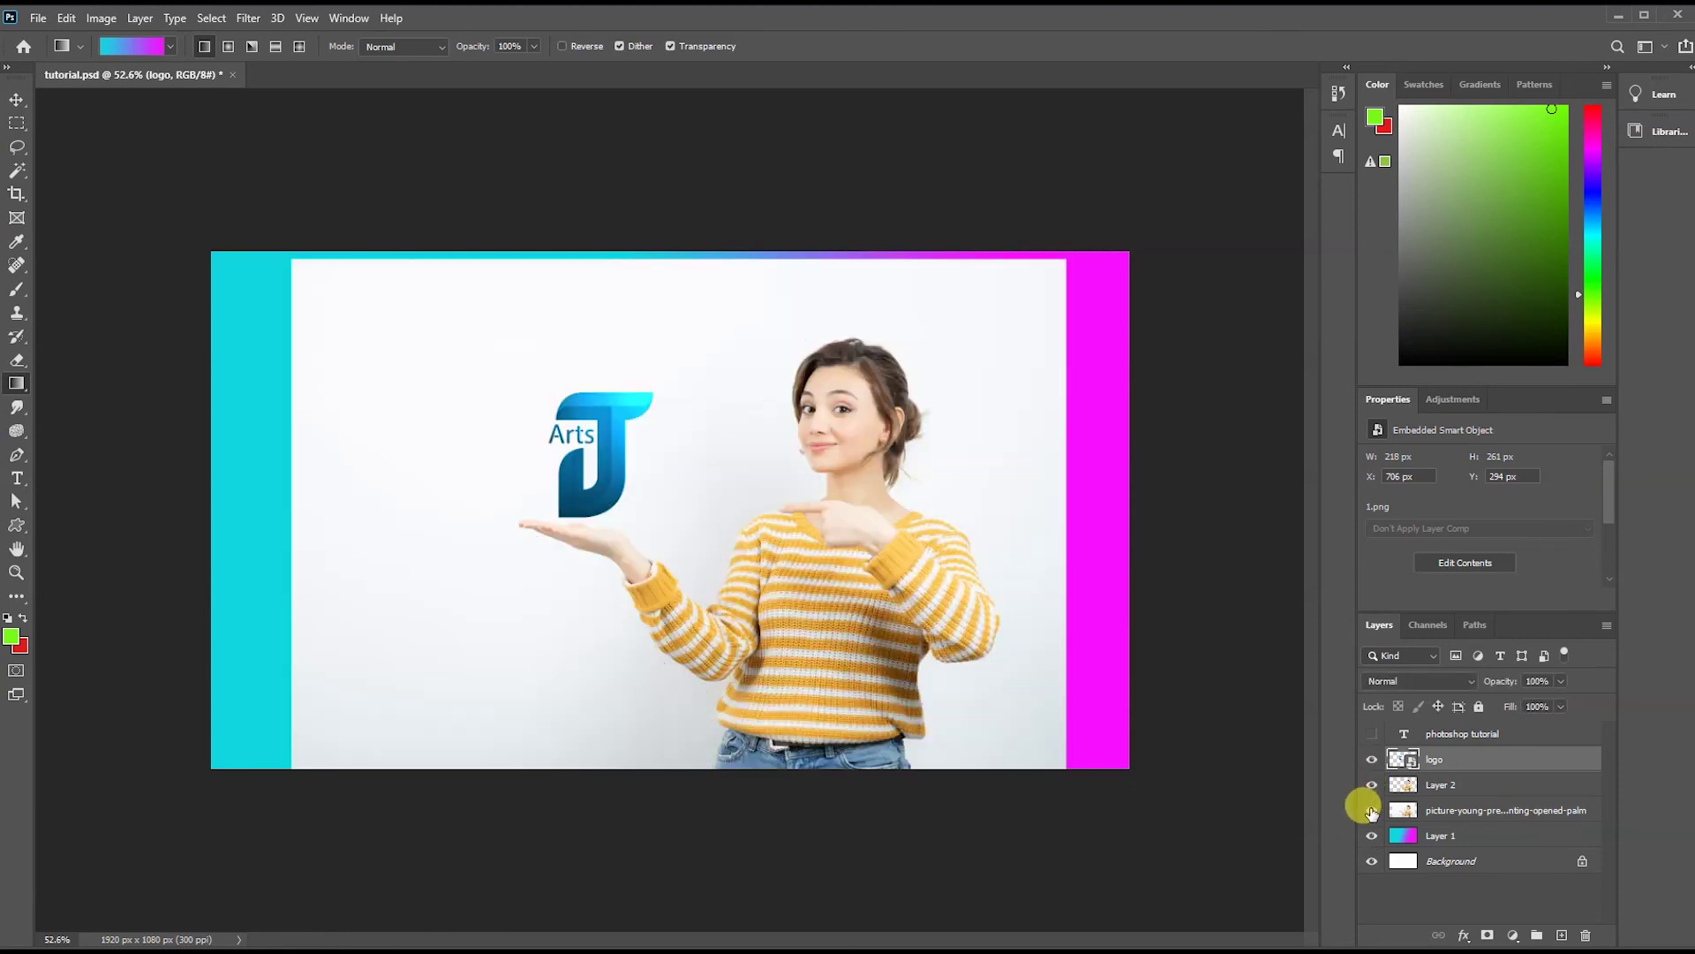
left_click(1372, 734)
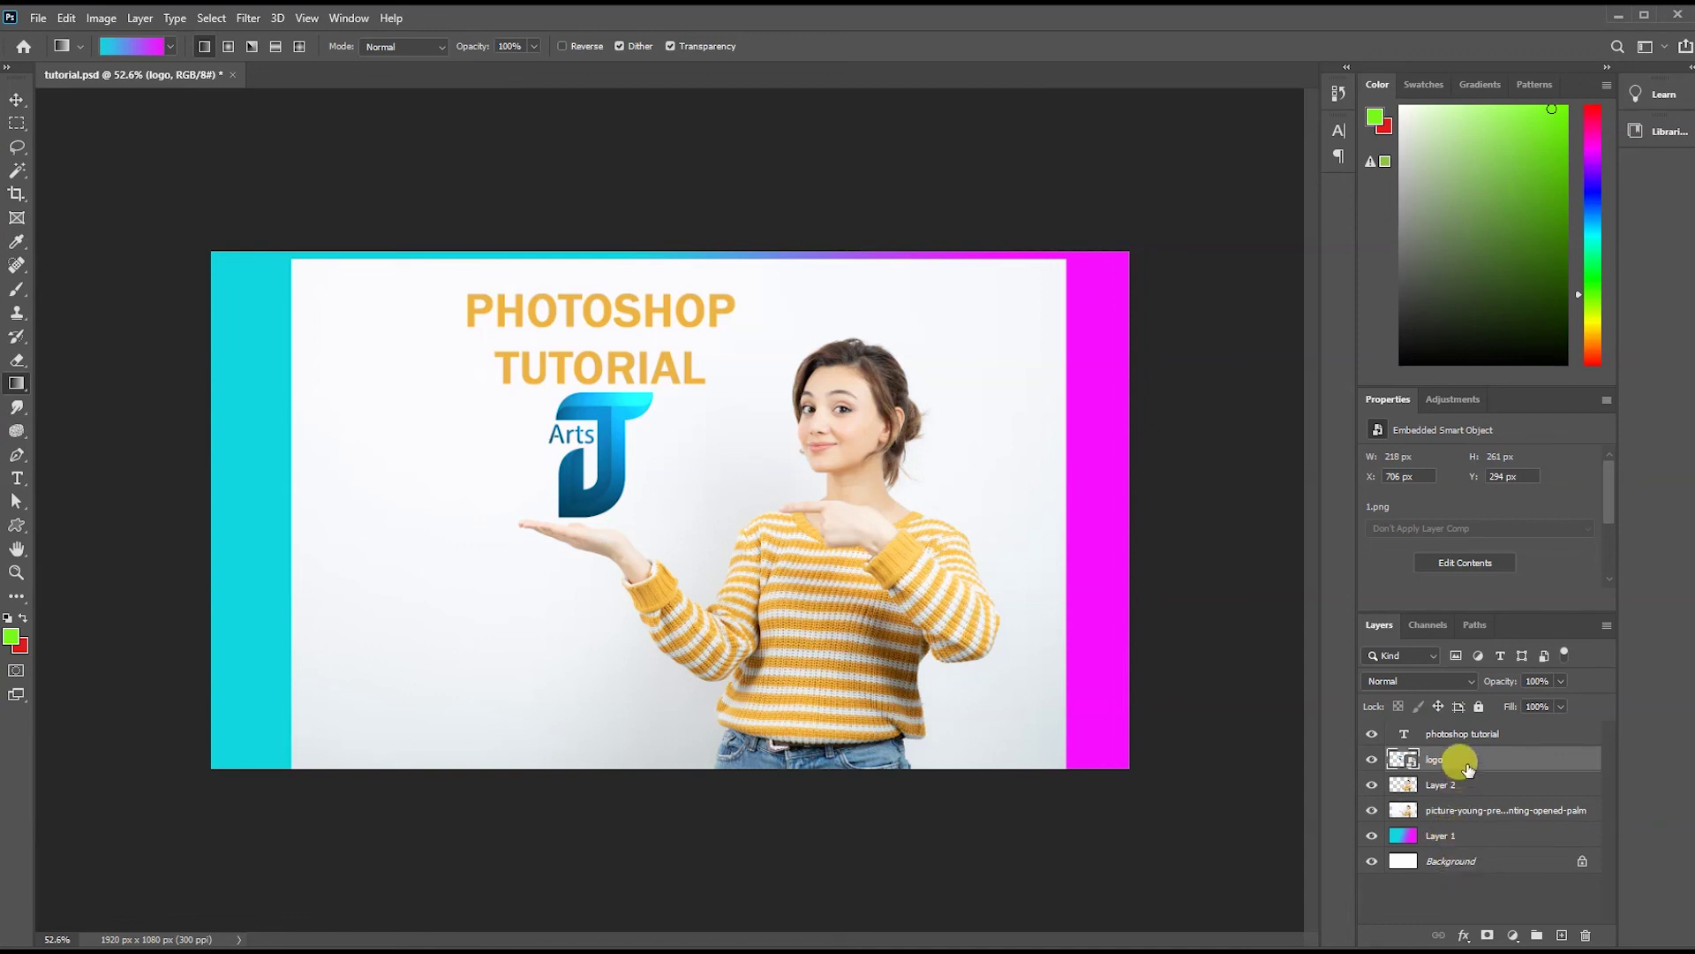
Rename the woman's picture layer to 'photo'.
double_click(1444, 814)
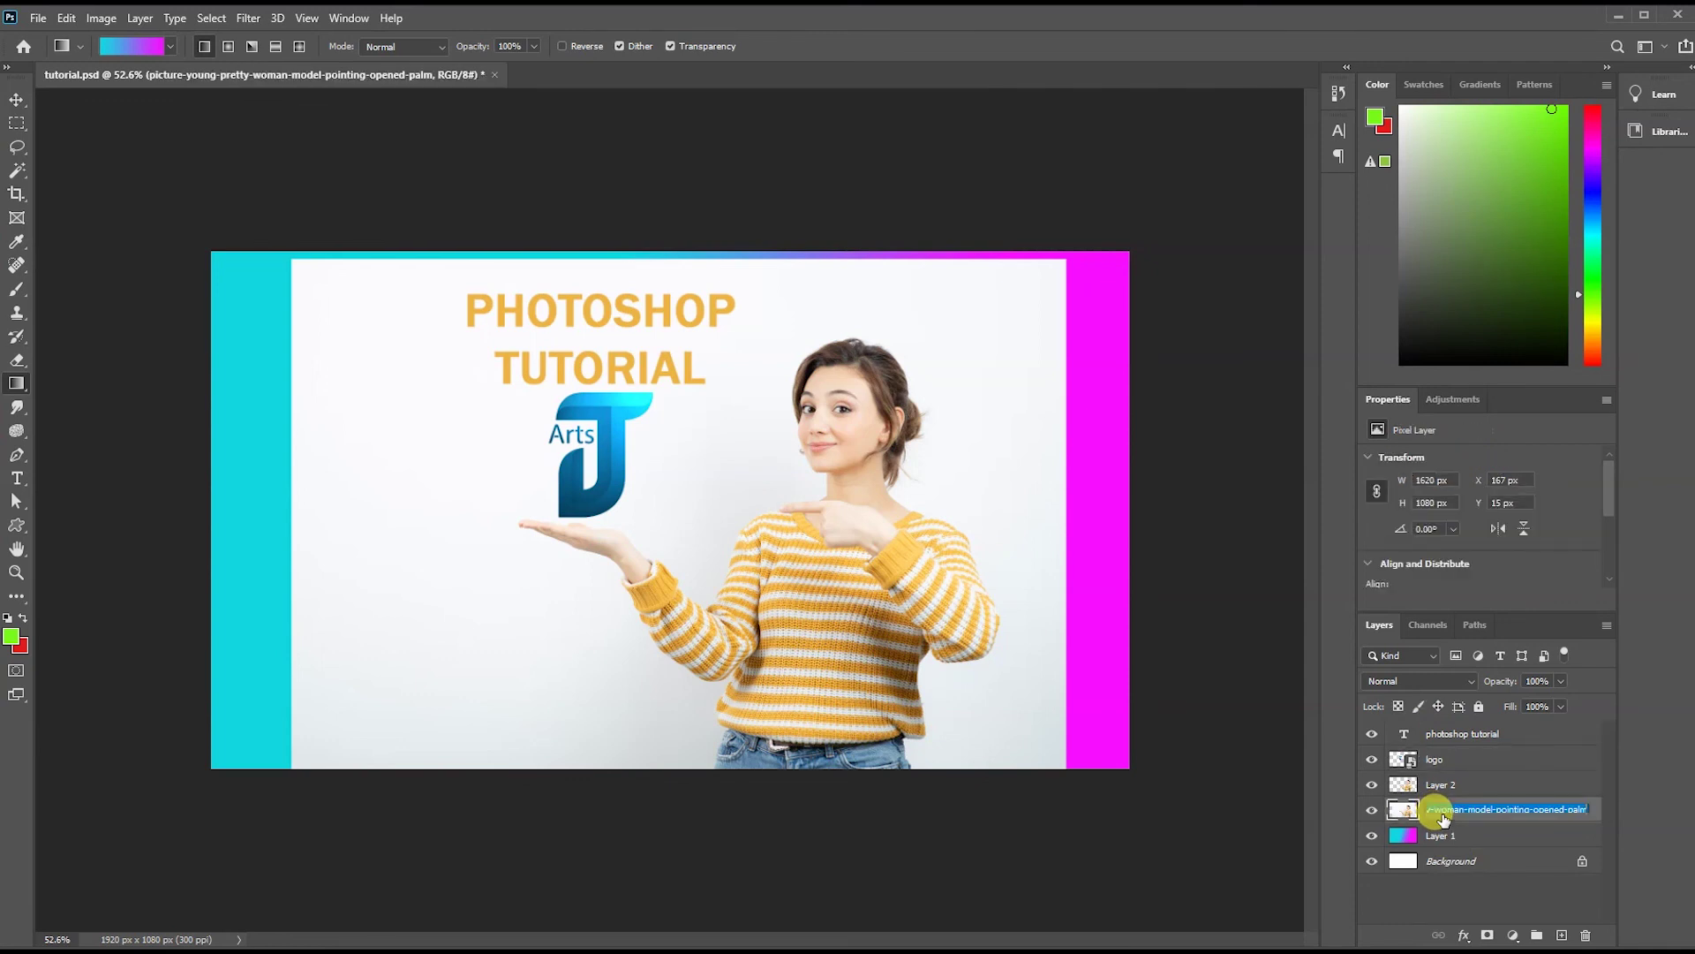
type("pi")
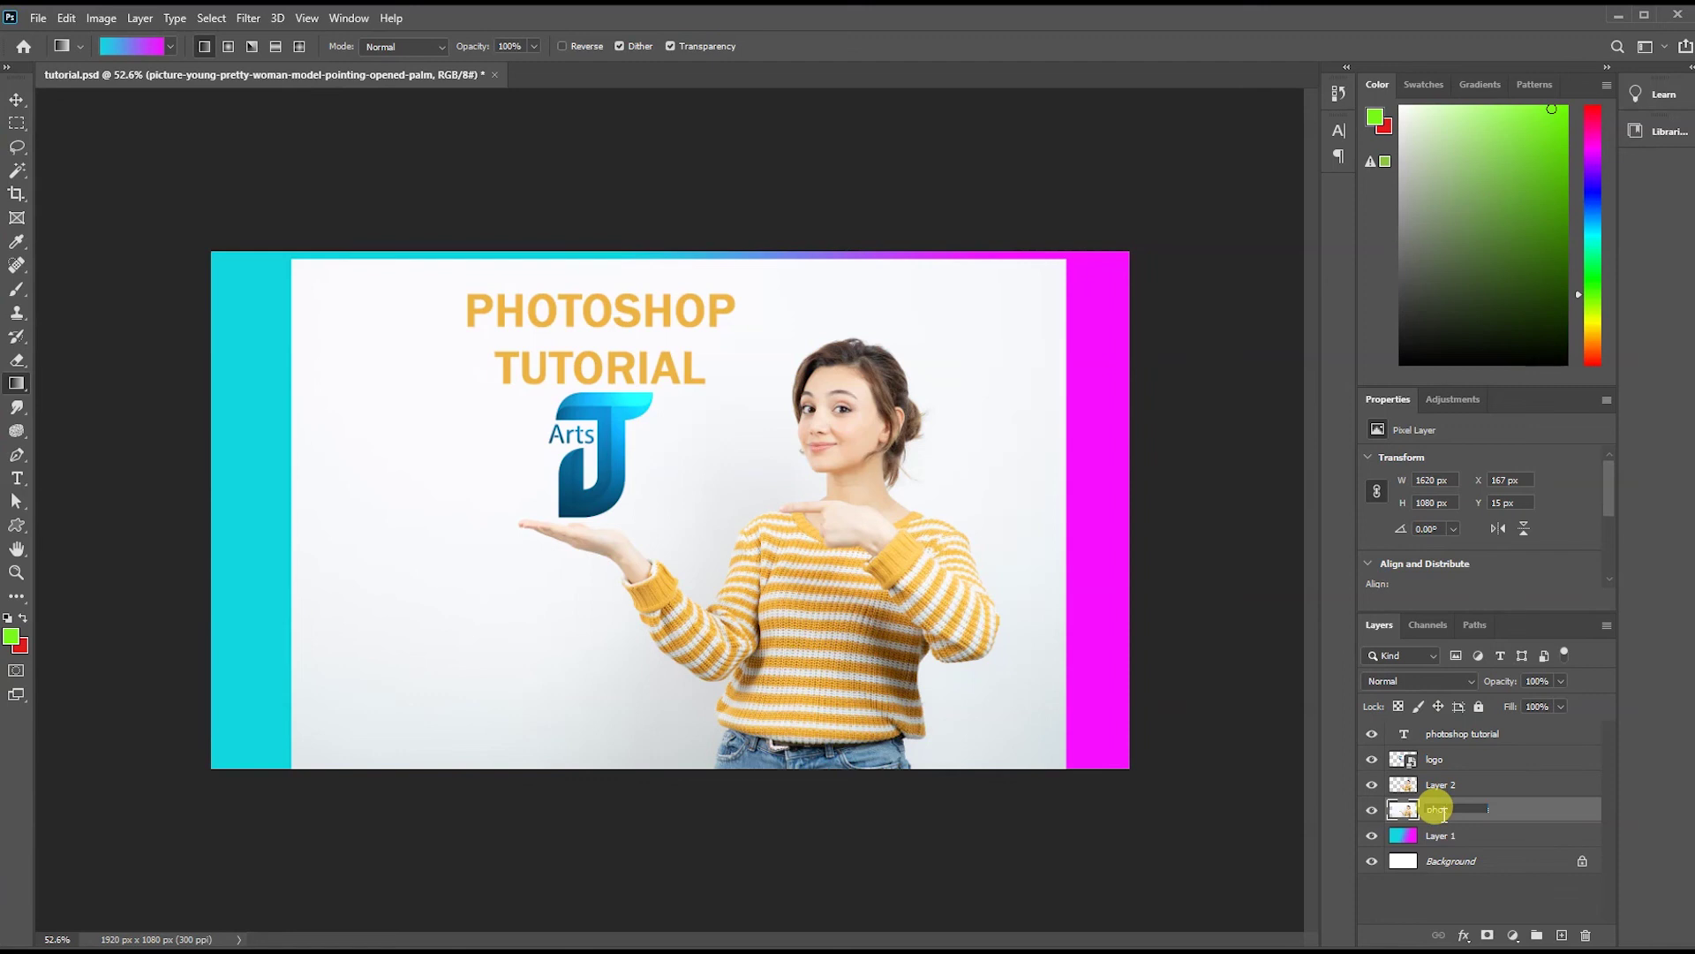
type("o")
key("Return")
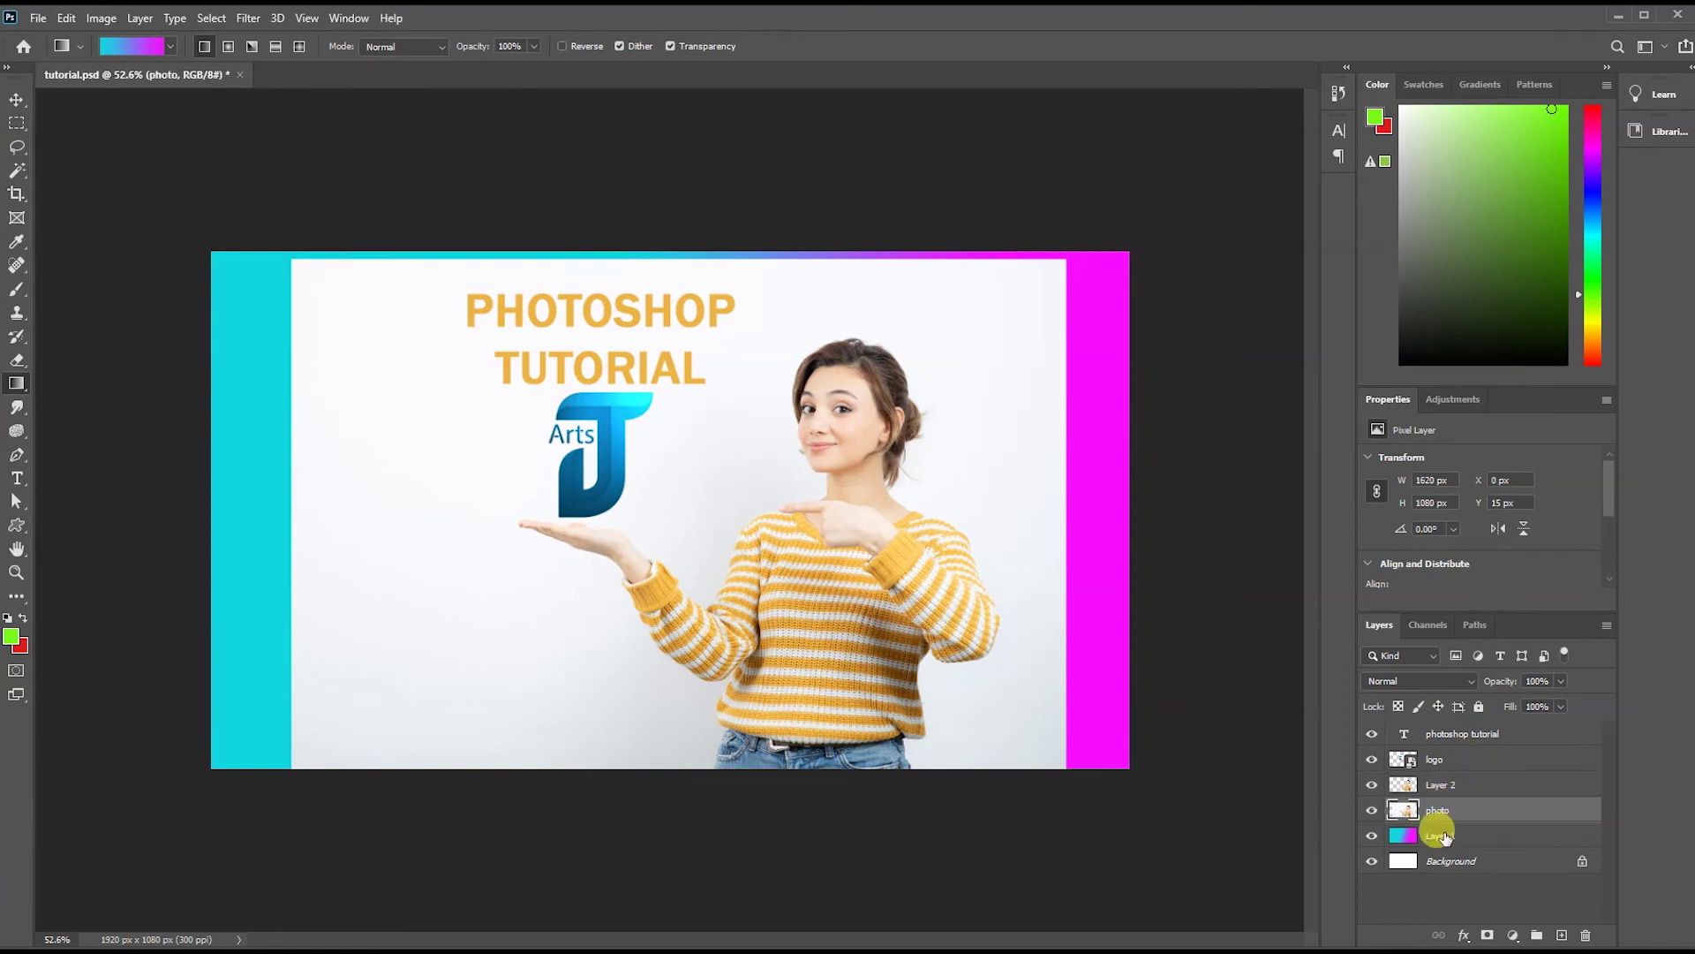
Rename Layer 1 to 'bg' and lock it with Lock All.
double_click(1455, 844)
type("bo")
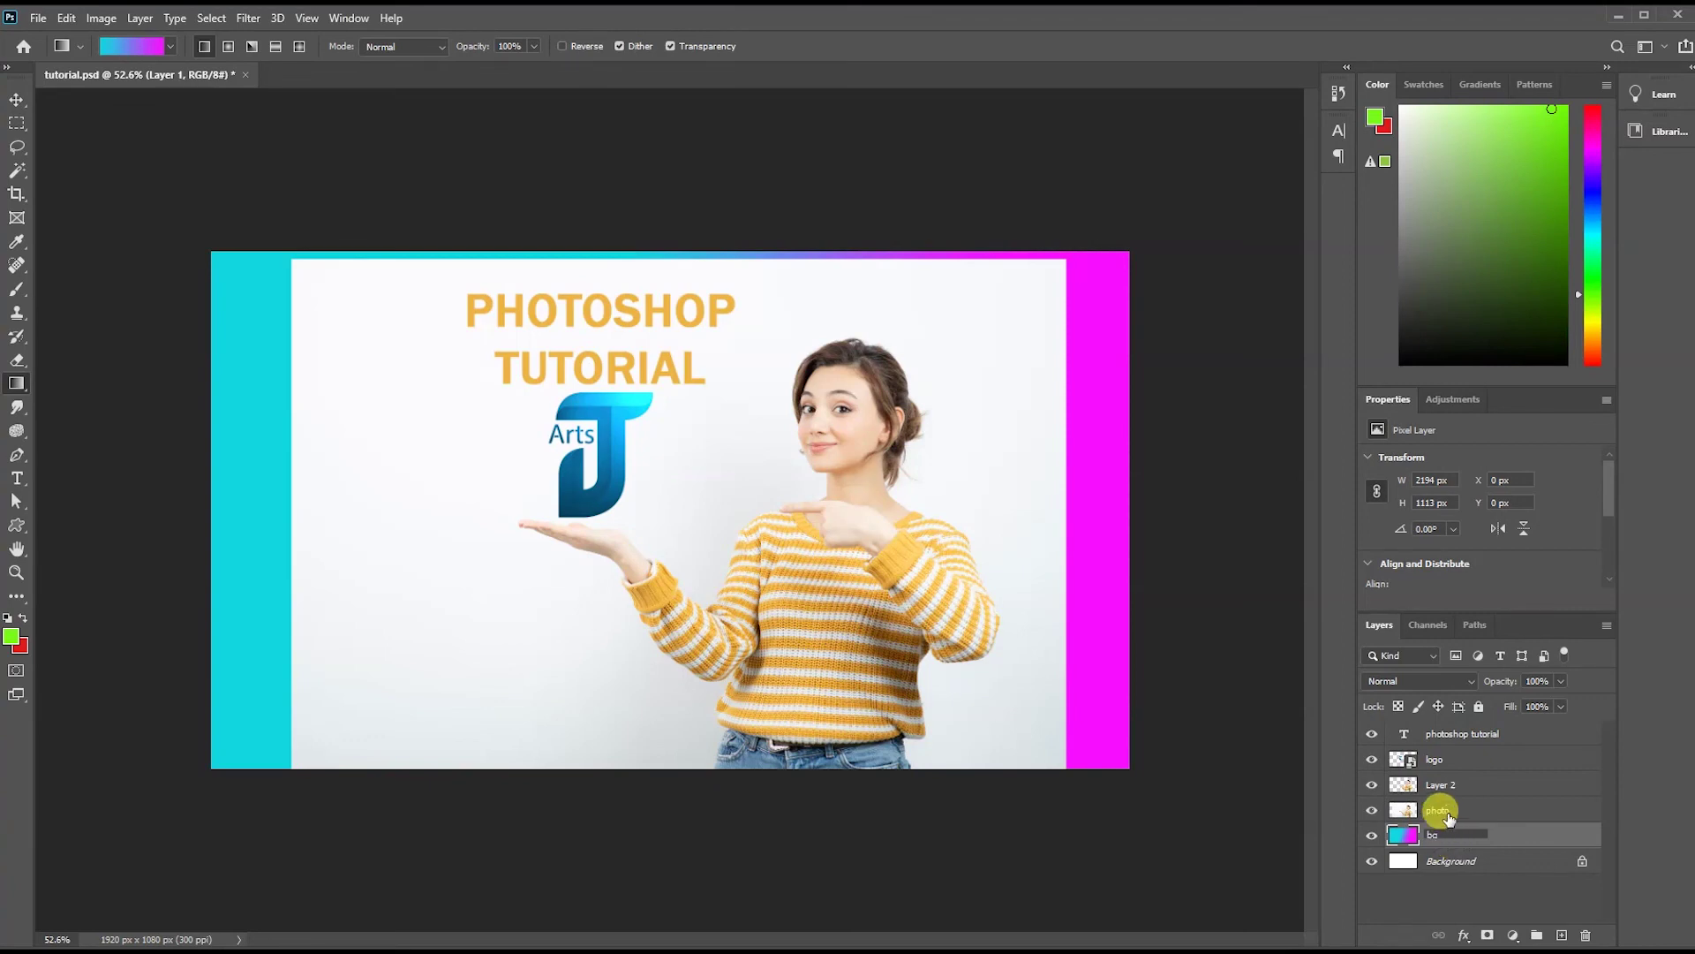
left_click(1449, 817)
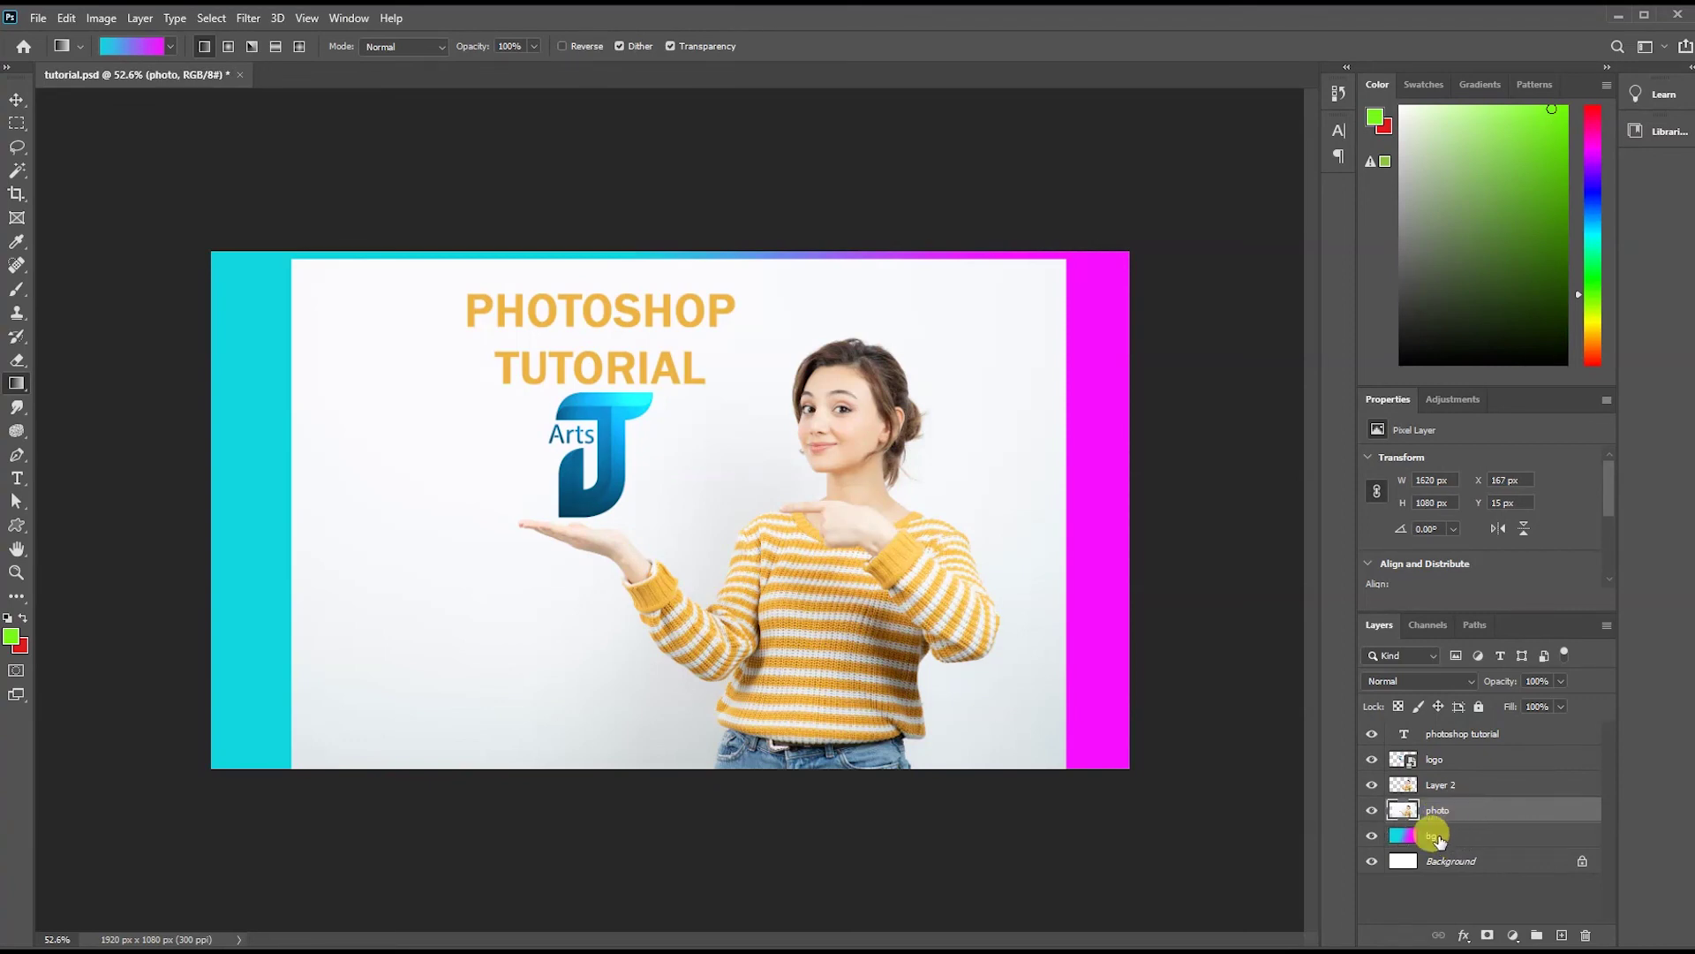
left_click(1437, 839)
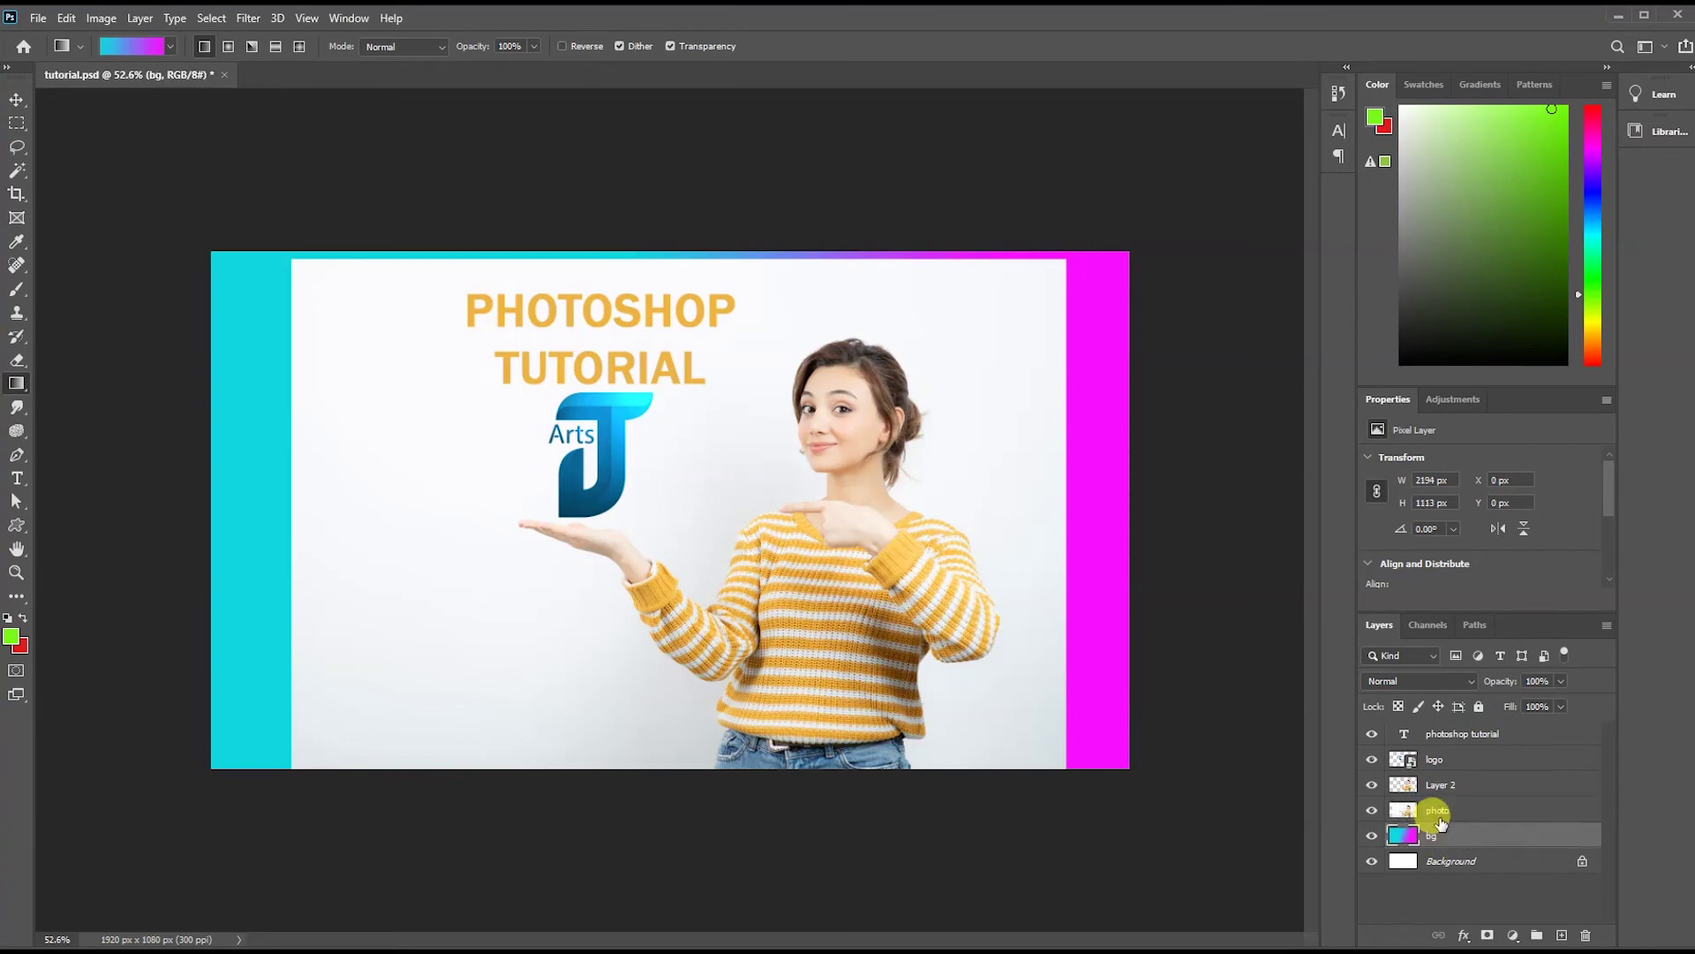
left_click(1479, 706)
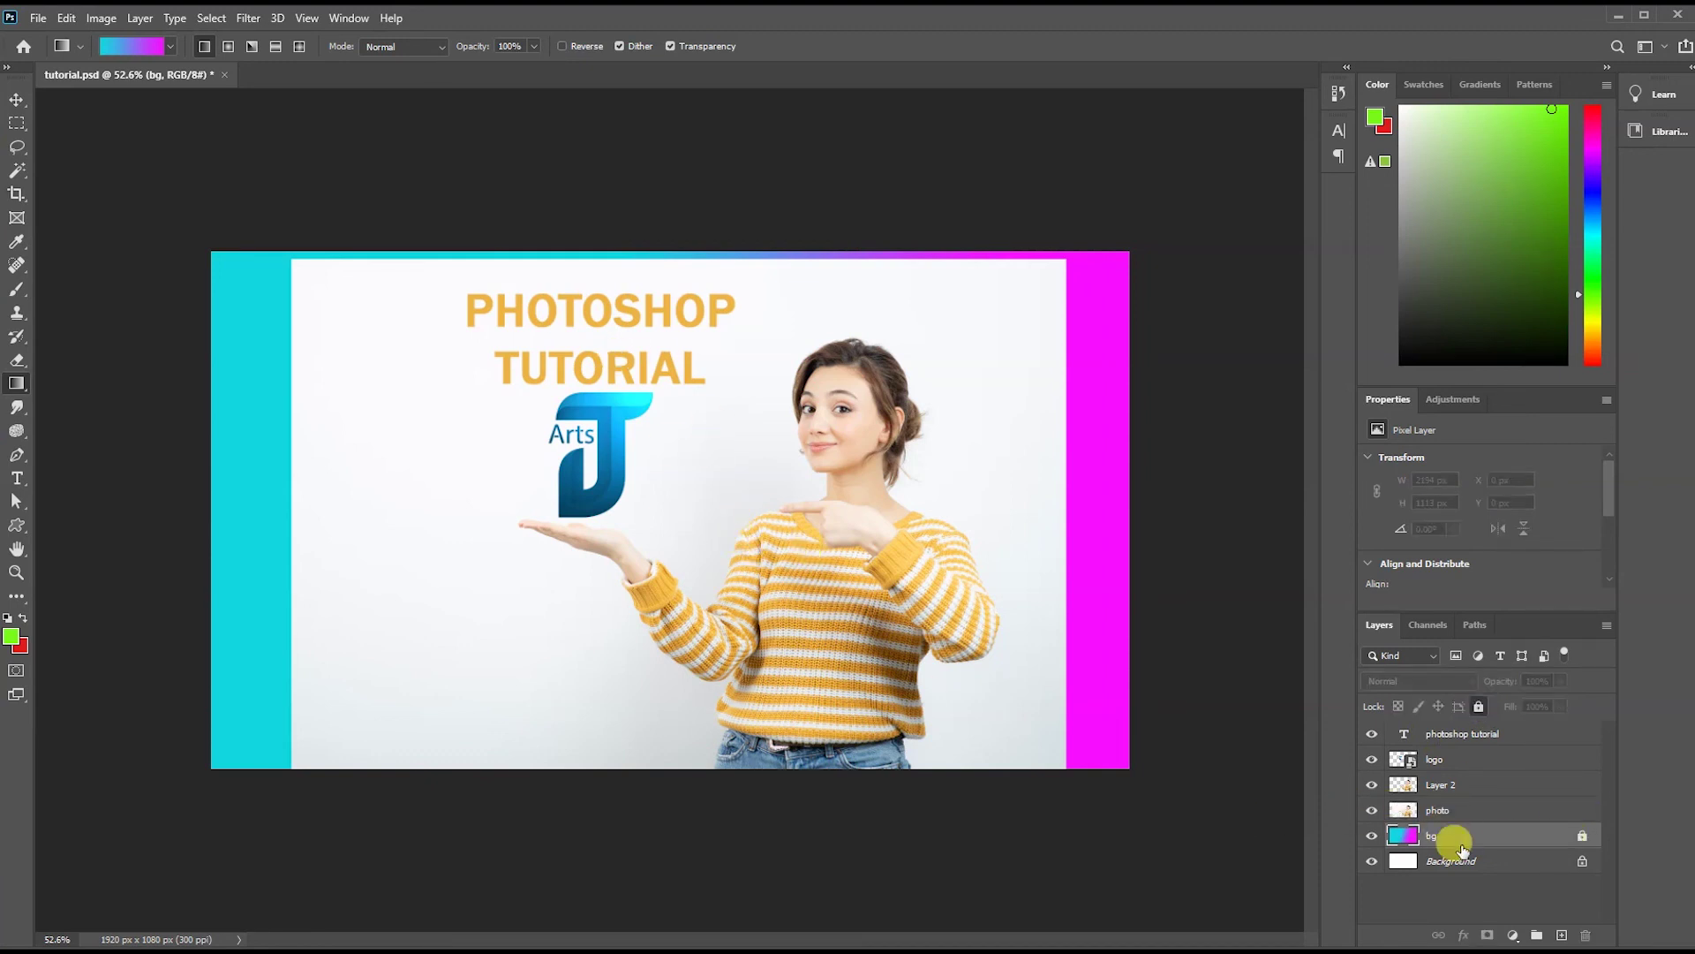
Unlock the bg gradient layer and hide it so the photo sits on white.
left_click(1442, 810)
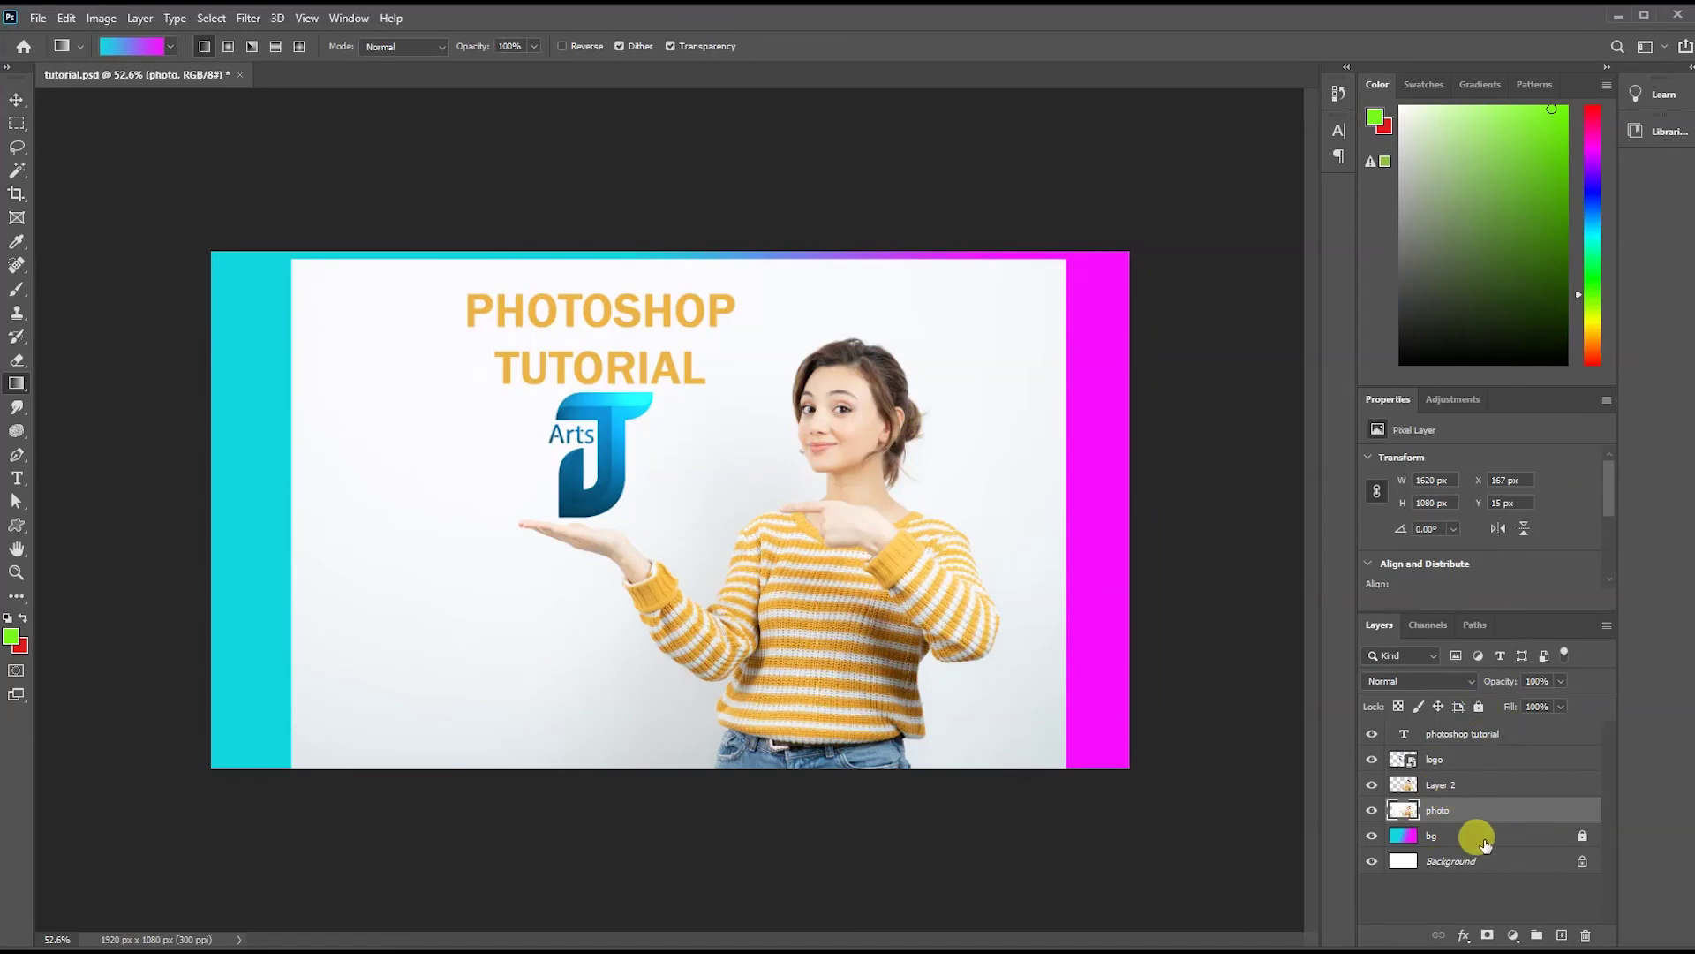
left_click(1440, 836)
left_click(1479, 706)
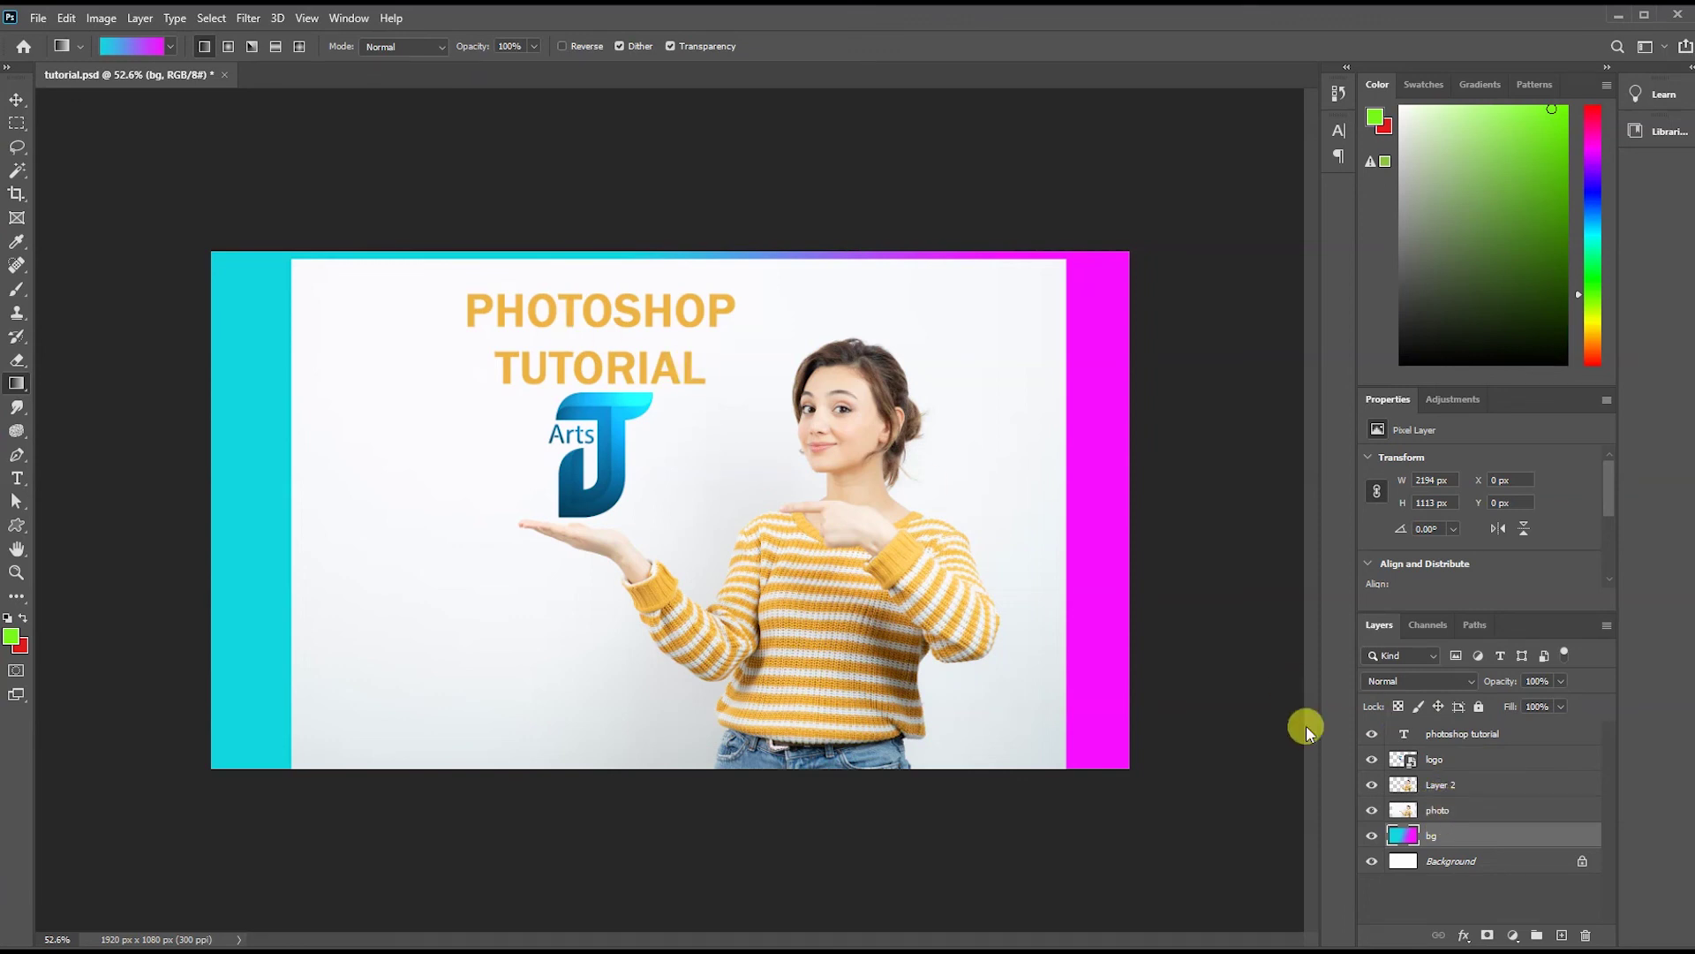
left_click(1371, 835)
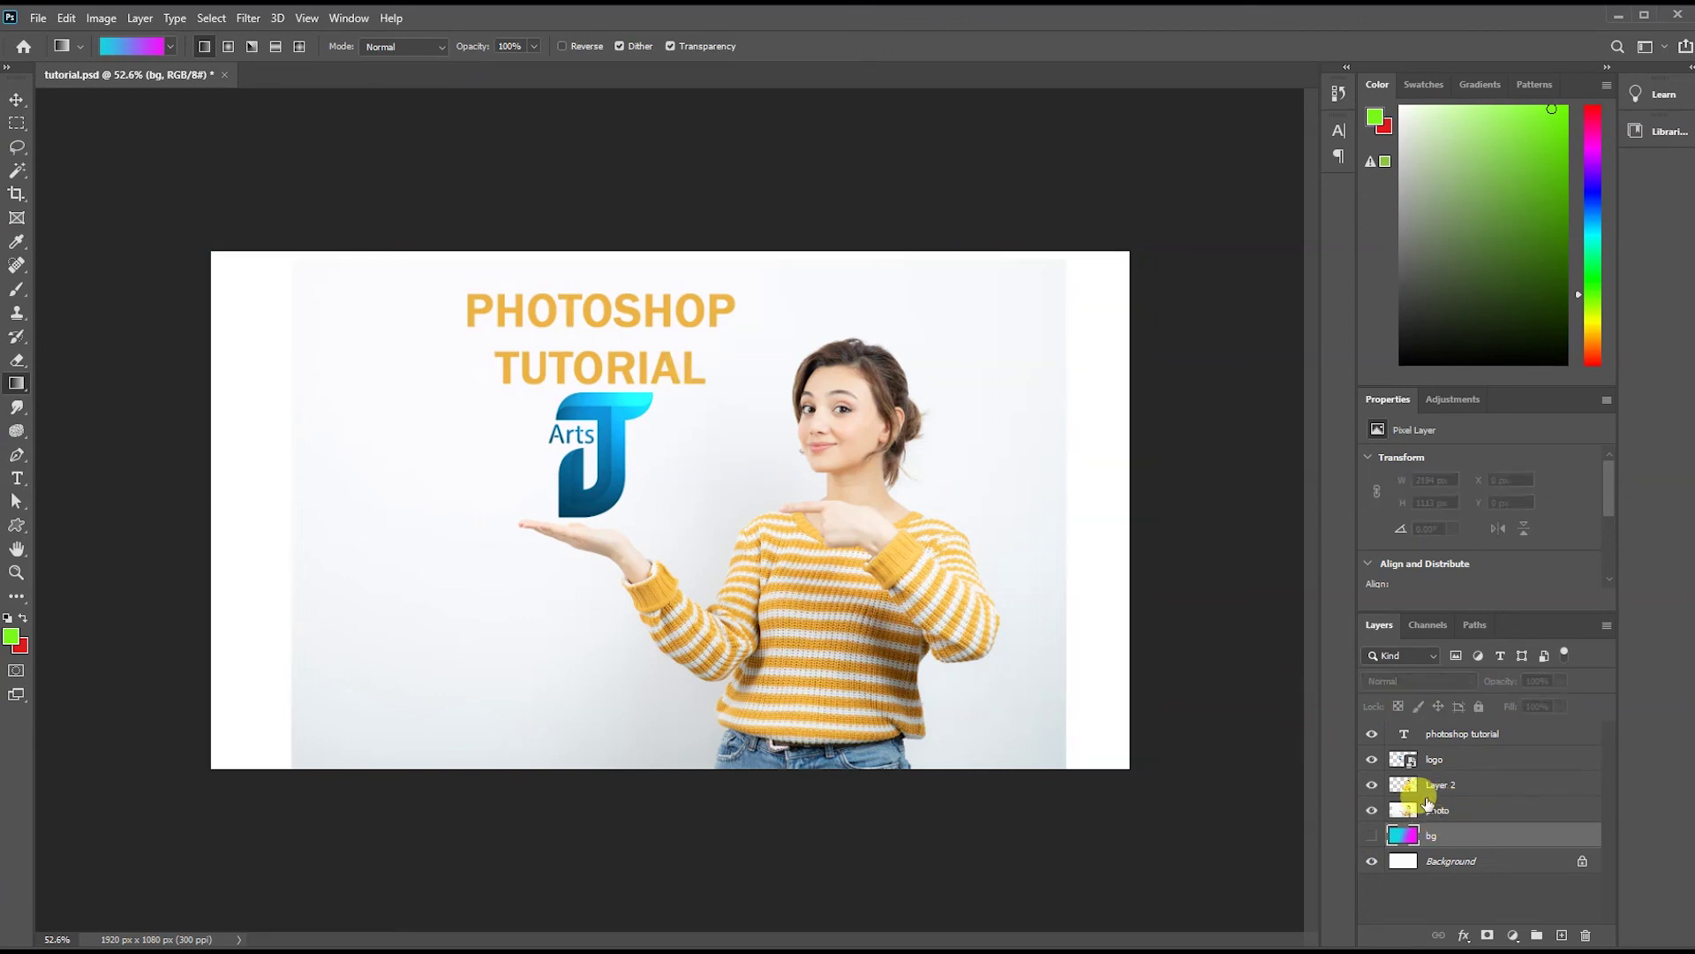